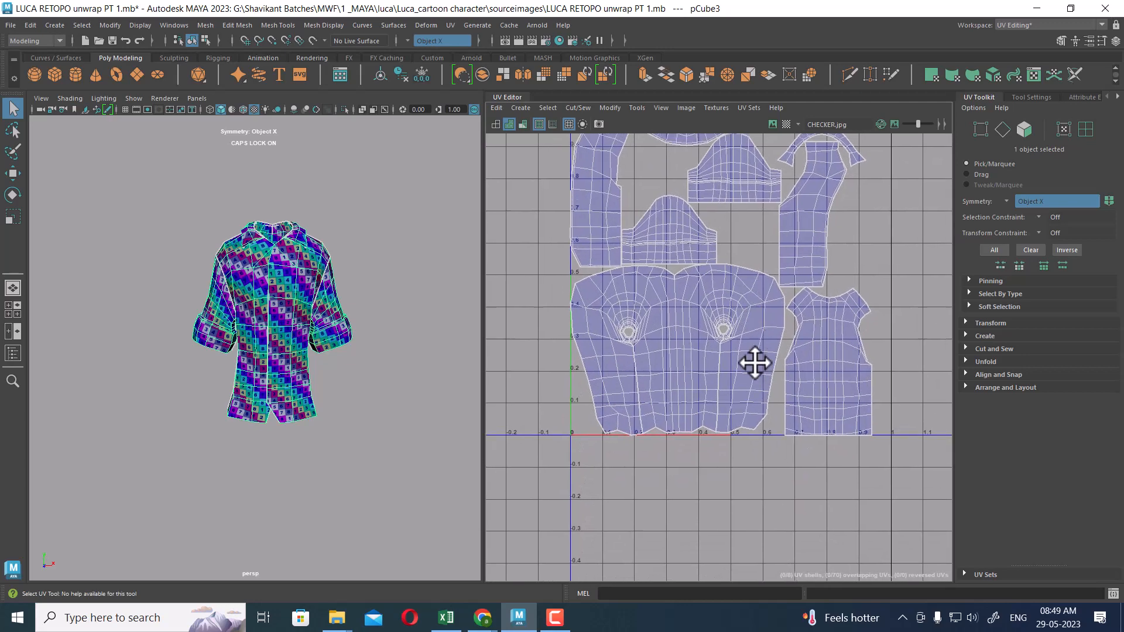
Select the whole large shell with two round holes and move it up and out of the 0 to 1 UV tile.
right_drag(649, 346, 688, 340)
drag(624, 395, 601, 443)
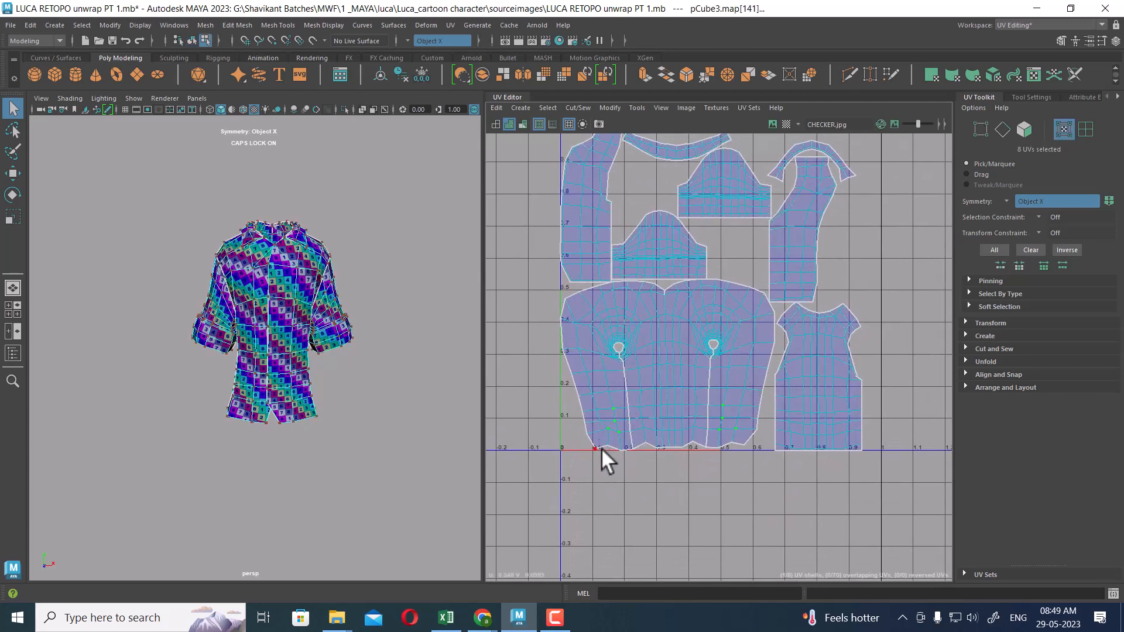
ctrl+right_drag(603, 398, 675, 425)
key(w)
alt+middle_drag(676, 425, 817, 434)
drag(792, 368, 518, 196)
Examine the UV shells and the checker pattern on the shirt's collar and shoulders.
alt+middle_drag(779, 296, 717, 401)
alt+right_drag(717, 401, 695, 356)
alt+middle_drag(781, 374, 755, 296)
alt+right_drag(755, 296, 837, 391)
alt+middle_drag(837, 391, 838, 353)
alt+right_drag(838, 354, 723, 289)
alt+middle_drag(633, 365, 680, 369)
alt+drag(337, 252, 319, 268)
alt+right_drag(319, 268, 377, 311)
alt+middle_drag(376, 311, 362, 408)
alt+right_drag(361, 408, 391, 410)
alt+drag(391, 410, 366, 276)
alt+middle_drag(365, 275, 365, 375)
alt+right_drag(365, 375, 372, 380)
alt+drag(362, 376, 346, 348)
Move the large shell with two round holes farther away from the 0 to 1 UV tile.
alt+right_drag(748, 364, 719, 345)
alt+middle_drag(605, 290, 700, 340)
drag(669, 309, 548, 257)
Select all the remaining shirt shells and lay them out automatically within the 0 to 1 UV tile.
alt+middle_drag(724, 355, 582, 289)
drag(609, 163, 886, 475)
alt+right_drag(837, 404, 868, 423)
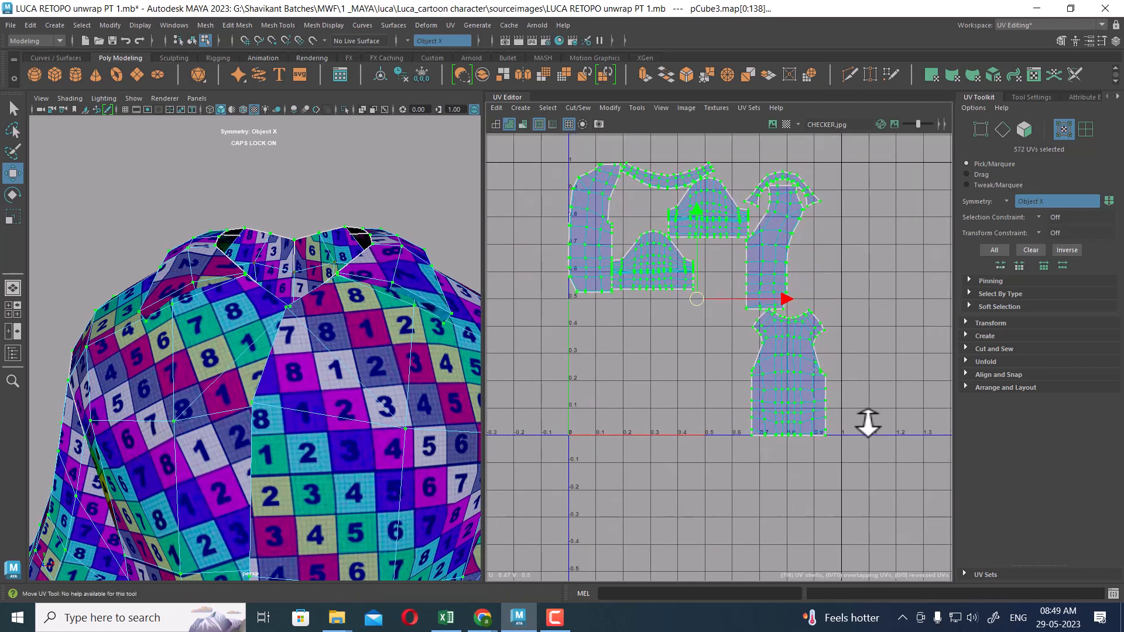
shift+right_drag(795, 248, 767, 276)
shift+right_drag(797, 228, 701, 261)
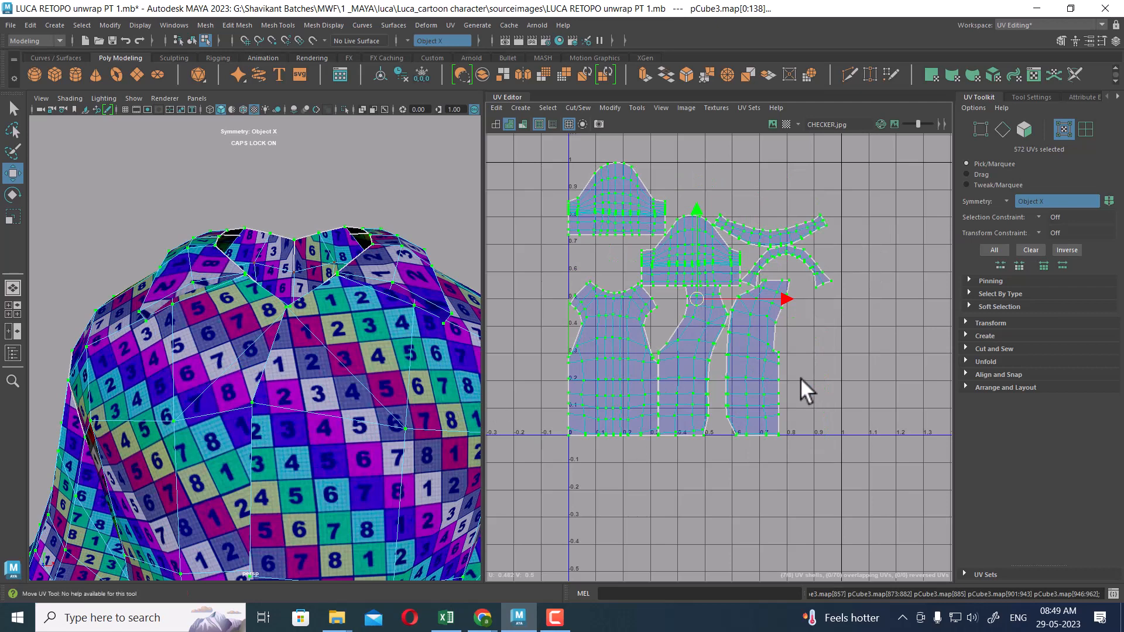
Move the laid-out shirt shells together into the UV tile between -1 and 0 in both U and V.
alt+middle_drag(737, 355, 768, 281)
alt+right_drag(768, 281, 752, 318)
alt+middle_drag(730, 310, 722, 398)
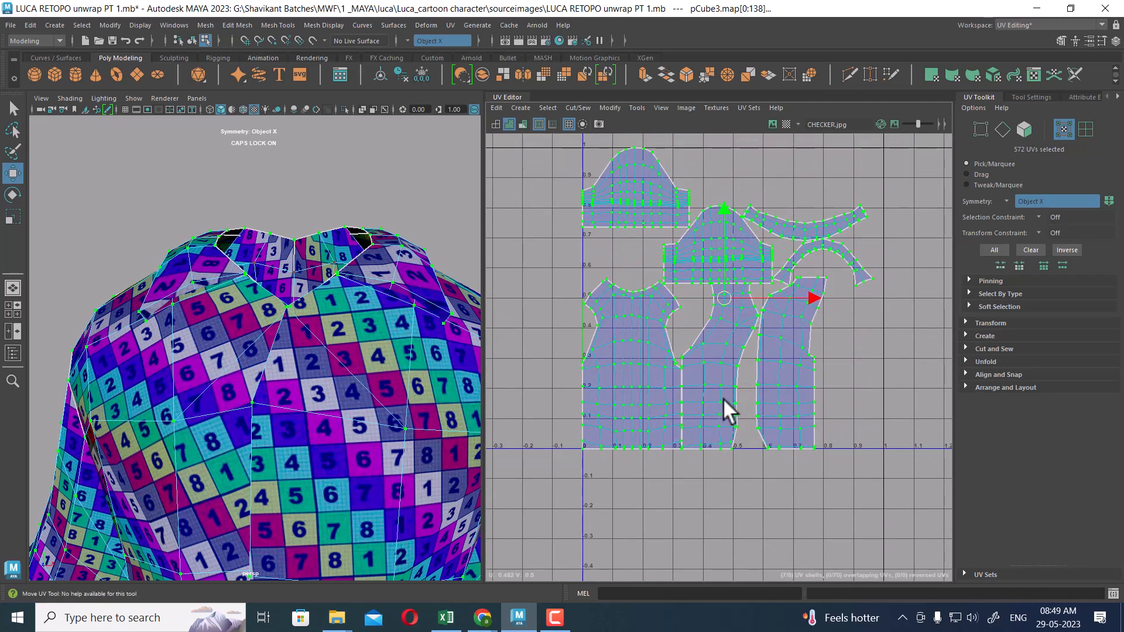
alt+right_drag(722, 398, 699, 368)
alt+middle_drag(736, 410, 689, 375)
right_drag(626, 349, 683, 348)
alt+right_drag(688, 345, 642, 290)
drag(708, 328, 567, 485)
alt+middle_drag(624, 456, 820, 353)
drag(765, 381, 751, 382)
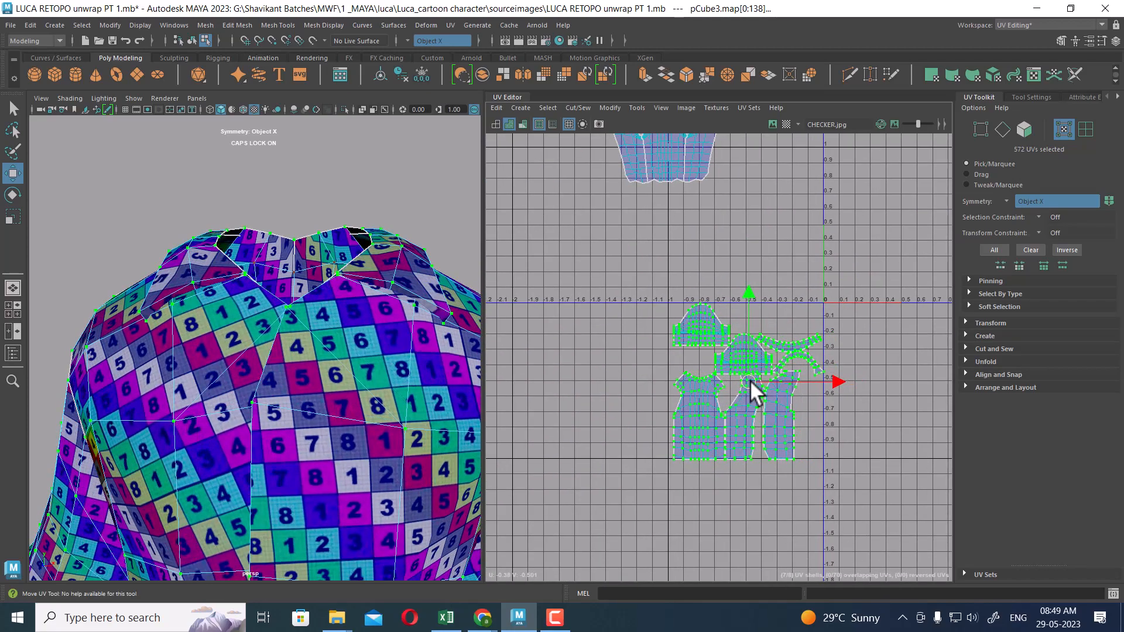
Turn off Object X symmetry so that the shirt's UV shells can be selected individually.
alt+right_drag(754, 384, 797, 436)
alt+middle_drag(803, 367, 821, 360)
alt+right_drag(821, 360, 872, 393)
click(869, 432)
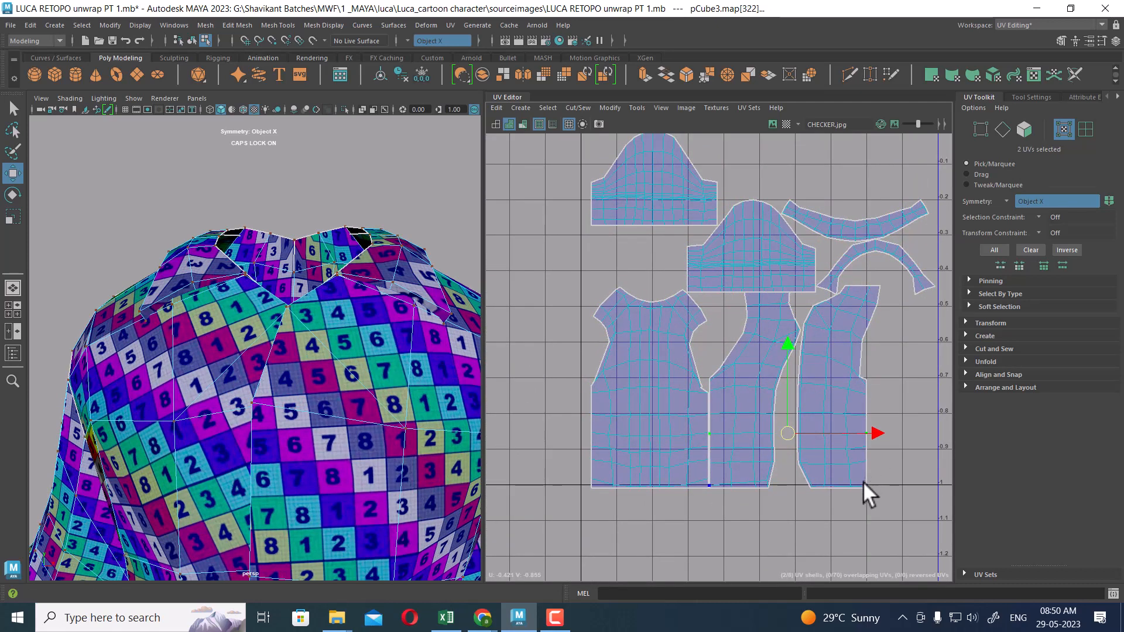
click(863, 484)
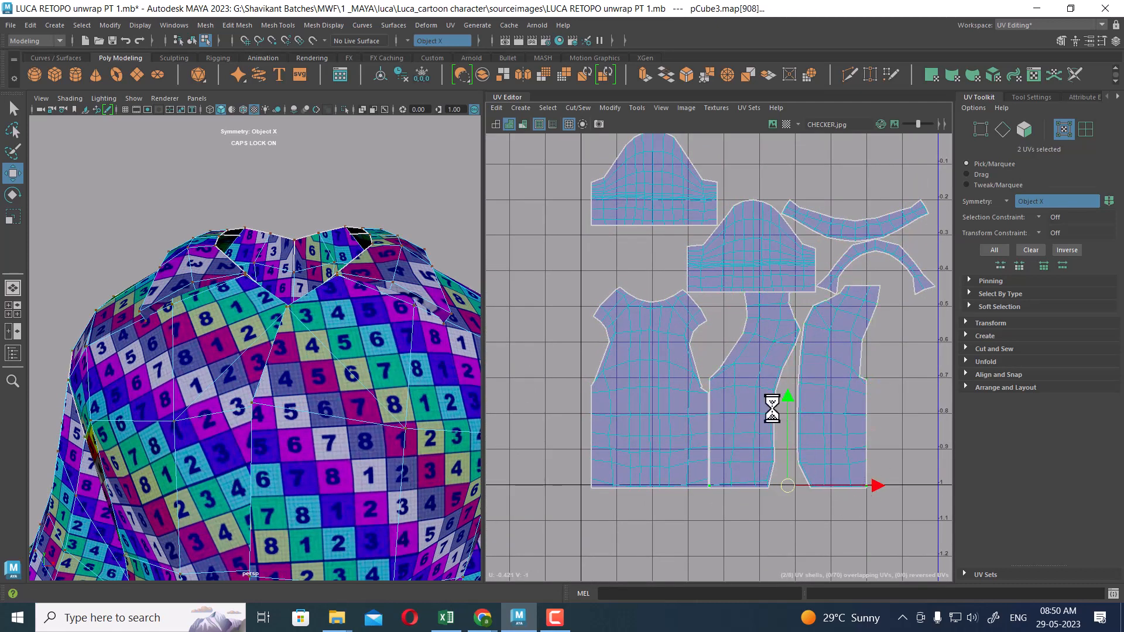
ctrl+shift+right_drag(294, 333, 295, 216)
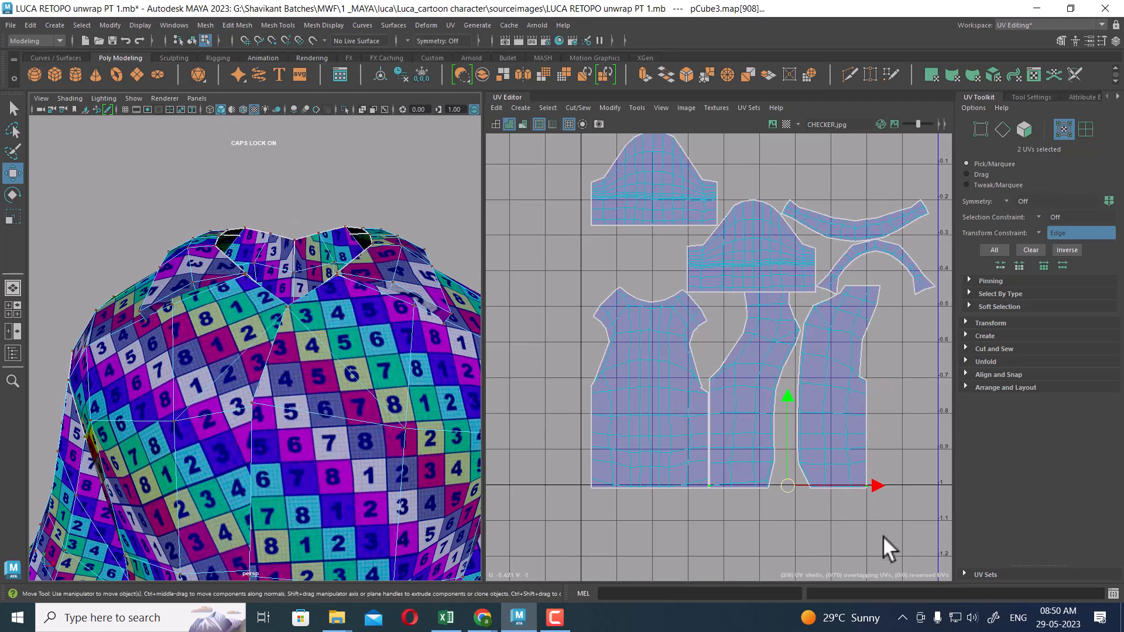
Select the separate narrow front panel shell and move it to the other side of the back panel, beside its armhole.
right_drag(903, 429, 939, 443)
click(842, 419)
ctrl+right_drag(833, 426, 877, 432)
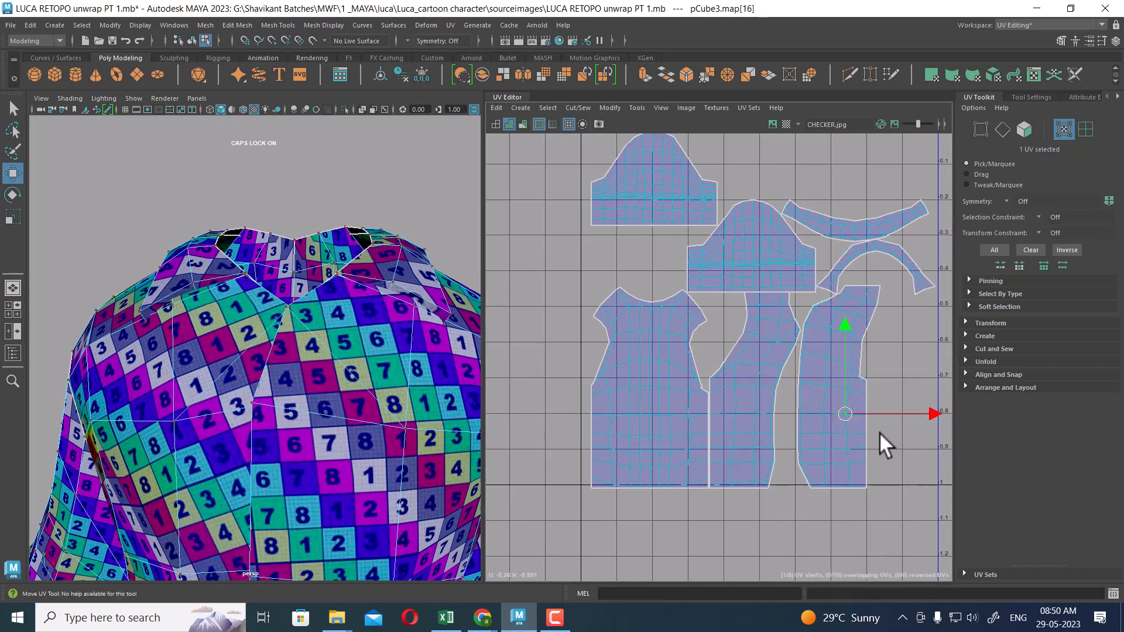
ctrl+right_drag(835, 398, 888, 419)
alt+middle_drag(870, 440, 1005, 435)
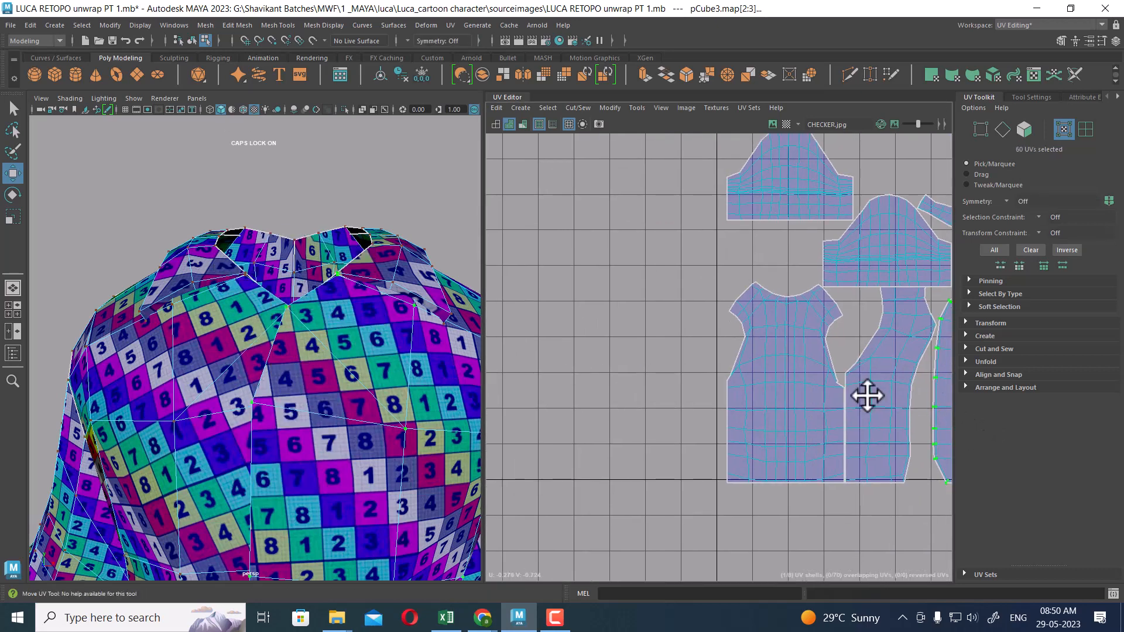
alt+middle_drag(867, 396, 761, 383)
drag(869, 366, 599, 368)
scroll(778, 403, down, 1)
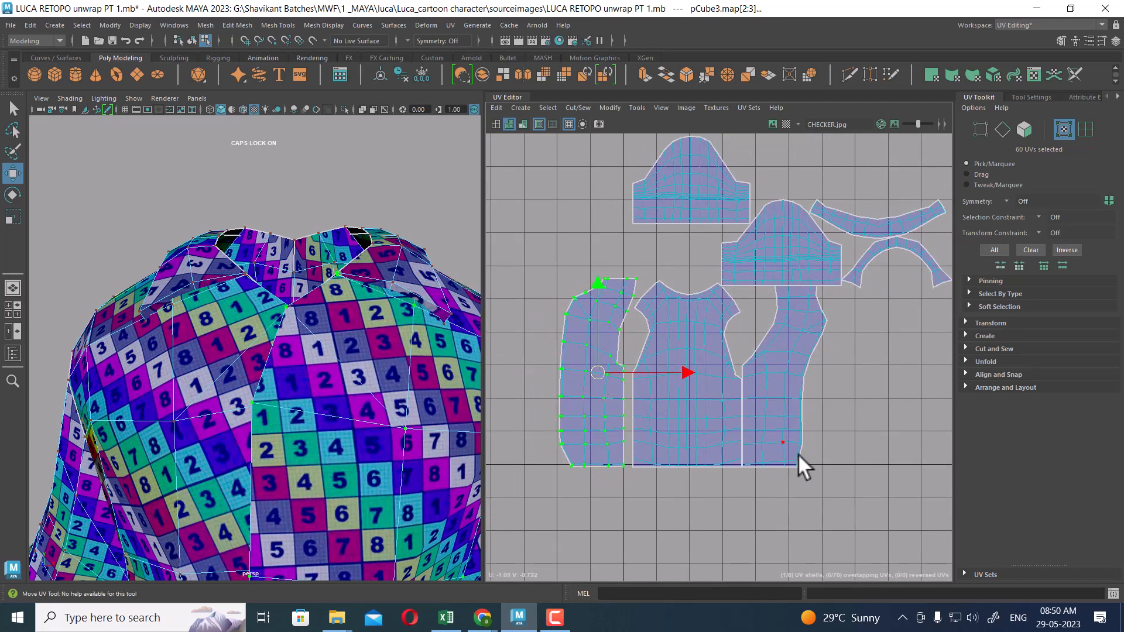
Select the two front panel shells and the back panel shell and shift them horizontally to fit inside the UV tile.
drag(841, 435, 616, 491)
ctrl+right_drag(658, 397, 772, 453)
scroll(642, 446, down, 2)
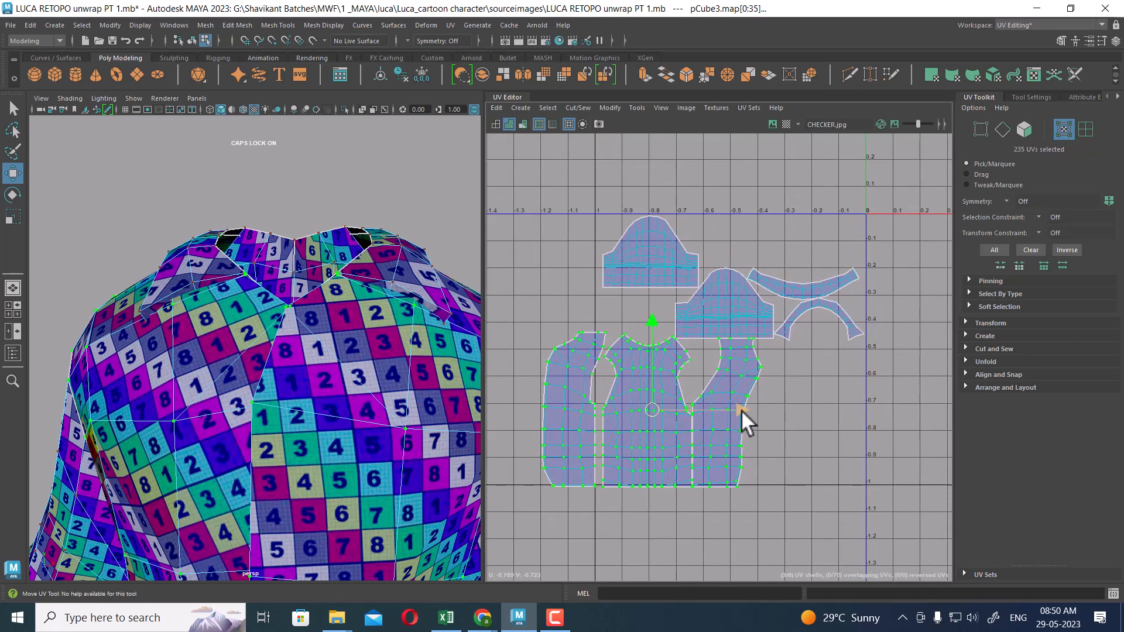
drag(741, 410, 799, 416)
alt+middle_drag(741, 395, 735, 451)
Nudge the first sleeve shell along the tile's upper edge and place the second sleeve shell level beside it.
scroll(704, 430, up, 1)
click(618, 275)
scroll(664, 307, up, 1)
ctrl+right_drag(624, 279, 668, 309)
drag(644, 295, 638, 303)
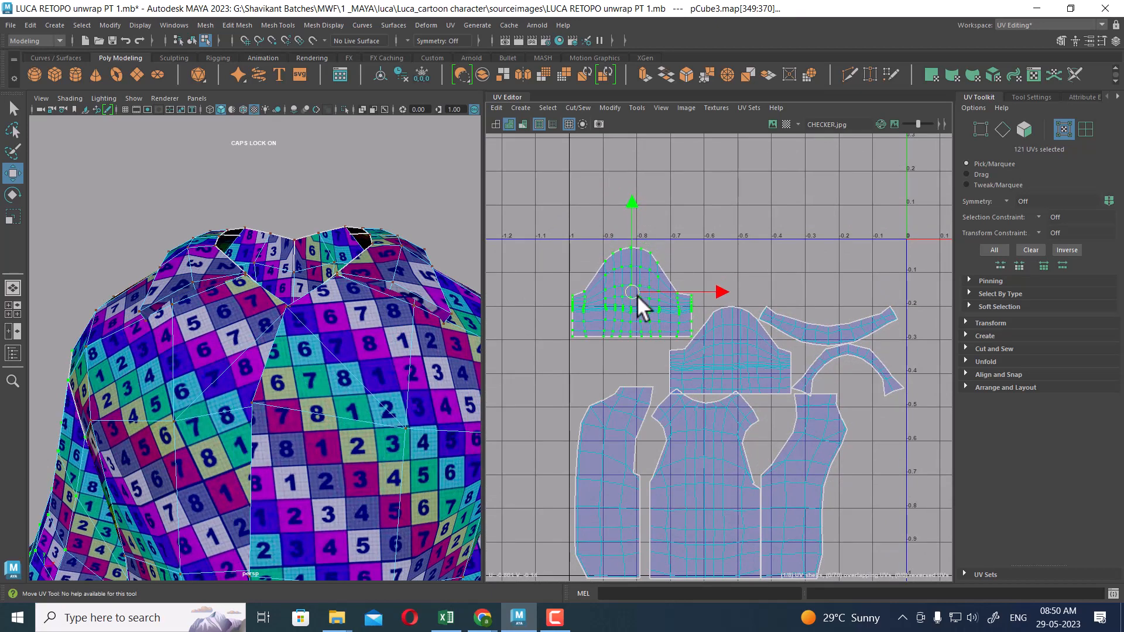
click(708, 368)
ctrl+right_drag(695, 368, 735, 381)
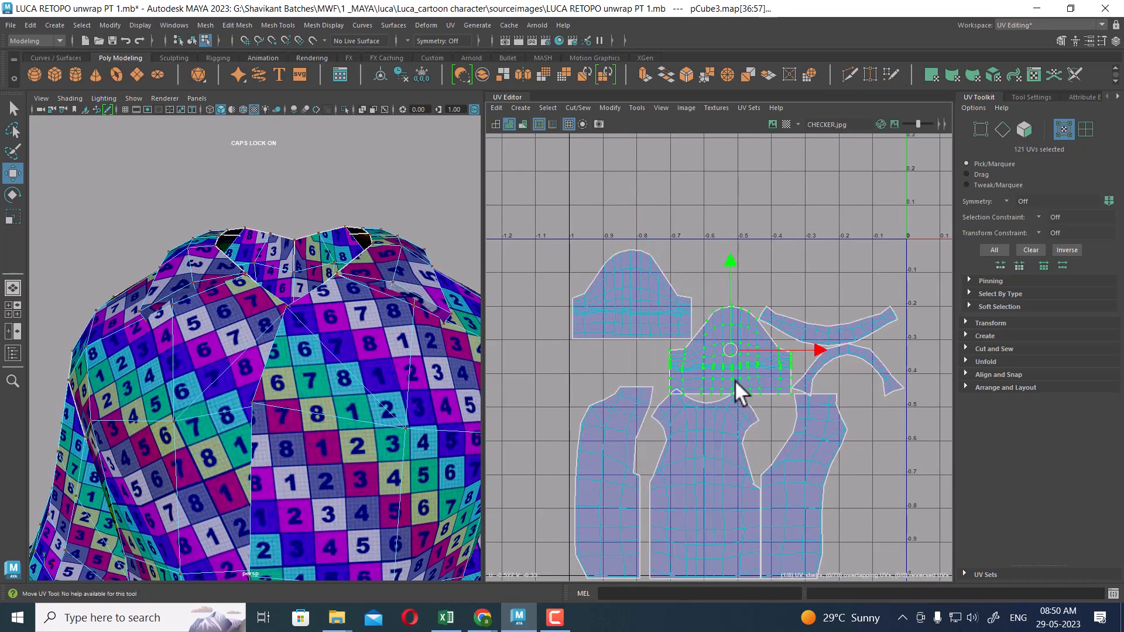
drag(733, 343, 761, 294)
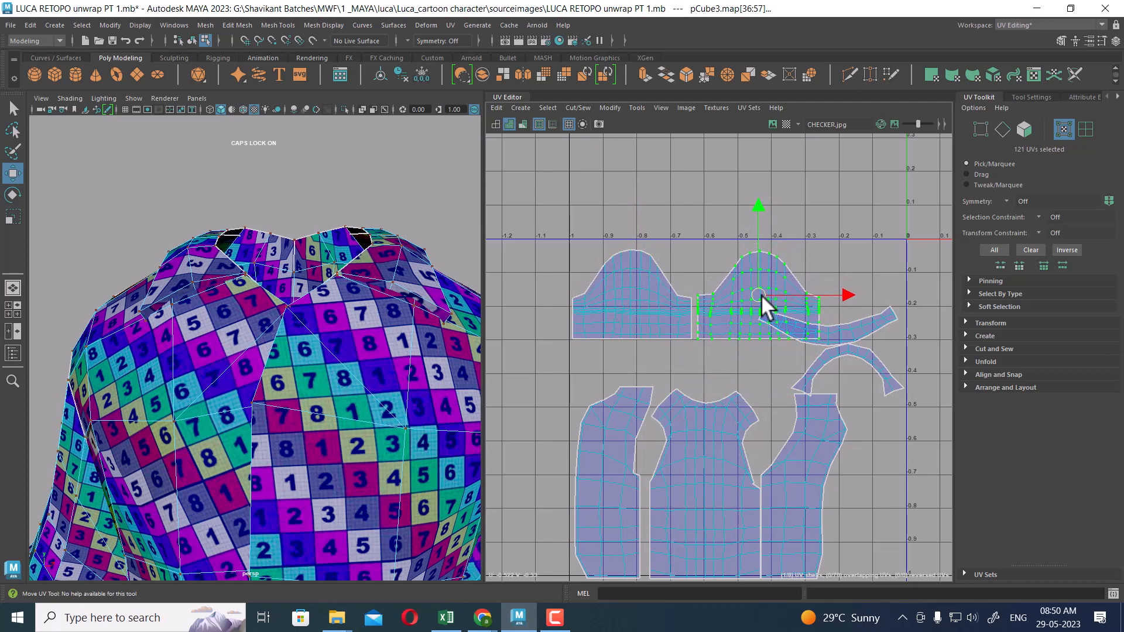
Move the curved collar strip and the arched collar shell into the gap between the sleeves and the body panels.
click(819, 340)
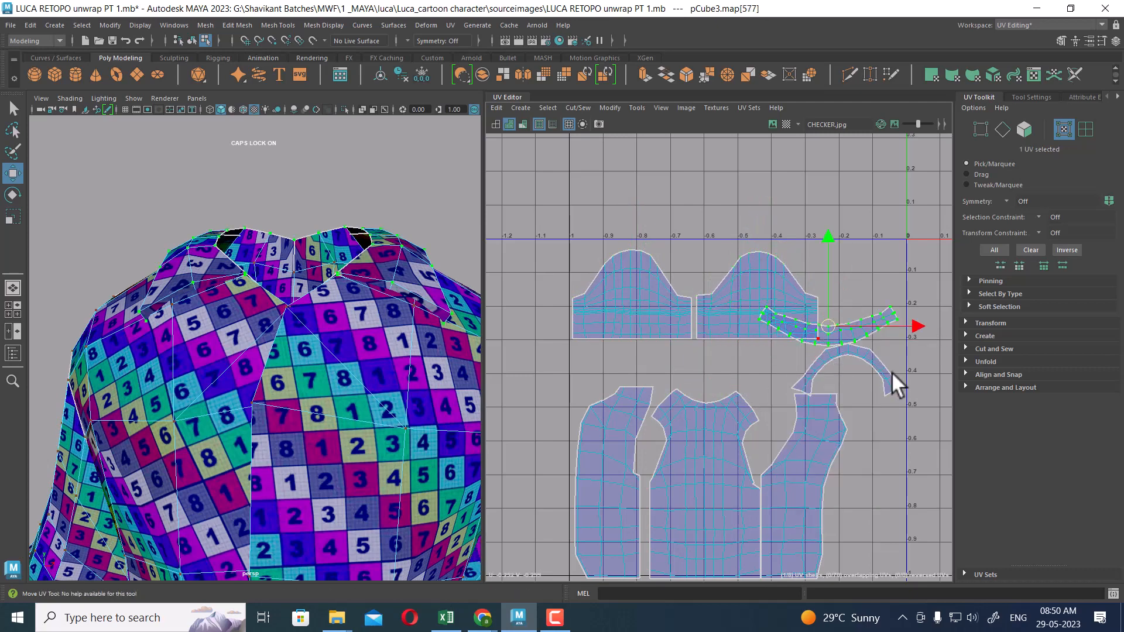
drag(828, 331, 642, 367)
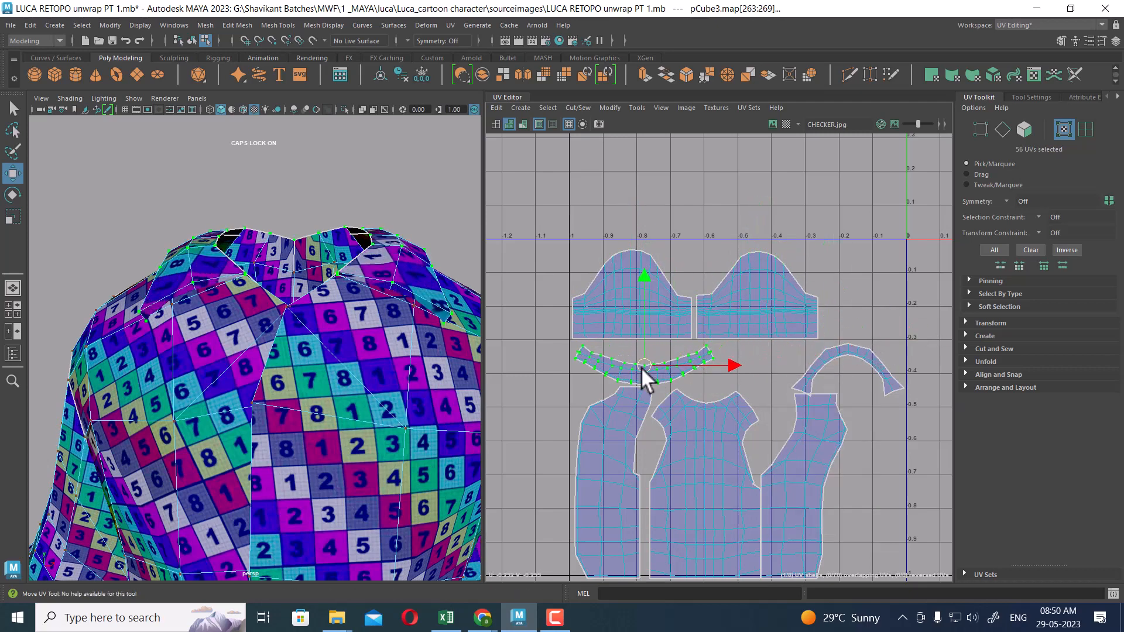
click(838, 357)
ctrl+right_drag(802, 360, 871, 380)
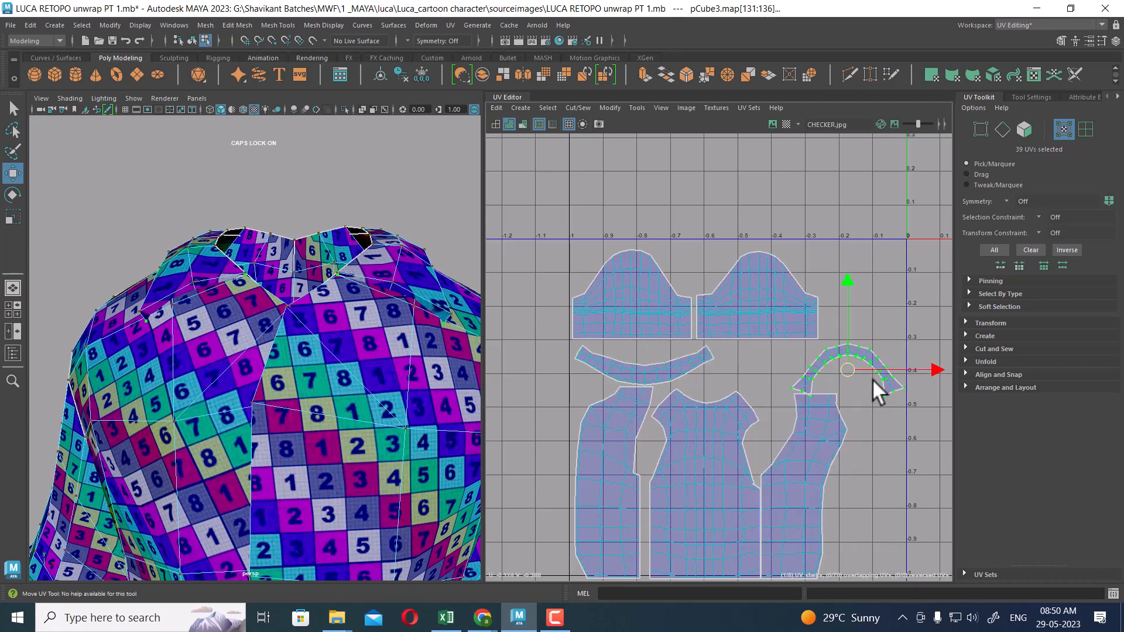
drag(841, 366, 764, 364)
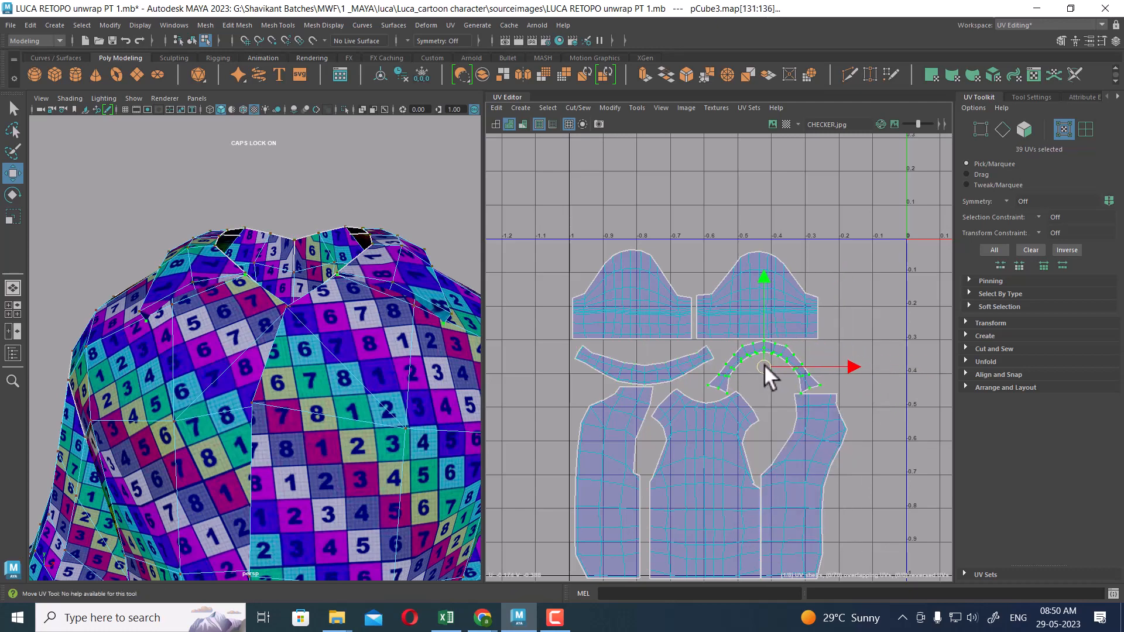
scroll(753, 351, up, 4)
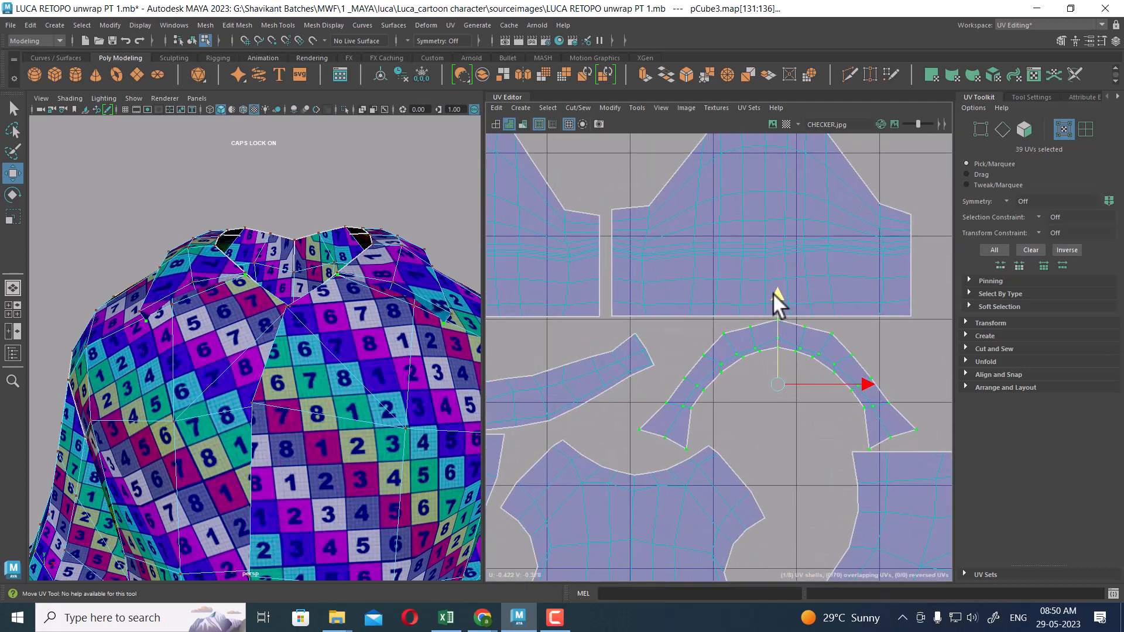
scroll(690, 388, down, 4)
scroll(721, 355, down, 2)
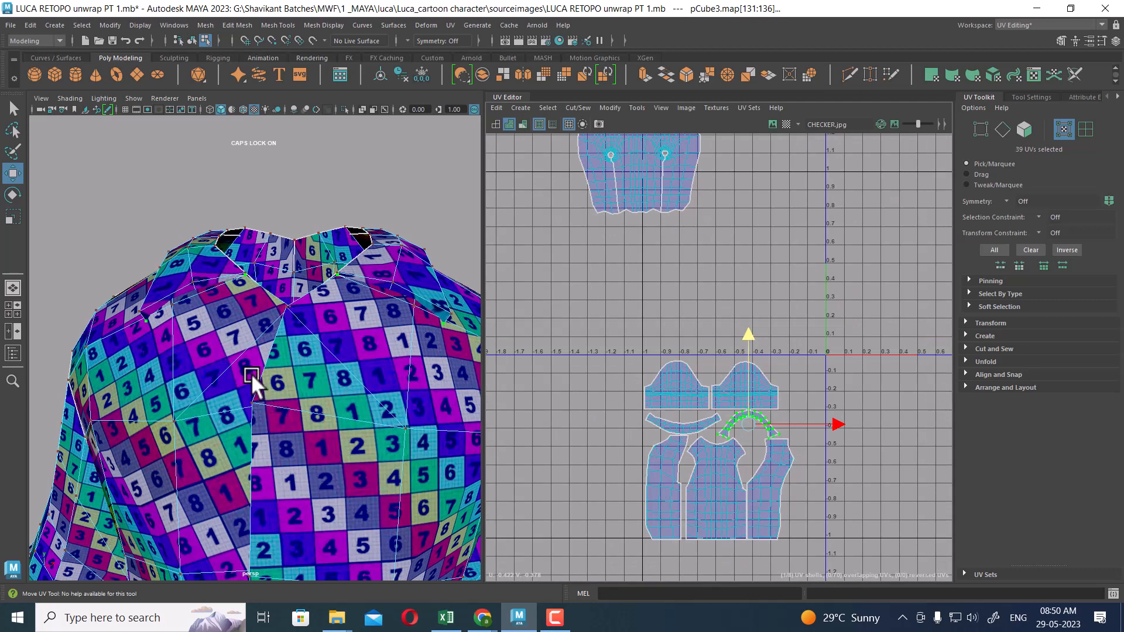
Return to object mode, show all hidden objects of the character and select the shorts.
right_drag(236, 268, 389, 193)
scroll(332, 390, down, 5)
alt+drag(332, 390, 349, 355)
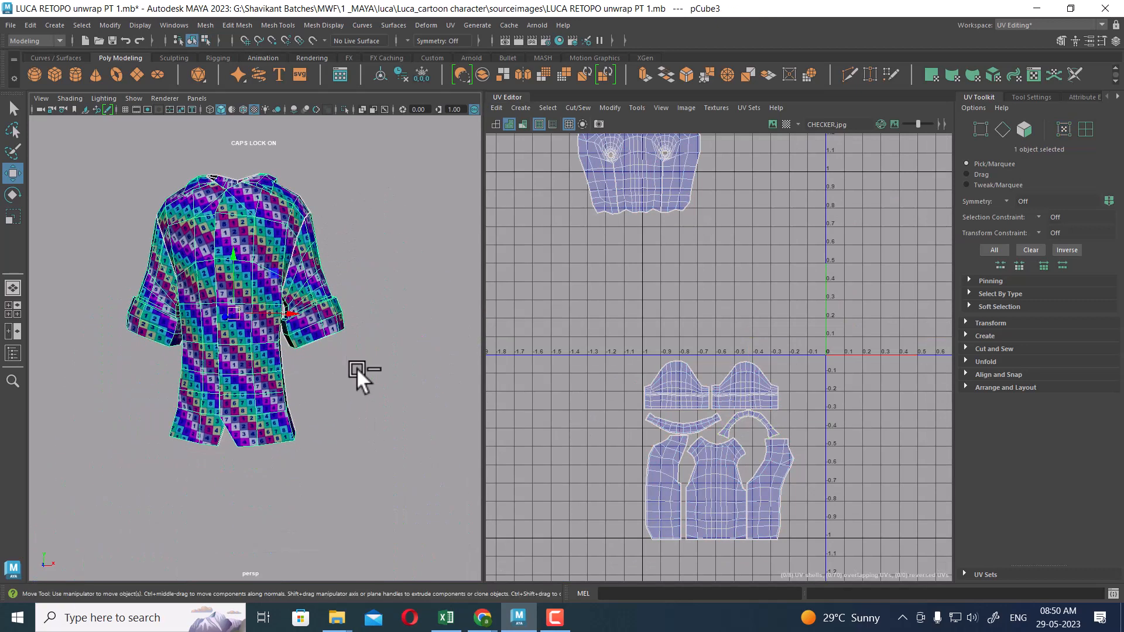
click(140, 26)
mouse_move(160, 82)
click(421, 157)
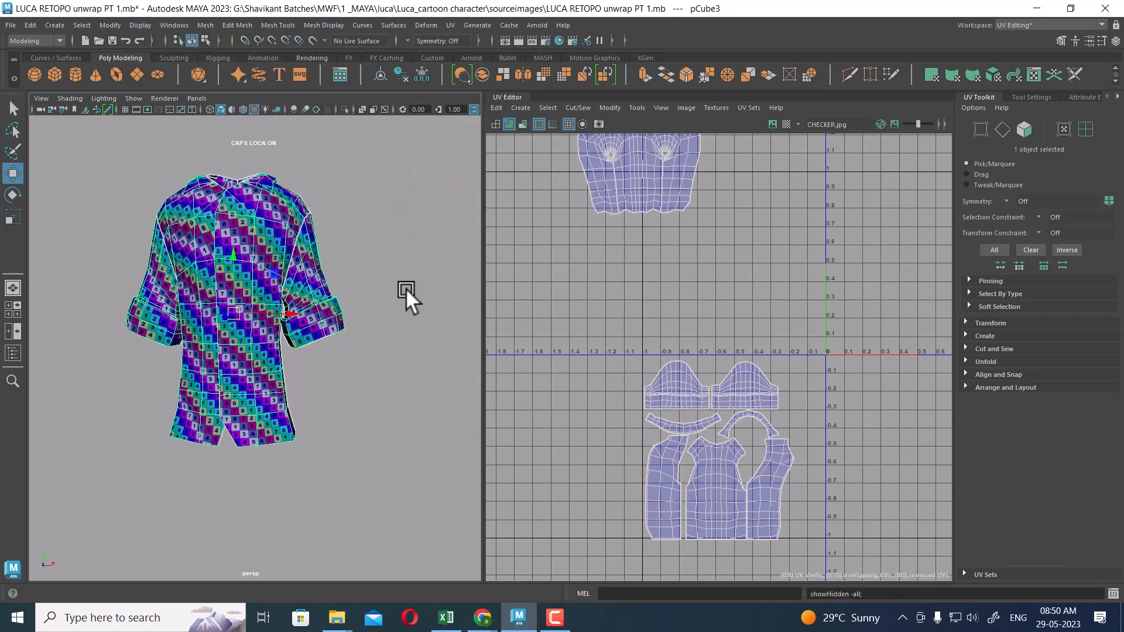
click(290, 500)
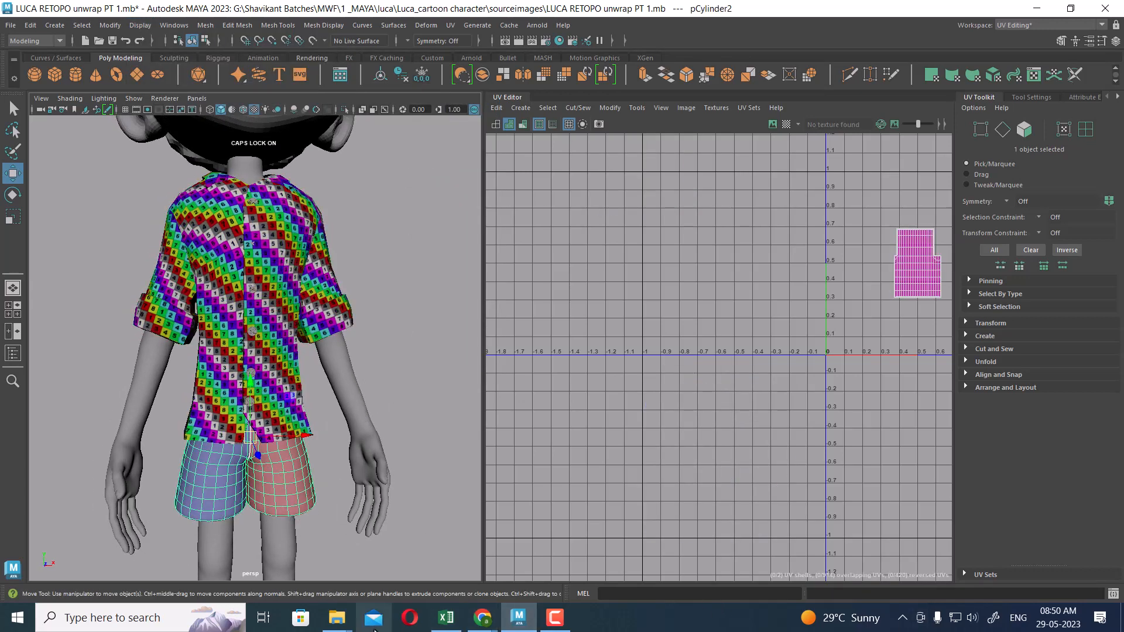
Switch to File Explorer, open the reference image Luca_Paguro.webp and zoom in on the denim shorts.
click(337, 618)
click(410, 574)
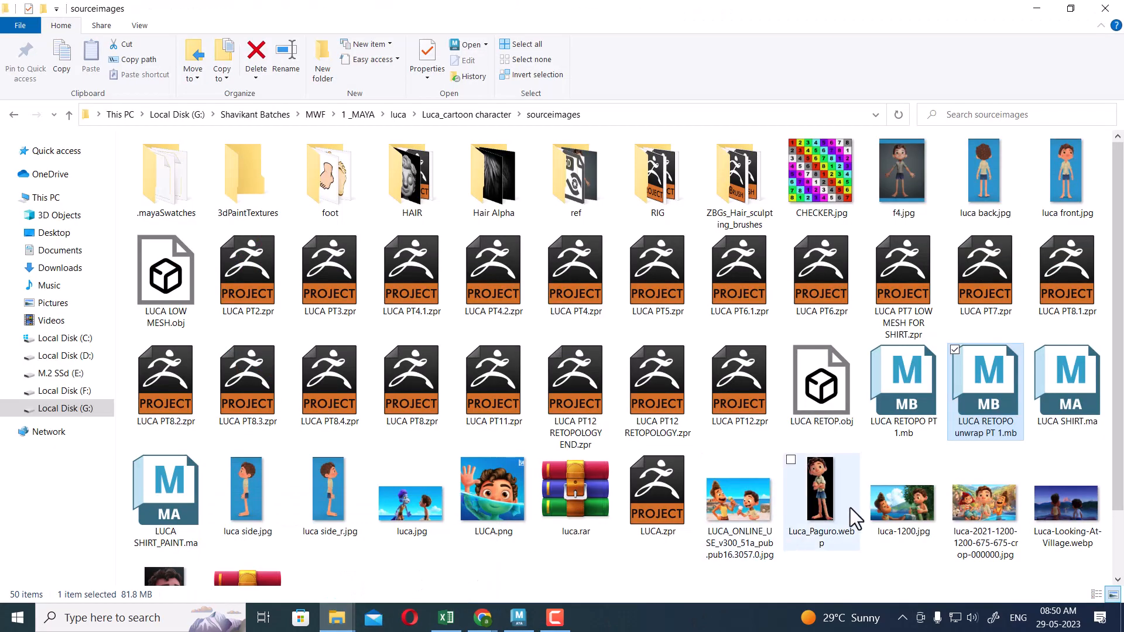
double_click(822, 497)
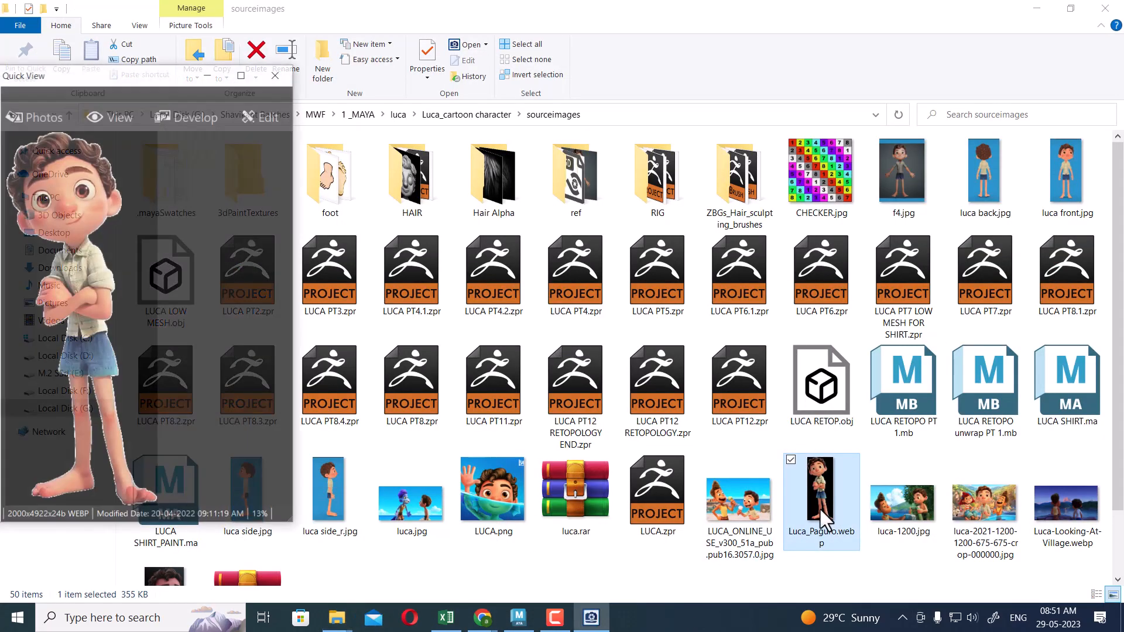
drag(171, 75, 558, 61)
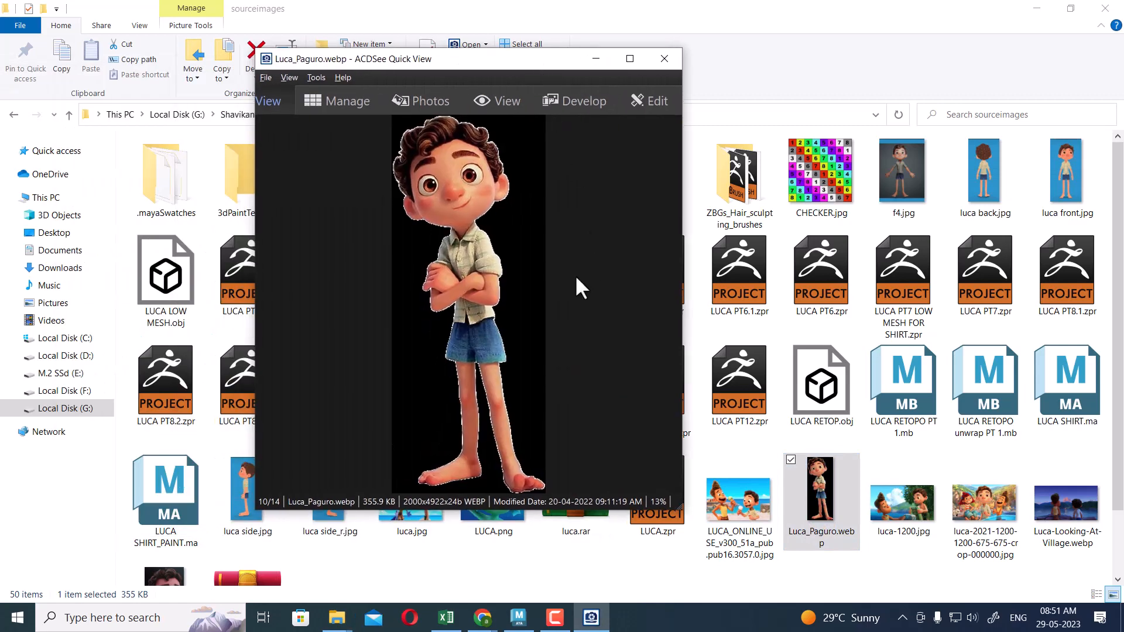
scroll(562, 282, up, 5)
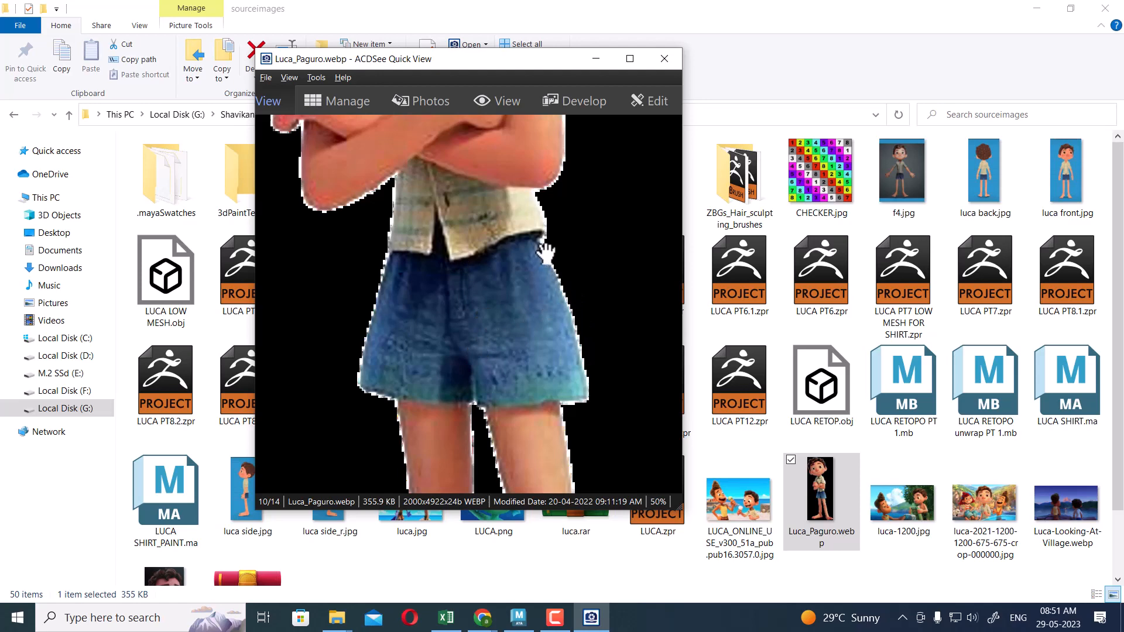
Switch back to Maya, move the reference image clear of the model and hide everything except the shorts.
click(518, 617)
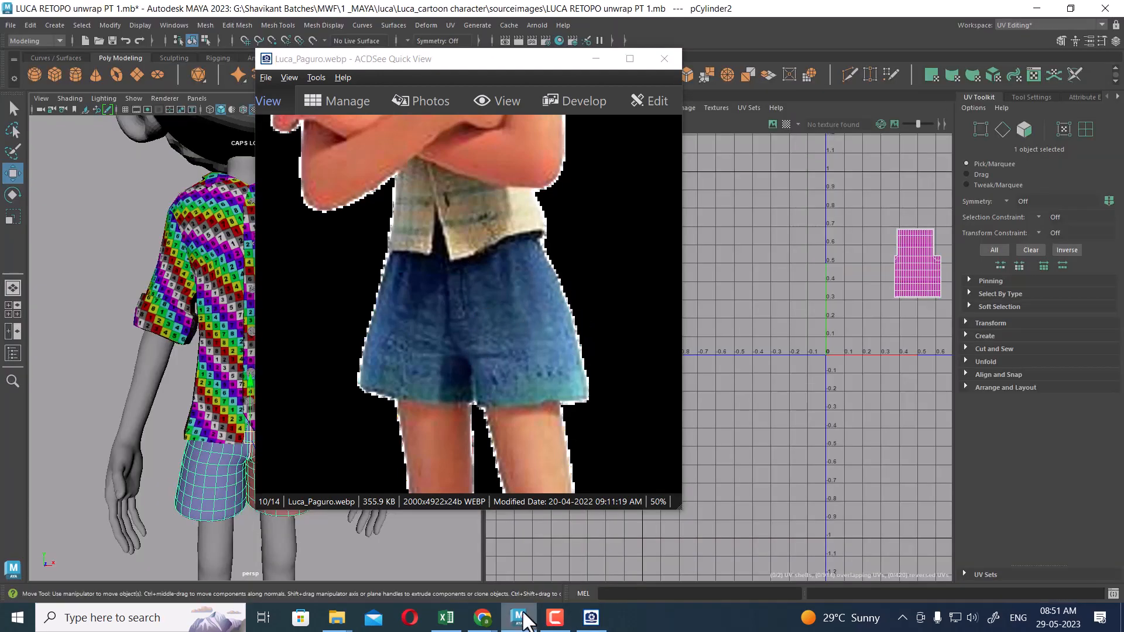
drag(497, 61, 714, 70)
mouse_move(320, 399)
alt+mouse_down()
mouse_move(281, 403)
mouse_move(315, 391)
alt+mouse_up()
key(alt+h)
alt+drag(317, 462, 385, 395)
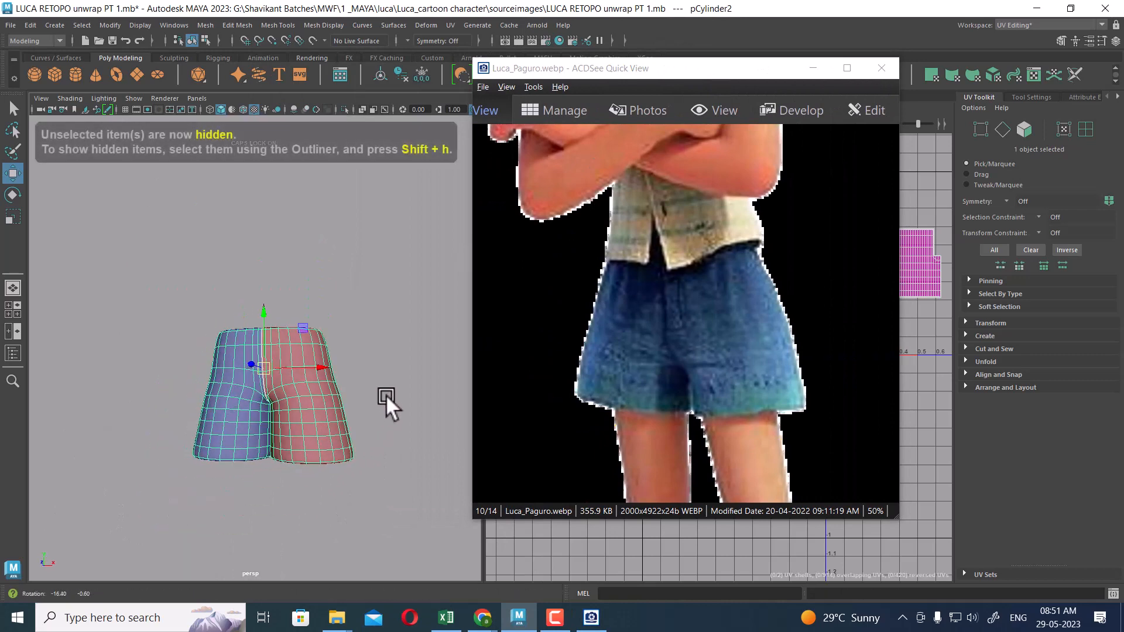
Place the reference image beside the isolated shorts and compare their shape from the front and above.
drag(725, 70, 29, 97)
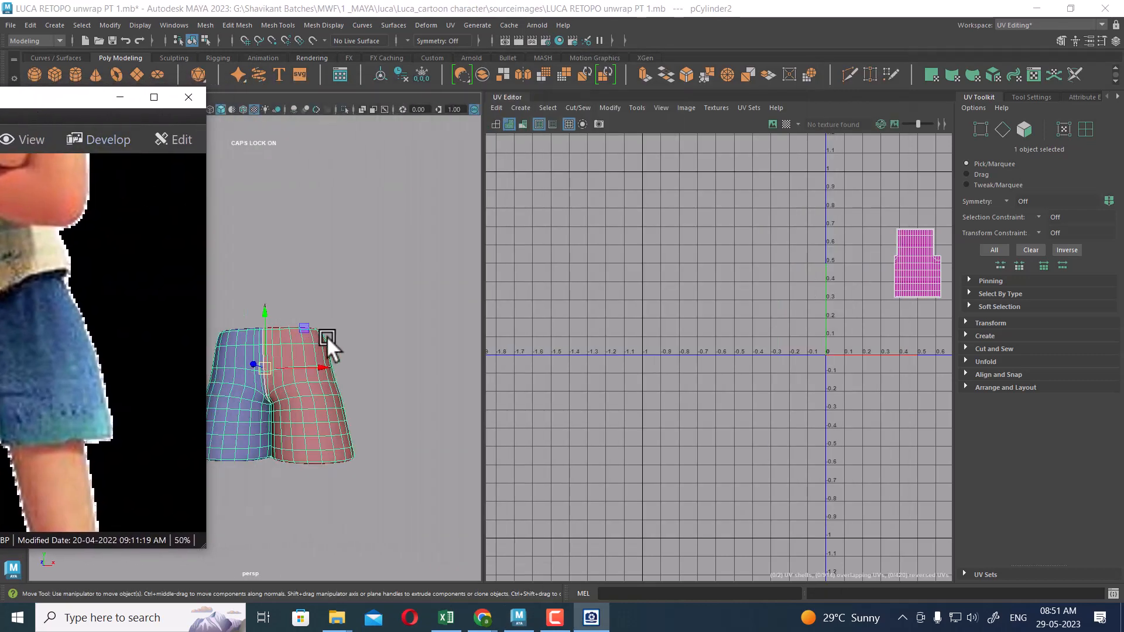
drag(325, 335, 419, 325)
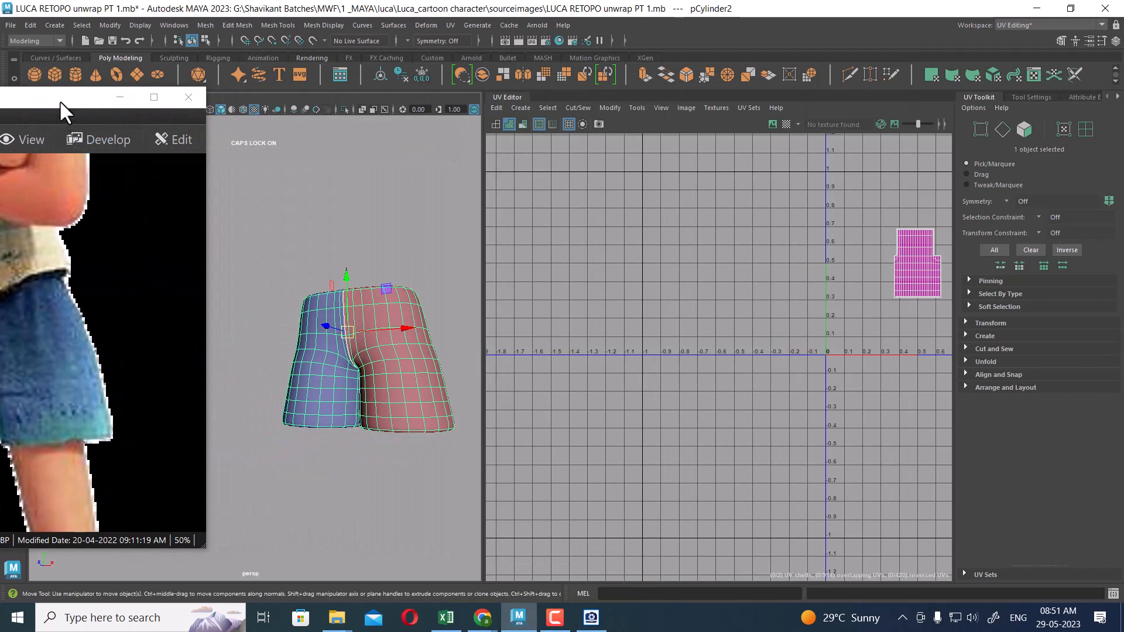
drag(60, 103, 65, 77)
alt+drag(378, 330, 382, 344)
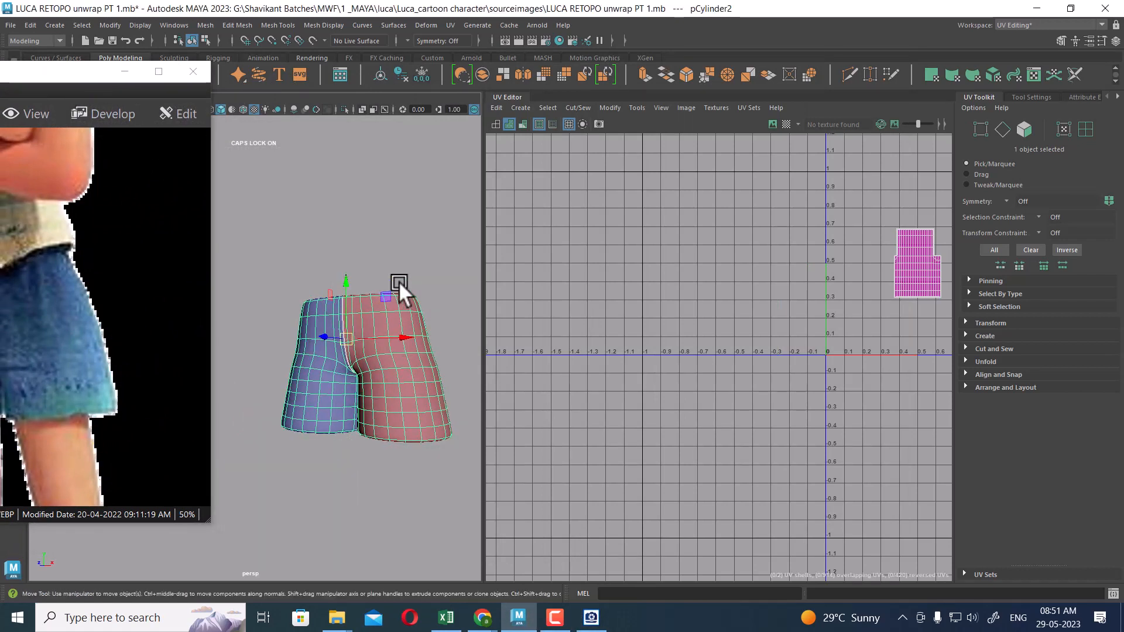
alt+drag(406, 298, 394, 330)
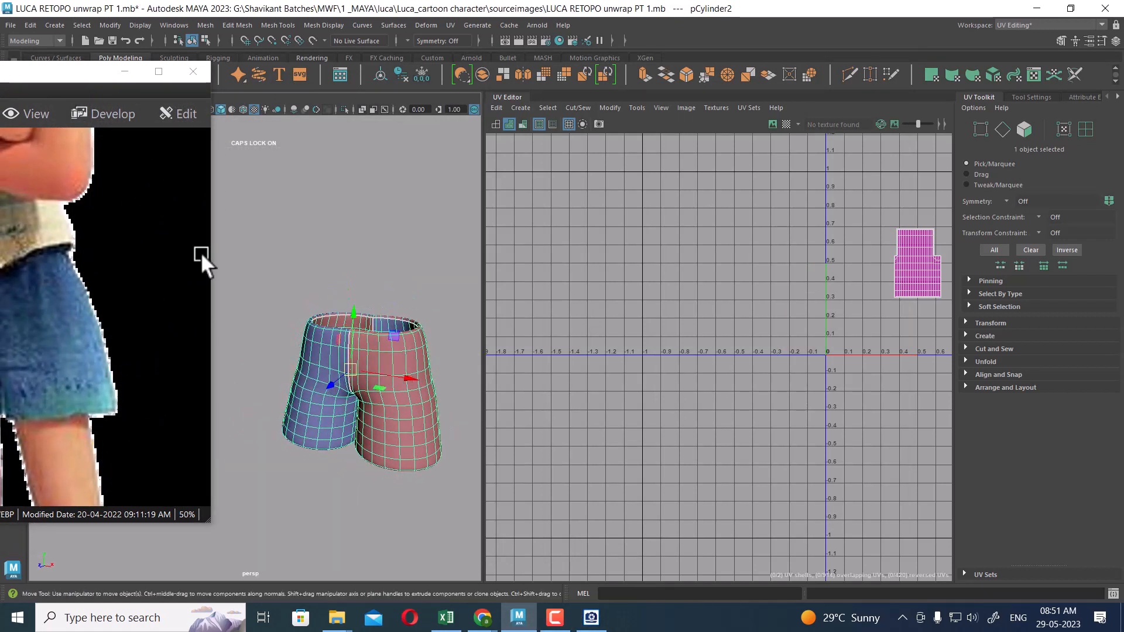
drag(71, 77, 138, 73)
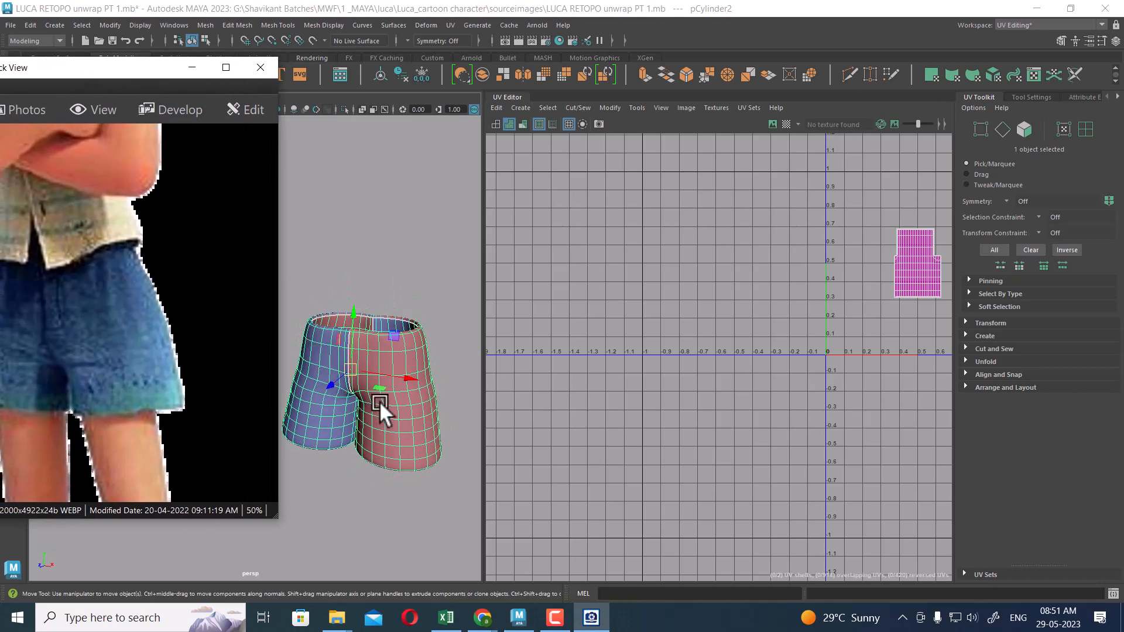
Widen the viewport beside the UV Editor and compare the shorts with the denim reference image from several angles.
alt+drag(379, 402, 387, 319)
drag(485, 331, 531, 331)
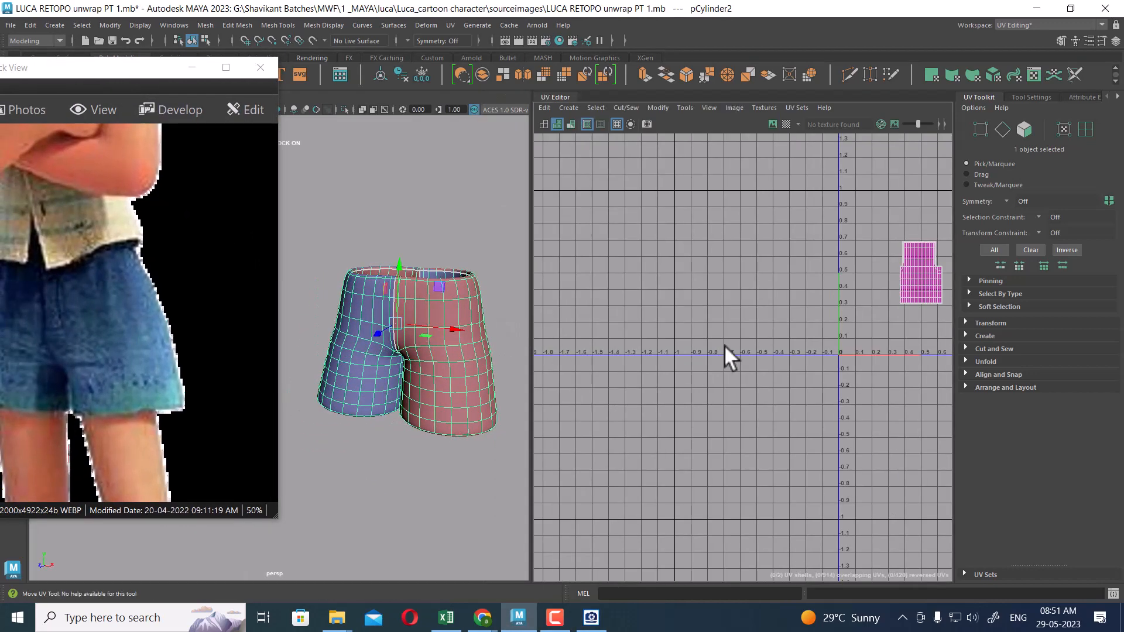
alt+right_drag(724, 346, 828, 363)
alt+middle_drag(827, 363, 792, 376)
alt+right_drag(792, 377, 805, 377)
alt+drag(360, 367, 386, 355)
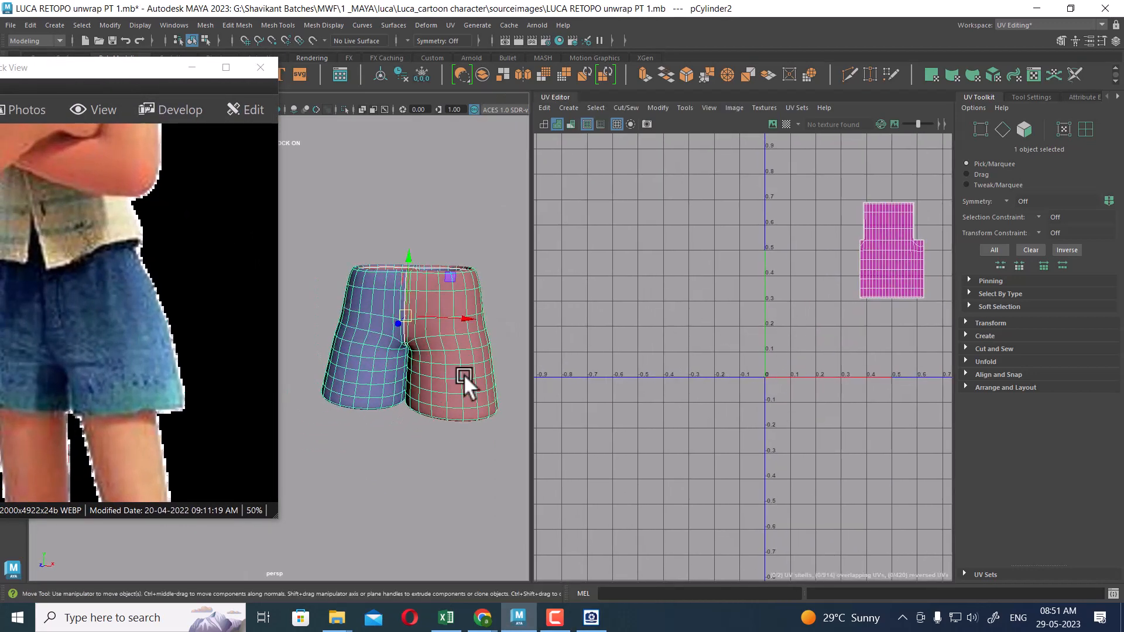
alt+drag(464, 374, 330, 240)
mouse_move(130, 68)
mouse_down()
mouse_move(120, 68)
mouse_move(139, 68)
mouse_up()
alt+drag(318, 316, 331, 363)
alt+drag(437, 321, 440, 317)
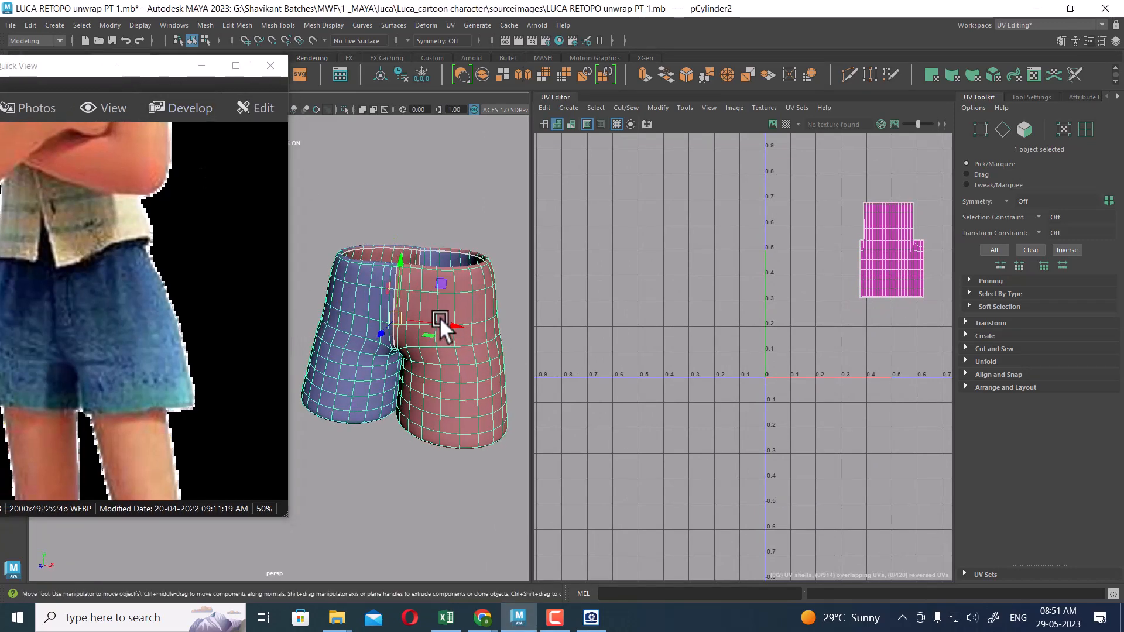
Turn off the smooth mesh preview, apply Automatic UV mapping to the shorts and reselect them in object mode.
key(1)
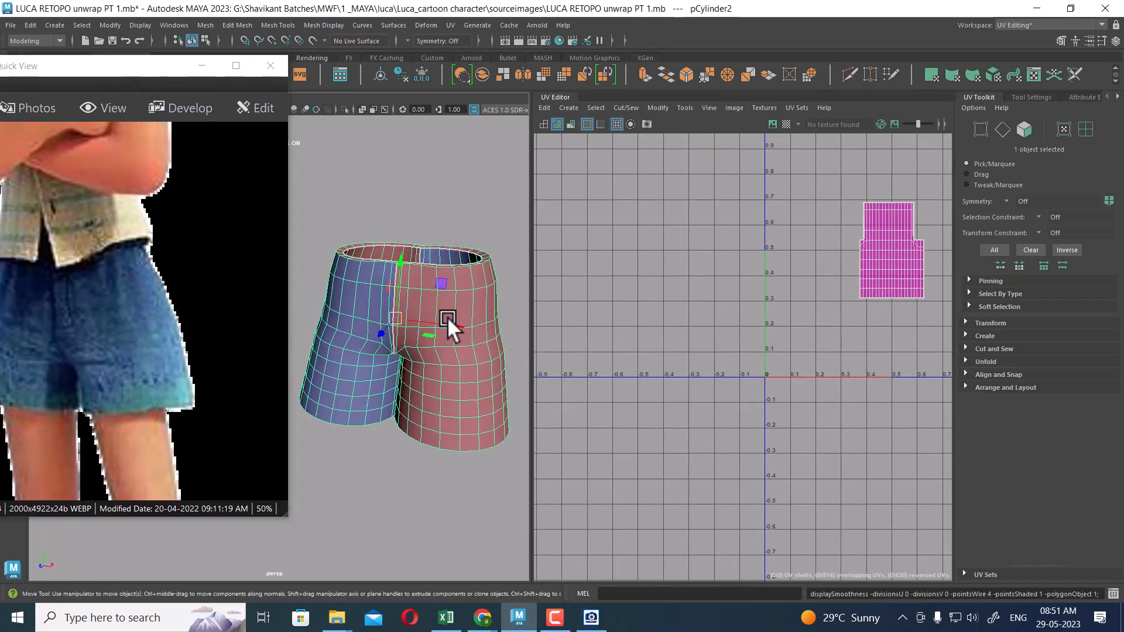
click(451, 25)
click(508, 95)
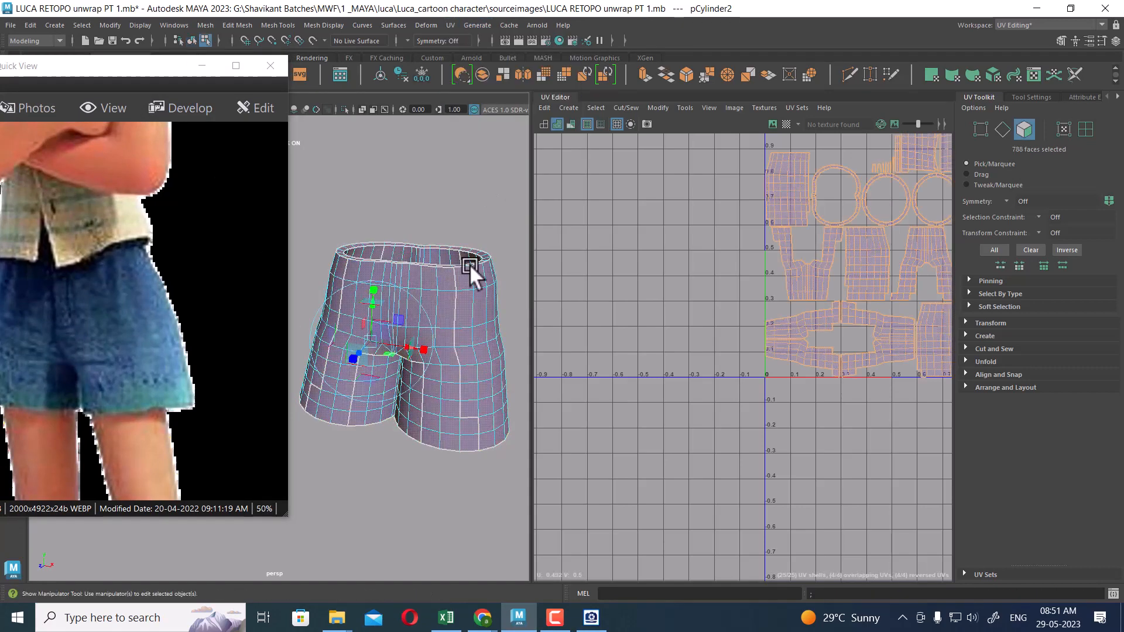
right_drag(405, 282, 452, 202)
click(452, 201)
click(458, 328)
Select the inner edge loop around one leg opening of the shorts.
alt+drag(458, 327, 469, 302)
alt+right_drag(469, 302, 474, 332)
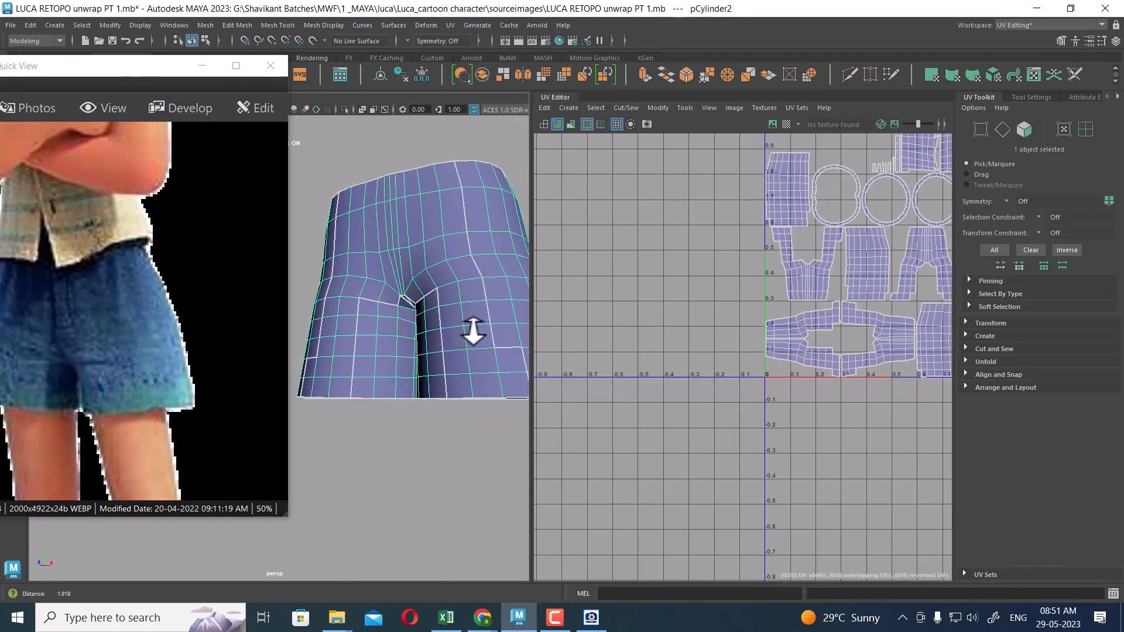
alt+drag(473, 331, 441, 289)
alt+middle_drag(442, 288, 411, 304)
alt+right_drag(410, 304, 422, 322)
right_drag(409, 158, 424, 81)
double_click(420, 165)
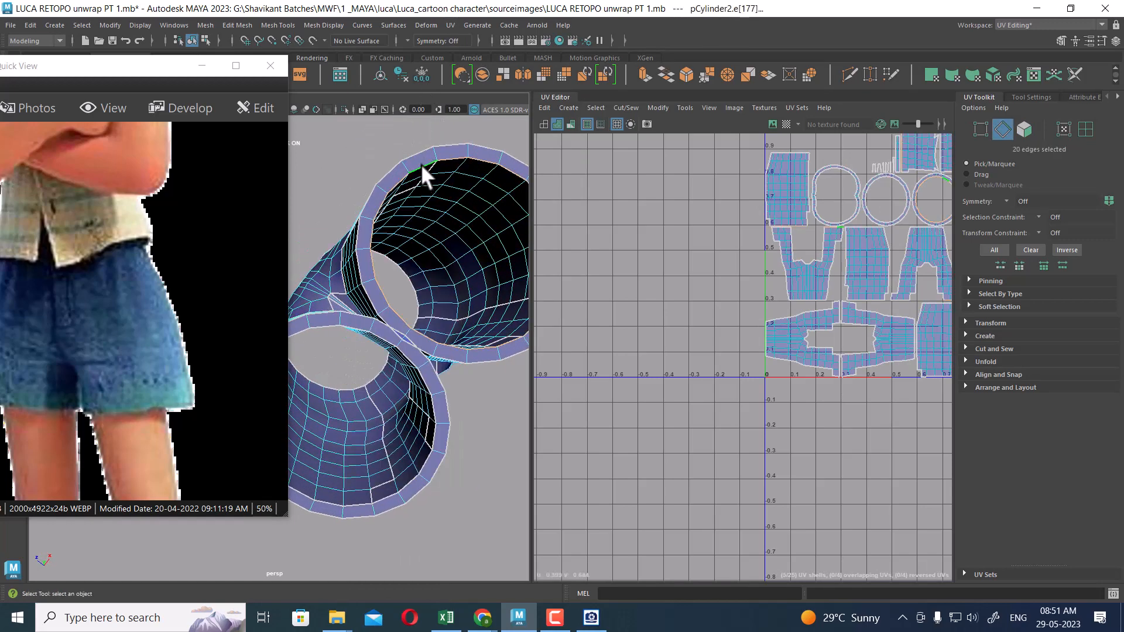
Minimize the reference image viewer to uncover the whole model viewport.
alt+drag(353, 328, 446, 189)
alt+drag(452, 332, 402, 349)
alt+middle_drag(402, 349, 433, 305)
alt+right_drag(433, 305, 454, 314)
click(203, 67)
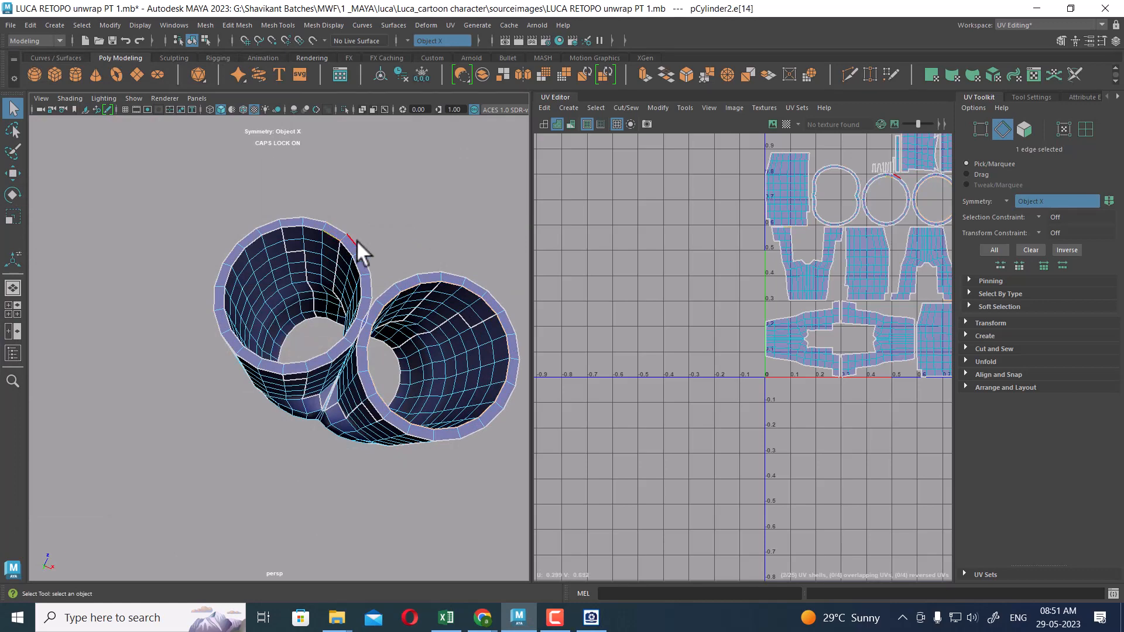
Try selecting the vertical edges of the shorts with object X symmetry on.
alt+drag(356, 240, 398, 341)
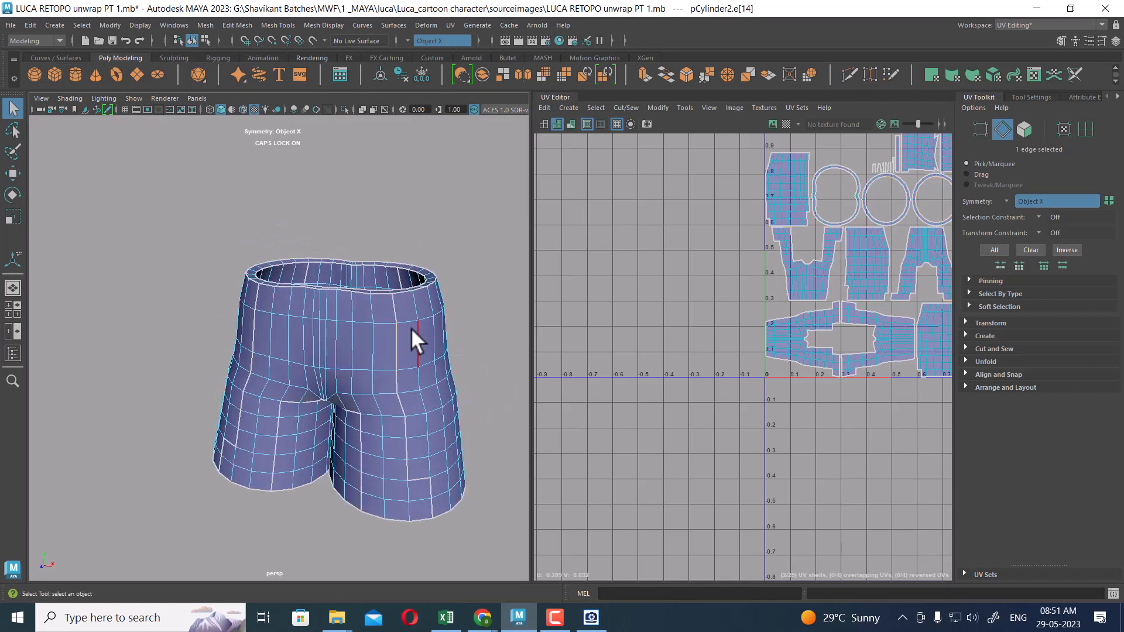
click(411, 328)
drag(337, 223, 332, 175)
alt+drag(356, 381, 375, 371)
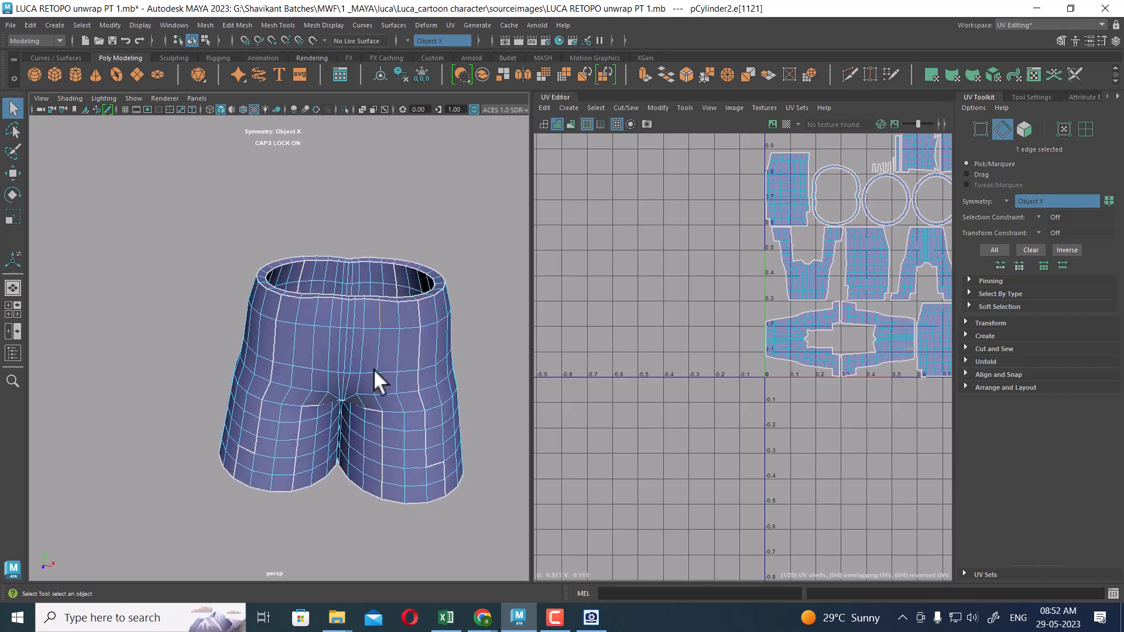
click(398, 262)
drag(466, 360, 411, 453)
Try the object Y and Z symmetry axes for edge selection and turn symmetry off.
click(415, 229)
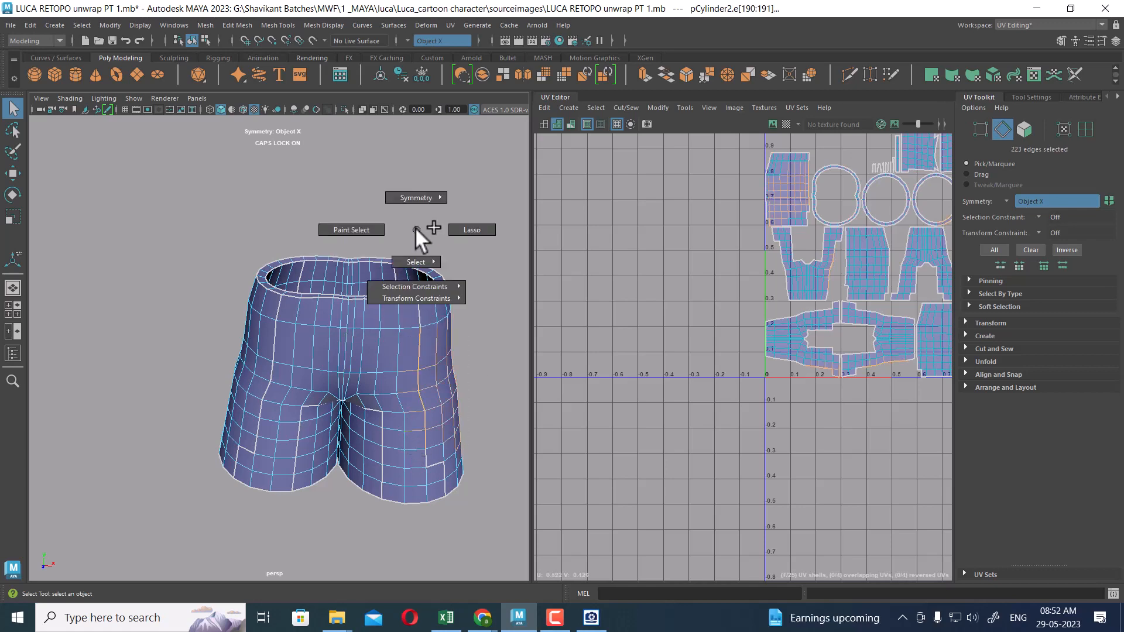
drag(415, 229, 410, 121)
click(407, 183)
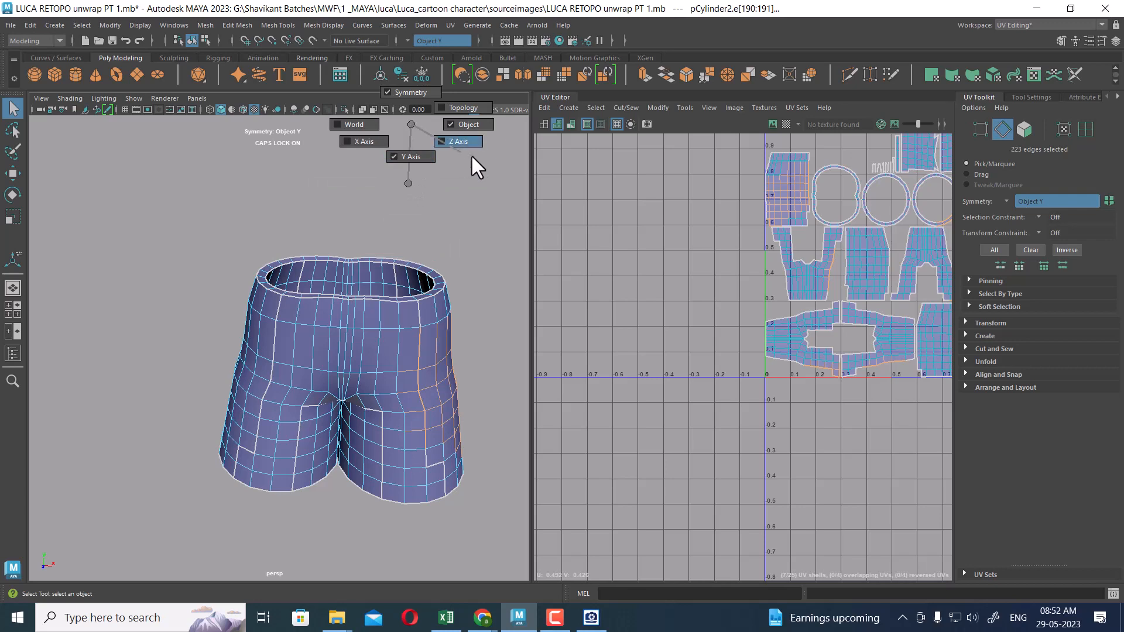
drag(471, 156, 473, 157)
drag(405, 218, 397, 155)
alt+drag(386, 334, 367, 346)
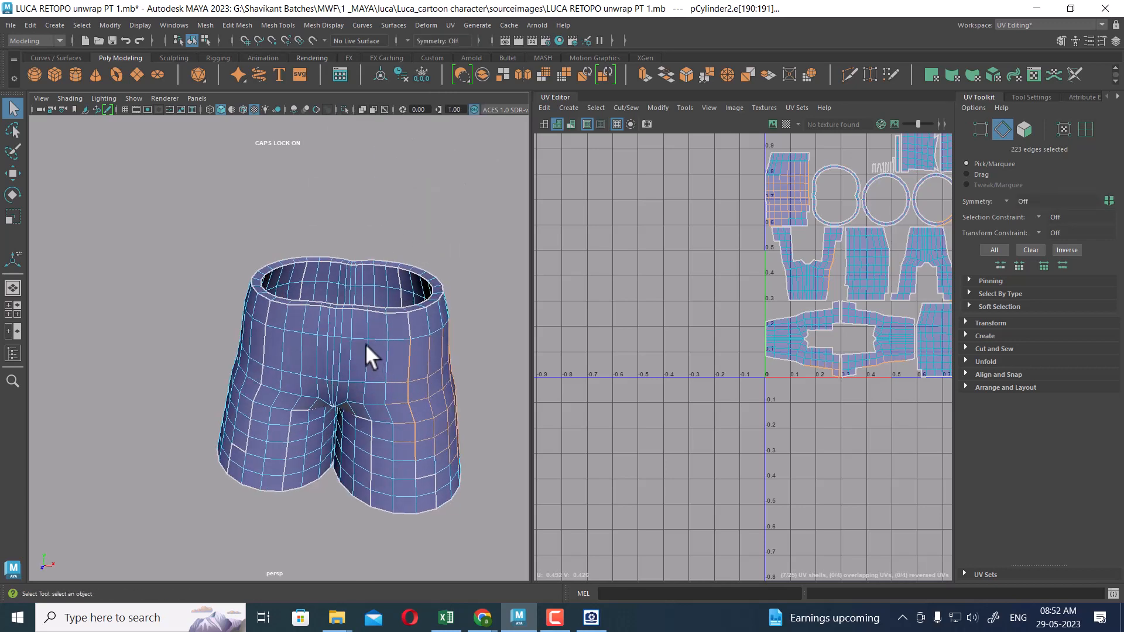
Return the shorts to object mode and delete their construction history.
scroll(367, 346, up, 1)
right_drag(388, 268, 389, 325)
alt+drag(389, 376, 397, 396)
click(397, 397)
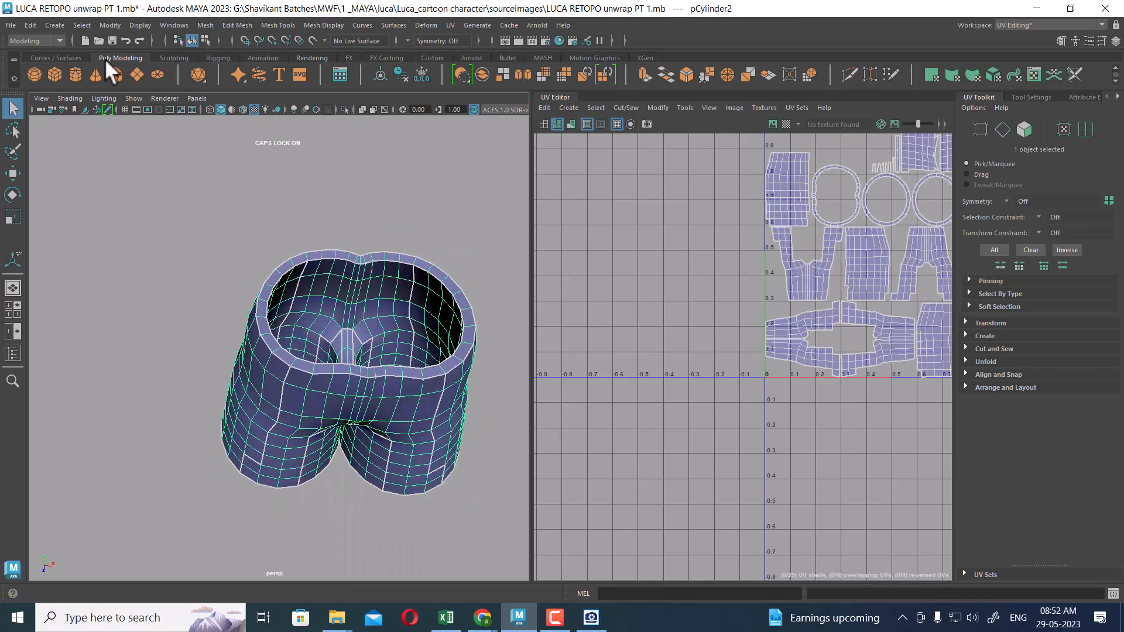
click(33, 24)
mouse_move(125, 166)
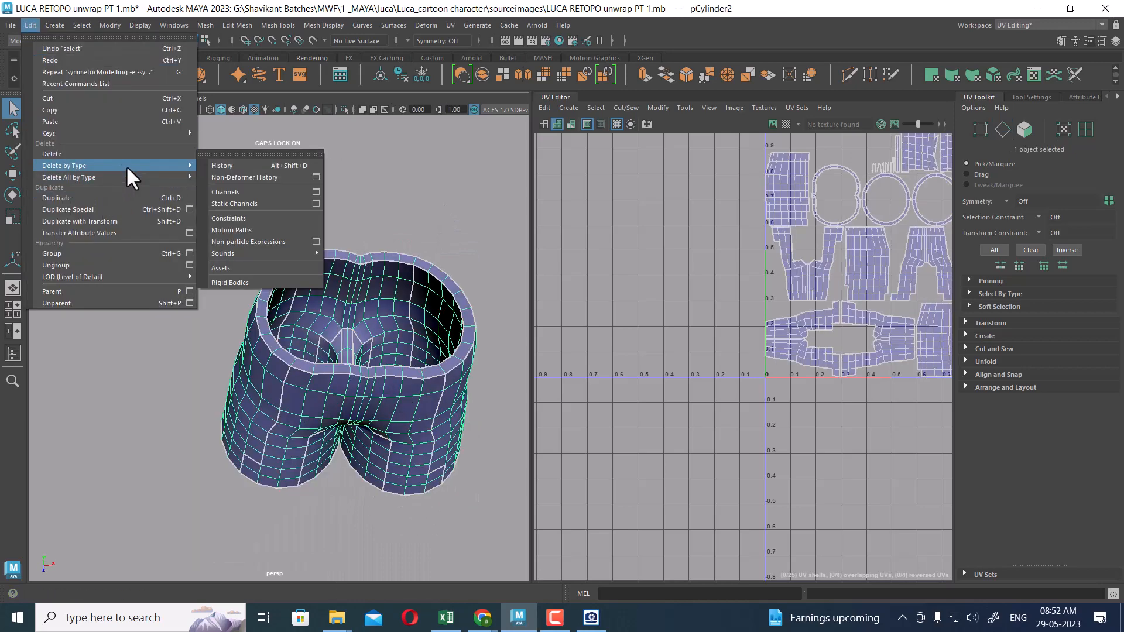
click(232, 163)
Select the inner edge loops around both leg openings of the shorts in edge mode.
alt+drag(377, 444, 367, 408)
scroll(368, 408, up, 2)
right_drag(367, 407, 367, 337)
alt+drag(368, 337, 382, 258)
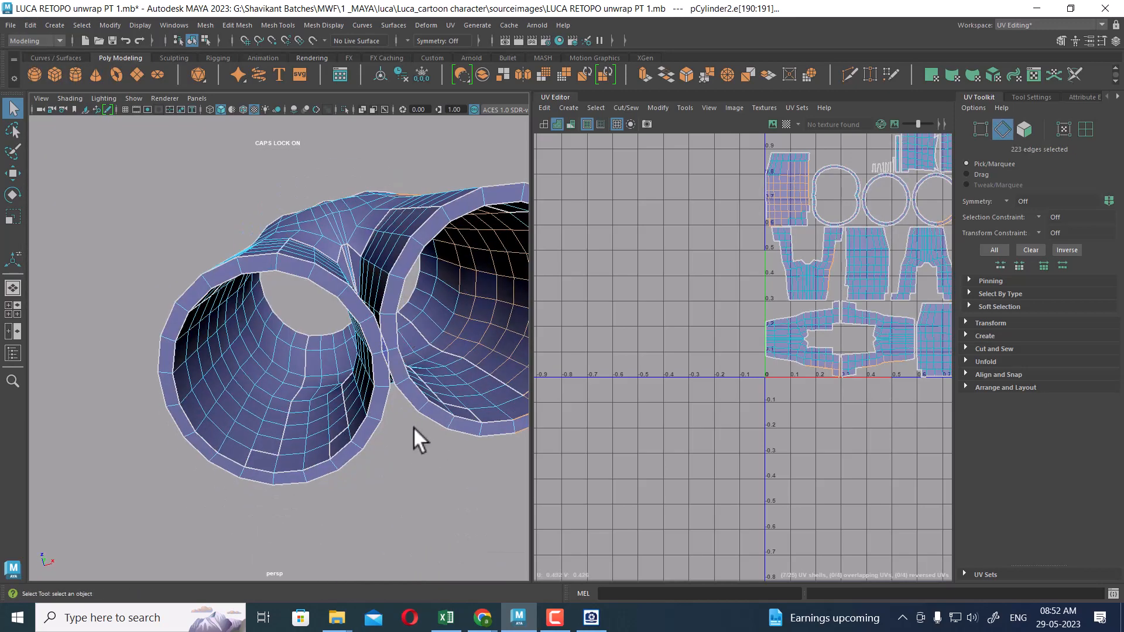
alt+middle_drag(413, 427, 322, 404)
double_click(316, 370)
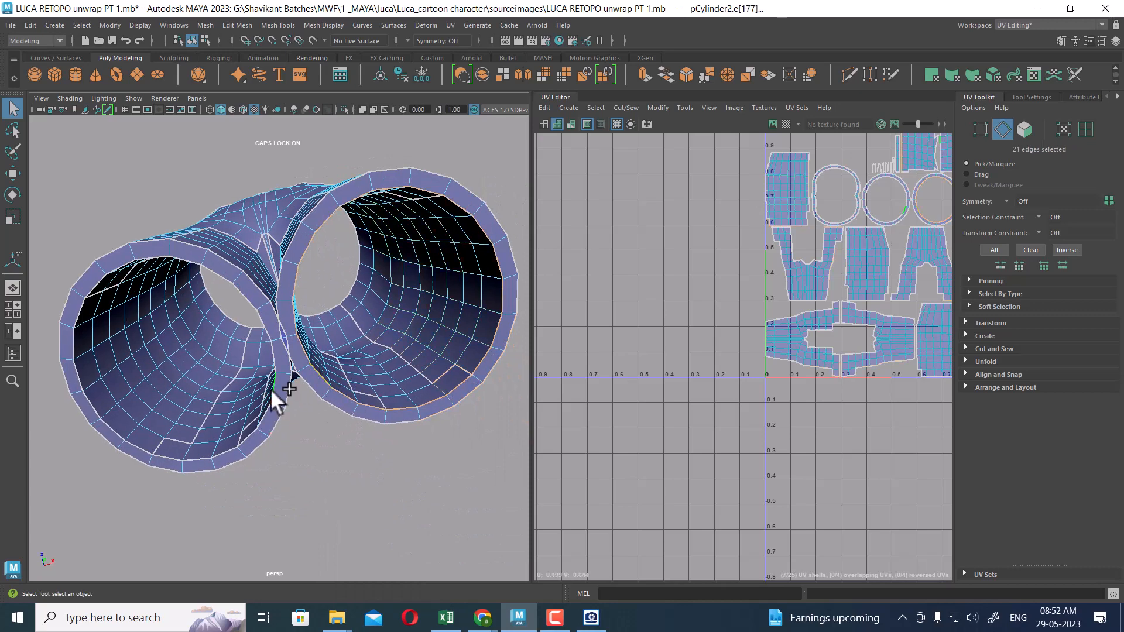
shift+double_click(270, 389)
Add the inner edge loop around the waist opening to the selected leg loops.
alt+drag(283, 305, 334, 437)
scroll(322, 371, up, 3)
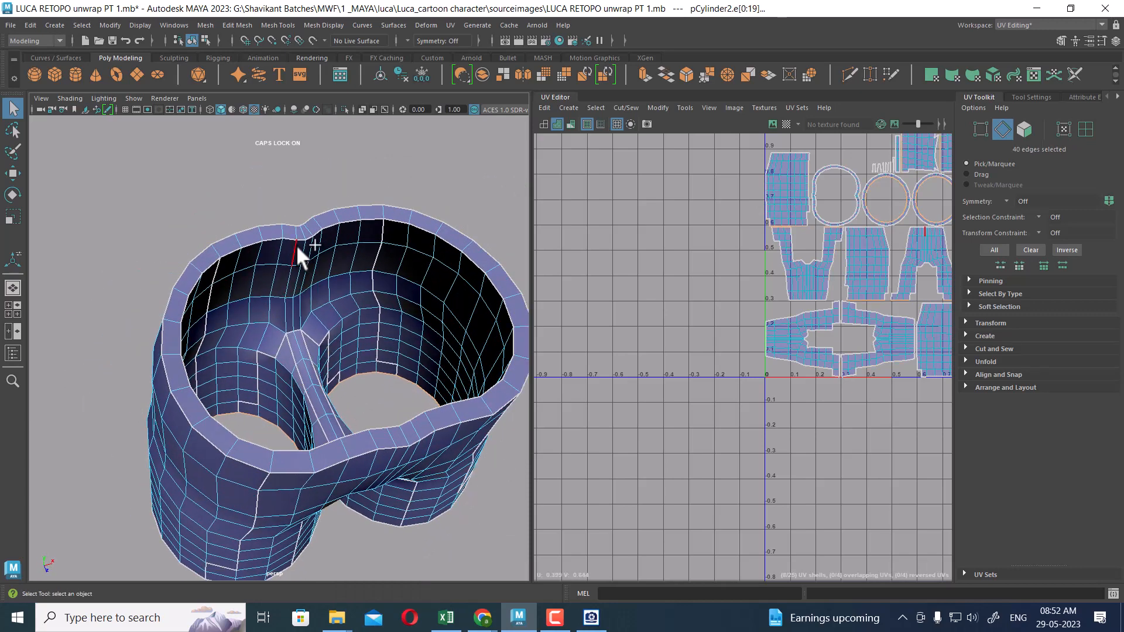
shift+double_click(272, 239)
alt+drag(272, 238, 350, 304)
scroll(793, 366, down, 4)
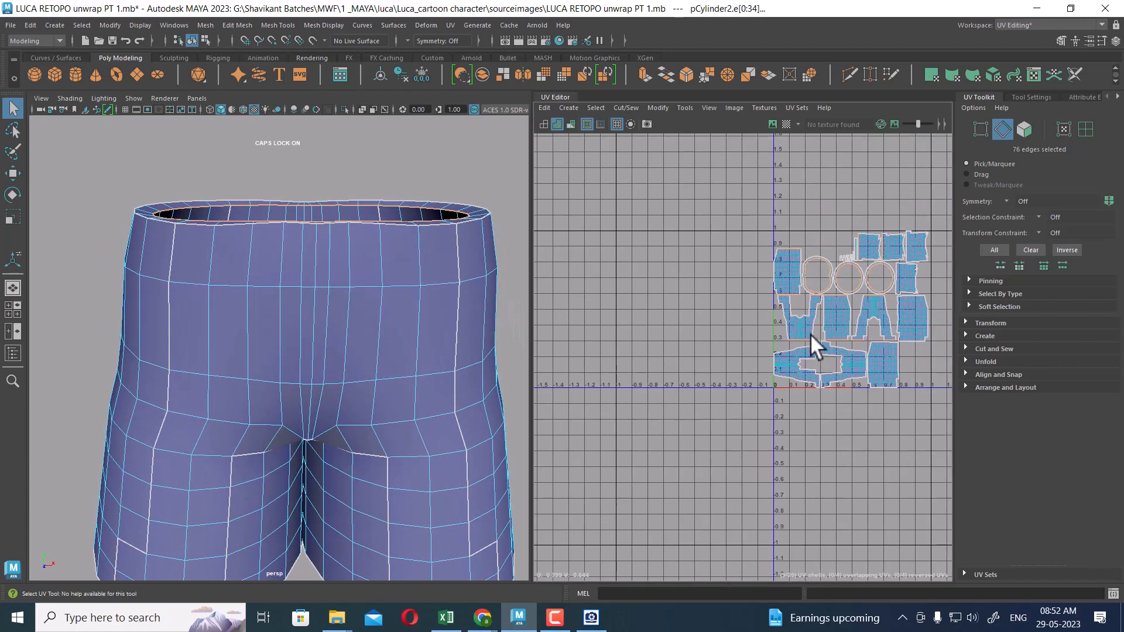
Add the vertical edge loops along both outer sides of the shorts to the seam selection.
alt+middle_drag(810, 334, 686, 333)
scroll(718, 204, down, 2)
scroll(719, 203, down, 1)
alt+drag(417, 328, 348, 384)
shift+double_click(378, 355)
alt+drag(248, 351, 384, 365)
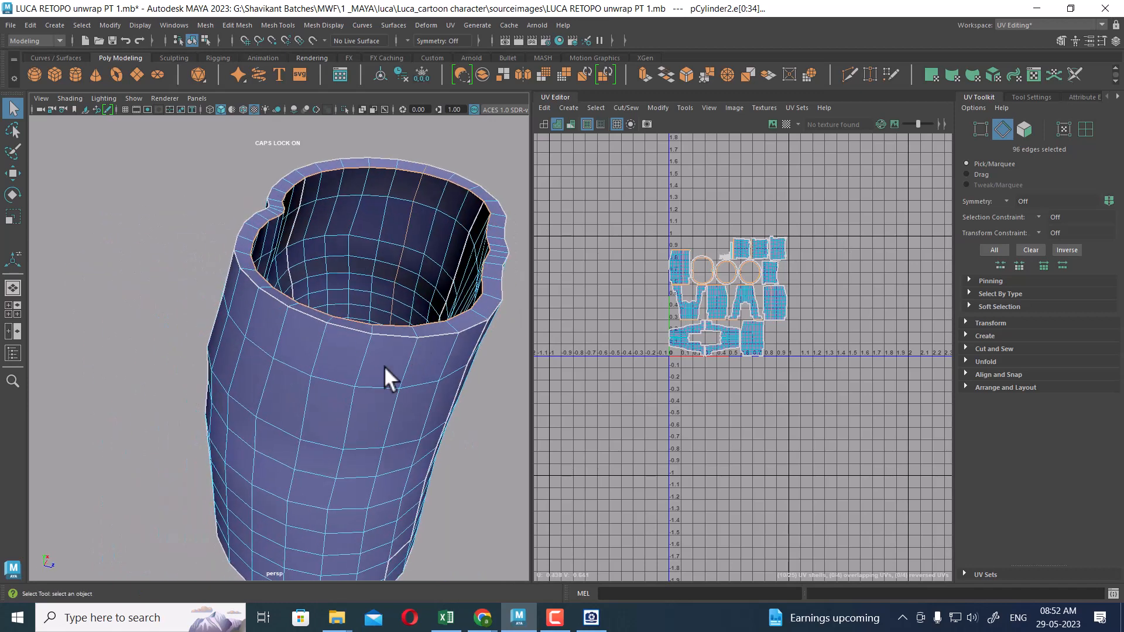
shift+double_click(320, 343)
Cut the shorts' UVs along the selected edge loops and sew all the remaining edges together.
shift+right_drag(808, 292, 592, 388)
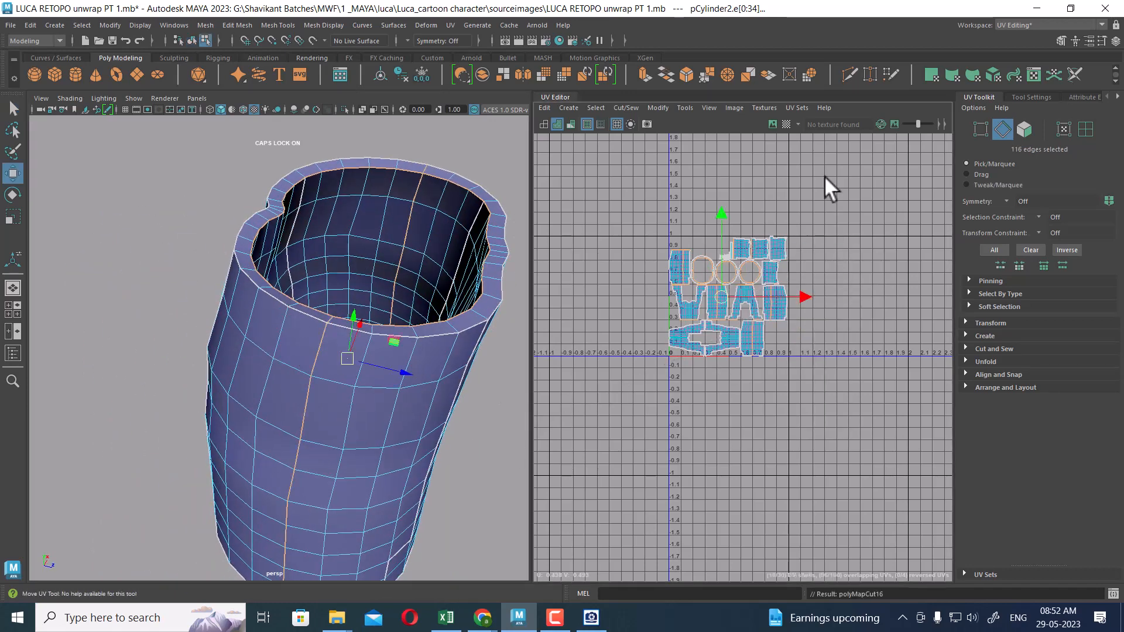
shift+drag(637, 419, 637, 420)
shift+right_drag(828, 251, 566, 363)
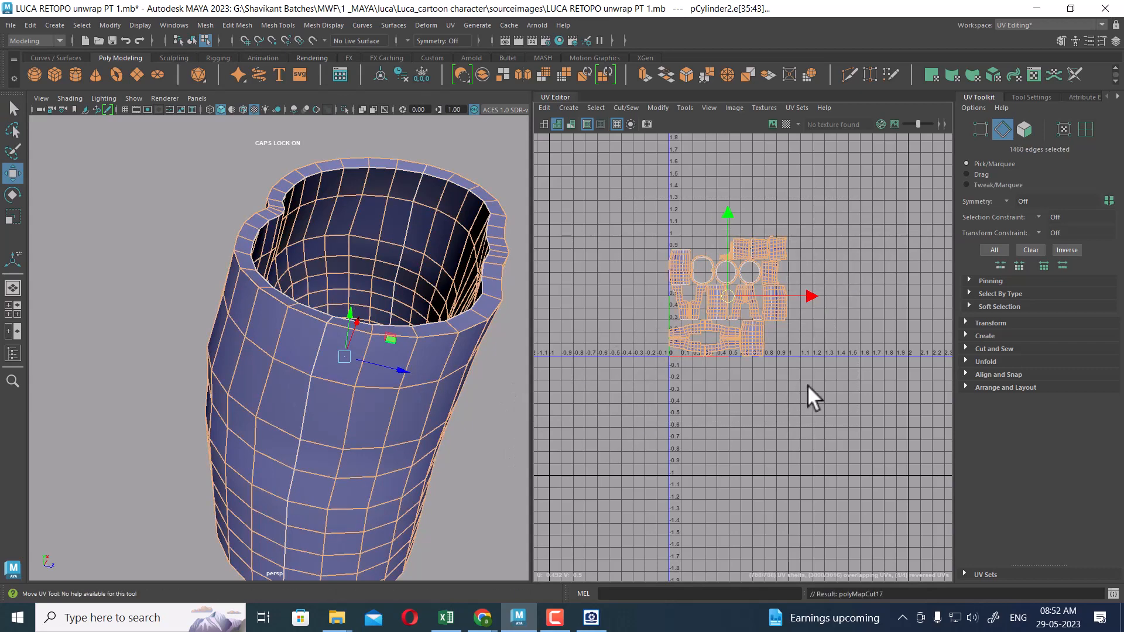
shift+right_drag(806, 384, 826, 233)
click(800, 243)
scroll(742, 346, up, 3)
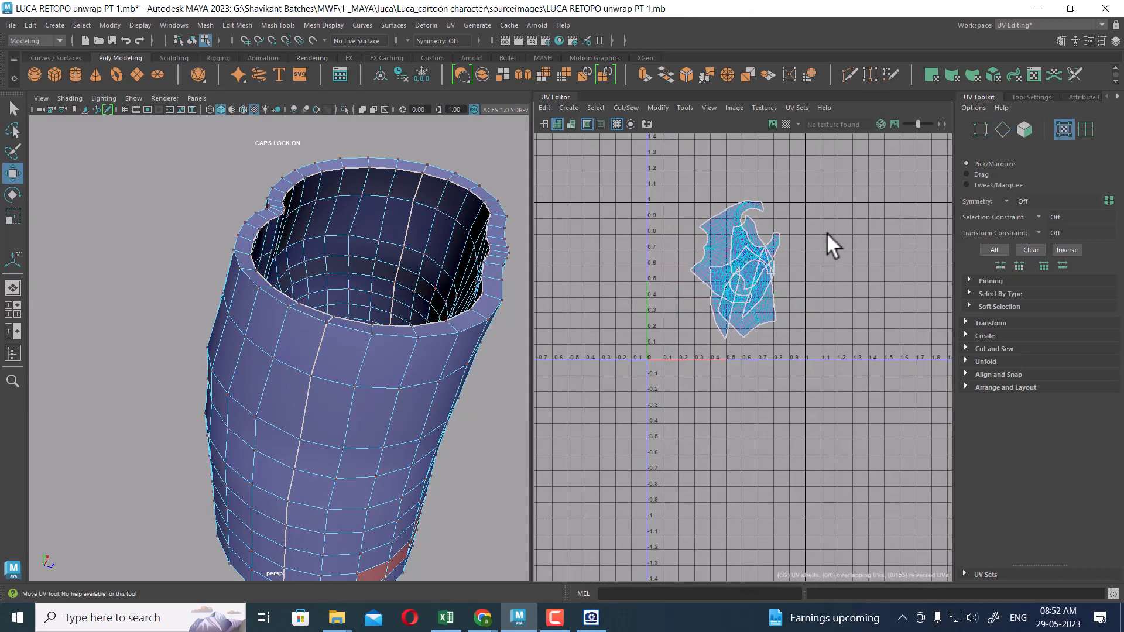
Select all UVs of the shorts and unfold them.
drag(669, 368, 669, 368)
shift+right_drag(790, 254, 704, 262)
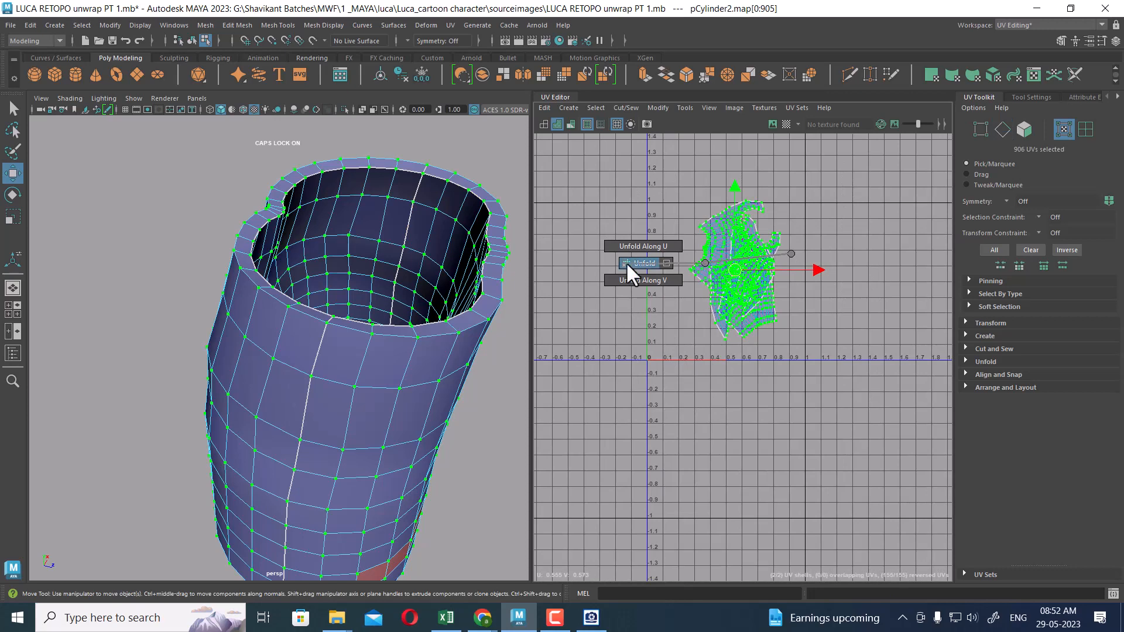
shift+right_drag(626, 261, 625, 263)
scroll(739, 410, up, 2)
click(761, 416)
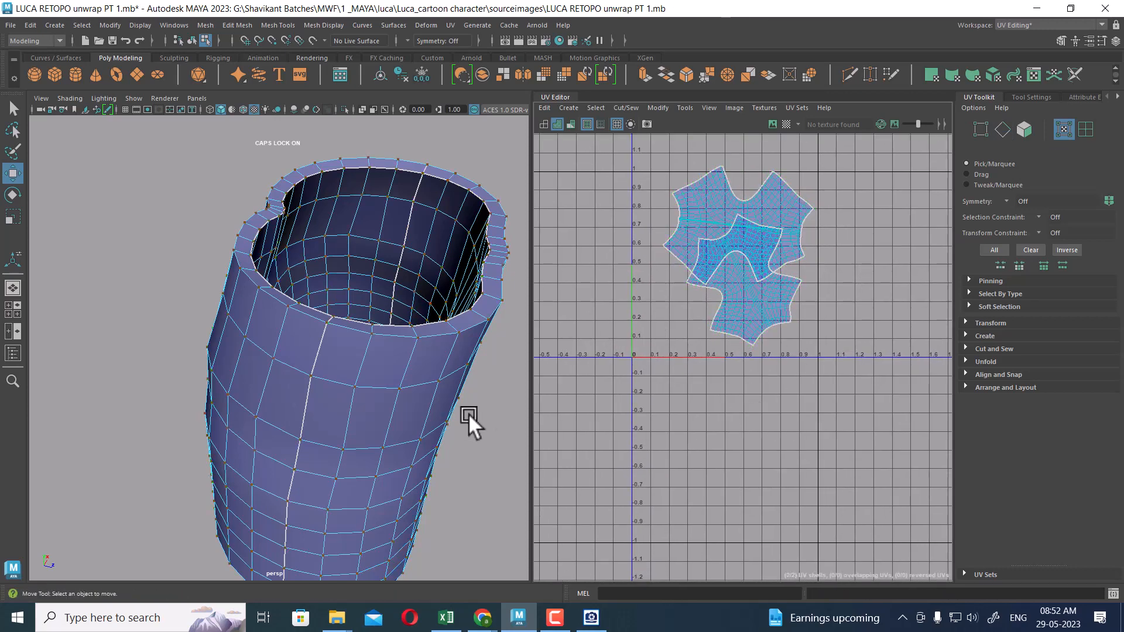
Identify the outer surface's UV shell from a face on the shorts and move it below the 0–1 tile, clear of the other shell.
alt+drag(469, 413, 368, 372)
scroll(369, 372, down, 4)
scroll(370, 369, up, 3)
right_drag(404, 268, 403, 297)
click(444, 314)
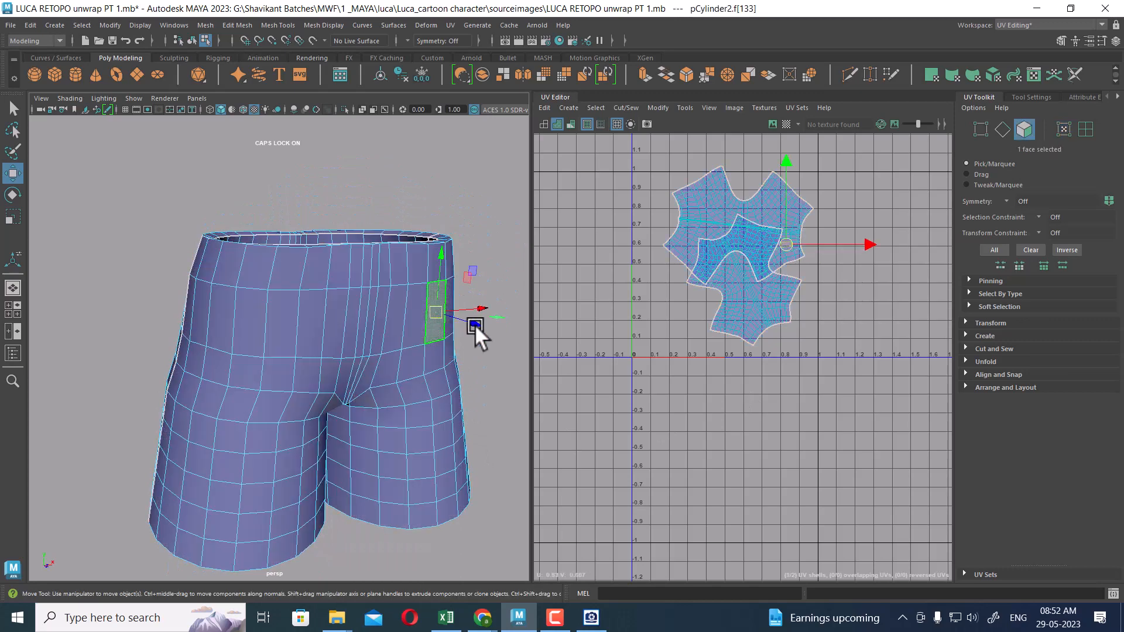
scroll(836, 319, up, 1)
right_drag(792, 194, 757, 213)
drag(724, 213, 725, 483)
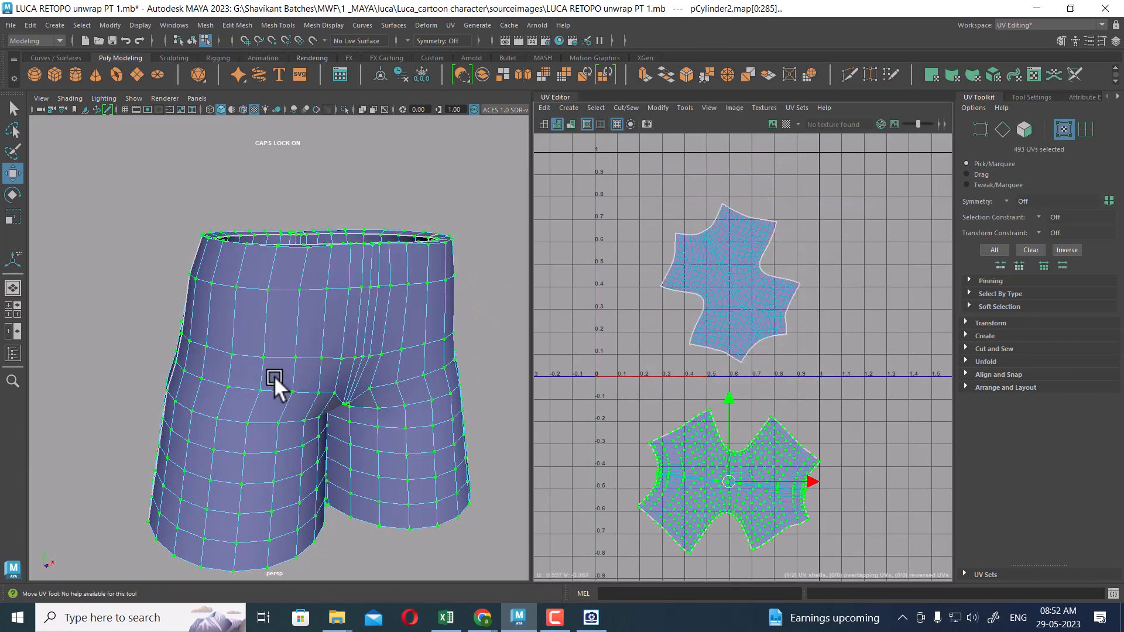
Select the inner waist loop and one leg opening loop in turn to examine where they lie on the outer UV shell.
mouse_move(274, 376)
alt+mouse_down()
mouse_move(318, 435)
mouse_move(371, 433)
mouse_move(343, 327)
mouse_move(346, 294)
mouse_move(457, 343)
mouse_move(402, 343)
mouse_move(303, 392)
mouse_move(281, 386)
alt+mouse_up()
alt+middle_drag(746, 478, 746, 379)
alt+right_drag(745, 381, 786, 479)
alt+middle_drag(732, 435, 768, 396)
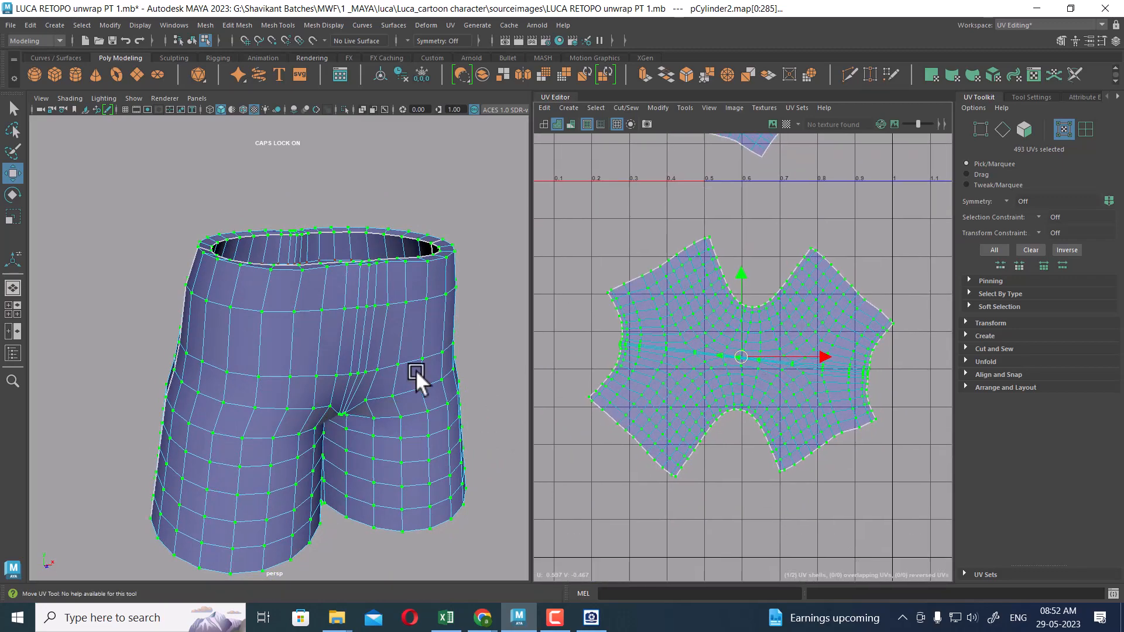
alt+drag(416, 370, 338, 360)
right_drag(354, 280, 360, 237)
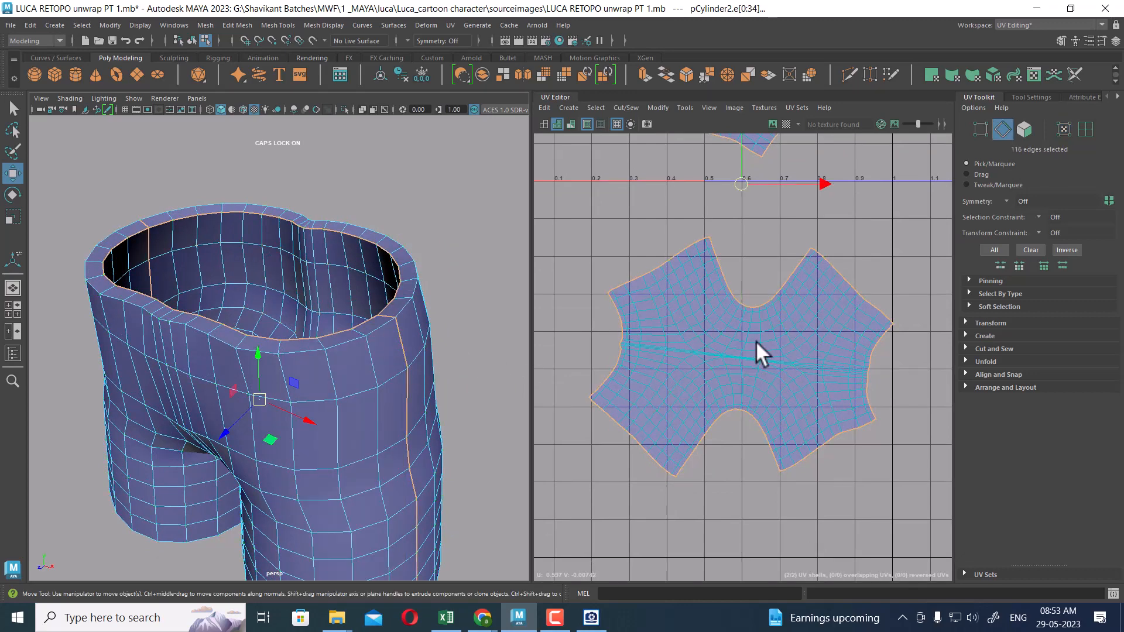
double_click(364, 319)
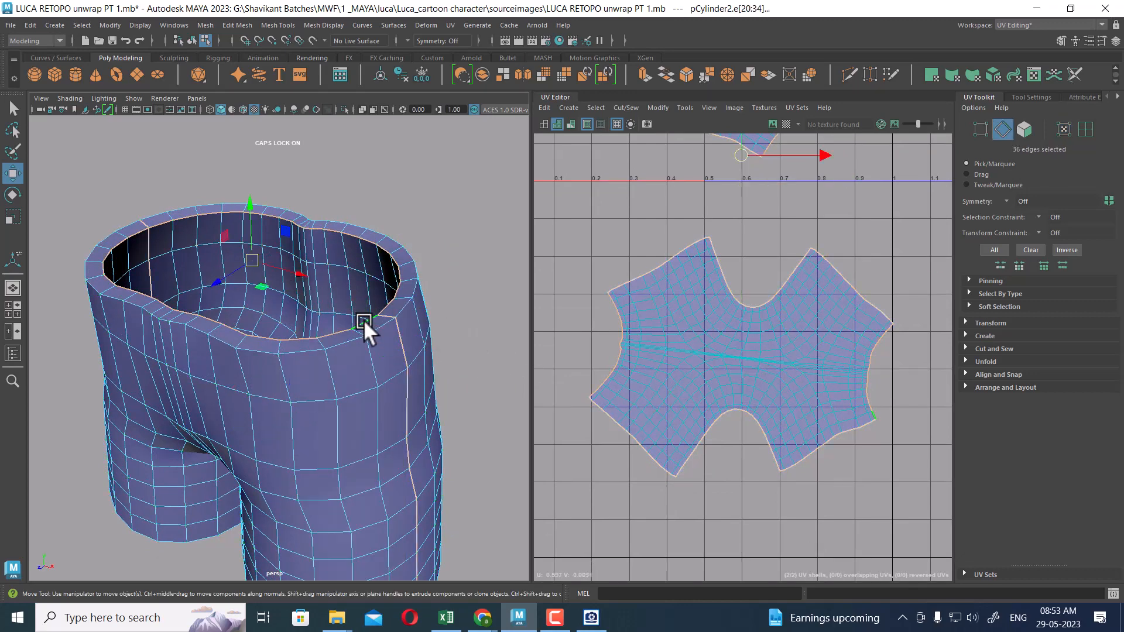
alt+drag(374, 398, 357, 339)
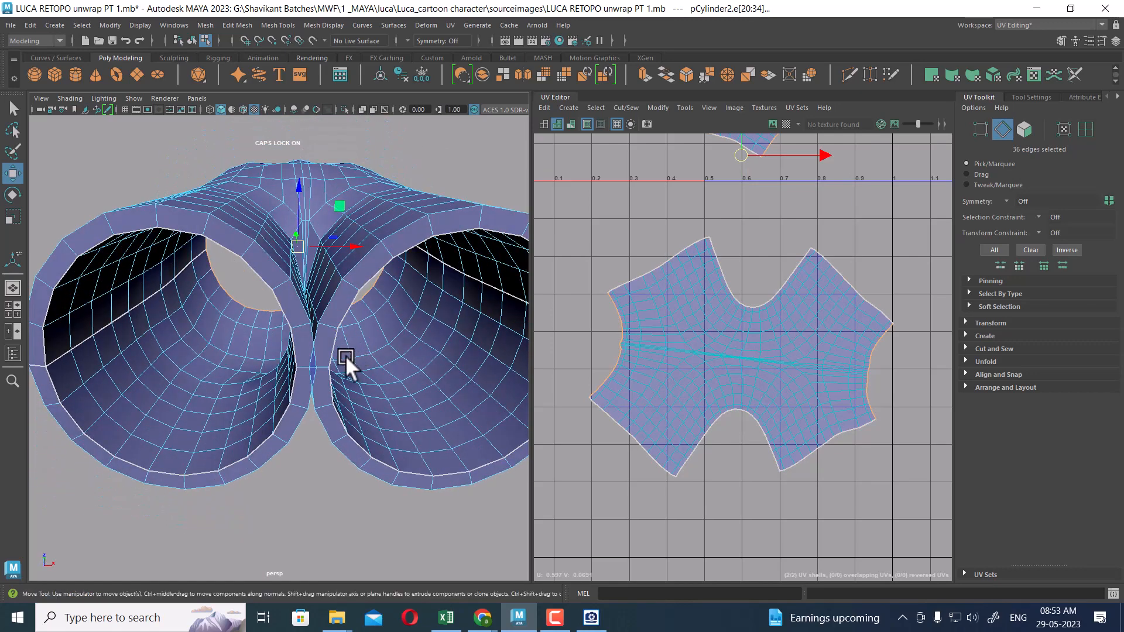
double_click(334, 344)
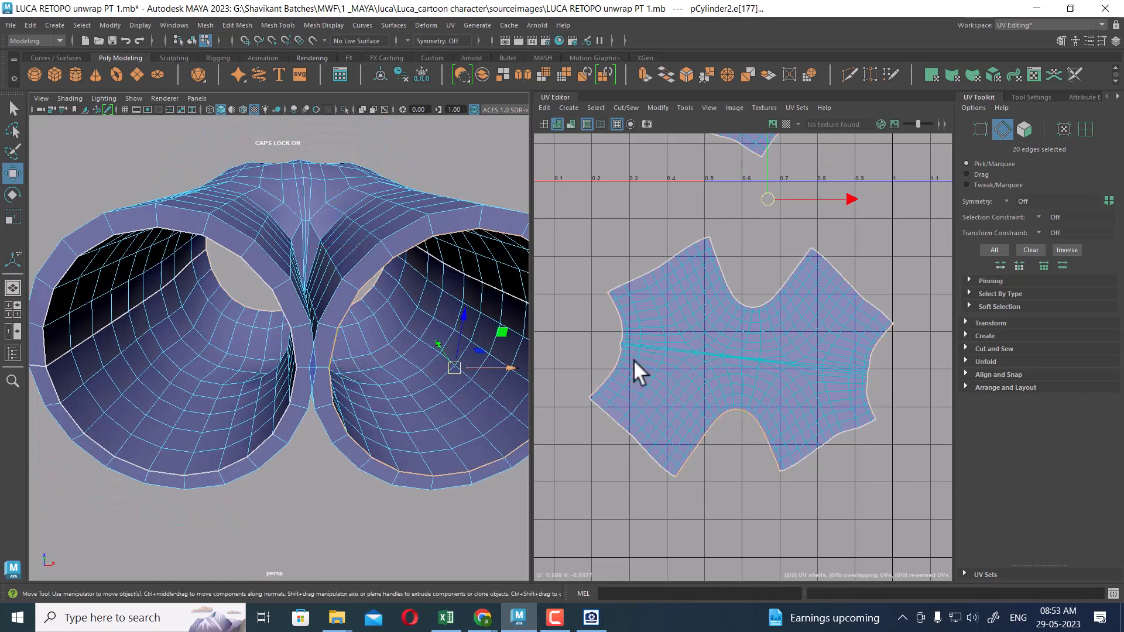
alt+drag(305, 257, 265, 339)
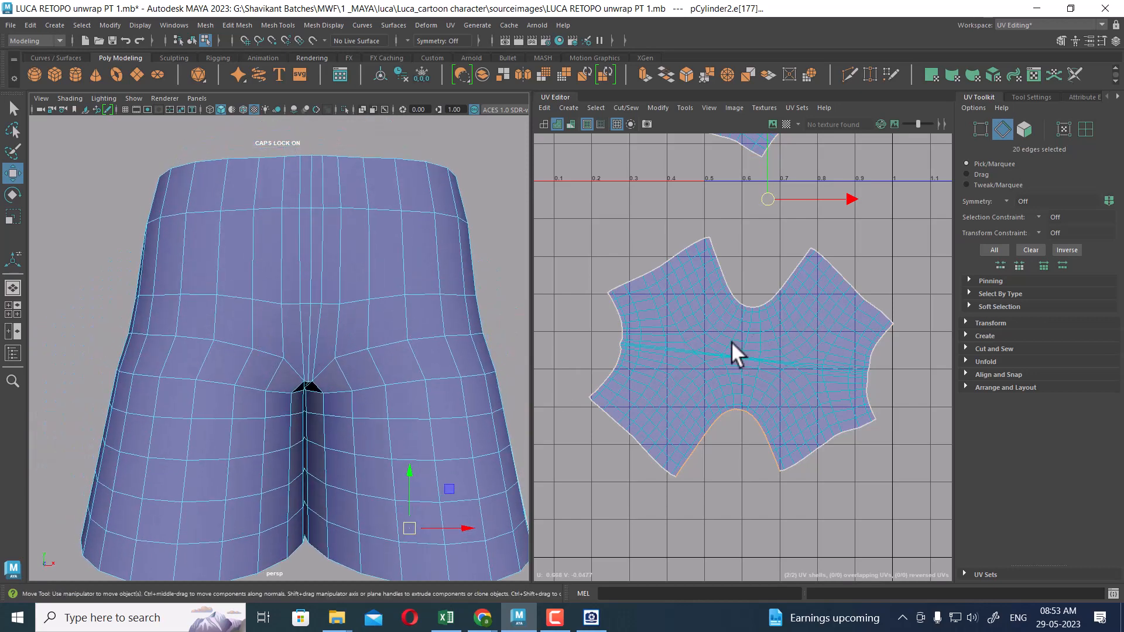
Pick a face near the shorts' centre line to locate it in the UVs, and select the whole outer UV shell.
right_drag(732, 341, 721, 368)
click(328, 274)
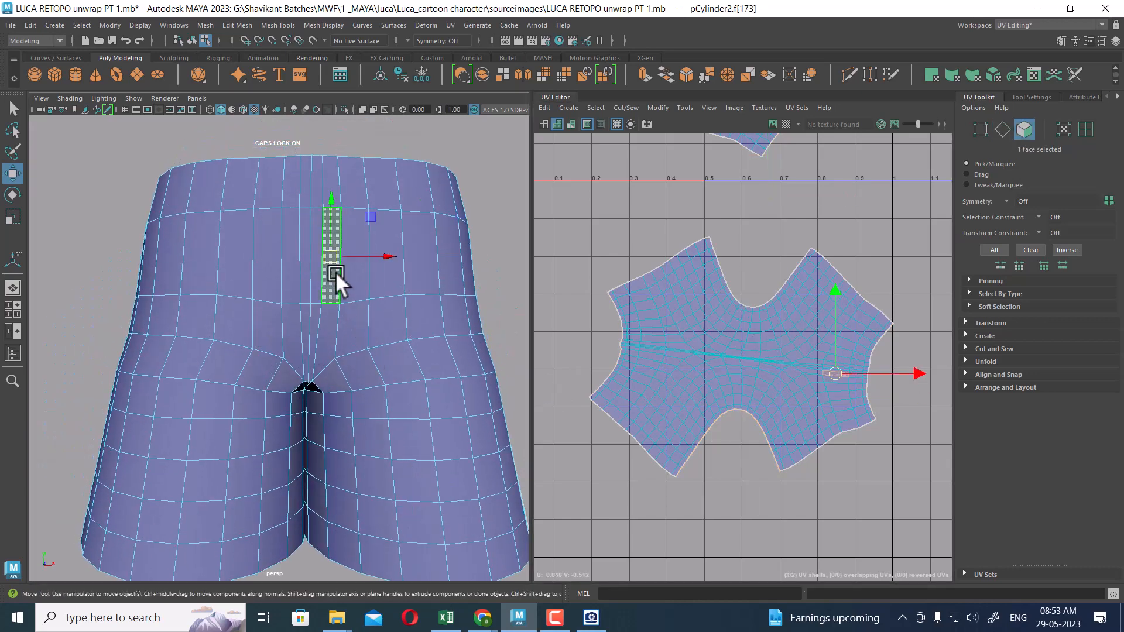
right_drag(752, 325, 844, 289)
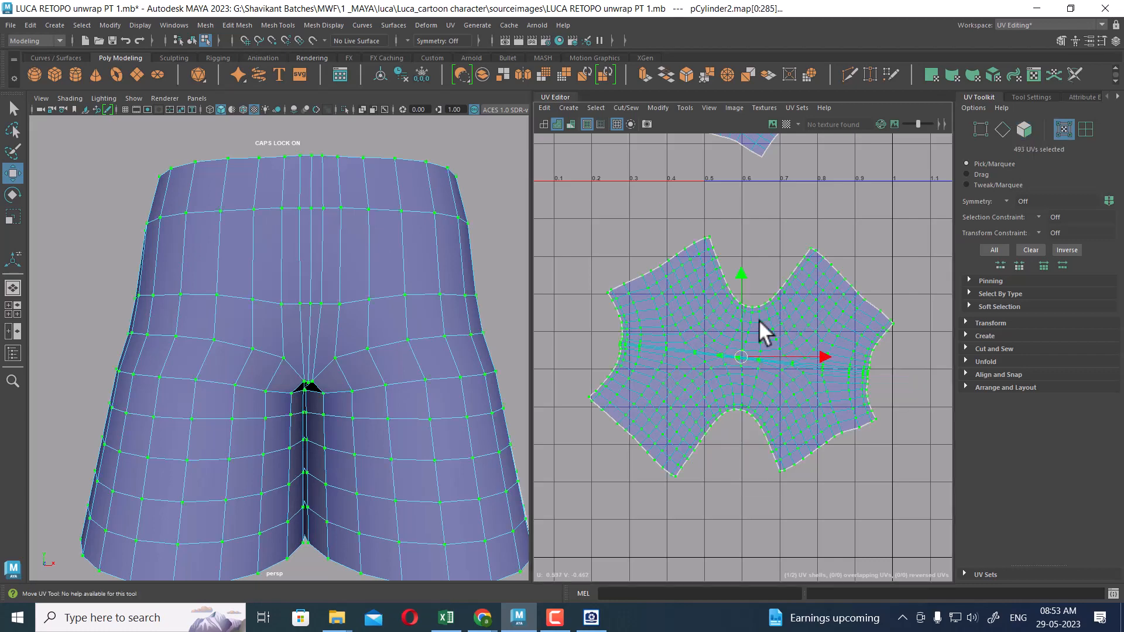
Rotate the whole outer UV shell of the shorts until its centre line runs vertically.
click(762, 322)
ctrl+right_drag(766, 334, 830, 366)
key(e)
drag(796, 300, 827, 423)
Pick one face on each leg of the shorts' front to locate the front half on the outer UV shell.
alt+right_drag(771, 371, 791, 413)
alt+middle_drag(791, 413, 779, 337)
alt+right_drag(779, 338, 764, 391)
click(396, 370)
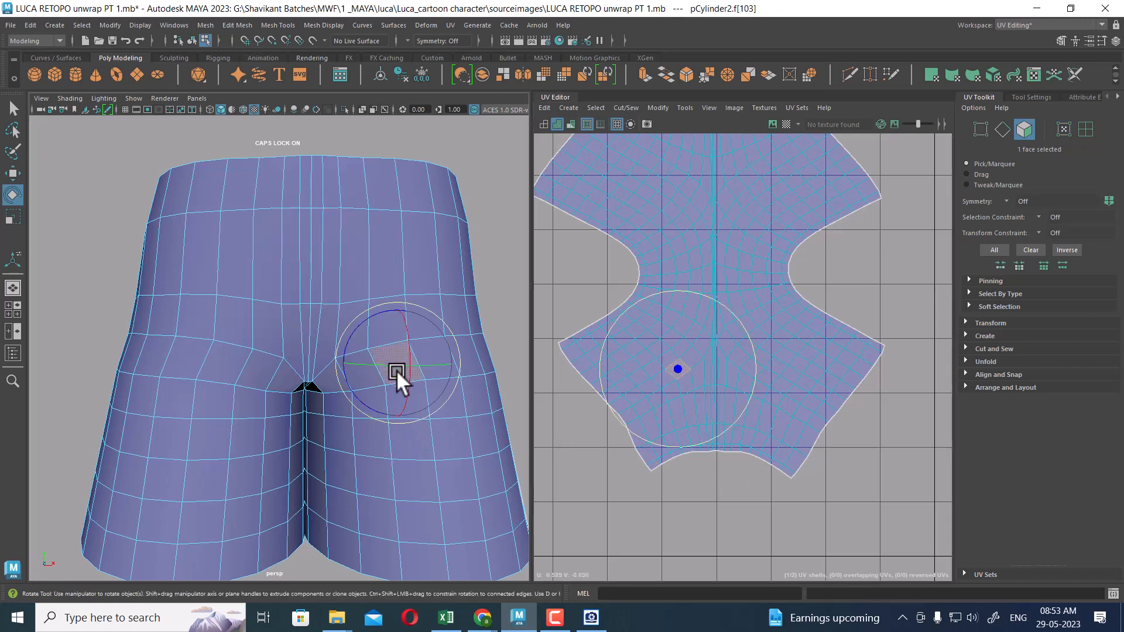
shift+click(217, 406)
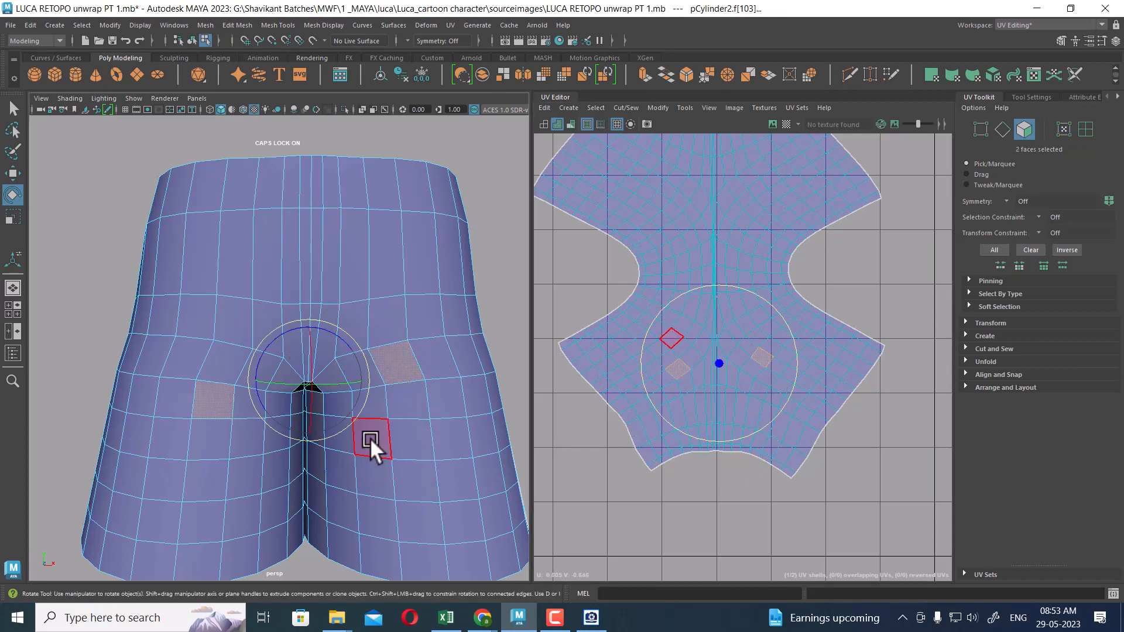
mouse_move(370, 437)
alt+mouse_down()
mouse_move(356, 407)
mouse_move(359, 438)
alt+mouse_up()
alt+right_drag(808, 384, 816, 407)
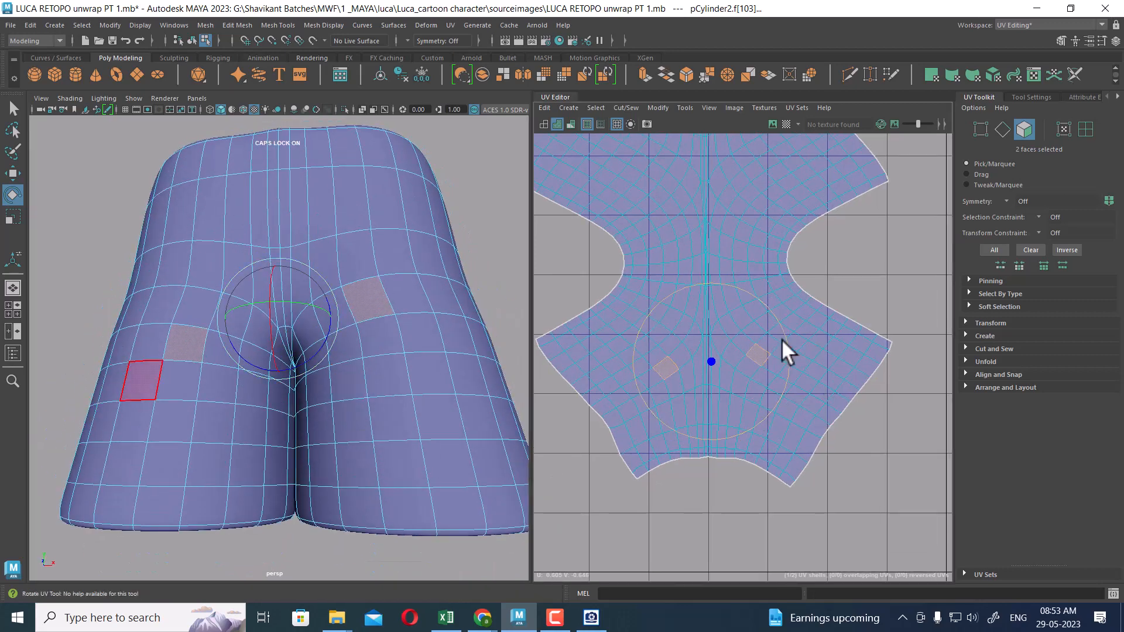
Select the edge line running through the crotch between the shell's two leg openings and cut the UVs along it.
ctrl+right_drag(799, 258, 753, 272)
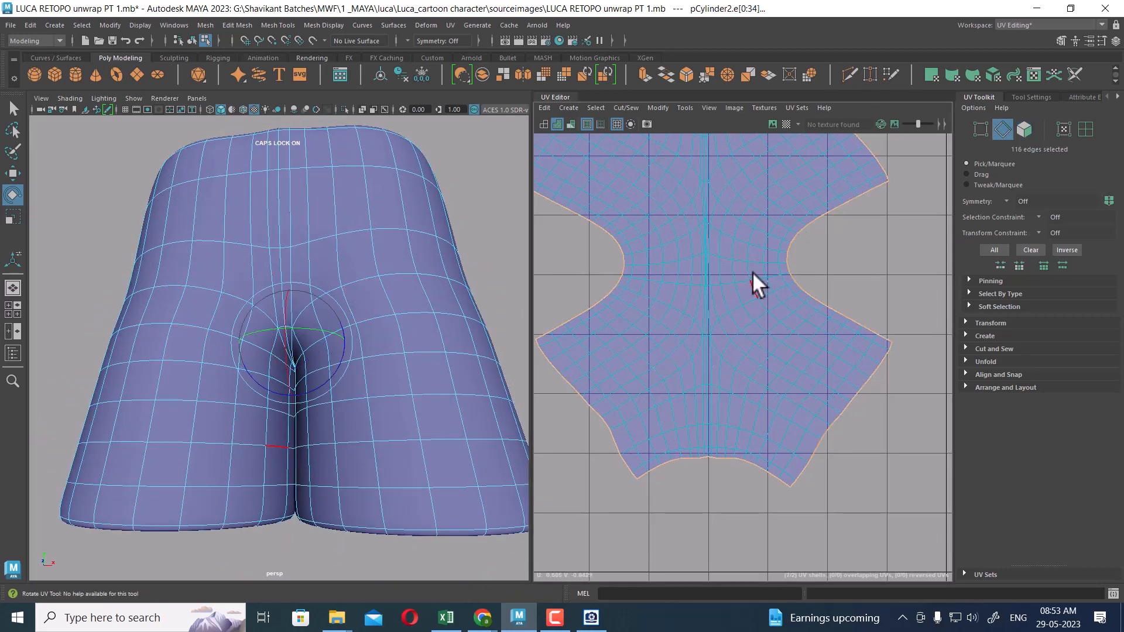
scroll(754, 269, up, 2)
double_click(726, 255)
alt+drag(384, 301, 381, 378)
key(4)
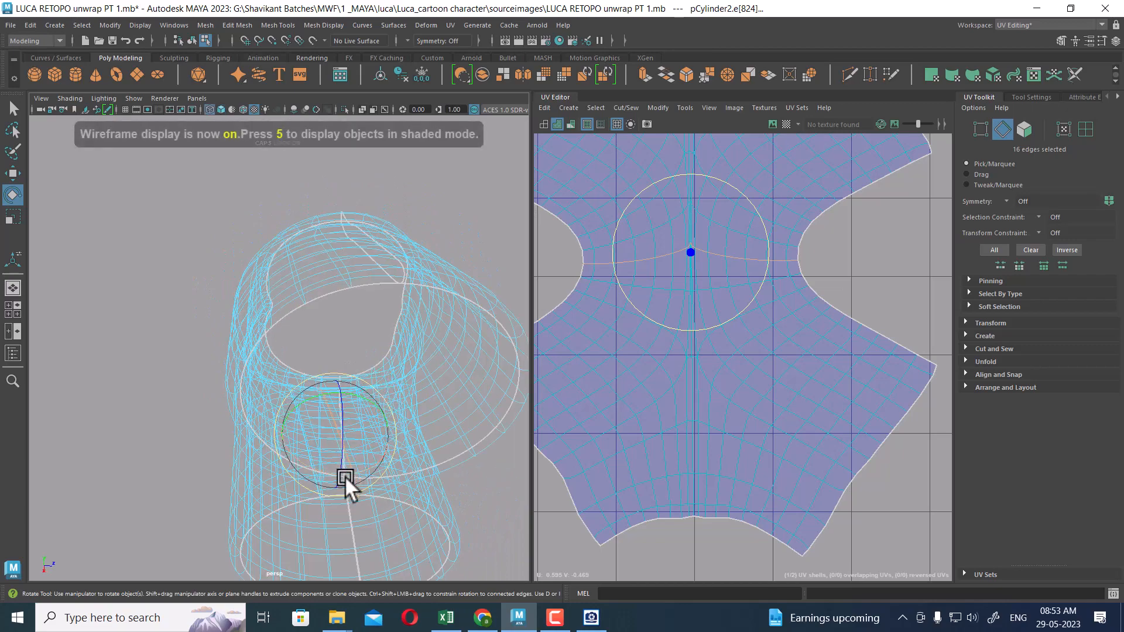
alt+drag(346, 476, 245, 514)
scroll(762, 327, up, 1)
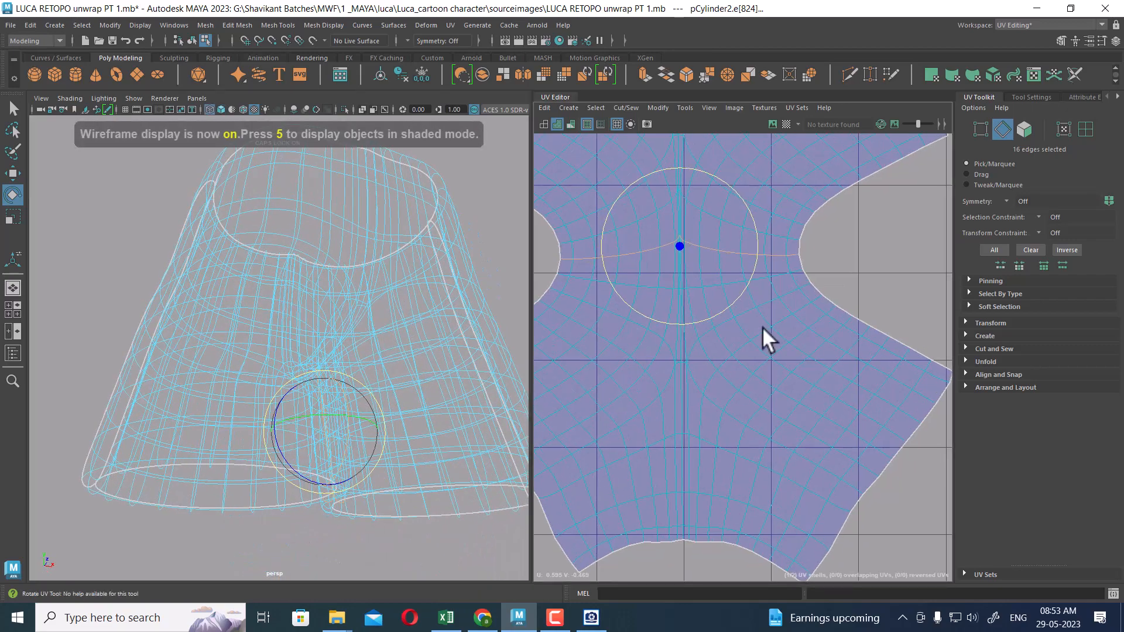
alt+middle_drag(762, 327, 851, 377)
shift+right_click(877, 286)
shift+right_drag(876, 286, 589, 386)
alt+right_drag(768, 396, 708, 171)
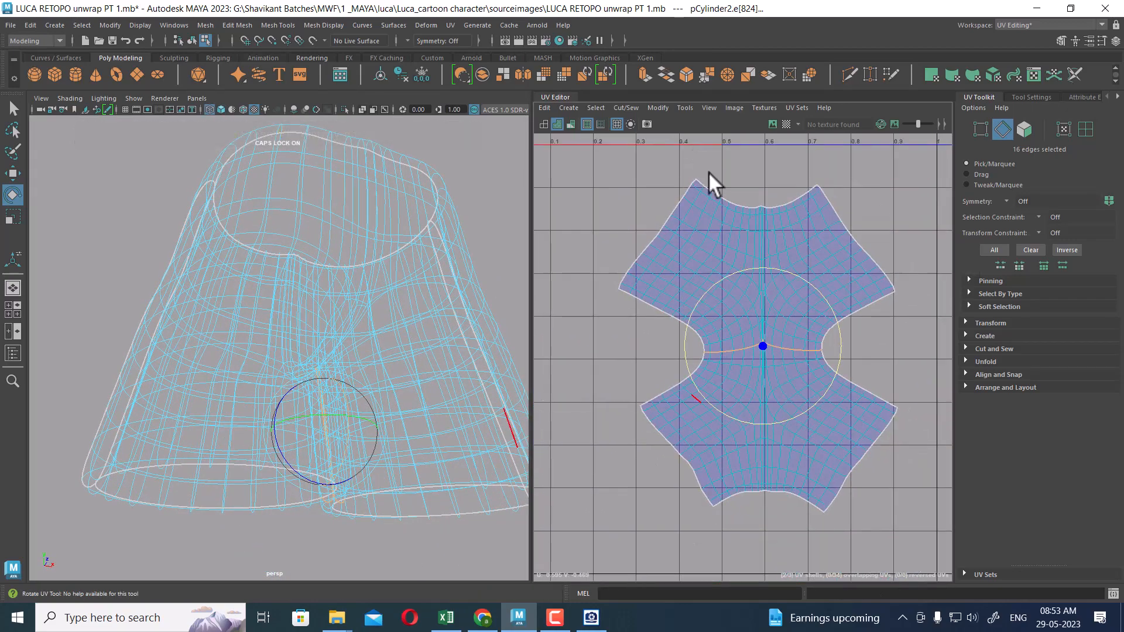
Select all UVs of the lower shell, the front half of the shorts, and unfold them.
alt+middle_drag(800, 483, 749, 382)
right_drag(750, 384, 817, 393)
drag(820, 399, 755, 424)
ctrl+right_drag(739, 403, 863, 435)
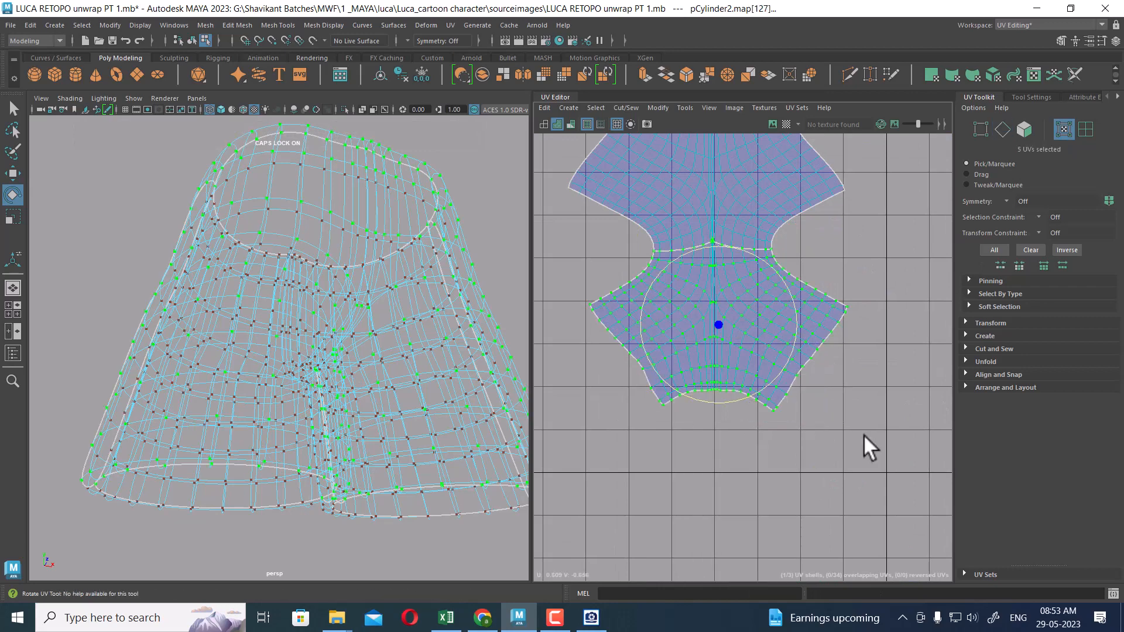
shift+right_drag(864, 335, 755, 335)
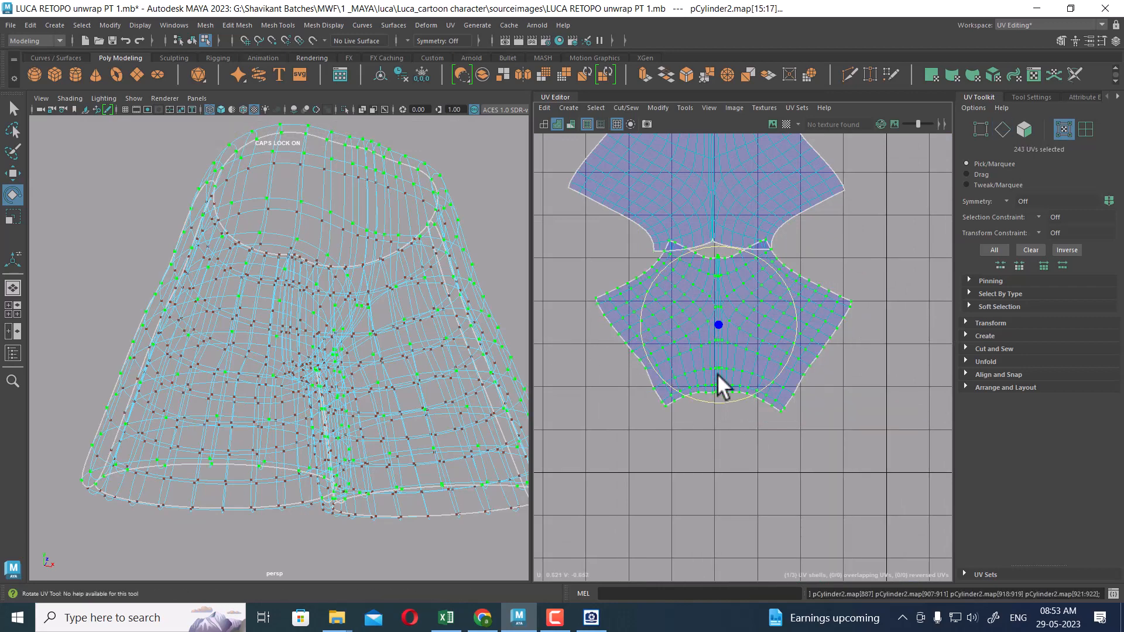
Move the front UV shell down, clear of the back shell, with the model in shaded display.
key(w)
key(5)
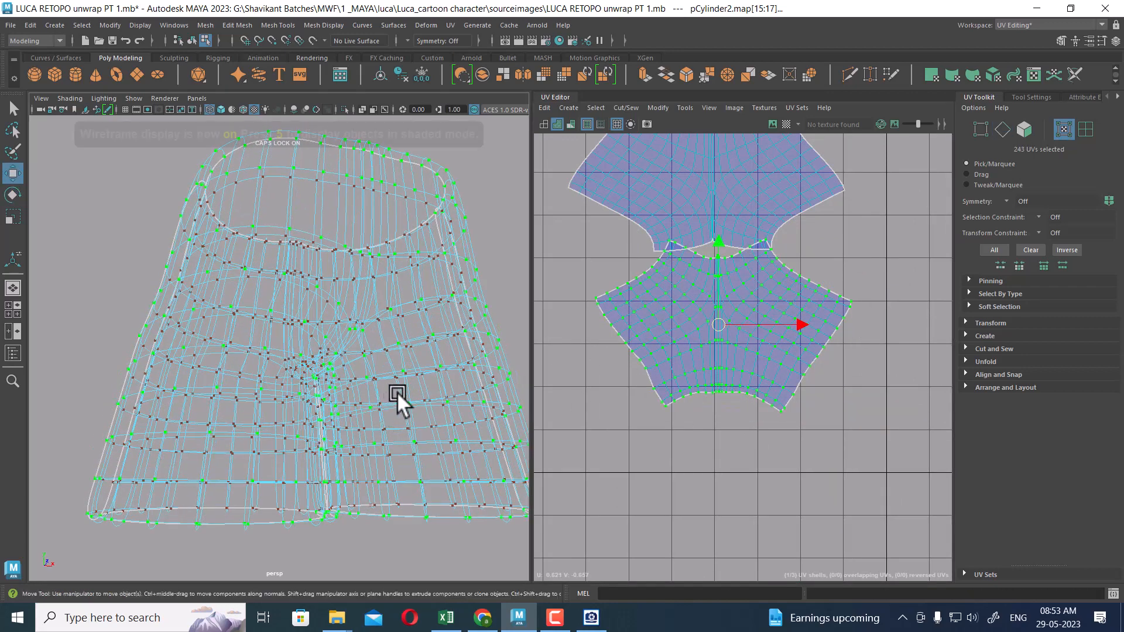
alt+drag(404, 396, 248, 422)
scroll(732, 418, up, 1)
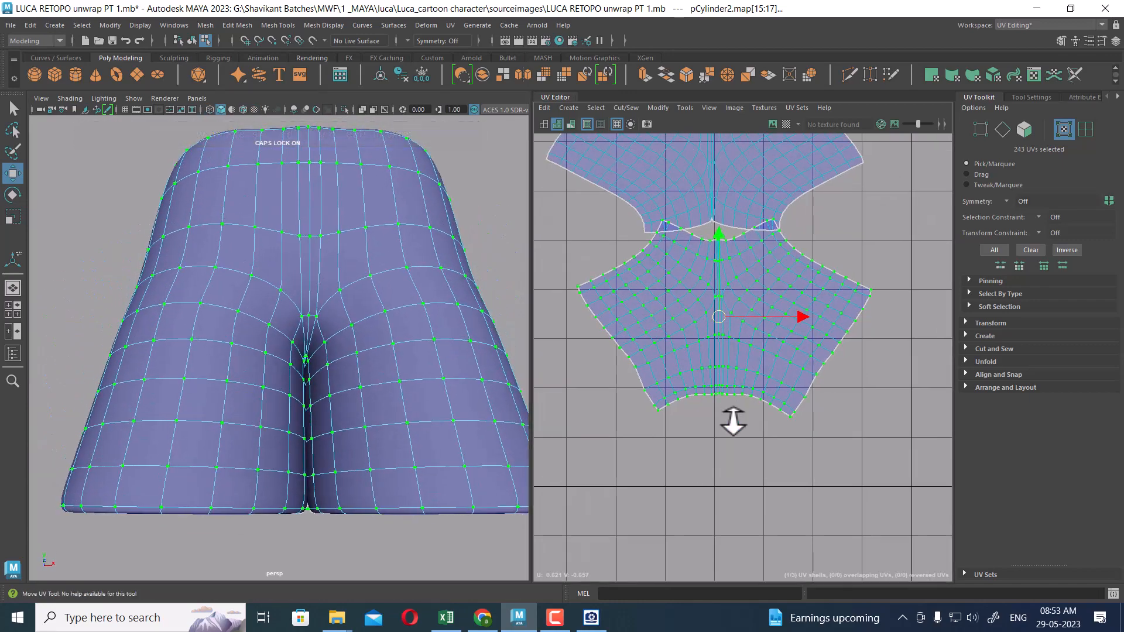
alt+middle_drag(727, 352, 732, 374)
drag(724, 332, 750, 398)
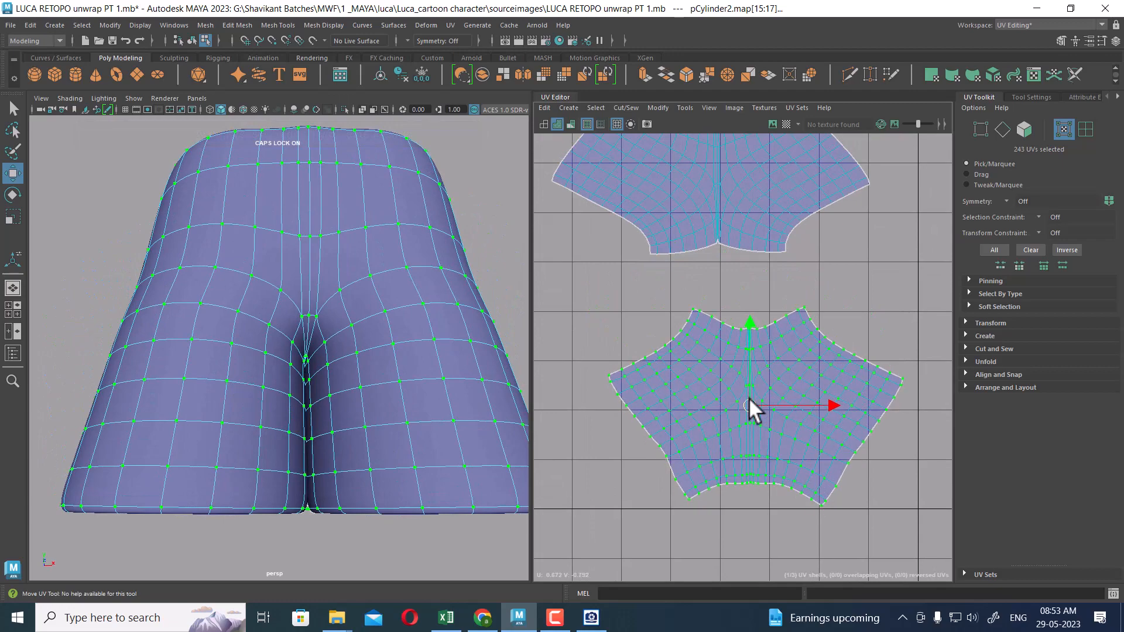
Select the whole upper UV shell, the back half of the shorts, and unfold it.
alt+drag(342, 425, 560, 396)
alt+middle_drag(778, 343, 796, 404)
double_click(739, 276)
ctrl+right_drag(695, 284, 728, 309)
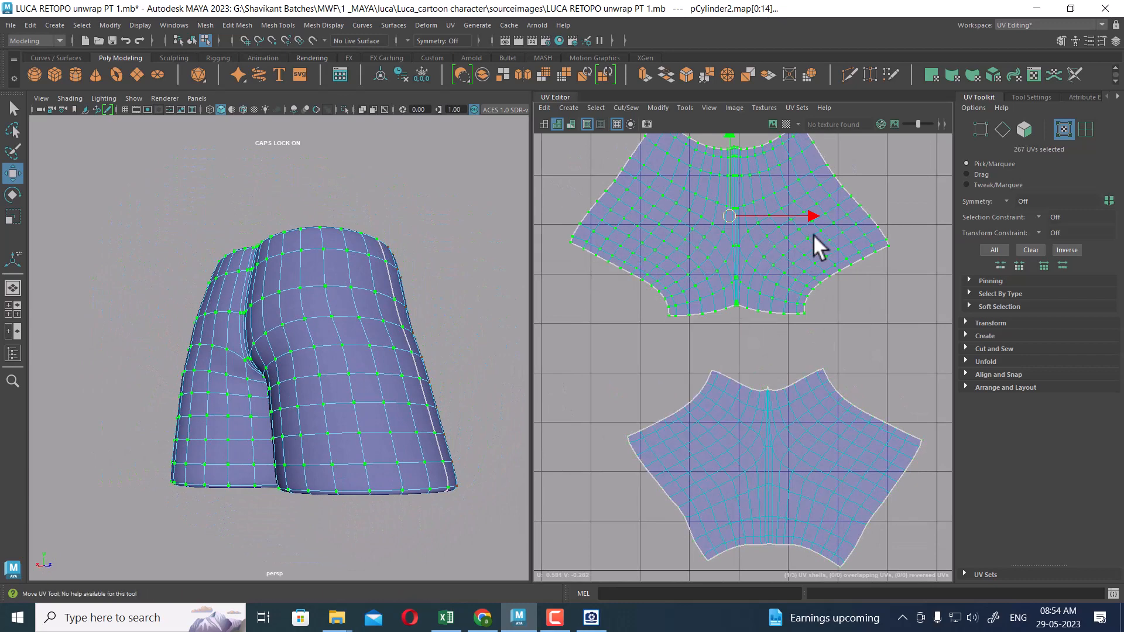
shift+right_drag(812, 235, 724, 233)
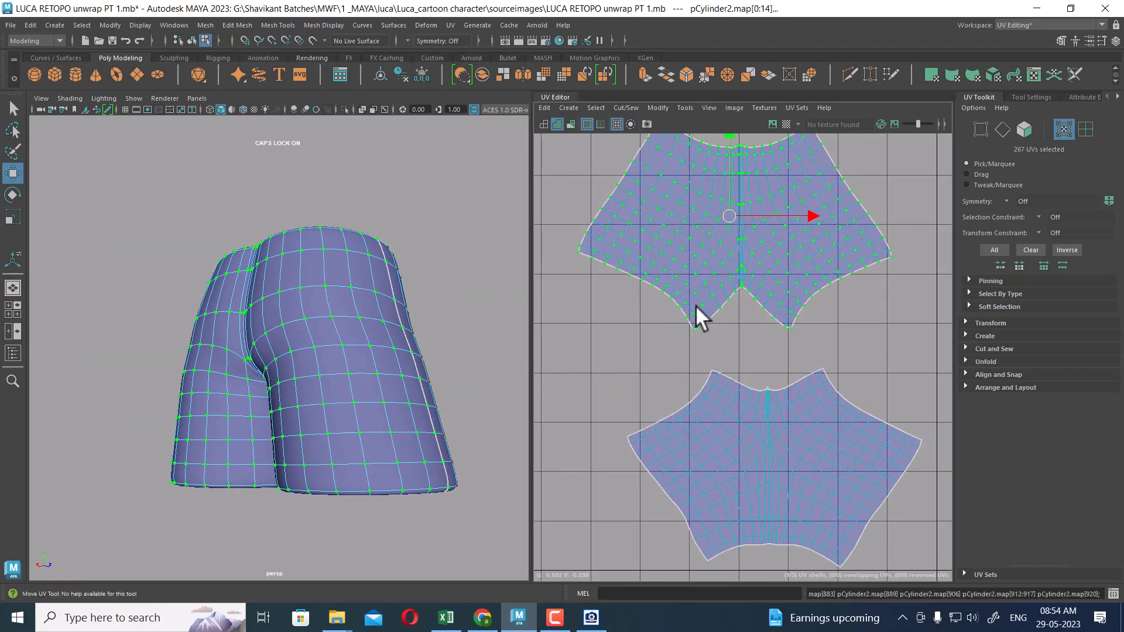
alt+drag(391, 357, 504, 383)
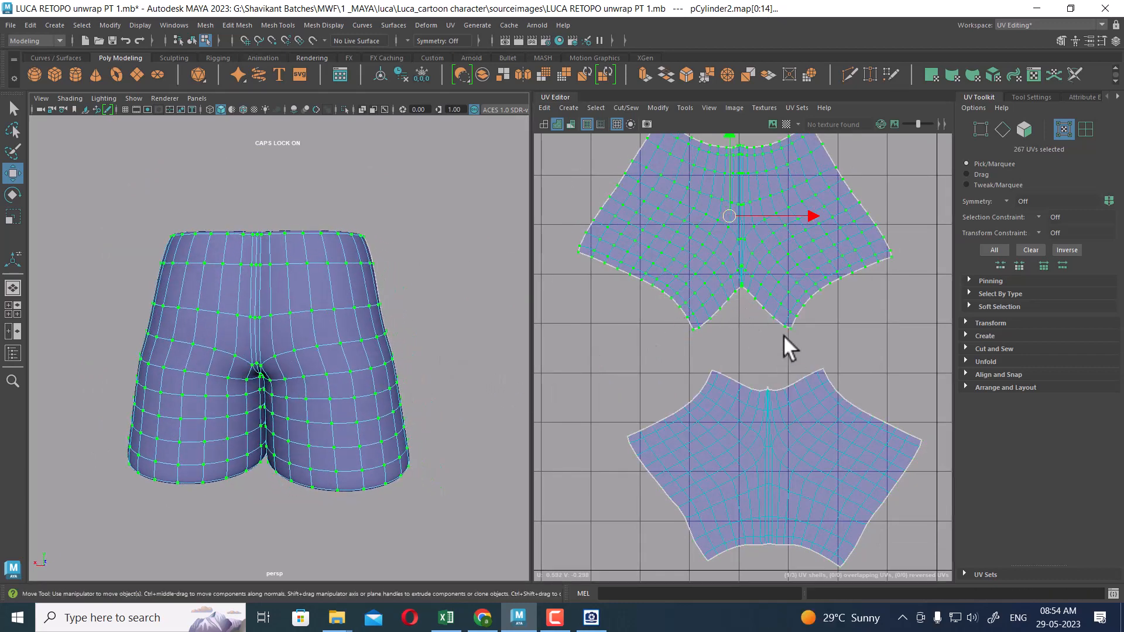
alt+middle_drag(745, 413, 733, 399)
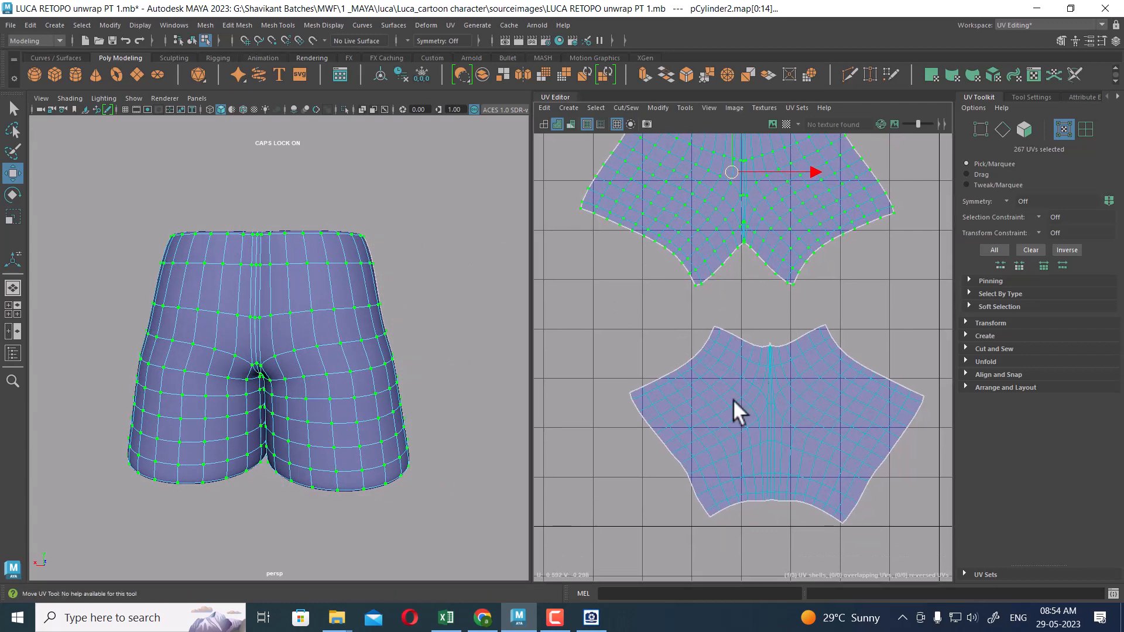
alt+drag(409, 421, 216, 419)
alt+middle_drag(776, 450, 774, 436)
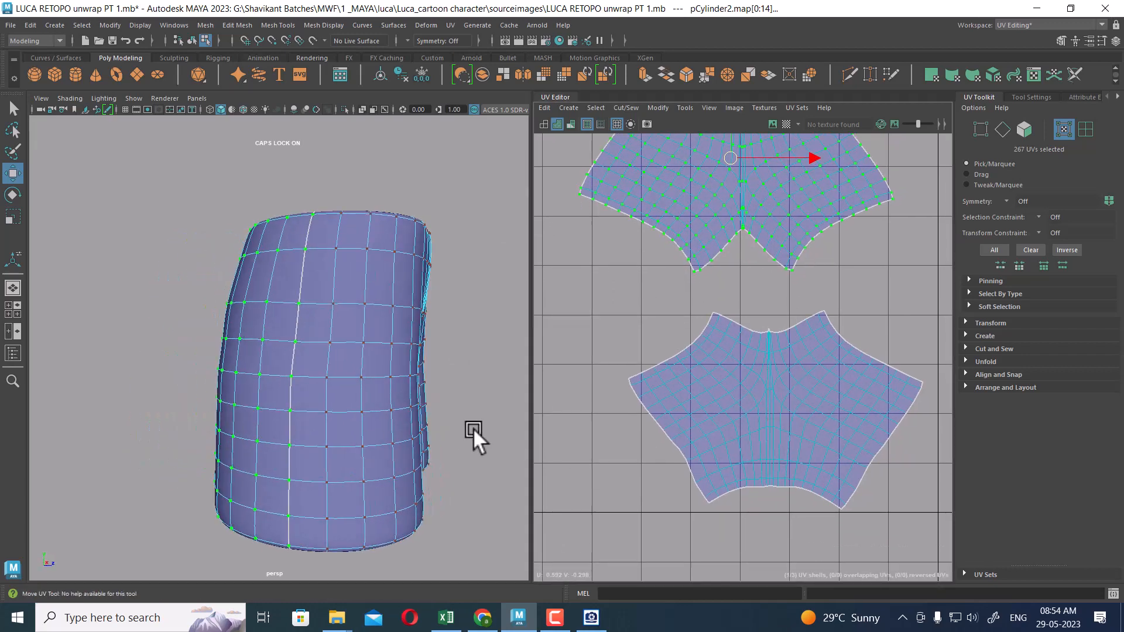
Return the shorts to object mode, assign the checker texture material to them, and display the model with textures.
alt+drag(473, 427, 336, 427)
alt+right_drag(336, 427, 364, 378)
alt+middle_drag(364, 378, 405, 353)
right_drag(354, 261, 448, 204)
click(448, 206)
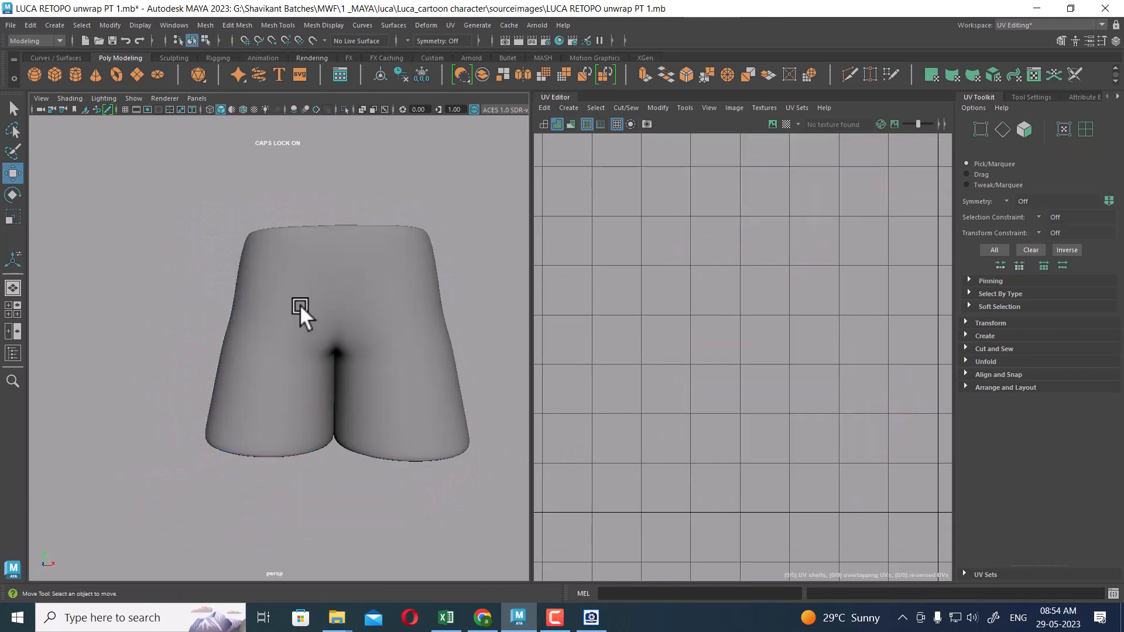
click(300, 304)
right_drag(272, 268, 370, 542)
alt+drag(385, 521, 387, 473)
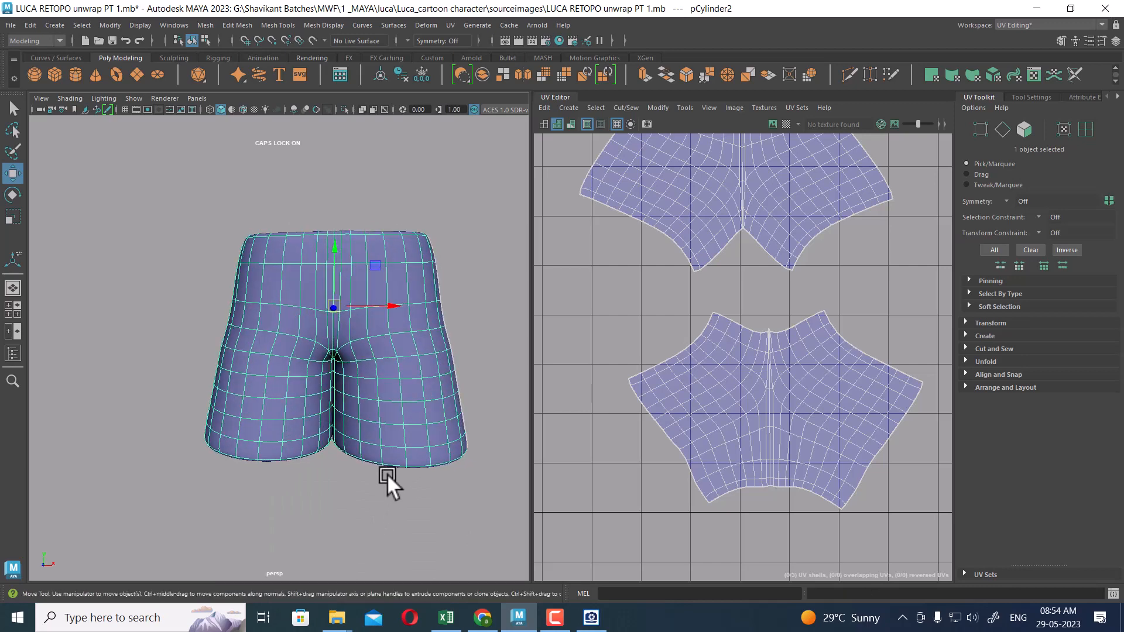
key(6)
click(386, 484)
alt+right_drag(399, 490, 444, 503)
click(430, 424)
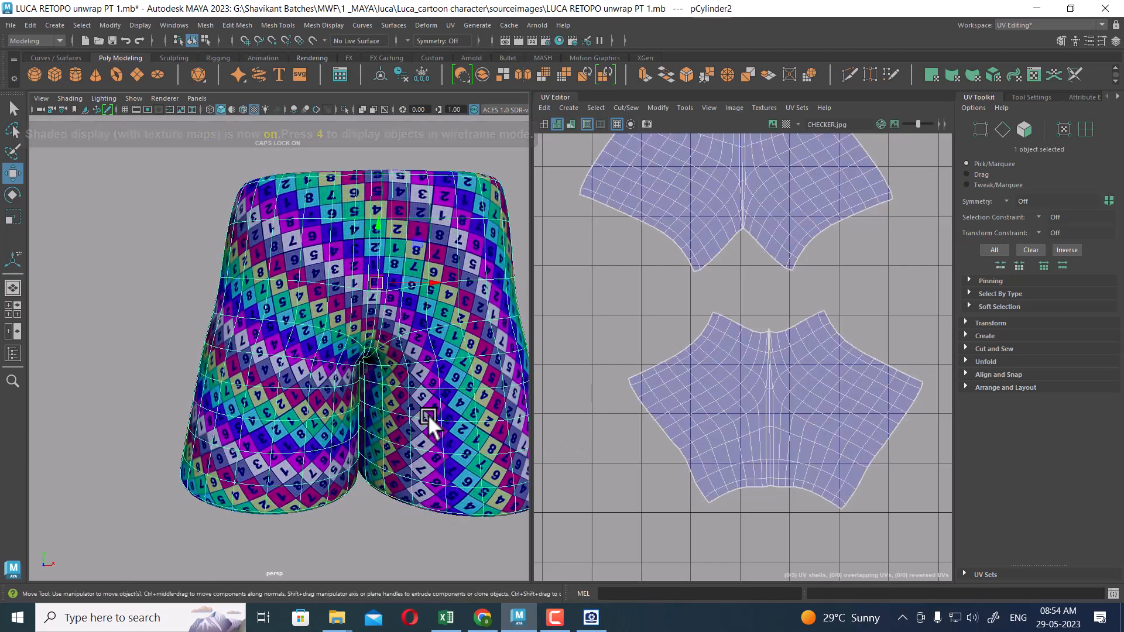
Select all faces of the front UV shell and inspect how the checker pattern slants on the shorts' front and back.
right_drag(407, 288, 410, 316)
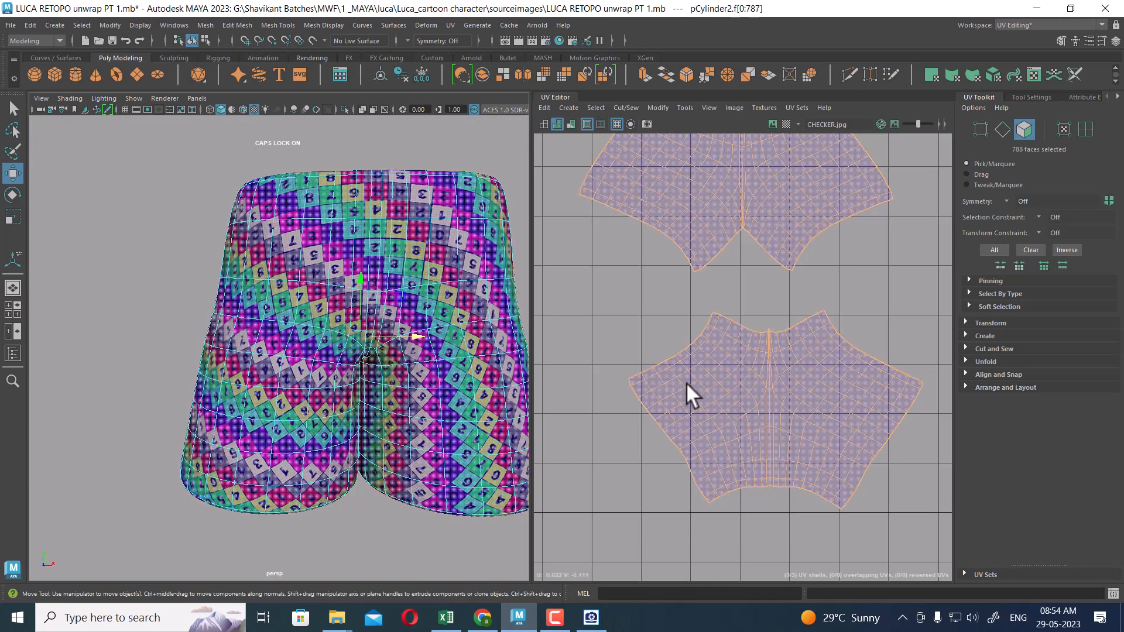
double_click(762, 406)
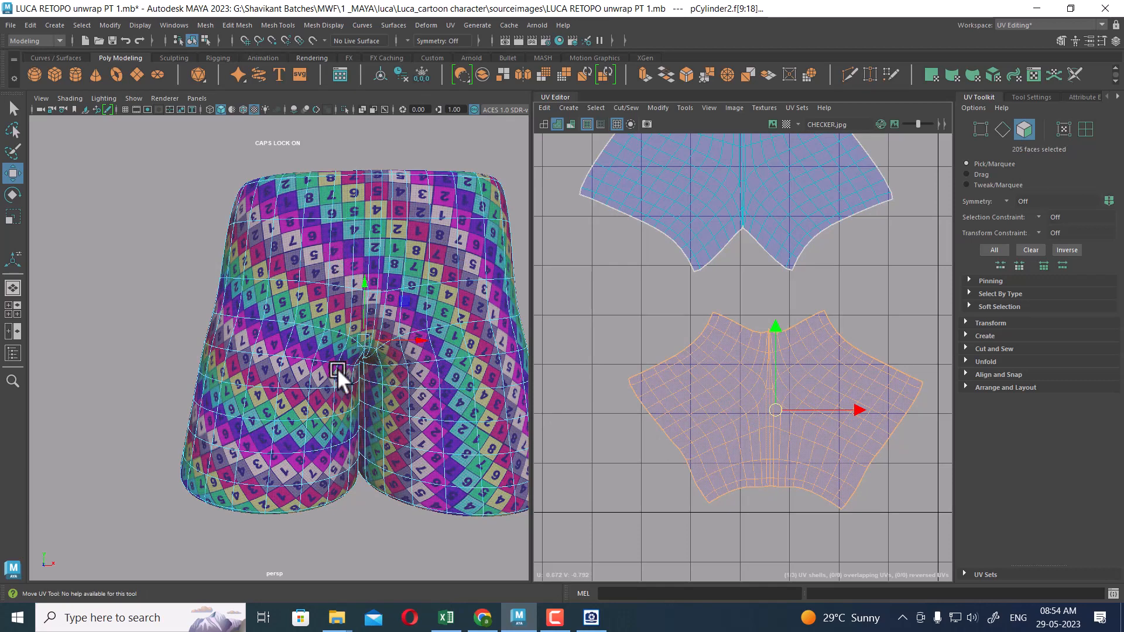
scroll(793, 416, down, 4)
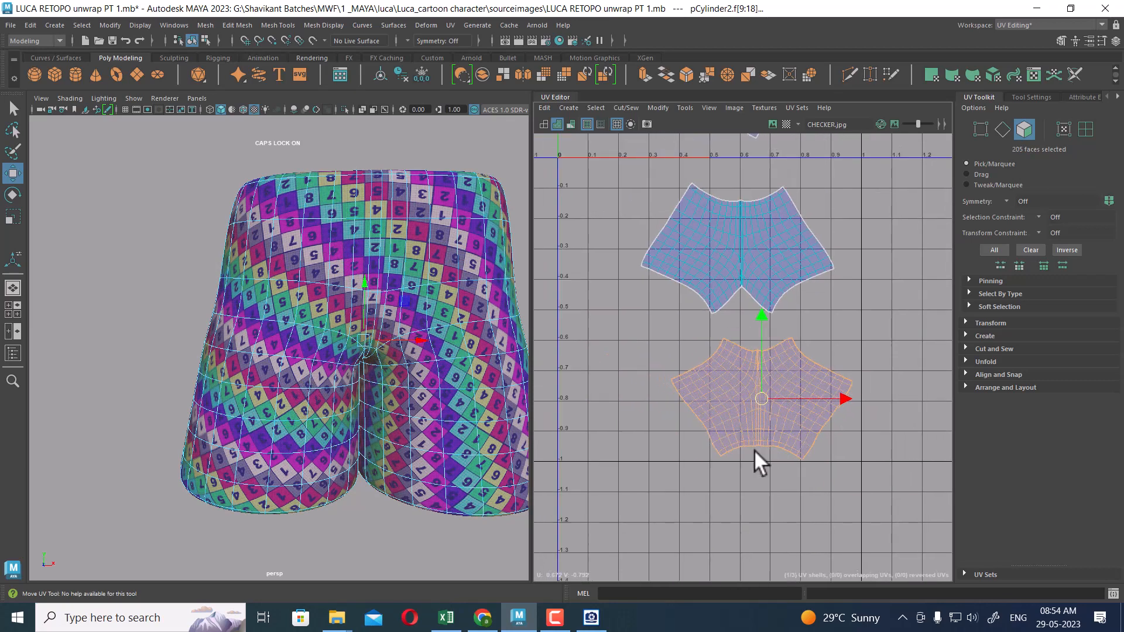
alt+drag(351, 386, 564, 381)
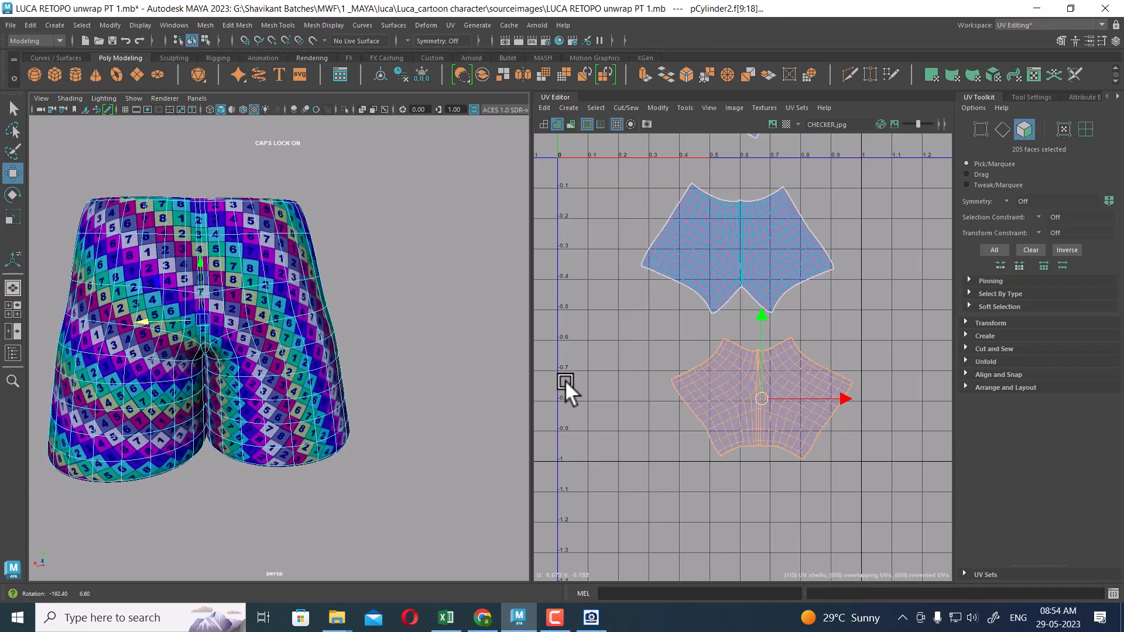
scroll(831, 454, up, 4)
mouse_move(351, 393)
alt+mouse_down()
mouse_move(301, 394)
mouse_move(369, 394)
mouse_move(329, 390)
alt+mouse_up()
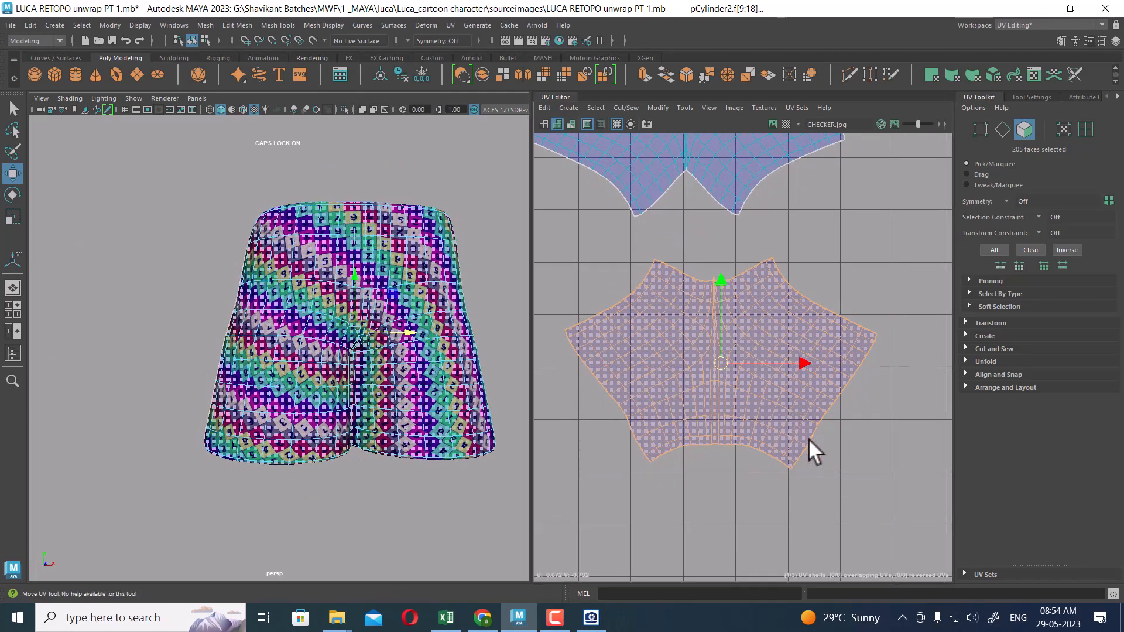
scroll(810, 443, down, 3)
alt+drag(412, 392, 407, 328)
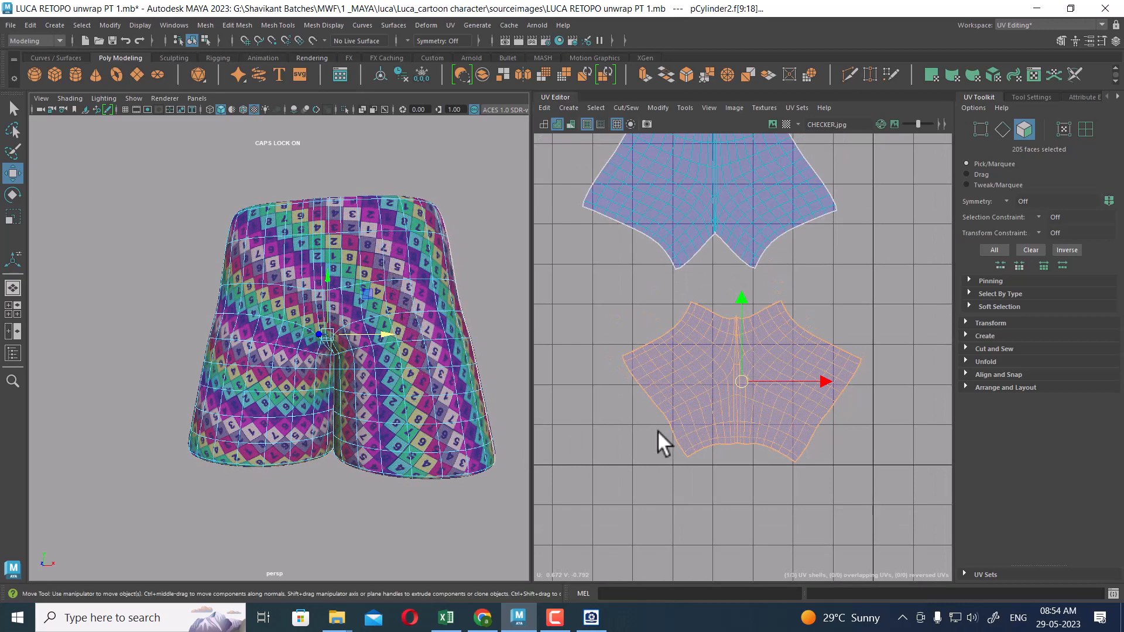
Planar-map the selected front faces, trying the X and Y axes before projecting from the Z axis with bounding box fit.
click(451, 26)
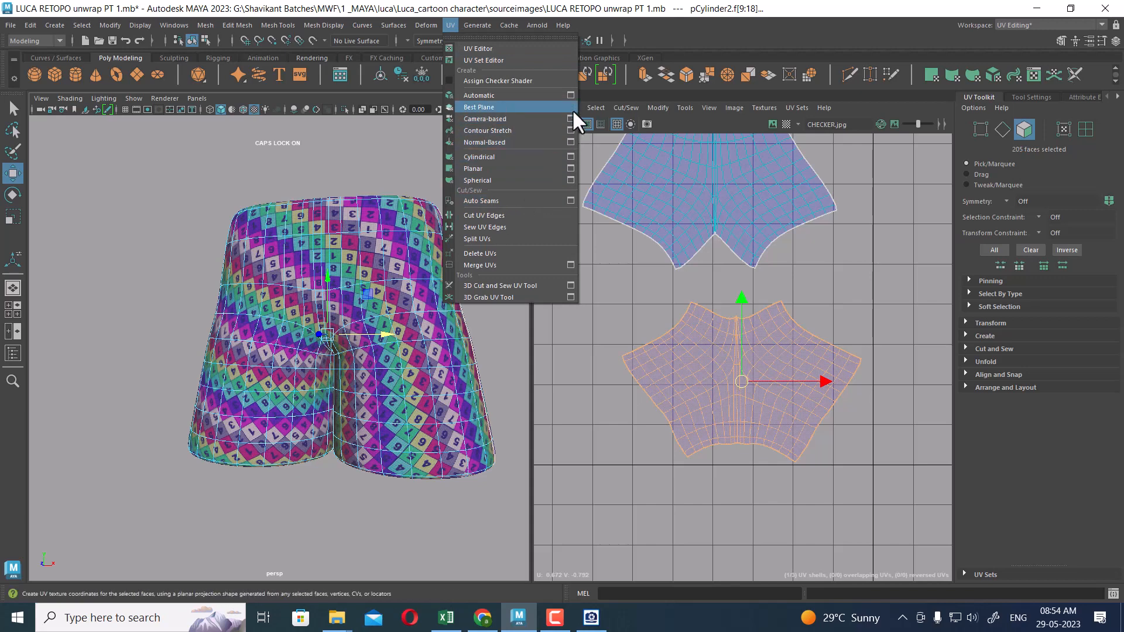
click(570, 169)
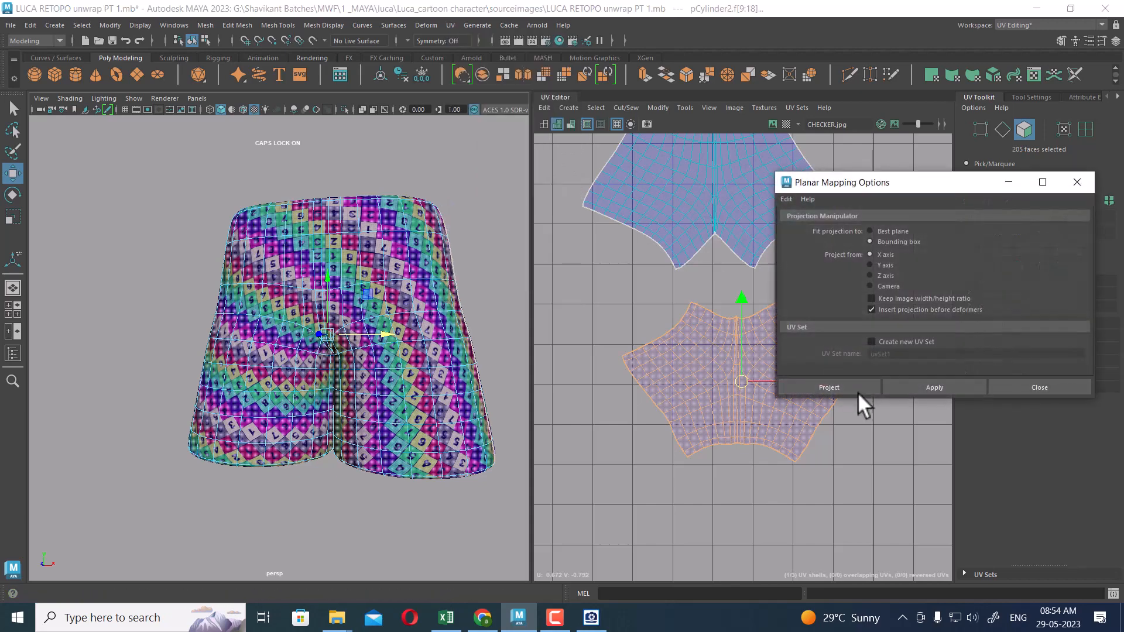
click(935, 387)
scroll(640, 371, down, 4)
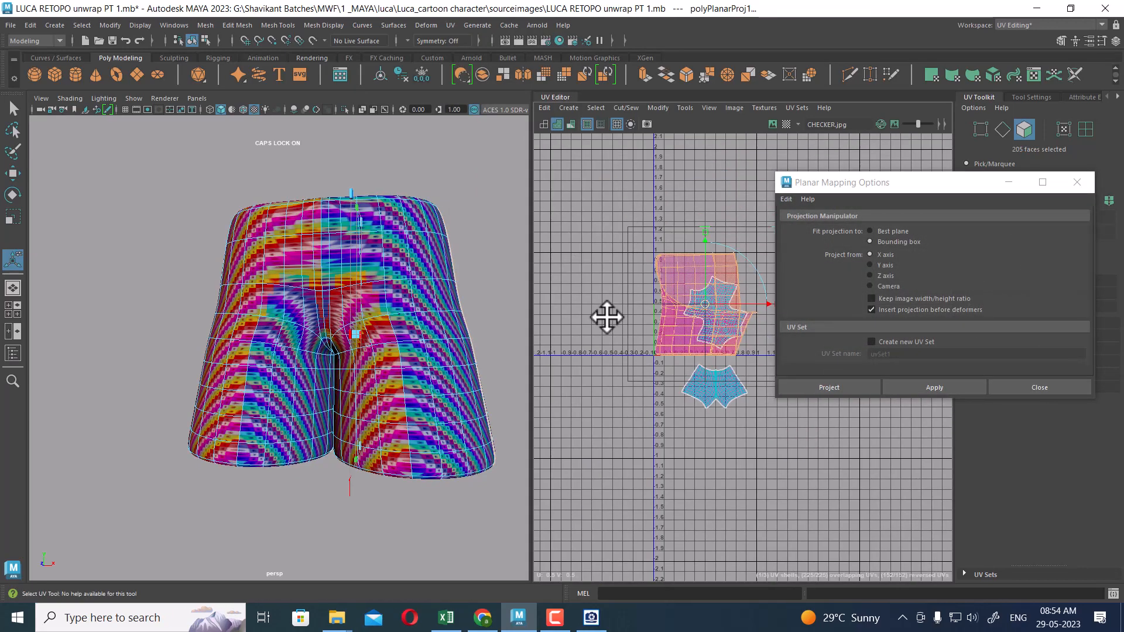
click(884, 263)
click(936, 388)
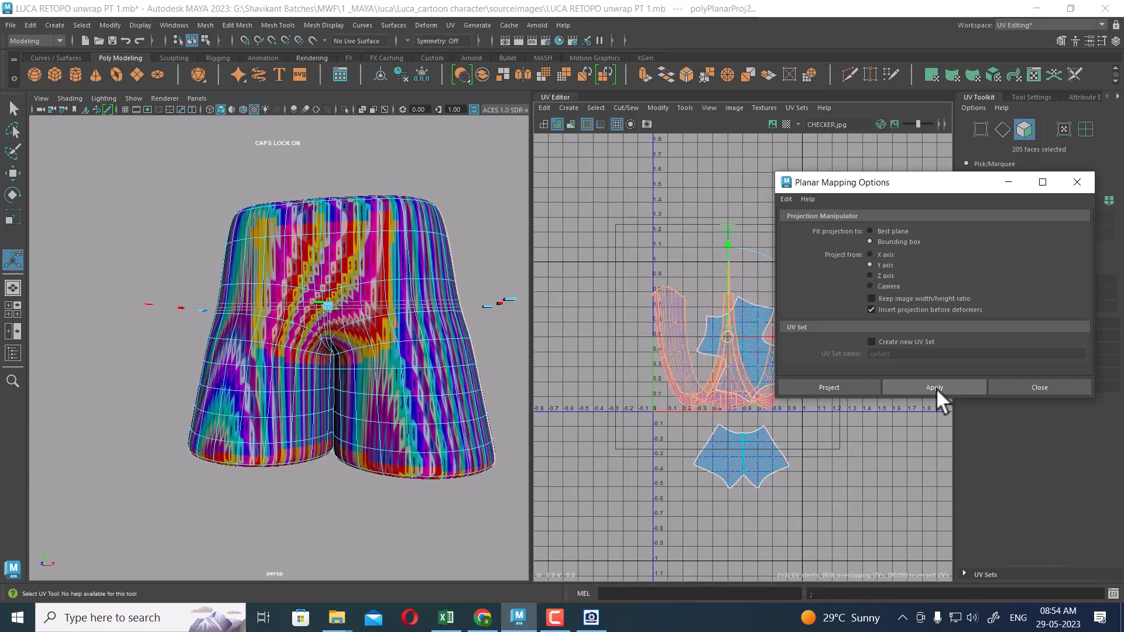
click(936, 387)
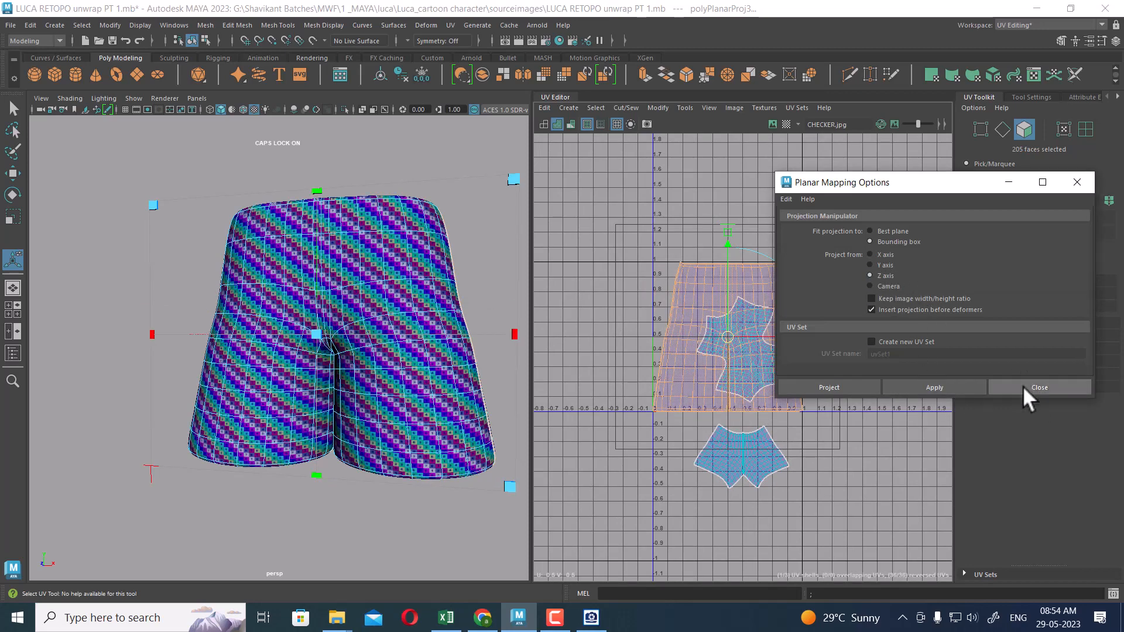
click(1039, 388)
Move the projected front shell outside the 0–1 tile to about U 1.7, V -0.3, clear of the other shells.
drag(729, 342, 908, 459)
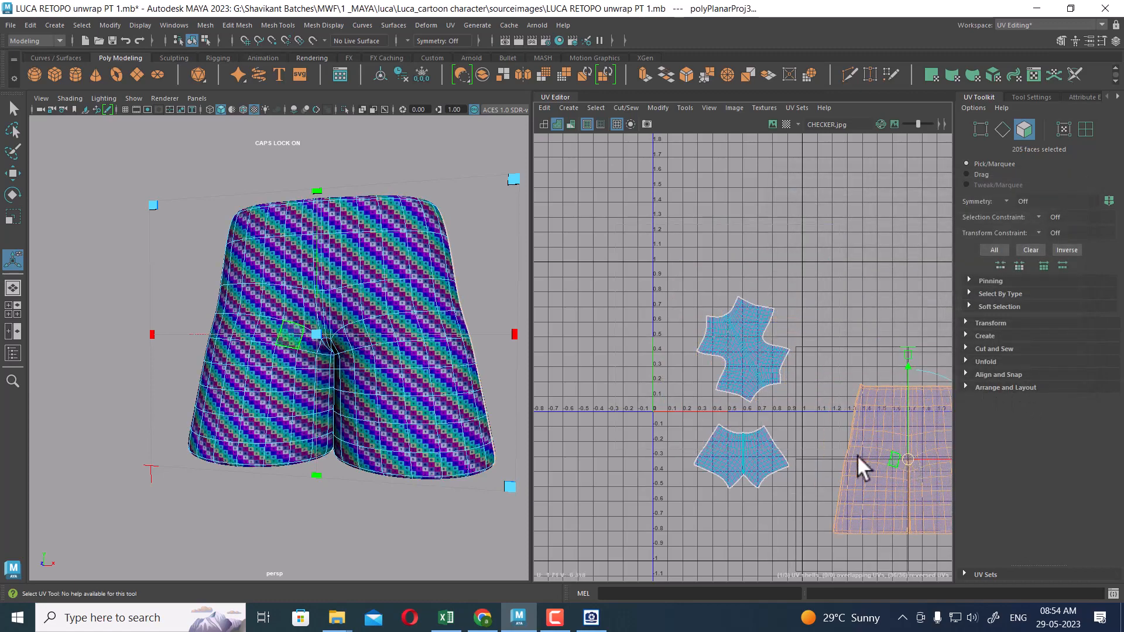
alt+drag(284, 329, 303, 357)
alt+right_drag(287, 363, 311, 396)
key(f)
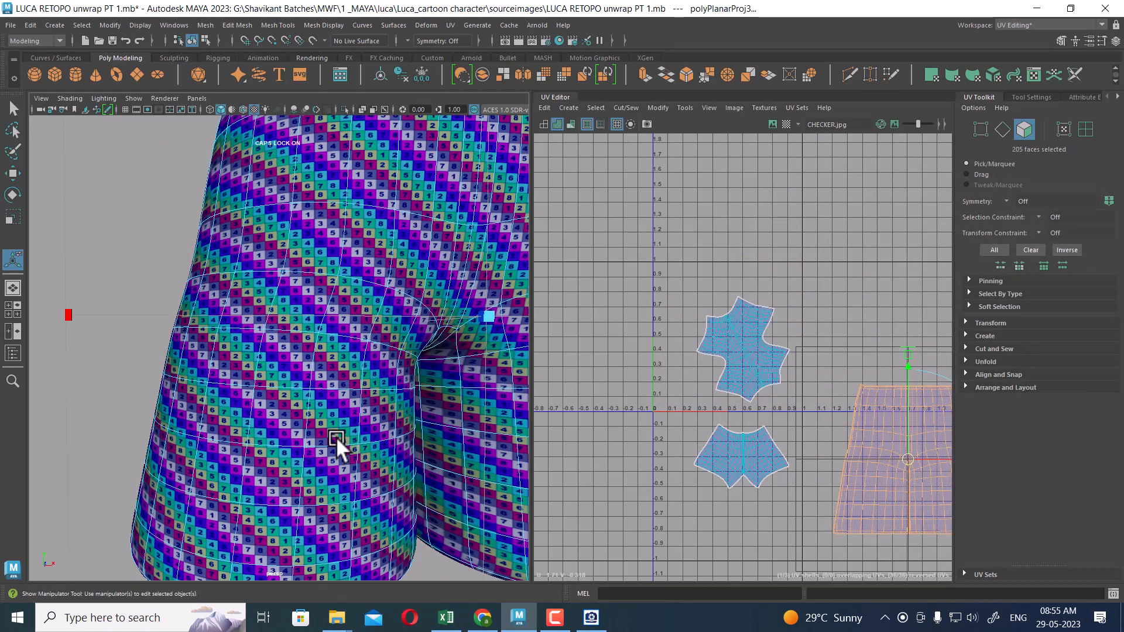
key(f)
alt+right_drag(744, 412, 778, 403)
alt+middle_drag(780, 400, 803, 334)
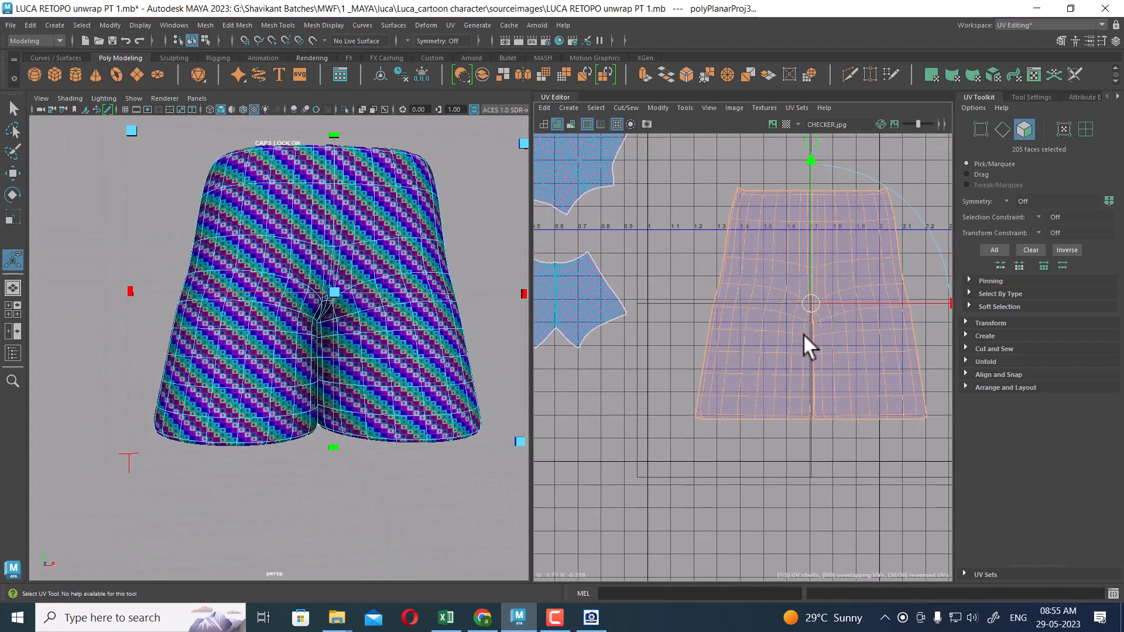
mouse_move(803, 333)
alt+right_down()
mouse_move(806, 391)
mouse_move(810, 334)
alt+right_up()
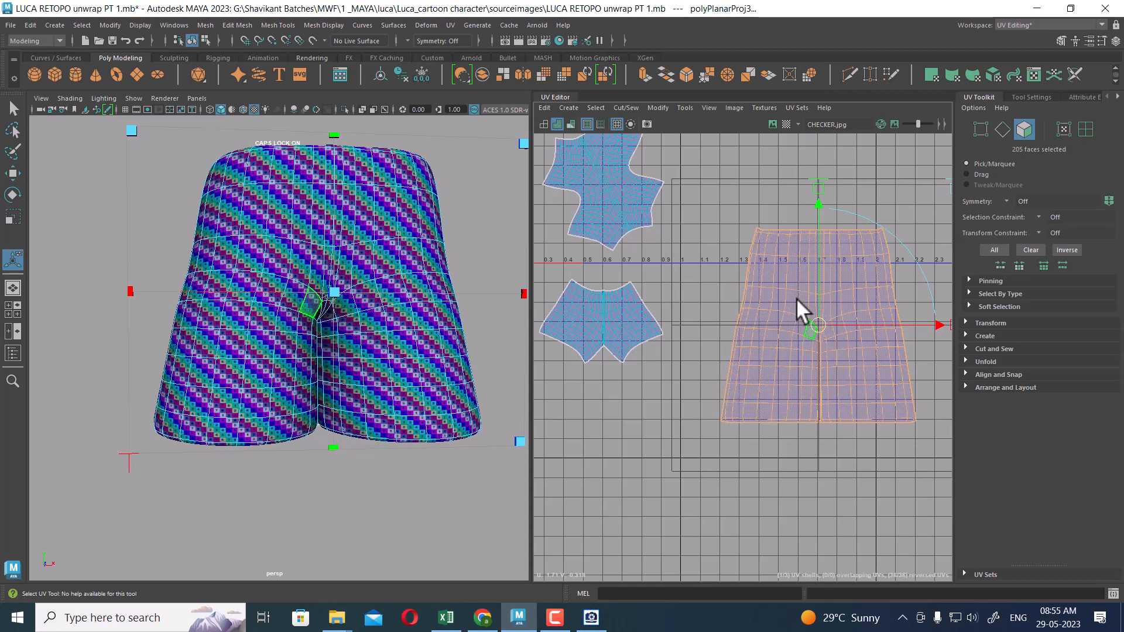
Examine the checker pattern on the shorts' front, back and side against the corresponding UV shells.
scroll(788, 299, up, 1)
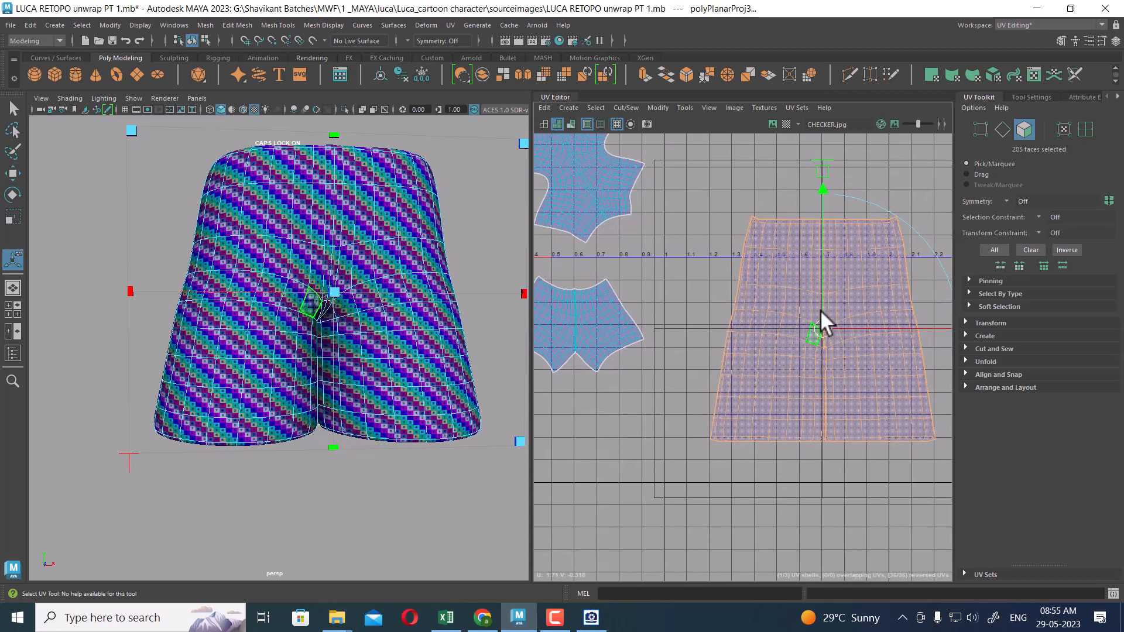
scroll(202, 327, up, 3)
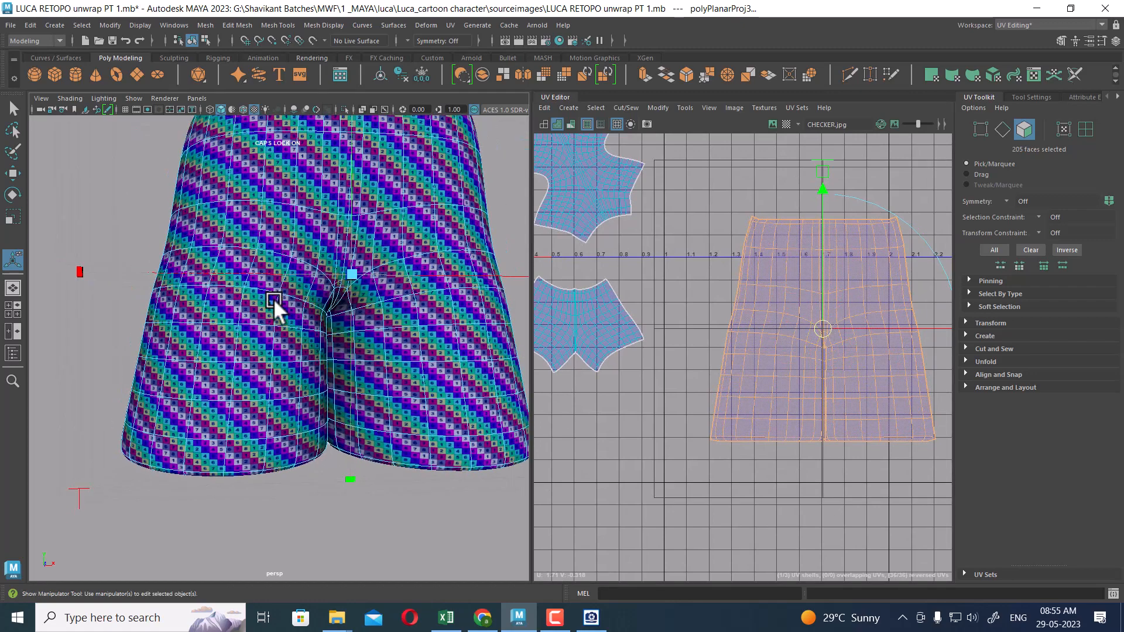
scroll(261, 280, up, 3)
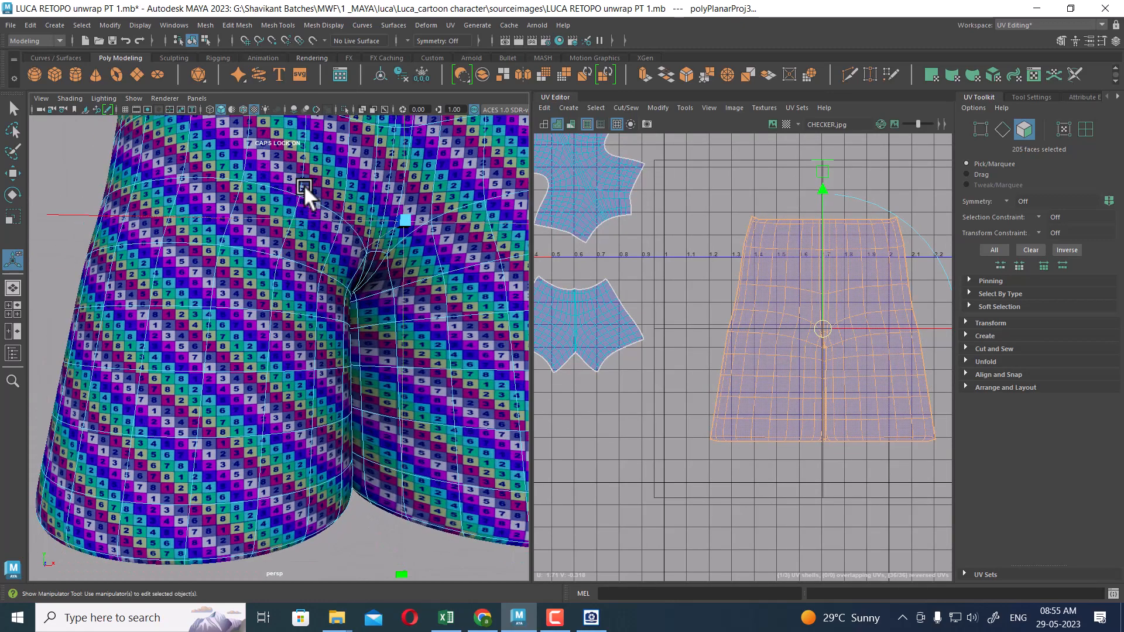
alt+middle_drag(608, 392, 680, 343)
click(679, 343)
alt+drag(363, 345, 407, 356)
alt+middle_drag(385, 312, 468, 422)
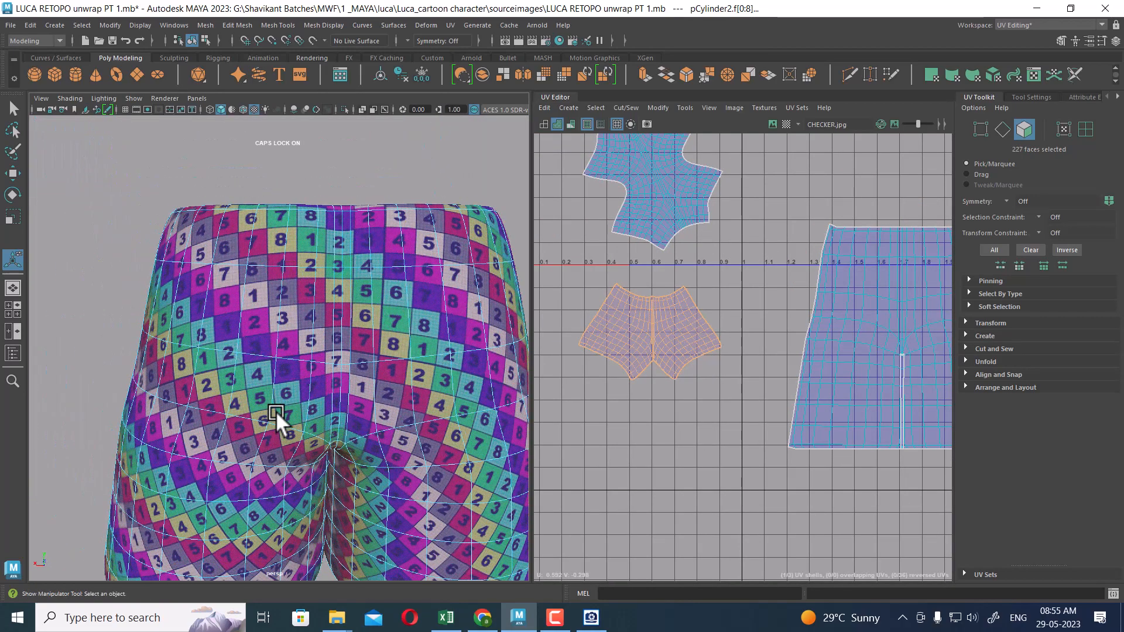
alt+middle_drag(748, 369, 740, 317)
alt+right_drag(740, 317, 769, 351)
alt+middle_drag(769, 351, 656, 338)
alt+right_drag(656, 338, 754, 405)
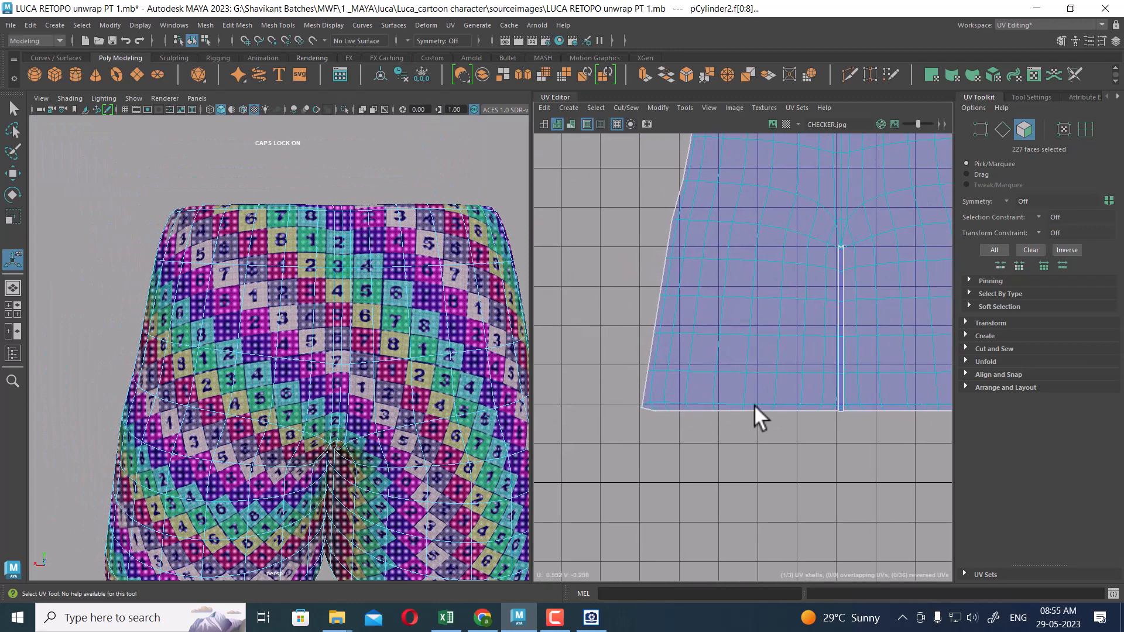
alt+drag(434, 369, 351, 375)
alt+right_drag(421, 439, 316, 374)
alt+drag(351, 375, 304, 374)
alt+right_drag(814, 374, 771, 293)
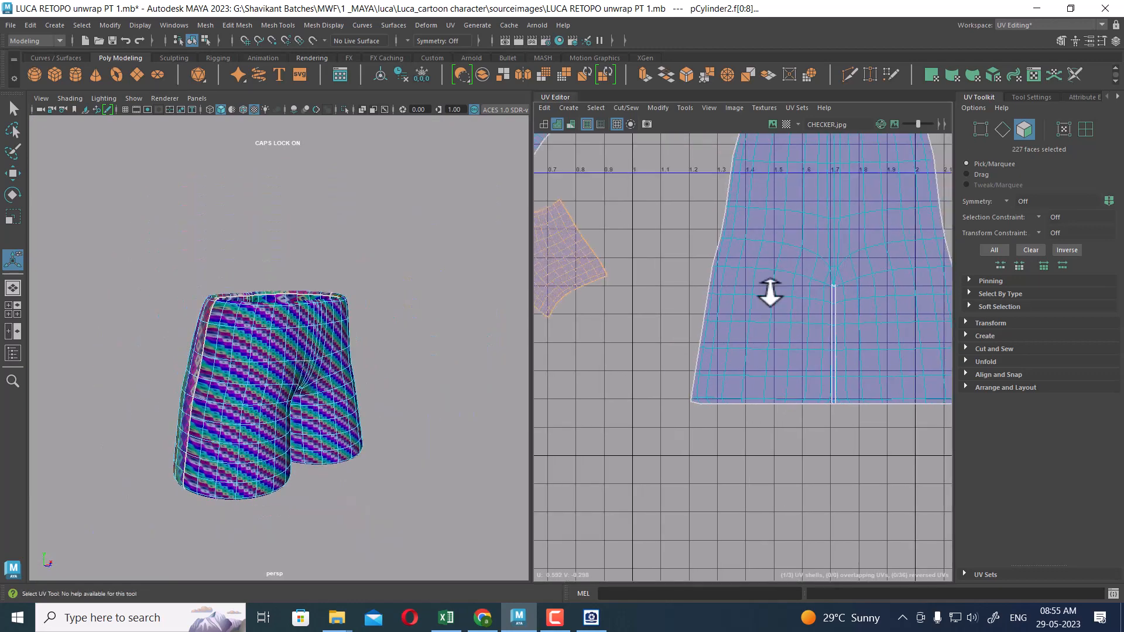
Select all UVs of the planar-projected front shell and unfold it in two passes.
alt+middle_drag(819, 325, 758, 382)
alt+right_drag(757, 382, 803, 287)
drag(802, 293, 753, 325)
ctrl+right_drag(714, 296, 668, 219)
alt+drag(334, 410, 262, 381)
alt+right_drag(267, 383, 298, 434)
alt+middle_drag(831, 366, 825, 312)
alt+right_drag(824, 312, 827, 348)
alt+middle_drag(827, 349, 831, 404)
alt+right_drag(815, 381, 819, 399)
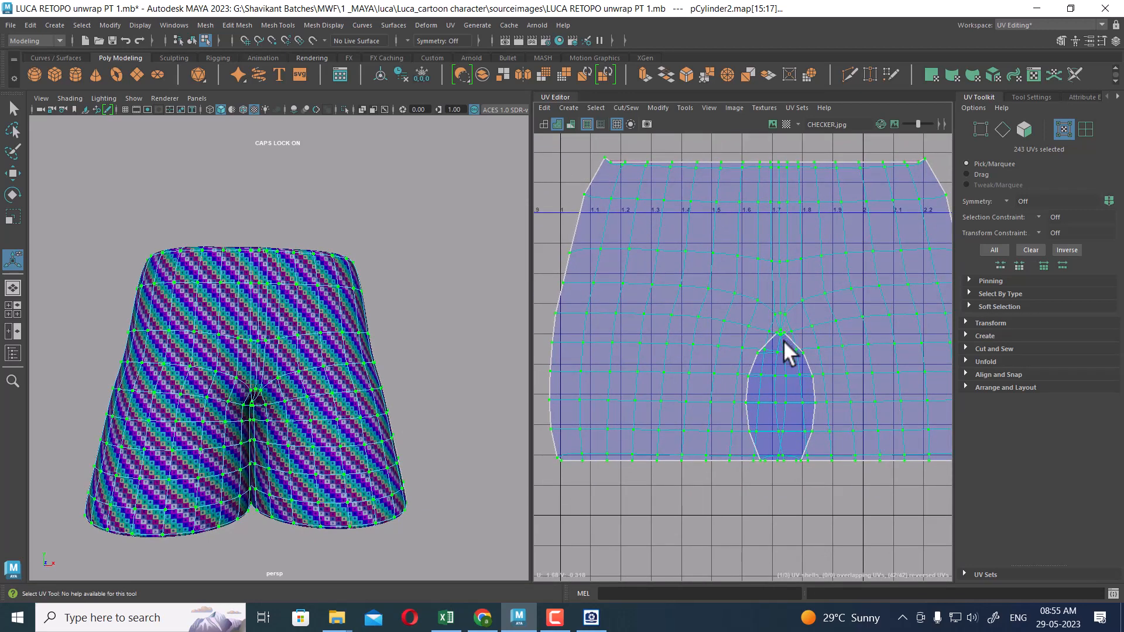
scroll(788, 351, down, 2)
shift+right_drag(821, 283, 690, 301)
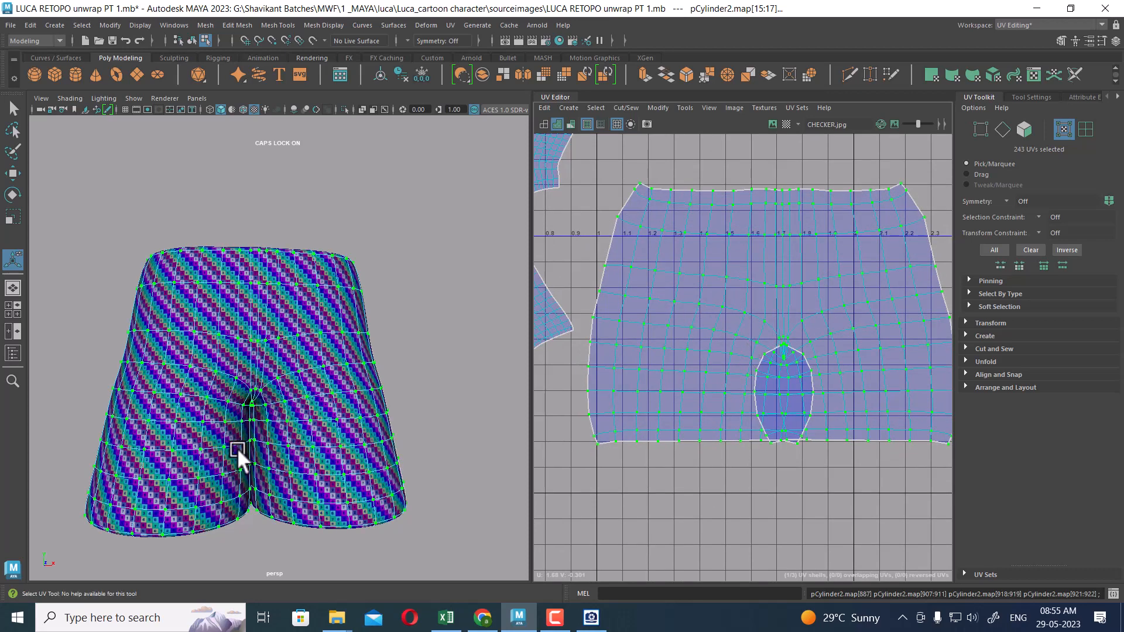
Cut the front shell along its vertical centre edges from the waist down to the crotch.
alt+drag(236, 447, 226, 398)
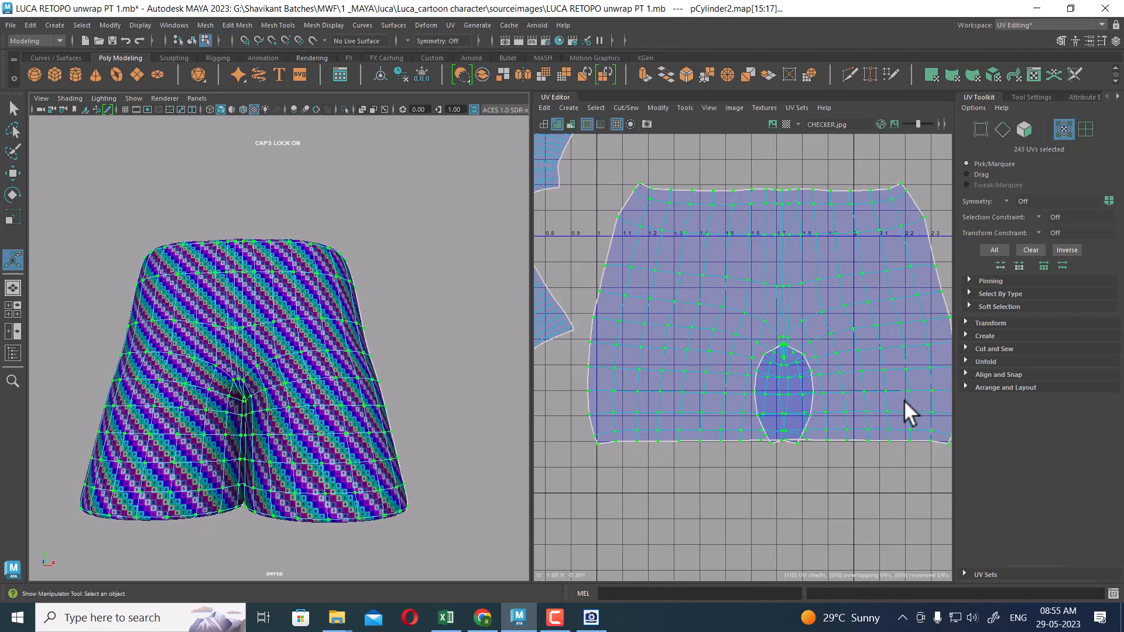
alt+right_drag(805, 357, 871, 485)
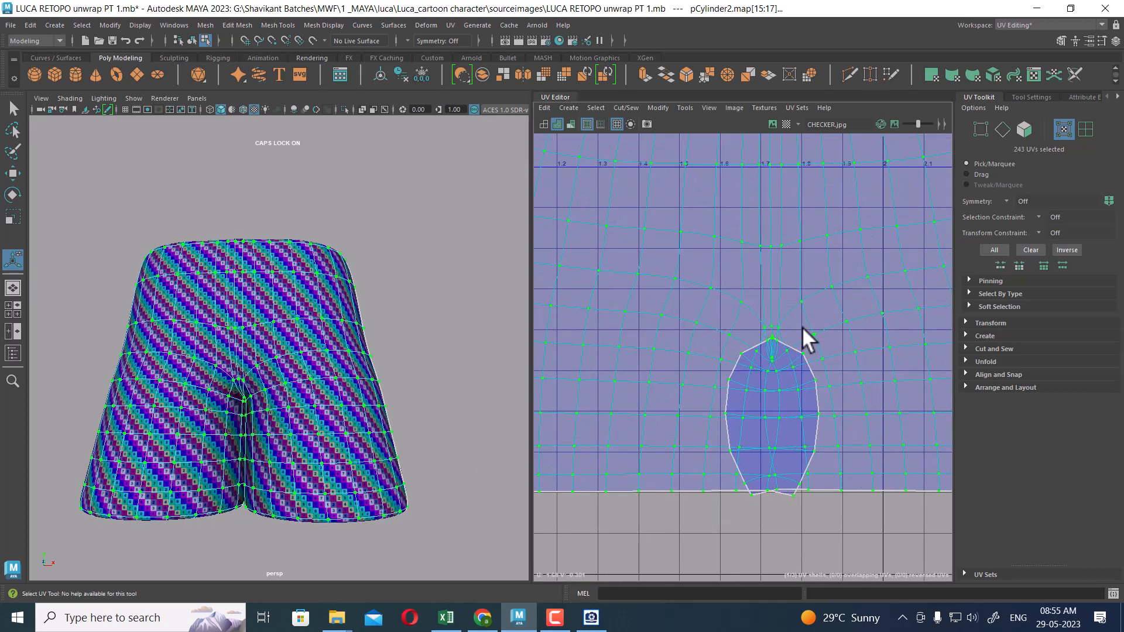
right_drag(802, 326, 797, 288)
double_click(768, 279)
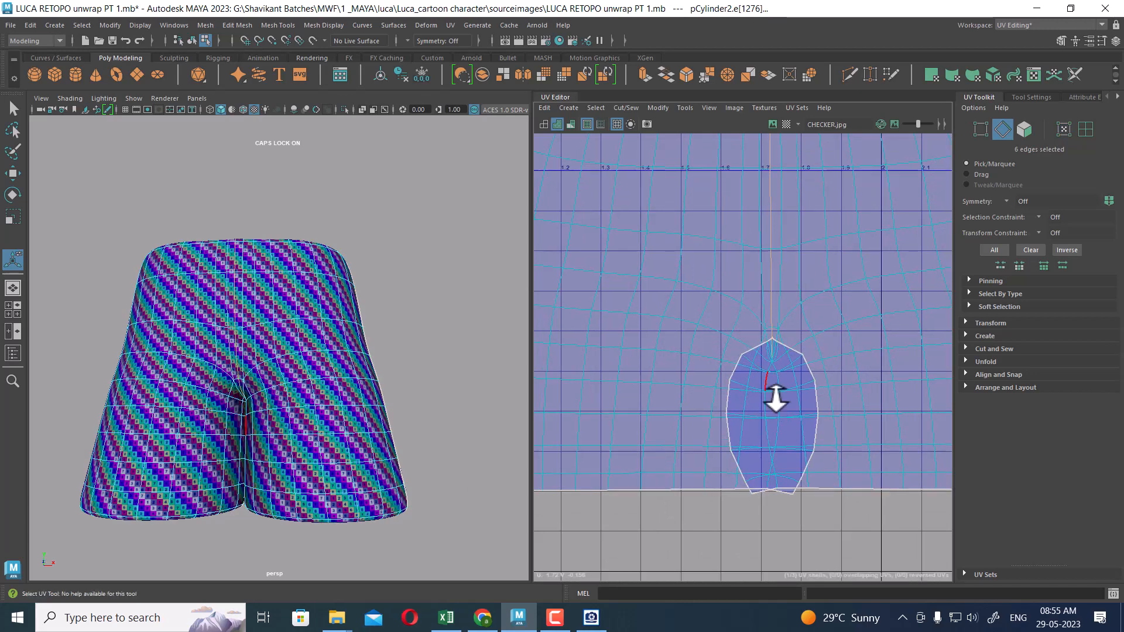
scroll(771, 338, down, 5)
scroll(784, 398, up, 2)
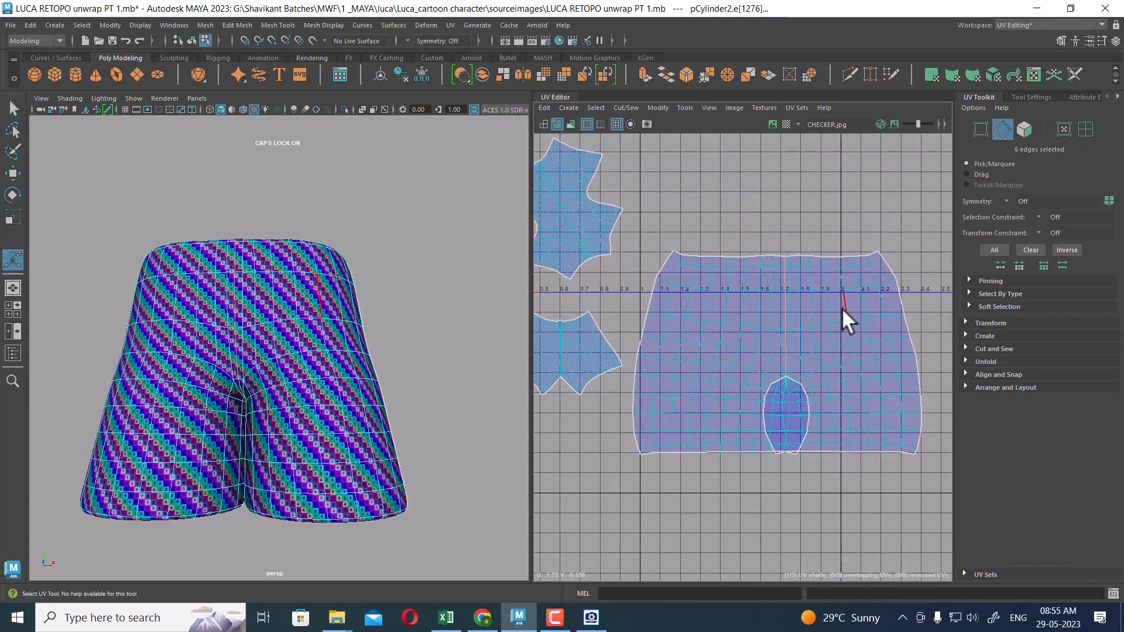
shift+right_drag(837, 310, 728, 367)
Select the UV shell of the right half and move it sideways, clear of the left half.
scroll(730, 366, down, 2)
right_drag(807, 323, 846, 309)
right_drag(853, 306, 877, 305)
drag(878, 322, 838, 351)
ctrl+right_drag(824, 346, 861, 364)
key(w)
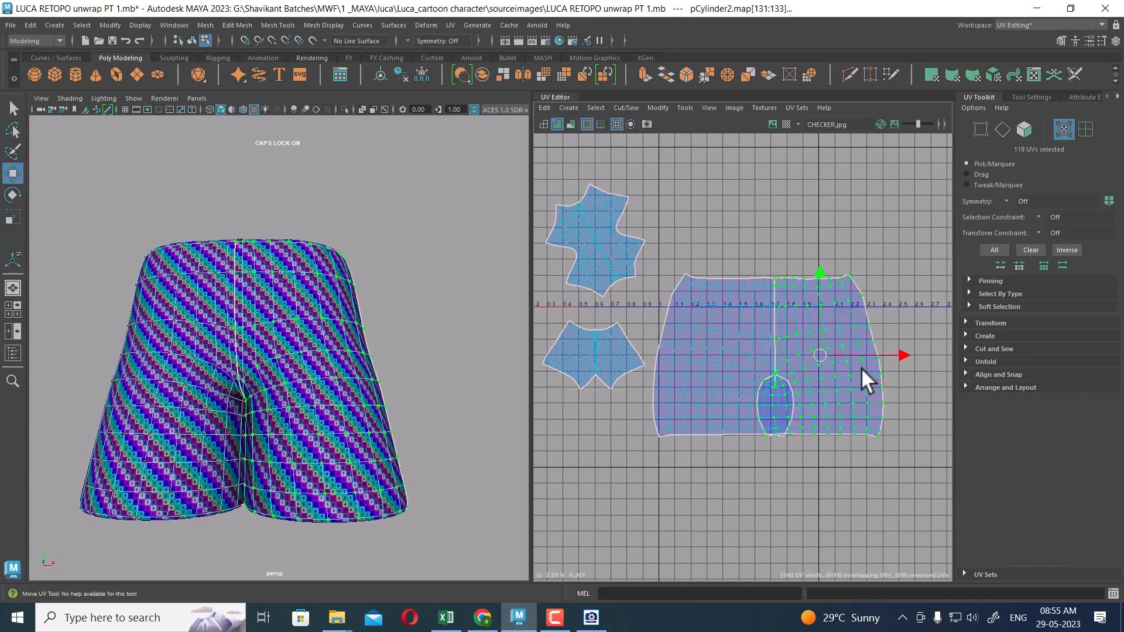
drag(826, 348, 878, 352)
Enlarge the UV Editor to full screen and unfold the crotch and inner-leg UVs on both halves of the front shell.
scroll(794, 360, up, 3)
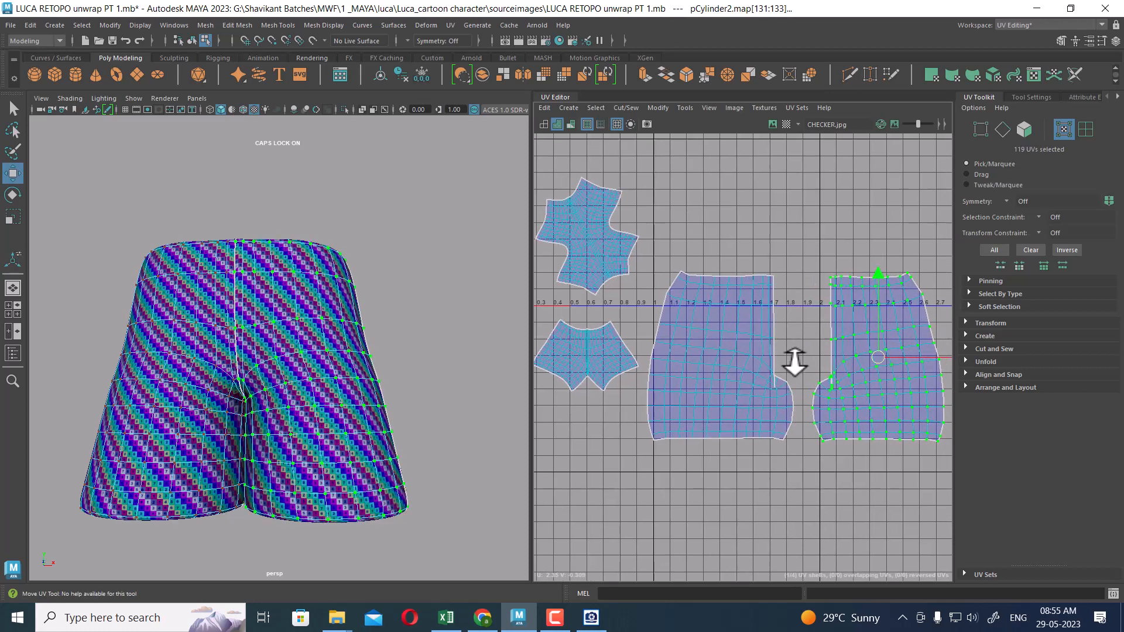
alt+middle_drag(837, 395, 803, 364)
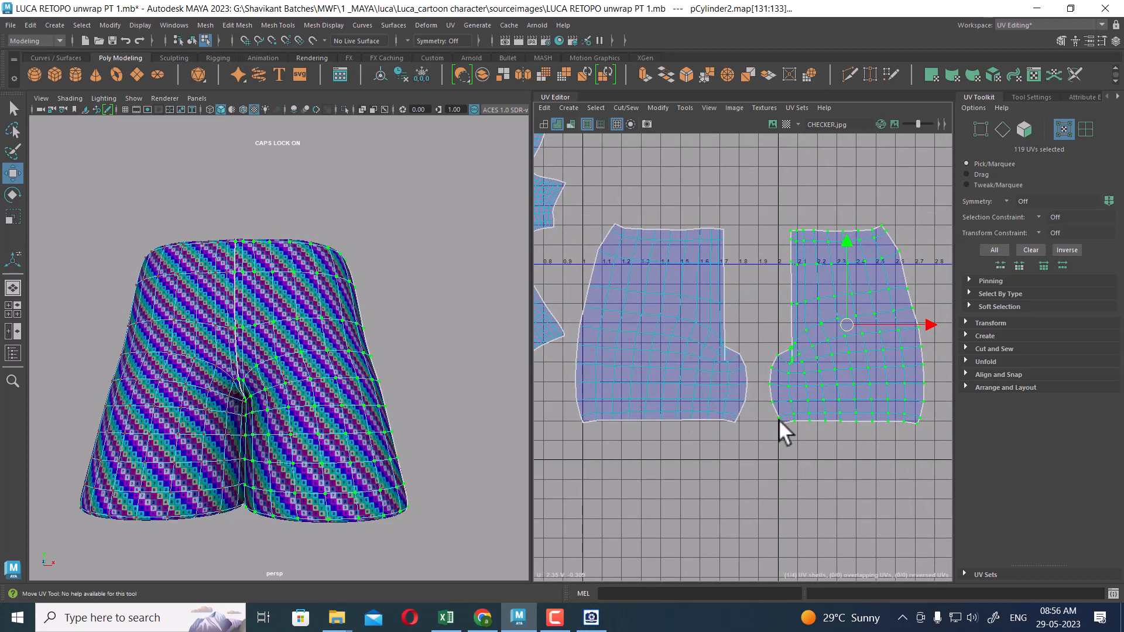
key(ctrl+space)
alt+right_drag(800, 420, 662, 331)
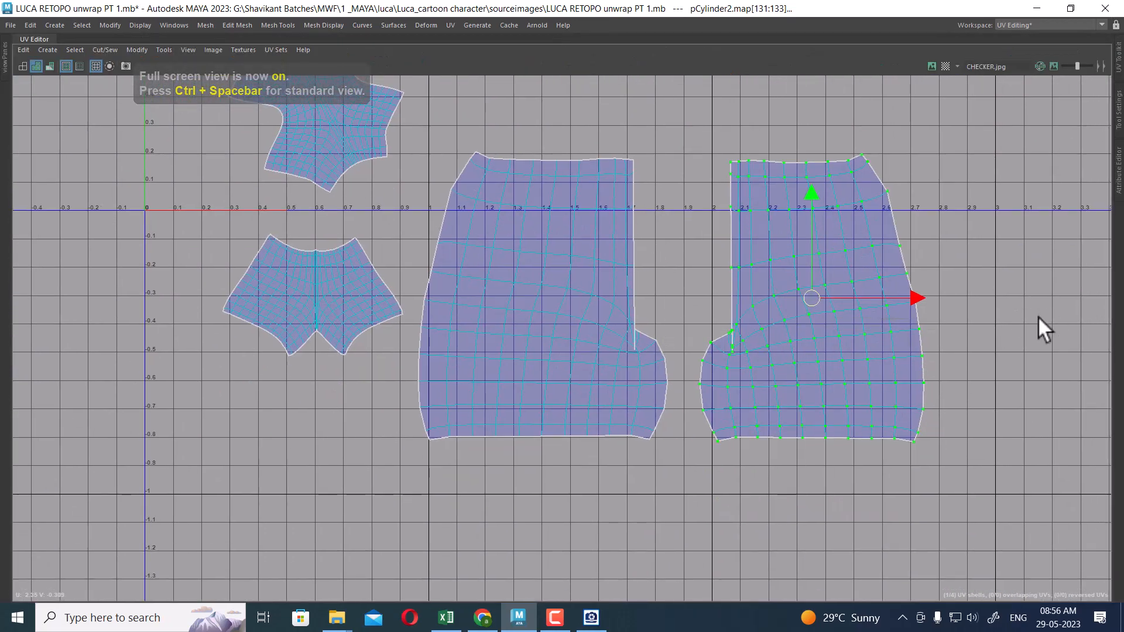
drag(731, 393, 764, 451)
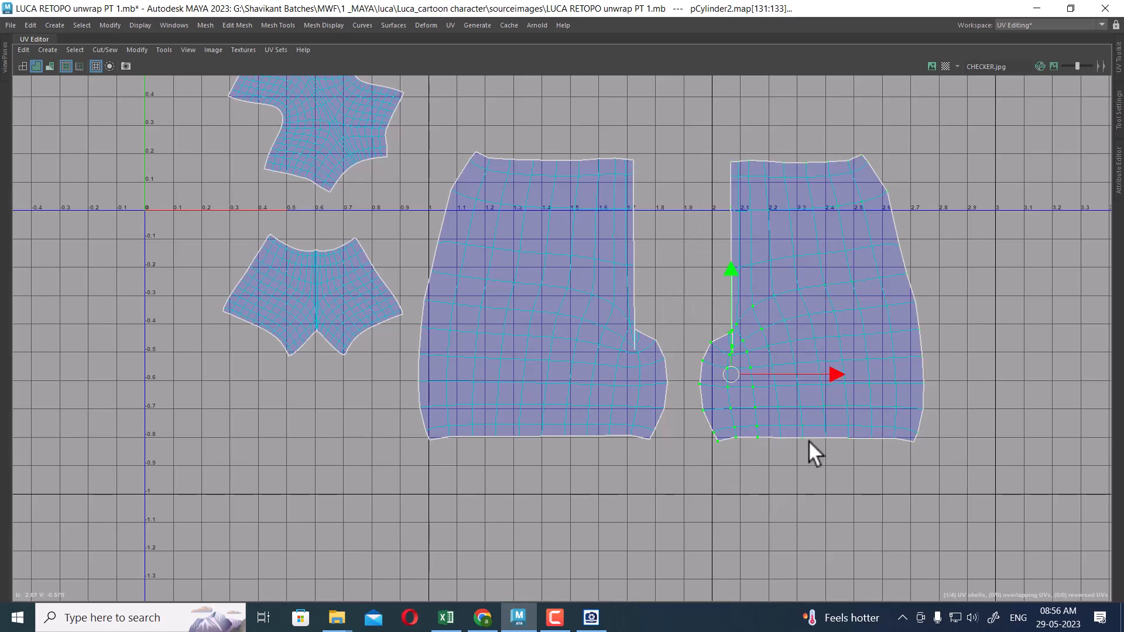
shift+right_drag(838, 317, 724, 320)
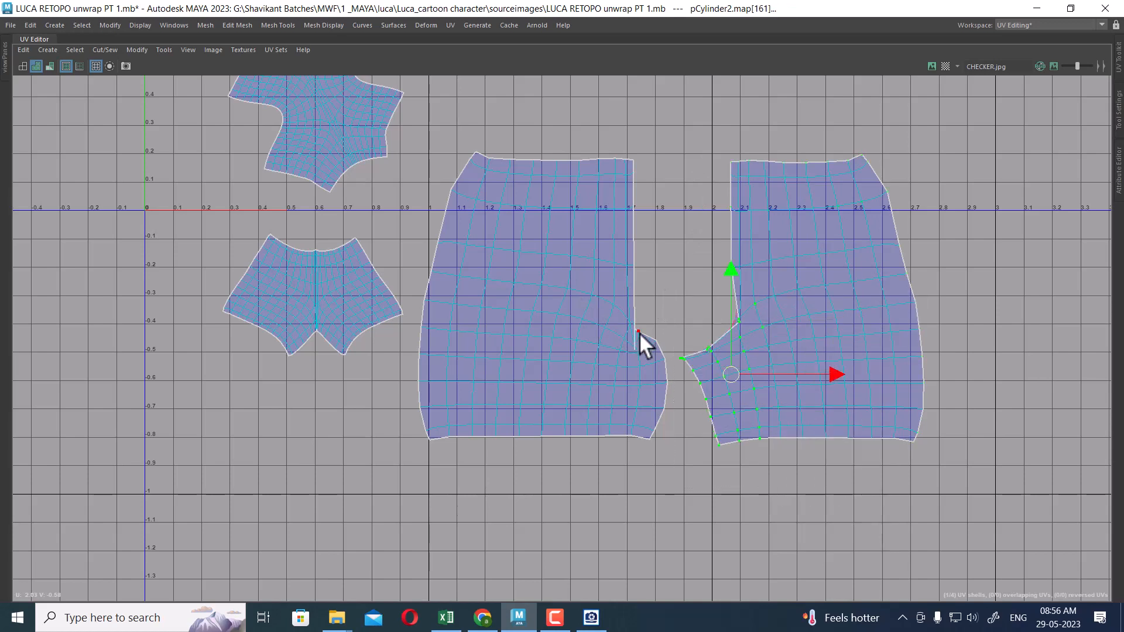
drag(676, 500, 676, 500)
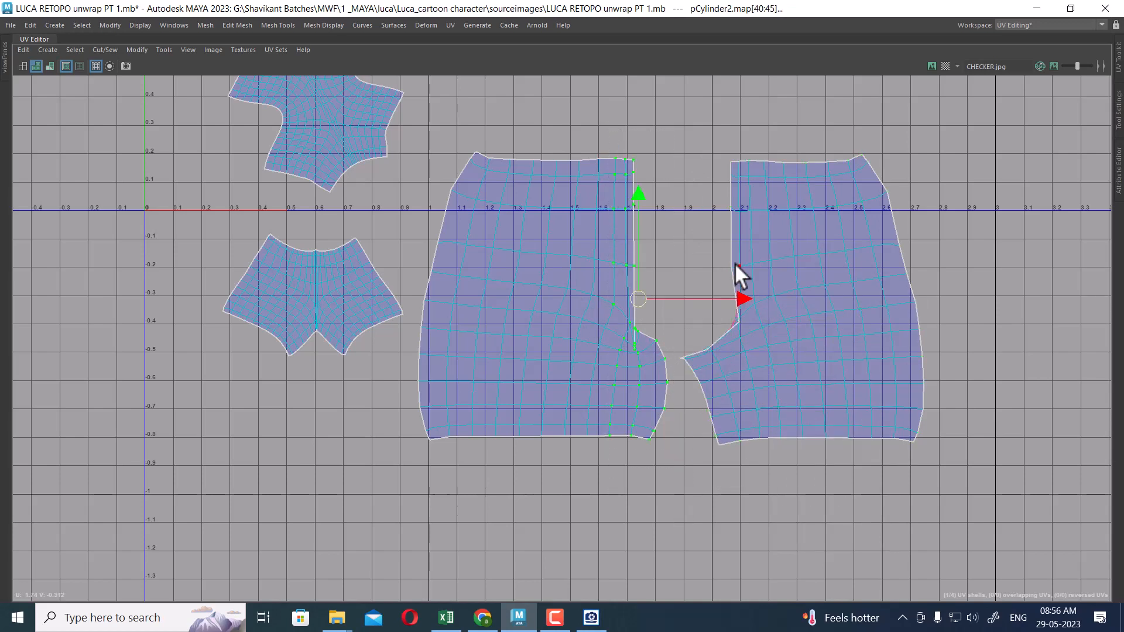
shift+right_drag(649, 268, 515, 266)
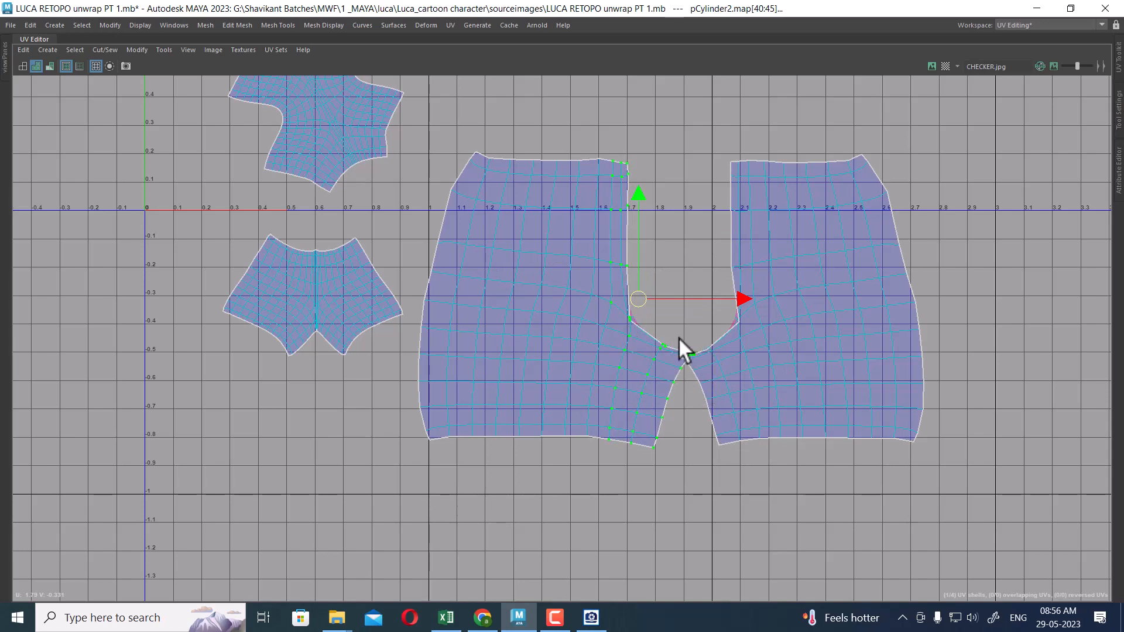
Sew the two front halves back together along the vertical centre edges above the crotch.
right_drag(710, 229, 724, 181)
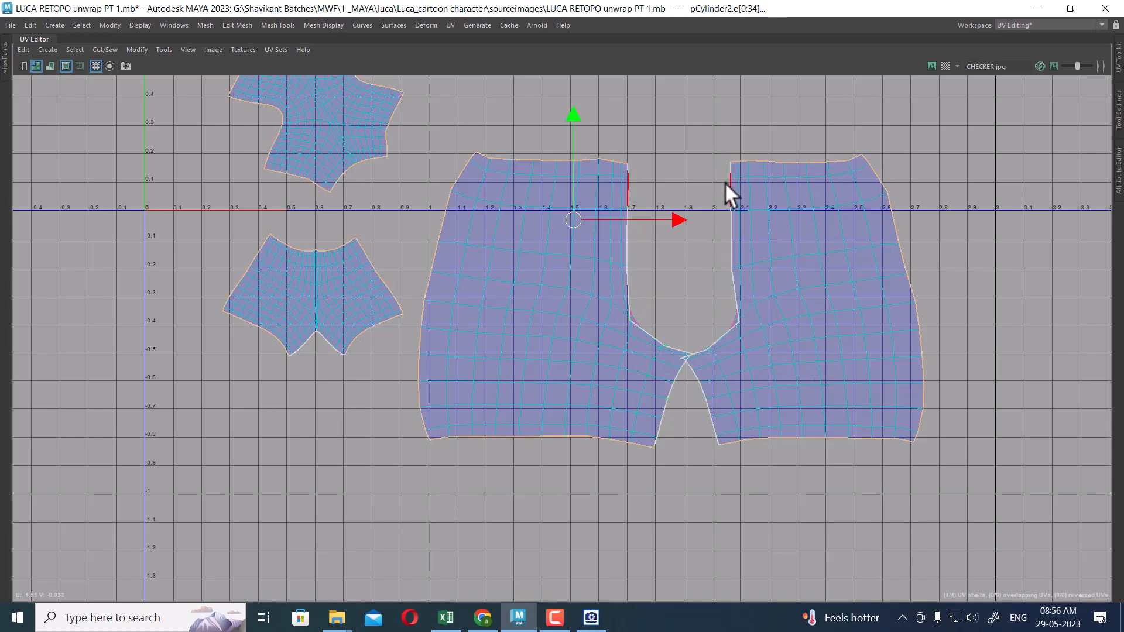
click(727, 166)
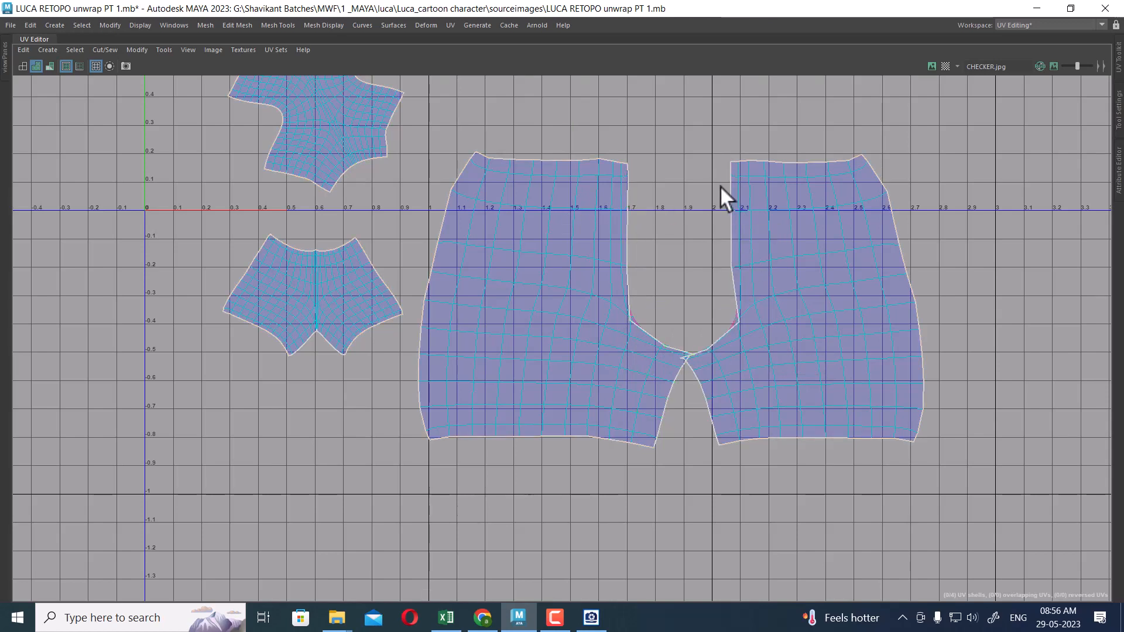
drag(716, 170, 741, 213)
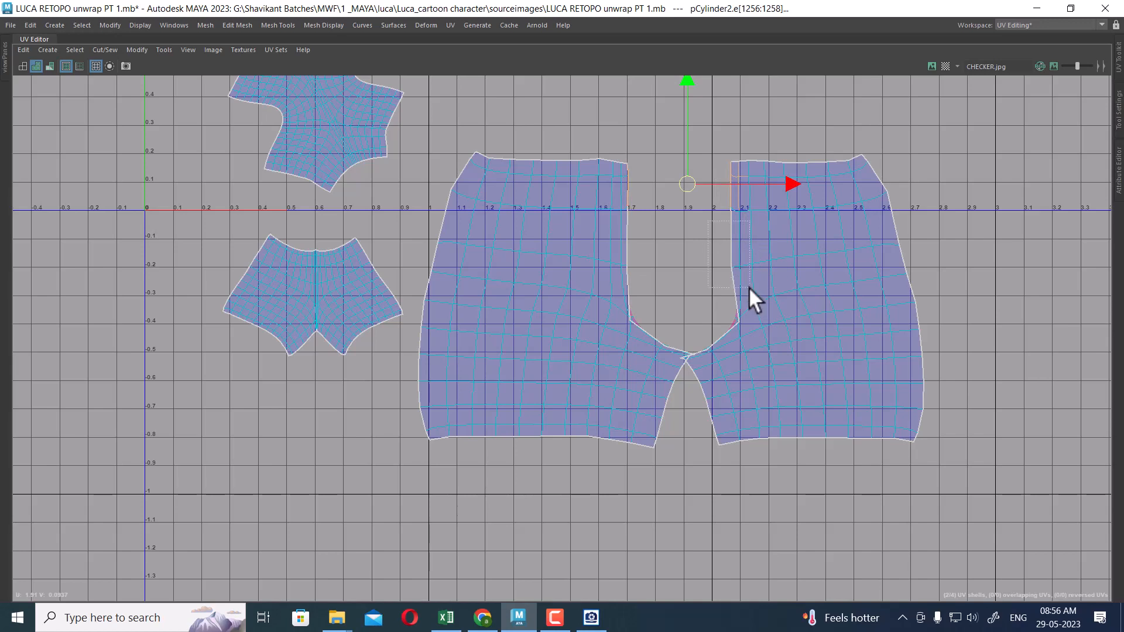
shift+right_drag(743, 272, 791, 310)
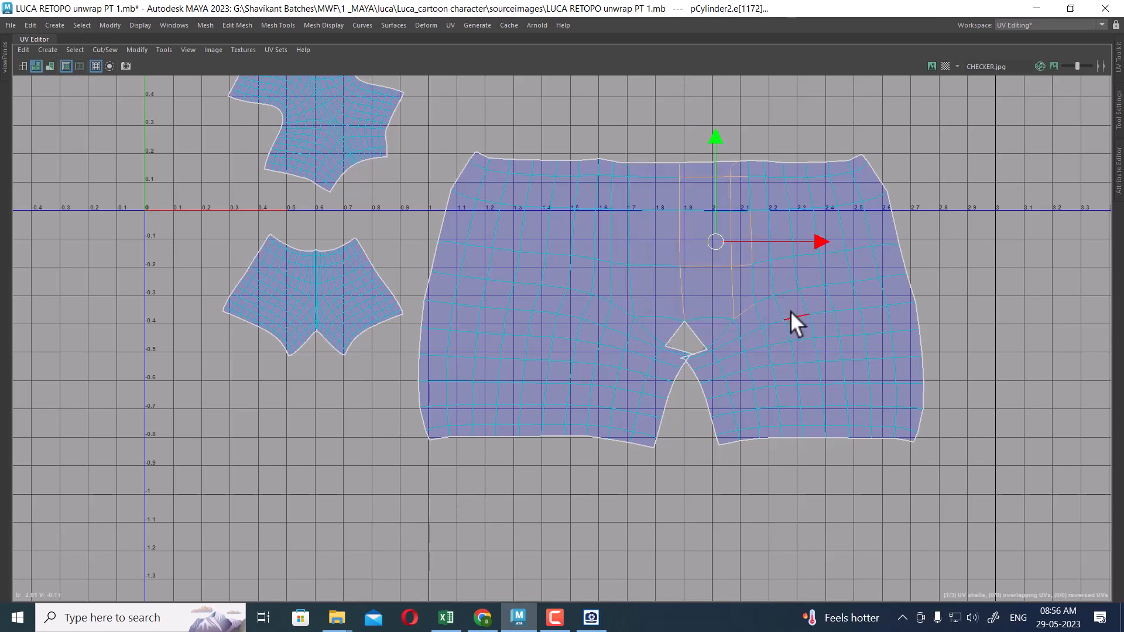
Sew the remaining open edges at the crotch to close the gap between the two legs.
click(635, 433)
shift+right_drag(647, 357, 750, 438)
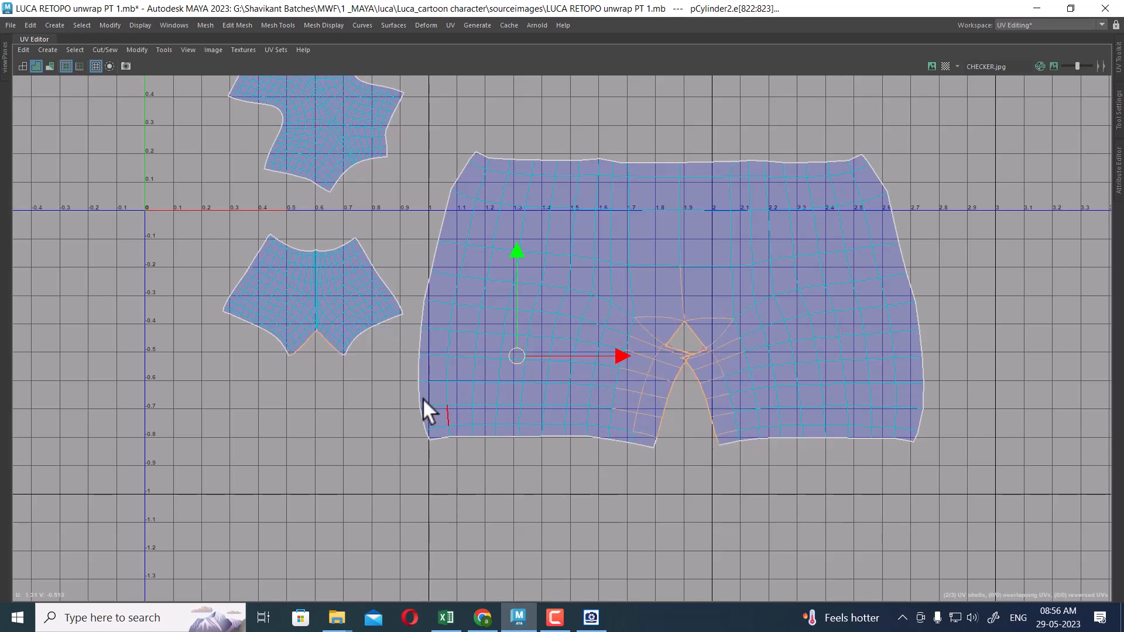
shift+right_drag(683, 365, 753, 398)
scroll(725, 409, up, 3)
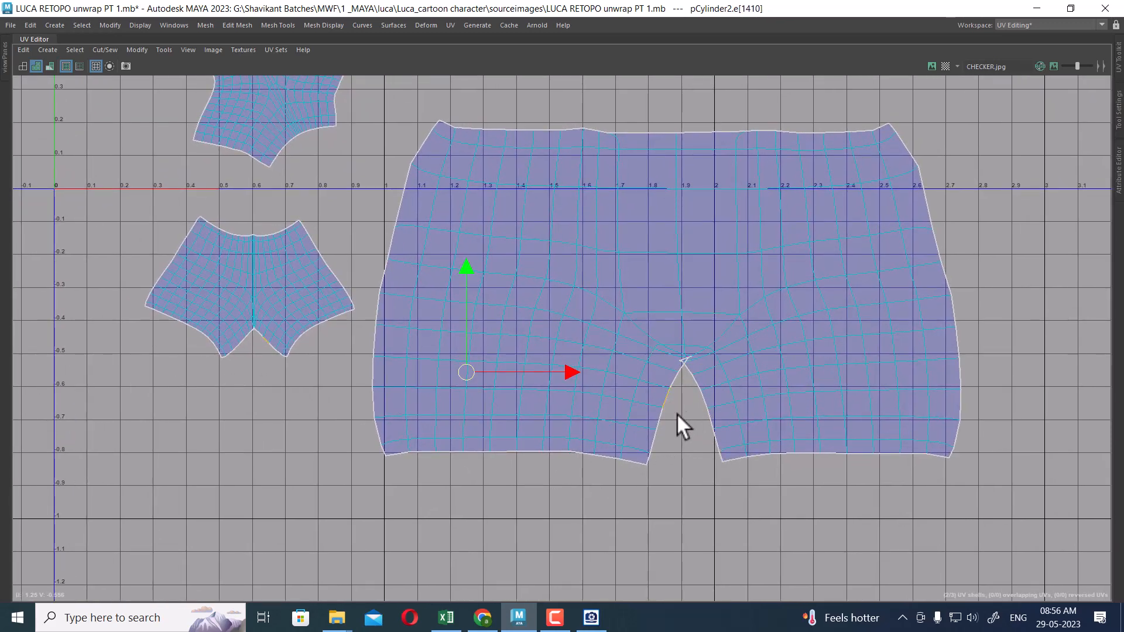
scroll(740, 369, down, 2)
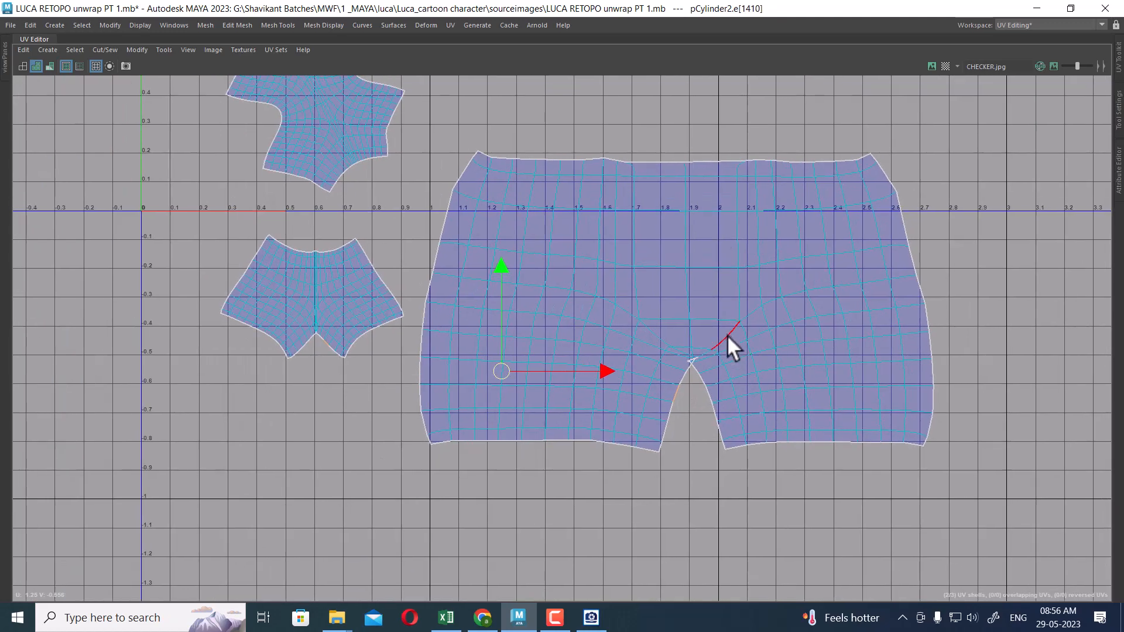
Select UVs around the crotch tip and convert the selection to the front shell's border UVs.
right_drag(689, 301, 778, 296)
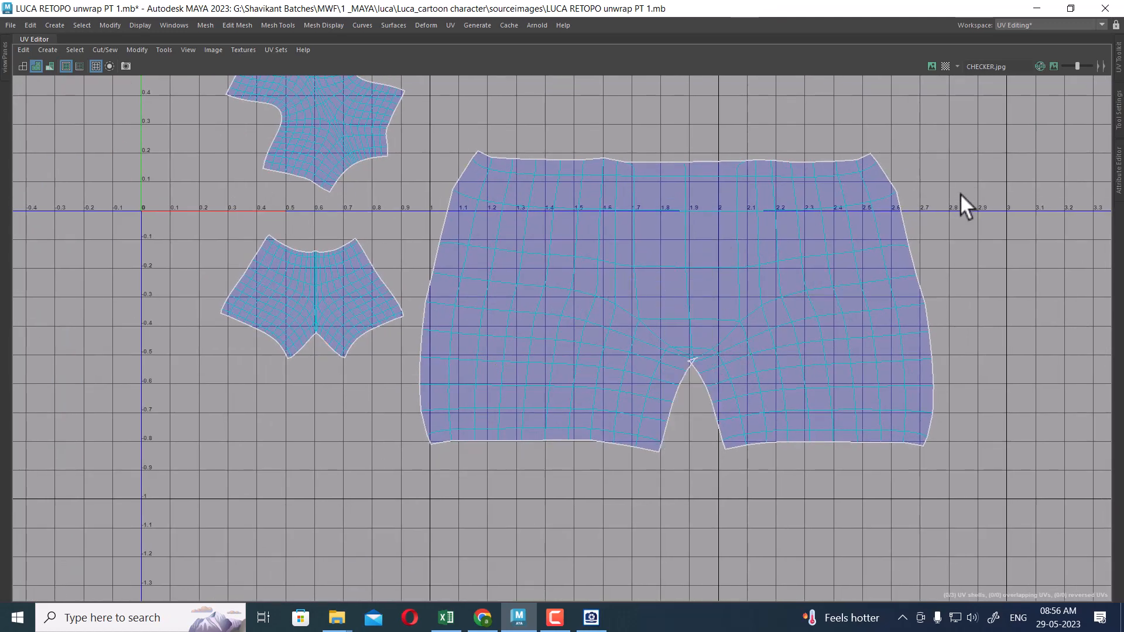
scroll(766, 354, down, 2)
scroll(733, 371, up, 5)
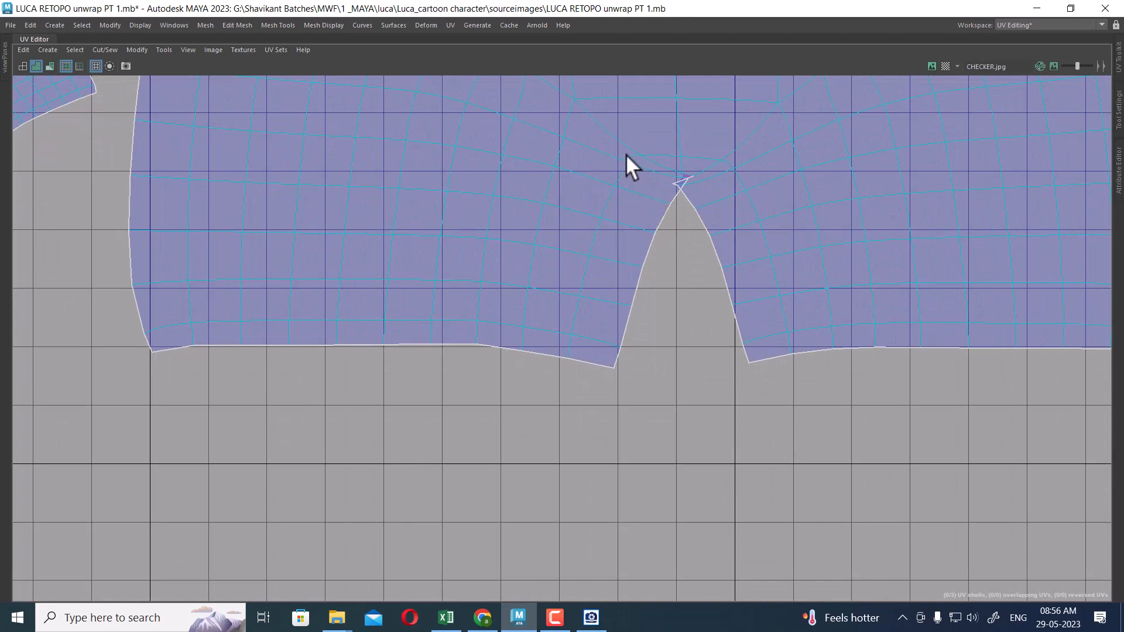
drag(733, 432, 739, 438)
ctrl+right_click(676, 195)
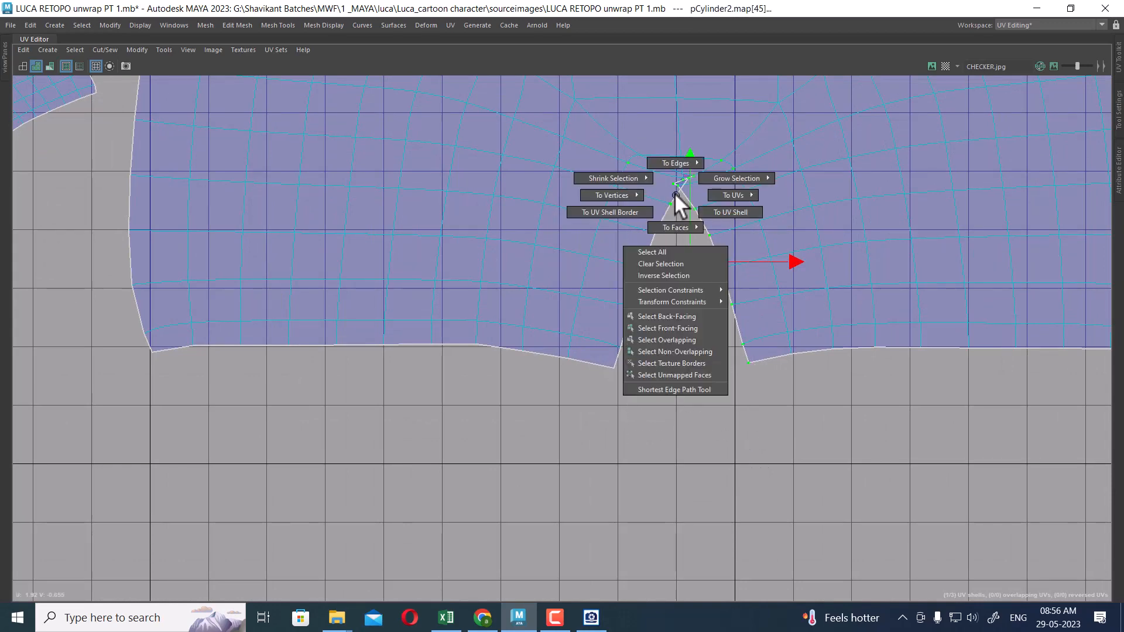
click(610, 212)
scroll(356, 333, down, 6)
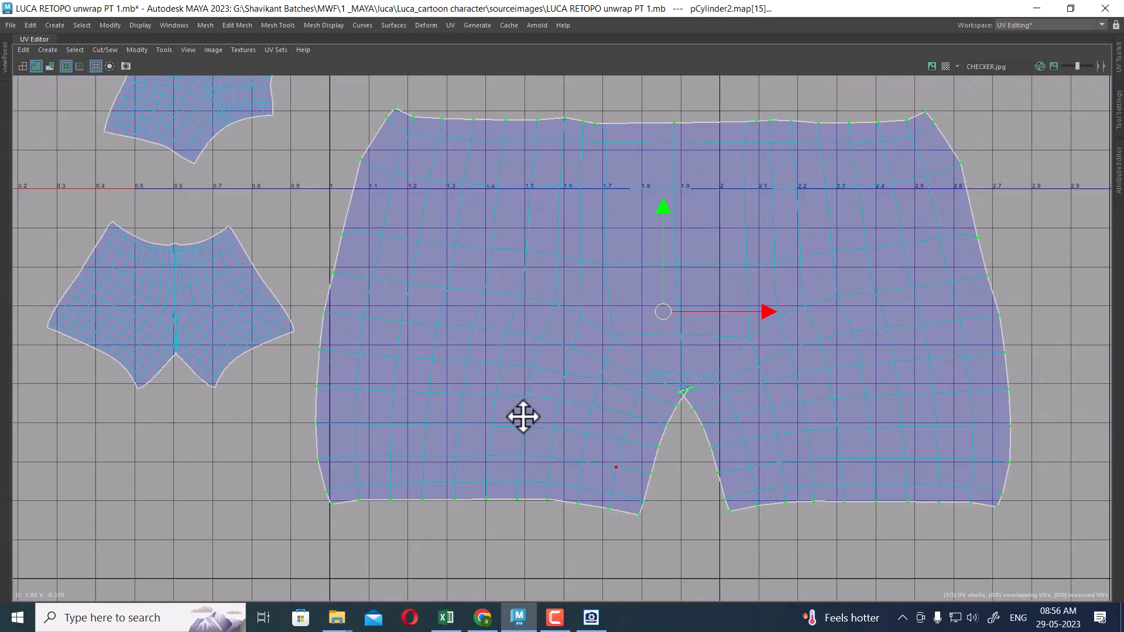
Remove the waist, side and hem UVs from the selection, keeping only the crotch and inner-leg border UVs.
ctrl+drag(955, 265, 820, 614)
ctrl+drag(440, 192, 346, 524)
alt+middle_drag(569, 458, 545, 305)
alt+right_drag(545, 306, 590, 454)
ctrl+drag(265, 243, 608, 437)
alt+right_drag(805, 313, 1009, 339)
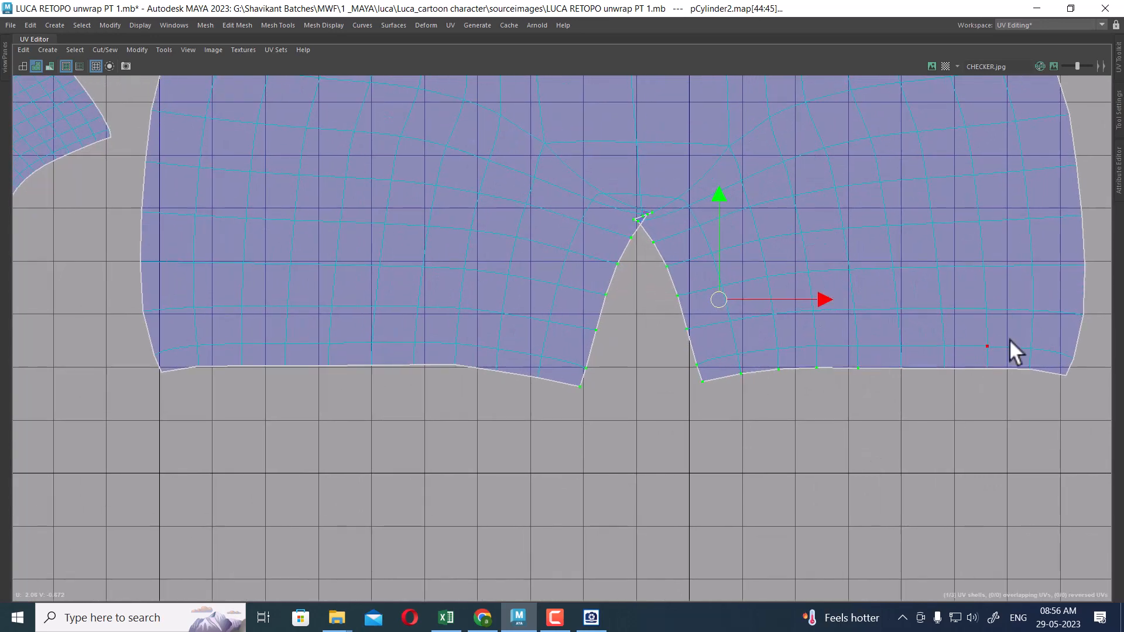
ctrl+drag(728, 481, 729, 481)
scroll(870, 324, down, 2)
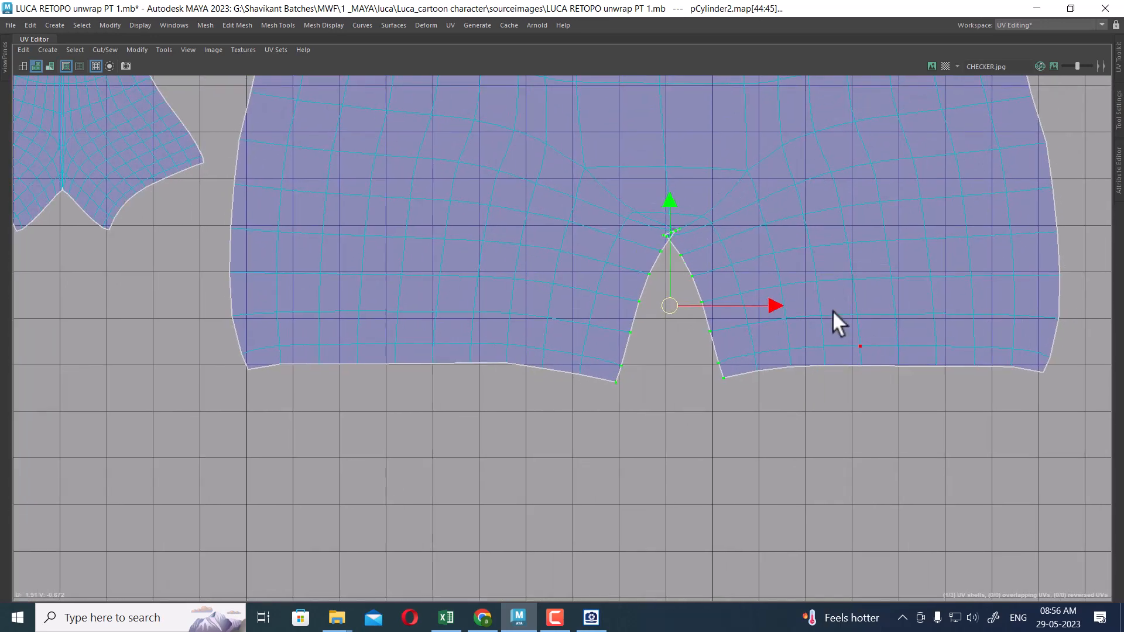
Align the selected crotch and inner-leg UVs to their horizontal centre so both leg edges form one vertical line.
click(1118, 59)
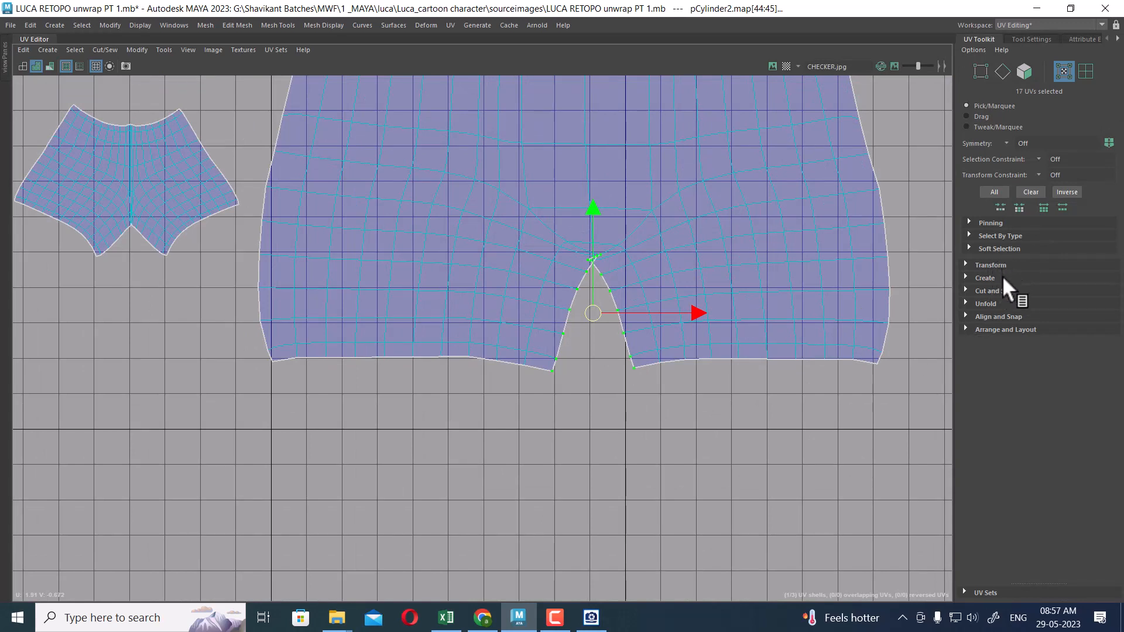
click(1002, 277)
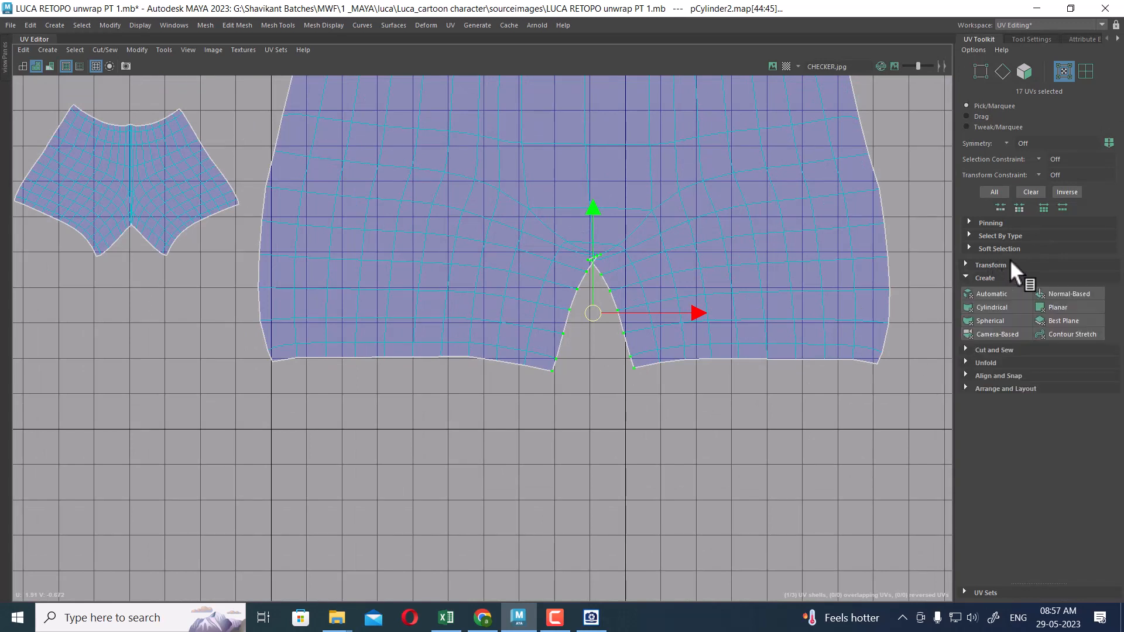
click(1000, 375)
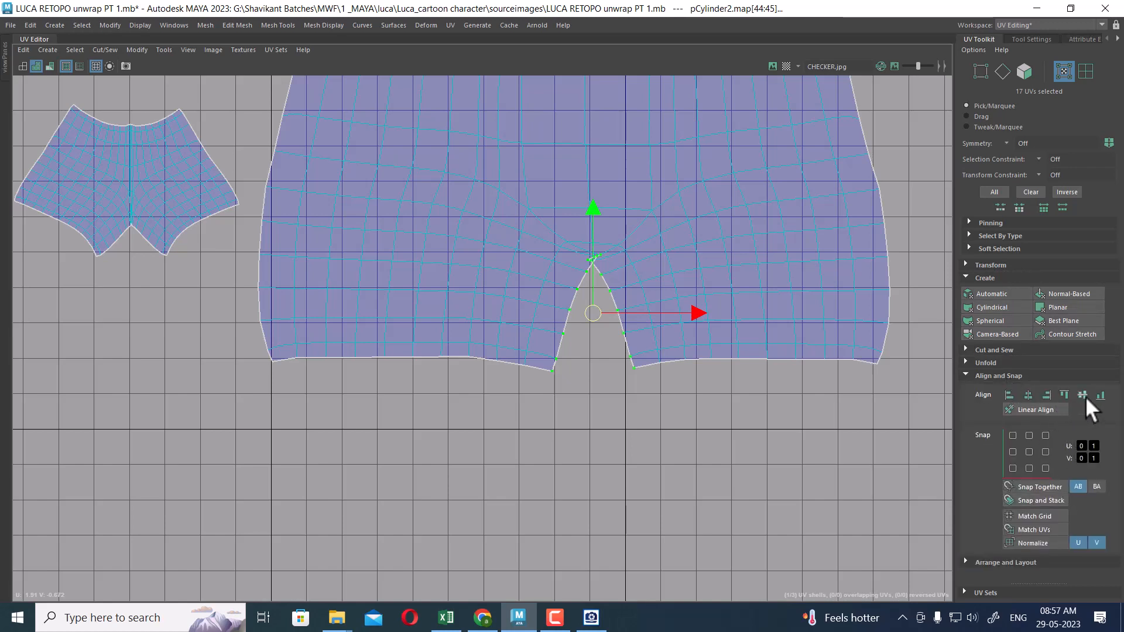
click(1028, 395)
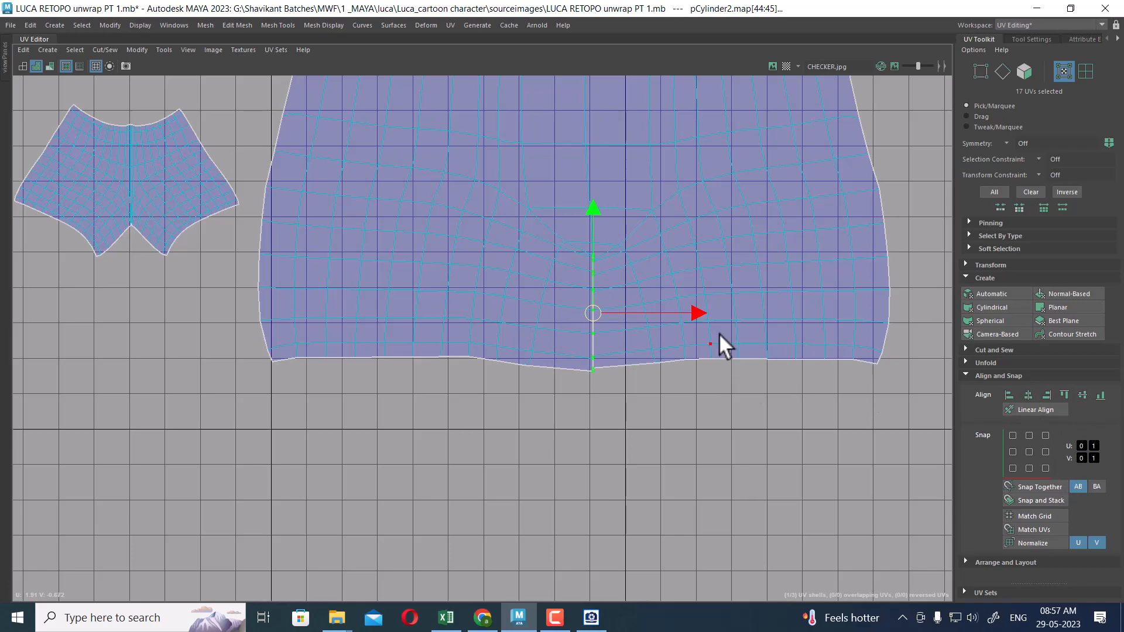
Reduce the front shell's border selection to the waist UVs and align them to their highest V position.
scroll(705, 349, down, 2)
right_drag(515, 289, 283, 394)
alt+middle_drag(562, 198, 565, 328)
scroll(564, 328, down, 2)
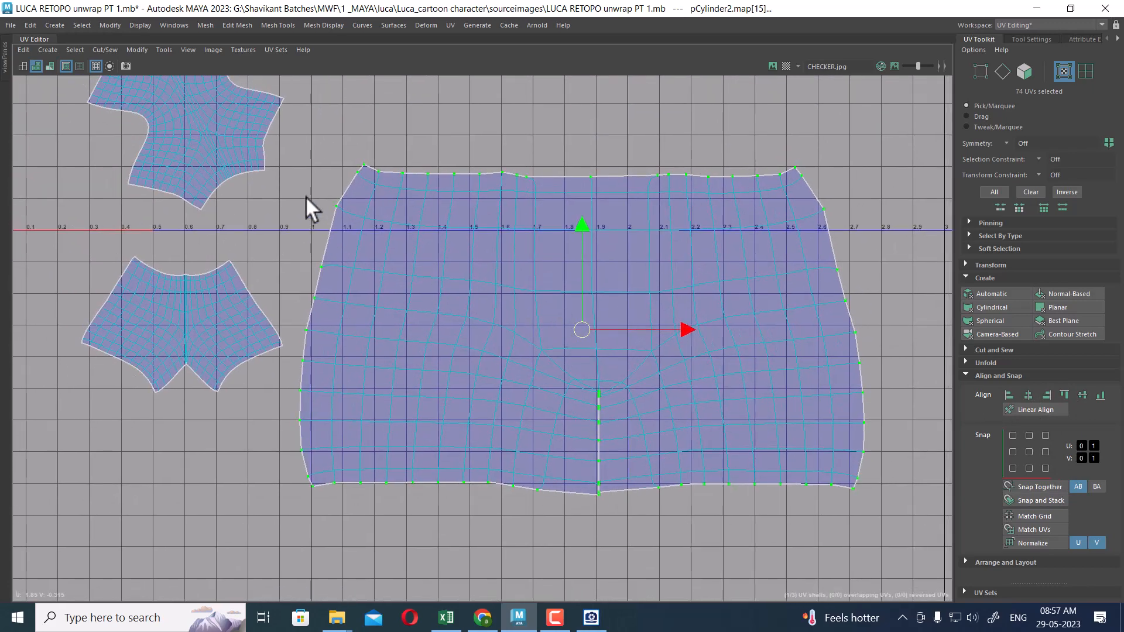
drag(299, 189, 923, 611)
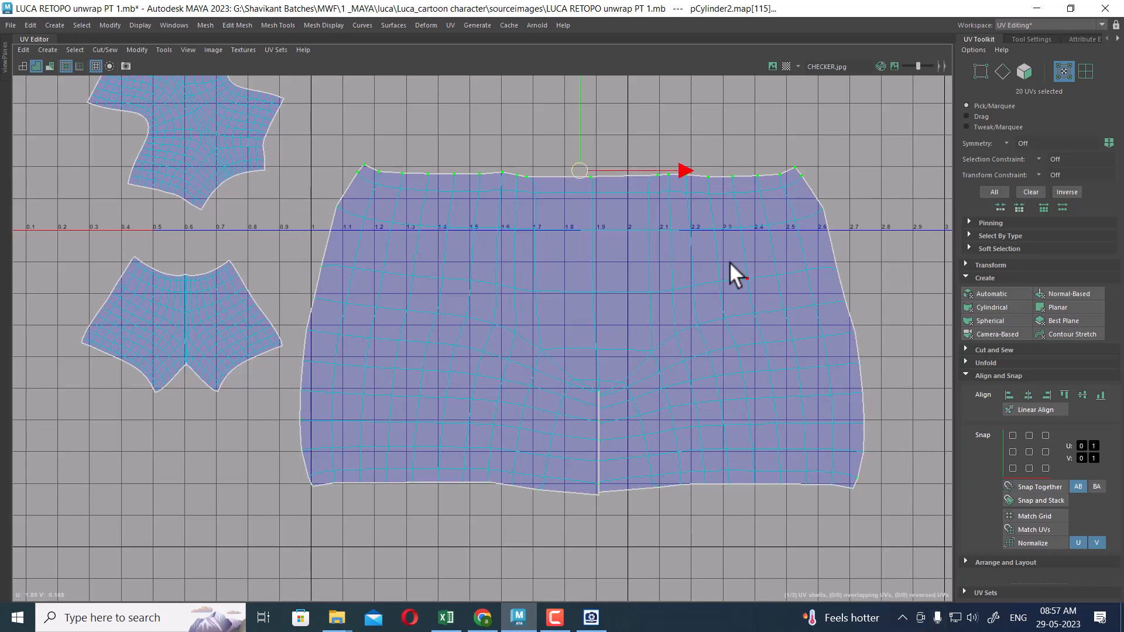
ctrl+drag(355, 170, 359, 176)
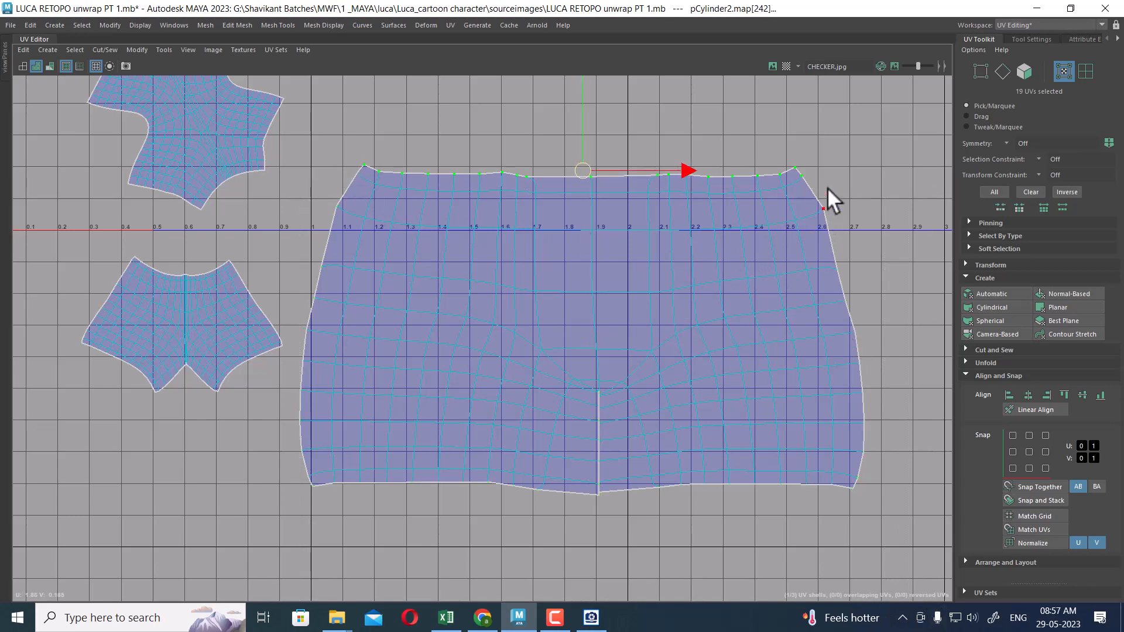
ctrl+drag(826, 187, 796, 170)
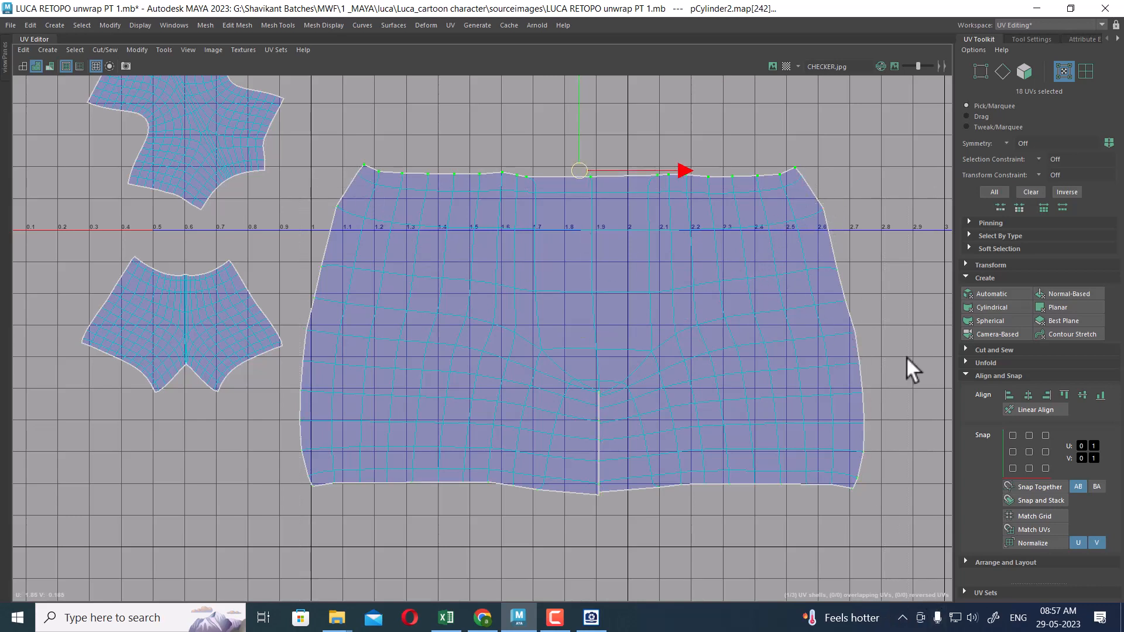
click(1064, 395)
Isolate the border UVs on the front shell's left side and align them to their minimum U position.
right_click(720, 237)
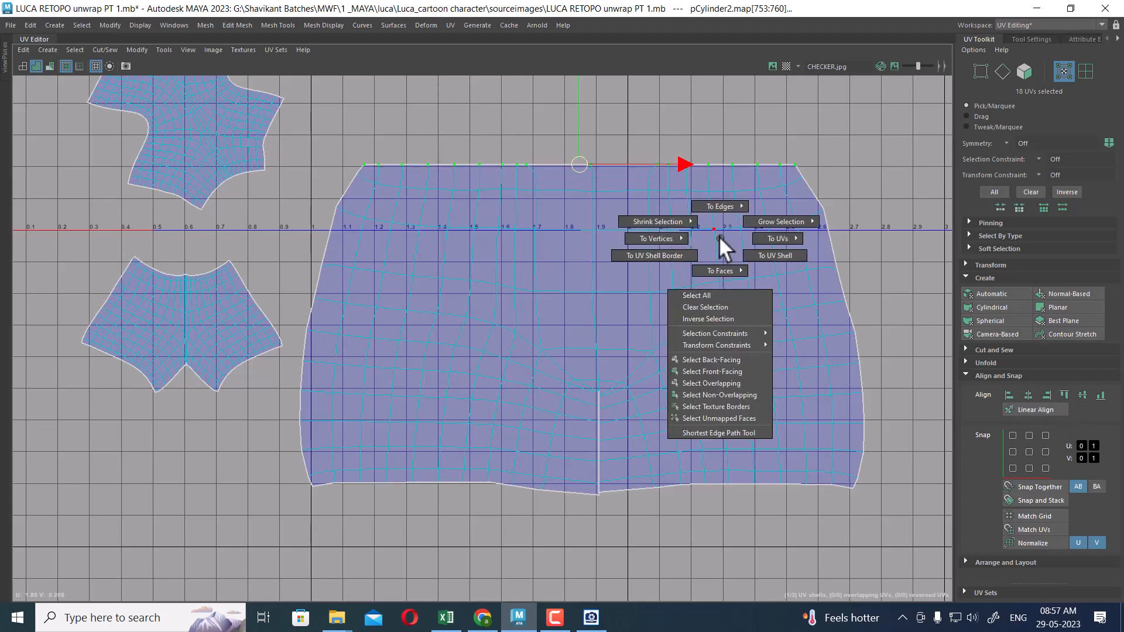
click(655, 256)
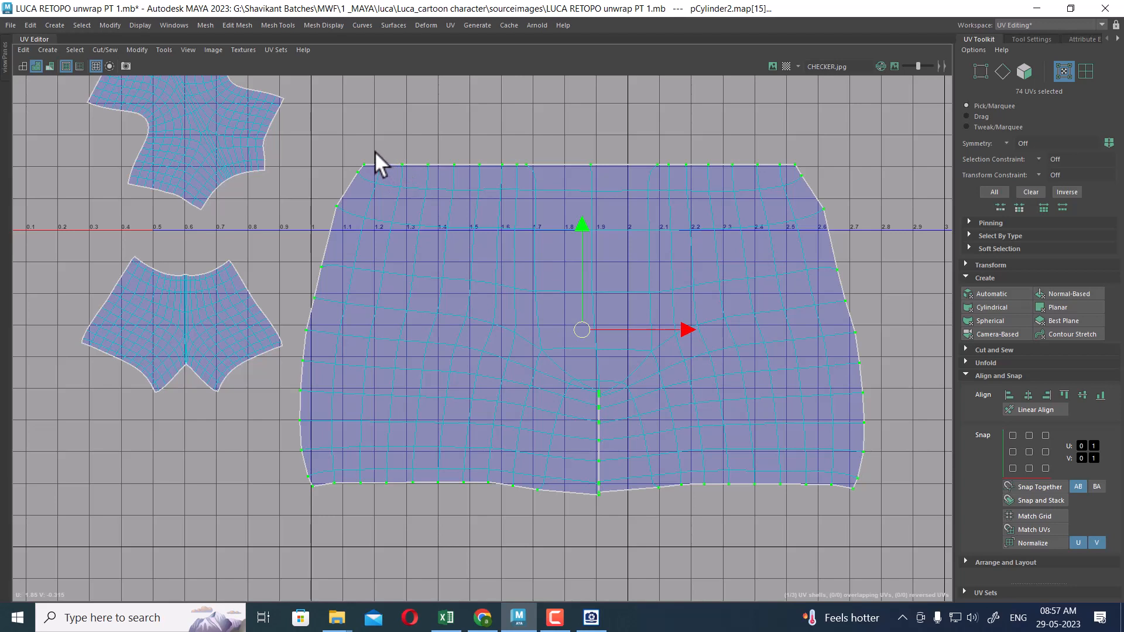
ctrl+drag(373, 150, 909, 546)
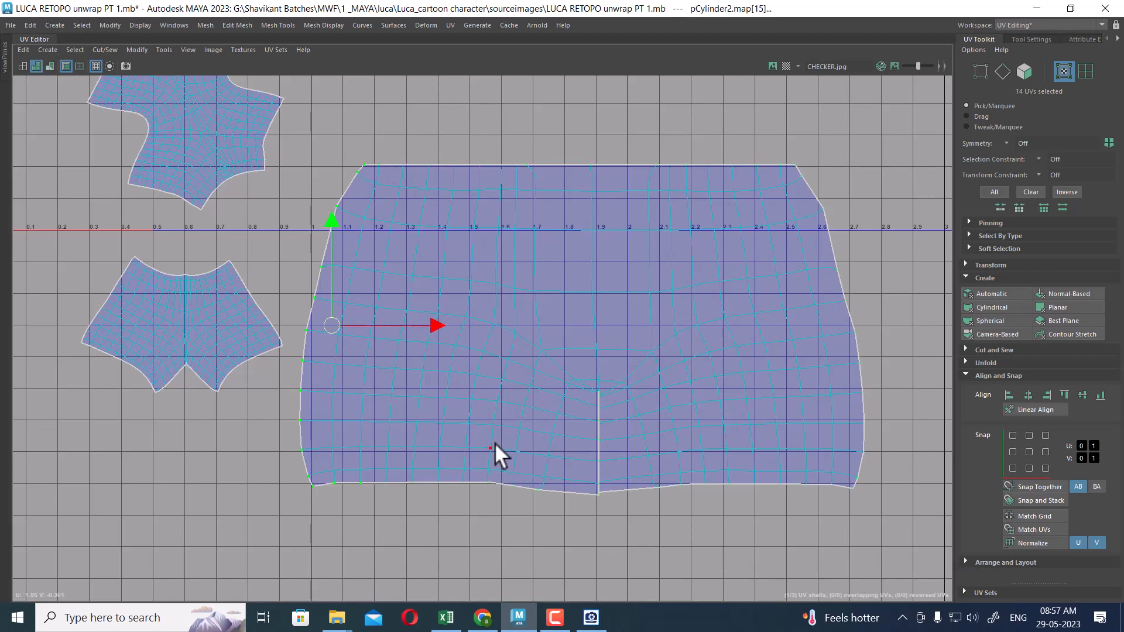
ctrl+drag(441, 420, 320, 515)
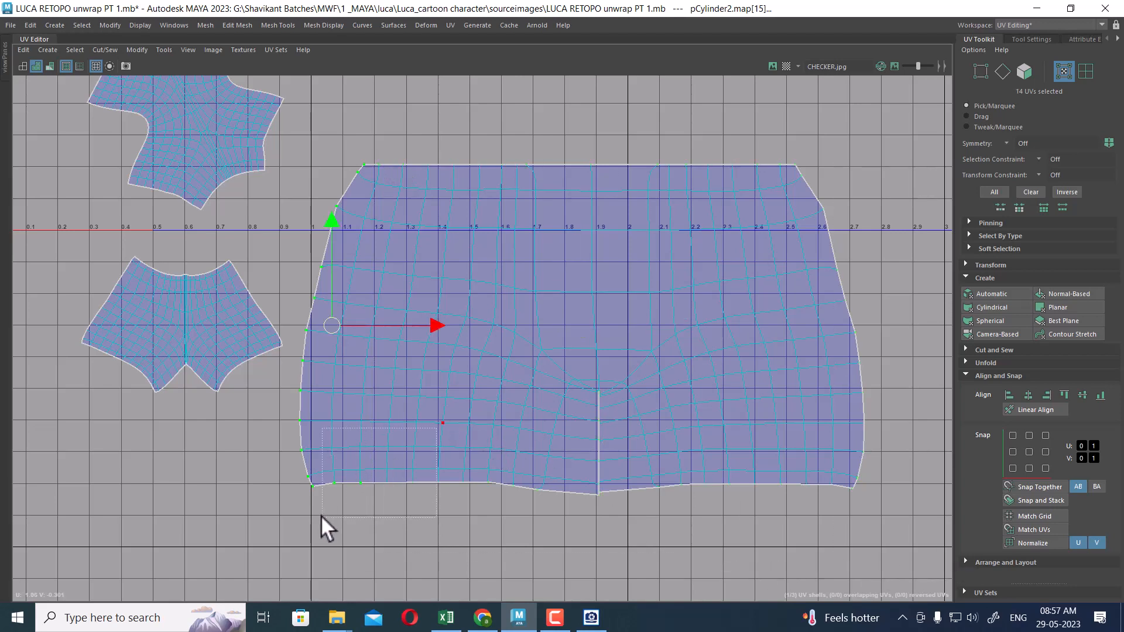
click(1008, 395)
Isolate the border UVs on the front shell's right side and align them to their maximum U position.
ctrl+right_drag(623, 252, 331, 384)
drag(264, 146, 560, 588)
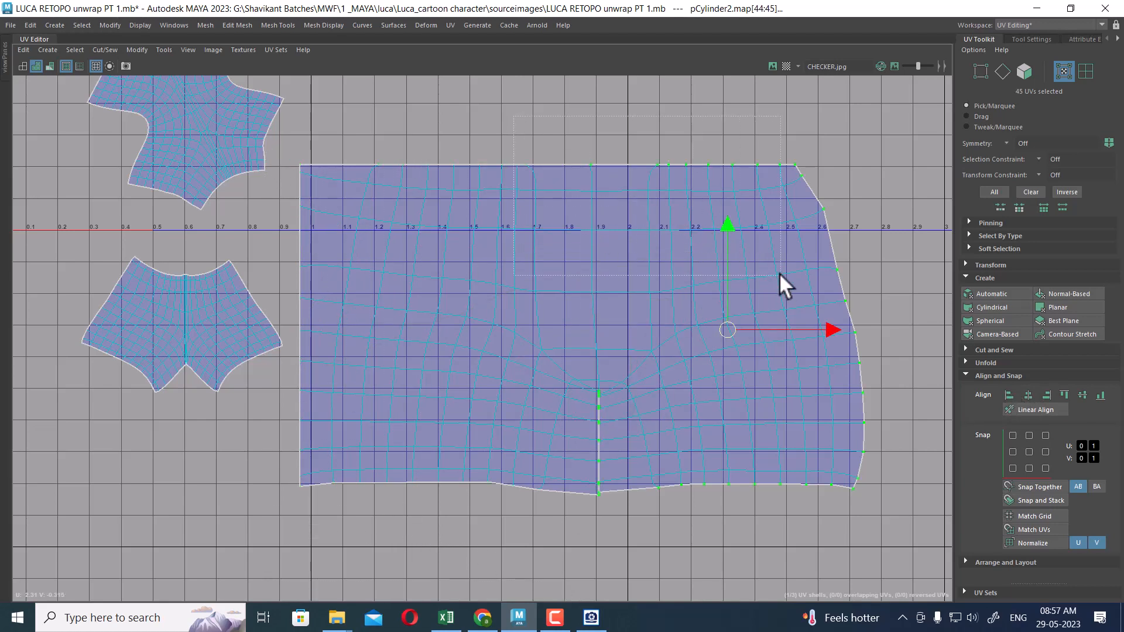
ctrl+drag(521, 299, 838, 546)
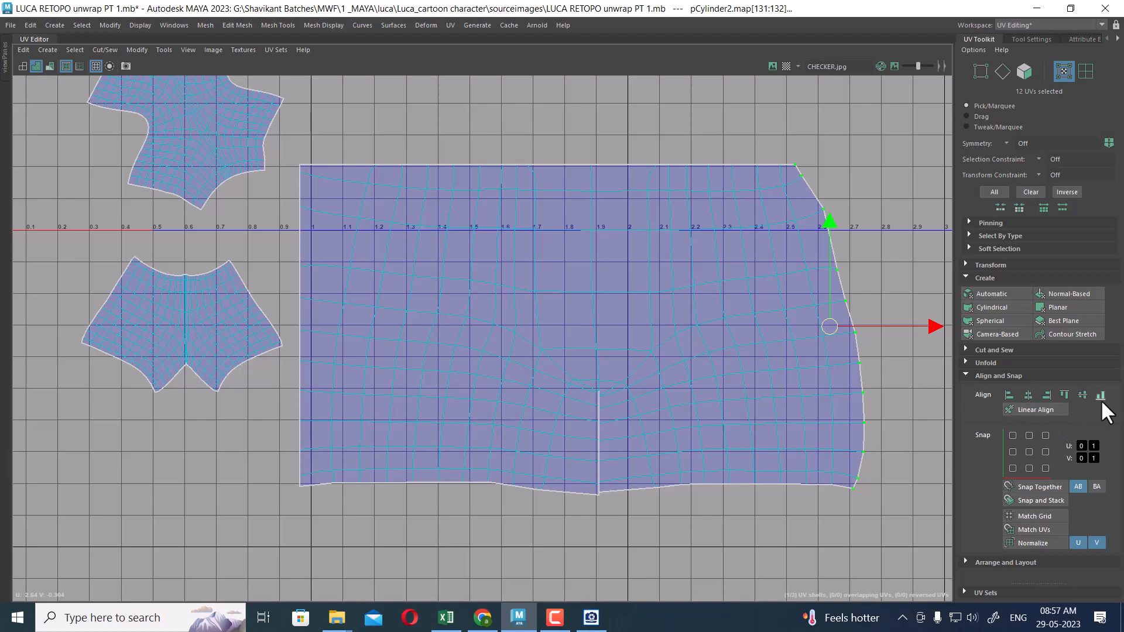
click(1047, 395)
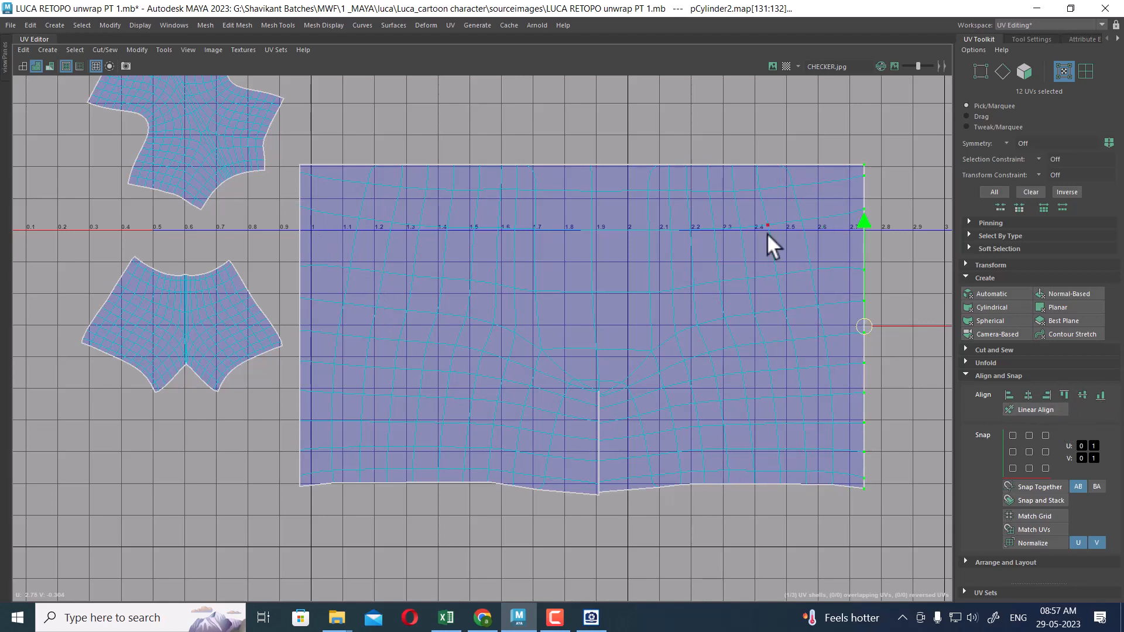
Isolate the hem UVs of the front shell's border and align them to their lowest V position.
ctrl+right_drag(617, 325, 554, 328)
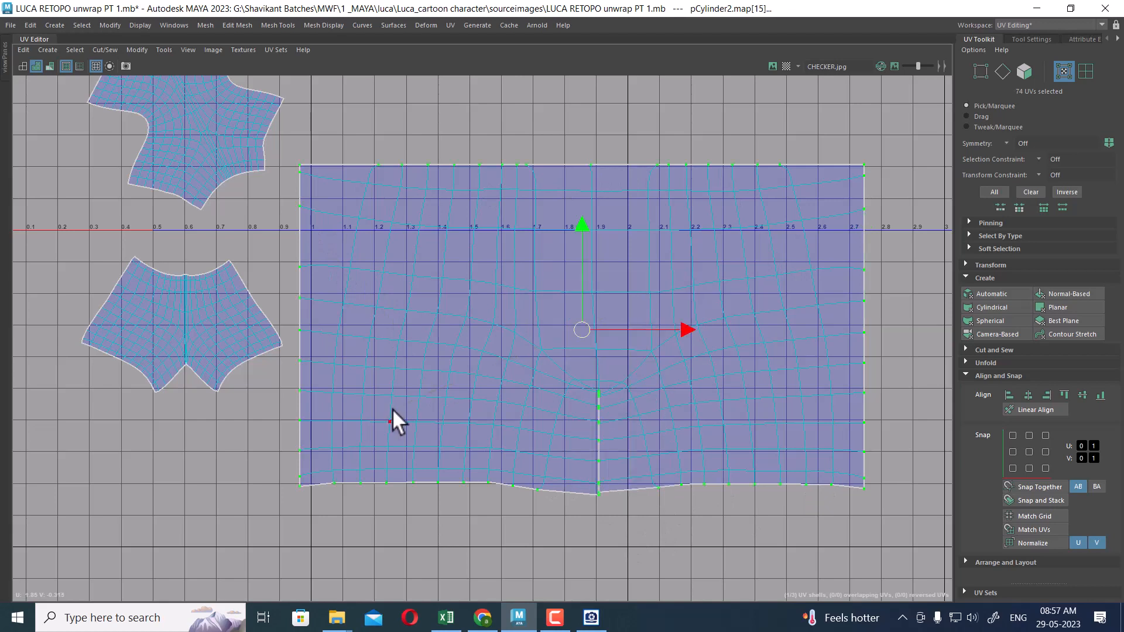
ctrl+drag(276, 138, 920, 461)
ctrl+drag(278, 444, 323, 479)
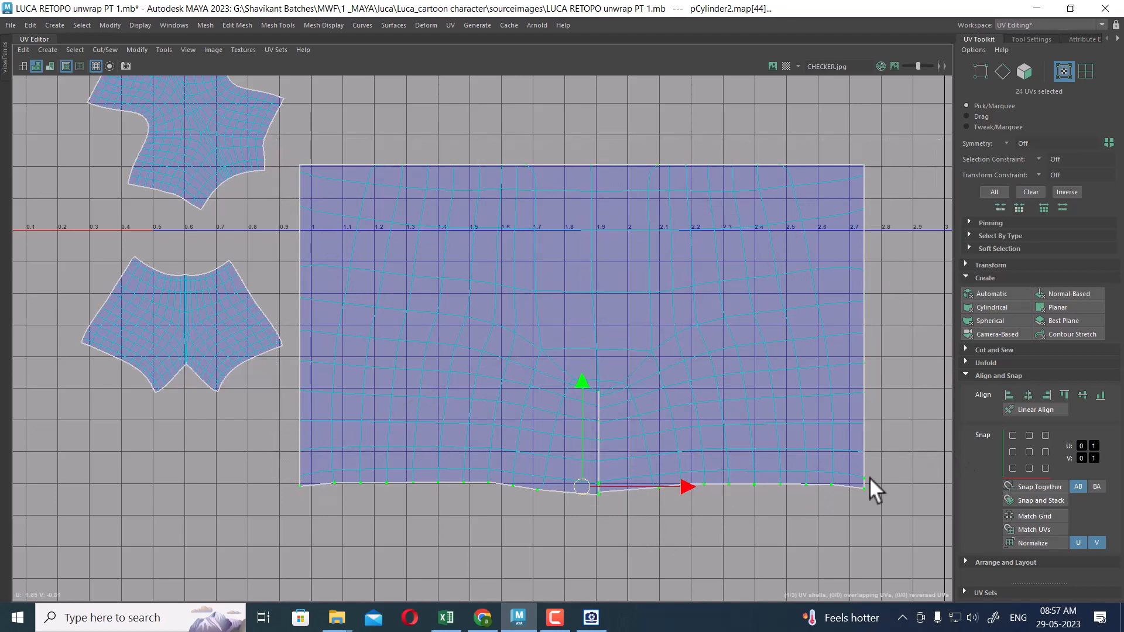
ctrl+drag(851, 482, 849, 476)
click(1101, 396)
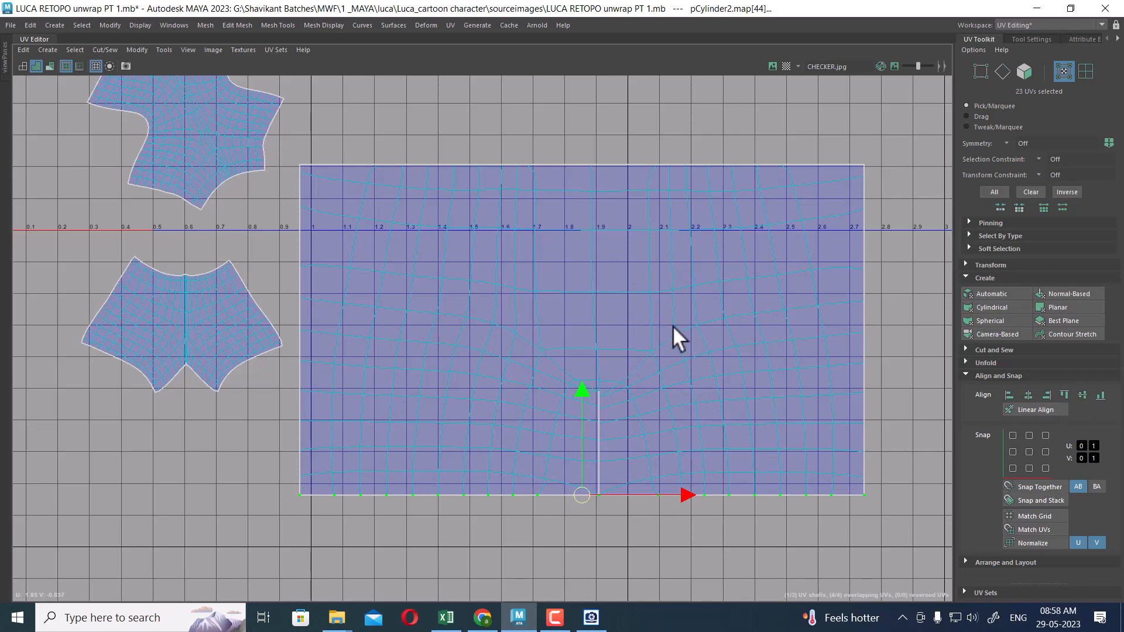
Select only the front shell's interior UVs, leaving out the rectangular border, and unfold them to relax the inner grid.
mouse_move(649, 316)
alt+right_down()
mouse_move(637, 281)
mouse_move(635, 305)
alt+right_up()
alt+middle_drag(635, 304, 613, 268)
alt+right_drag(613, 267, 597, 227)
ctrl+right_drag(503, 258, 471, 281)
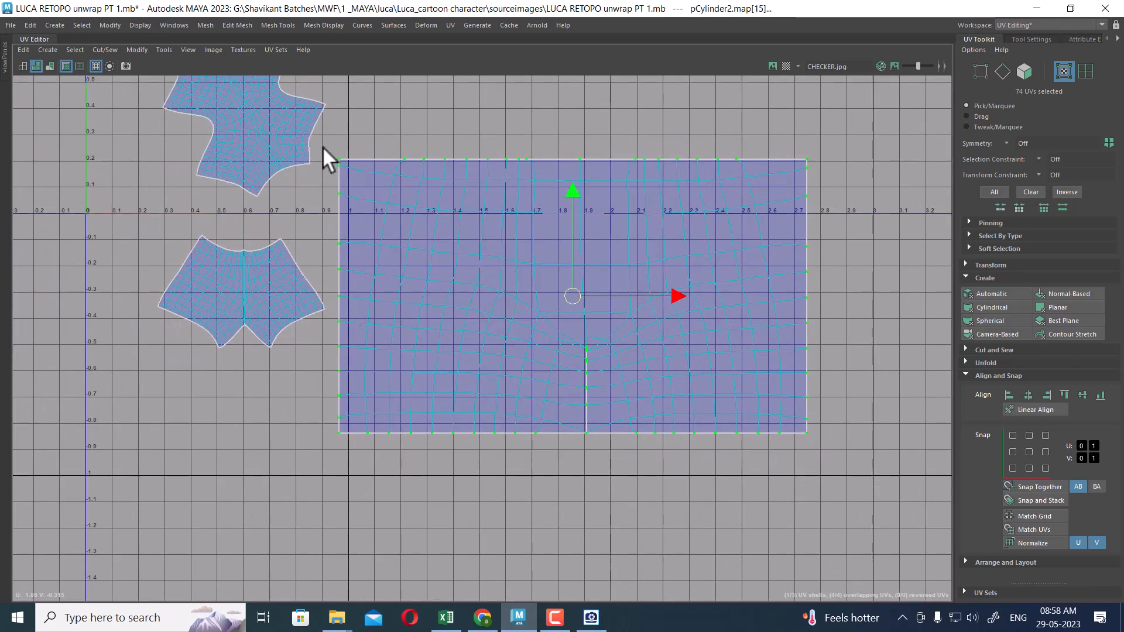
shift+drag(358, 194, 855, 499)
shift+right_drag(729, 201, 545, 229)
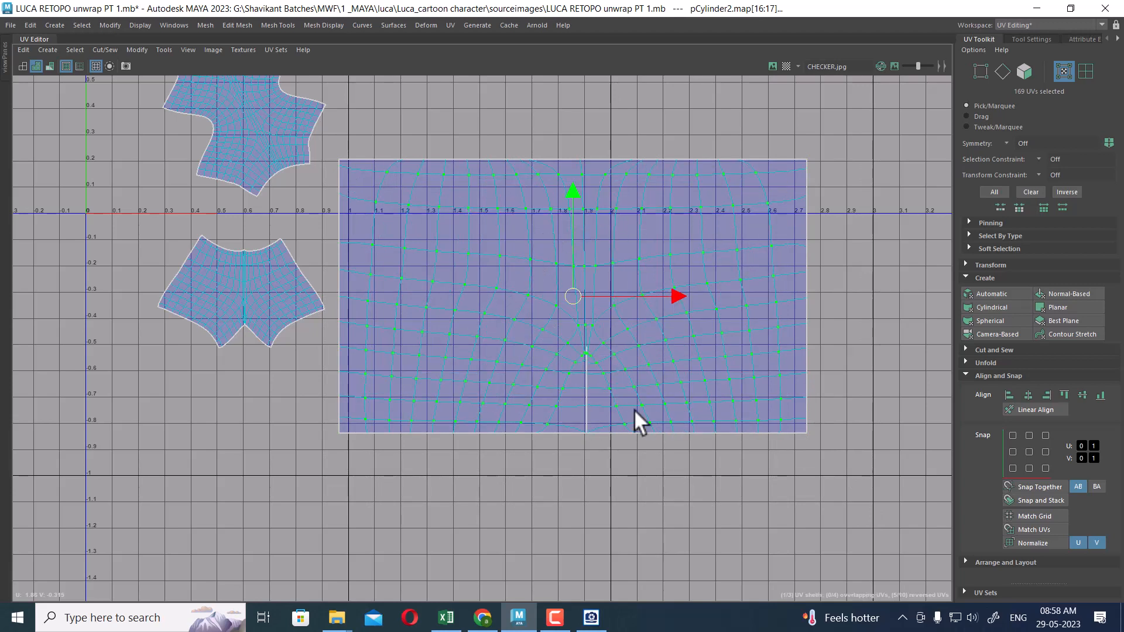
Even out the waist UVs horizontally and the side UVs vertically on the rectangular shell, keeping the corners in place and both sides straight.
drag(384, 145, 754, 162)
shift+right_drag(723, 201, 532, 171)
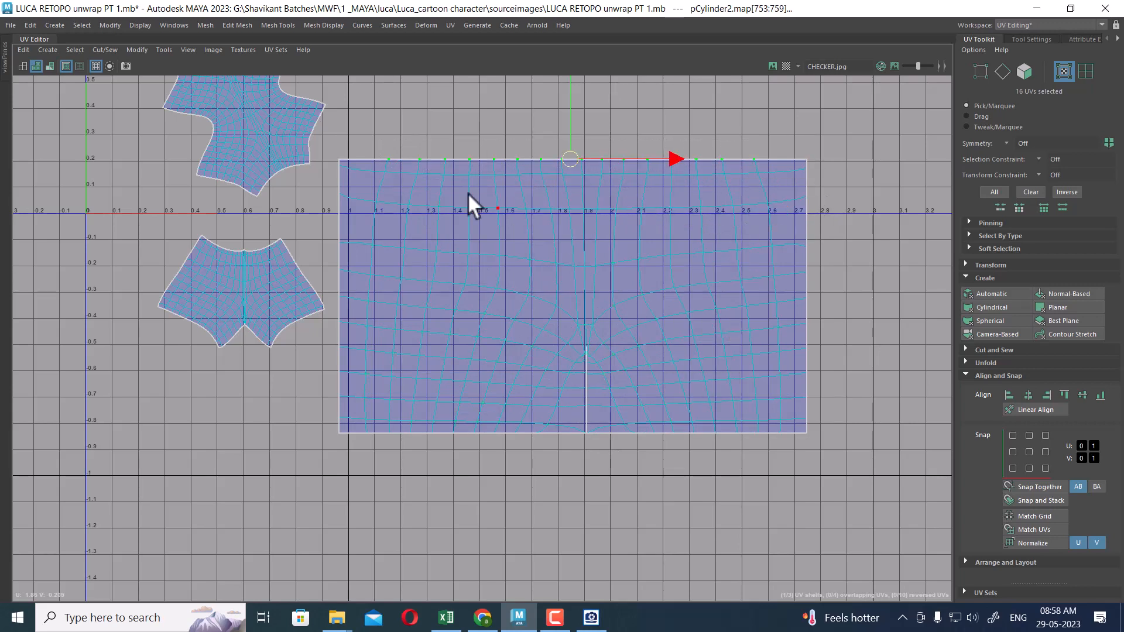
drag(350, 198, 347, 420)
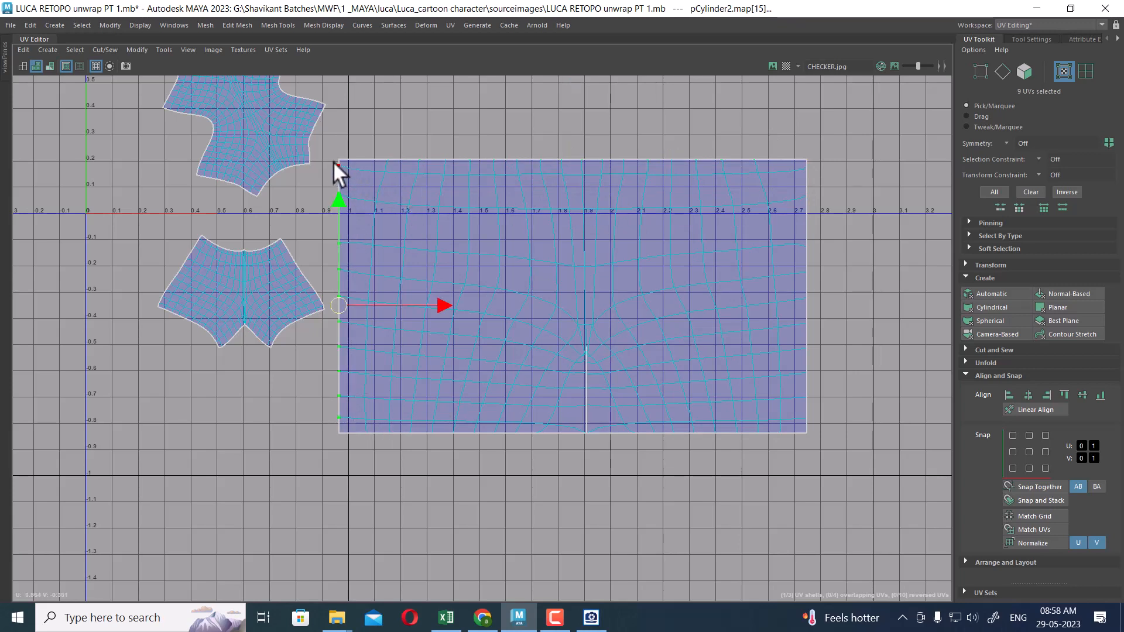
drag(350, 419, 351, 420)
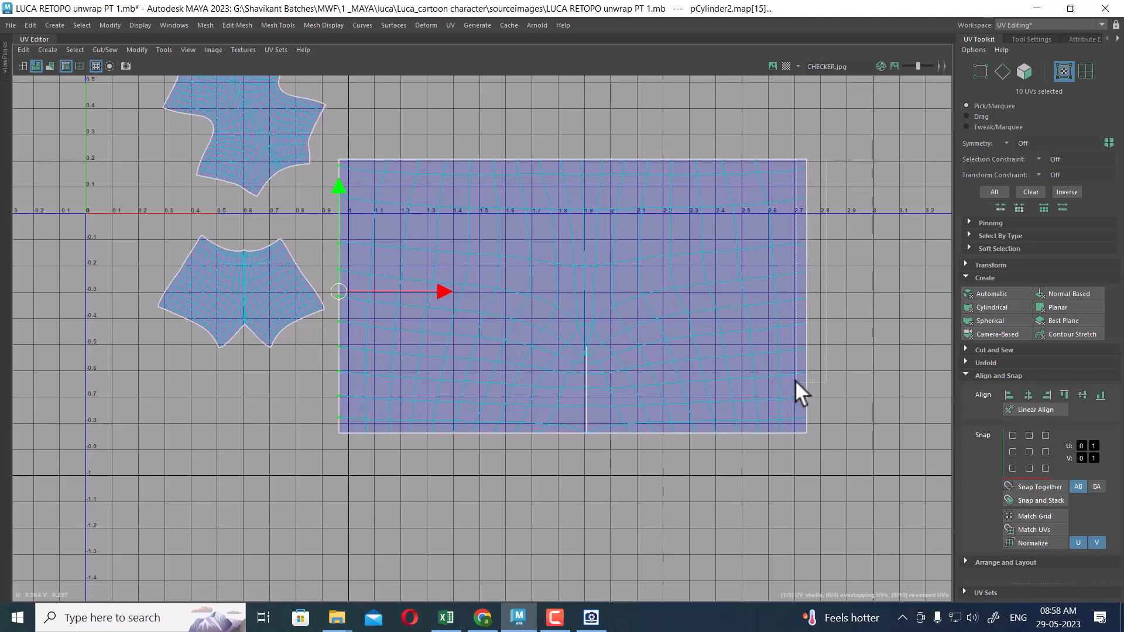
shift+drag(794, 380, 789, 420)
shift+right_drag(677, 211, 532, 182)
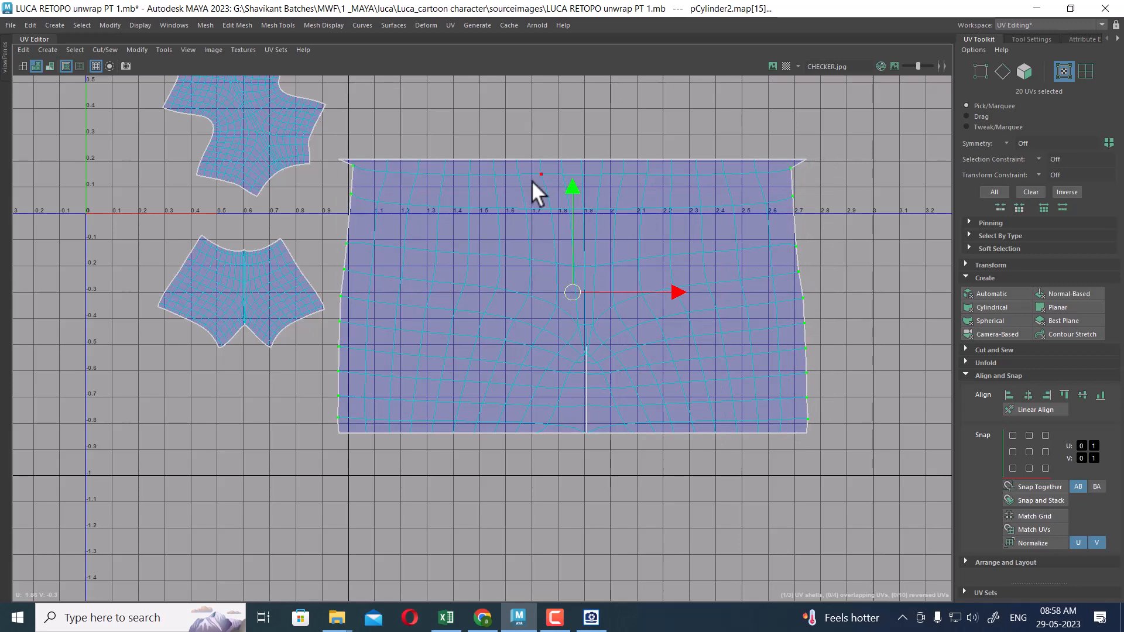
key(ctrl+z)
shift+right_drag(643, 234, 498, 249)
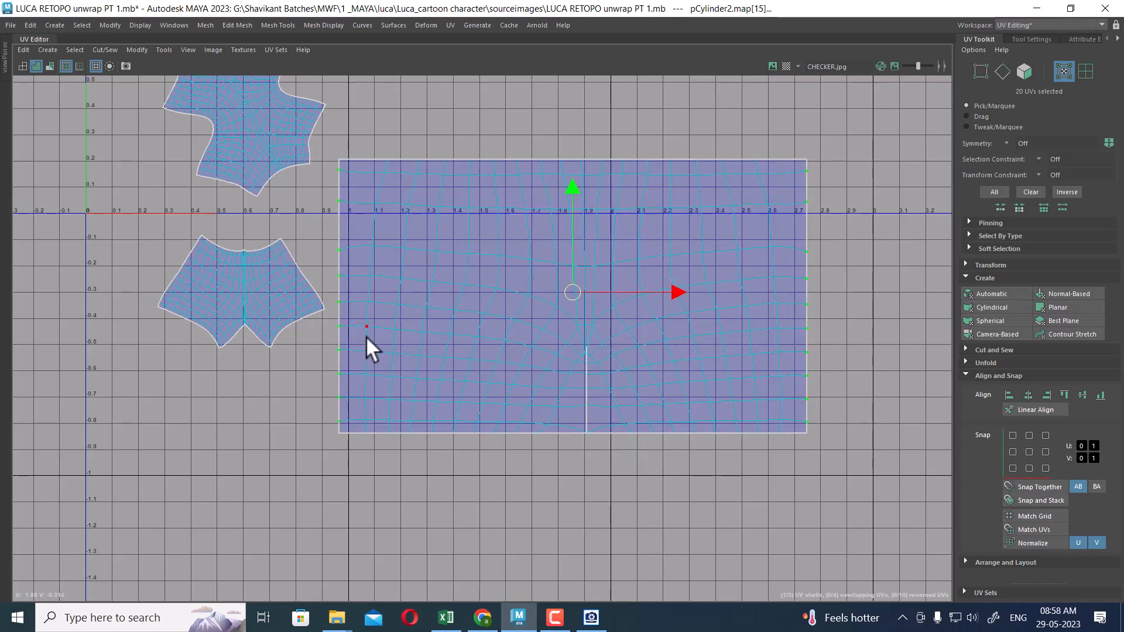
Select the hem UVs between the rectangular shell's bottom corners and even out their spacing along the straight edge.
alt+middle_drag(584, 364, 626, 258)
alt+right_drag(626, 258, 790, 387)
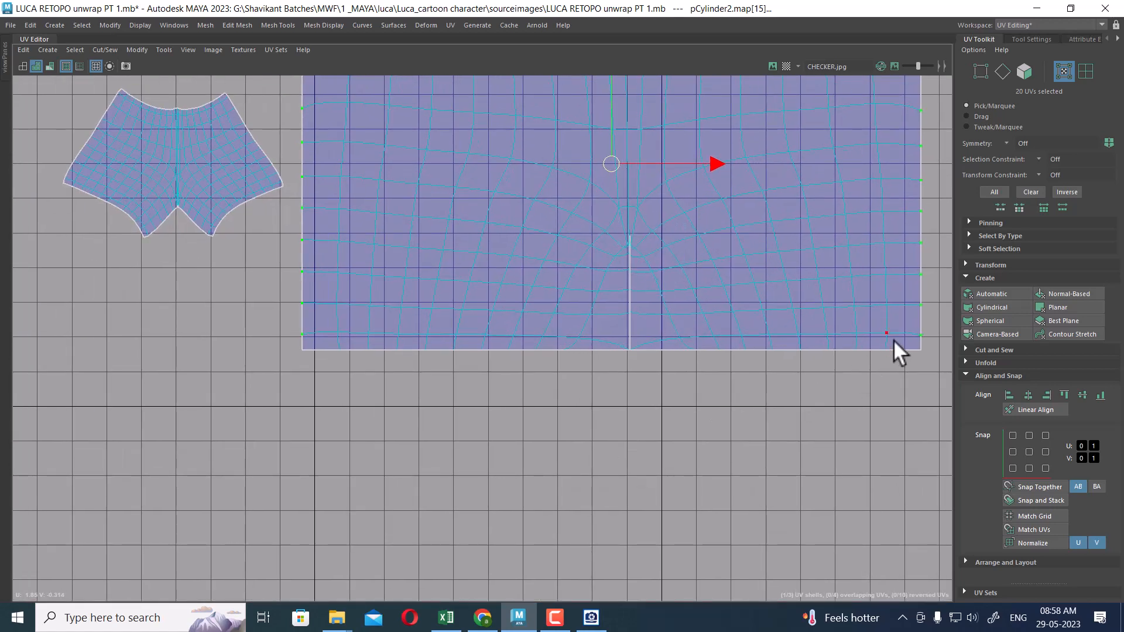
drag(893, 340, 316, 393)
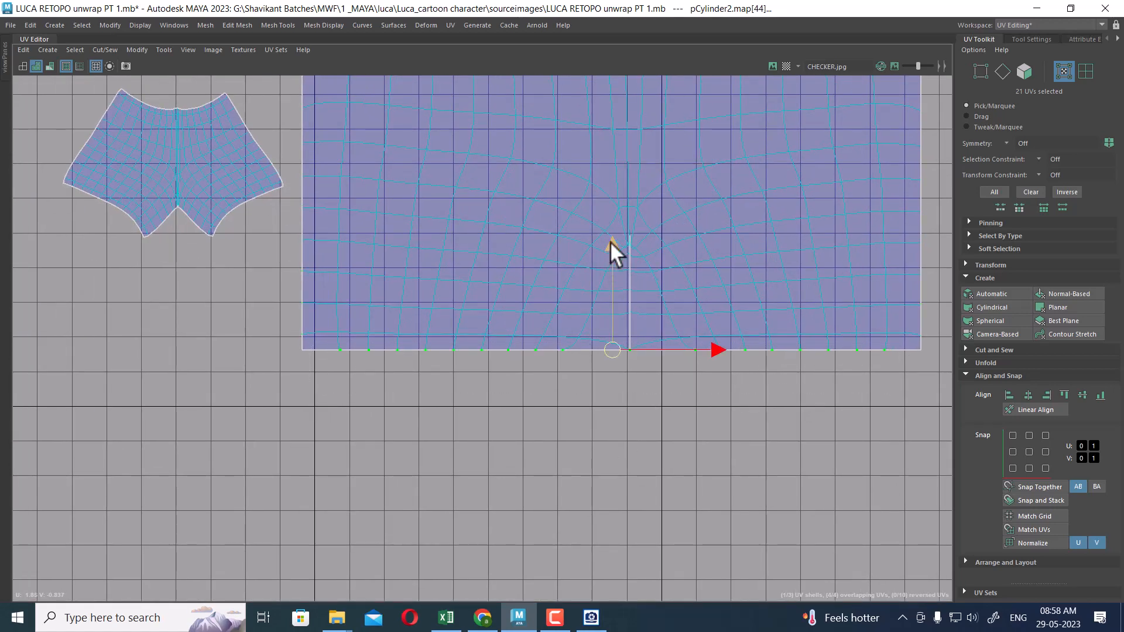
shift+right_drag(684, 249, 542, 230)
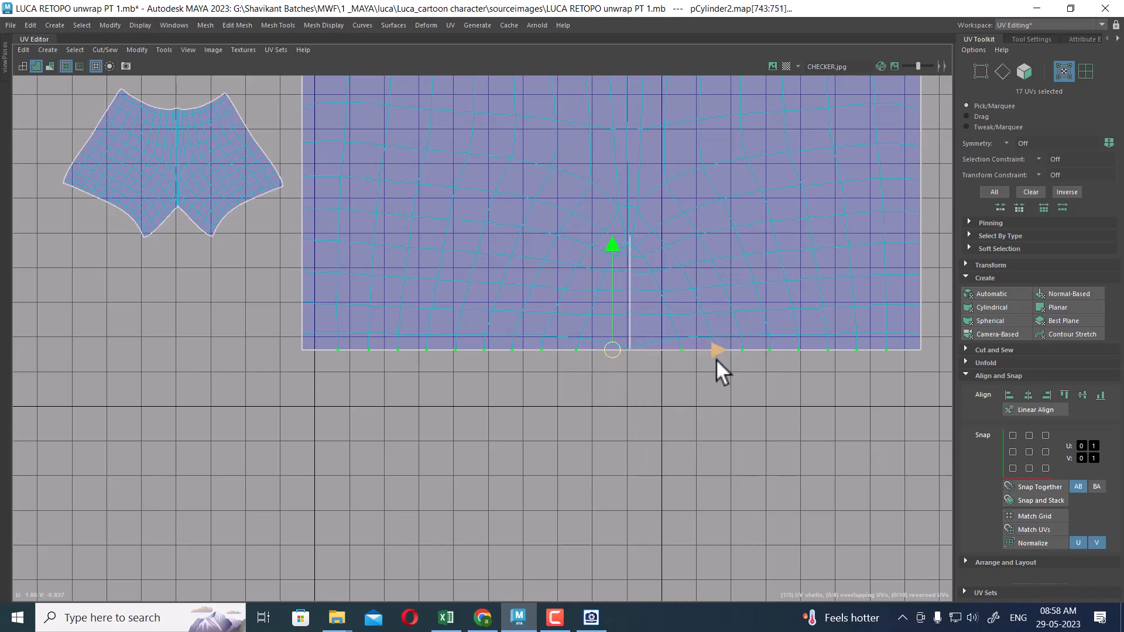
Examine the checker texture on the shorts in the 3D view, especially around the crotch and legs.
scroll(715, 359, down, 5)
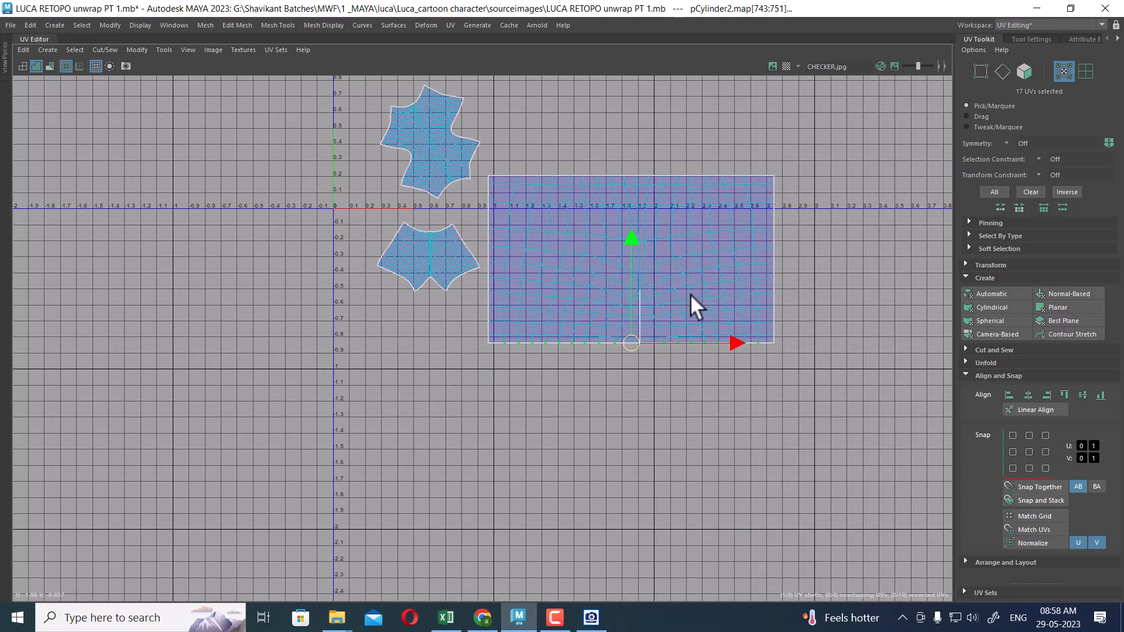
key(ctrl+space)
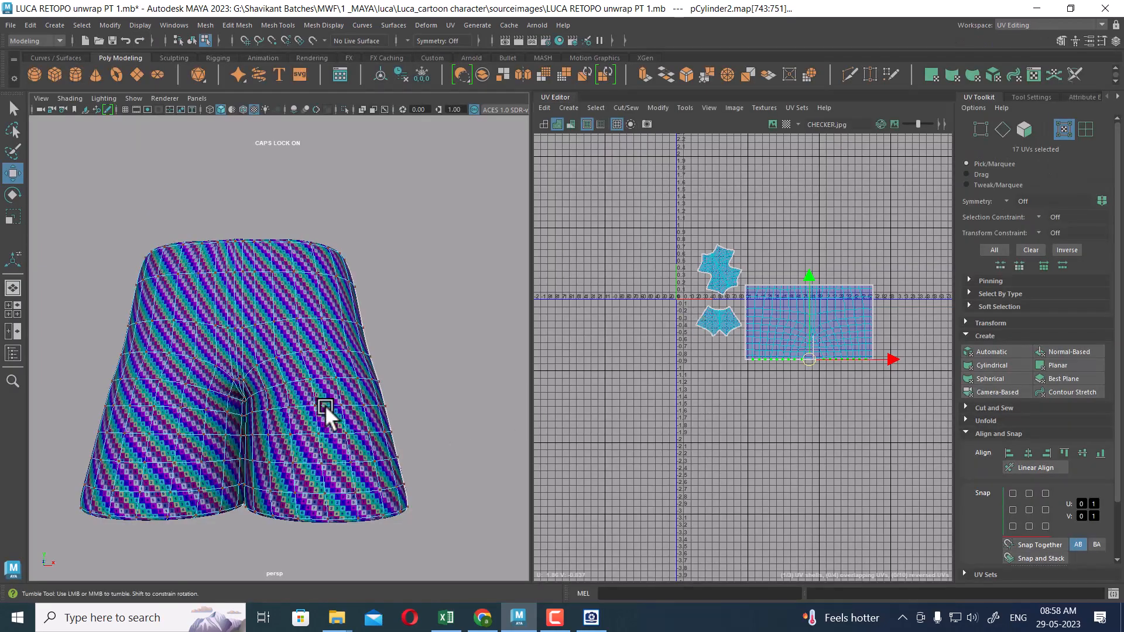
scroll(352, 408, up, 8)
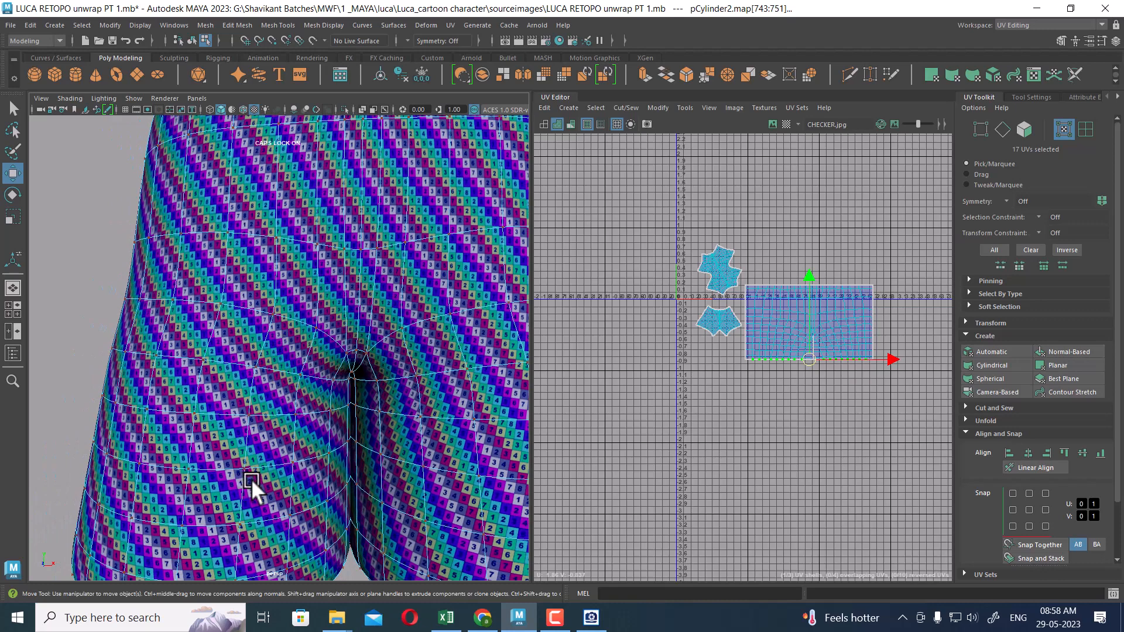
scroll(858, 421, up, 6)
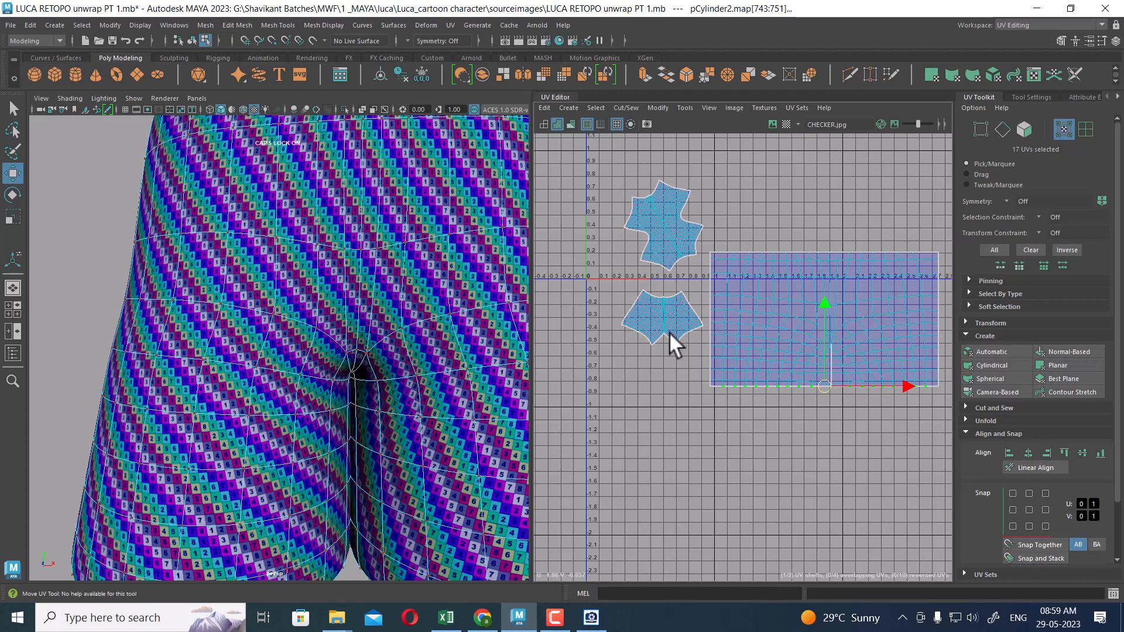
Select all UVs of the small shorts-shaped shell beside the rectangular one in the enlarged UV layout.
scroll(758, 353, up, 2)
alt+middle_drag(757, 353, 763, 323)
key(ctrl+space)
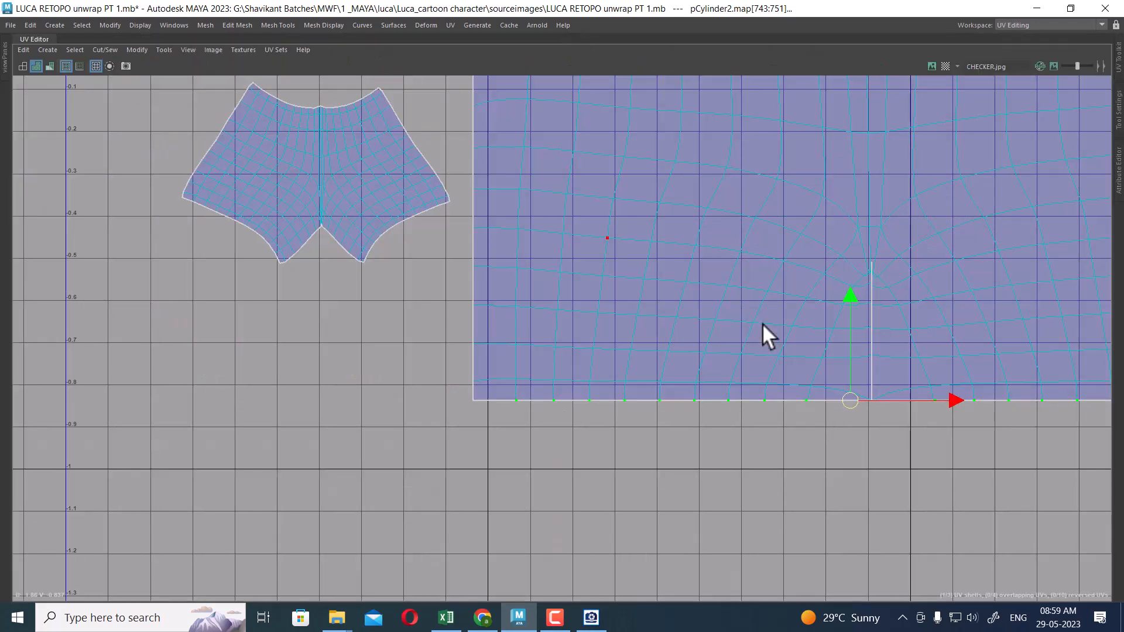
scroll(687, 409, down, 2)
right_drag(599, 296, 721, 259)
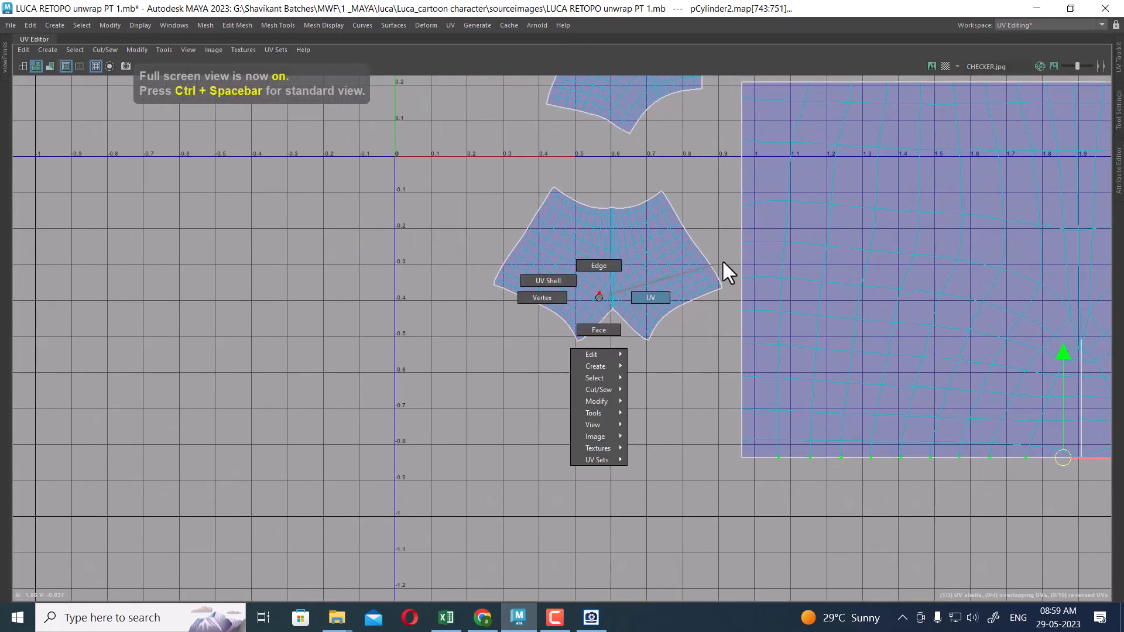
drag(612, 284, 563, 349)
ctrl+right_drag(545, 336, 597, 352)
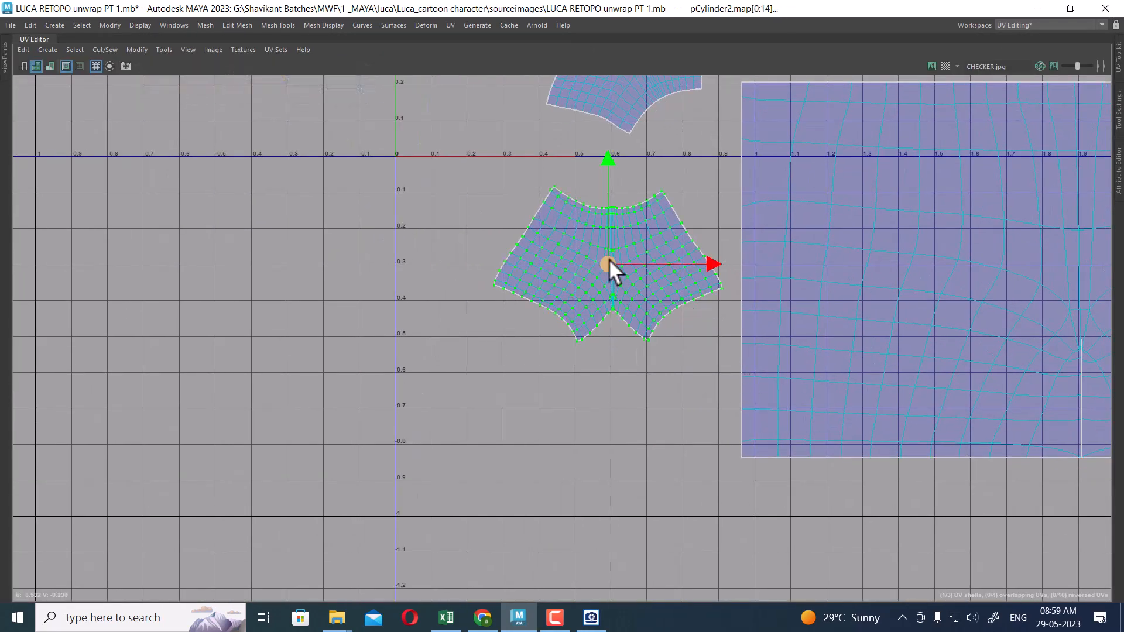
Move the small shorts-shaped shell away from the rectangular one and check its checker texture on the shorts.
drag(609, 259, 490, 260)
mouse_move(505, 280)
alt+right_down()
mouse_move(549, 300)
mouse_move(518, 289)
alt+right_up()
alt+middle_drag(518, 289, 561, 303)
alt+right_drag(781, 249, 765, 384)
key(ctrl+space)
alt+drag(334, 357, 451, 359)
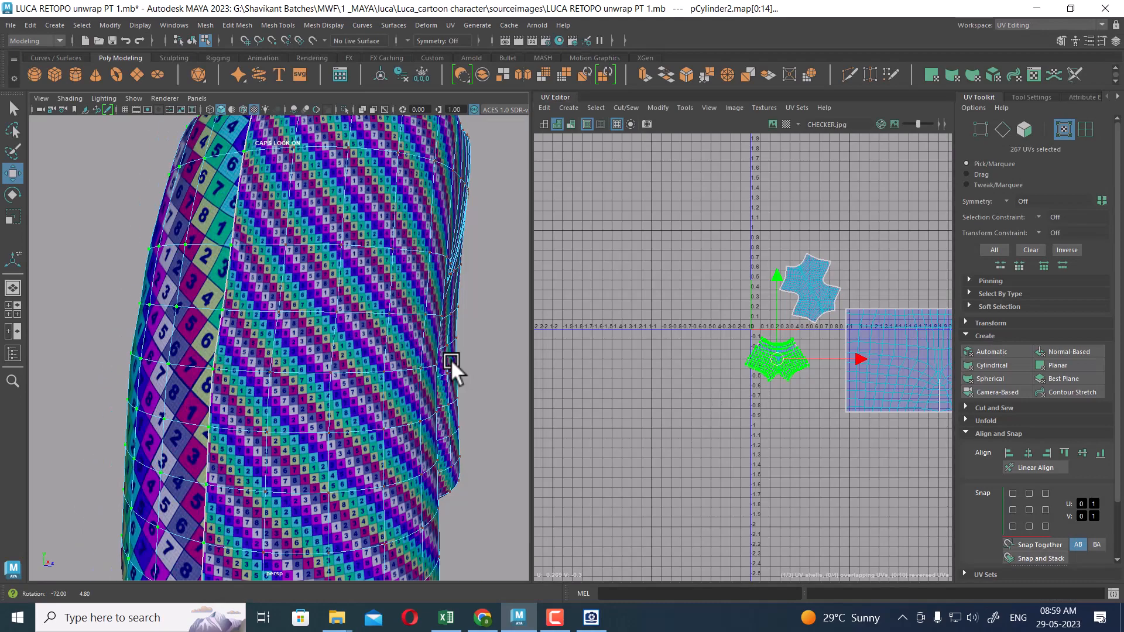
alt+right_drag(450, 359, 389, 345)
alt+drag(389, 346, 404, 357)
alt+right_drag(404, 357, 410, 403)
alt+drag(411, 402, 428, 398)
alt+right_drag(793, 346, 868, 449)
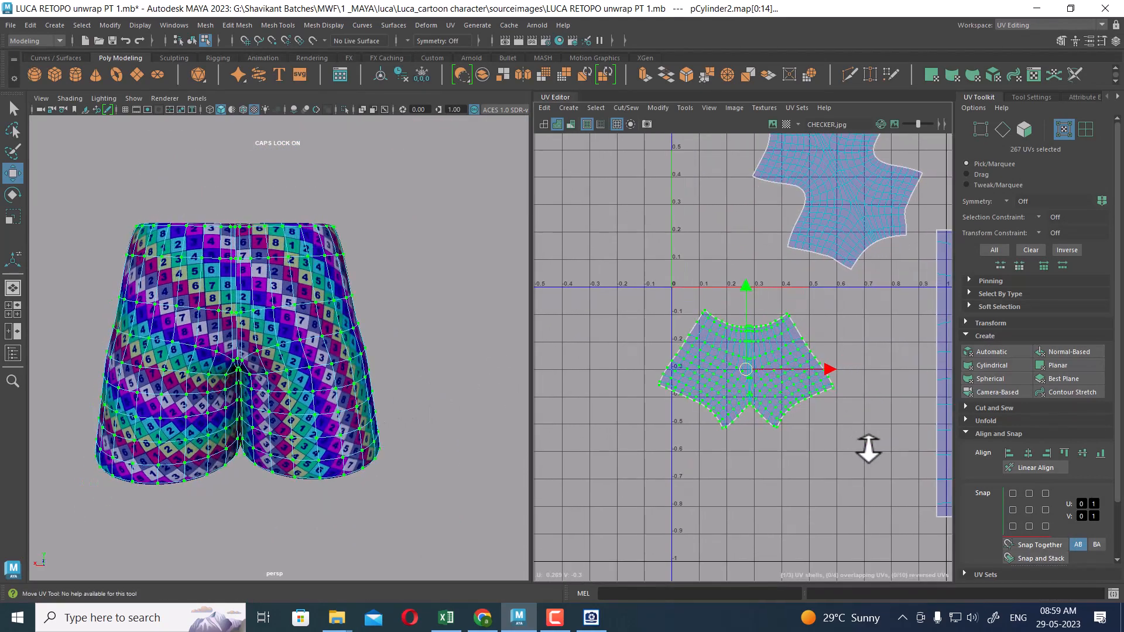
Select the faces of the shorts-shaped shell and apply planar mapping projected from the Z axis.
right_drag(731, 365, 718, 403)
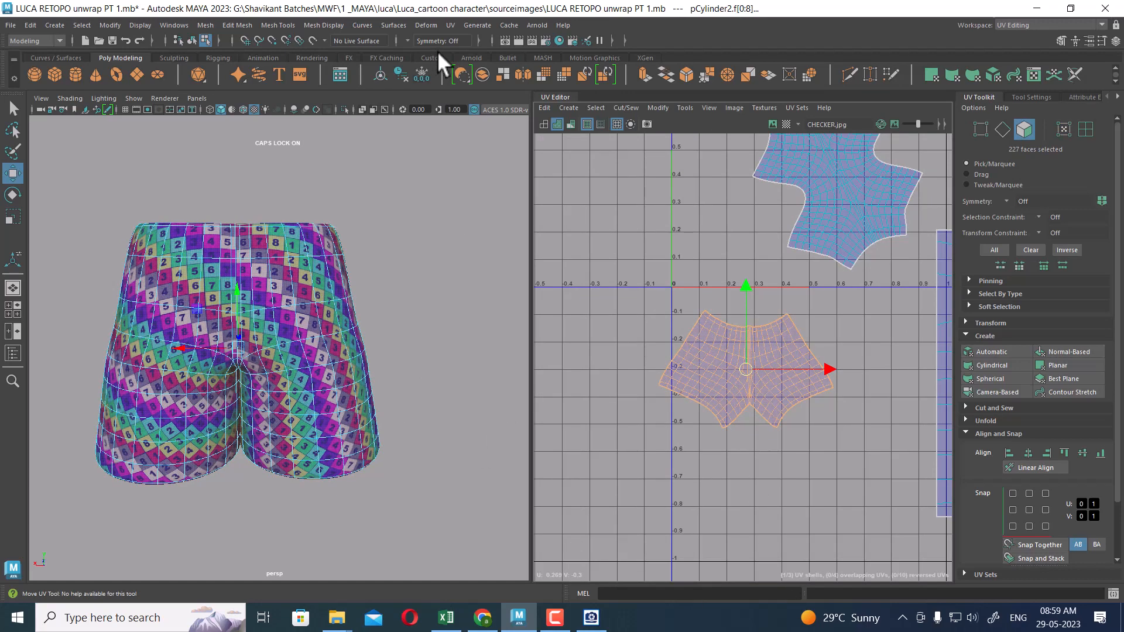
click(456, 25)
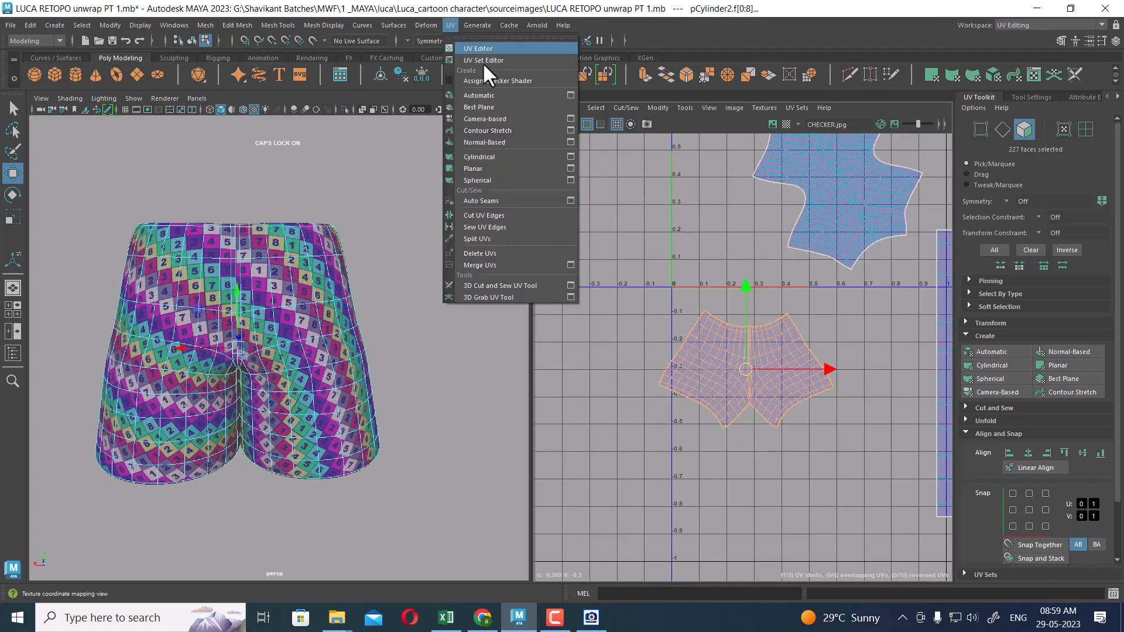
click(570, 168)
click(924, 388)
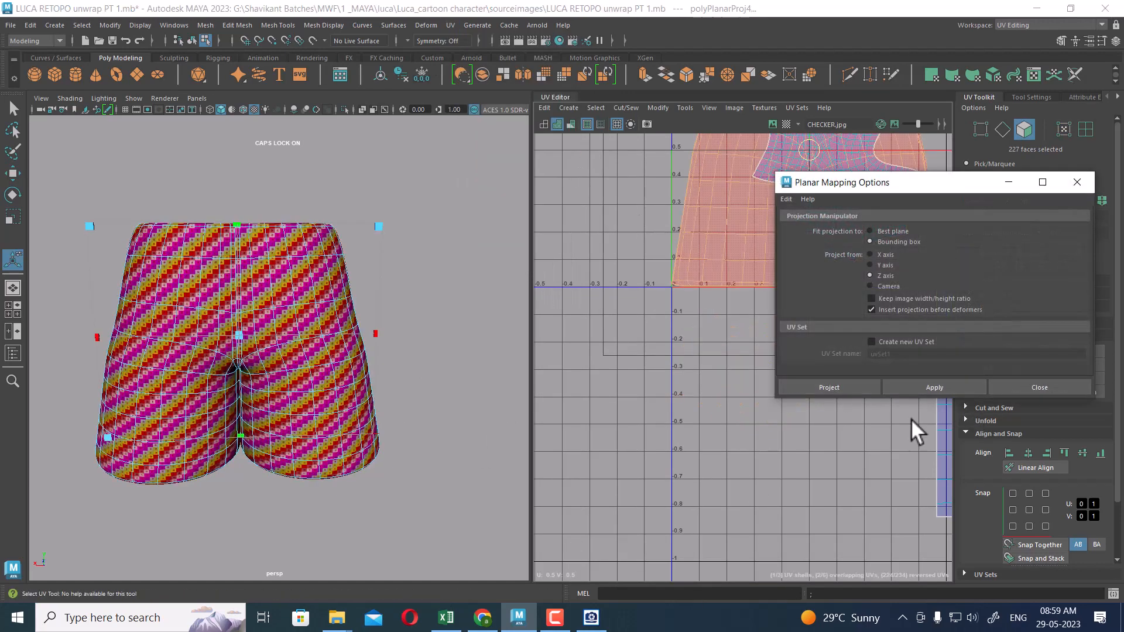
Try planar mapping the selected faces from the Y axis and from the X axis.
alt+middle_drag(720, 414, 747, 399)
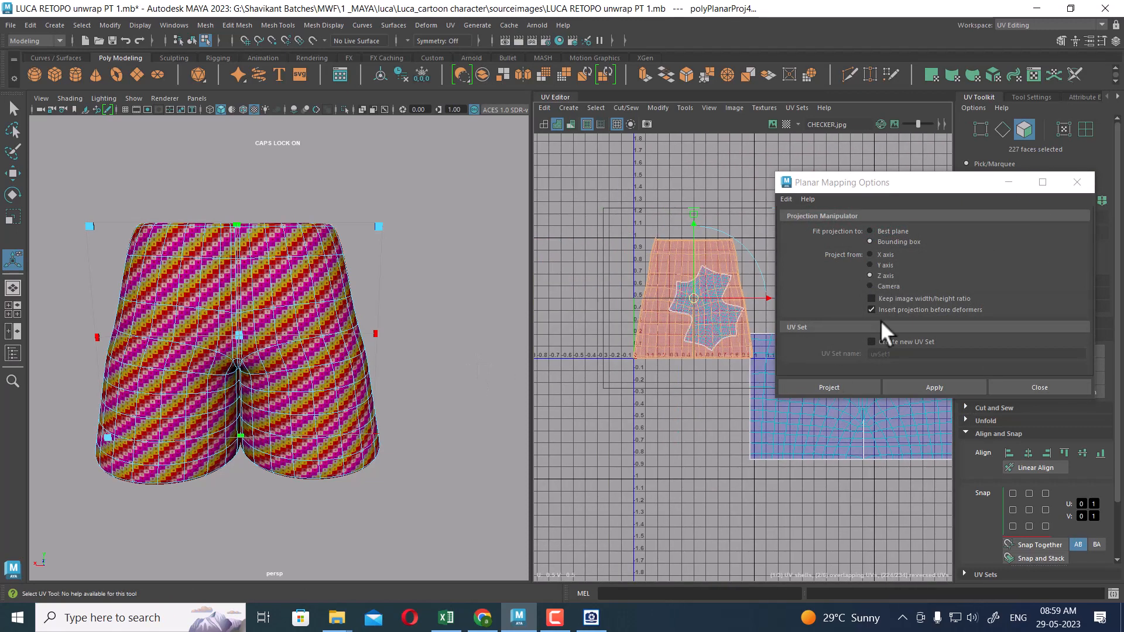
click(885, 264)
click(933, 386)
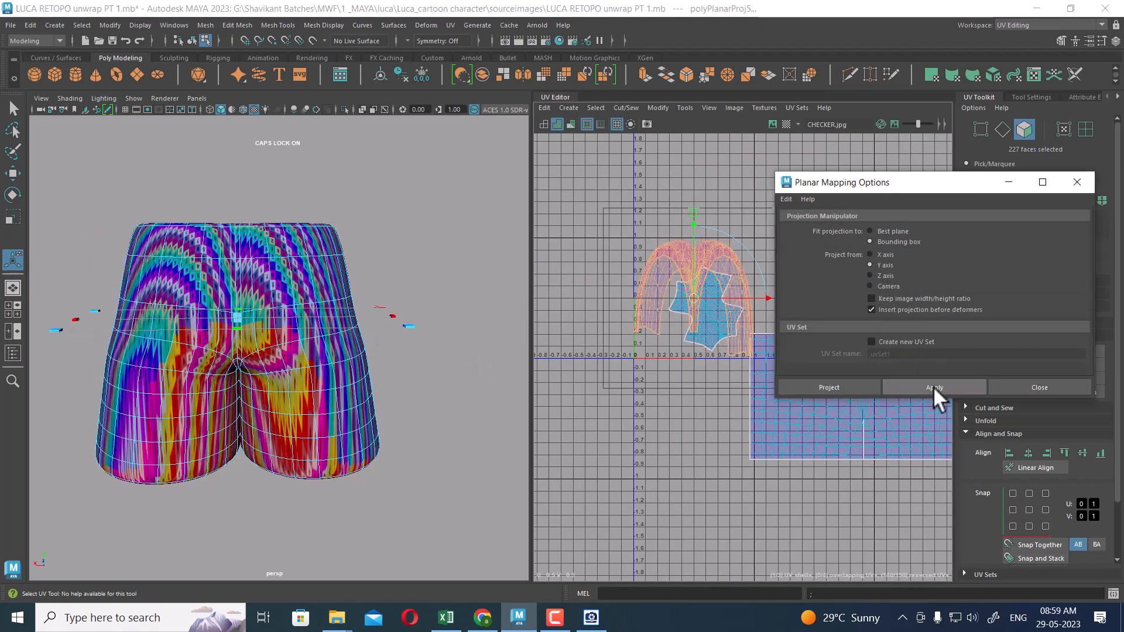
click(893, 254)
click(936, 384)
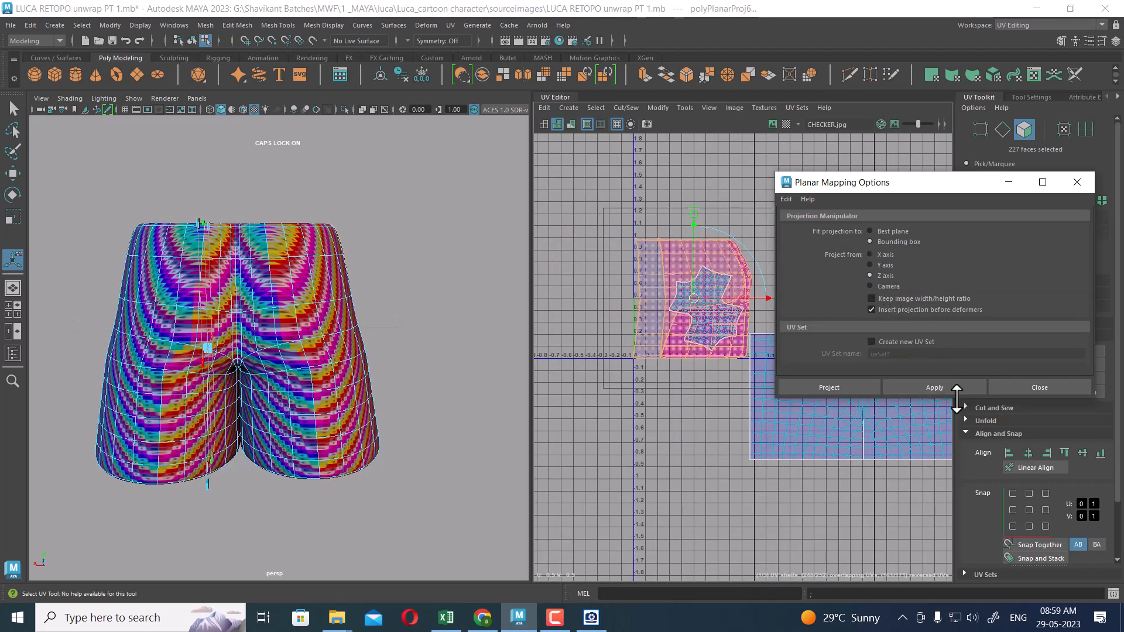
Apply the planar mapping from the Z axis again and close the mapping options.
click(950, 385)
scroll(662, 329, up, 3)
alt+drag(293, 373, 430, 369)
click(1066, 389)
scroll(666, 293, up, 2)
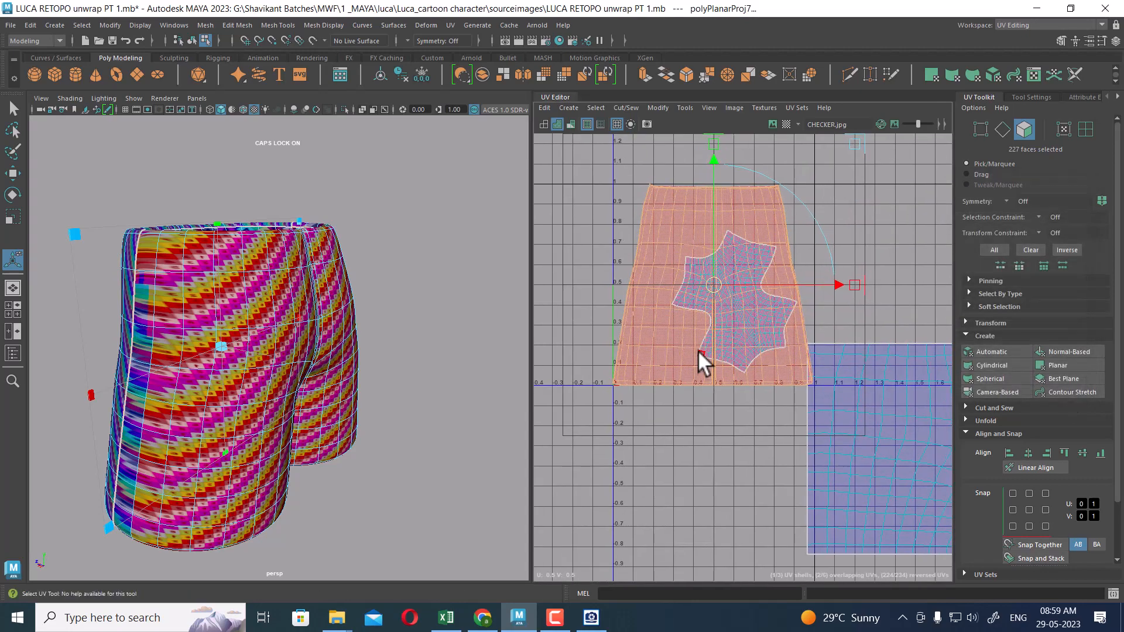
Move the newly projected shell down, clear of the star-shaped shell it overlaps.
key(w)
drag(714, 284, 665, 459)
alt+middle_drag(728, 411, 773, 333)
mouse_move(398, 363)
alt+mouse_down()
mouse_move(350, 413)
mouse_move(402, 371)
alt+mouse_up()
alt+middle_drag(707, 355, 750, 272)
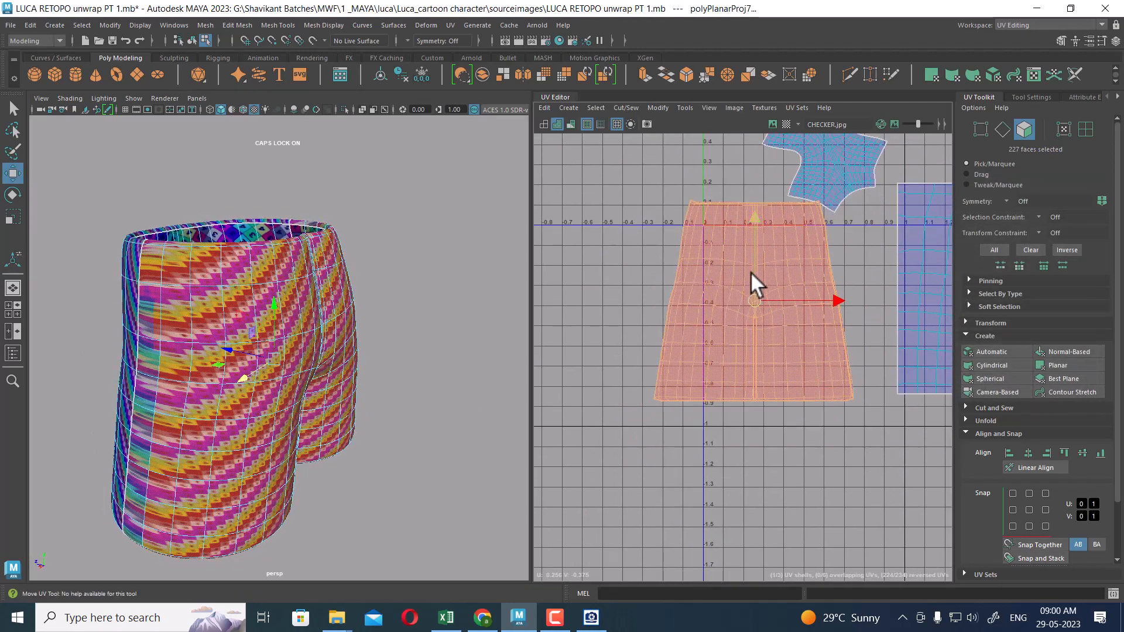
Select all UVs of the planar-mapped shell and flip them horizontally.
scroll(750, 272, up, 2)
right_drag(719, 349, 773, 351)
click(789, 422)
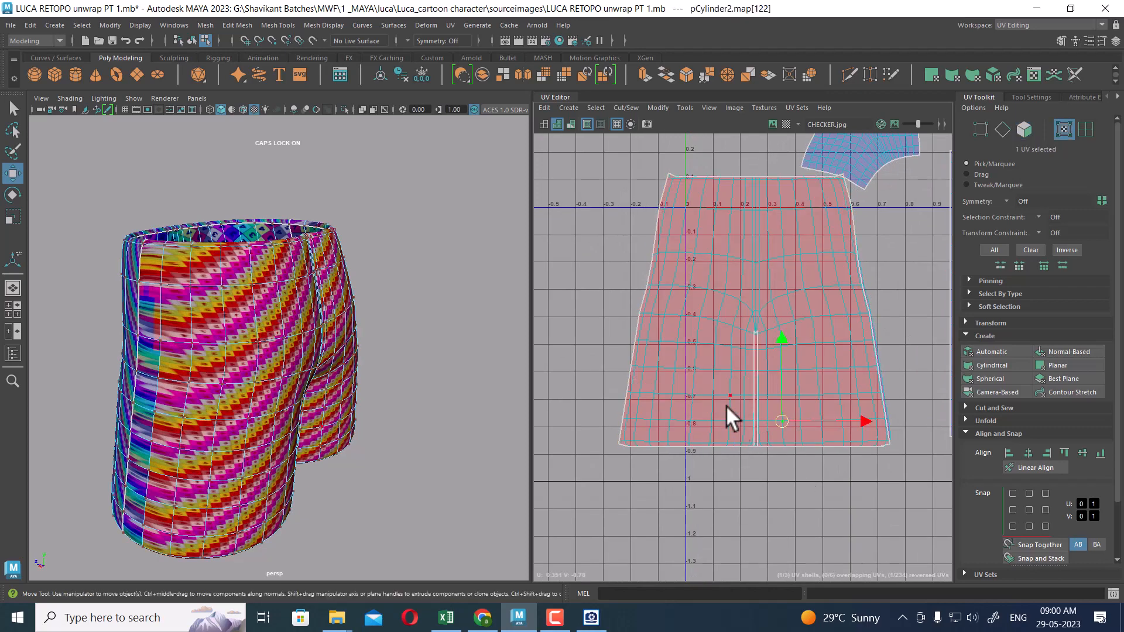
ctrl+right_drag(726, 406, 831, 456)
shift+right_click(785, 268)
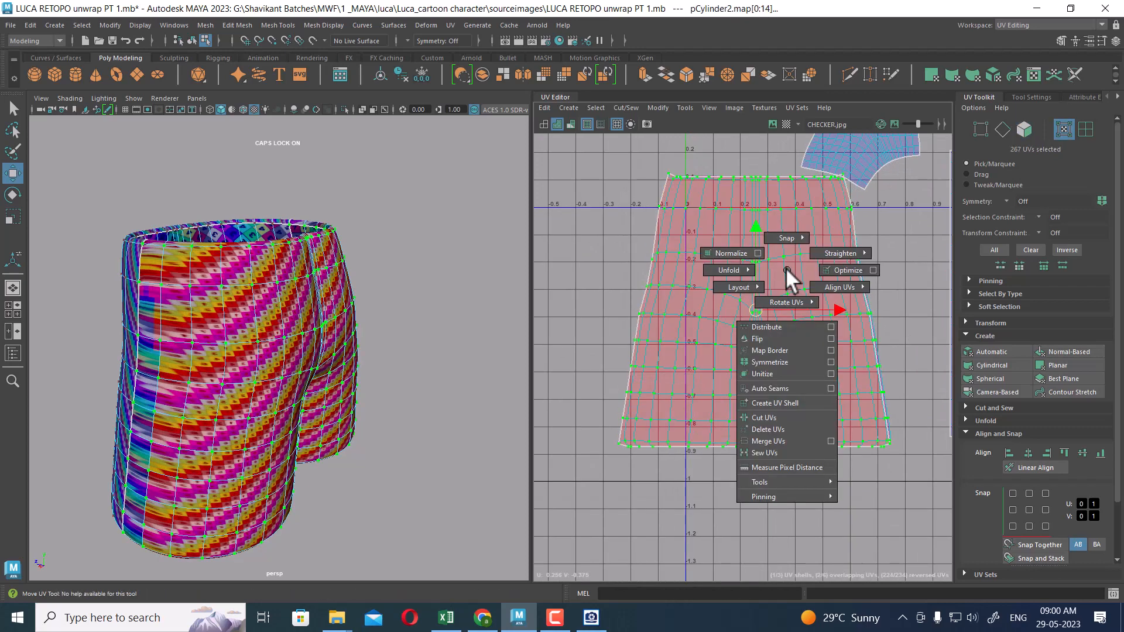
click(781, 339)
alt+drag(313, 396, 230, 395)
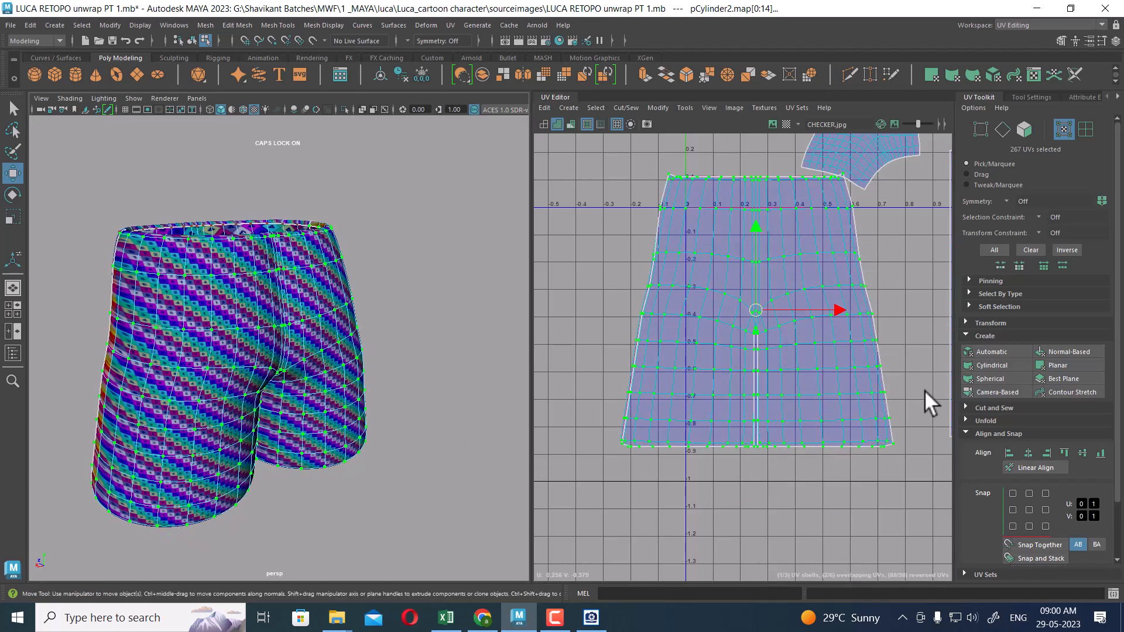
Return the shorts to object selection and inspect their side seam without the smooth preview.
alt+right_drag(852, 410, 754, 316)
alt+middle_drag(754, 316, 612, 282)
alt+right_drag(800, 383, 774, 361)
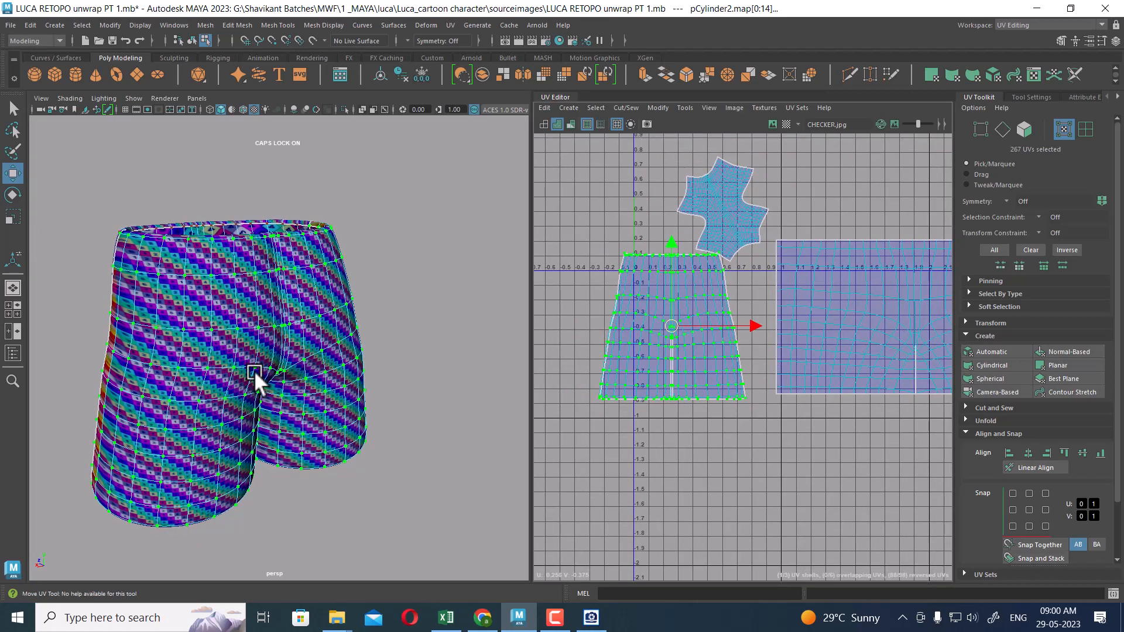
alt+drag(254, 370, 328, 382)
key(F8)
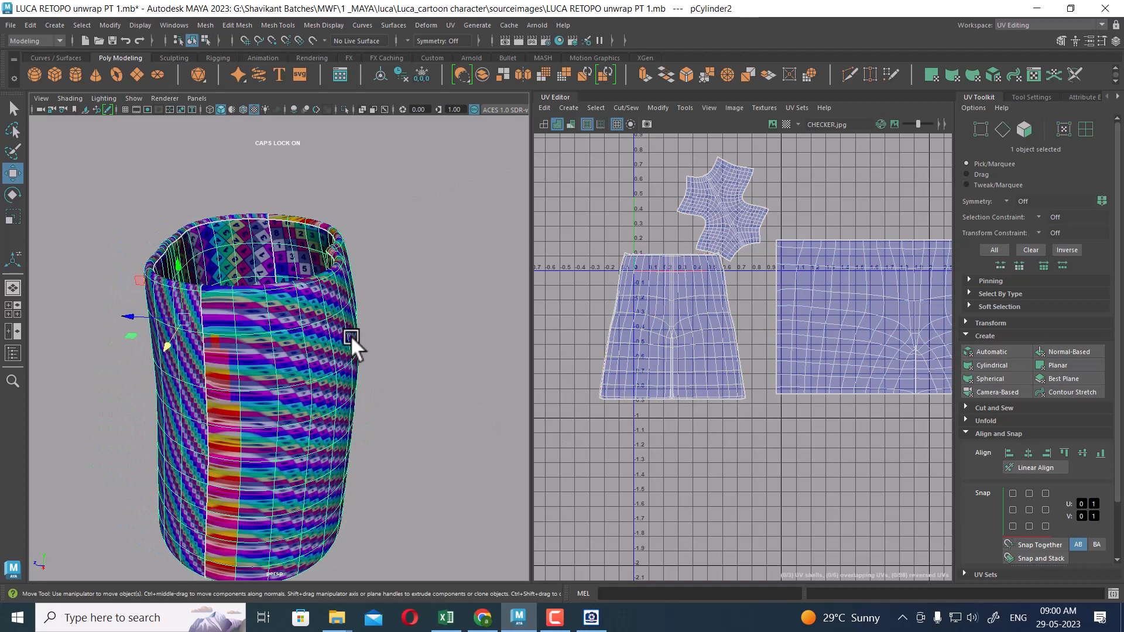
key(1)
alt+right_drag(808, 321, 893, 459)
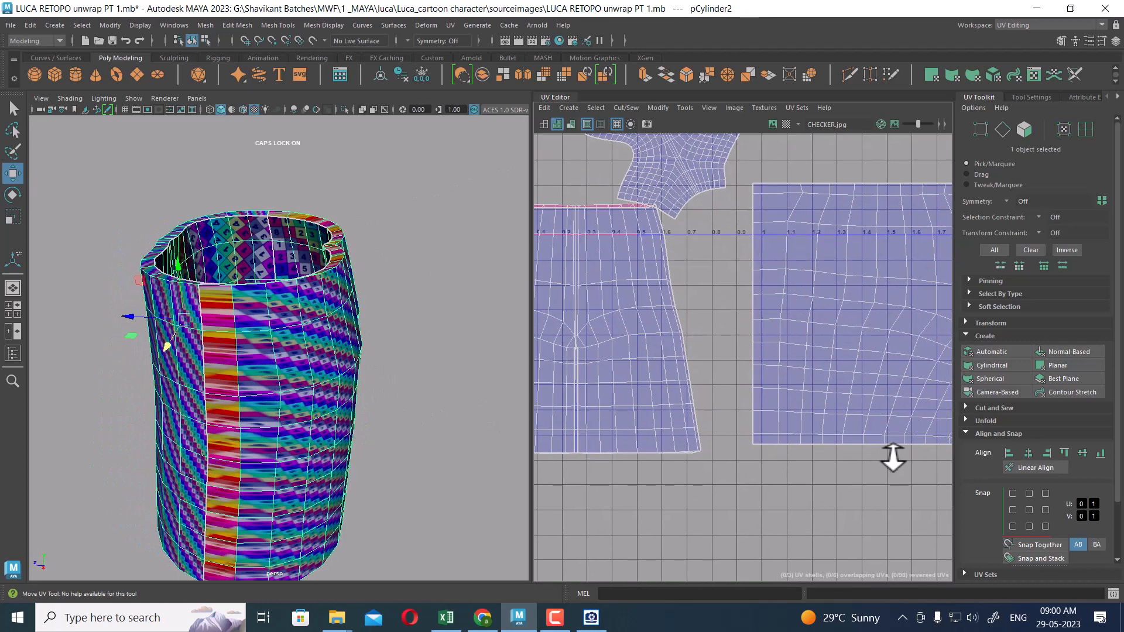
alt+middle_drag(750, 377, 867, 390)
alt+middle_drag(700, 313, 783, 332)
Select the ten-face strip along the shorts' outer side, flip its UVs horizontally, and move it clear of the main shell.
right_drag(278, 314, 277, 340)
click(213, 304)
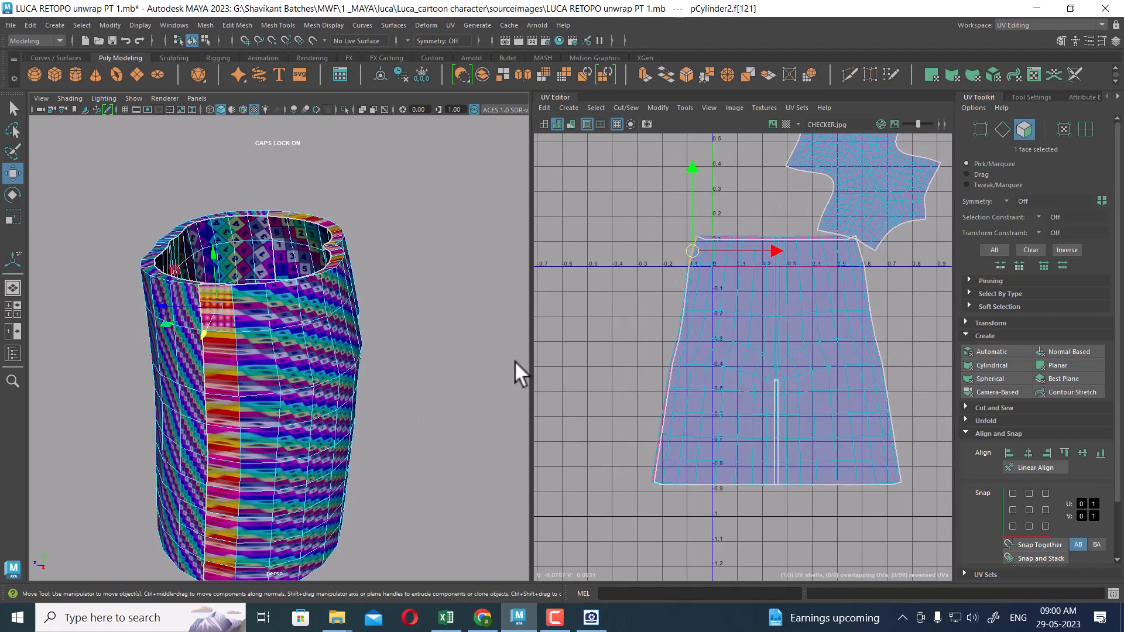
alt+drag(234, 333, 357, 276)
double_click(322, 177)
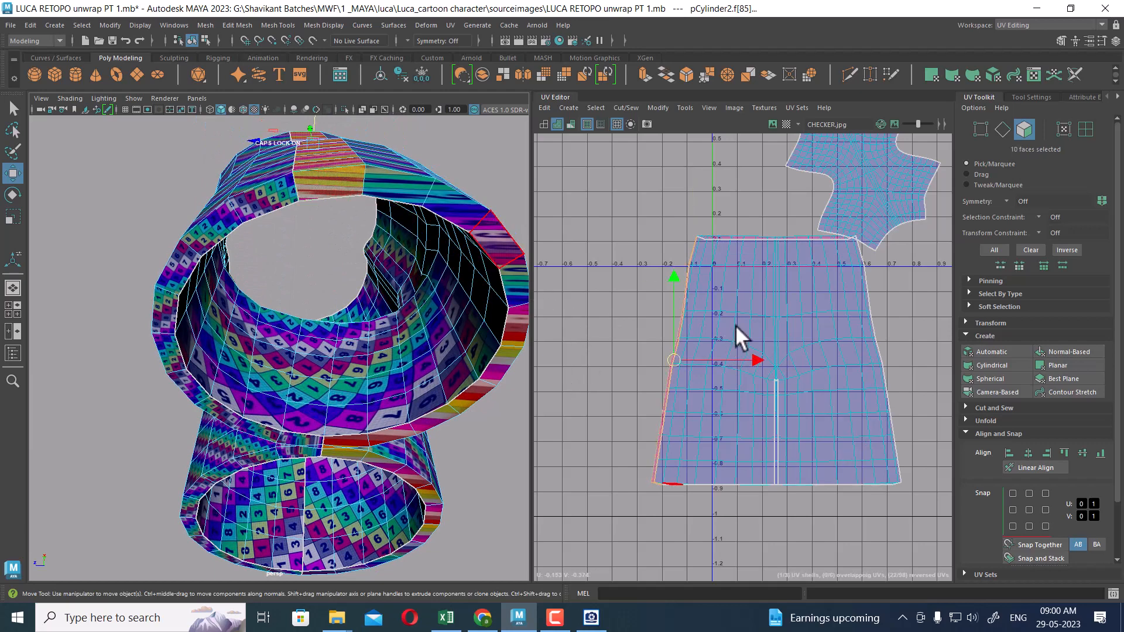
scroll(735, 325, up, 3)
shift+right_click(687, 279)
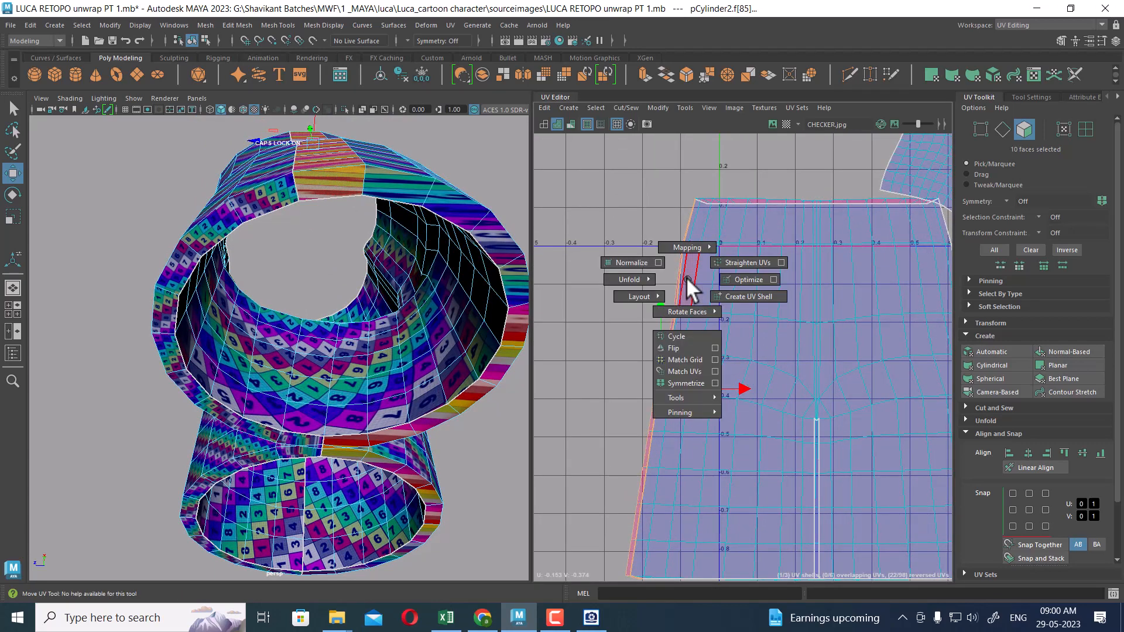
click(681, 349)
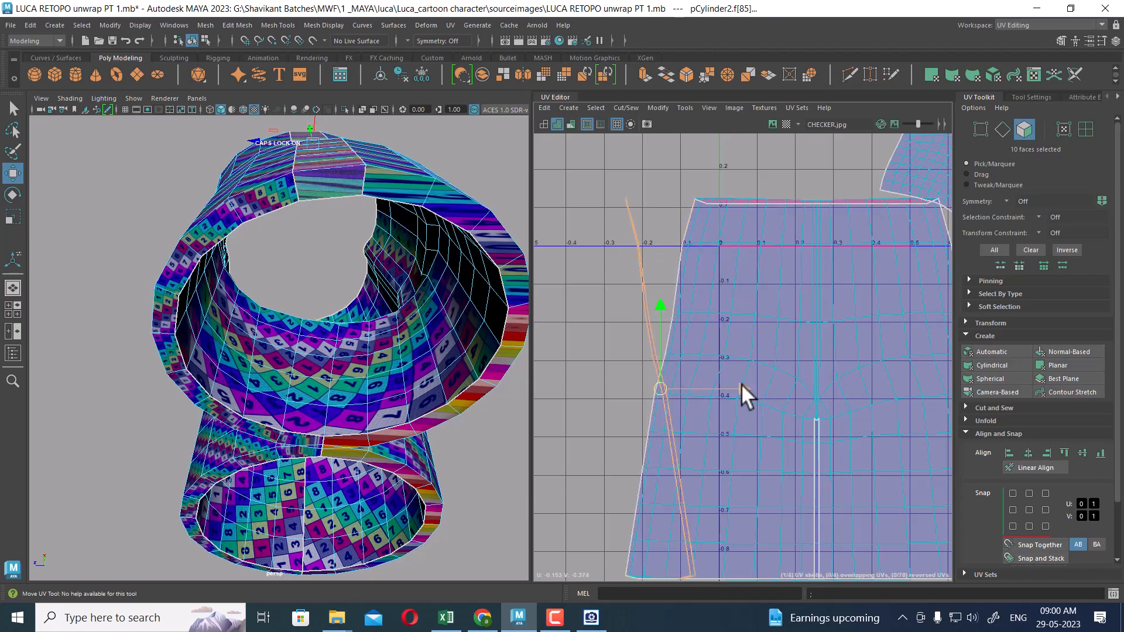
scroll(737, 416, down, 3)
drag(714, 409, 620, 391)
key(f)
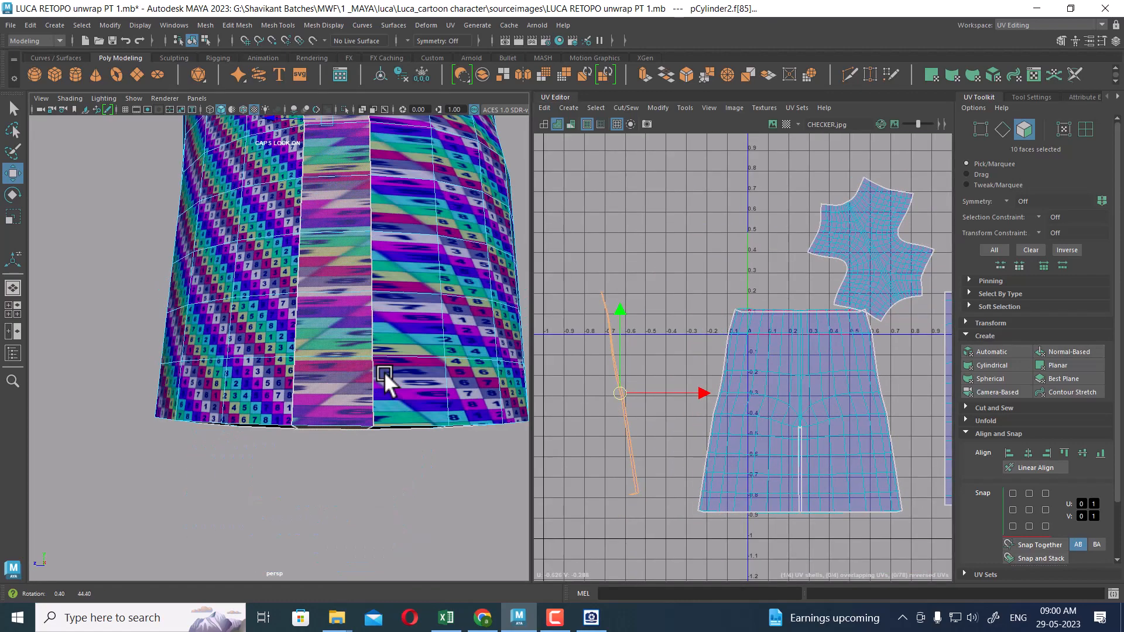
Display the shorts smoothed and shaded without the checker texture, and inspect the waistband for reversed UVs.
alt+drag(347, 315, 383, 371)
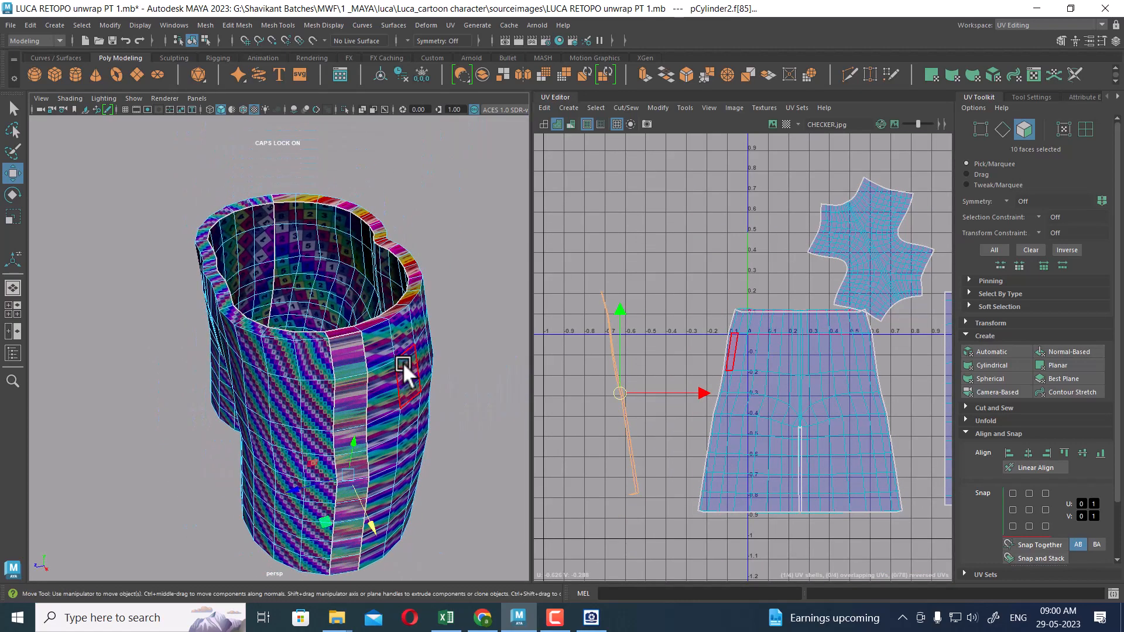
key(3)
key(4)
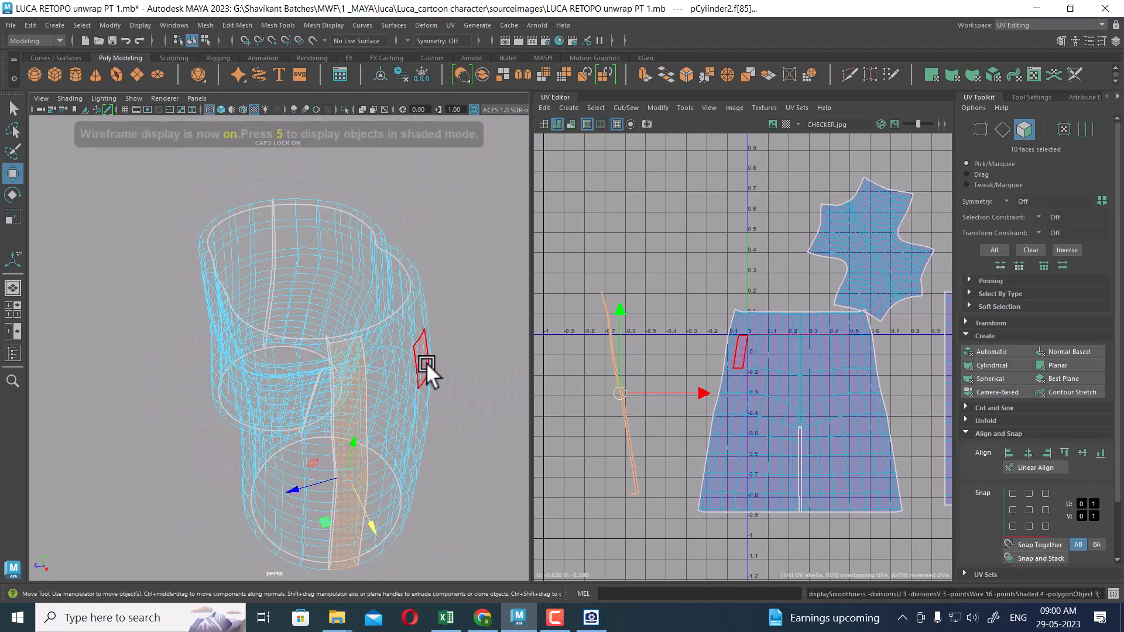
key(5)
alt+drag(445, 385, 430, 336)
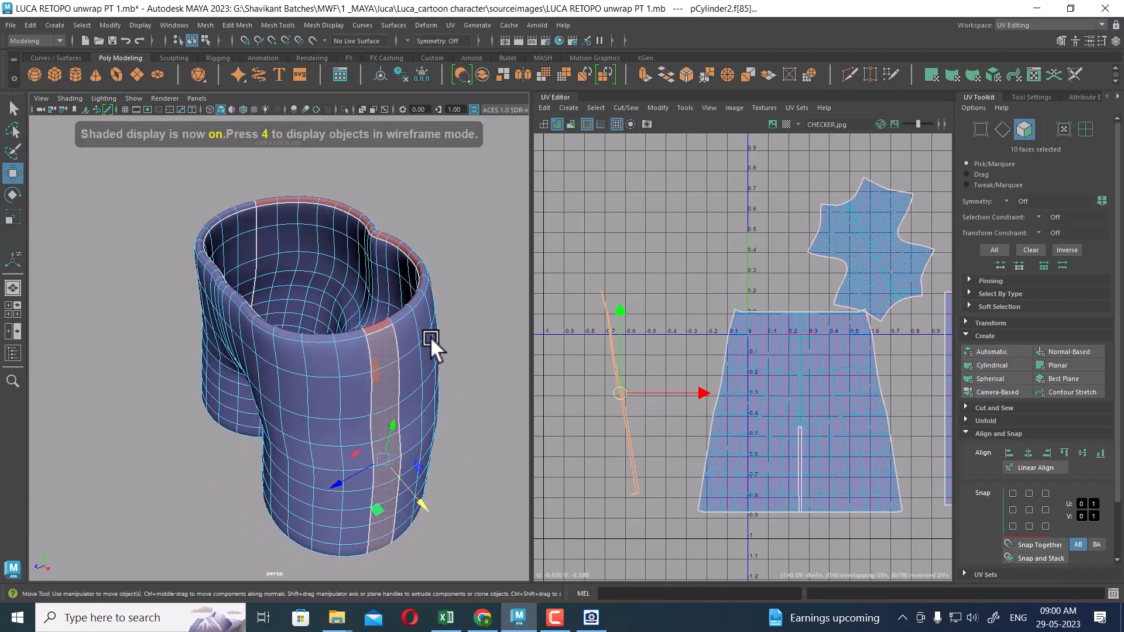
alt+right_drag(429, 336, 420, 399)
Select the 19 faces of the reversed waistband rim strip and flip their UVs.
click(262, 197)
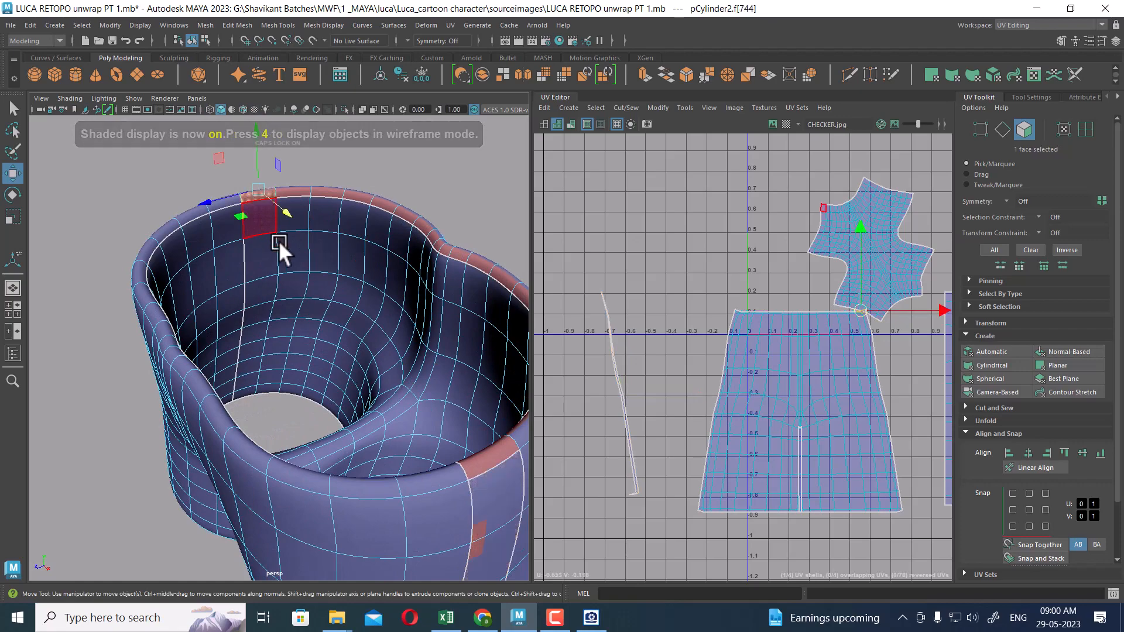
alt+drag(278, 241, 383, 291)
alt+right_drag(383, 292, 430, 312)
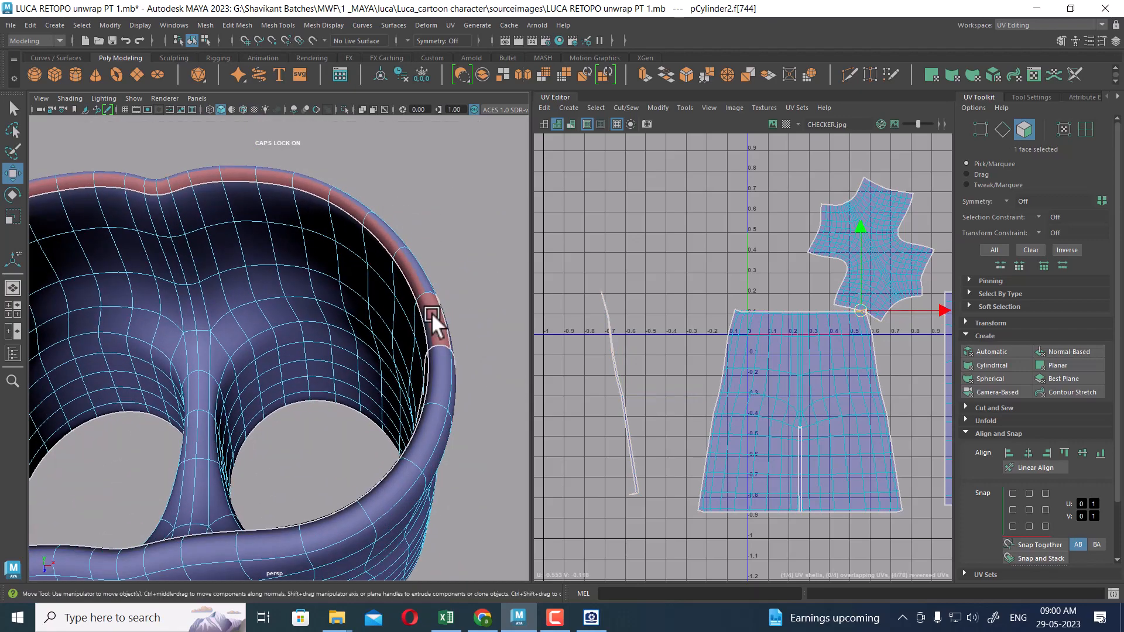
double_click(406, 272)
alt+drag(407, 283, 386, 276)
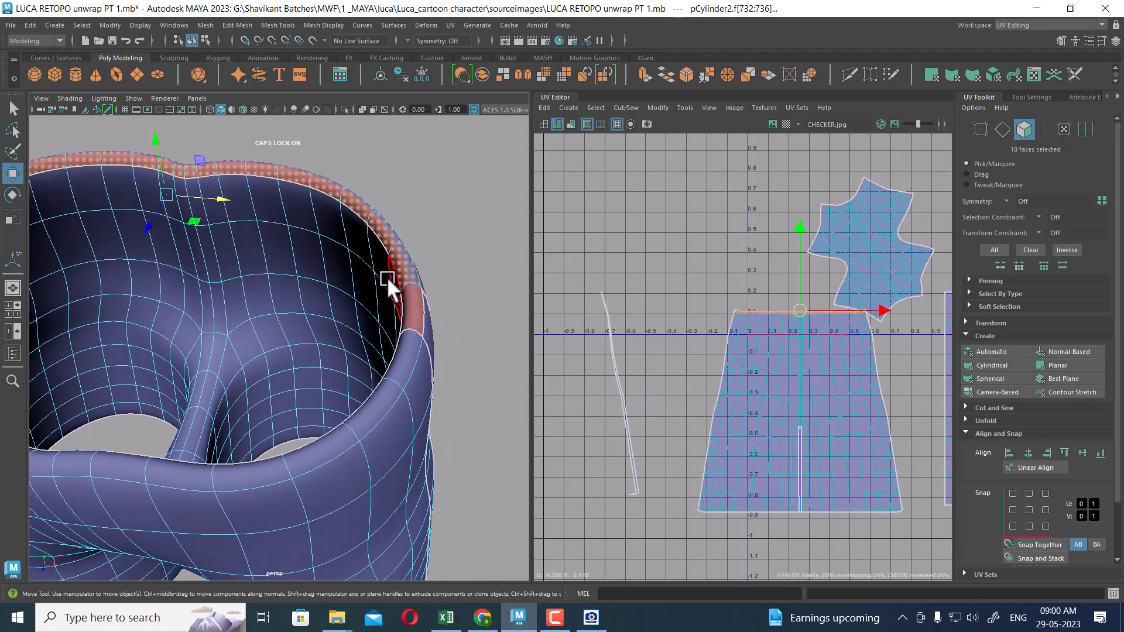
shift+click(411, 310)
shift+right_click(736, 256)
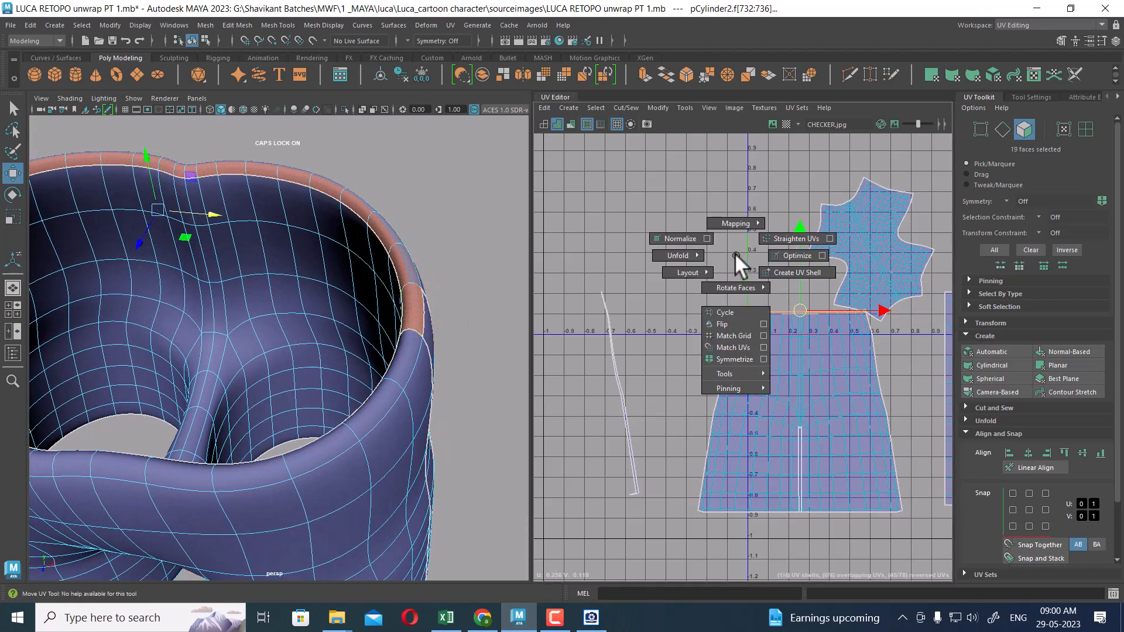
click(740, 321)
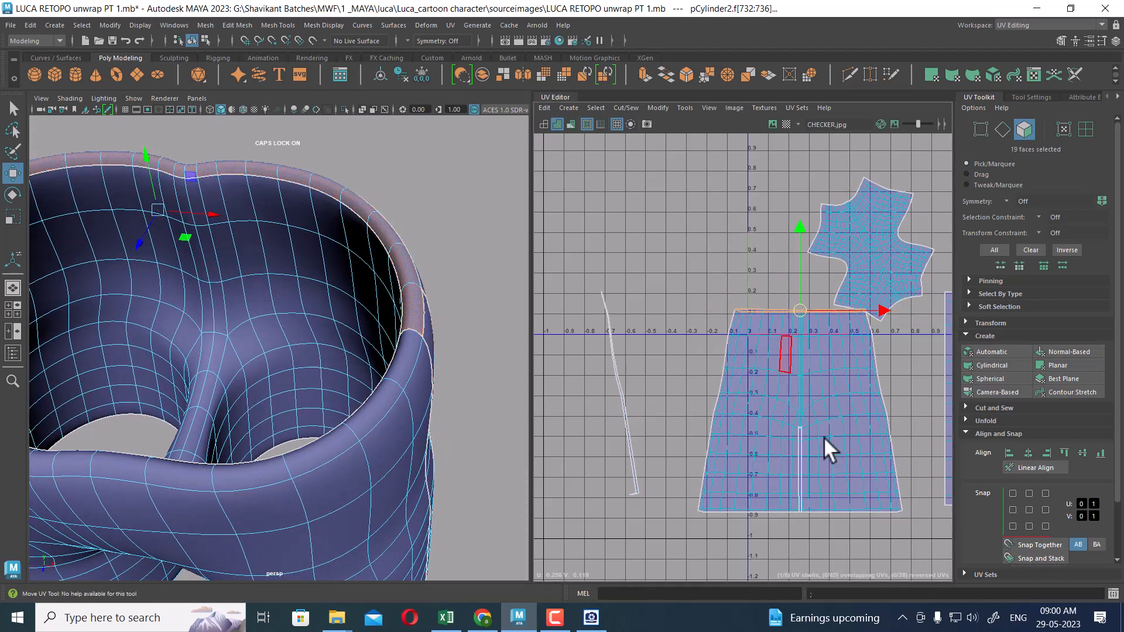
Move the flipped waistband strip away from the main shell into the empty area above it.
mouse_move(824, 436)
alt+right_down()
mouse_move(836, 494)
mouse_move(831, 469)
alt+right_up()
drag(828, 350, 731, 320)
alt+middle_drag(788, 409, 745, 326)
alt+right_drag(745, 326, 828, 478)
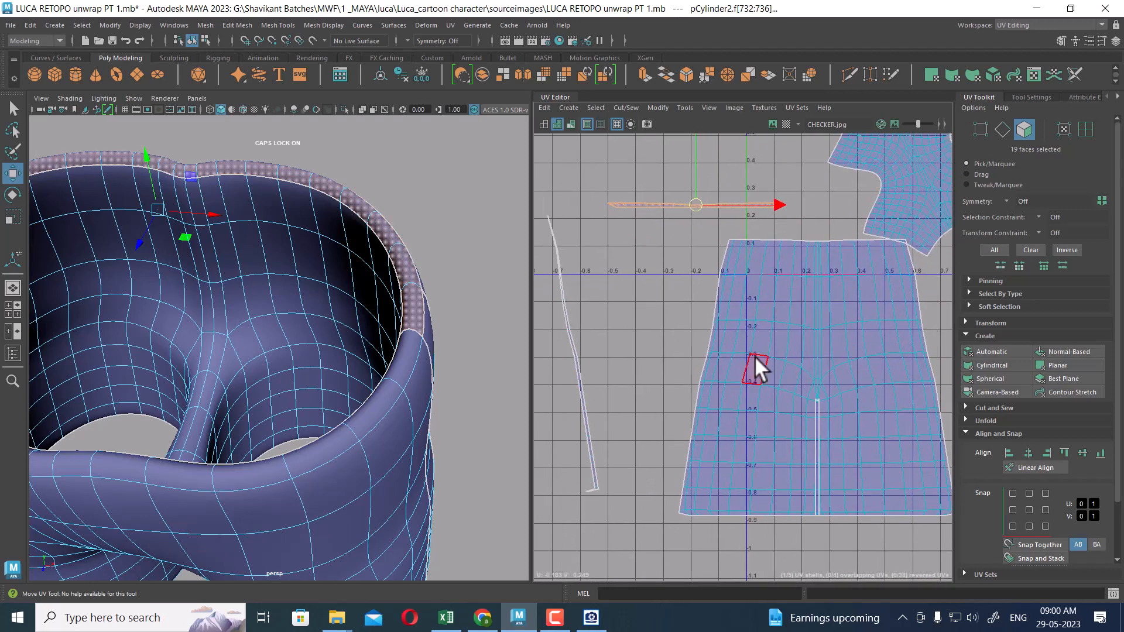
Move and sew the side edges, then the waist edges, to join both flipped strips back onto the main shell.
right_drag(754, 356, 751, 319)
drag(681, 272, 703, 476)
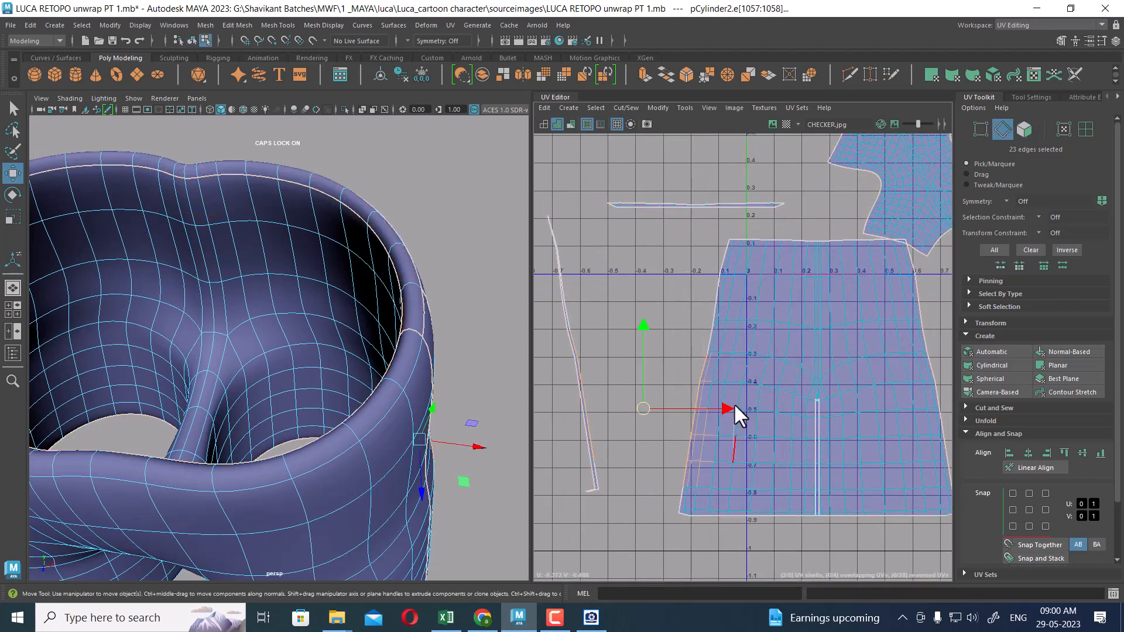
key(g)
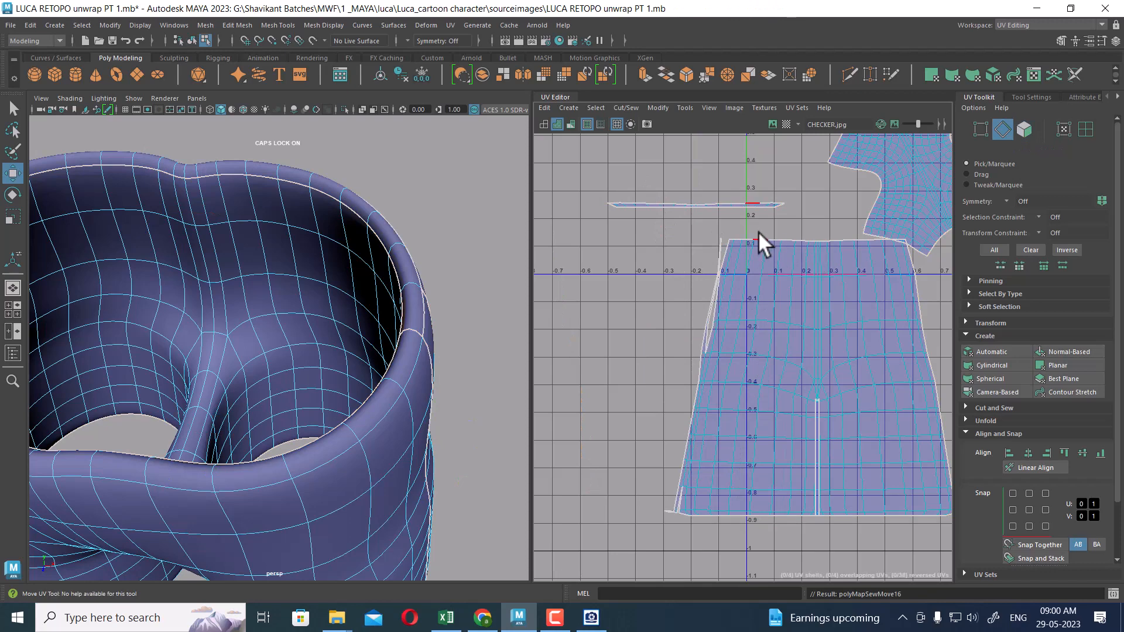
drag(757, 230, 863, 261)
key(g)
alt+middle_drag(757, 313, 705, 269)
alt+right_drag(706, 269, 792, 393)
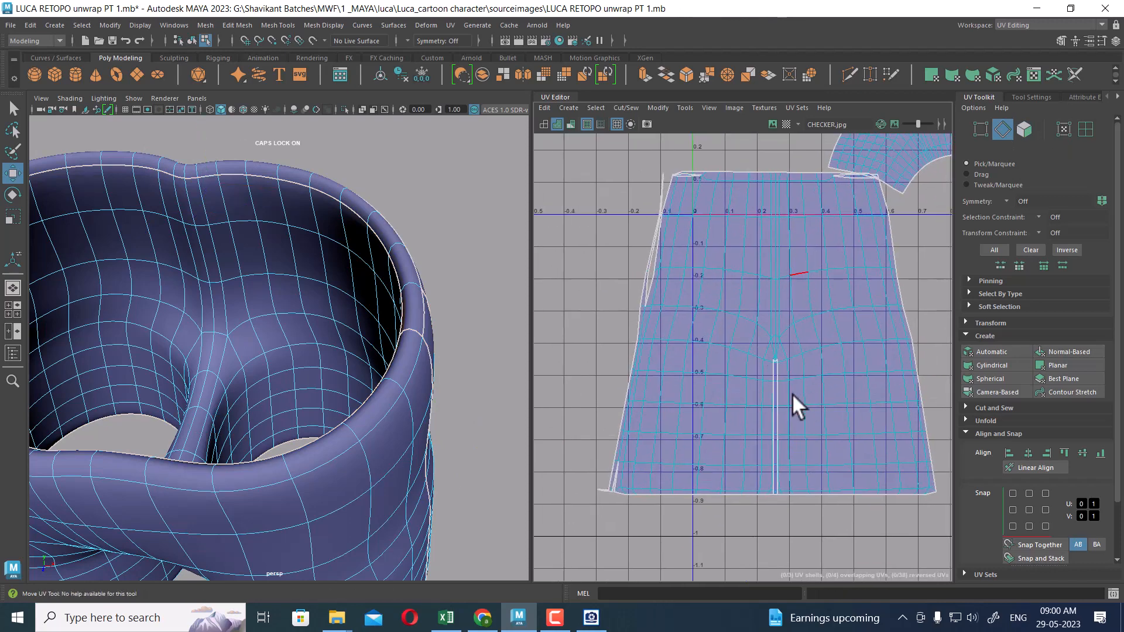
scroll(784, 390, down, 2)
Select all UVs of the rejoined shell and enlarge the UV layout to full screen.
right_drag(726, 411, 767, 414)
drag(717, 501, 815, 440)
ctrl+right_click(720, 477)
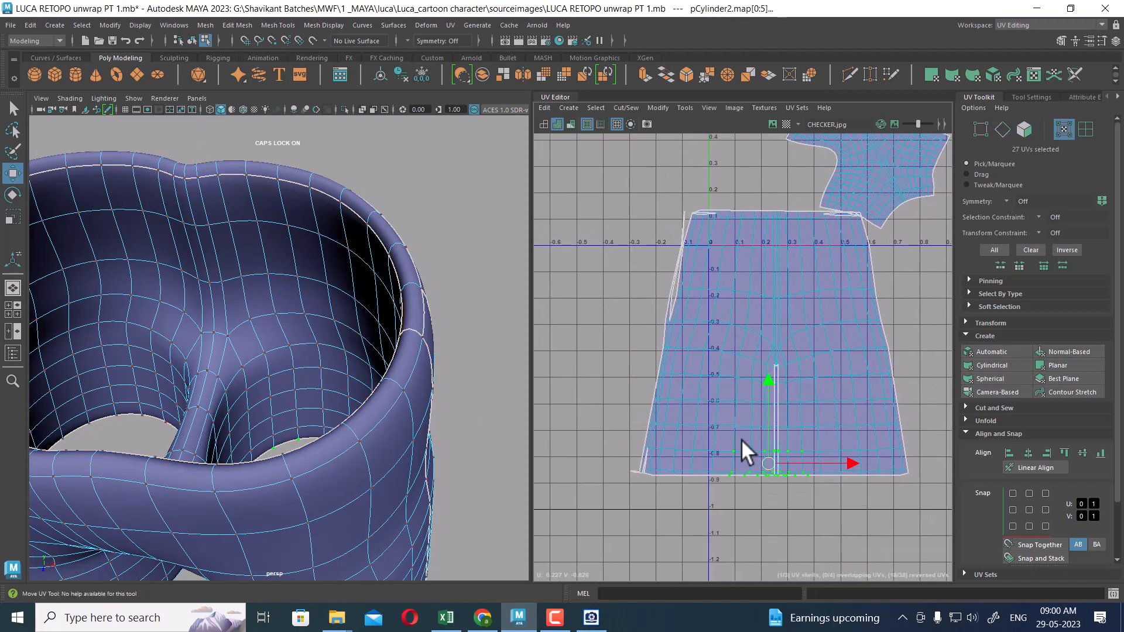
ctrl+right_drag(745, 406, 801, 437)
key(ctrl+space)
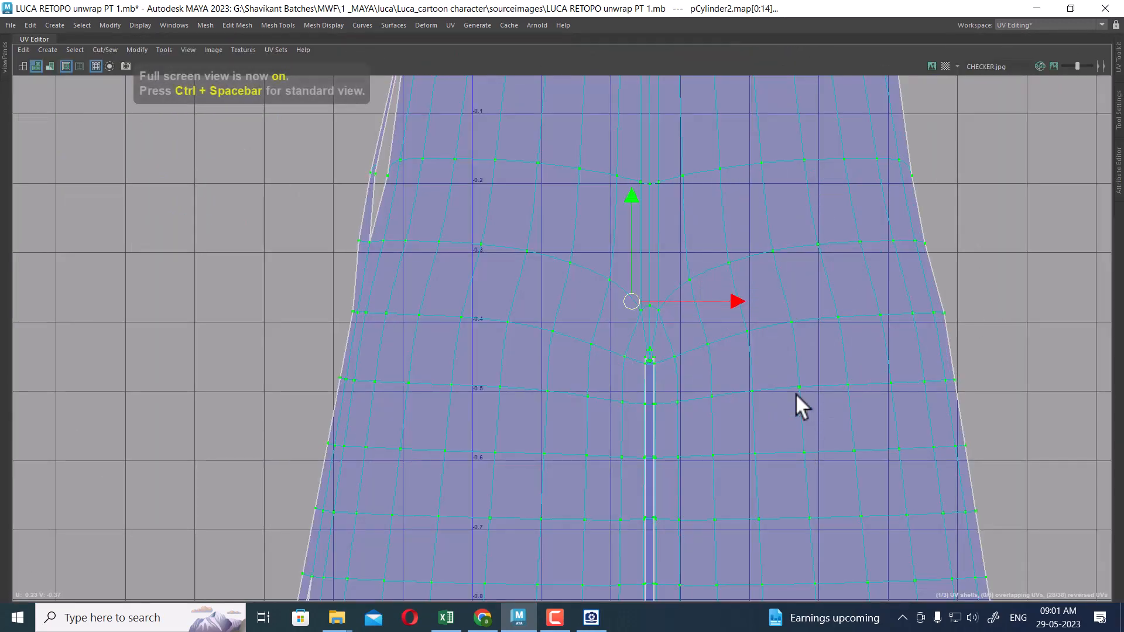
Move and sew the open edges along the shell's left side, including the loose sliver at the bottom-left corner.
scroll(804, 419, down, 4)
scroll(690, 351, down, 1)
drag(691, 340, 452, 356)
alt+middle_drag(514, 282, 655, 275)
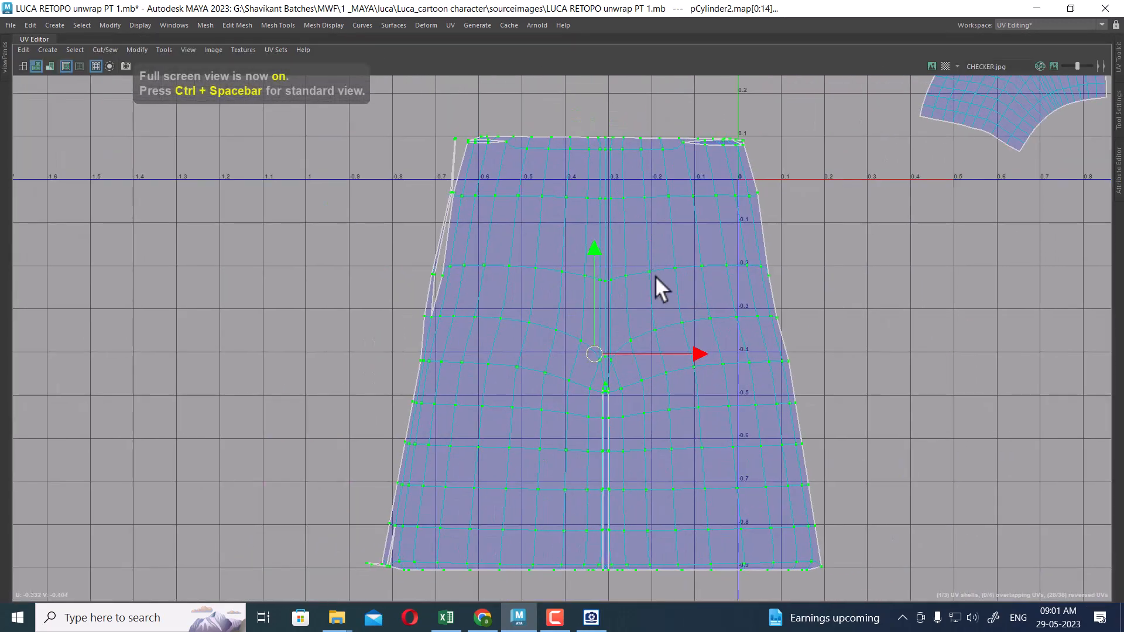
right_drag(476, 338, 478, 307)
click(462, 164)
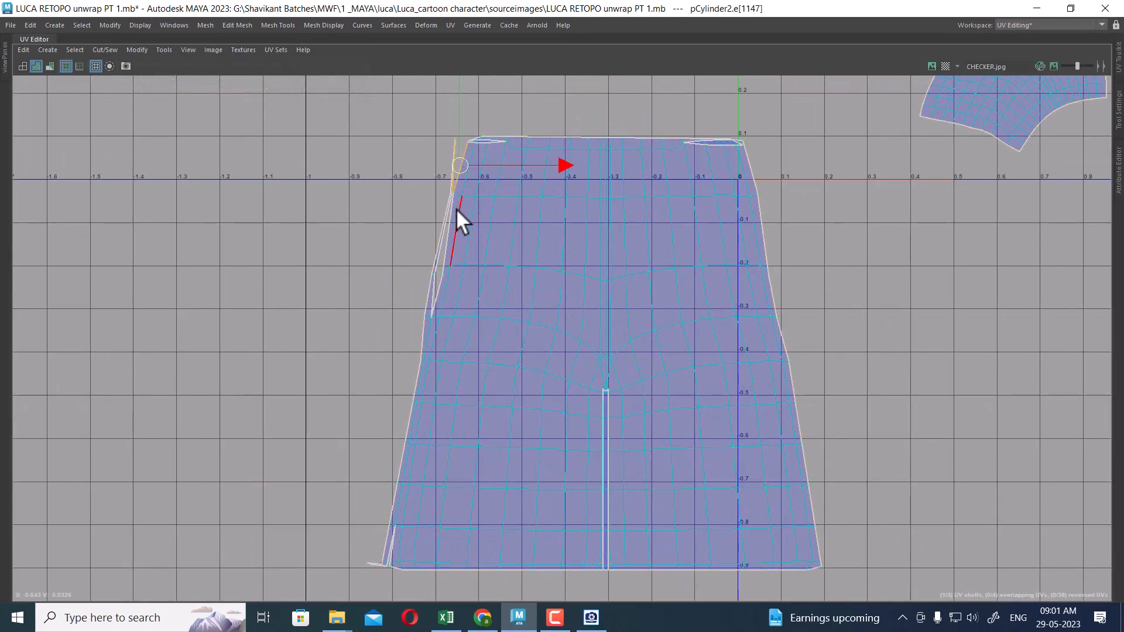
shift+drag(448, 282, 442, 299)
key(shift+s)
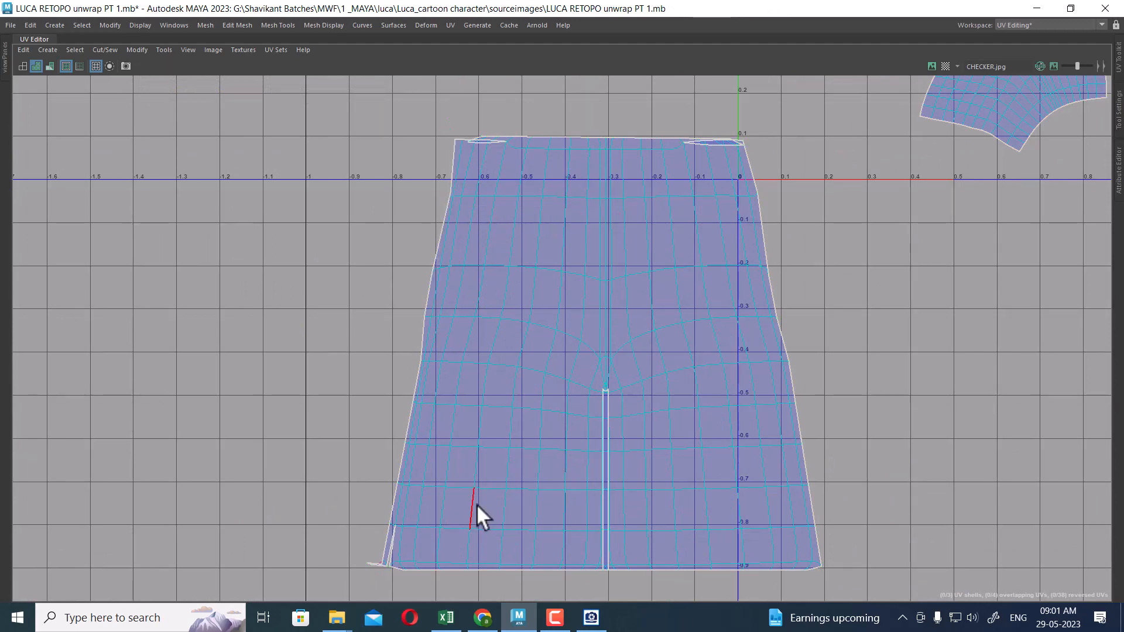
click(391, 547)
key(shift+s)
Move and sew the open waist edges at the shell's top-left corner to close the gap.
alt+middle_drag(568, 293, 550, 378)
scroll(530, 310, up, 1)
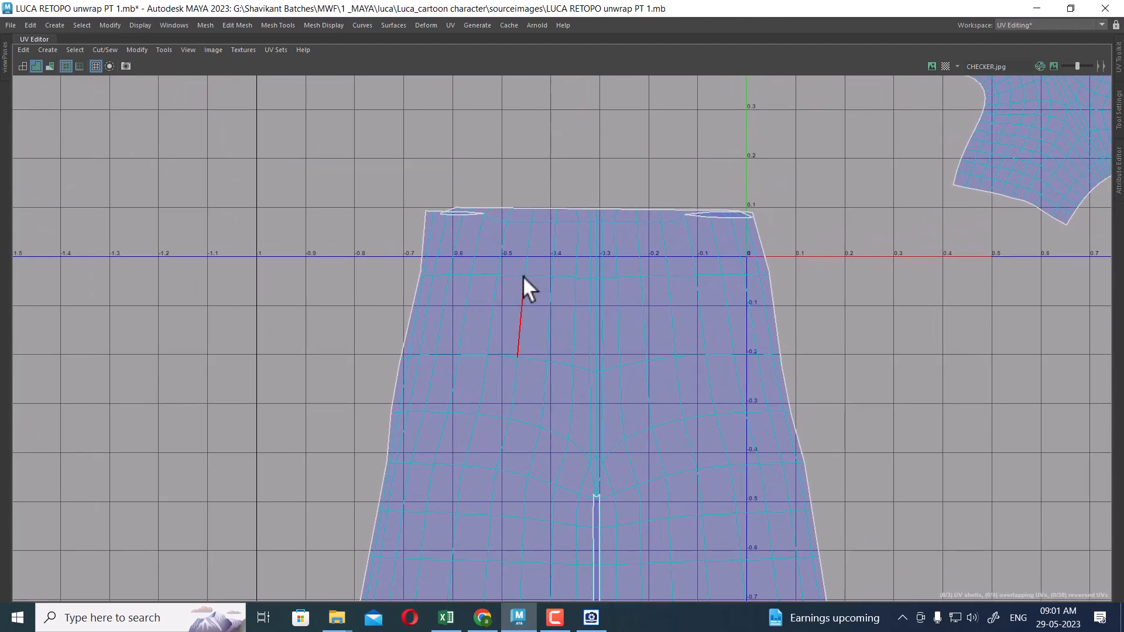
click(463, 209)
scroll(557, 343, up, 5)
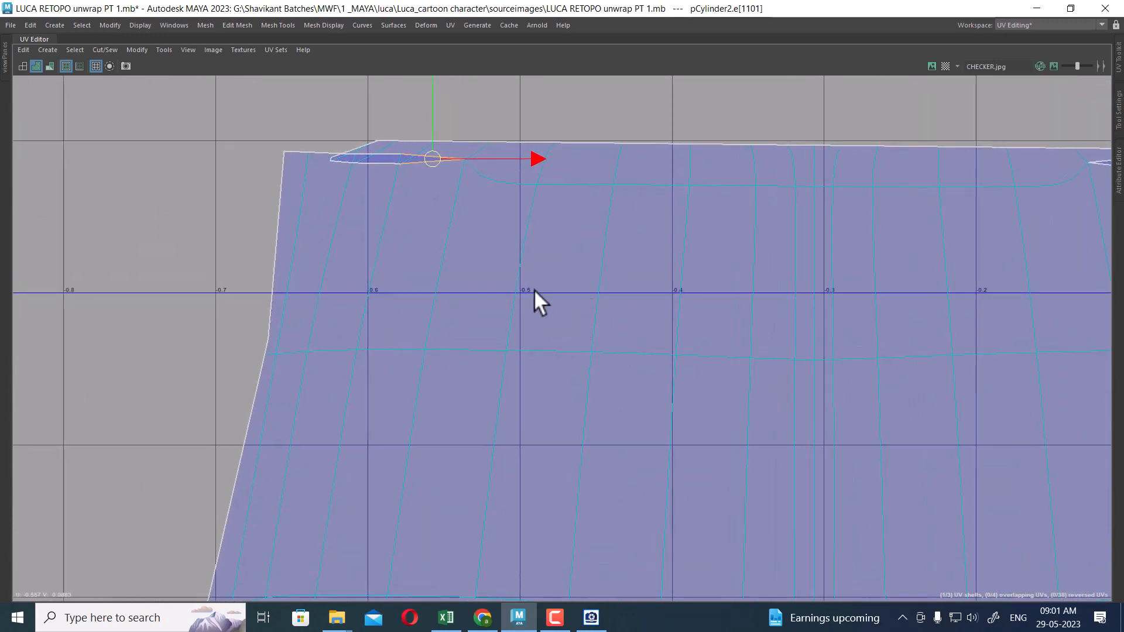
drag(468, 260, 377, 181)
key(shift+s)
alt+middle_drag(714, 194, 762, 561)
scroll(762, 561, down, 1)
click(611, 495)
click(489, 152)
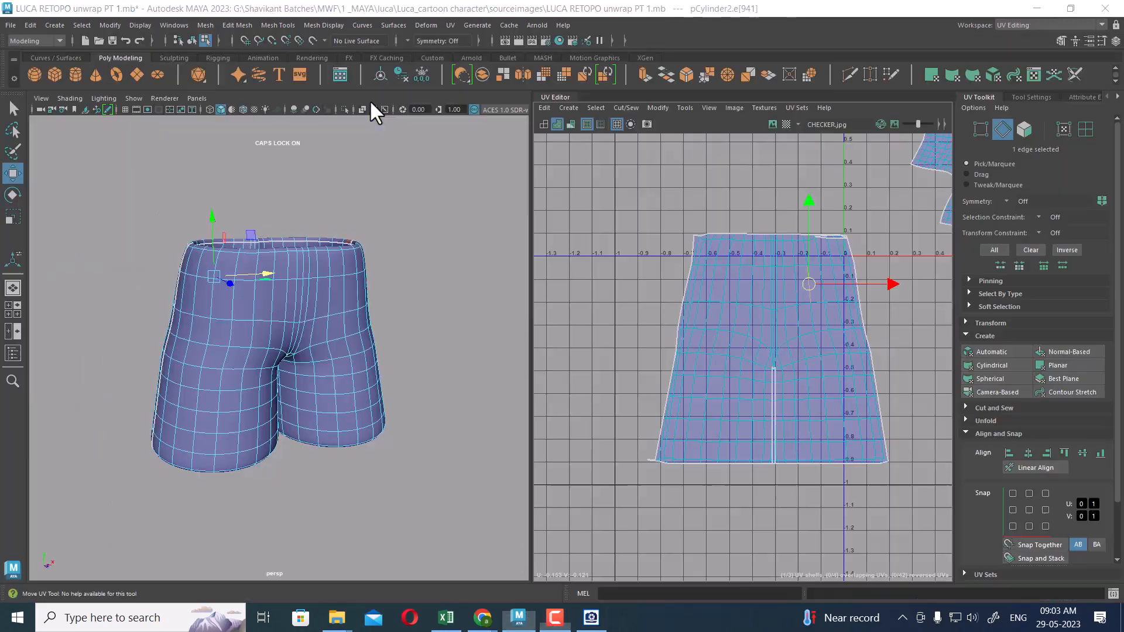
Move and sew the waist edges one after another to close the gap at the shell's top-right corner.
alt+right_drag(839, 299, 907, 431)
alt+middle_drag(766, 265, 780, 296)
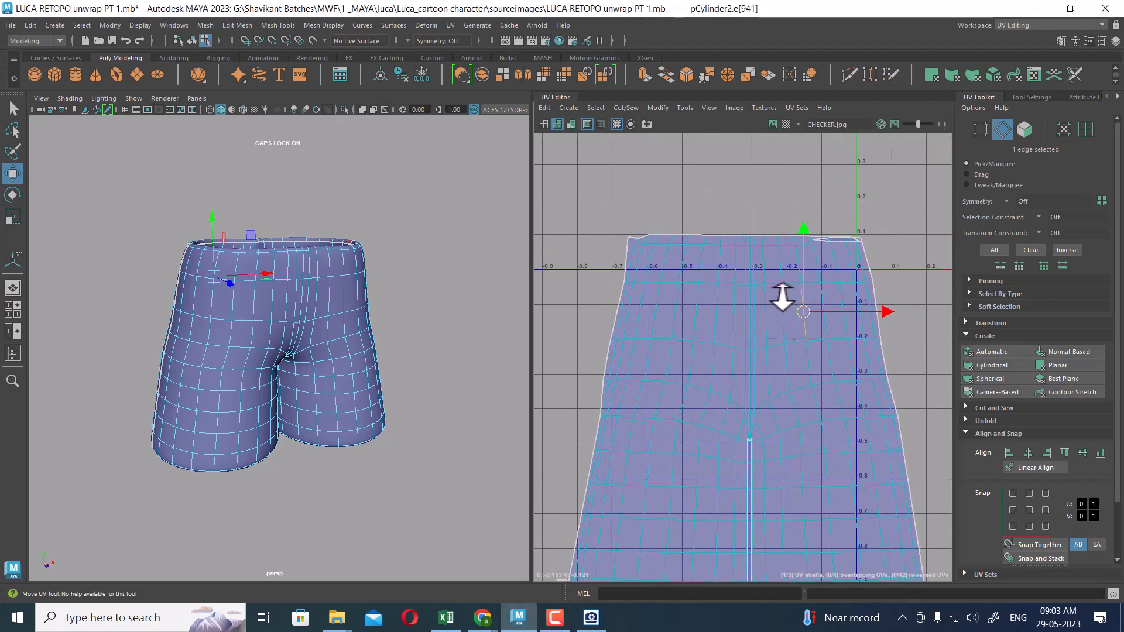
alt+right_drag(780, 296, 834, 348)
key(ctrl+space)
alt+middle_drag(853, 259, 853, 401)
scroll(854, 327, up, 3)
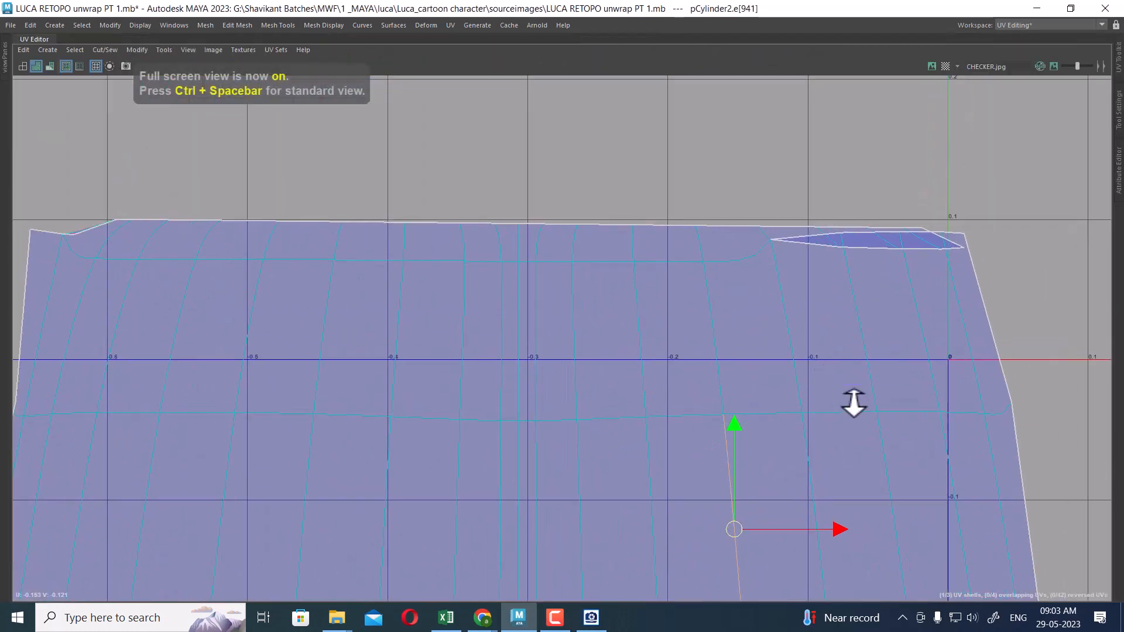
click(809, 240)
key(shift+s)
click(883, 199)
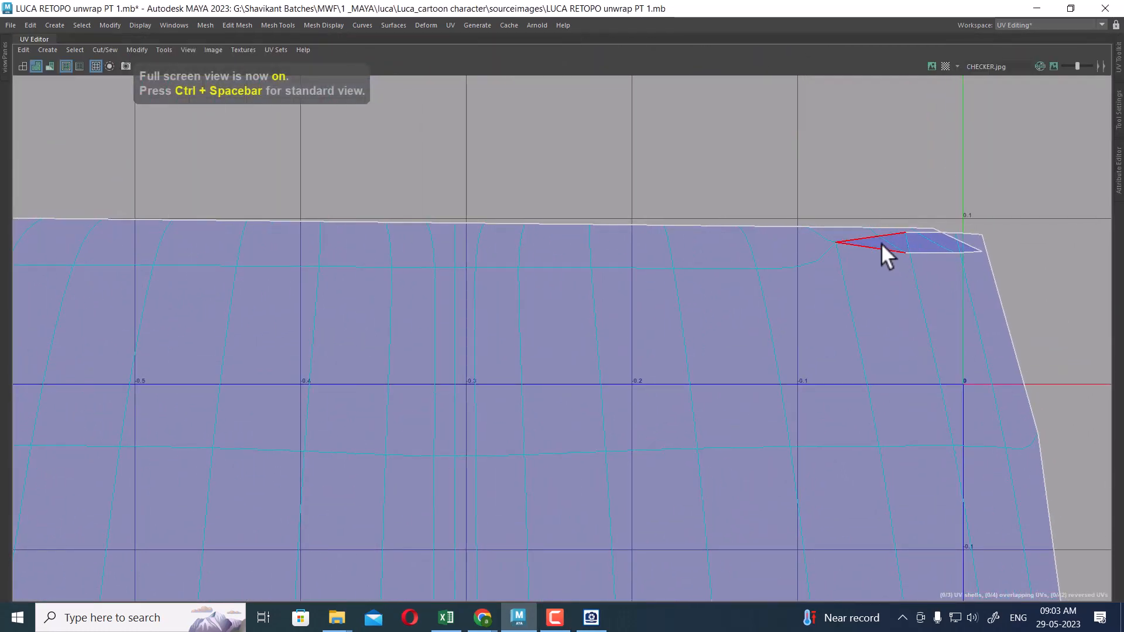
click(880, 243)
key(shift+s)
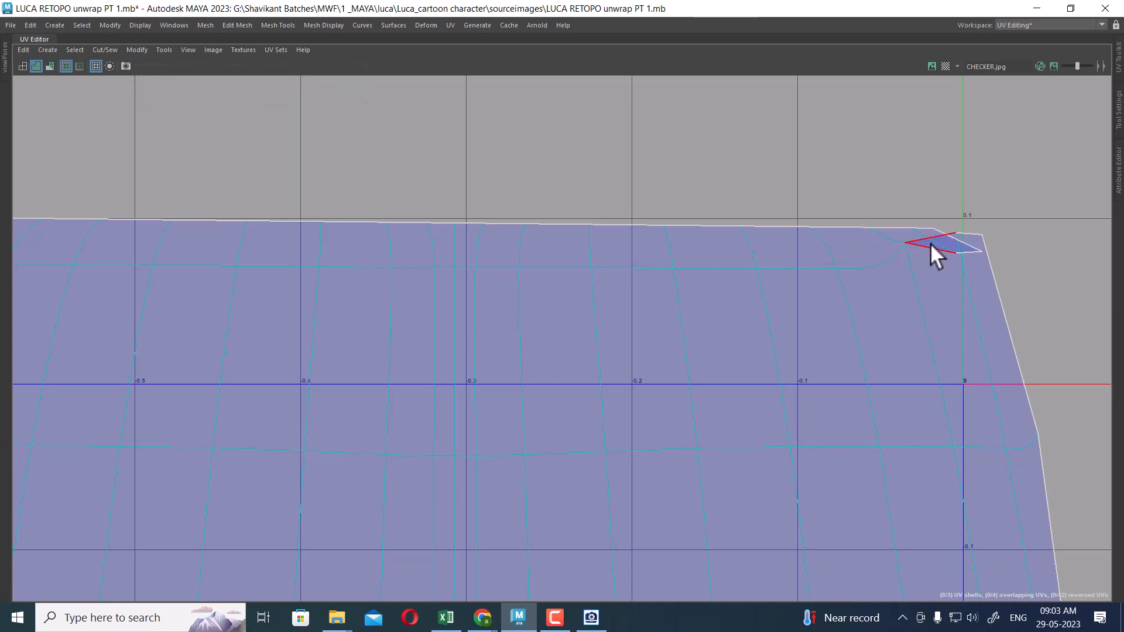
click(970, 248)
key(shift+s)
Select all UVs of the sewn shorts shell and return the UV layout to standard view.
alt+right_drag(818, 426, 468, 205)
alt+middle_drag(554, 381, 761, 351)
alt+right_drag(679, 346, 612, 313)
alt+middle_drag(716, 585, 732, 321)
alt+right_drag(733, 333, 638, 292)
alt+middle_drag(676, 376, 698, 279)
alt+right_drag(761, 434, 561, 419)
alt+middle_drag(556, 423, 619, 336)
alt+right_drag(696, 375, 621, 375)
mouse_move(651, 404)
alt+middle_down()
mouse_move(556, 369)
mouse_move(654, 418)
alt+middle_up()
alt+right_drag(889, 409, 822, 405)
drag(817, 329, 629, 374)
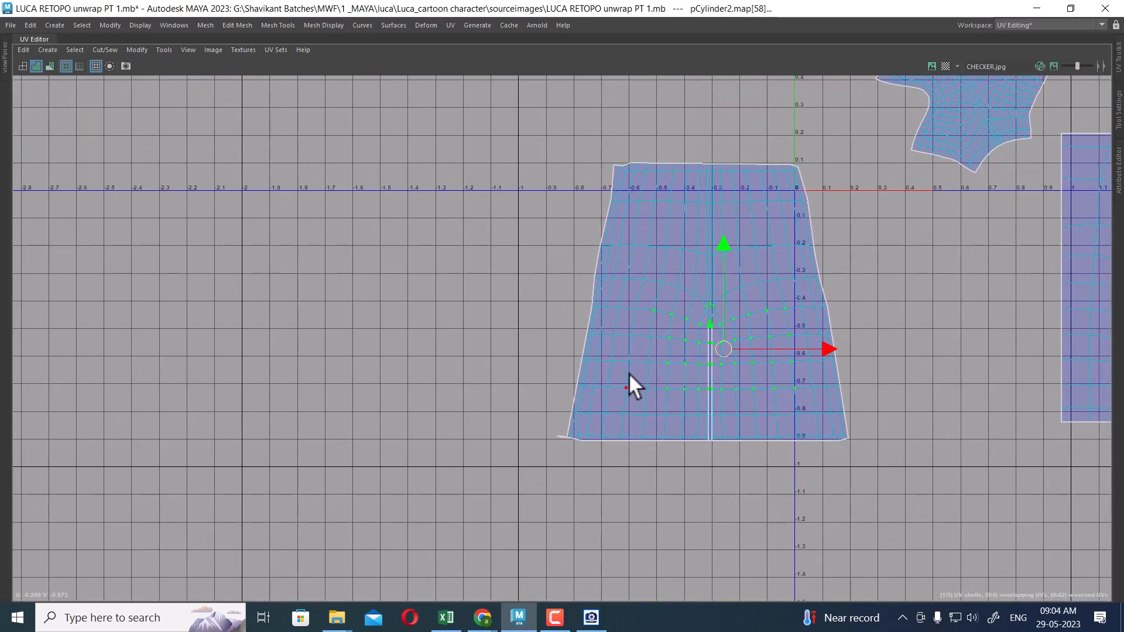
ctrl+right_drag(628, 374, 828, 473)
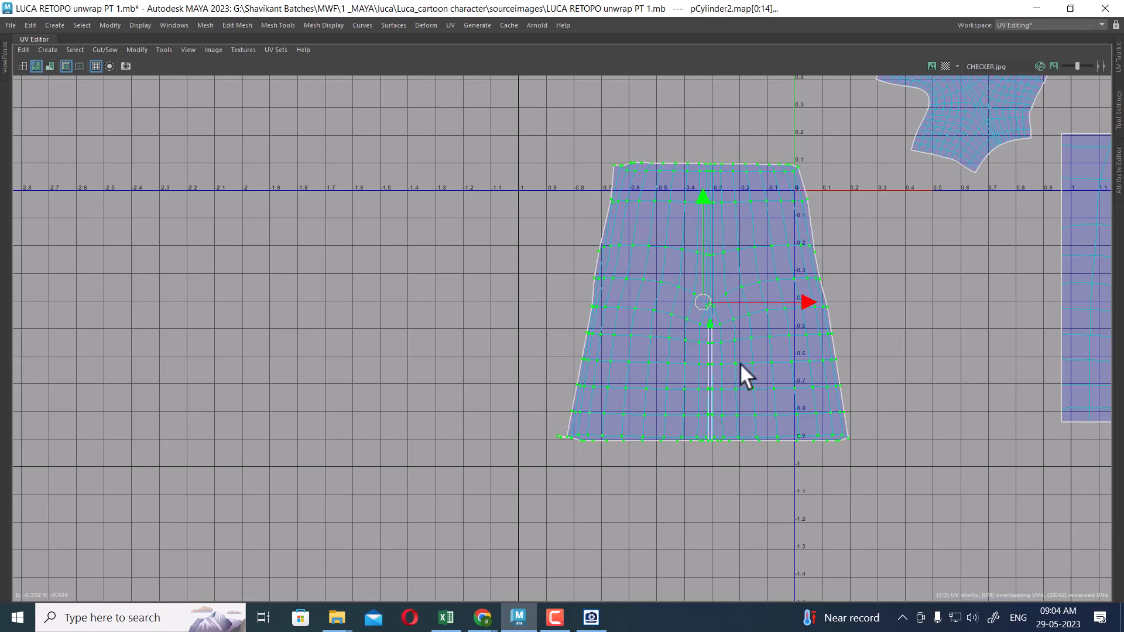
key(ctrl+space)
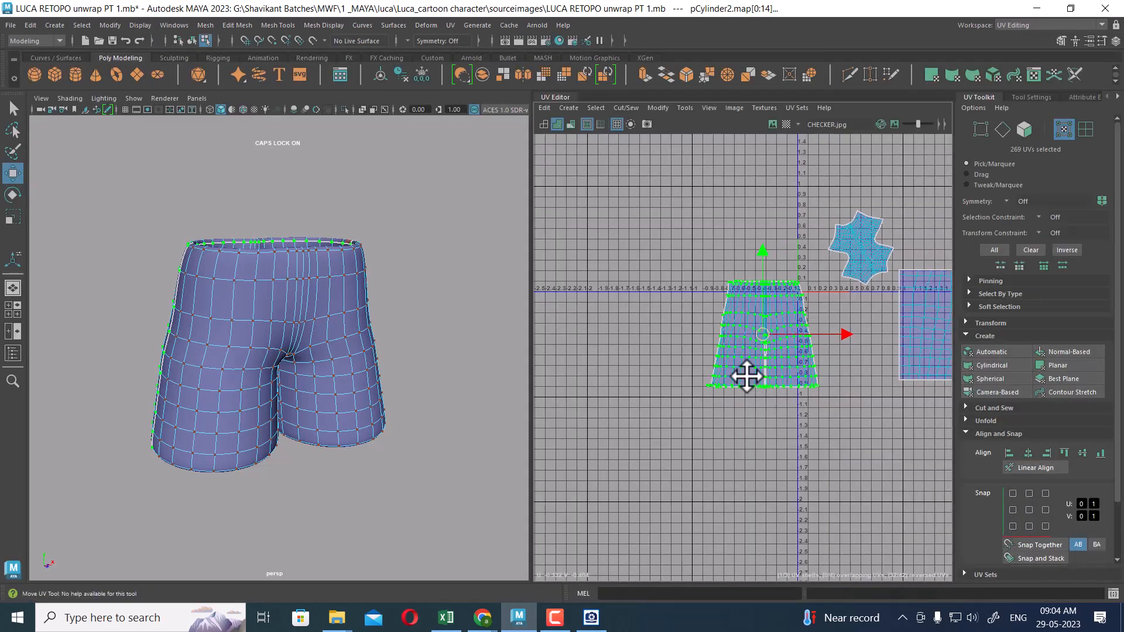
Unfold the selected shorts shell along the U direction and along the V direction.
alt+middle_drag(746, 376, 716, 348)
alt+right_drag(715, 349, 789, 427)
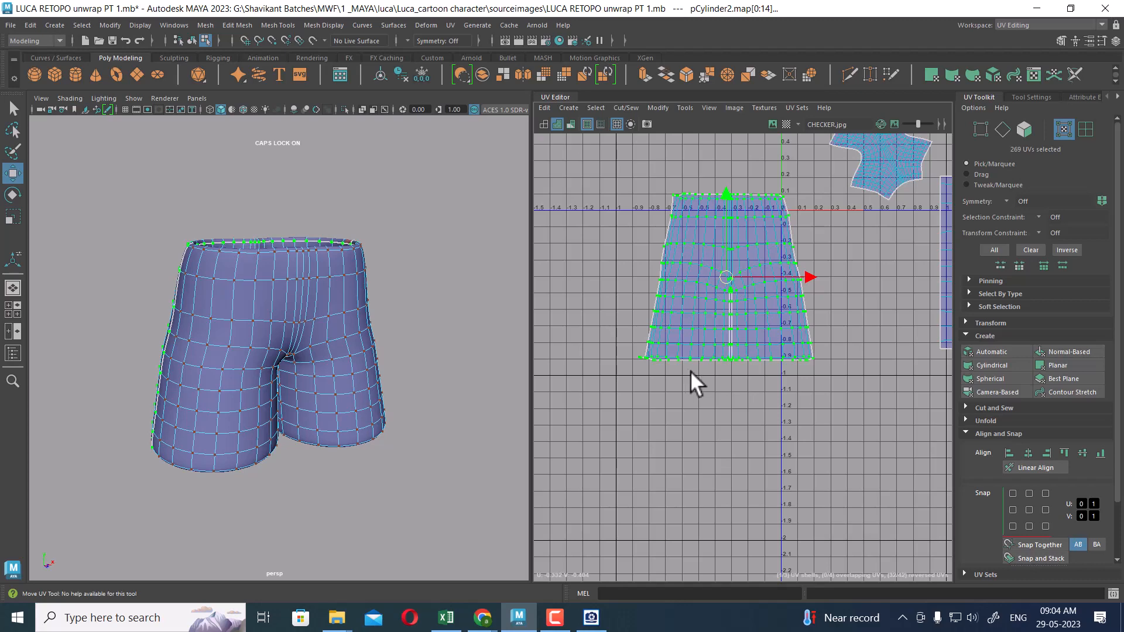
alt+drag(274, 384, 416, 378)
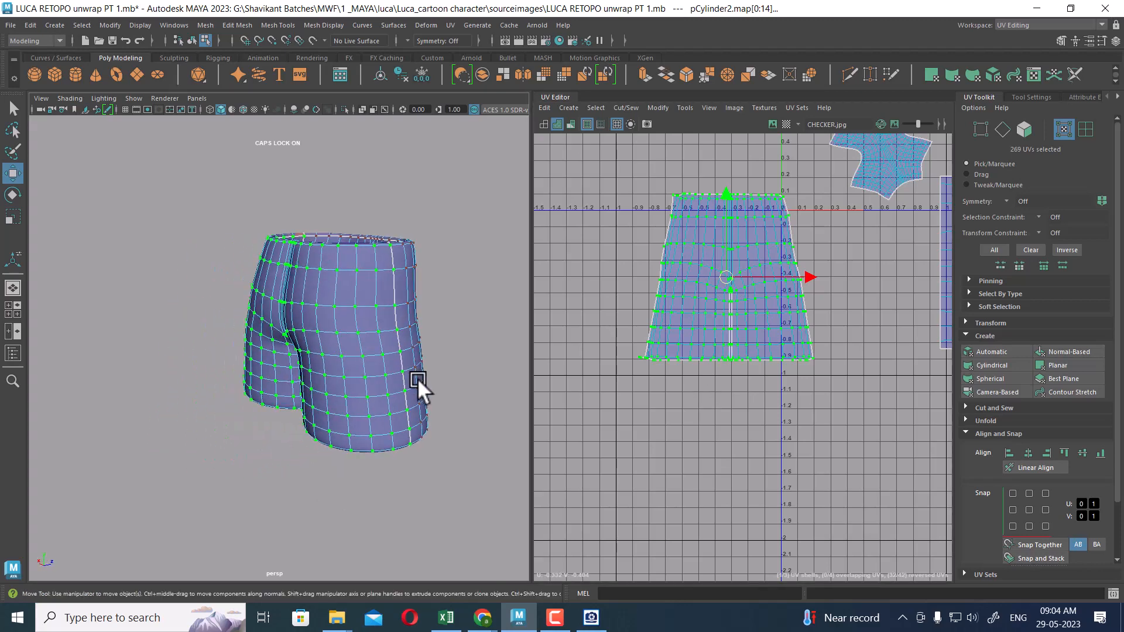
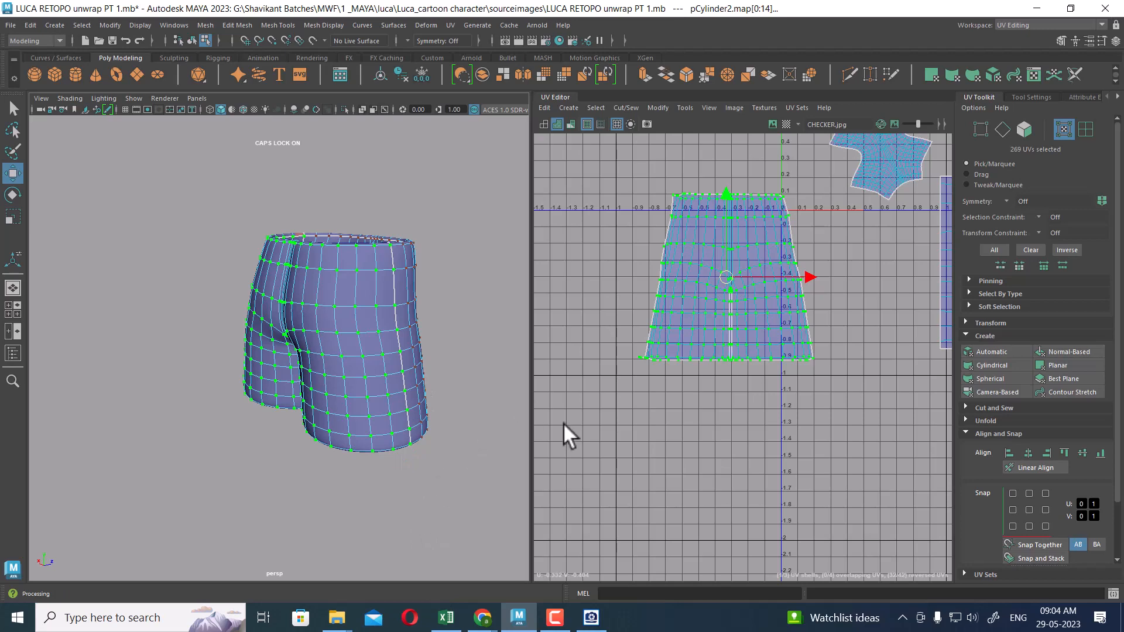
alt+middle_drag(760, 332, 749, 347)
alt+right_drag(749, 347, 680, 415)
alt+middle_drag(681, 415, 628, 458)
alt+right_drag(627, 458, 656, 369)
alt+middle_drag(656, 369, 680, 379)
alt+right_drag(680, 378, 680, 391)
alt+middle_drag(680, 391, 746, 380)
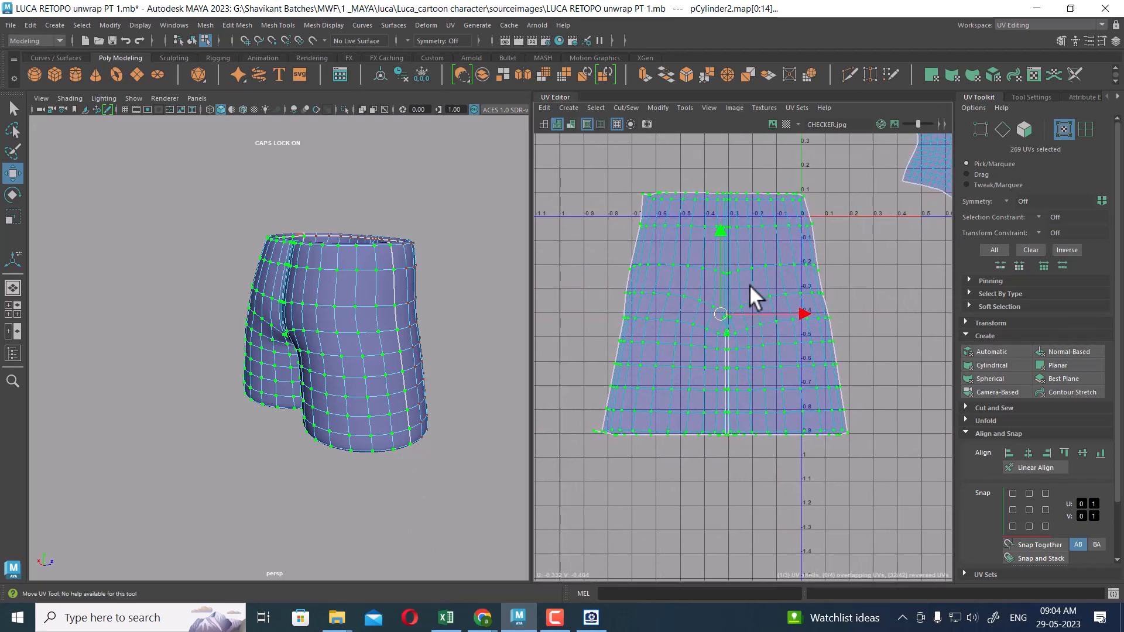
shift+right_drag(749, 284, 595, 266)
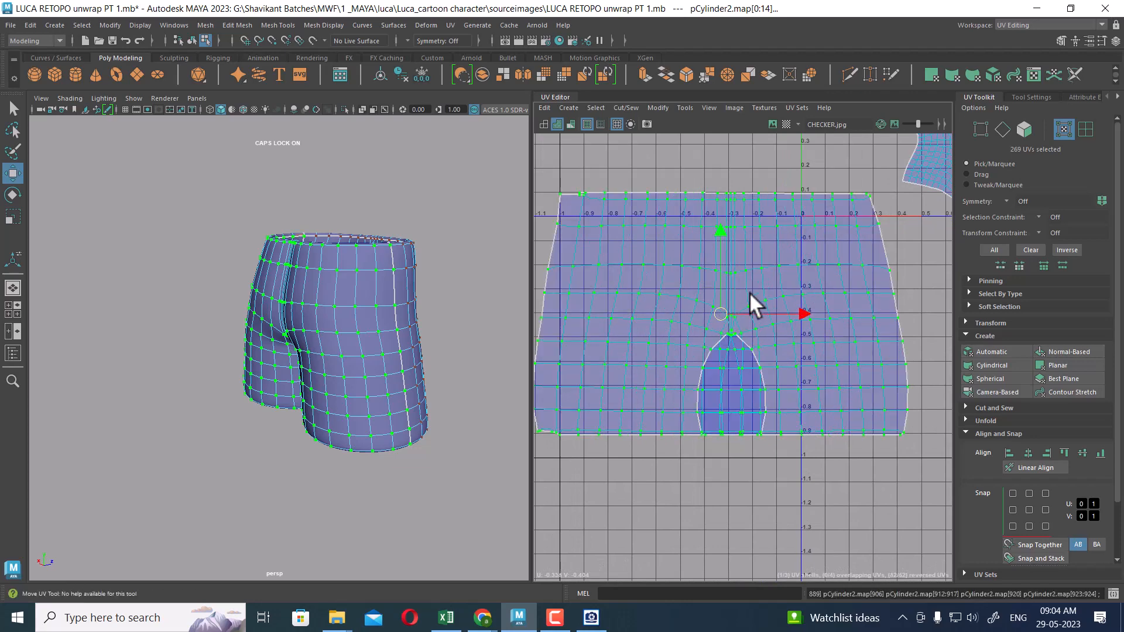
shift+right_drag(749, 293, 638, 314)
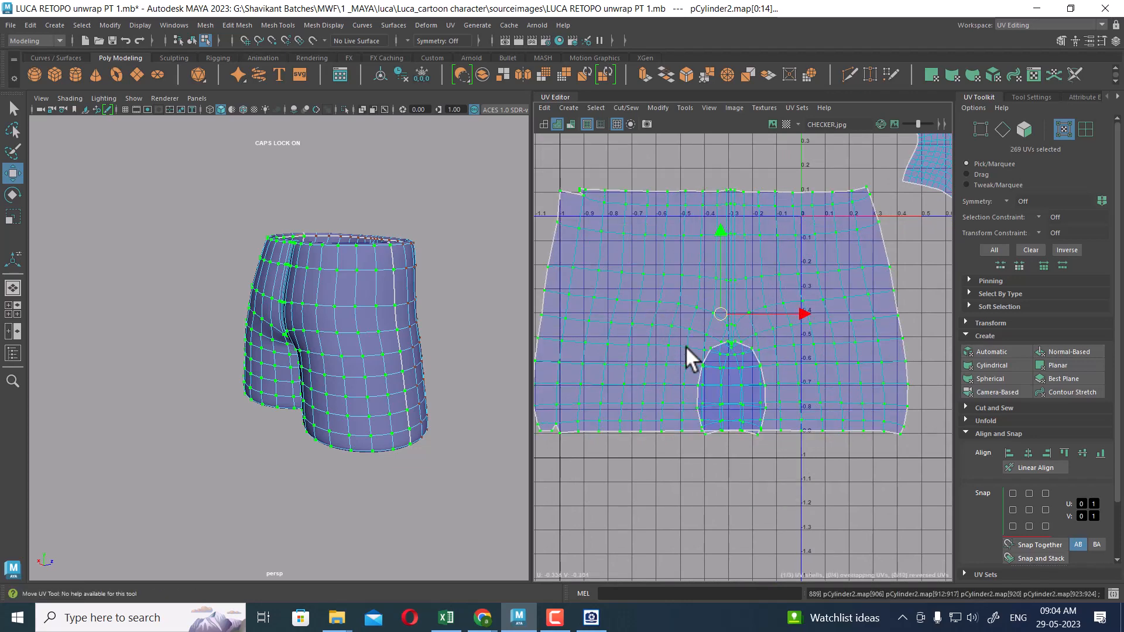
Move and sew the remaining split edges at the unfolded shell's bottom-left and top-left corners.
alt+right_drag(686, 368, 655, 351)
alt+middle_drag(655, 351, 813, 296)
right_drag(740, 394, 739, 312)
alt+right_drag(679, 434, 709, 518)
click(658, 414)
key(shift+s)
alt+middle_drag(723, 295, 724, 470)
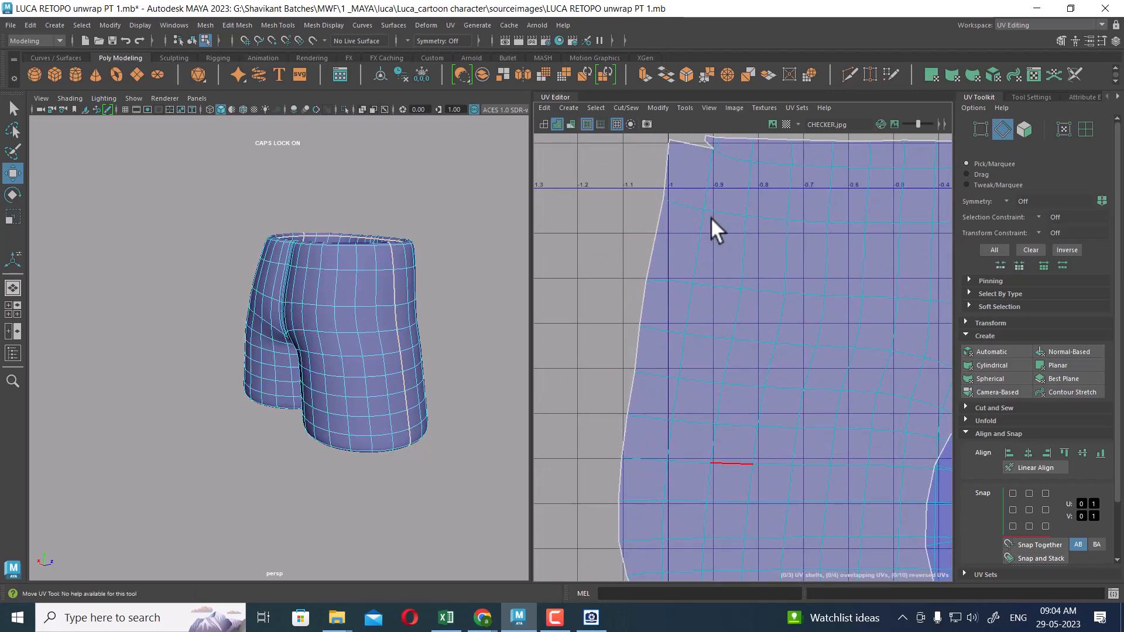
click(697, 147)
key(shift+s)
alt+right_drag(733, 219, 609, 169)
alt+middle_drag(790, 328, 648, 312)
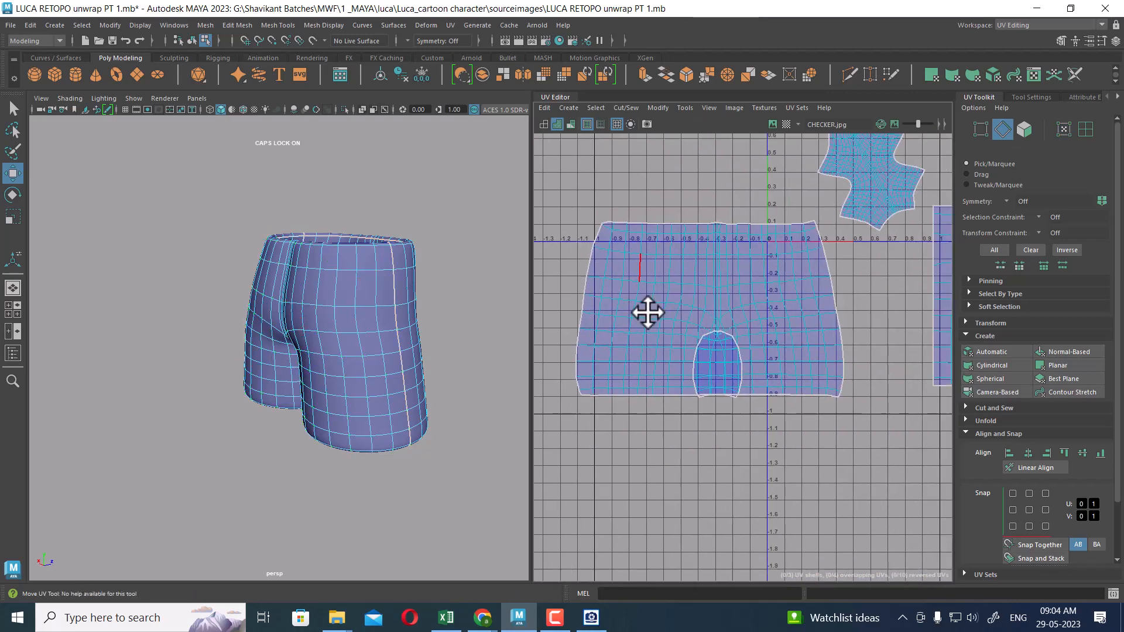
Cut the shell along its vertical centre edge line from the waist down to the crotch.
alt+right_drag(648, 313, 700, 346)
key(ctrl+space)
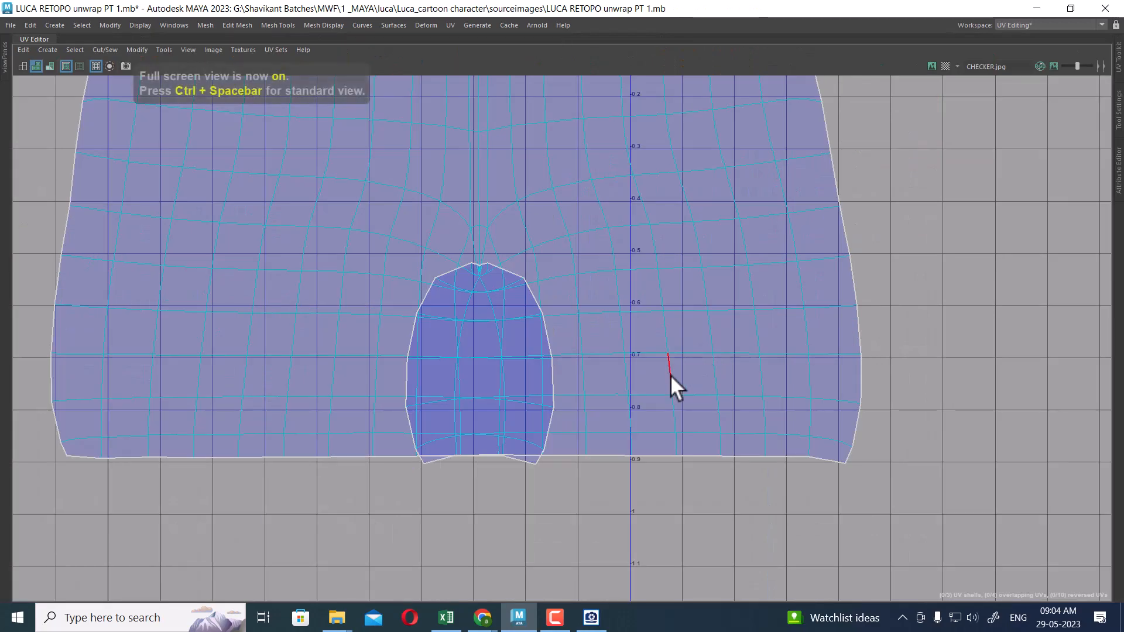
alt+right_drag(666, 385, 504, 321)
alt+middle_drag(504, 322, 549, 402)
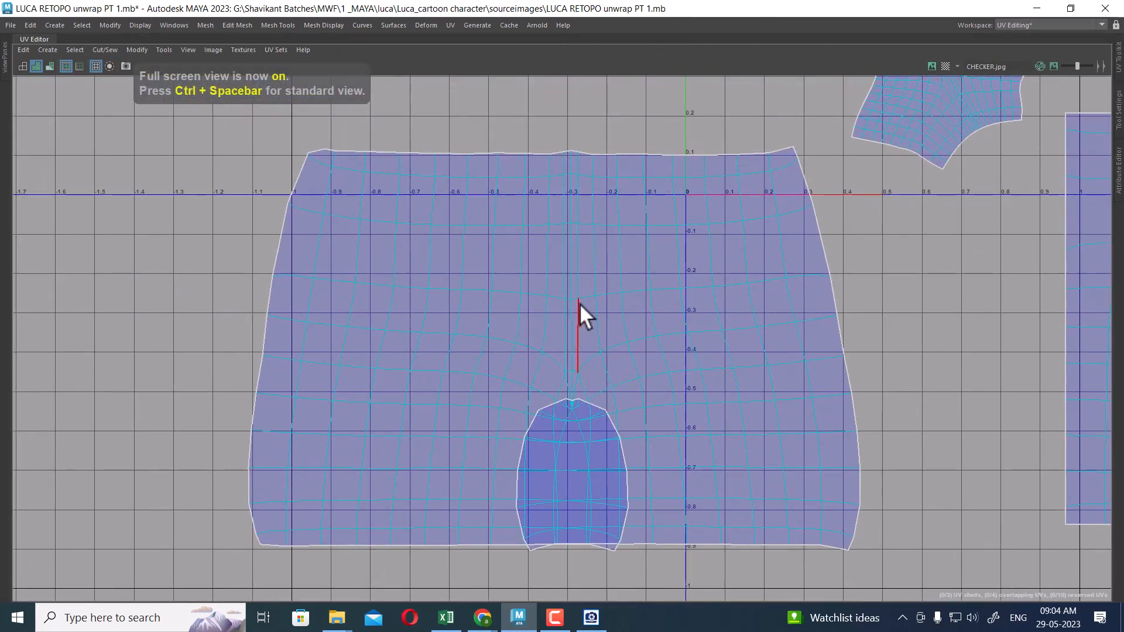
alt+right_drag(578, 314, 600, 329)
click(568, 273)
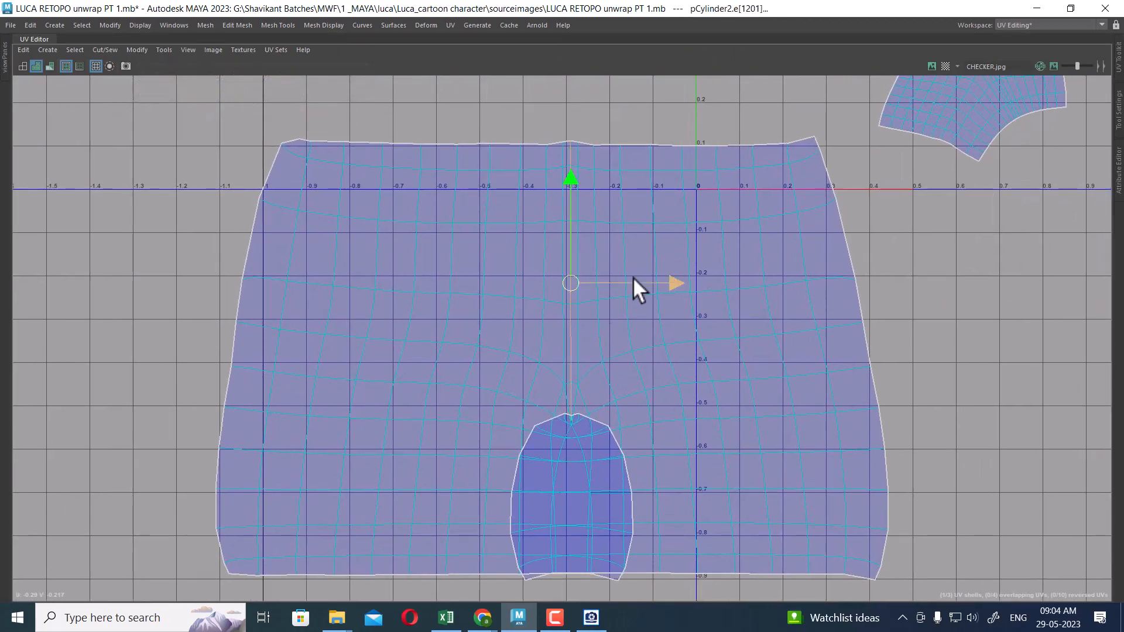
shift+right_drag(658, 234, 645, 331)
Separate the two halves, moving the right shell about 0.34 units right and the left shell about 0.22 units left.
double_click(842, 278)
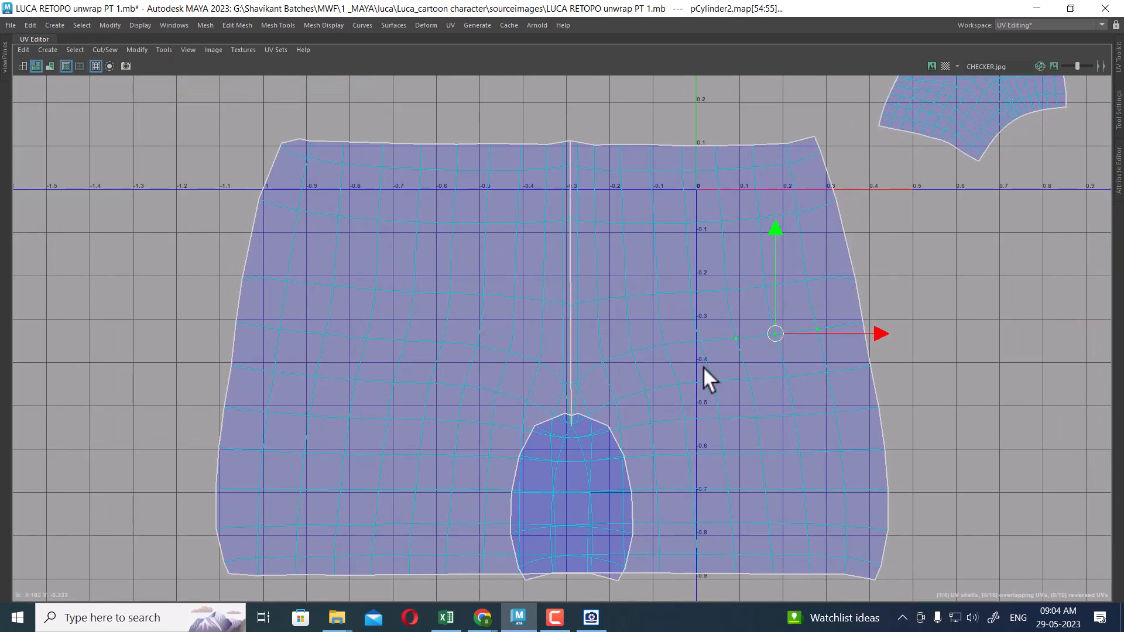
alt+right_drag(711, 452, 726, 413)
alt+middle_drag(726, 413, 568, 381)
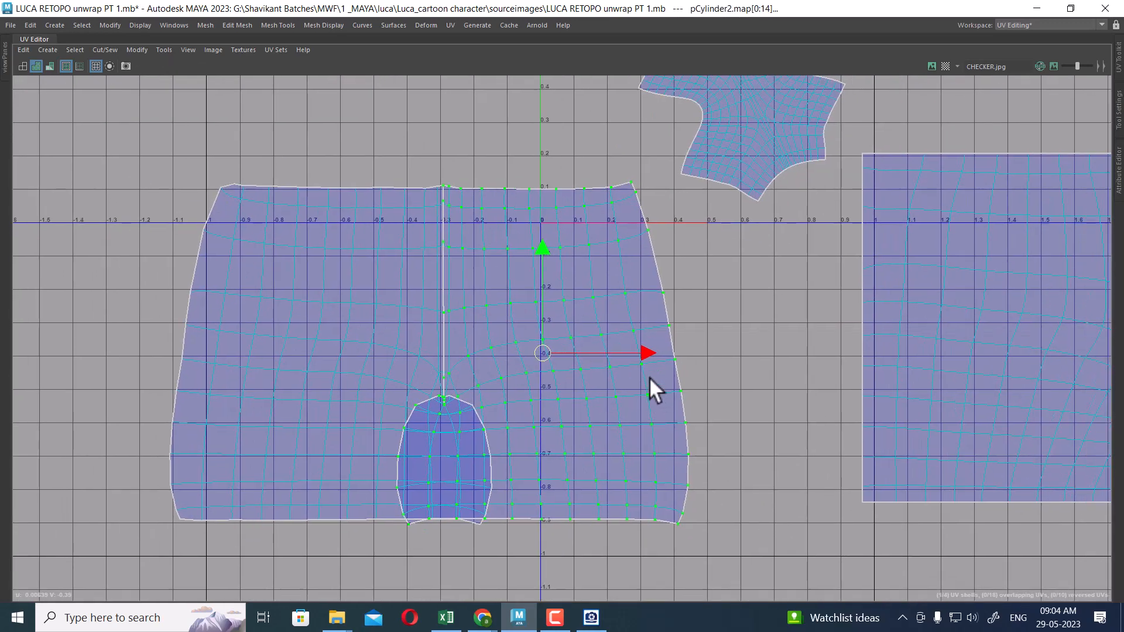
drag(666, 356, 778, 357)
click(351, 402)
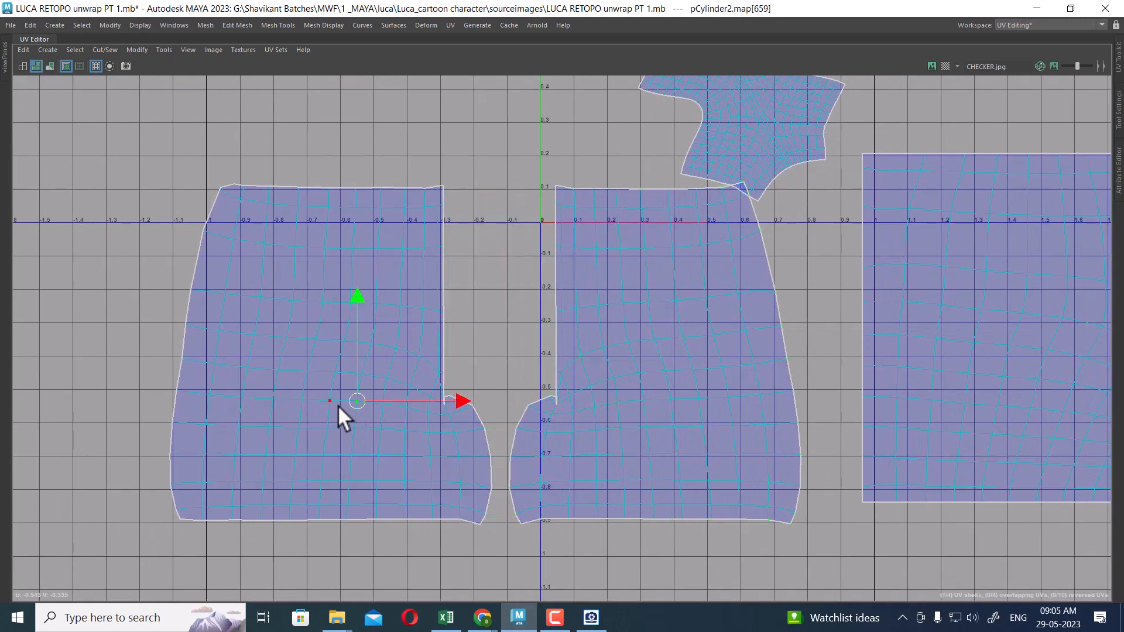
double_click(456, 430)
drag(450, 353, 361, 346)
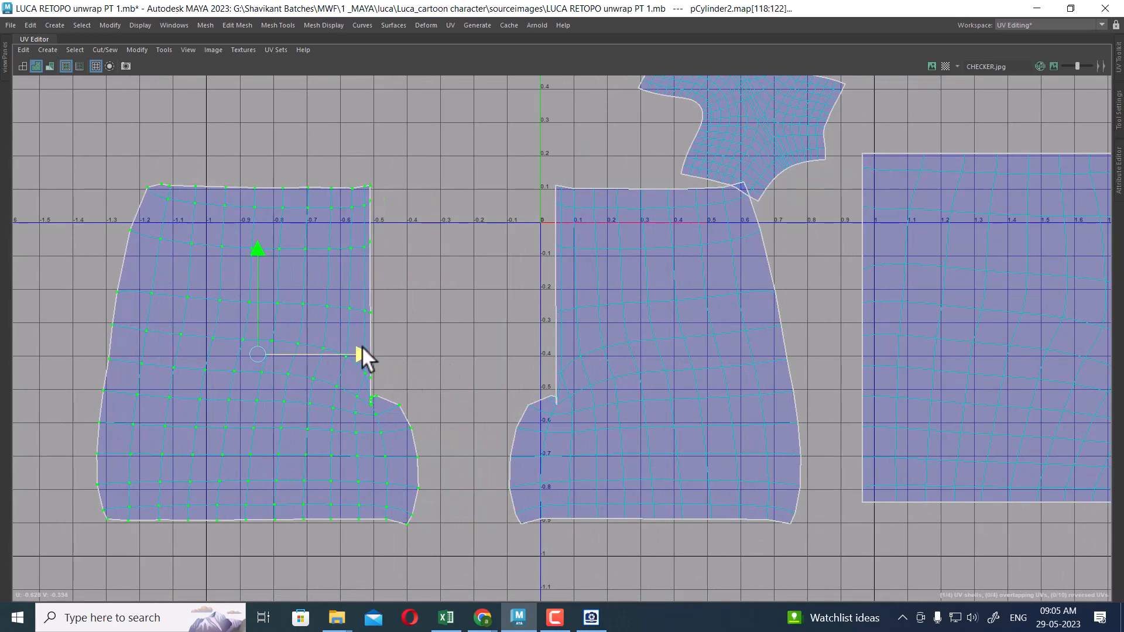
Unfold the inner-leg and crotch UVs of the left shell and repeat the operation on the right shell.
alt+middle_drag(395, 406, 410, 360)
scroll(410, 361, down, 1)
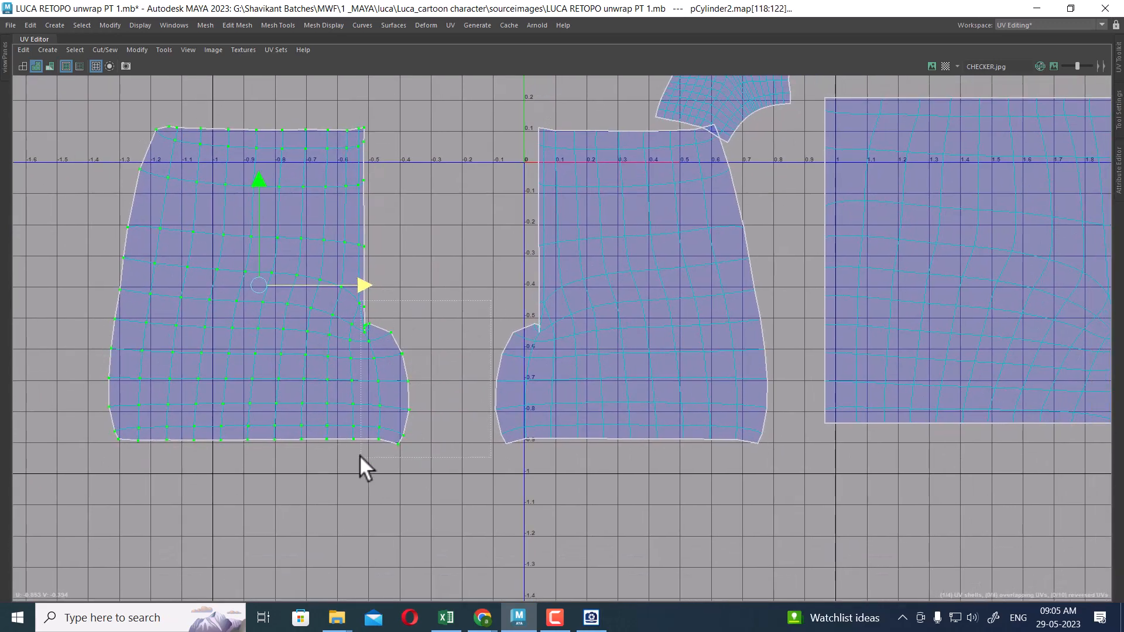
drag(359, 455, 340, 455)
shift+right_drag(431, 336, 273, 334)
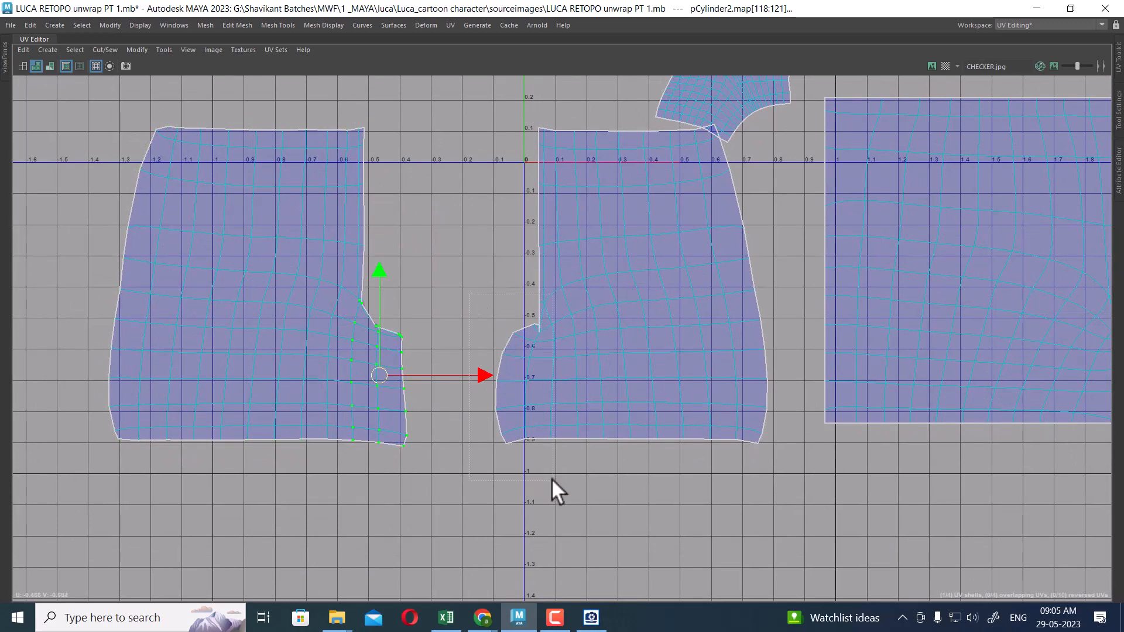
drag(551, 479, 559, 480)
key(g)
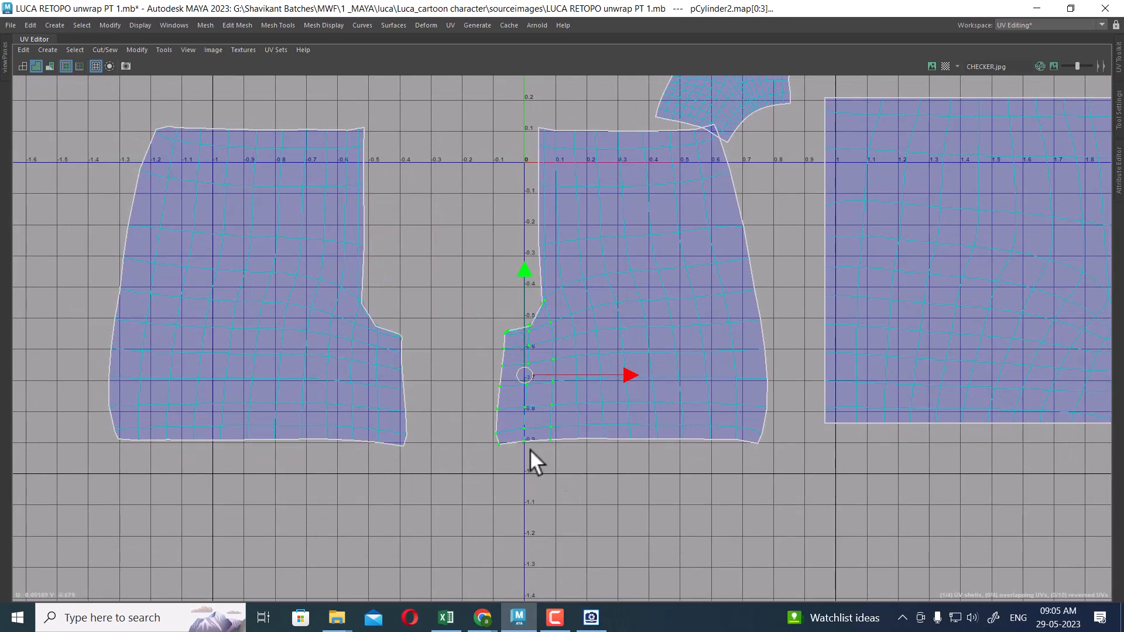
Select all UVs of both shorts halves and move them about 0.3 units left, away from the neighbouring shells.
alt+right_drag(432, 313, 454, 332)
alt+right_drag(548, 418, 515, 404)
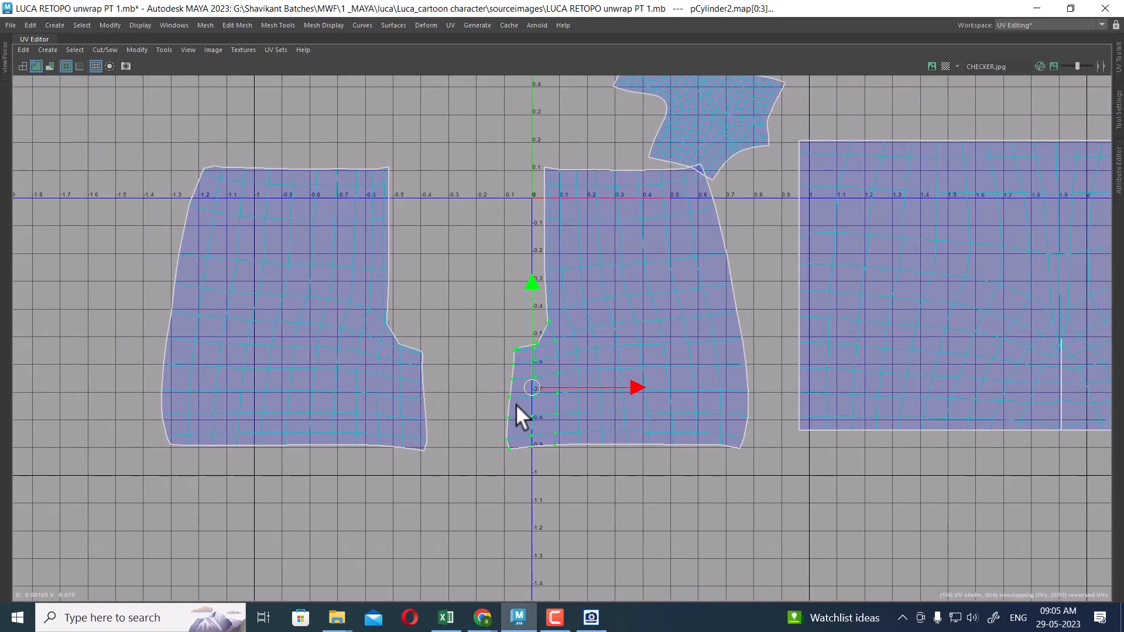
drag(623, 459, 378, 380)
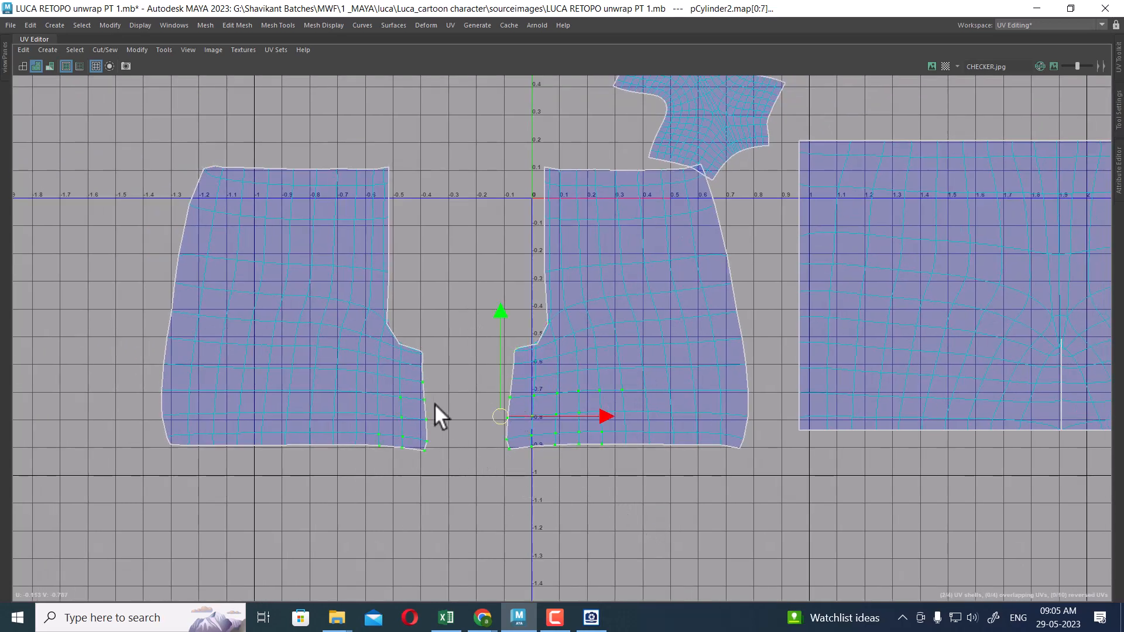
ctrl+right_drag(434, 403, 486, 417)
scroll(538, 462, down, 2)
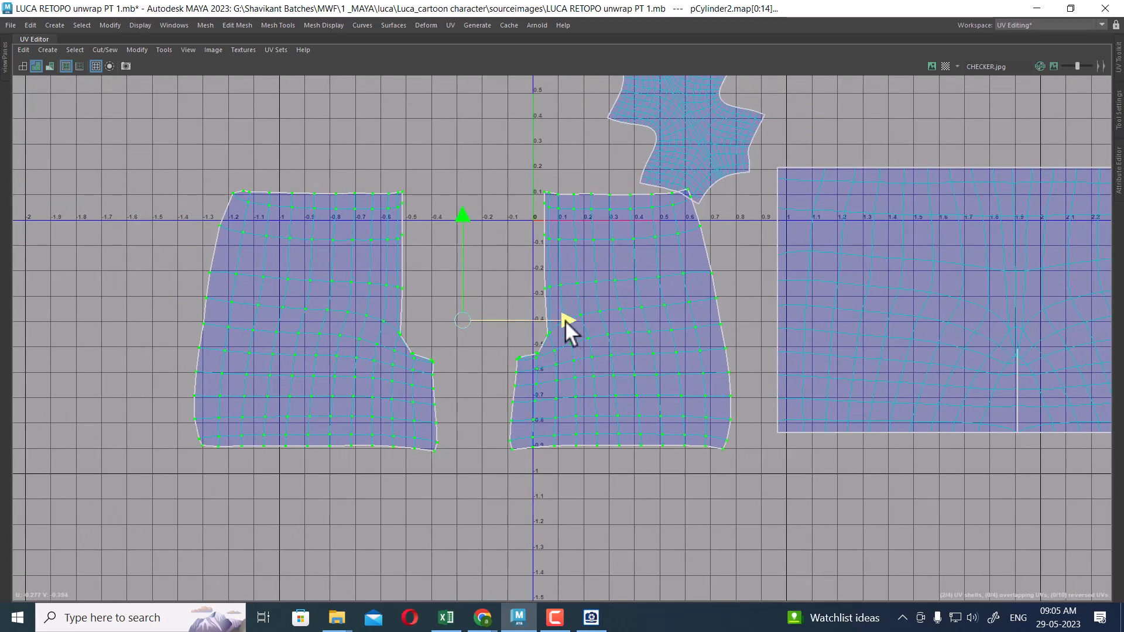
drag(565, 321, 494, 327)
alt+middle_drag(451, 377, 518, 413)
alt+right_drag(510, 414, 523, 423)
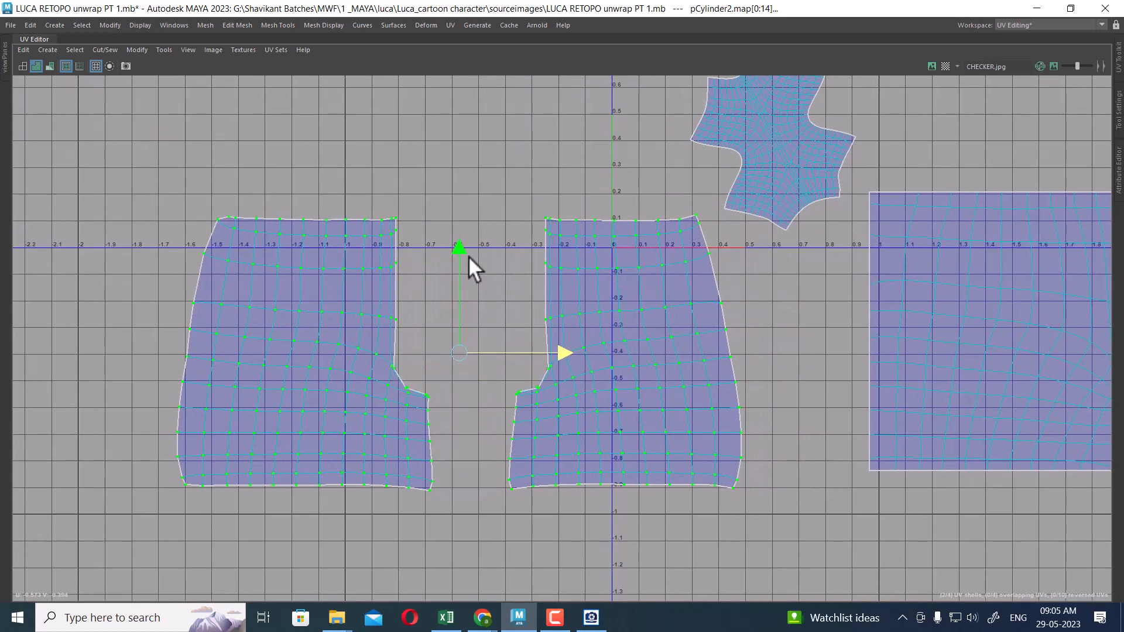
Sew the two shorts halves together along the vertical centre edge and sew the remaining gap at the crotch.
click(401, 253)
drag(392, 290, 379, 358)
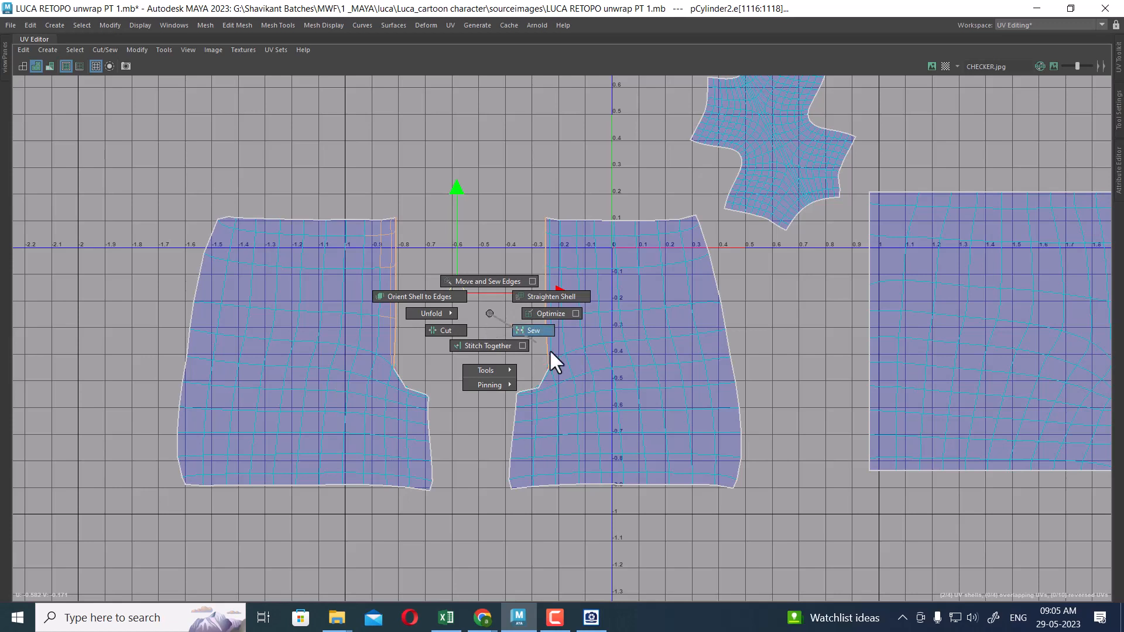
shift+right_drag(550, 350, 552, 351)
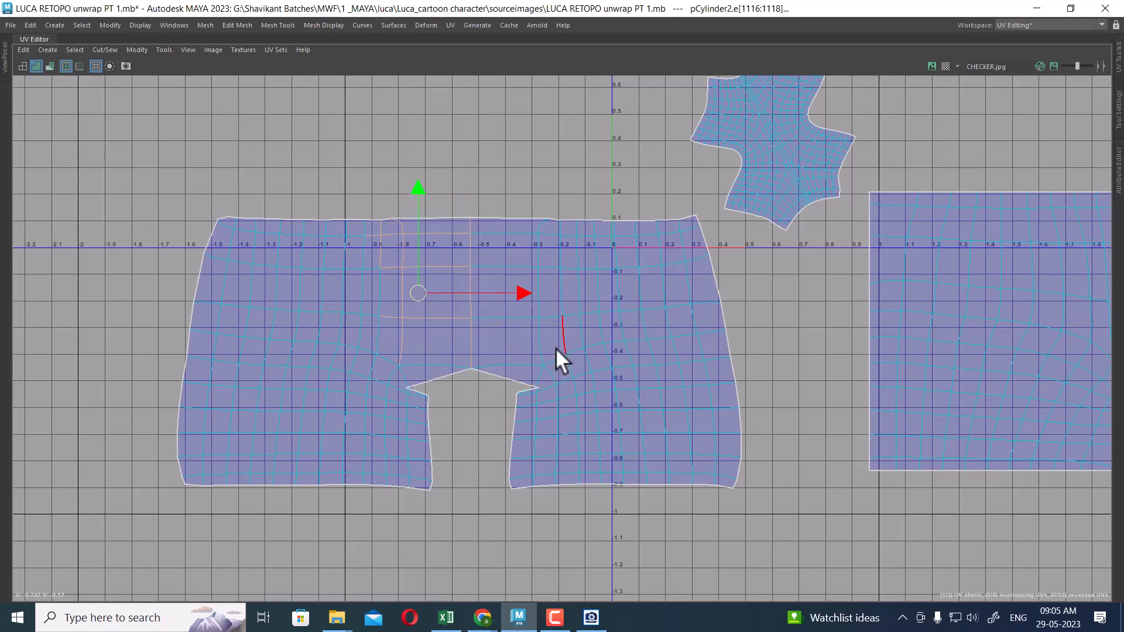
click(495, 376)
shift+right_drag(416, 394, 452, 409)
Select the inner-leg border UVs of both legs and align them to their horizontal centre so they form one vertical line.
drag(476, 421, 523, 453)
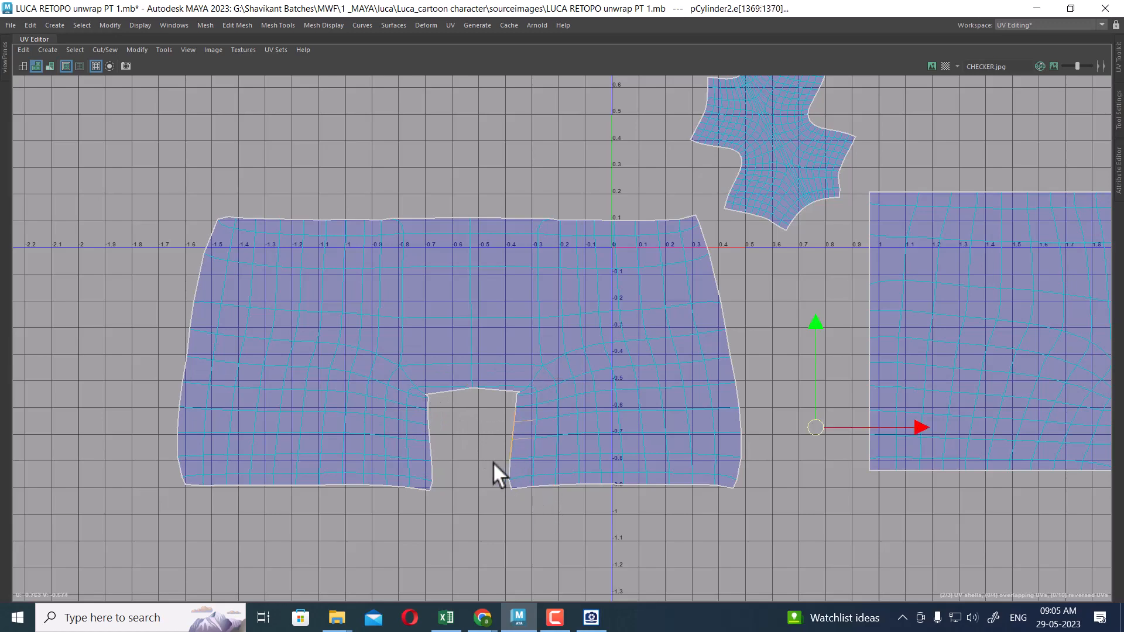
scroll(665, 462, down, 1)
alt+middle_drag(1088, 371, 995, 371)
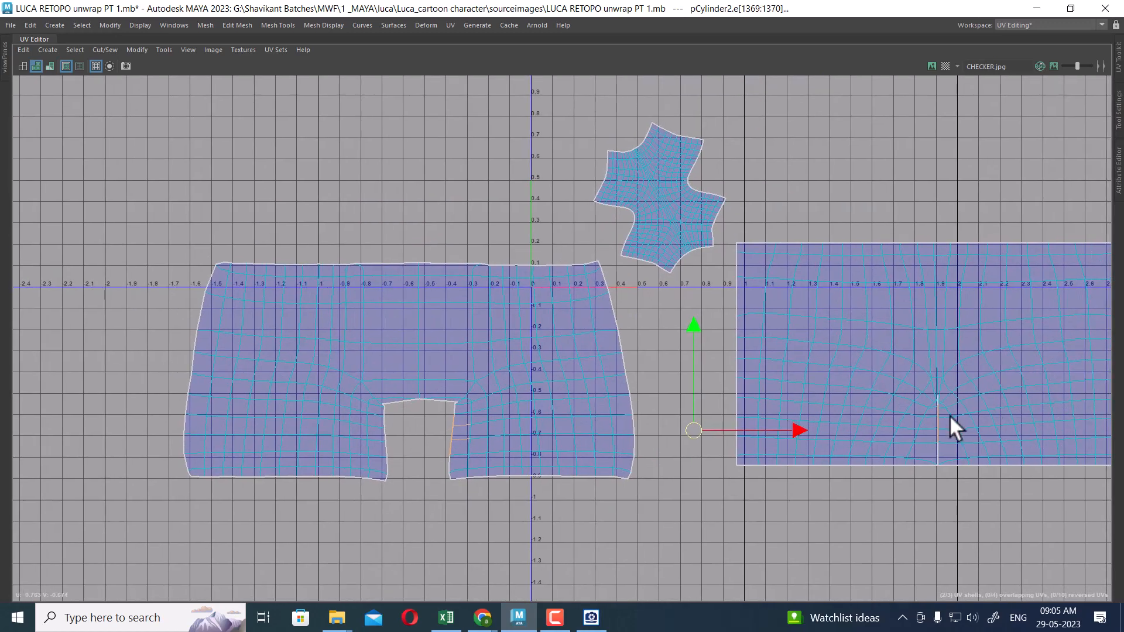
alt+middle_drag(458, 404, 458, 394)
scroll(424, 351, up, 5)
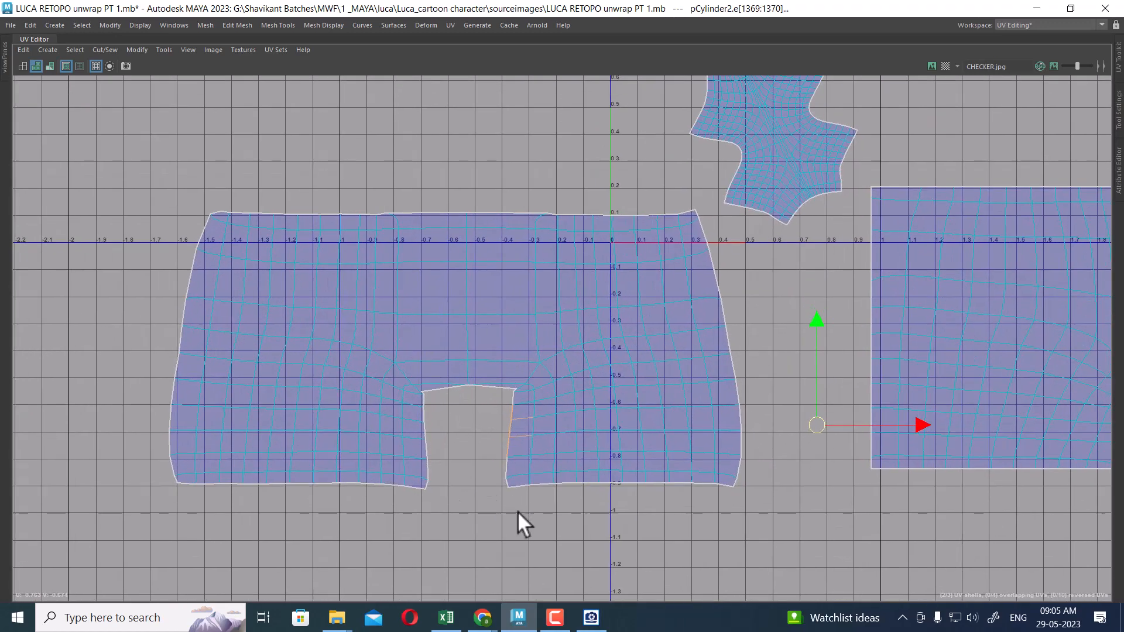
shift+right_drag(490, 326, 592, 323)
drag(408, 504, 409, 504)
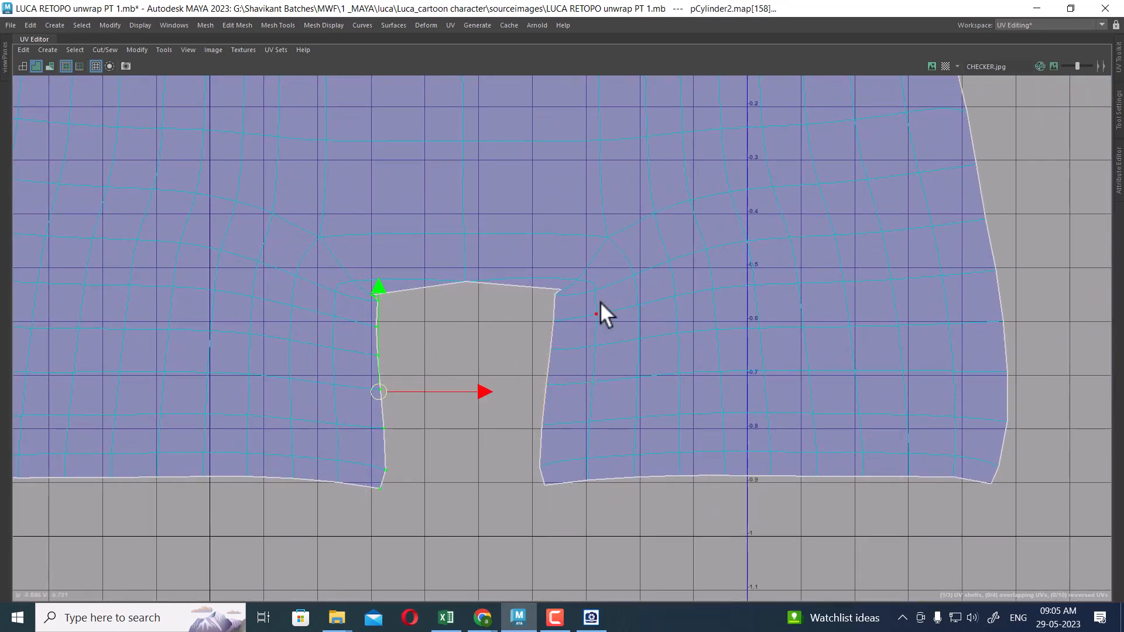
shift+drag(532, 501, 532, 501)
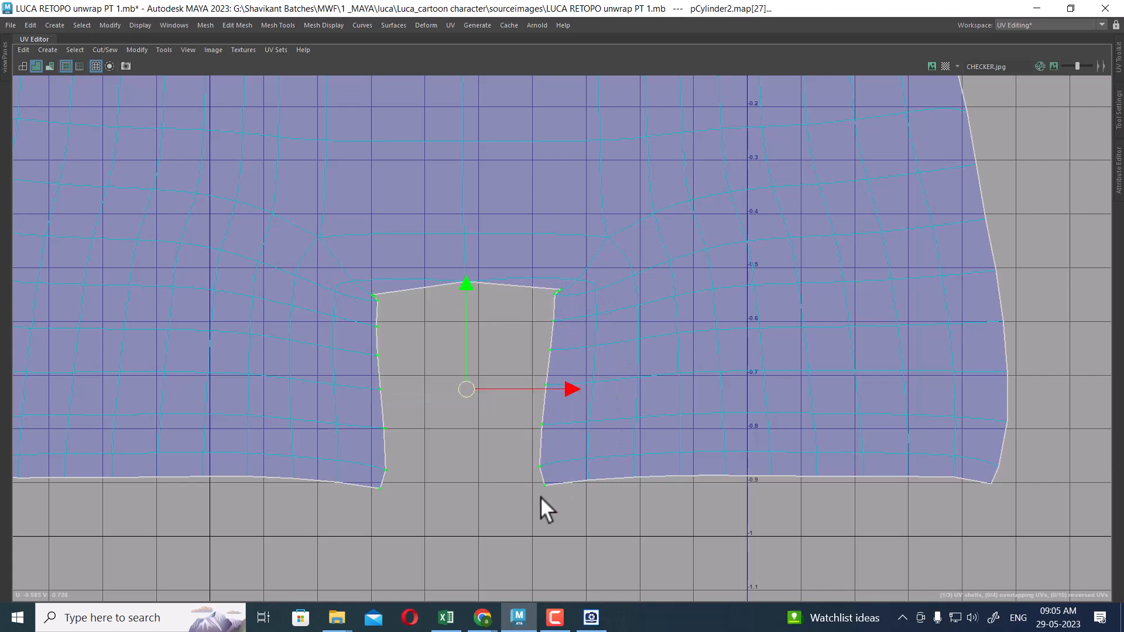
click(1119, 73)
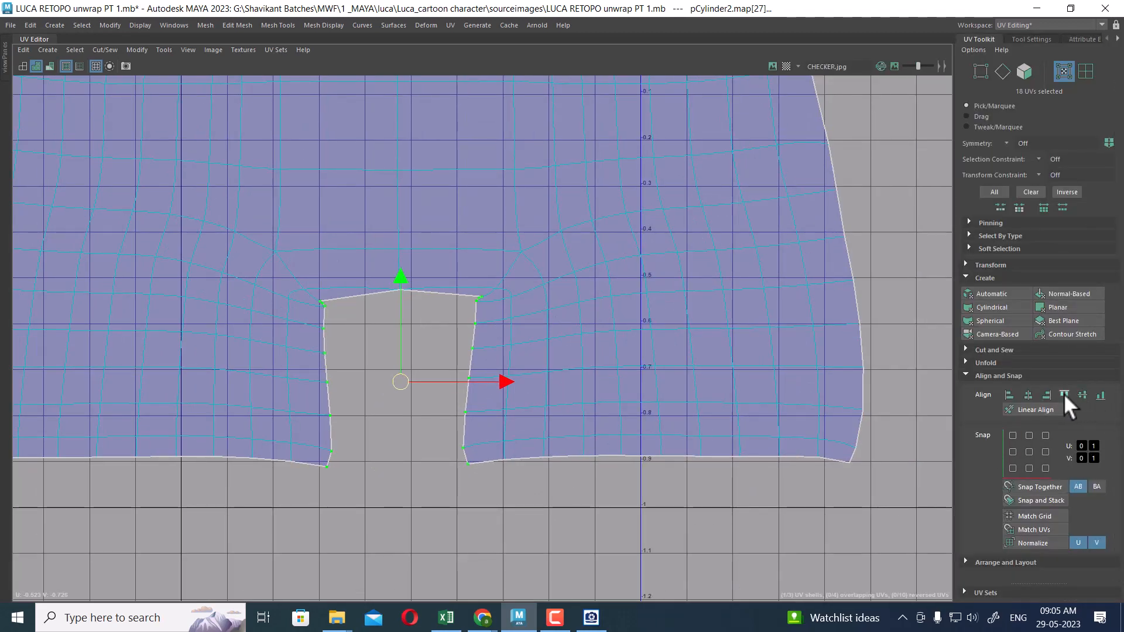
click(1028, 394)
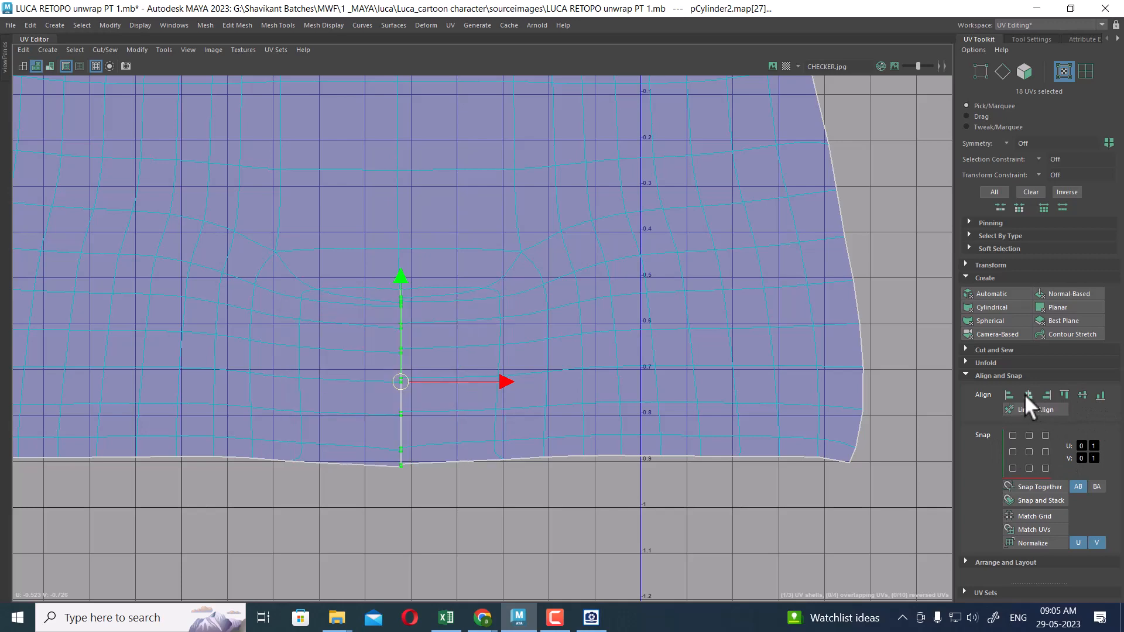
Select the border UVs along the bottom hem, leaving out the inner-leg seam UVs, and align them to the lowest V.
mouse_move(442, 380)
alt+right_down()
mouse_move(455, 468)
mouse_move(431, 359)
alt+right_up()
alt+right_drag(427, 503, 370, 341)
ctrl+right_click(368, 310)
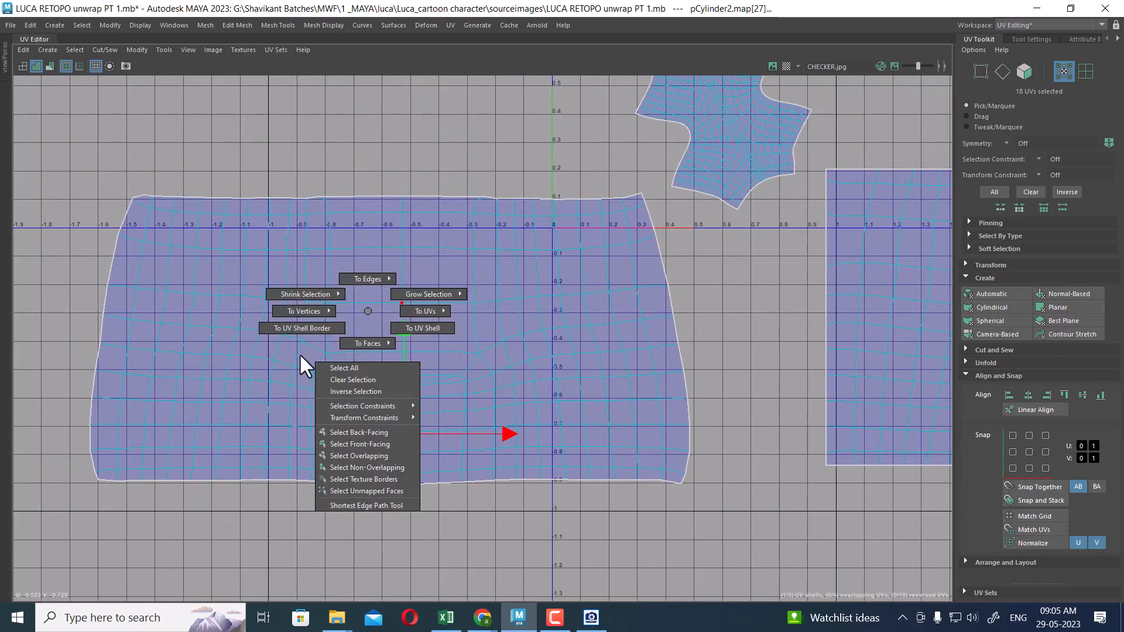
ctrl+right_drag(305, 366, 305, 375)
drag(94, 142, 751, 427)
ctrl+drag(62, 304, 146, 485)
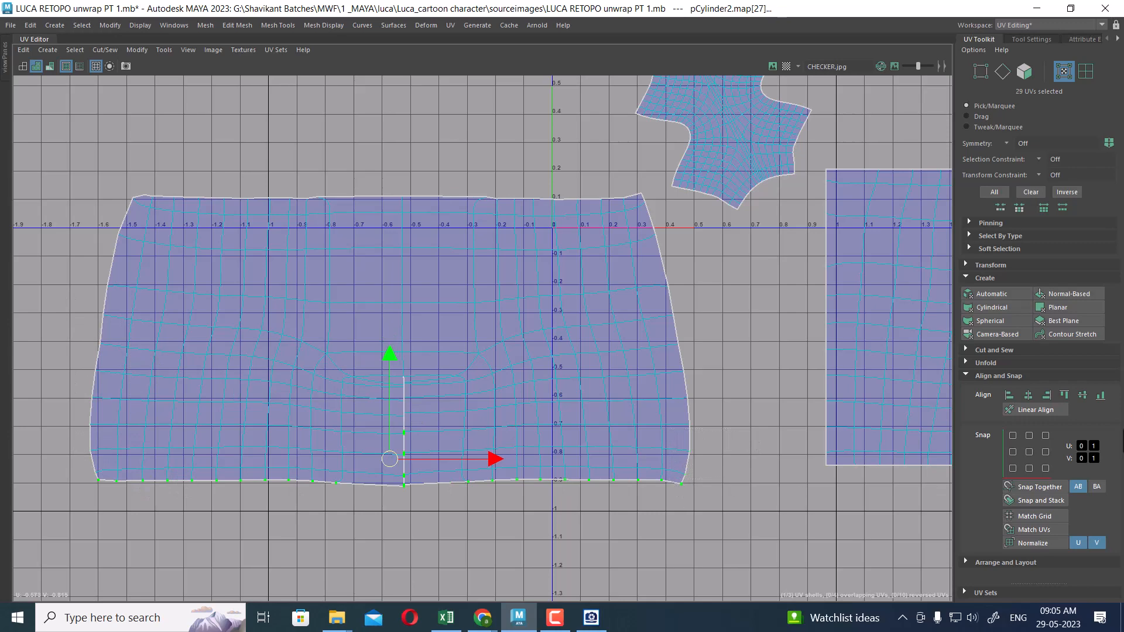
click(1100, 396)
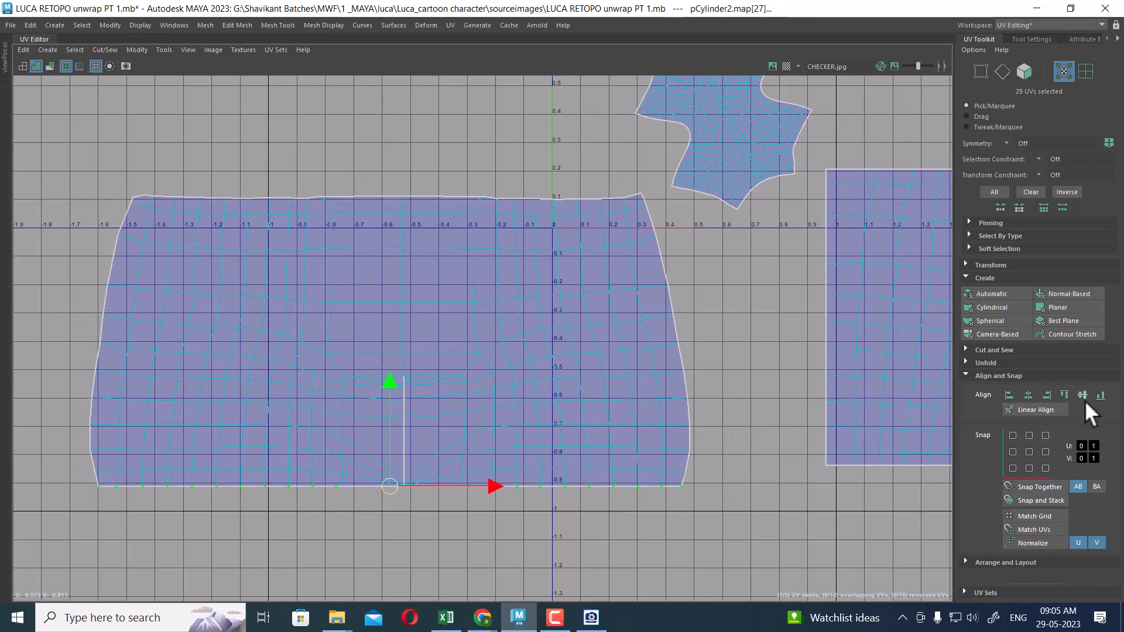
key(ctrl+z)
alt+right_drag(403, 371, 503, 588)
alt+middle_drag(480, 588, 521, 365)
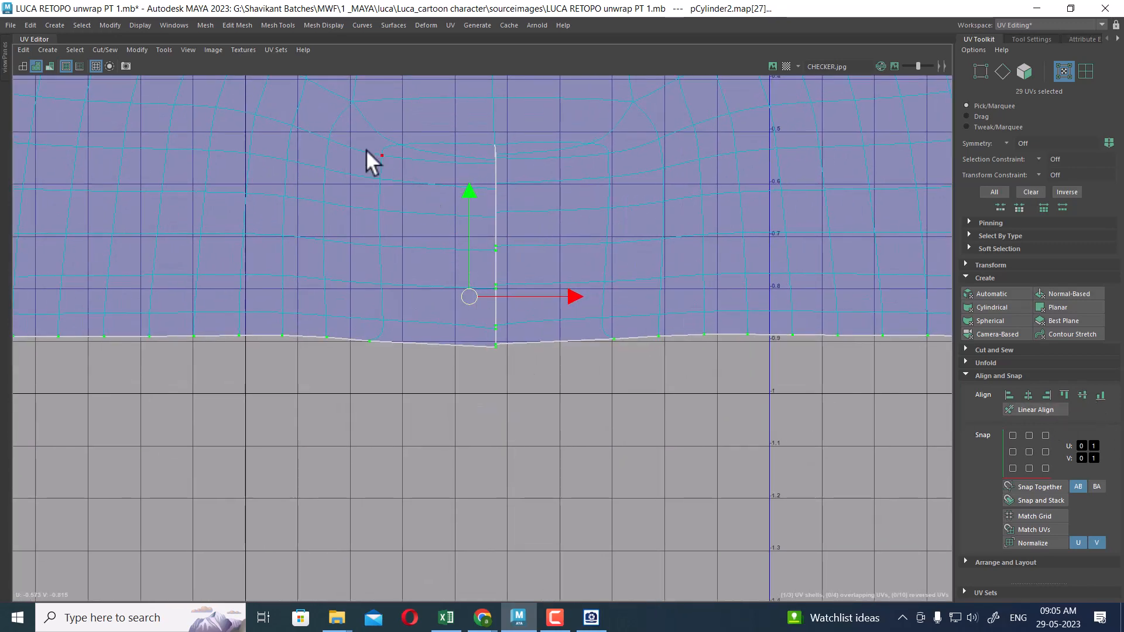
ctrl+drag(366, 150, 549, 334)
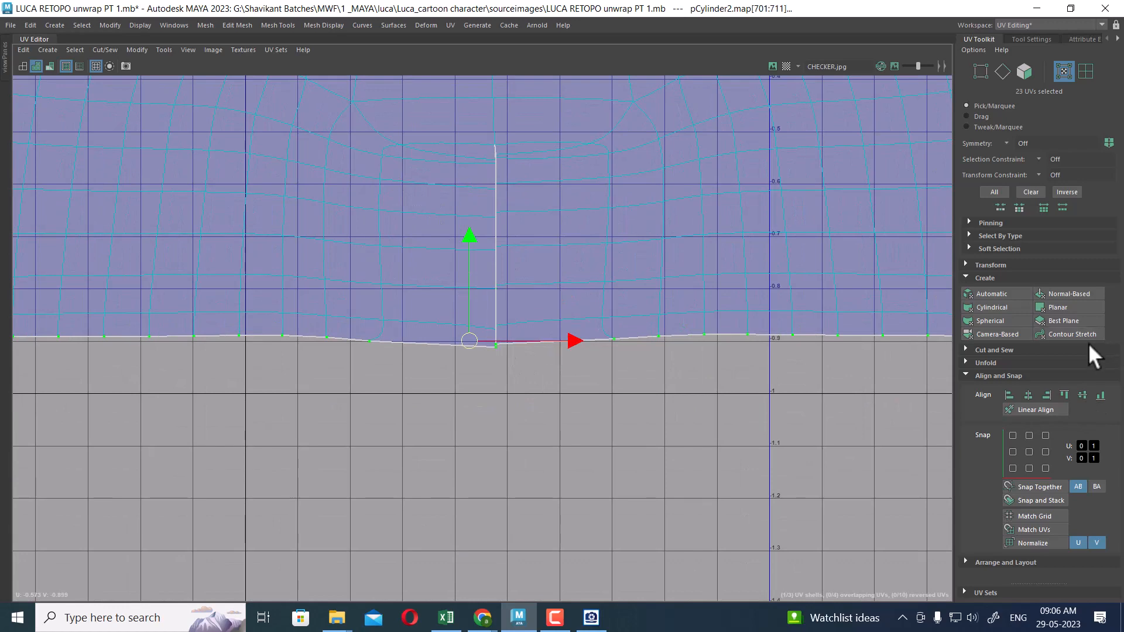
click(1100, 396)
Reduce the shell-border selection to the left side UVs and align them to the minimum U.
alt+right_drag(712, 446, 475, 402)
ctrl+right_drag(470, 312, 221, 438)
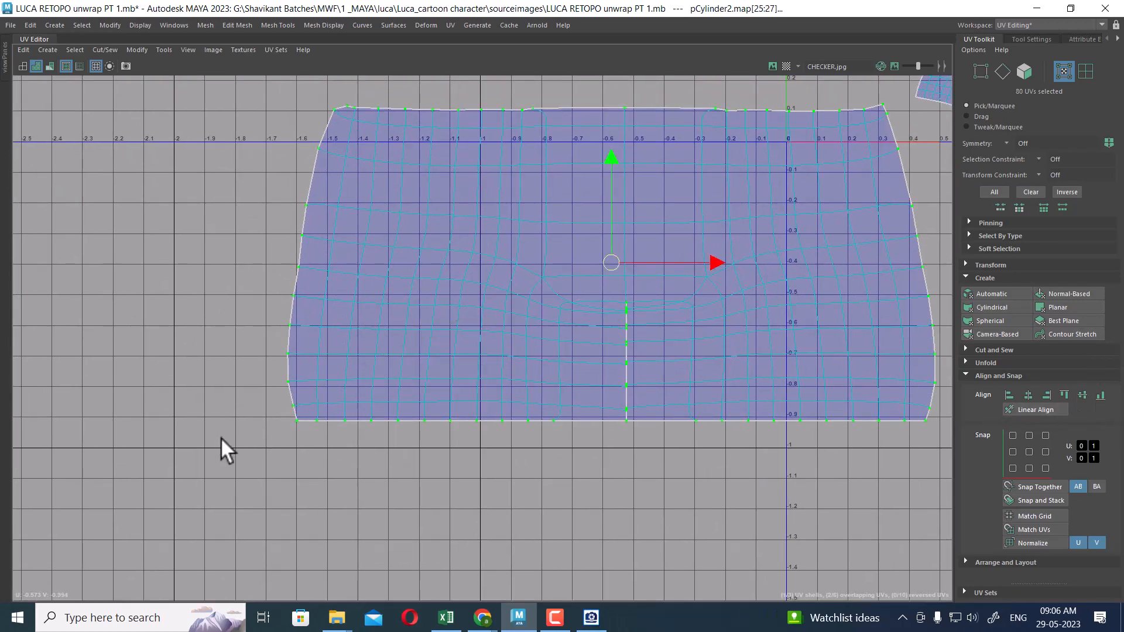
ctrl+drag(351, 105, 949, 476)
drag(521, 322, 373, 442)
ctrl+drag(316, 471, 316, 472)
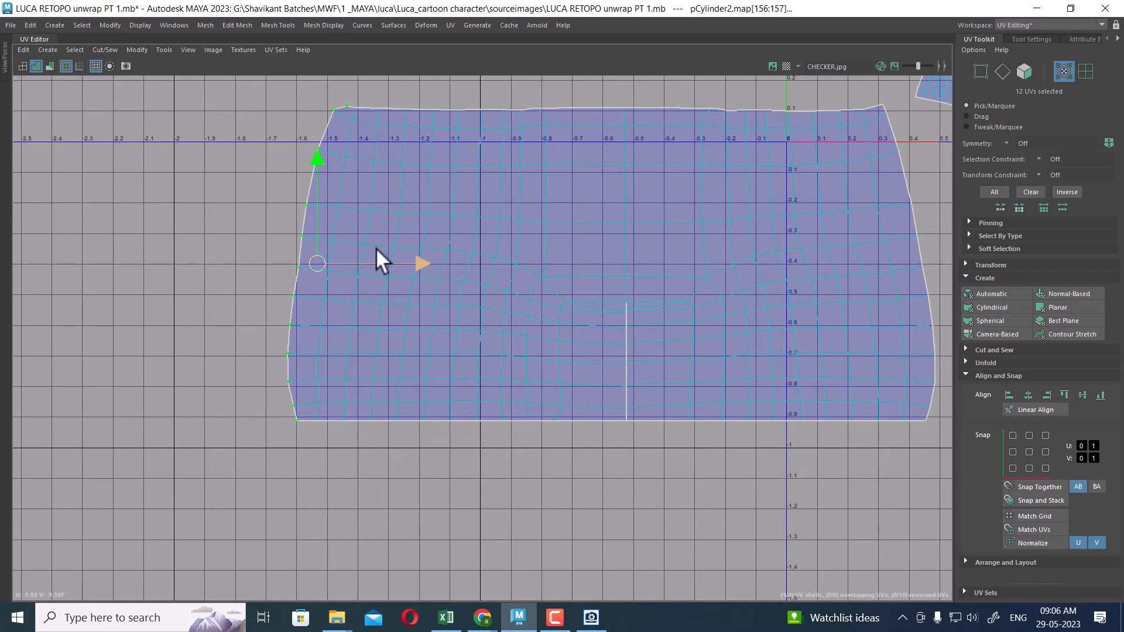
scroll(494, 371, up, 2)
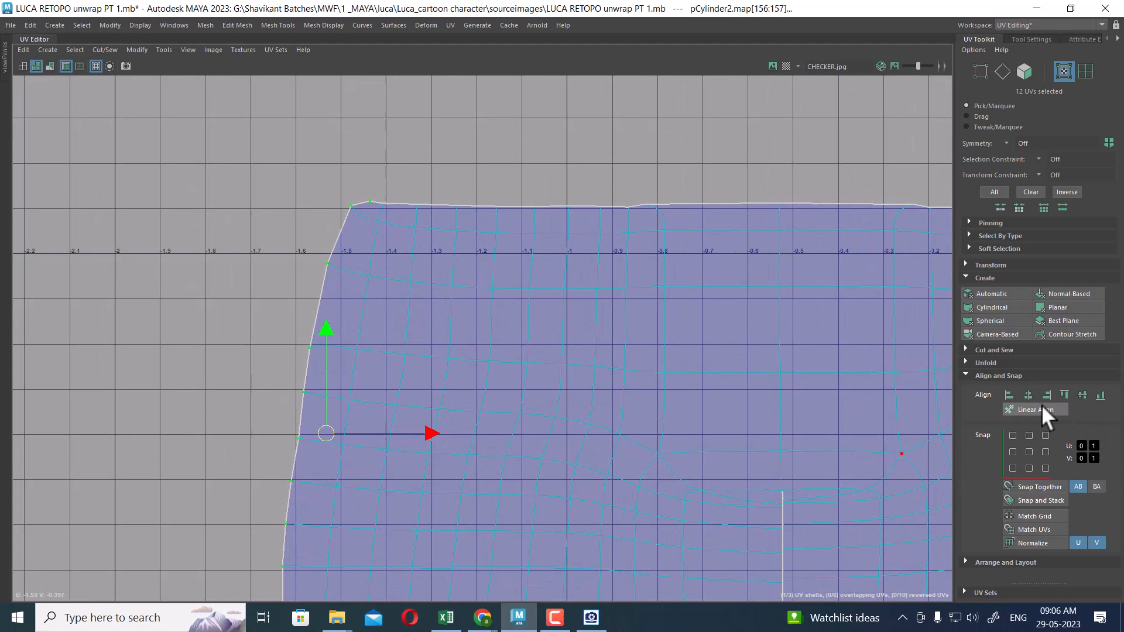
click(1007, 396)
Select the border UVs along the shell's right side and align them to the maximum U.
alt+right_drag(561, 396, 404, 313)
alt+middle_drag(752, 541, 496, 381)
ctrl+right_click(408, 307)
ctrl+right_drag(408, 307, 217, 422)
alt+right_drag(594, 462, 451, 391)
alt+middle_drag(284, 279, 318, 329)
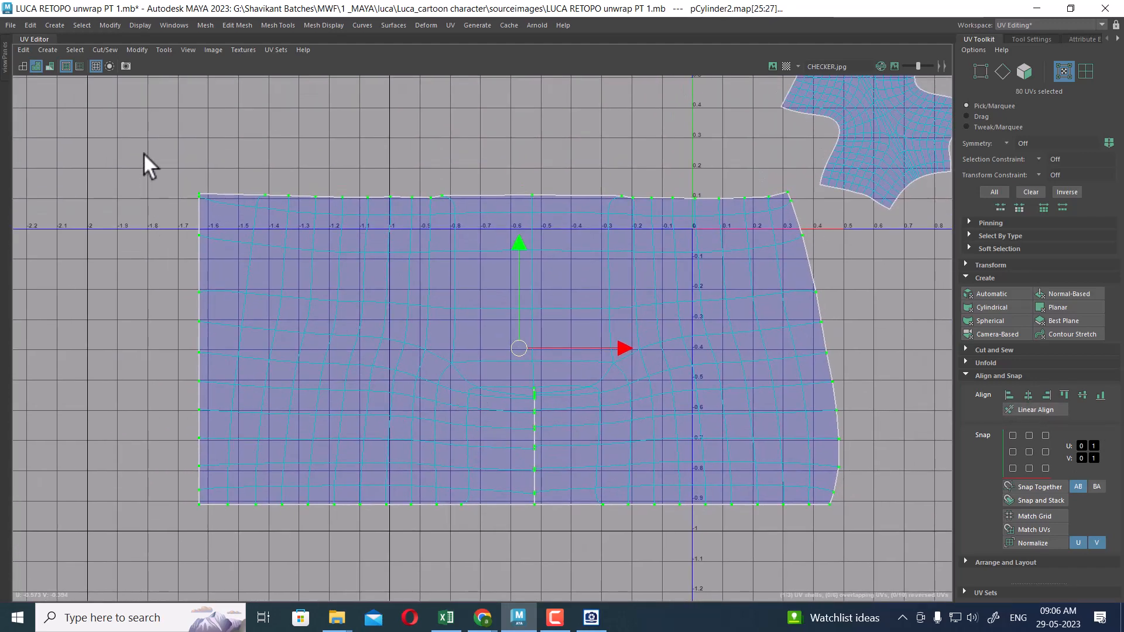
drag(145, 153, 559, 587)
ctrl+drag(763, 583, 764, 583)
ctrl+drag(802, 545, 817, 550)
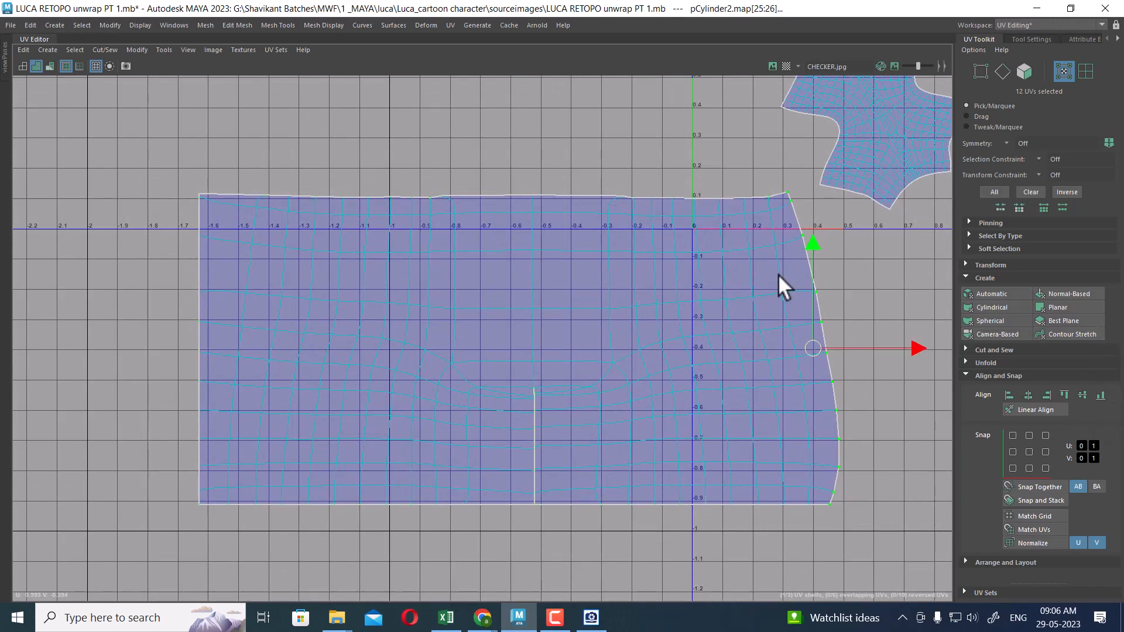
click(1047, 395)
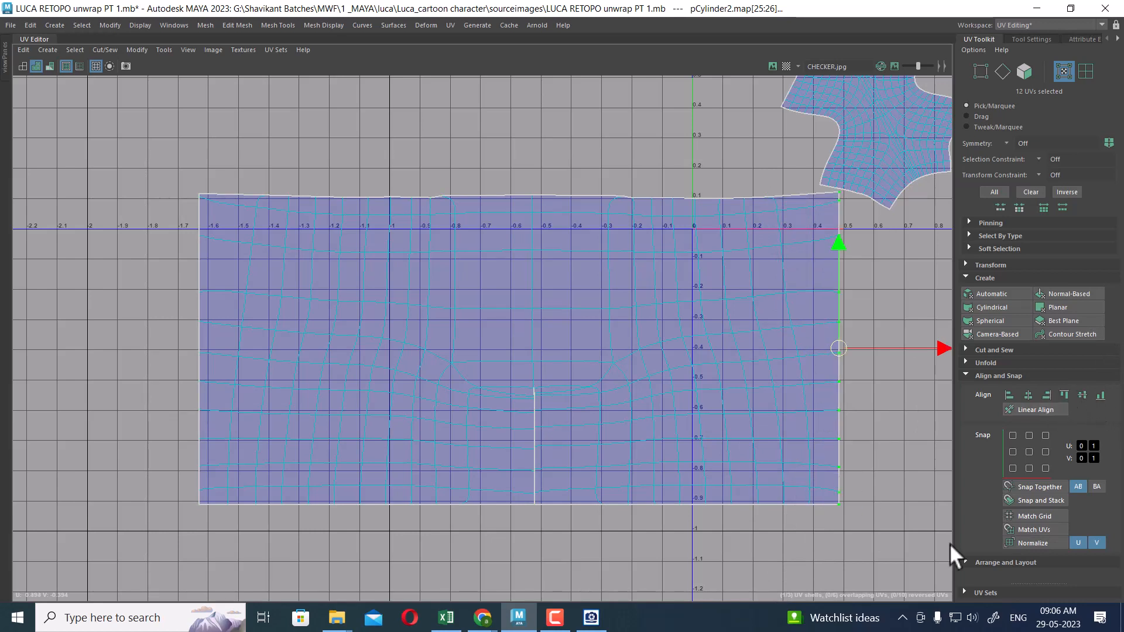
Select the waistline border UVs, excluding the extra side UVs below both corners, and align them to the maximum V.
shift+right_click(449, 300)
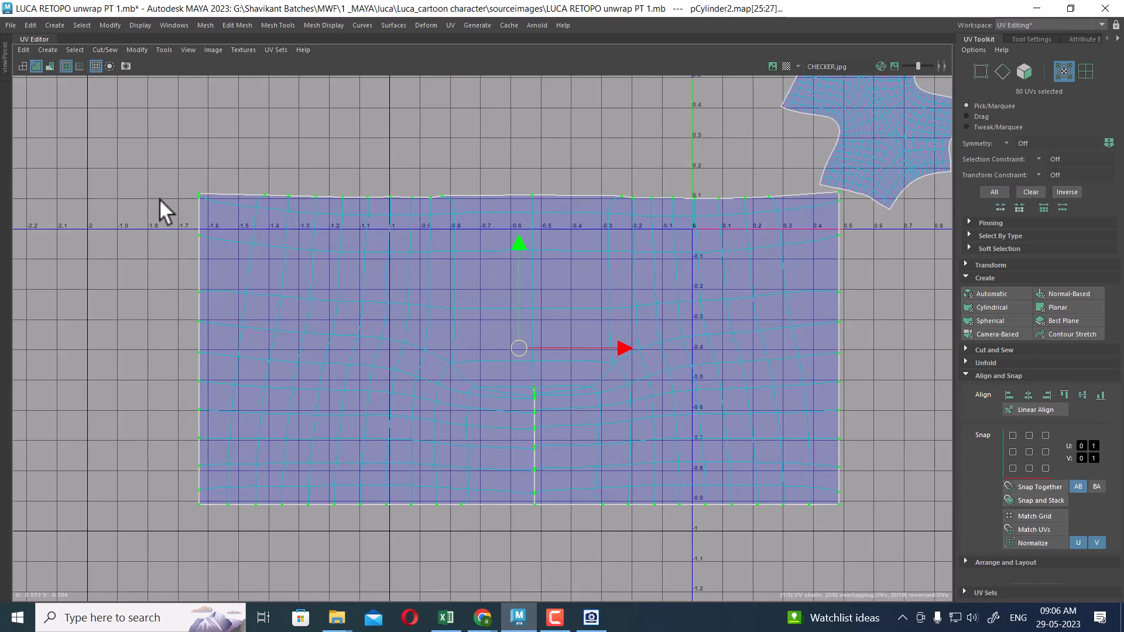
drag(168, 215, 860, 566)
scroll(735, 396, up, 4)
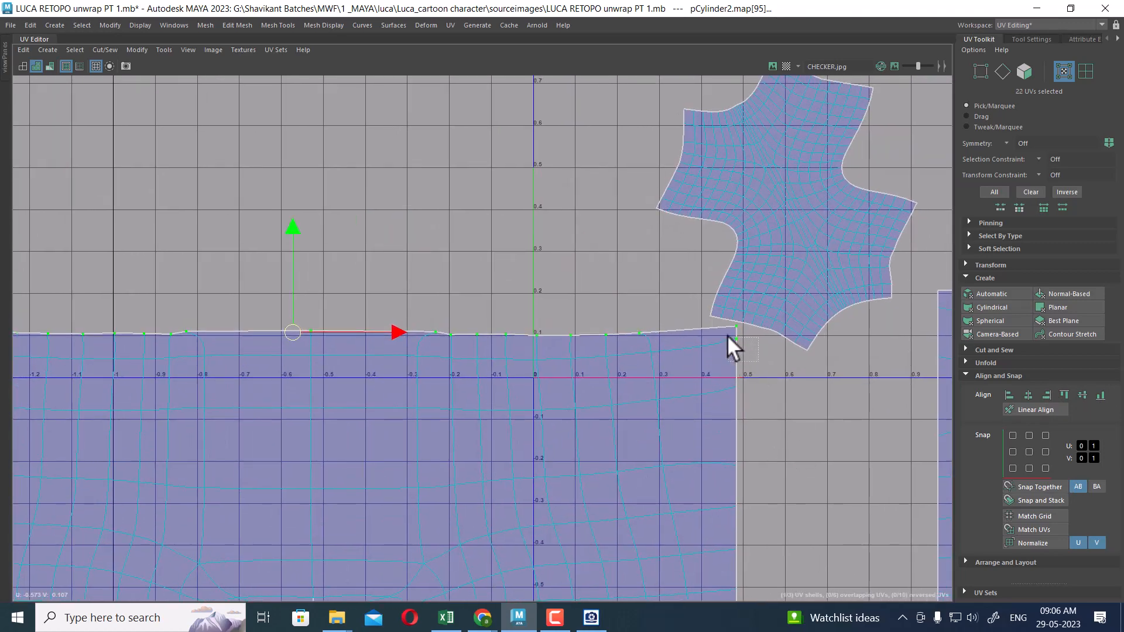
ctrl+drag(727, 335, 725, 332)
alt+middle_drag(62, 379, 648, 359)
alt+right_drag(649, 359, 629, 487)
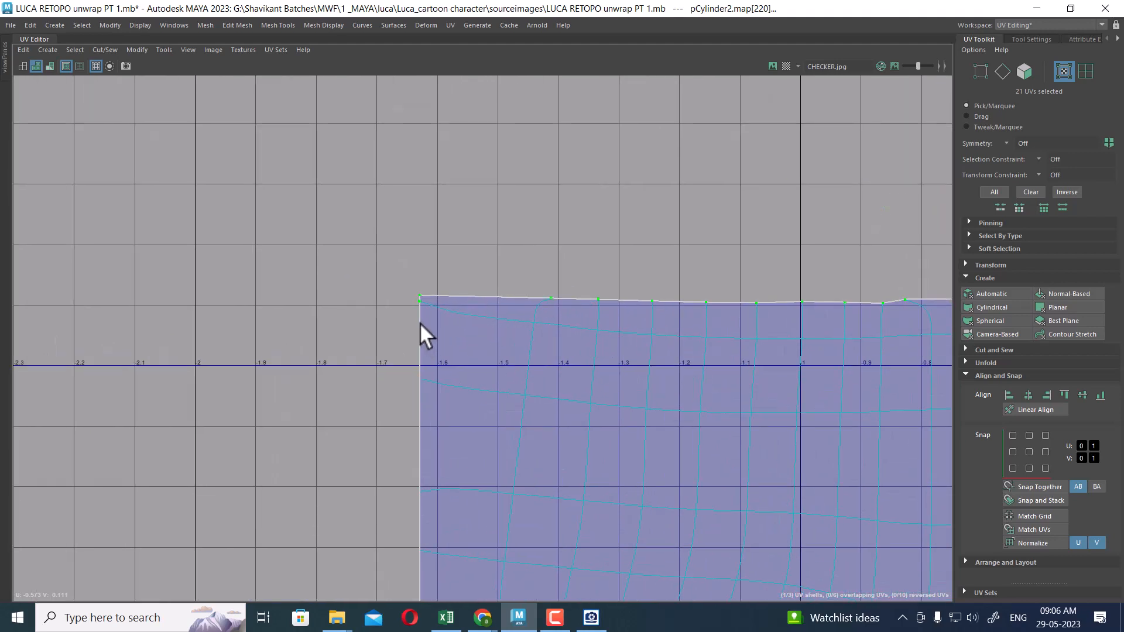
ctrl+drag(407, 297, 407, 298)
scroll(579, 398, down, 3)
alt+middle_drag(579, 386, 419, 287)
scroll(419, 287, down, 1)
click(1064, 395)
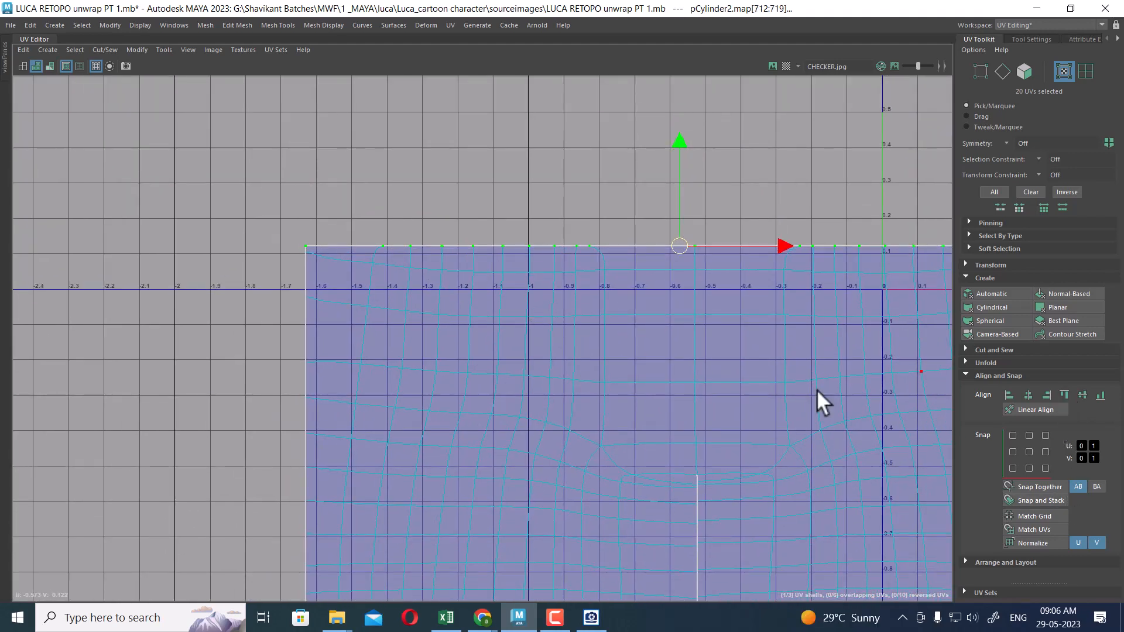
Select the whole shorts shell and move it about 0.8 units left, clear of the neighbouring shells.
scroll(509, 326, down, 2)
scroll(484, 345, up, 1)
ctrl+right_drag(567, 308, 514, 412)
alt+middle_drag(620, 518, 554, 497)
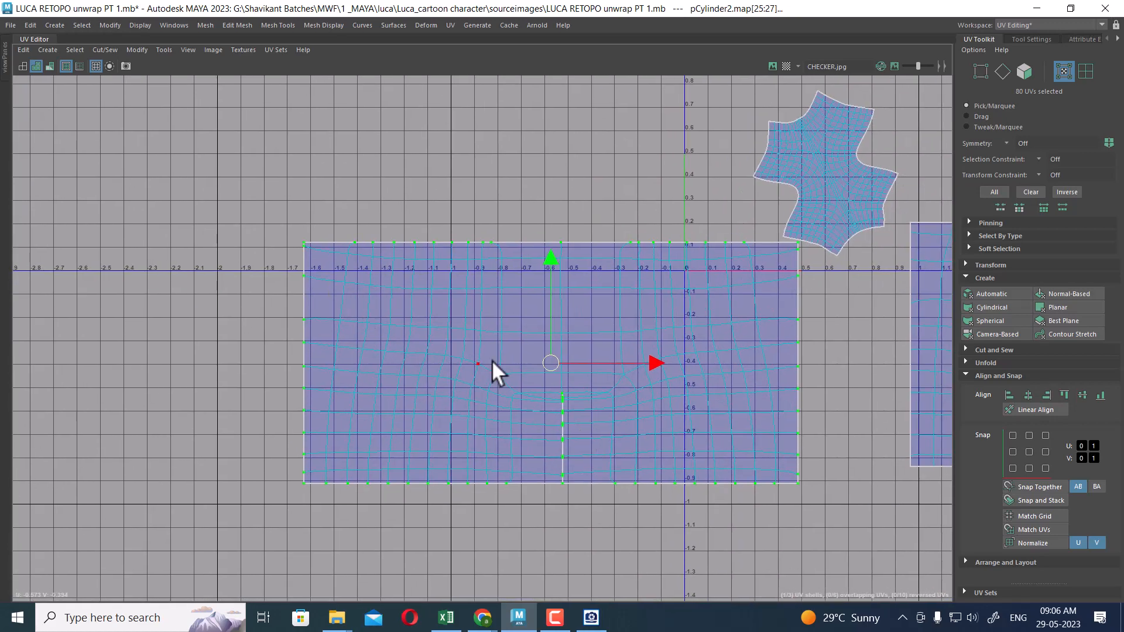
drag(690, 403, 606, 488)
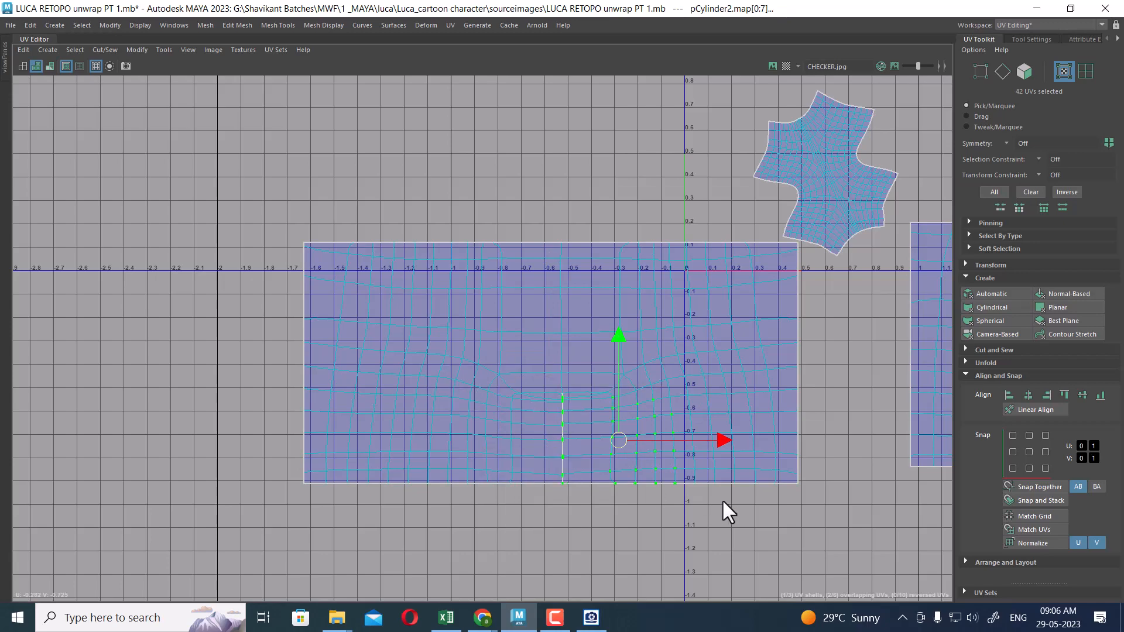
ctrl+right_drag(574, 415, 576, 417)
drag(649, 362, 464, 363)
alt+middle_drag(452, 376, 657, 359)
Select only the shell's interior UVs, leaving out the border UVs, and unfold them.
ctrl+right_drag(509, 322, 549, 306)
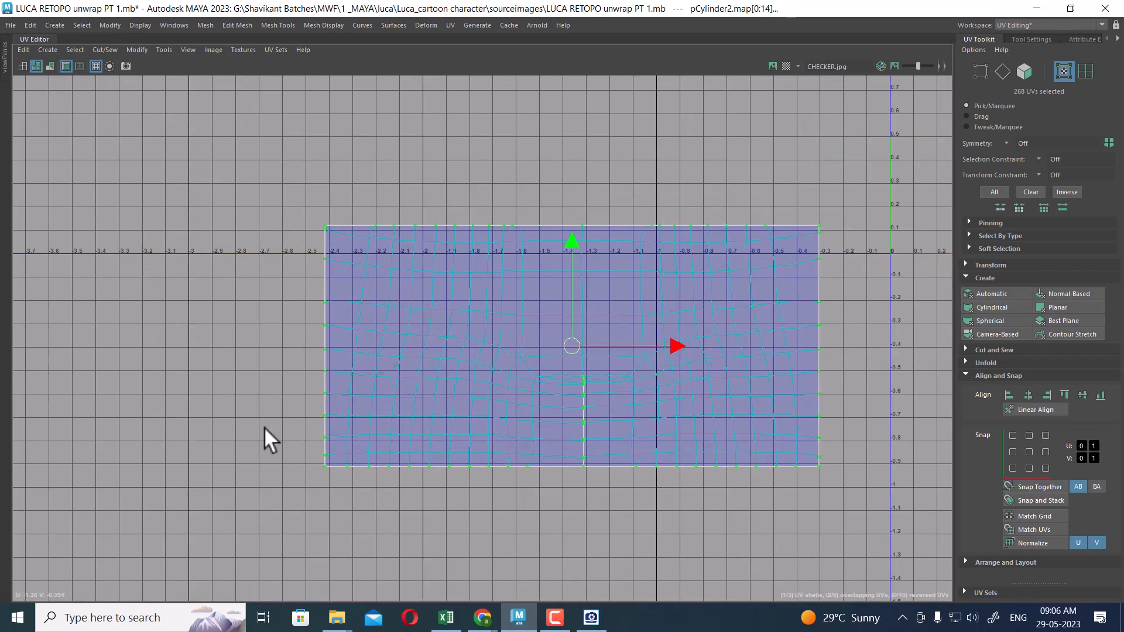
shift+drag(271, 188, 883, 547)
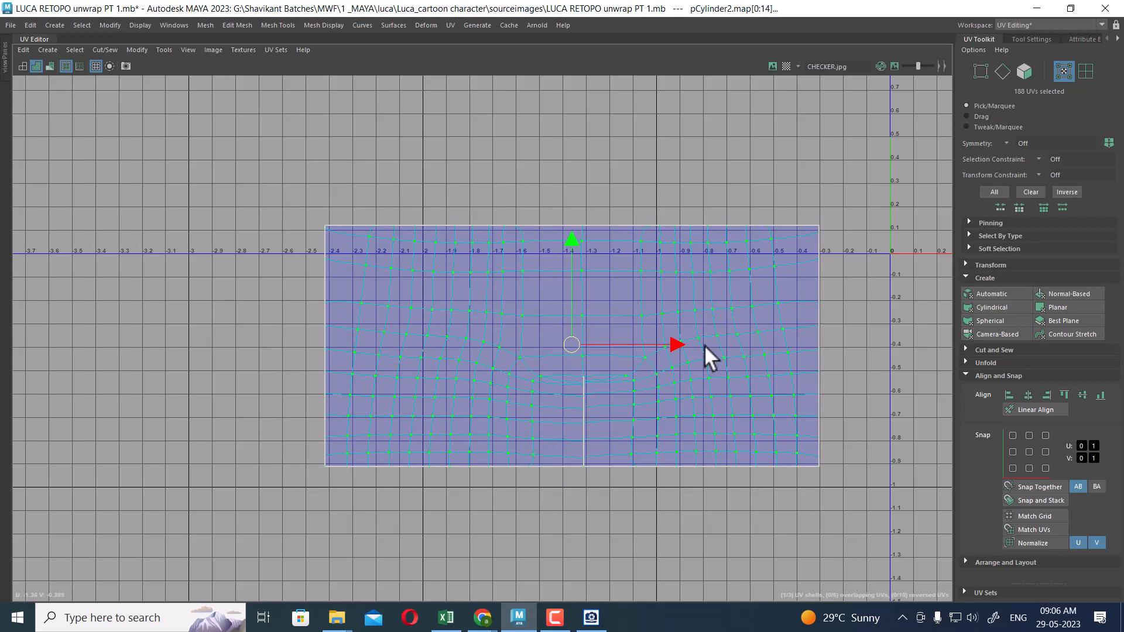
shift+right_drag(703, 346, 563, 322)
shift+right_drag(695, 301, 562, 341)
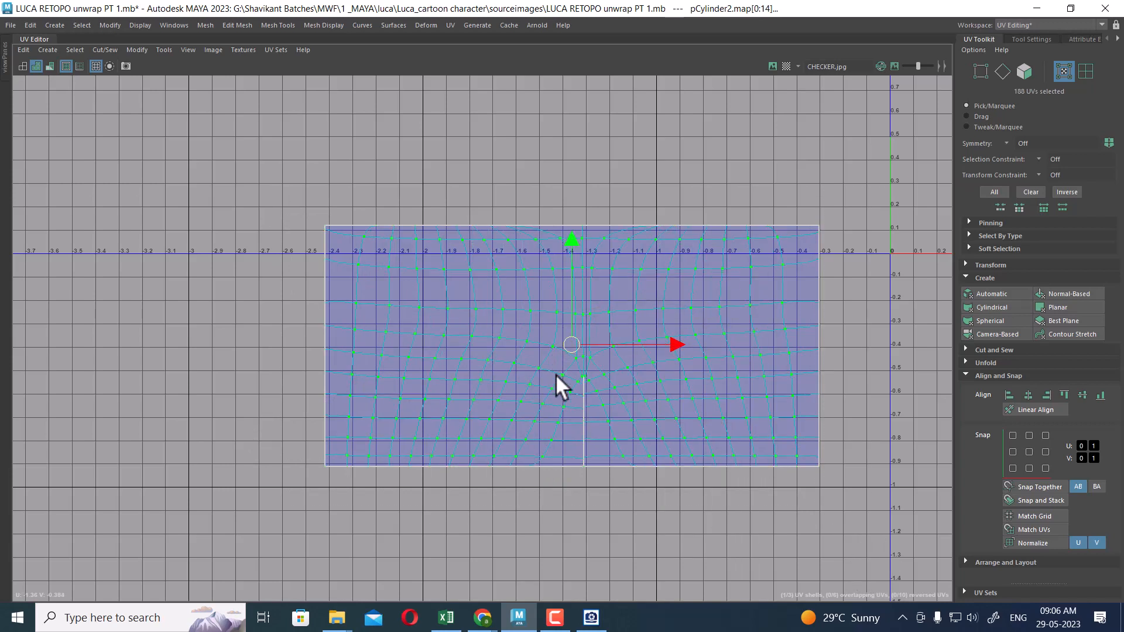
Select the waistline border UVs between the two corners and unfold them along U.
alt+right_drag(593, 288, 663, 402)
alt+middle_drag(606, 311, 607, 380)
alt+right_drag(607, 380, 659, 489)
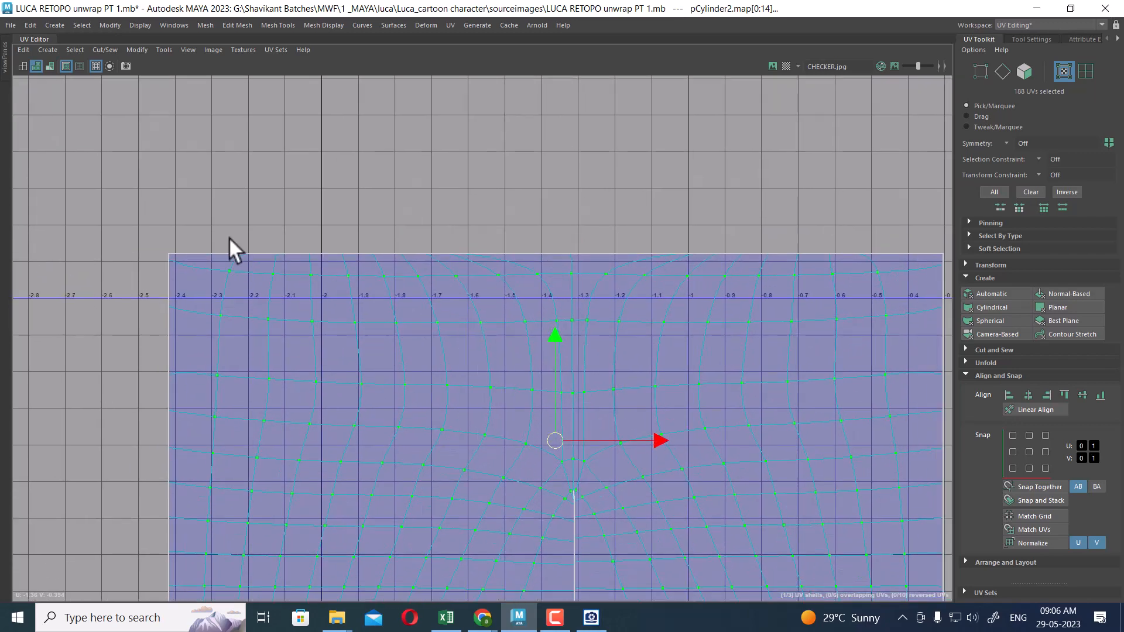
drag(688, 256, 885, 267)
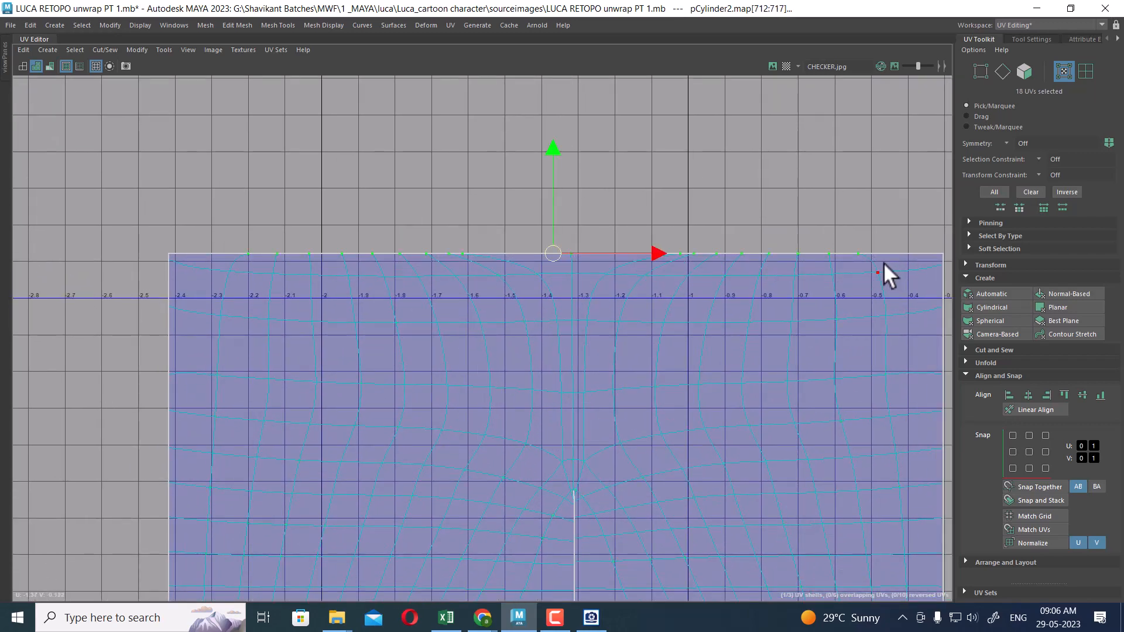
shift+right_drag(674, 237, 561, 246)
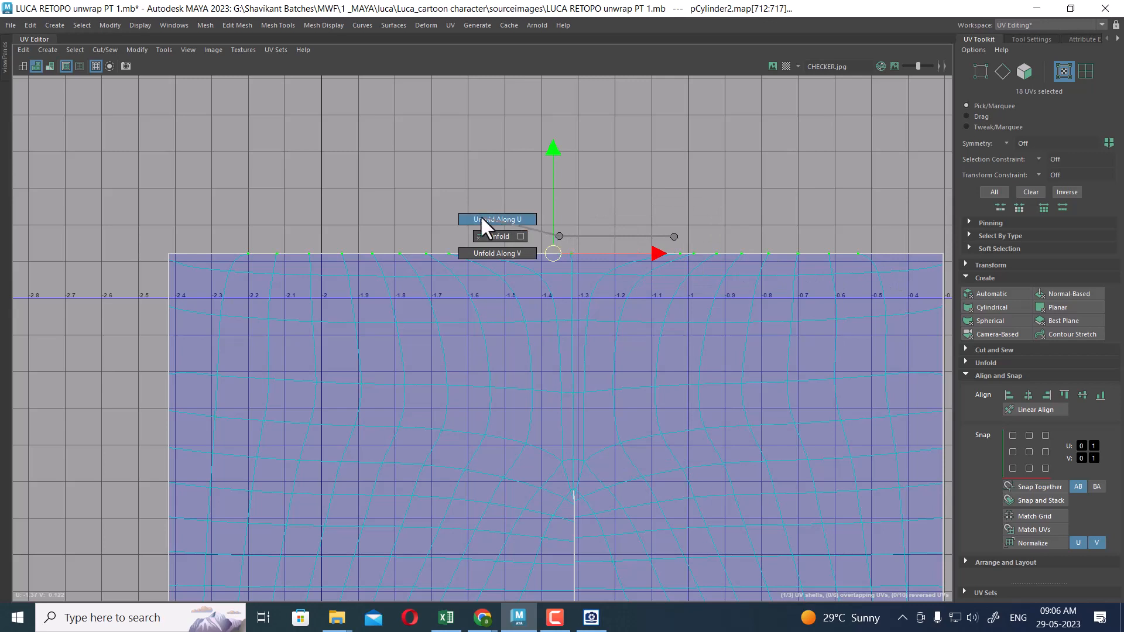
shift+right_drag(481, 218, 481, 218)
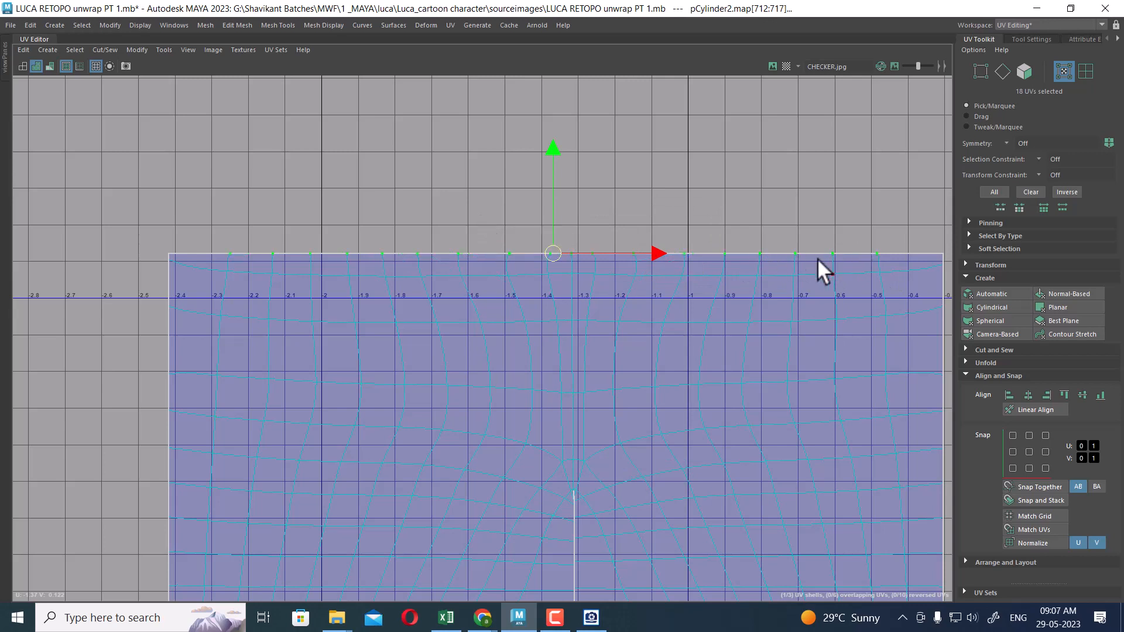
Select the border UVs between the corners along both vertical sides of the shorts shell and unfold them.
alt+middle_drag(307, 421, 425, 167)
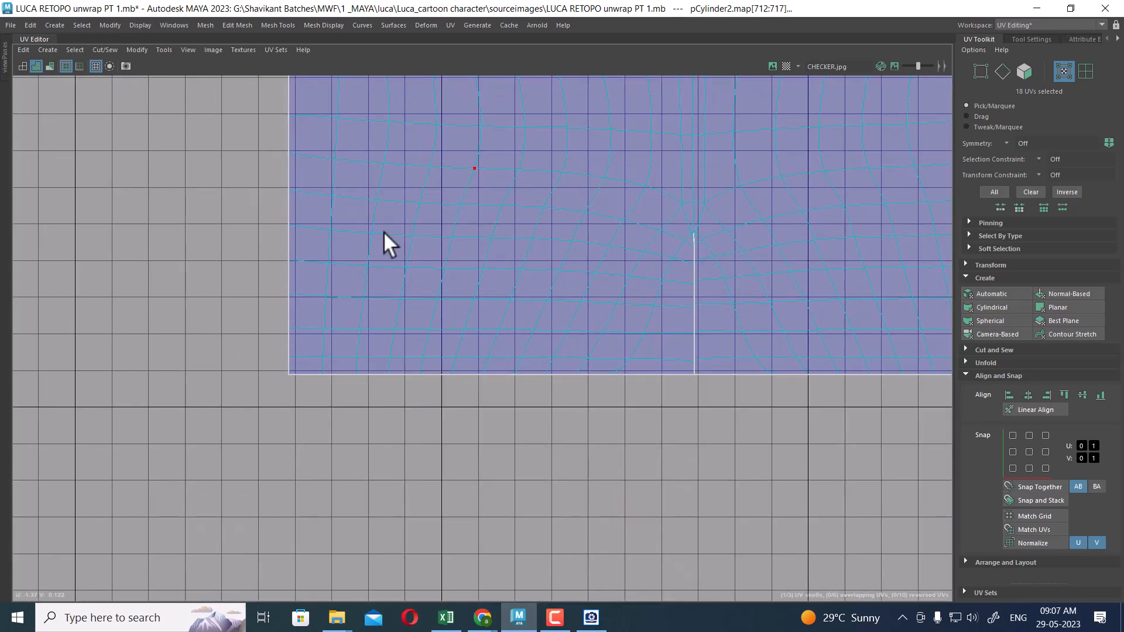
alt+middle_drag(387, 235, 417, 380)
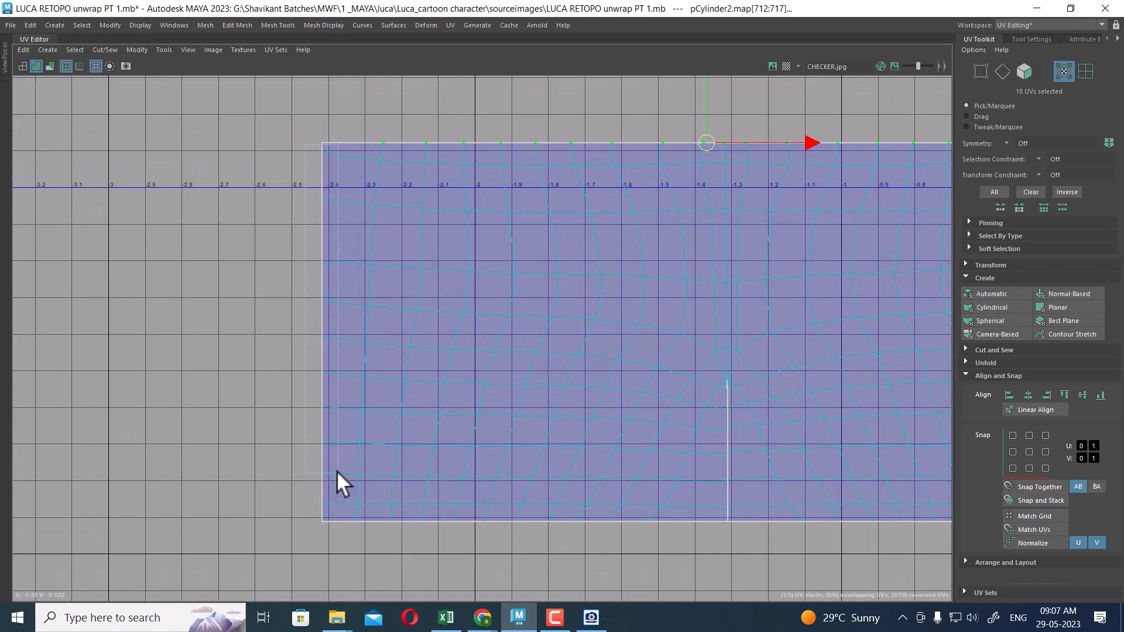
drag(334, 500, 332, 501)
shift+right_drag(530, 311, 363, 332)
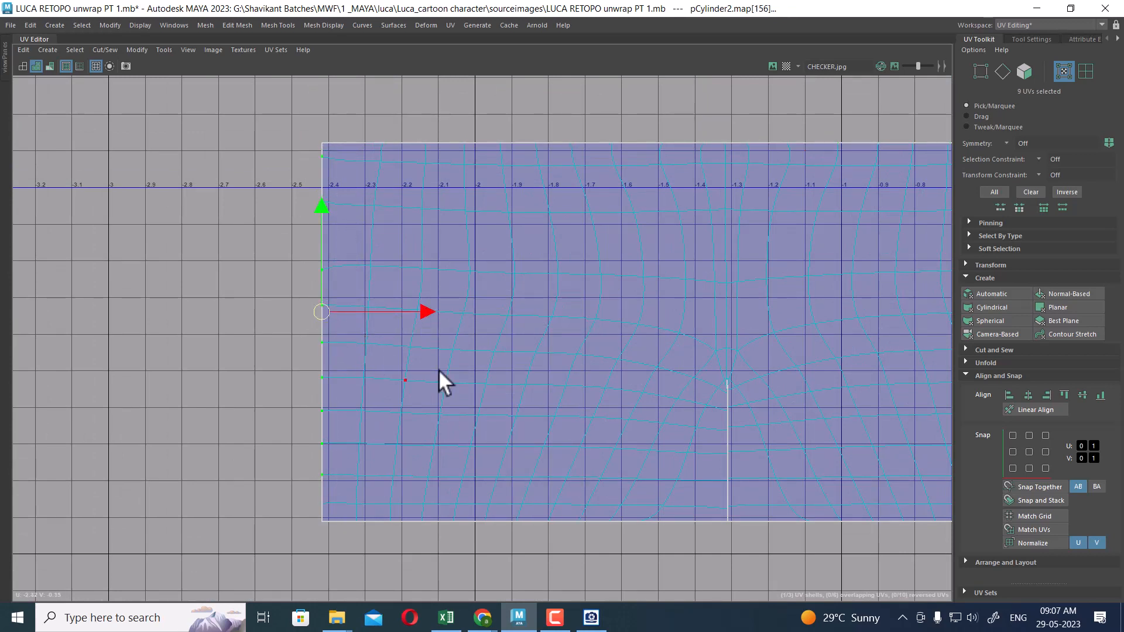
alt+middle_drag(922, 323, 489, 323)
drag(689, 151, 644, 506)
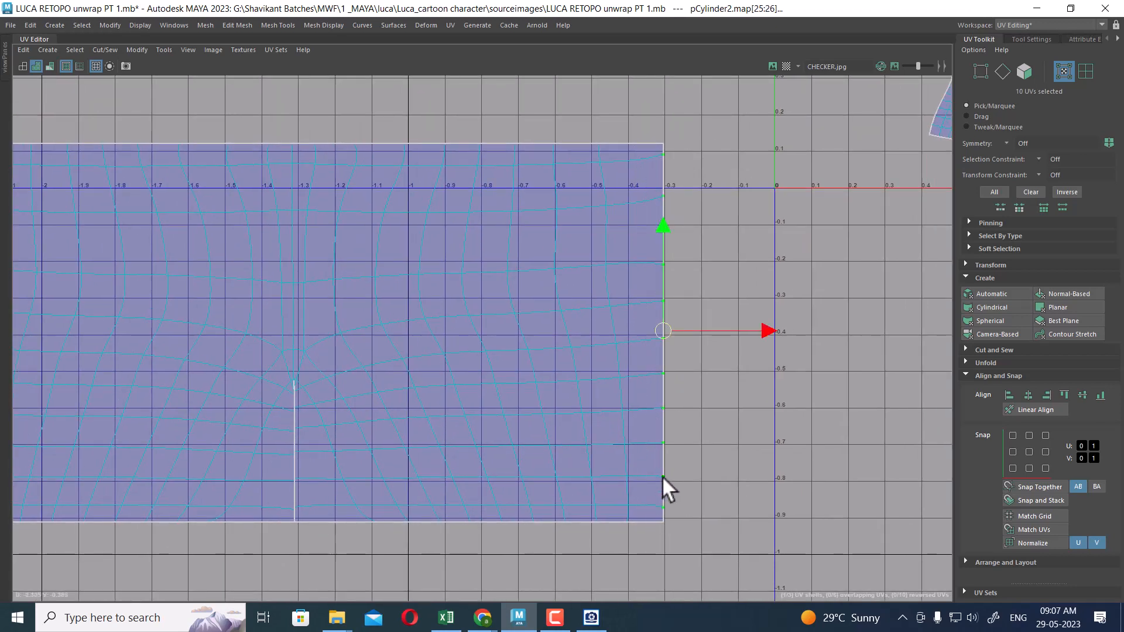
Select the hem border UVs on both sides of the crotch seam, leaving out the corners and seam, unfold them, and clear the selection.
alt+middle_drag(491, 430, 693, 330)
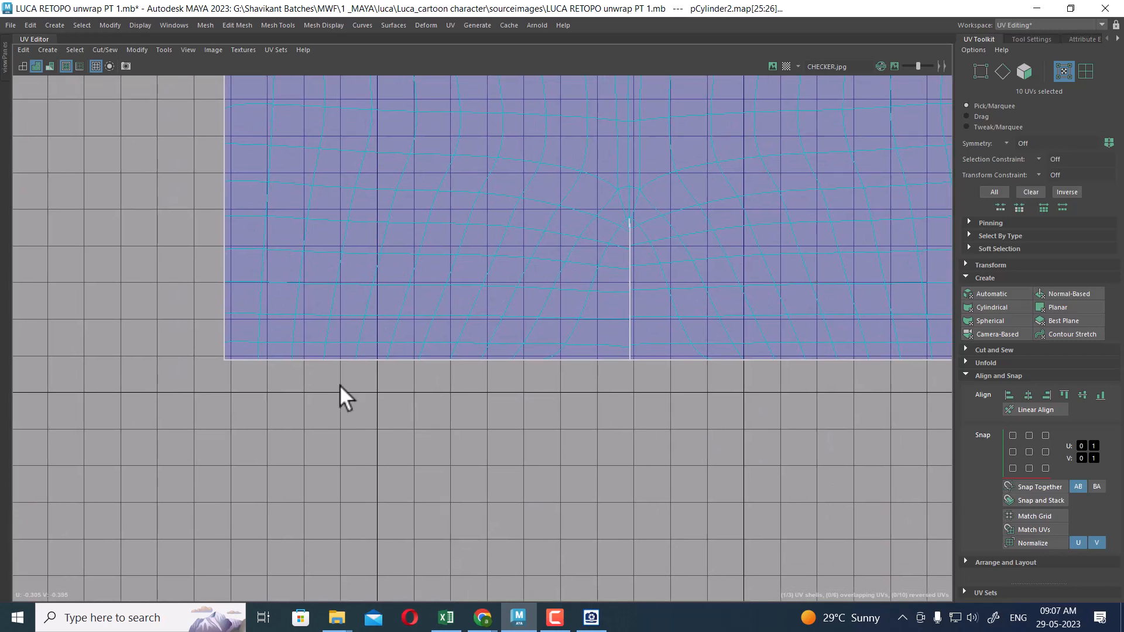
drag(250, 350, 569, 410)
alt+middle_drag(913, 378, 758, 381)
key(ctrl+shift)
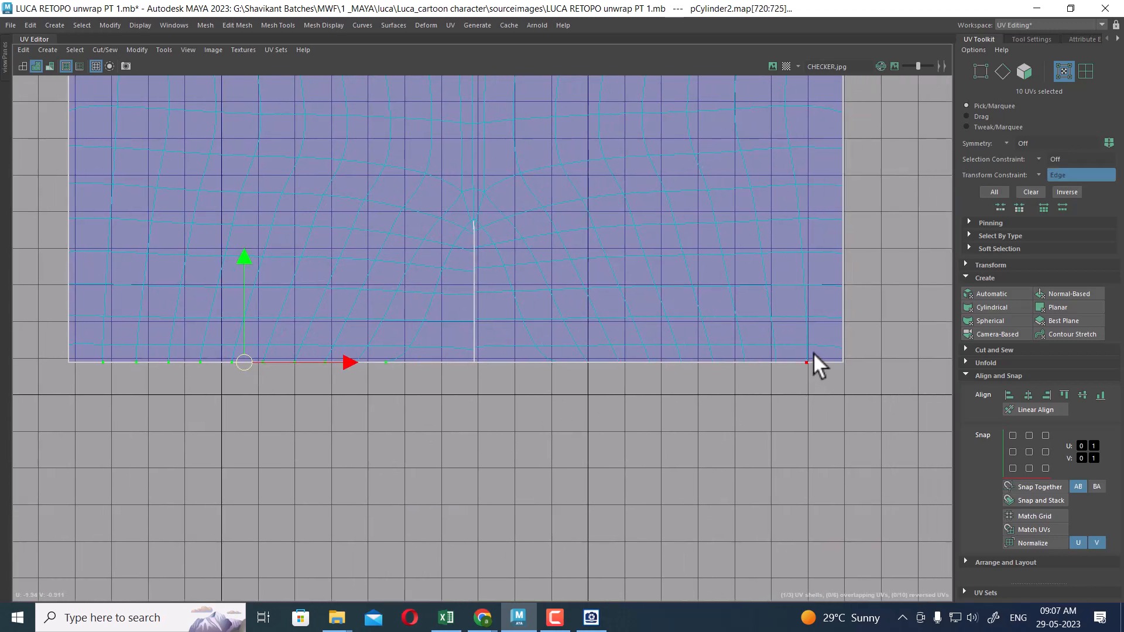
ctrl+shift+drag(548, 410, 548, 410)
shift+right_drag(707, 300, 553, 288)
scroll(568, 380, down, 5)
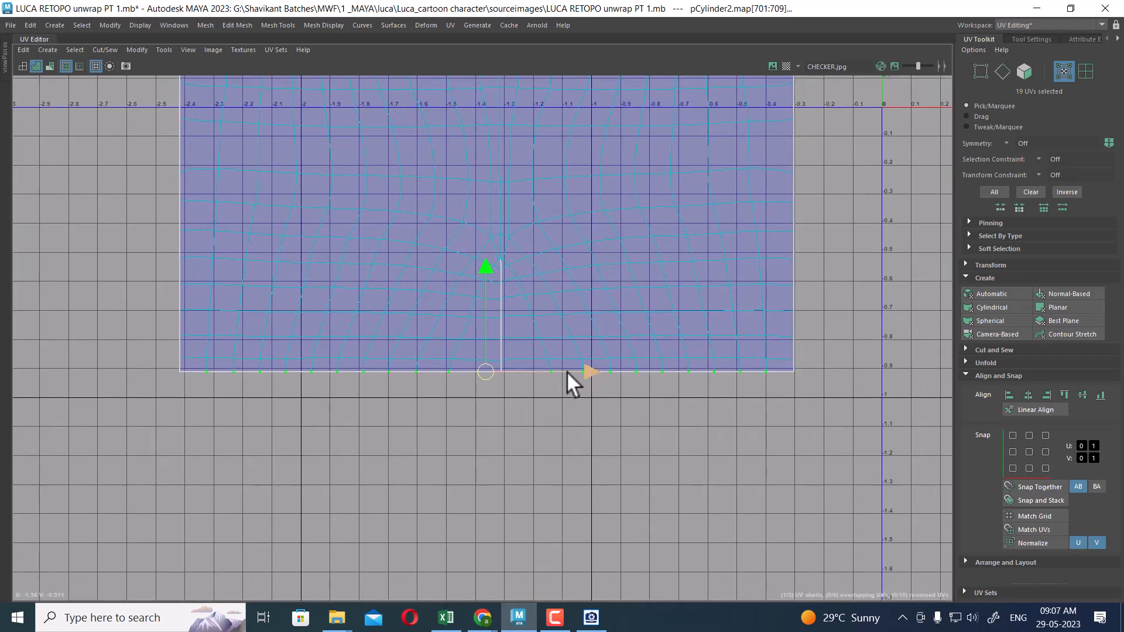
scroll(644, 342, down, 2)
alt+middle_drag(691, 345, 541, 344)
scroll(770, 434, down, 4)
alt+middle_drag(685, 369, 525, 345)
scroll(701, 390, down, 2)
click(824, 357)
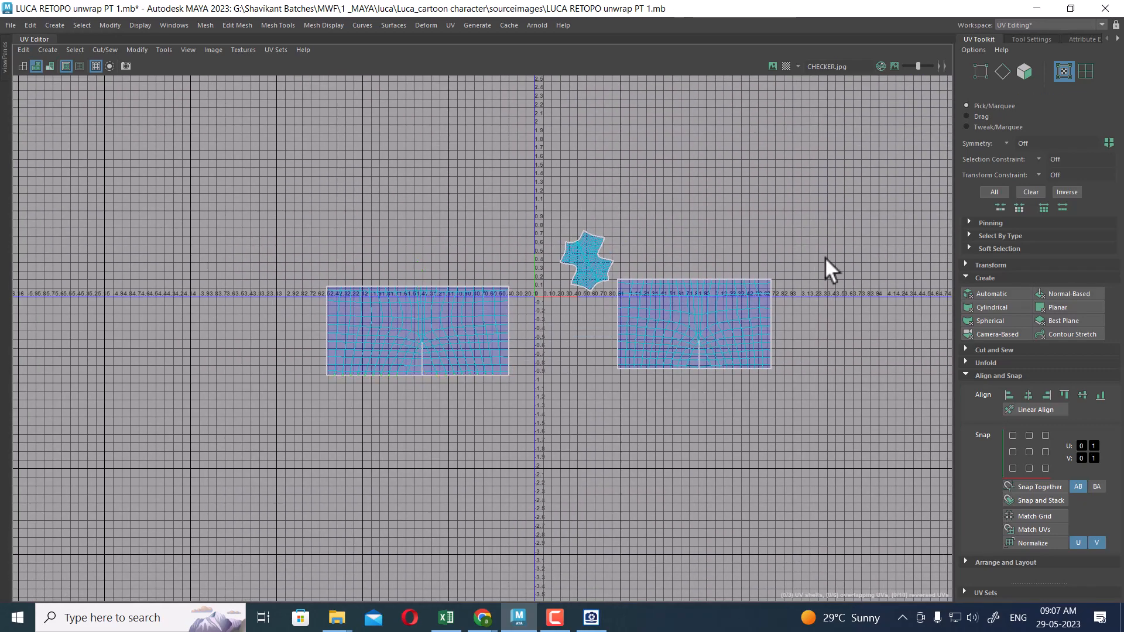
Select all three shells and lay them out inside the 0–1 UV tile.
scroll(328, 384, up, 4)
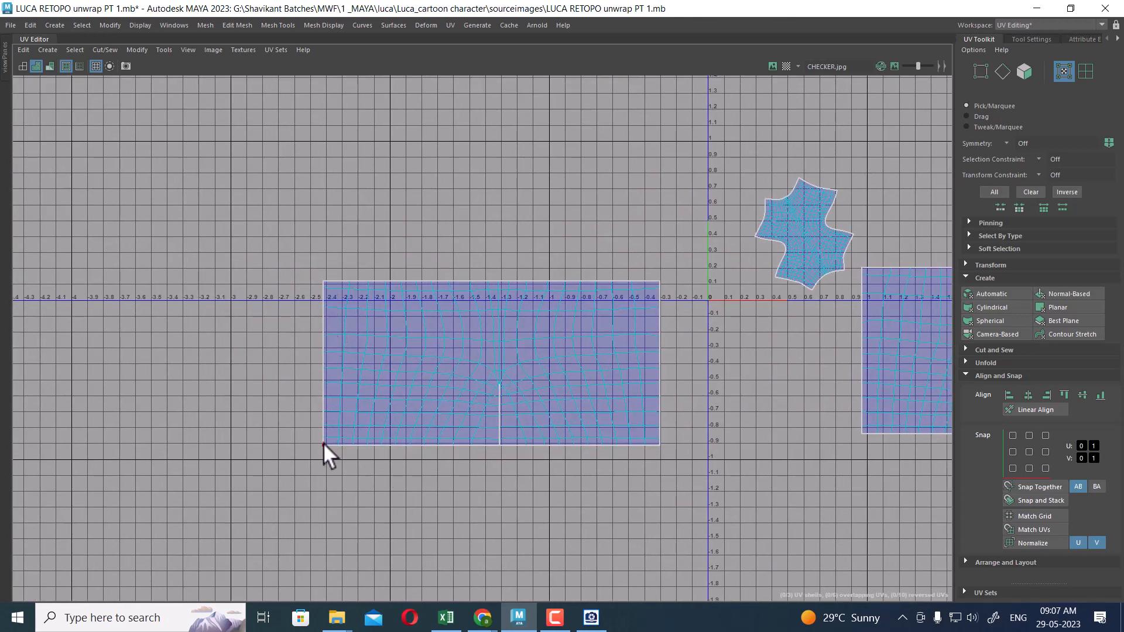
scroll(464, 321, down, 1)
scroll(490, 433, down, 1)
scroll(409, 313, down, 3)
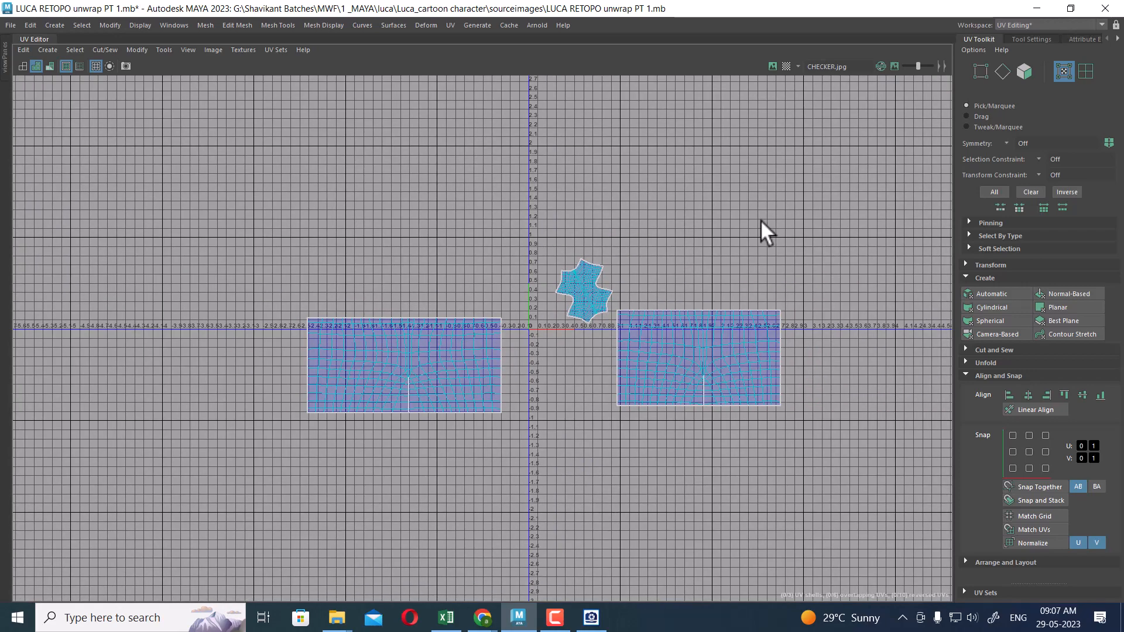
drag(859, 259, 171, 573)
shift+right_drag(567, 256, 100, 402)
scroll(672, 354, up, 5)
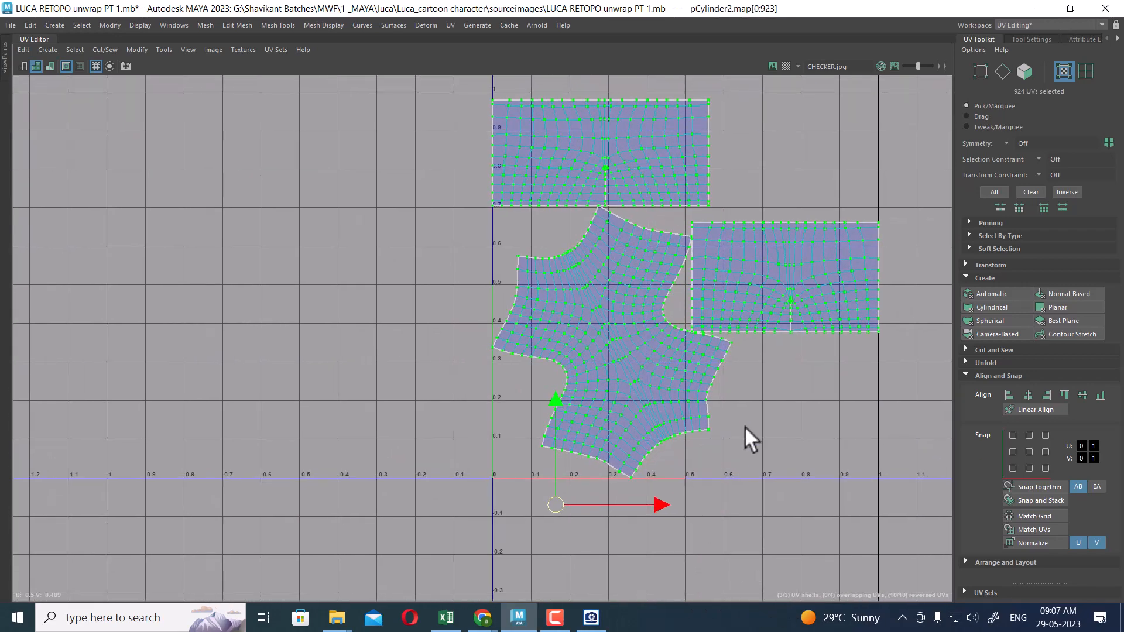
click(745, 426)
click(693, 406)
Bring the 3D view back beside the UV layout and examine the shorts from the front.
key(ctrl+space)
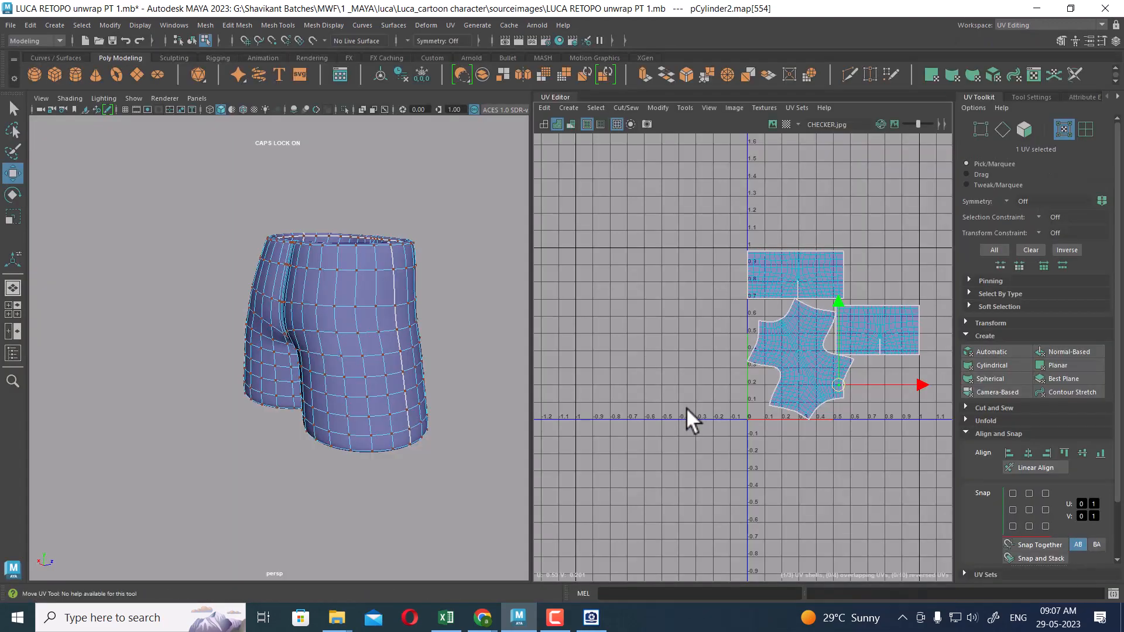
alt+drag(329, 393, 210, 425)
alt+right_drag(685, 409, 851, 348)
scroll(851, 347, down, 5)
alt+middle_drag(824, 367, 734, 325)
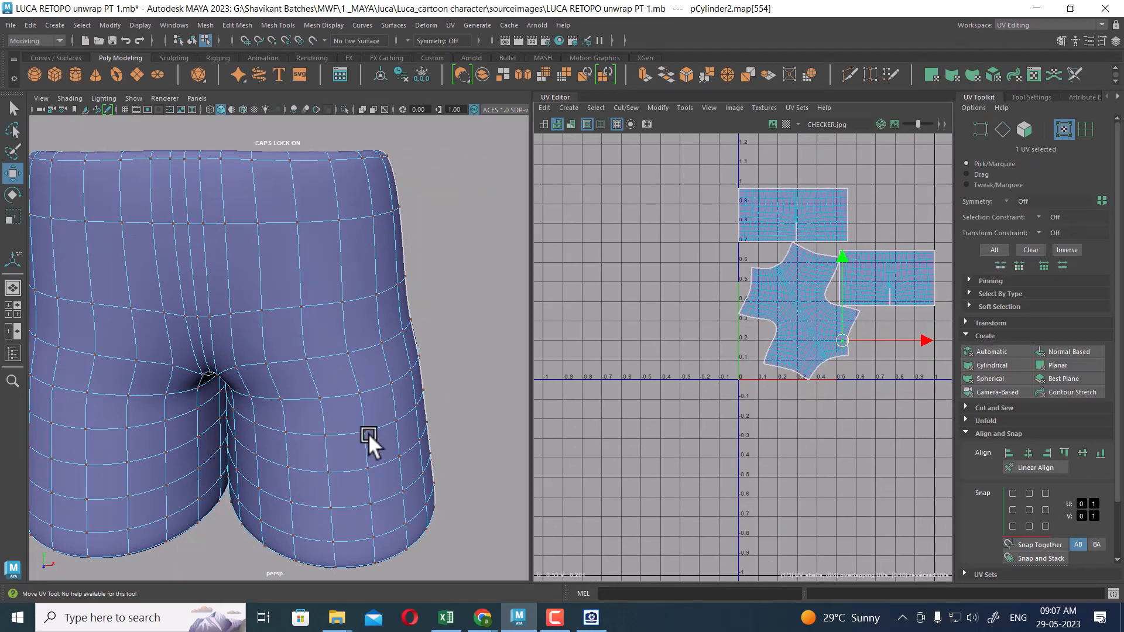
alt+drag(368, 433, 354, 349)
scroll(353, 349, down, 5)
Select the whole star-shaped shell and move it out of the 0–1 tile, to the left of the rectangular shells.
click(804, 380)
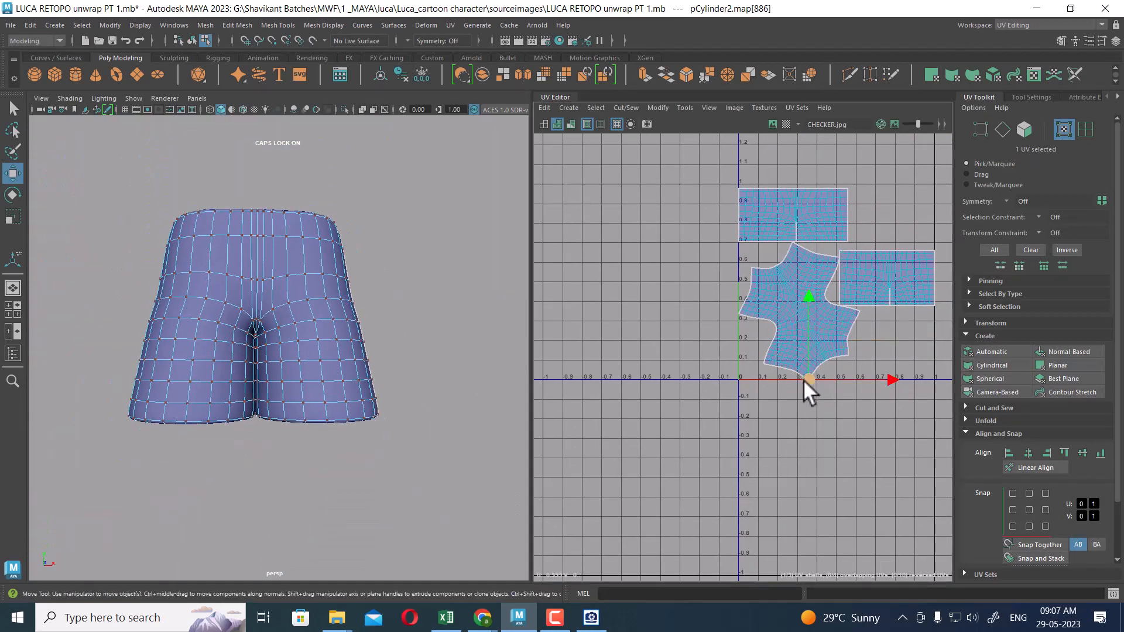
ctrl+right_drag(752, 375, 826, 384)
drag(799, 311, 633, 268)
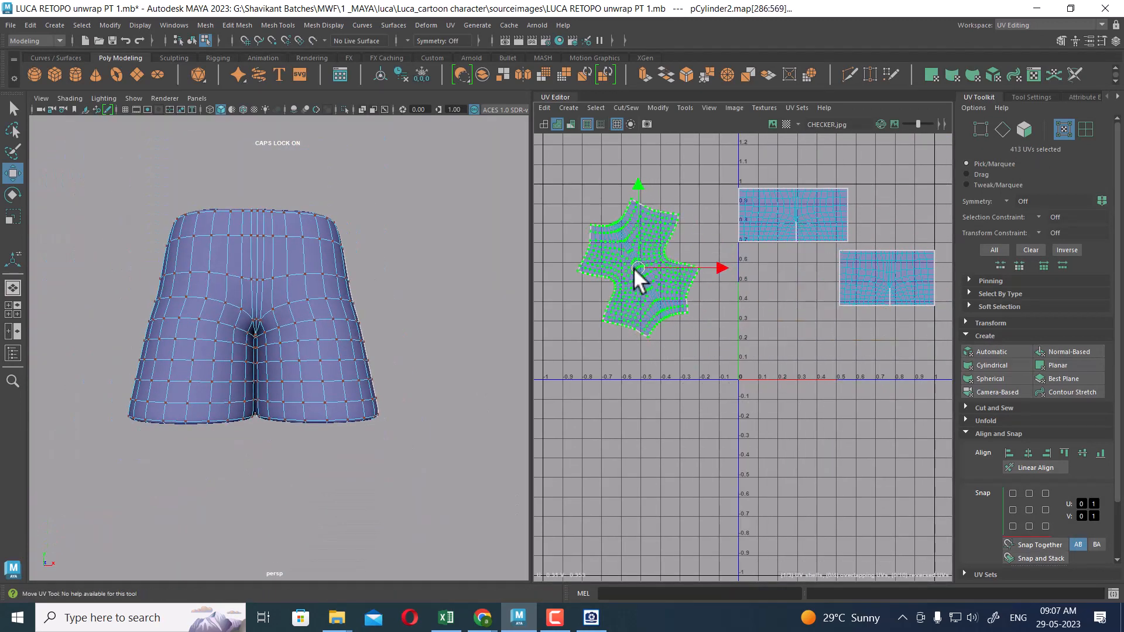
alt+drag(327, 351, 322, 439)
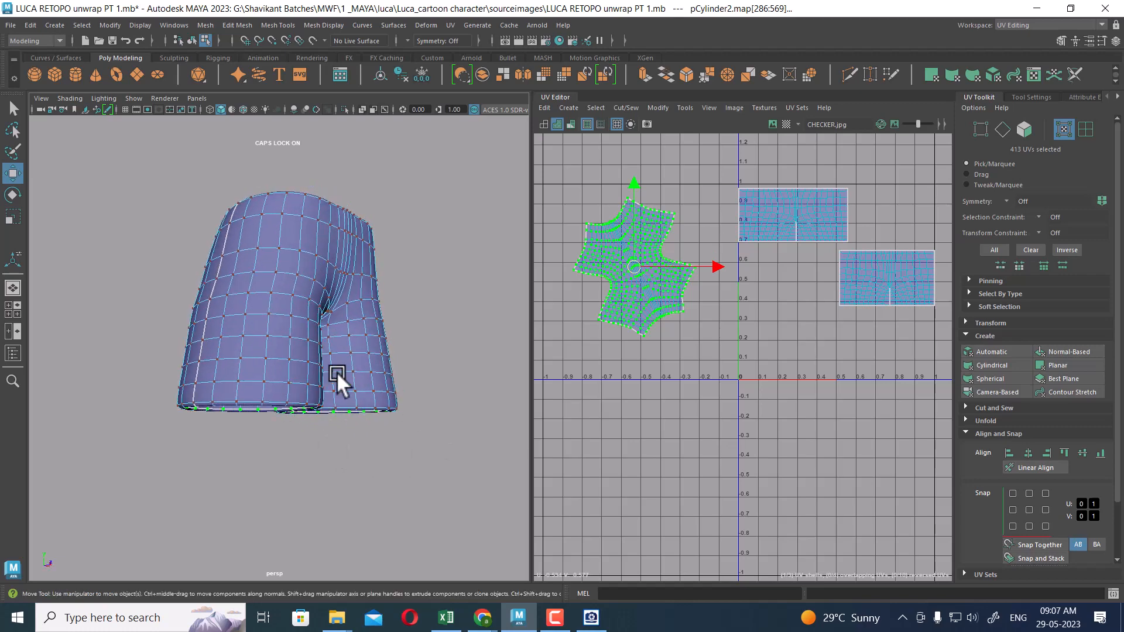
alt+middle_drag(336, 371, 349, 397)
alt+middle_drag(846, 294, 802, 359)
scroll(828, 391, up, 3)
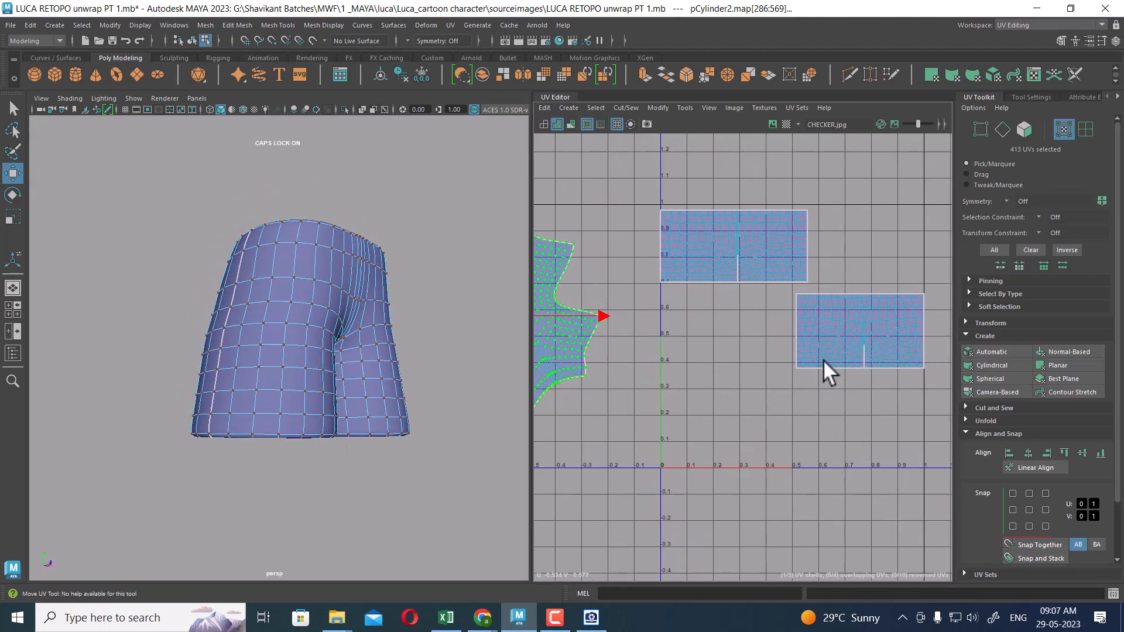
scroll(802, 344, down, 2)
Select the two rectangular shells and lay them out to fill the 0–1 tile.
right_drag(795, 331, 853, 321)
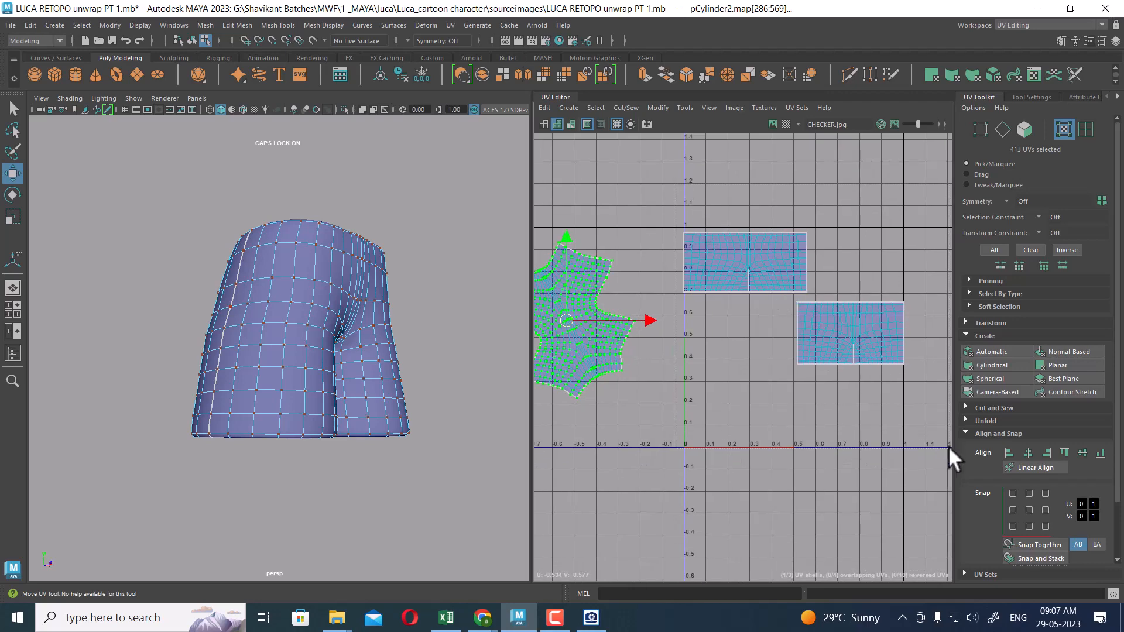
drag(949, 448, 949, 448)
shift+right_drag(846, 231, 693, 304)
Scale the star-shaped shell down and fit it into the empty space beside the upper rectangular shell.
alt+middle_drag(782, 390, 879, 409)
scroll(757, 377, up, 2)
click(685, 312)
scroll(649, 328, down, 3)
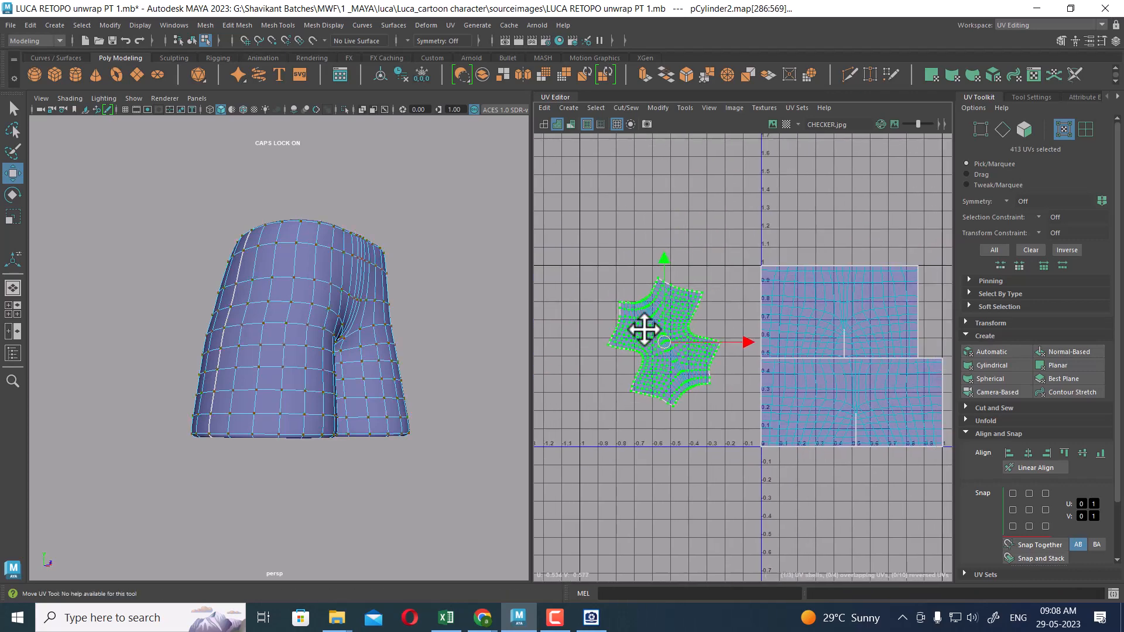
key(r)
drag(642, 350, 607, 406)
key(w)
drag(659, 331, 937, 326)
alt+middle_drag(866, 326, 712, 327)
alt+right_drag(712, 328, 877, 433)
key(r)
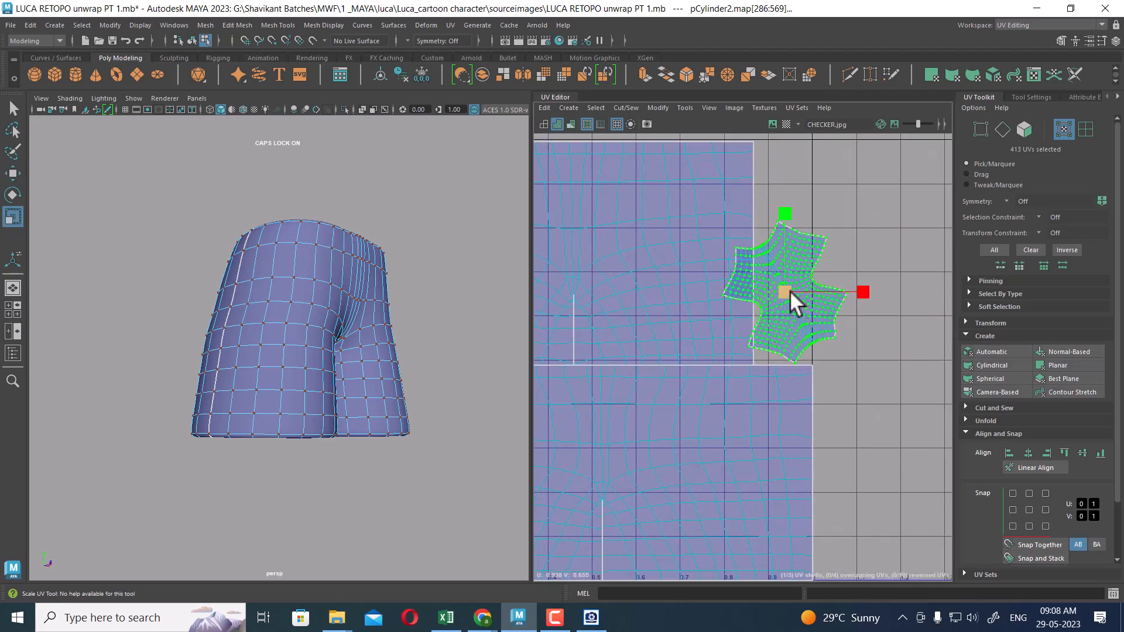
drag(789, 290, 746, 322)
Select the whole shorts object and turn off its smooth mesh preview.
alt+drag(328, 422, 374, 459)
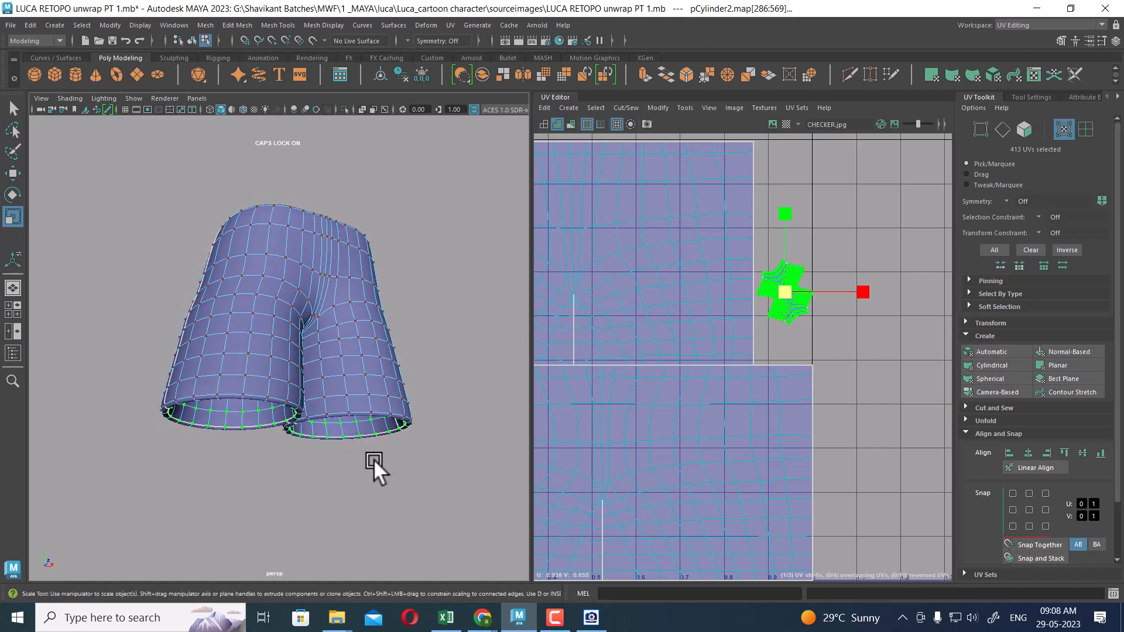
alt+middle_drag(673, 436, 748, 433)
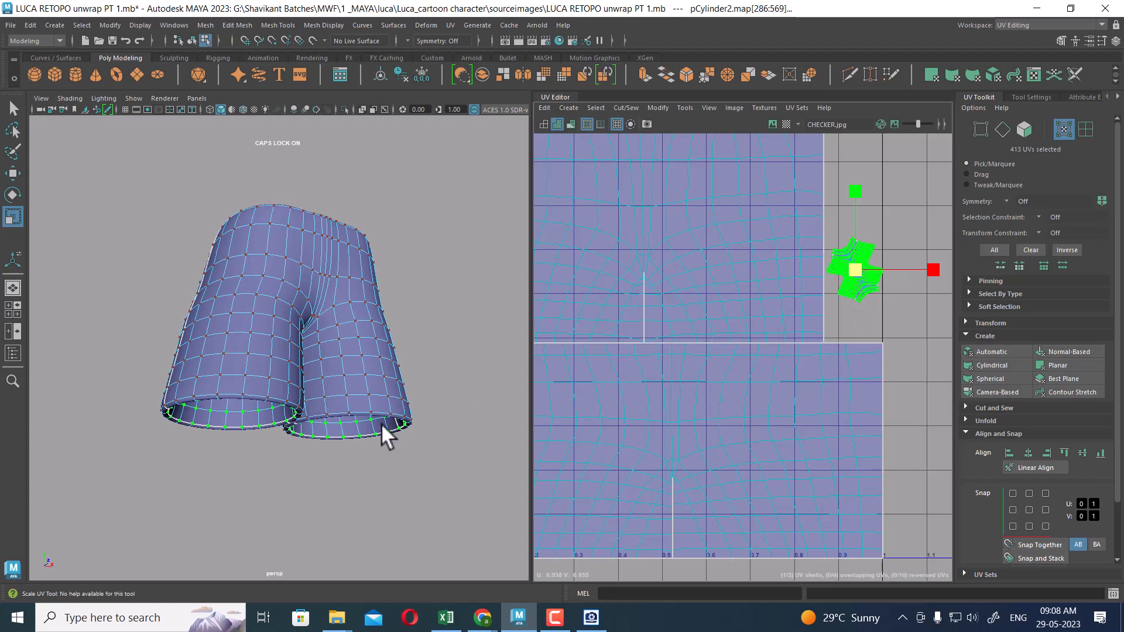
alt+drag(332, 388, 283, 322)
scroll(283, 321, up, 2)
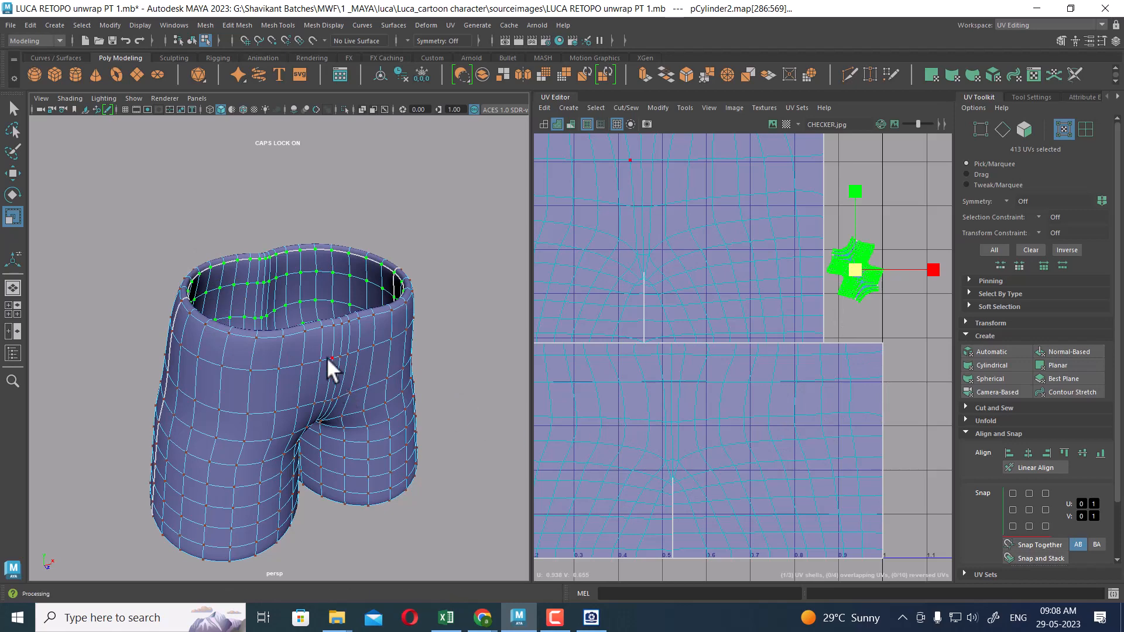
right_drag(327, 357, 458, 211)
click(389, 357)
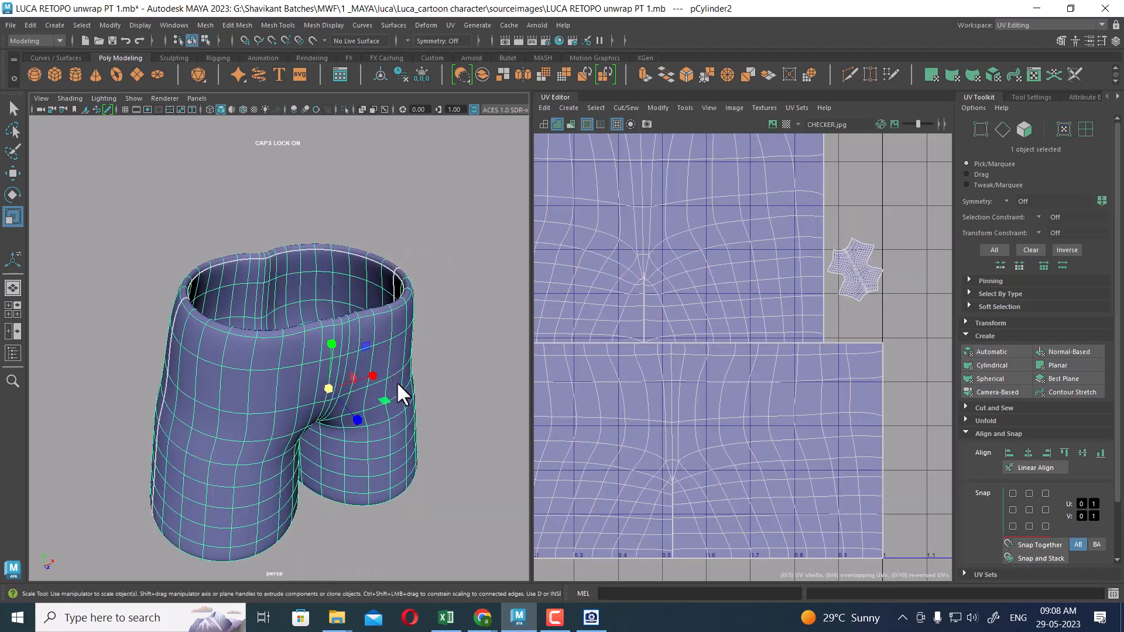
key(w)
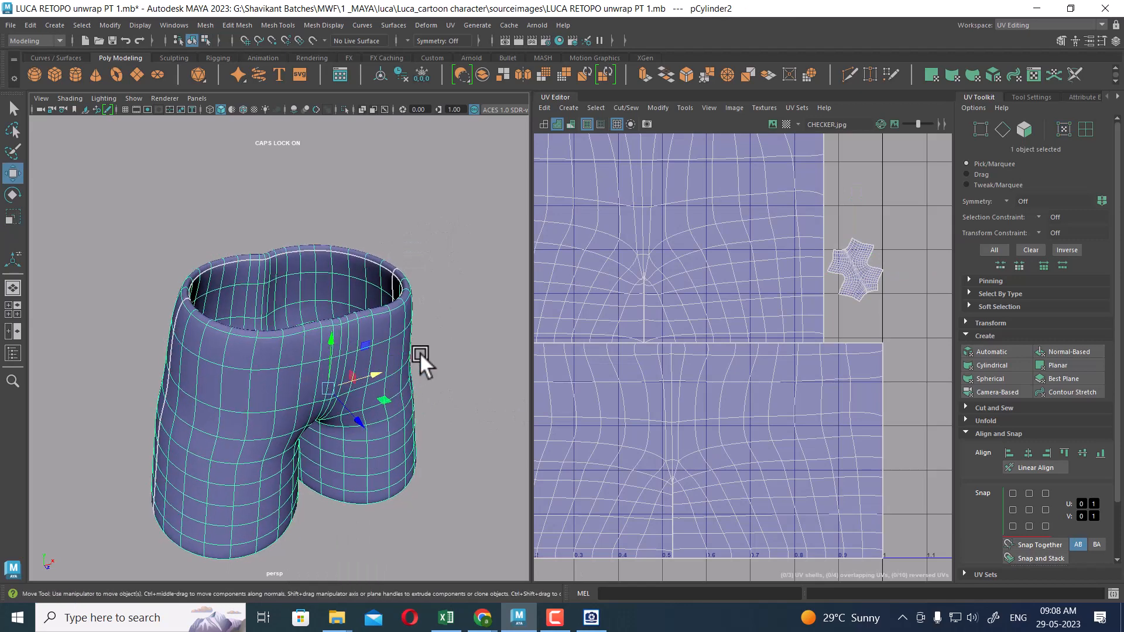
alt+drag(406, 367, 376, 357)
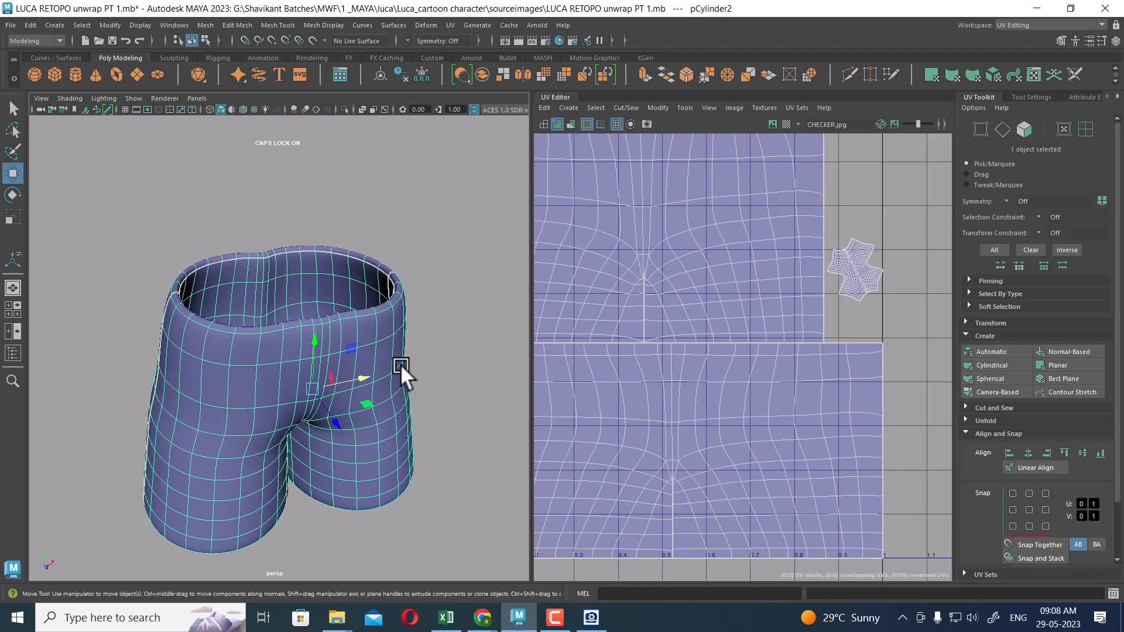
key(1)
alt+drag(410, 371, 396, 384)
alt+right_drag(396, 384, 416, 381)
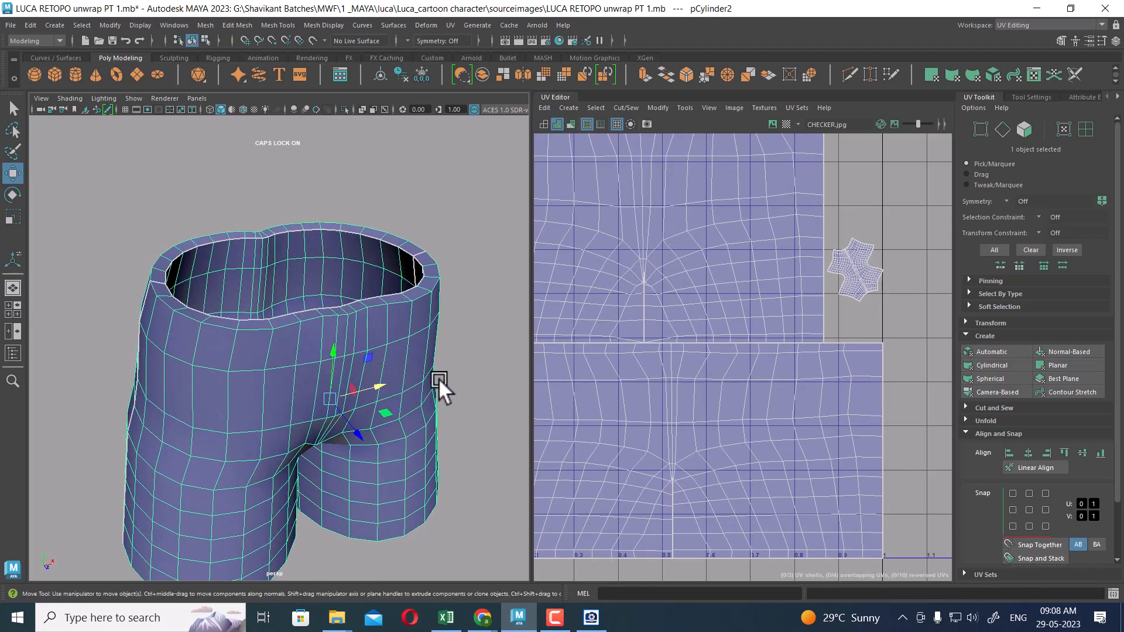
Examine the leg openings from below and select the shell border edges around the shorts' openings.
alt+drag(340, 373, 369, 384)
scroll(809, 361, down, 3)
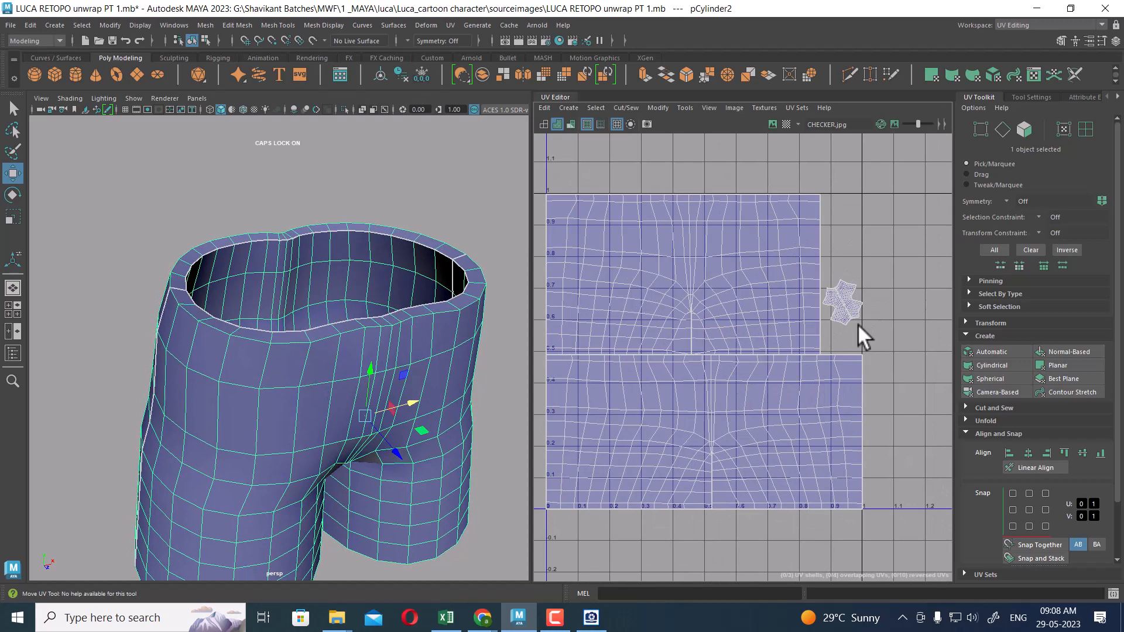
alt+drag(346, 380, 336, 376)
mouse_move(336, 376)
alt+right_down()
mouse_move(302, 352)
mouse_move(336, 372)
alt+right_up()
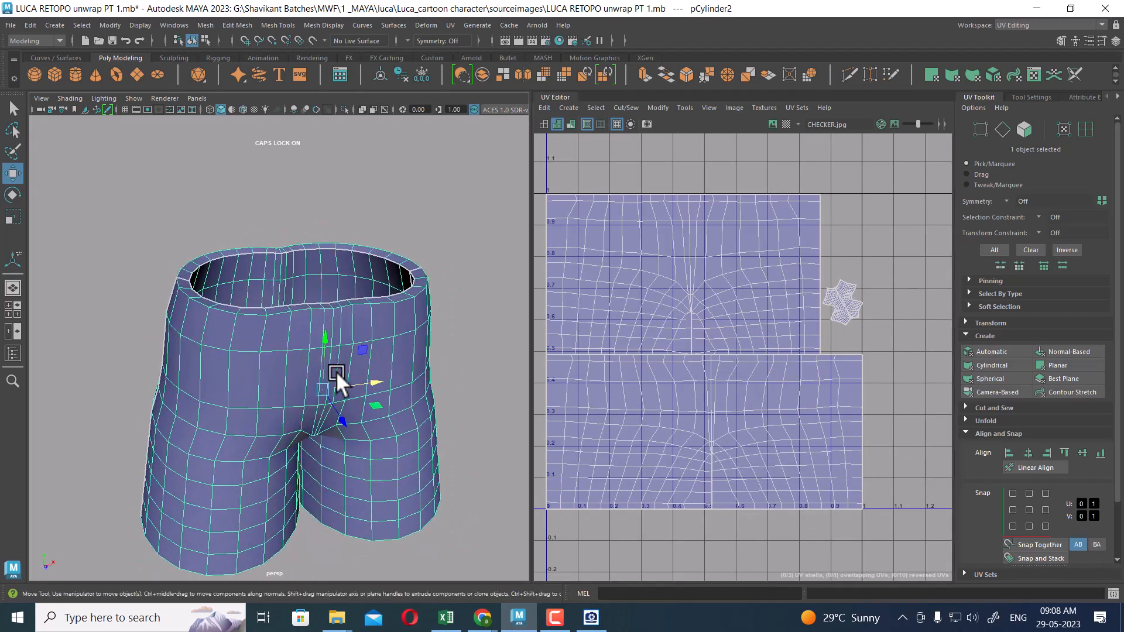
alt+drag(336, 371, 331, 310)
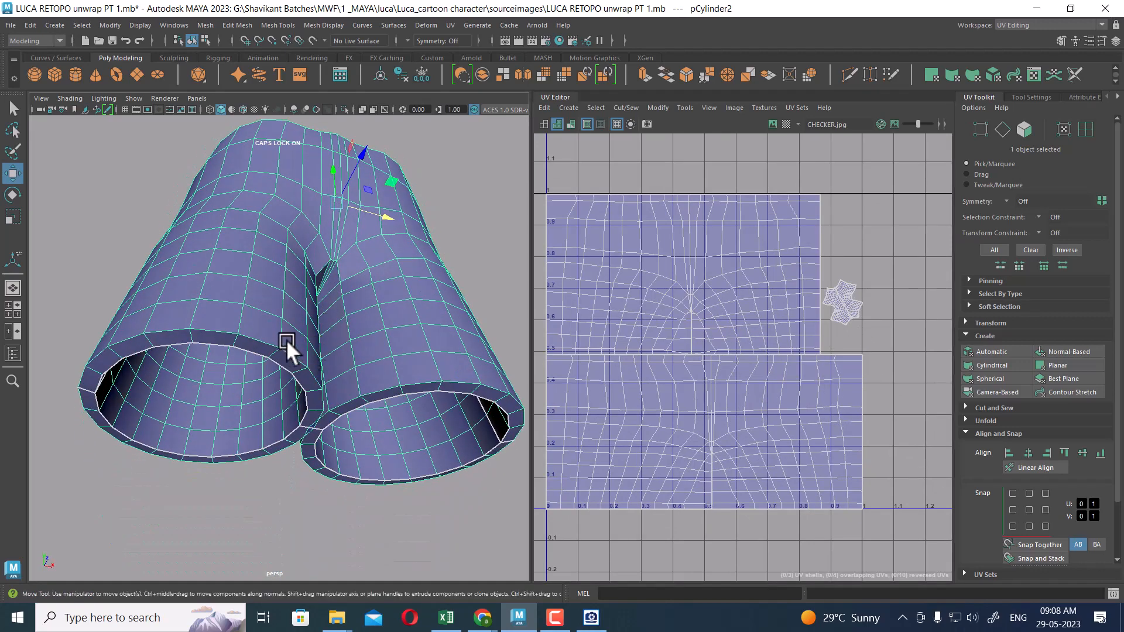
right_drag(325, 310, 308, 210)
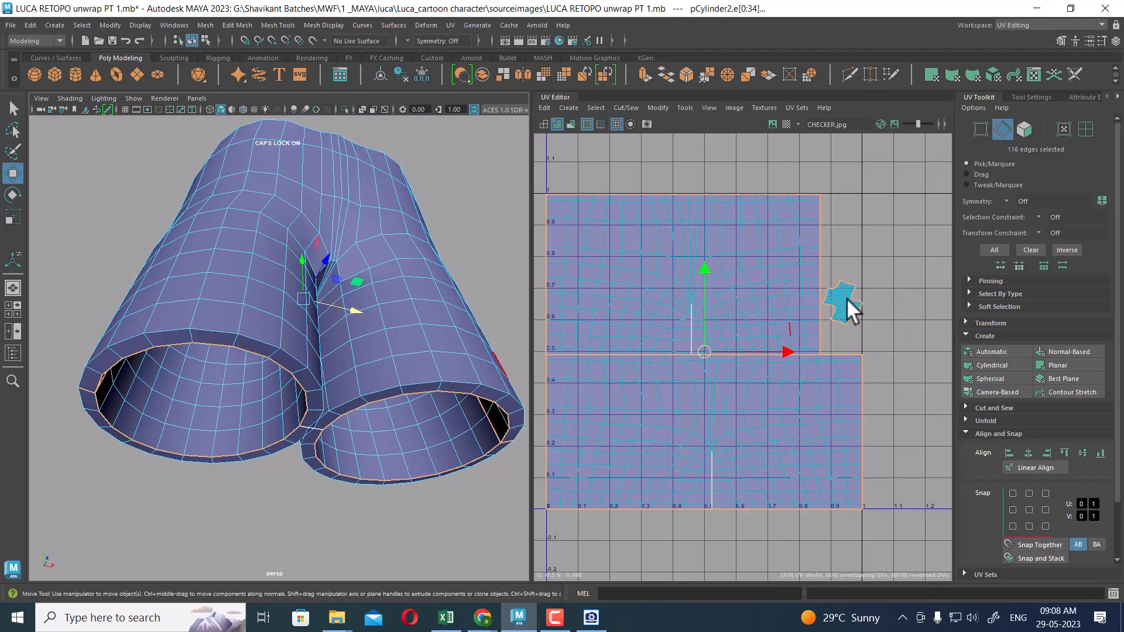
Select all faces of the small star-shaped shell, try deleting its UVs, and undo the deletion.
scroll(864, 263, up, 1)
right_drag(865, 265, 851, 293)
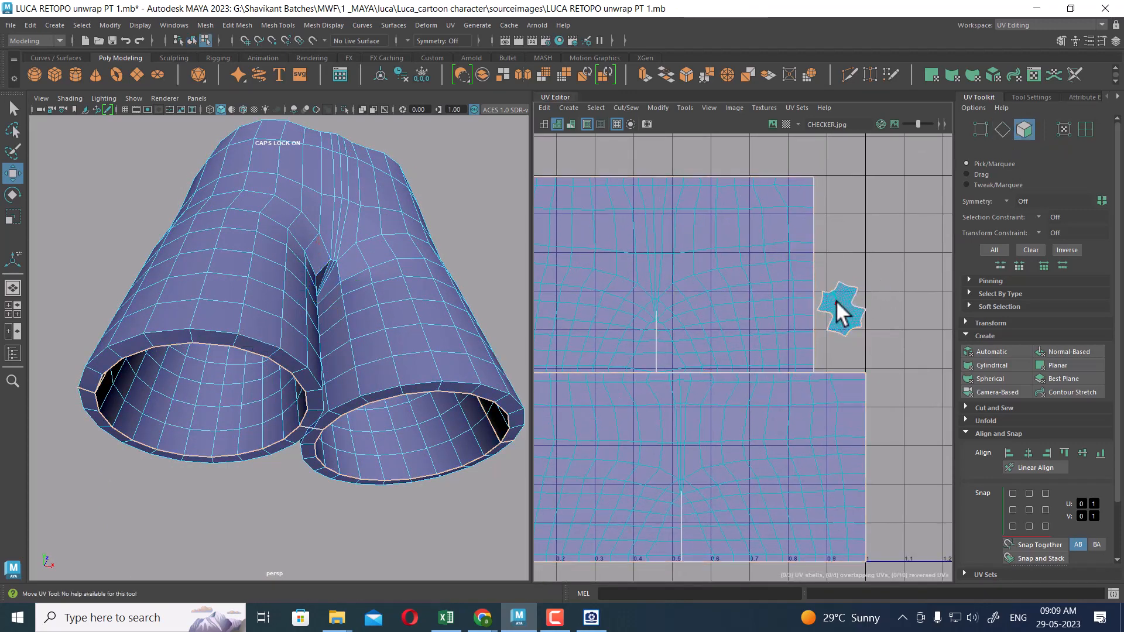
click(839, 302)
key(Delete)
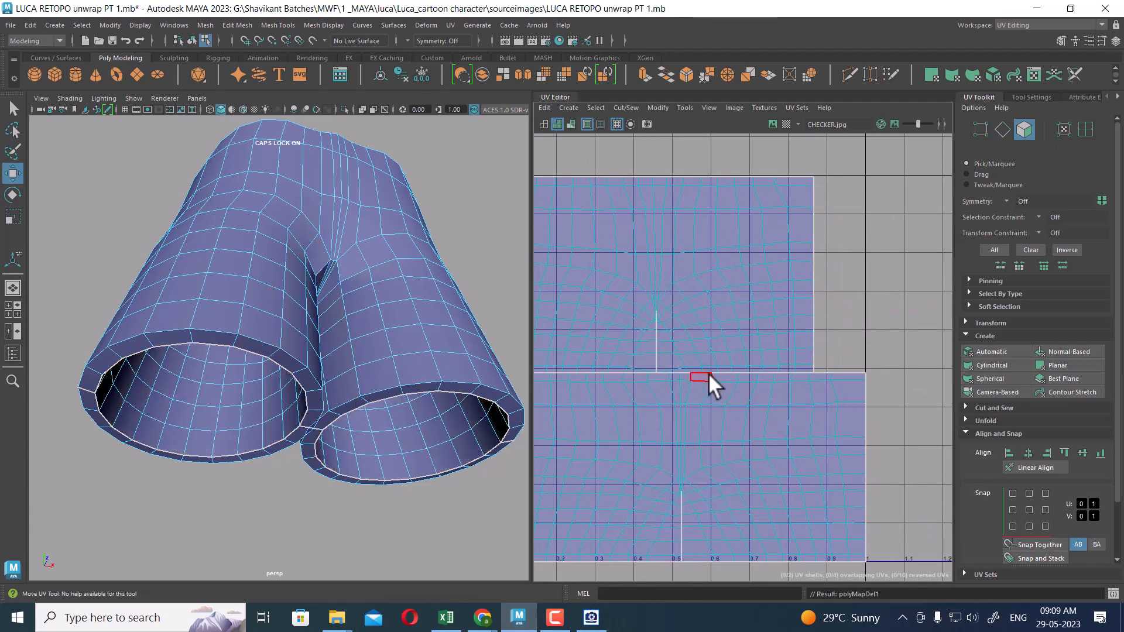
scroll(766, 340, up, 1)
key(ctrl+z)
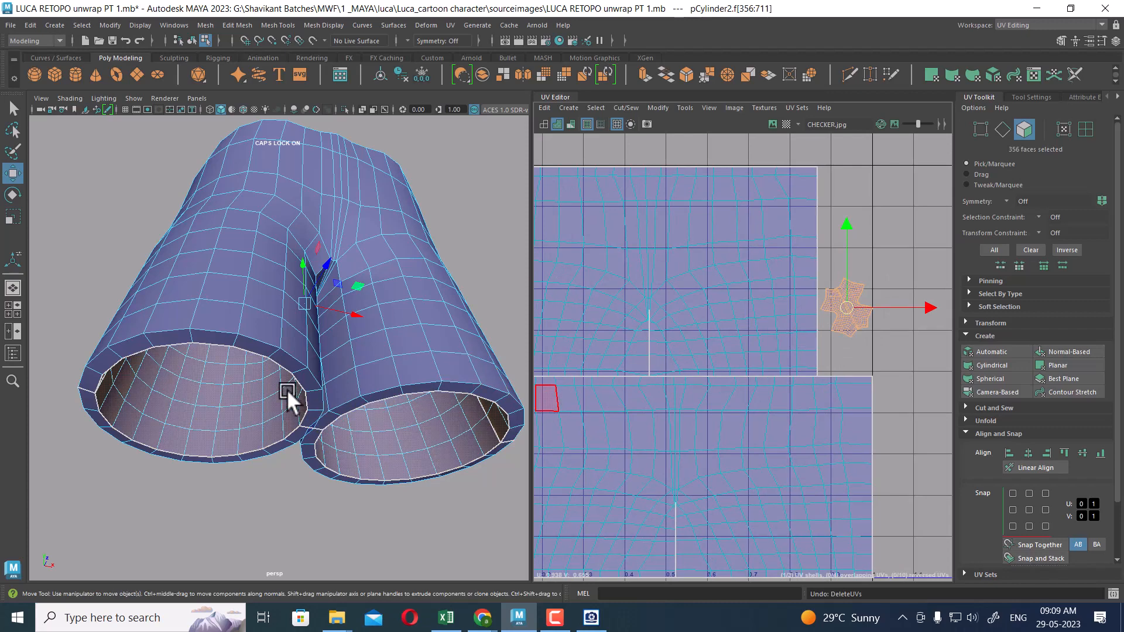
alt+drag(287, 389, 398, 398)
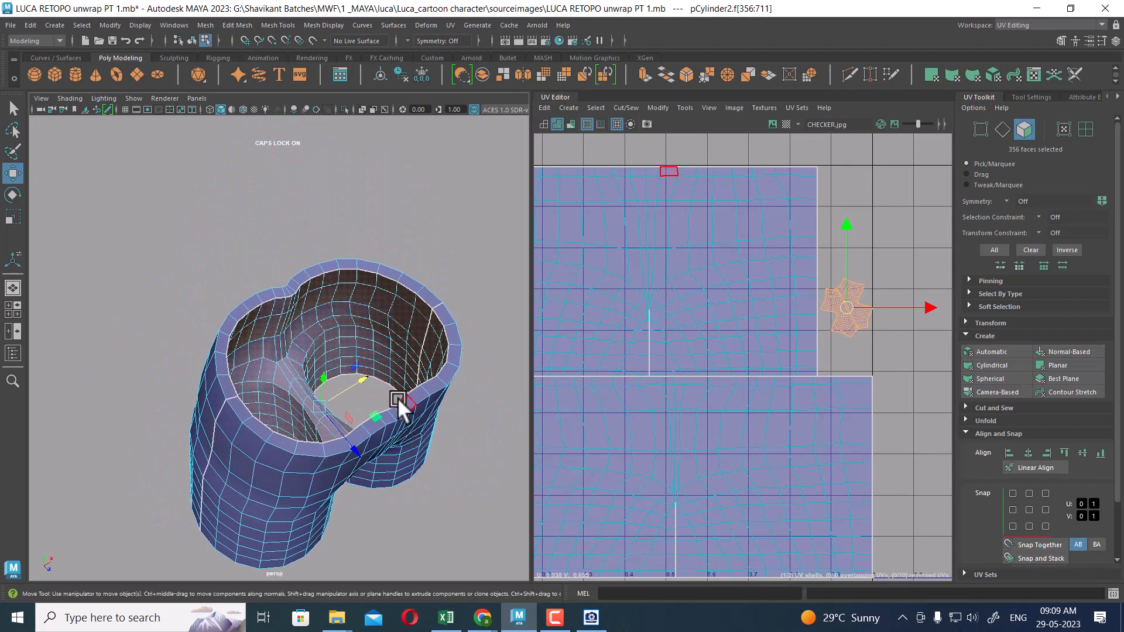
Delete the selected inner shell faces of the shorts and the ring of faces along the waist rim.
click(398, 398)
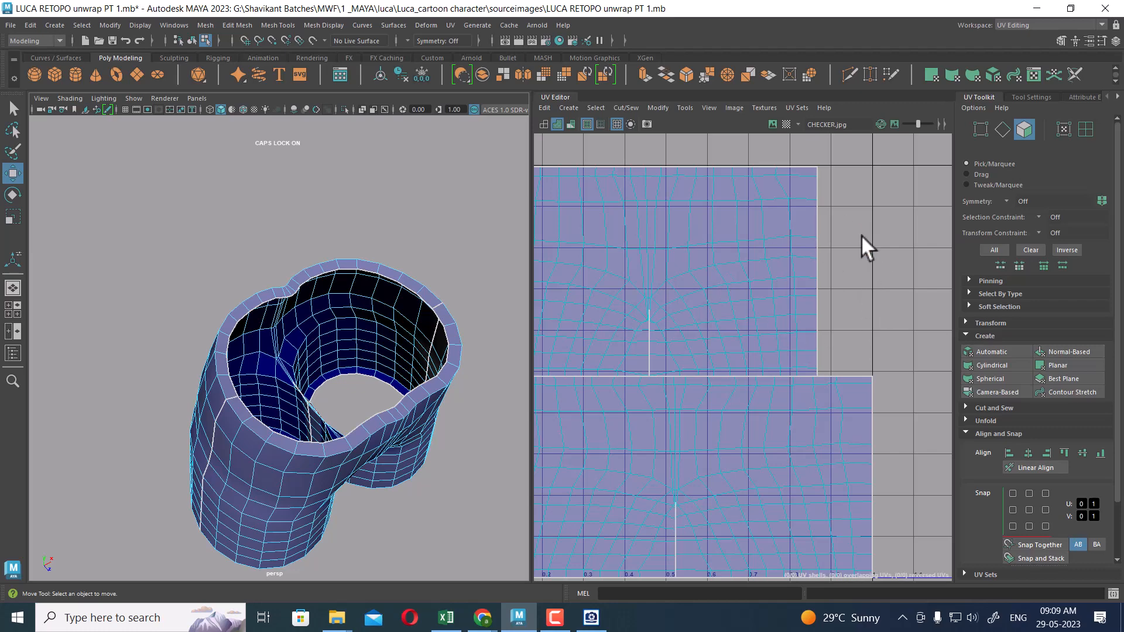
alt+drag(415, 335, 293, 299)
scroll(298, 305, up, 4)
right_drag(262, 229, 280, 185)
click(261, 244)
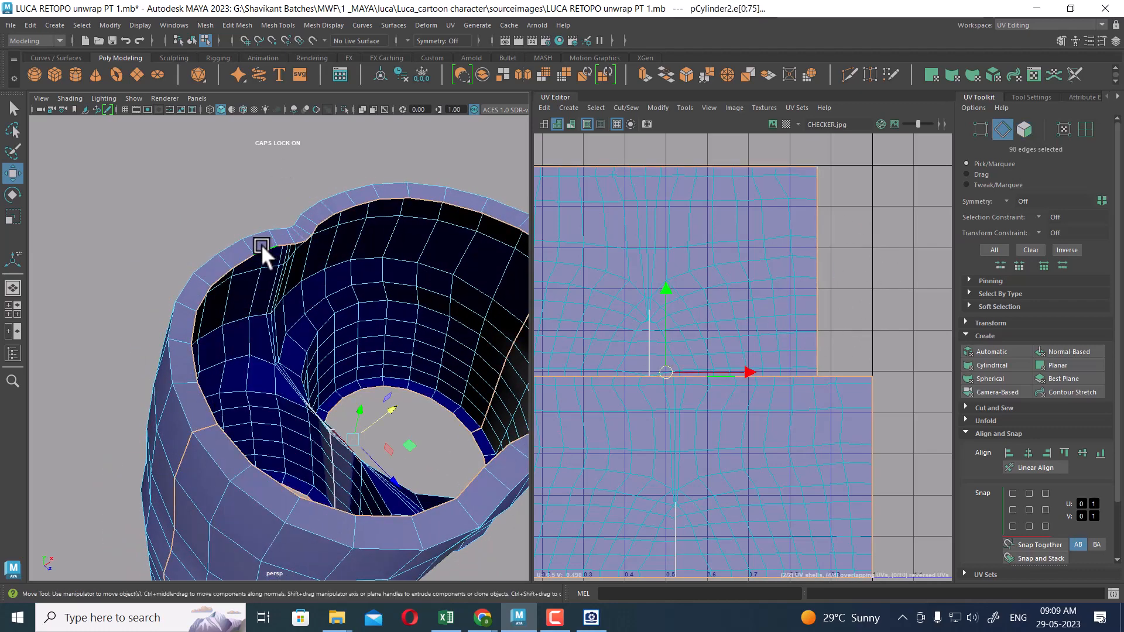
click(233, 254)
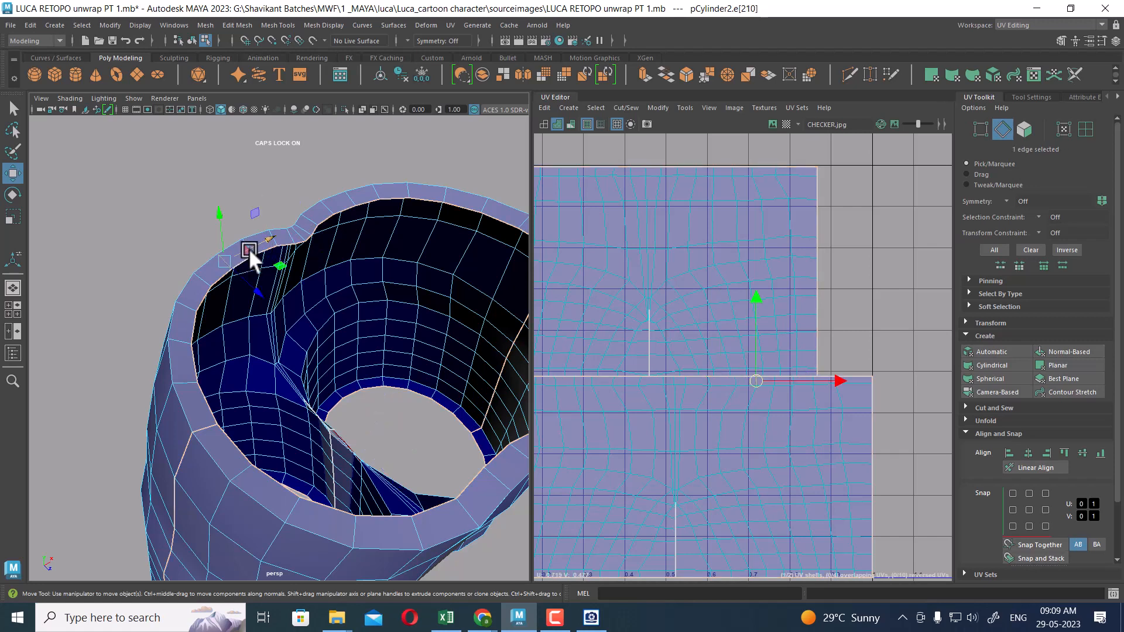
ctrl+right_drag(246, 246, 3, 407)
ctrl+right_drag(245, 214, 248, 291)
click(248, 293)
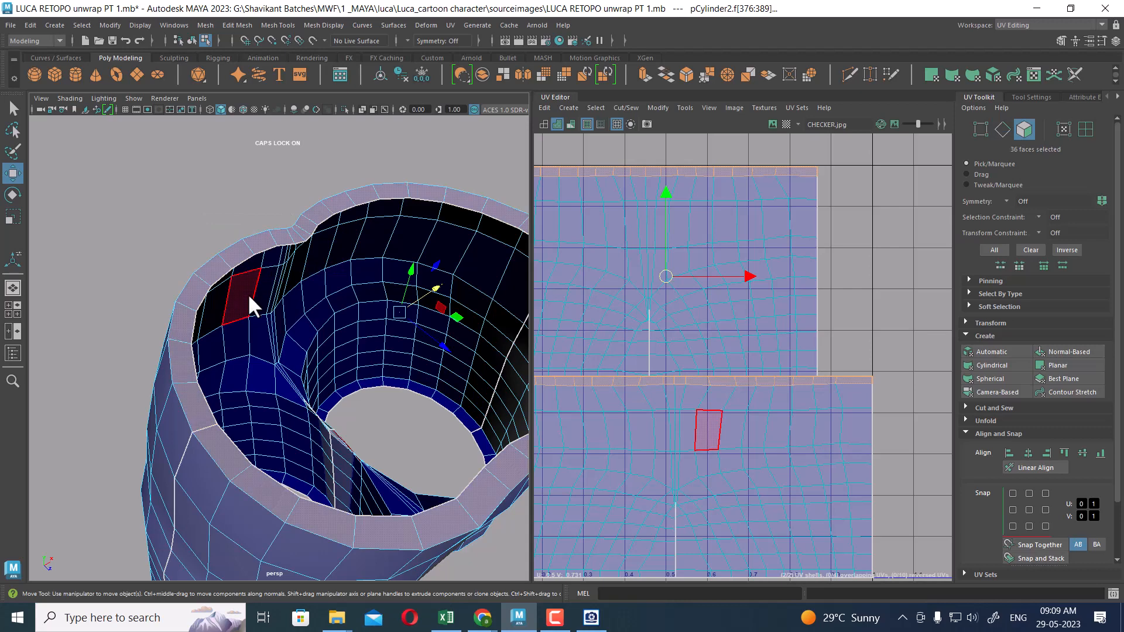
Select the ring of rim faces around the first leg opening and delete it.
alt+drag(247, 293, 276, 299)
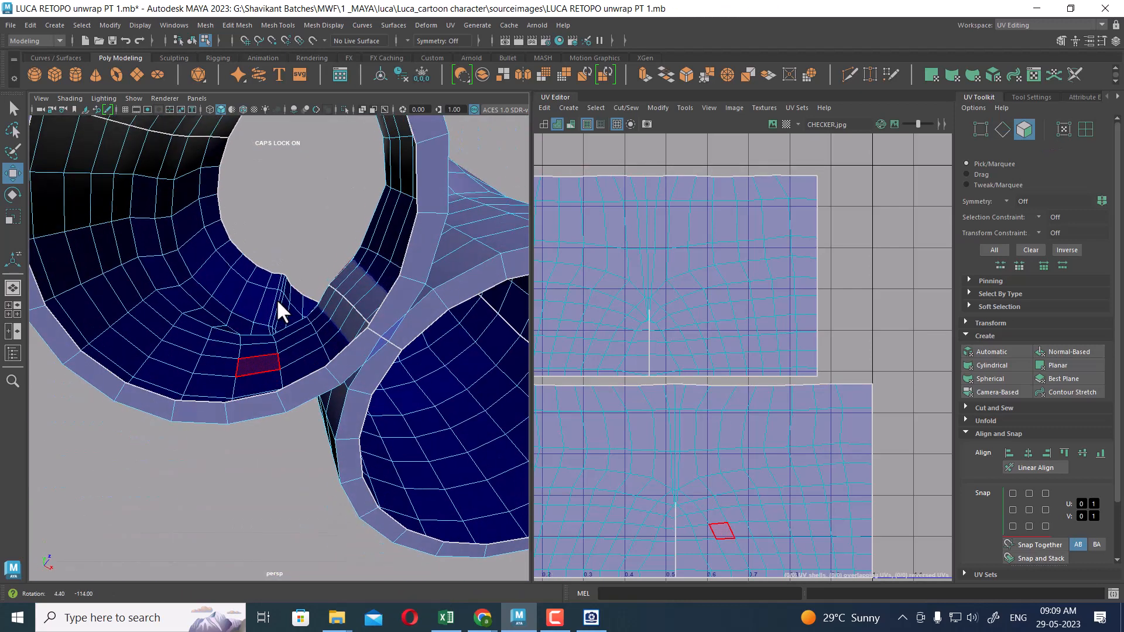
click(339, 367)
right_drag(326, 268, 297, 257)
right_drag(279, 400, 264, 143)
click(279, 402)
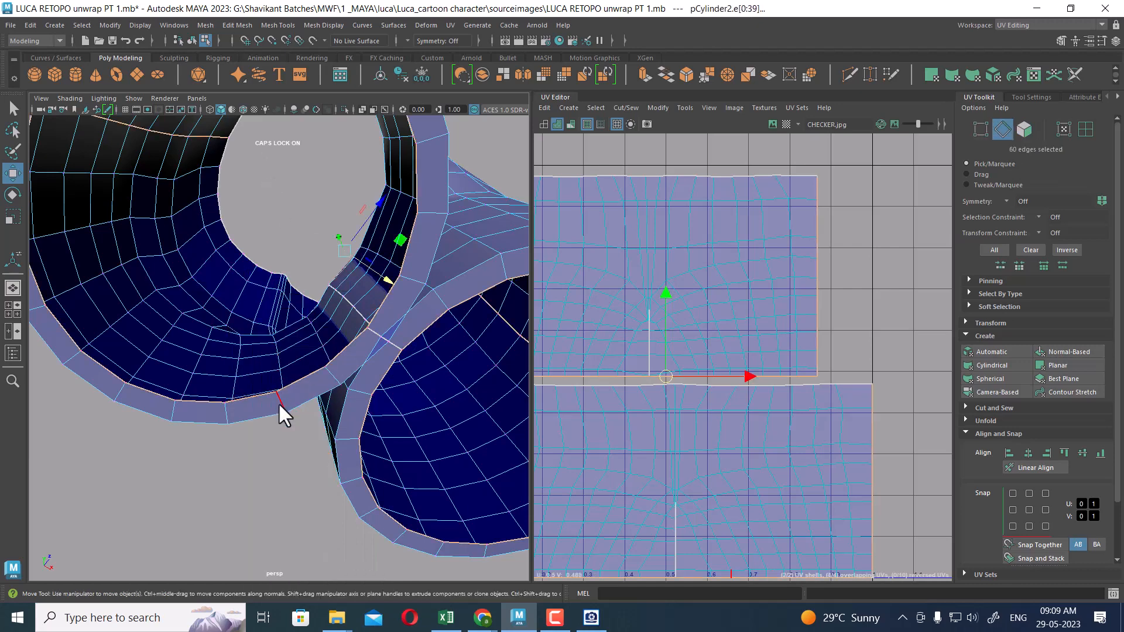
ctrl+right_drag(339, 301, 72, 400)
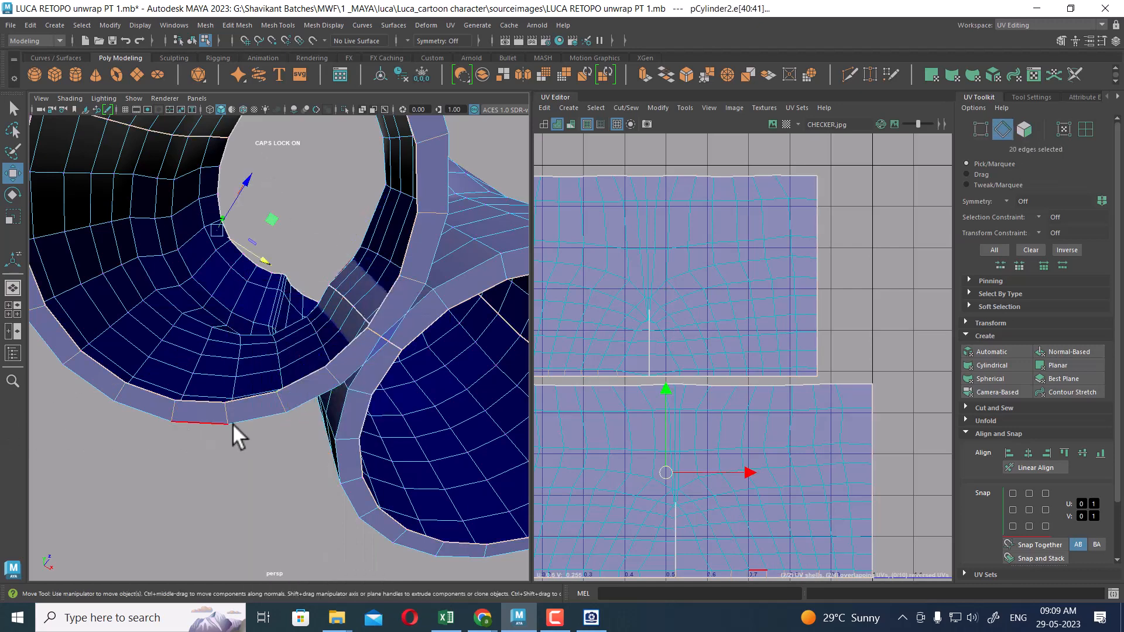
ctrl+right_drag(255, 283, 240, 387)
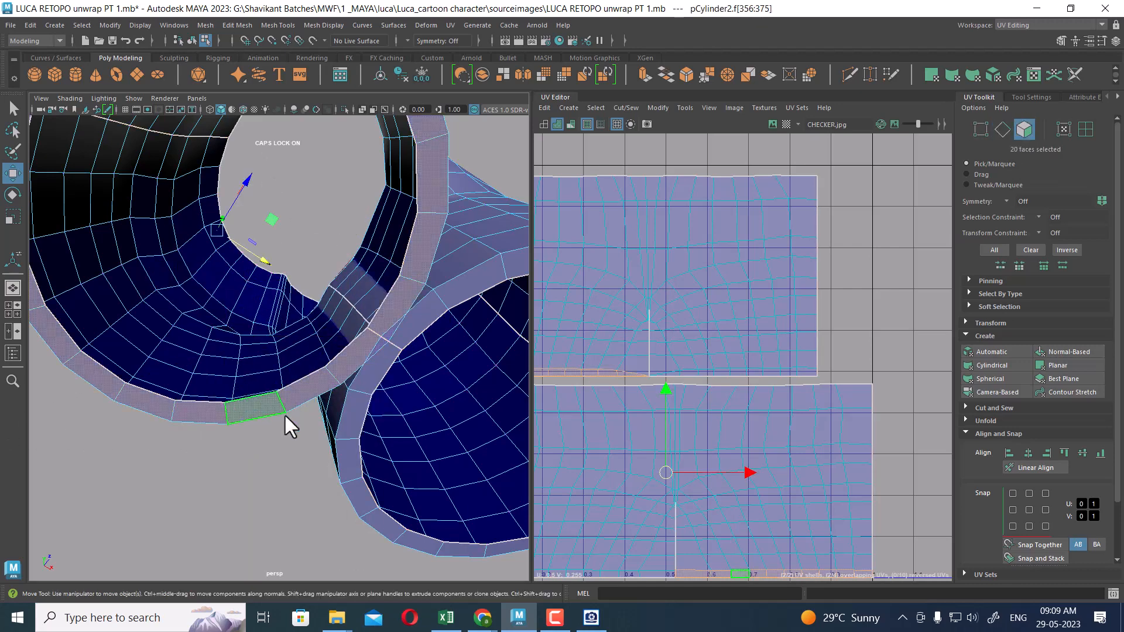
key(Delete)
Delete the ring of rim faces around the second leg opening.
double_click(350, 363)
click(353, 442)
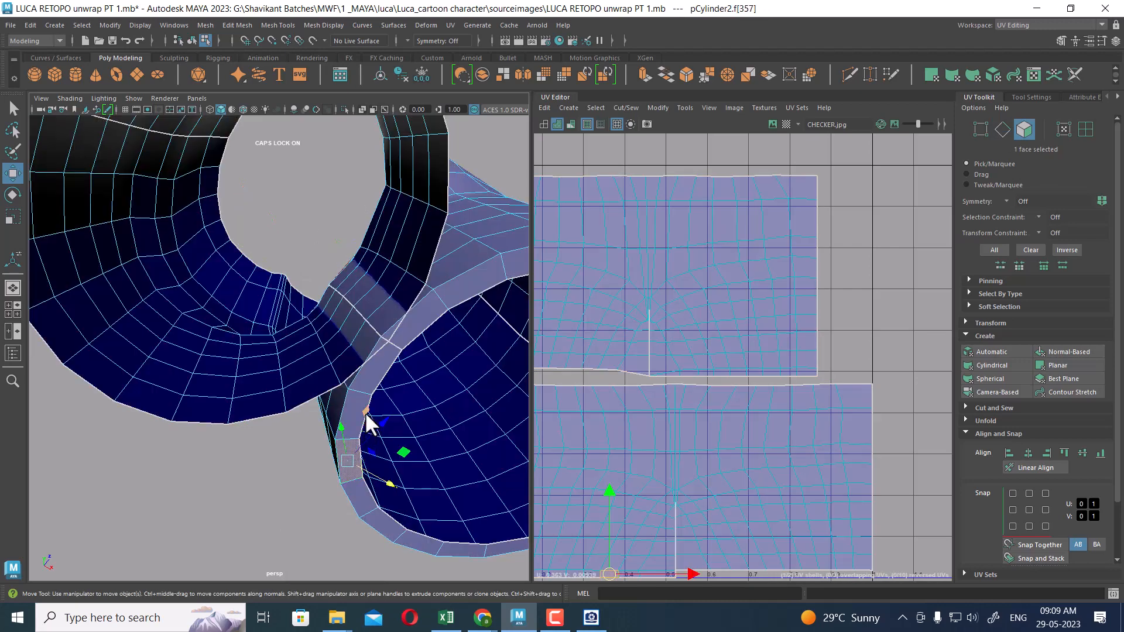
right_drag(363, 268, 371, 296)
shift+double_click(349, 426)
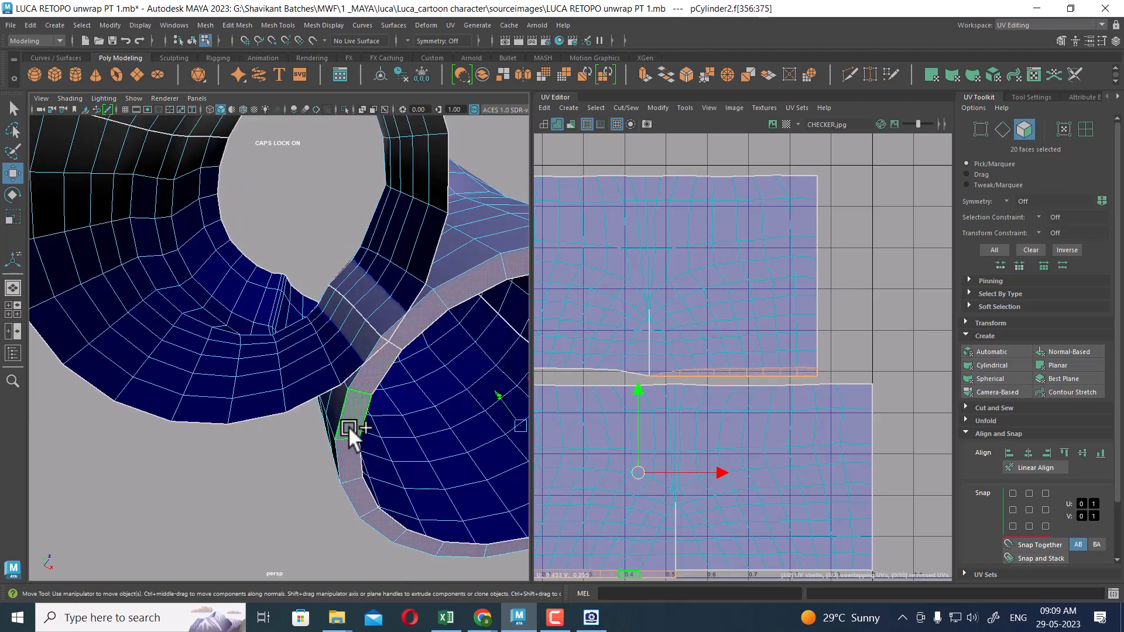
key(Delete)
Extrude the whole remaining single-layer shorts mesh with a Local Translate Z of -0.03 to give it thickness.
scroll(291, 335, down, 8)
alt+drag(291, 335, 207, 403)
scroll(706, 408, down, 3)
alt+drag(336, 360, 288, 350)
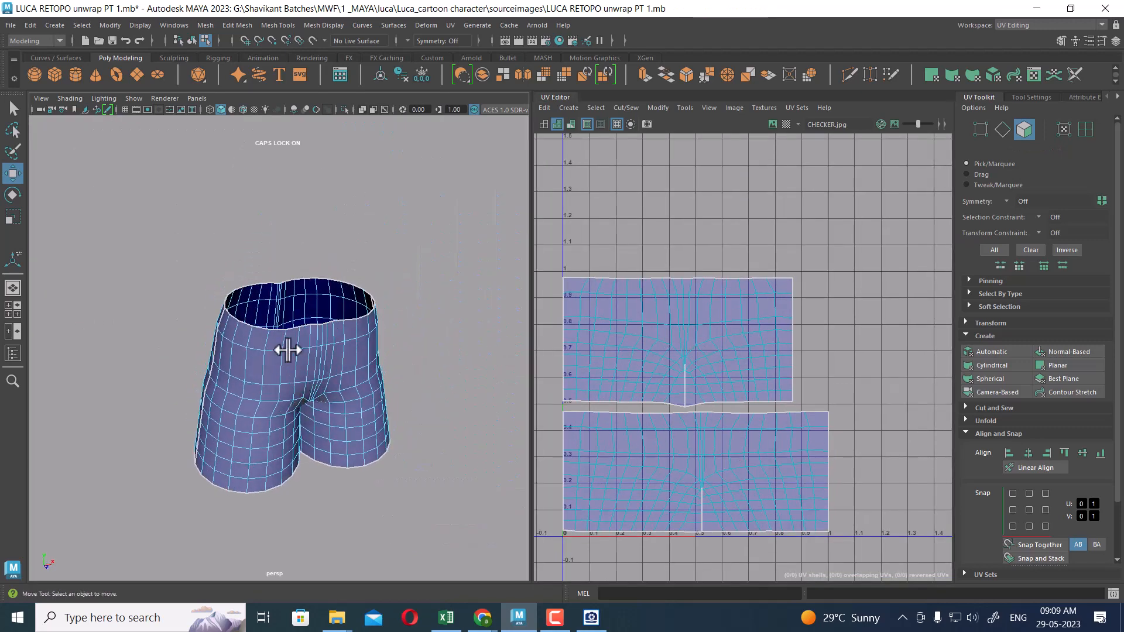
scroll(293, 349, up, 3)
right_drag(294, 350, 351, 313)
click(424, 291)
click(360, 412)
scroll(327, 345, down, 4)
alt+middle_drag(320, 333, 300, 304)
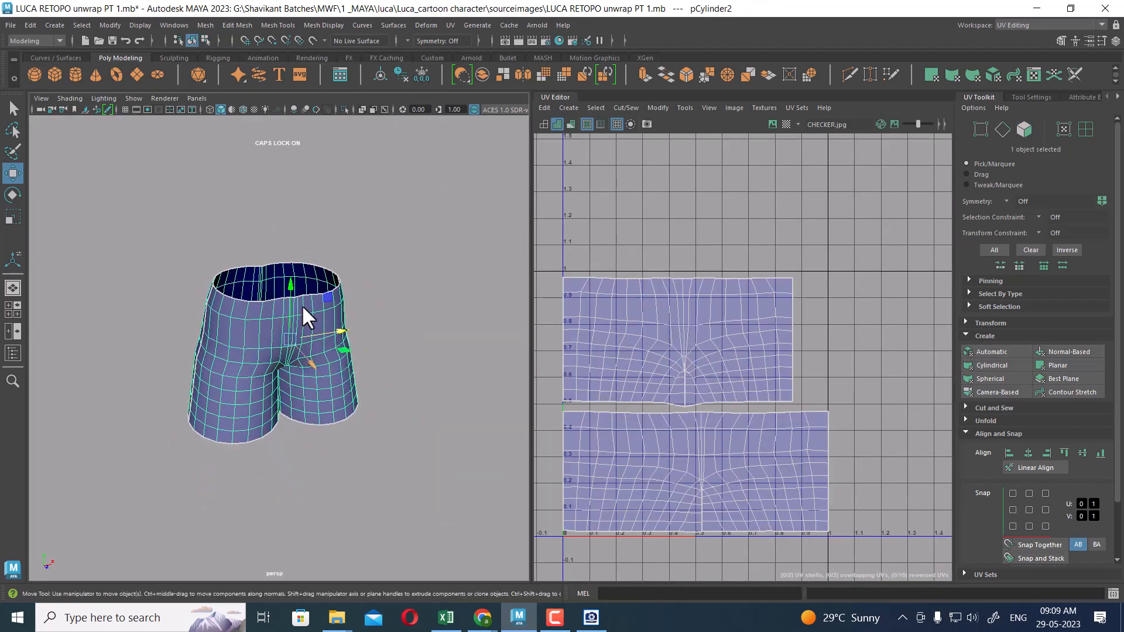
scroll(301, 304, up, 3)
right_drag(402, 228, 401, 265)
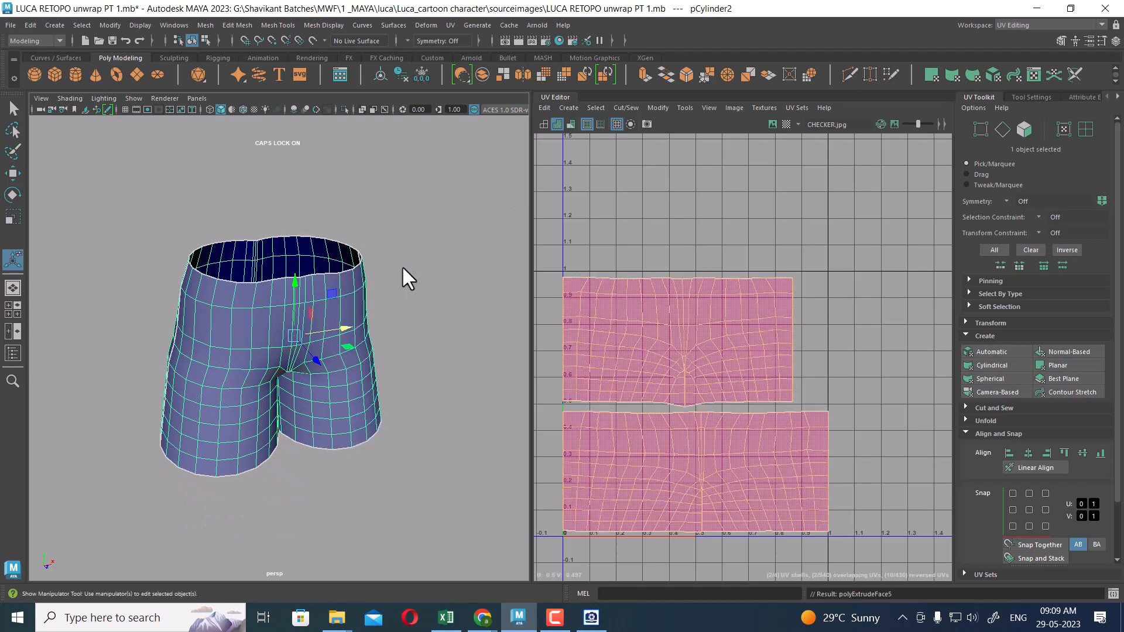
key(ctrl+e)
scroll(371, 271, up, 3)
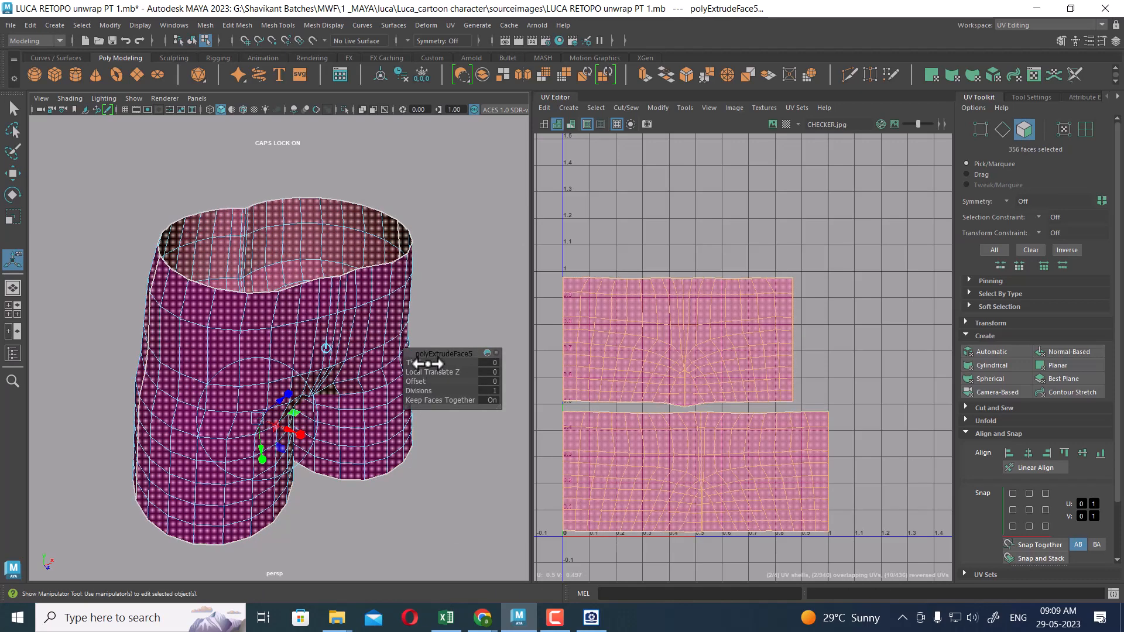
drag(441, 372, 439, 371)
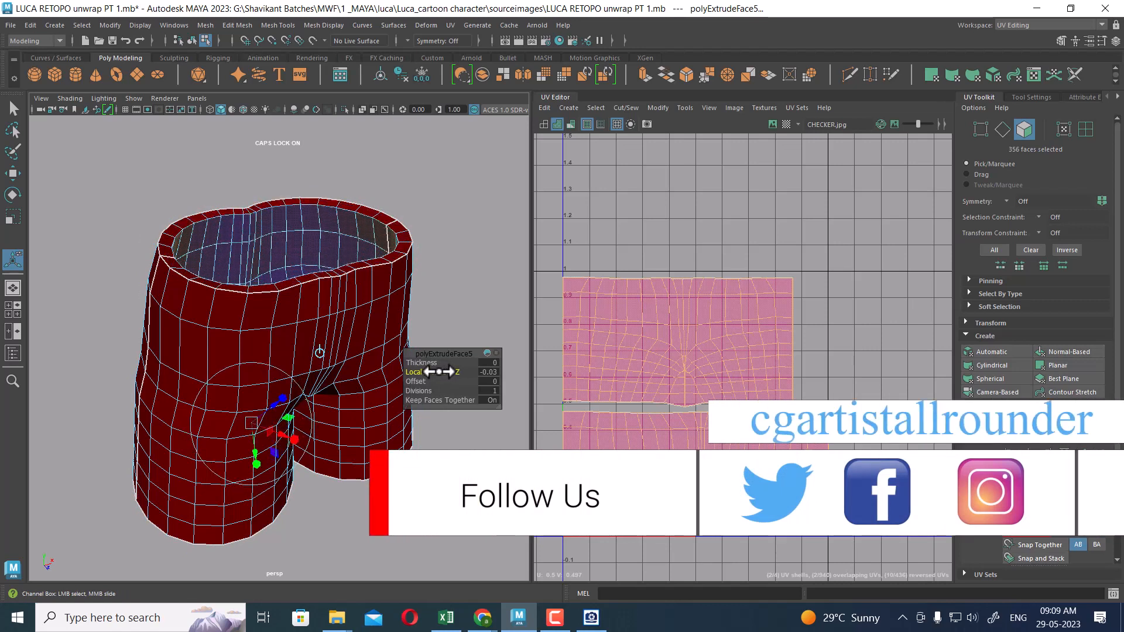
Select all faces of the extruded shorts and reverse their normals.
right_drag(345, 316, 403, 252)
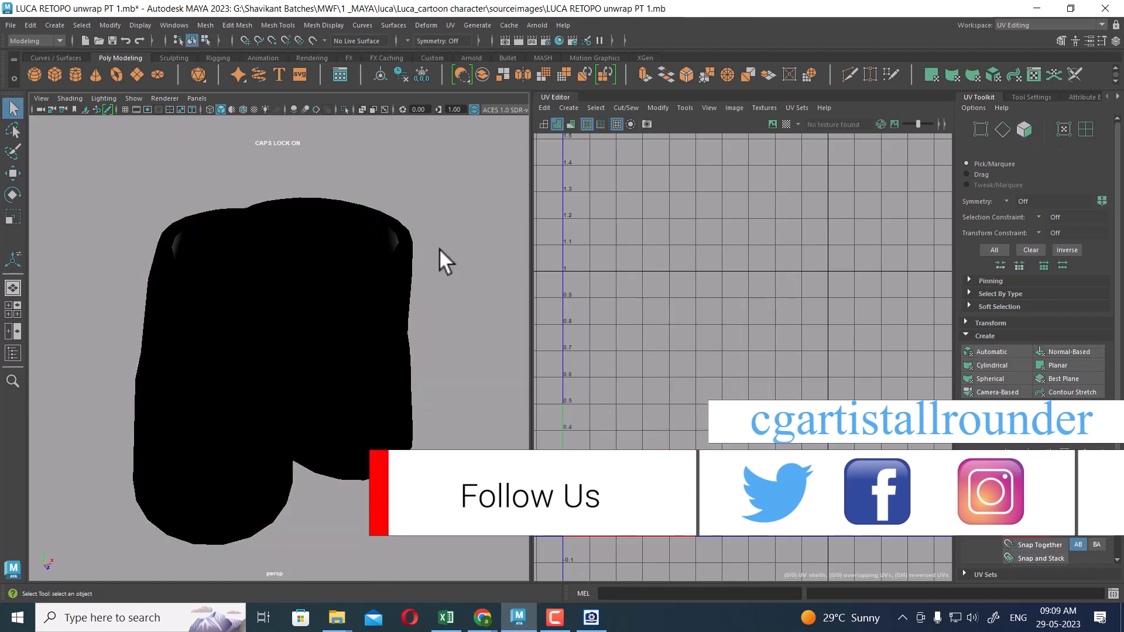
right_drag(316, 267, 398, 300)
double_click(293, 300)
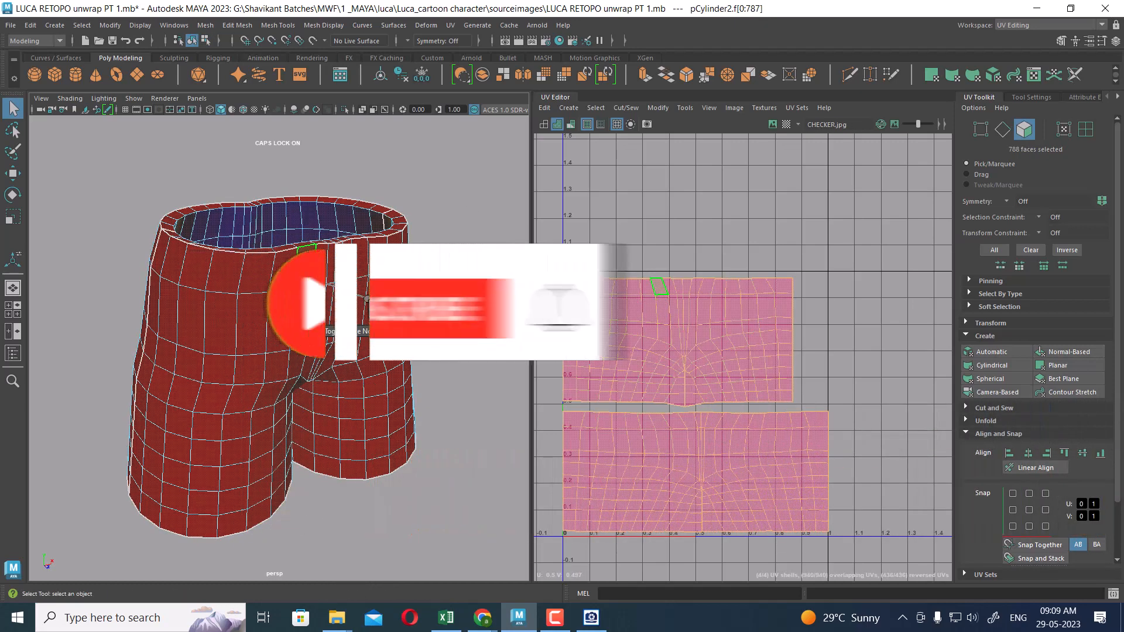
key(w)
click(450, 299)
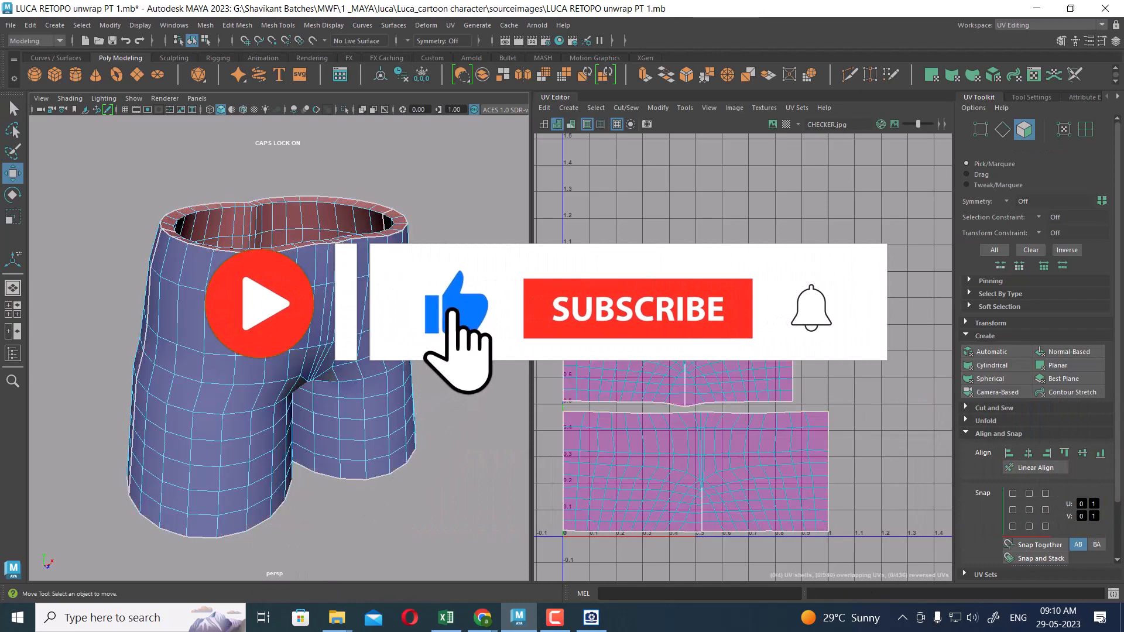
Inspect the thickened shorts from several sides, including as a whole object in smooth mesh preview.
alt+drag(359, 302, 394, 409)
alt+right_drag(394, 409, 311, 308)
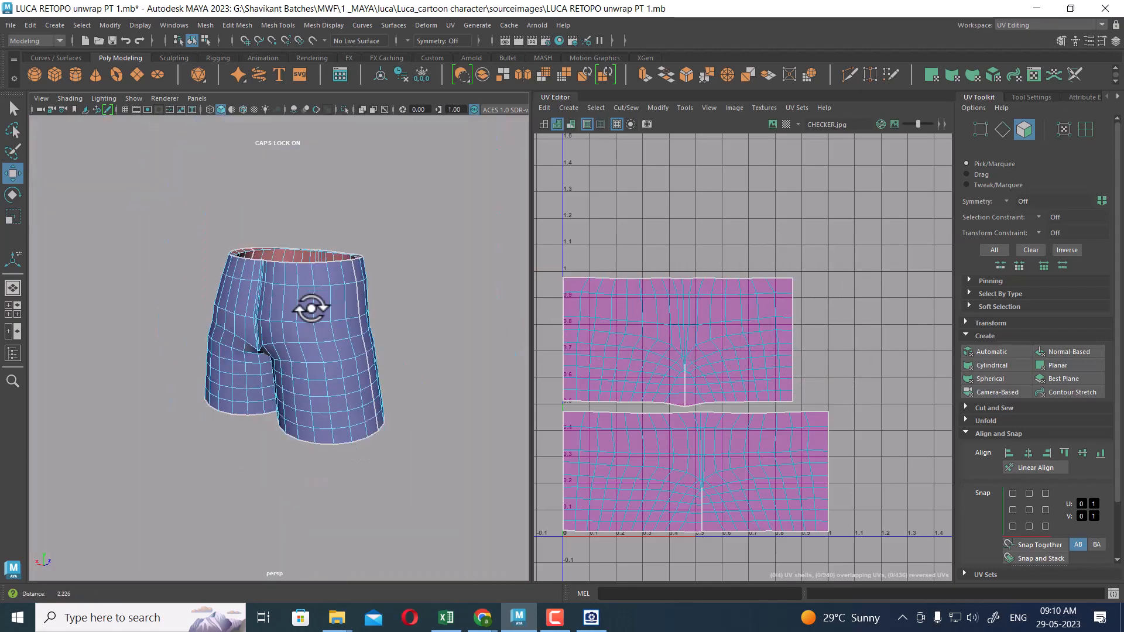
alt+drag(310, 309, 309, 396)
alt+right_drag(308, 396, 371, 428)
alt+drag(371, 428, 276, 457)
right_drag(274, 268, 333, 252)
click(438, 327)
click(289, 369)
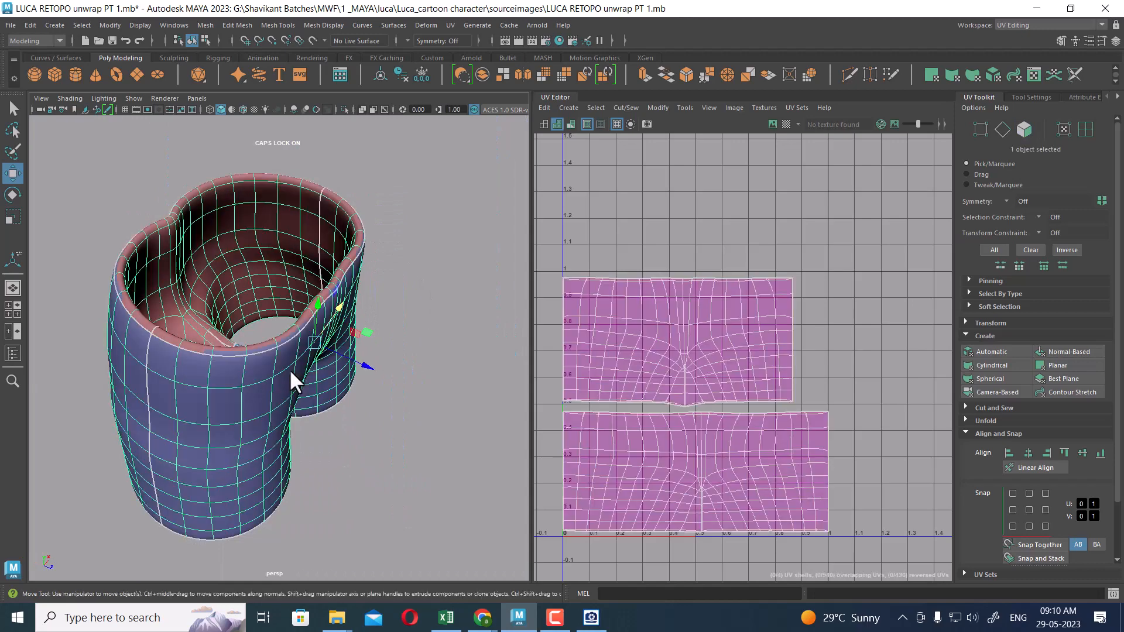
key(1)
Select the edge loops bordering the waist rim and cut the UVs along them.
alt+right_drag(268, 330, 303, 343)
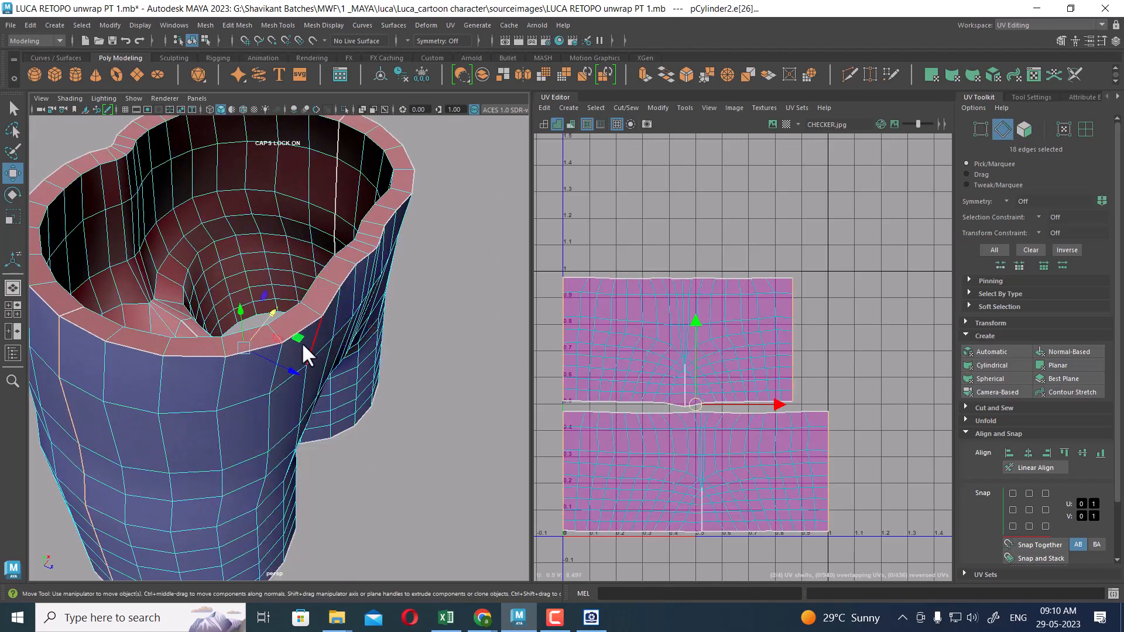
double_click(311, 322)
alt+drag(364, 314, 373, 320)
alt+right_drag(373, 319, 387, 345)
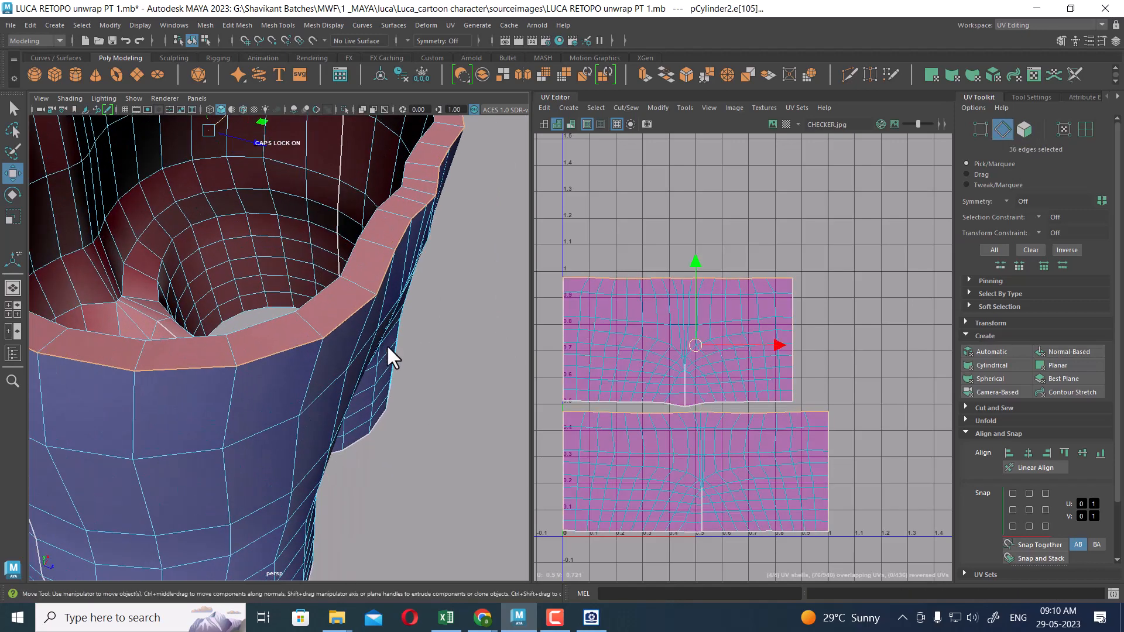
scroll(792, 313, down, 3)
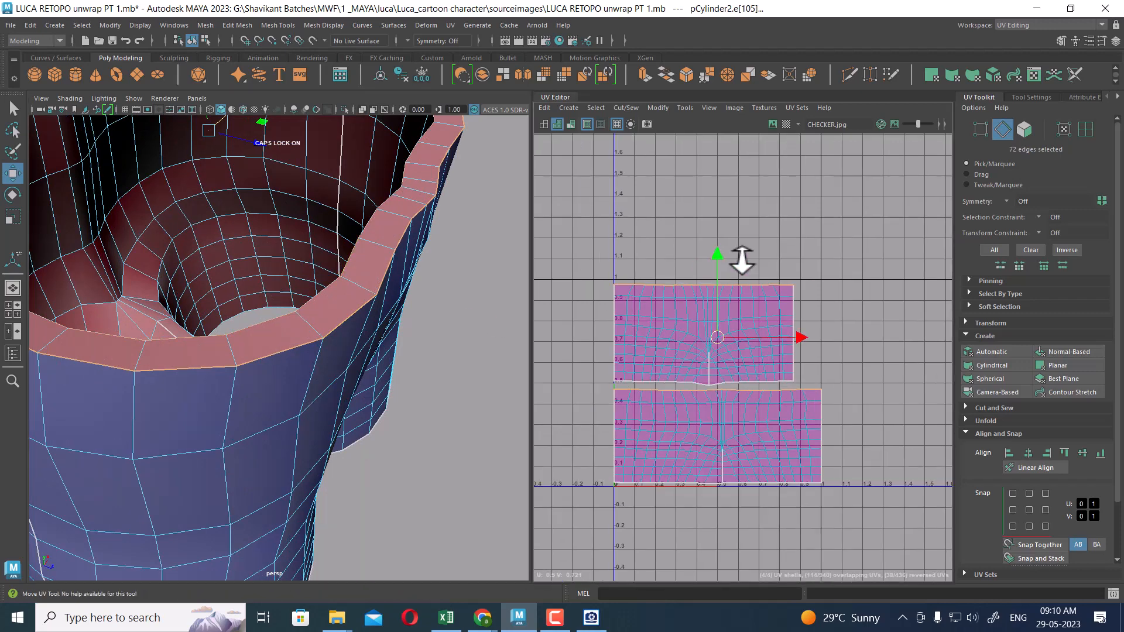
shift+right_drag(806, 248, 558, 371)
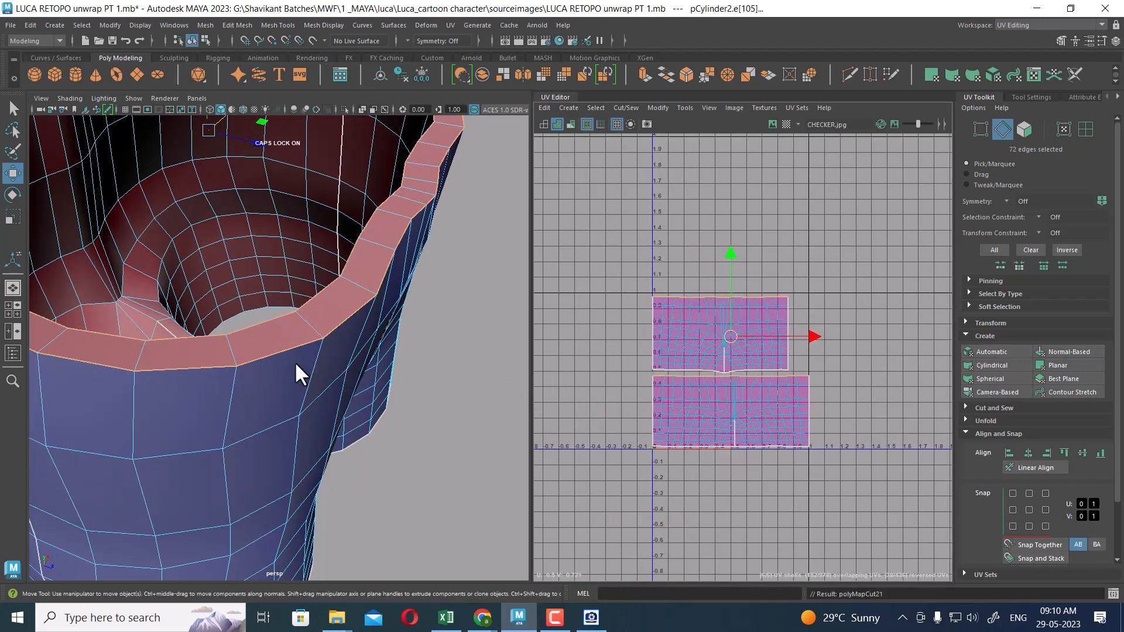
Select the edge loops around the leg openings and cut the UVs along them.
alt+drag(294, 361, 328, 333)
alt+right_drag(328, 333, 398, 422)
double_click(399, 426)
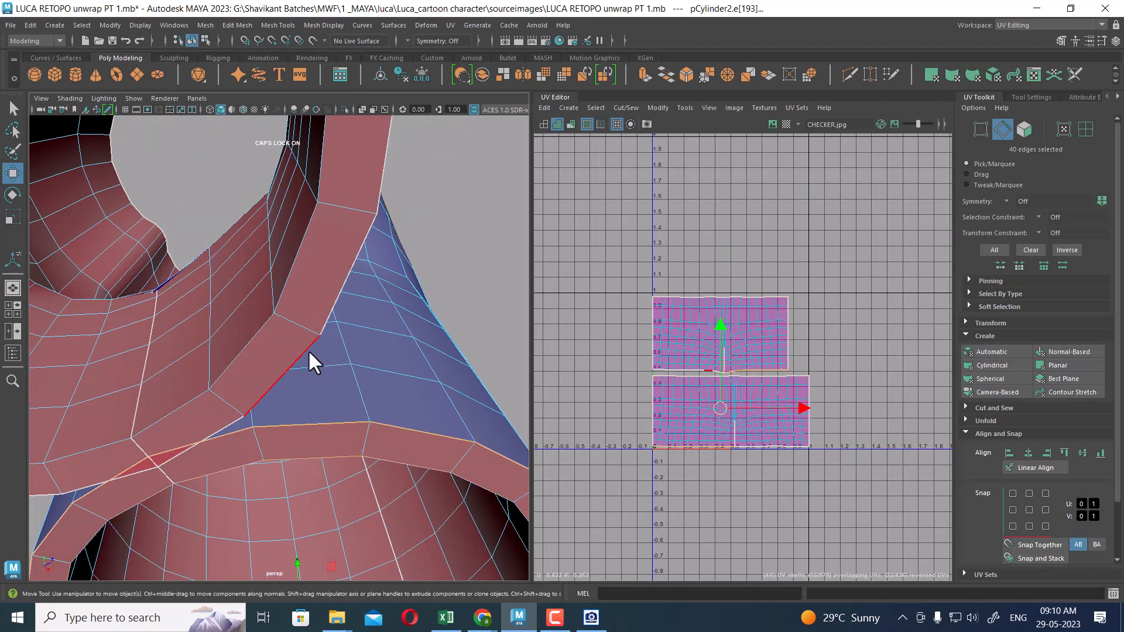
shift+double_click(290, 350)
shift+right_drag(719, 284, 542, 387)
Select the inner layer's upper rectangular UV shell and move it horizontally out of the 0–1 tile.
alt+right_drag(779, 253, 812, 332)
right_drag(736, 310, 848, 278)
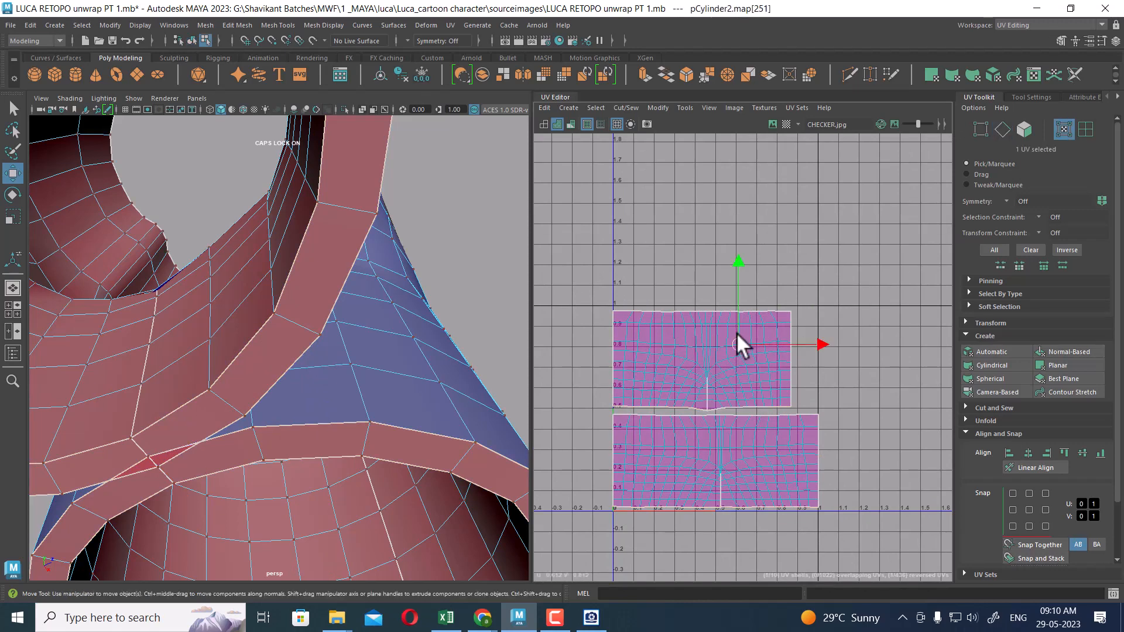
click(737, 346)
ctrl+right_drag(739, 347, 797, 370)
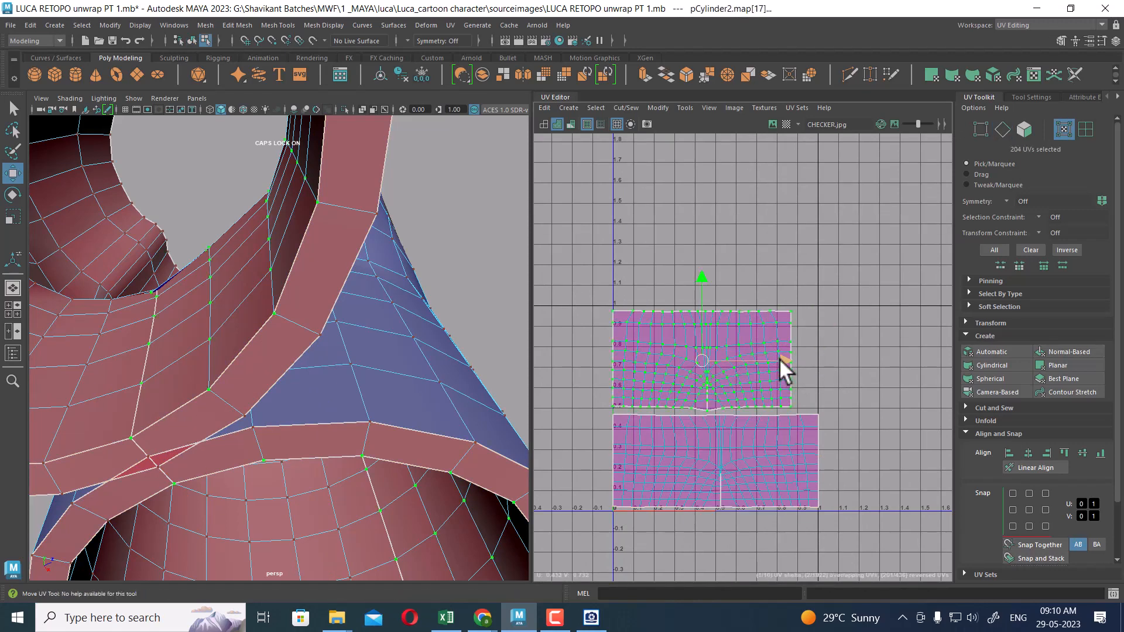
drag(779, 359, 922, 357)
alt+middle_drag(932, 375, 837, 311)
alt+right_drag(857, 333, 847, 312)
drag(847, 311, 951, 306)
Move the inner layer's lower rectangular UV shell out of the 0–1 tile, beneath the displaced upper one.
click(679, 385)
ctrl+right_drag(769, 430, 766, 431)
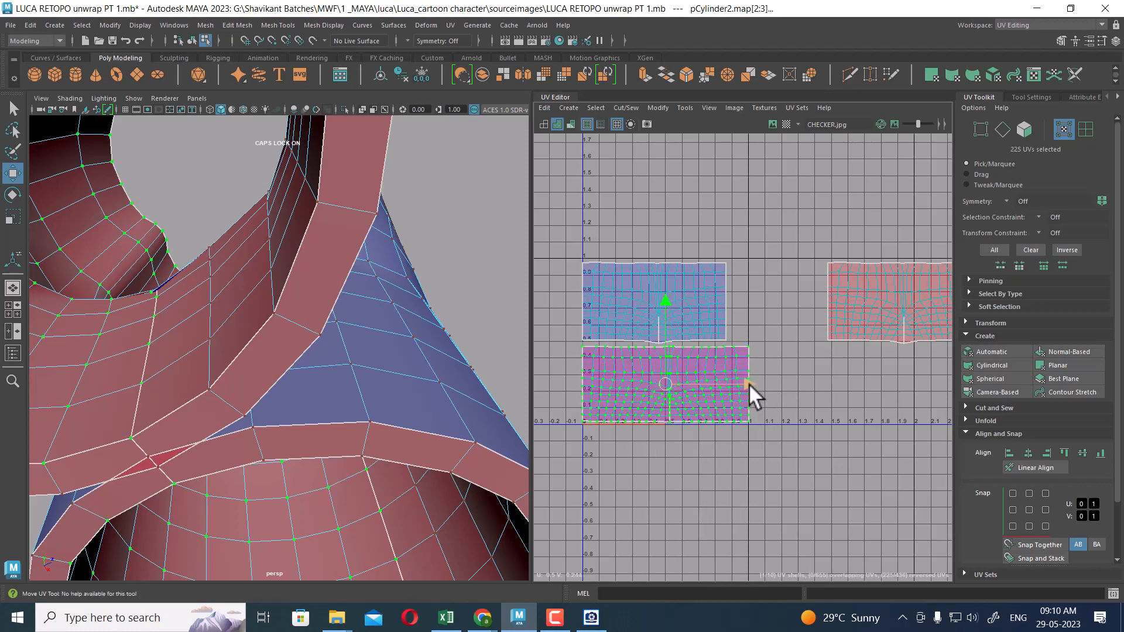
drag(750, 384, 964, 411)
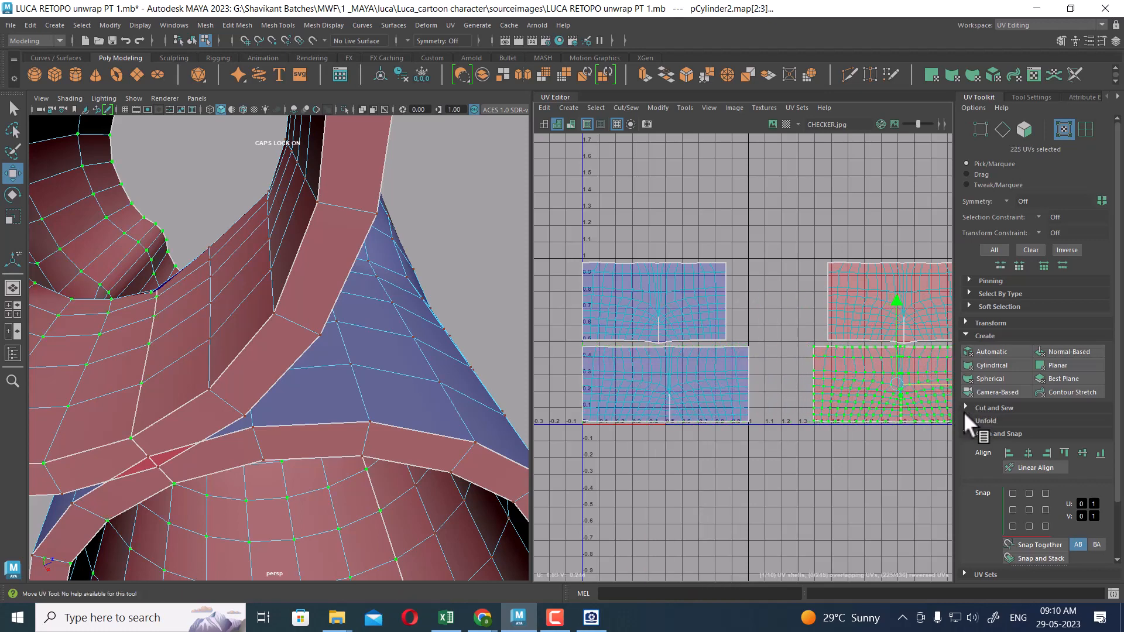
mouse_move(826, 429)
alt+right_down()
mouse_move(813, 424)
mouse_move(811, 436)
alt+right_up()
Select the strip of waist rim faces and move its UV shell up above the upper rectangular shell.
alt+drag(310, 309, 314, 346)
alt+right_drag(315, 347, 630, 349)
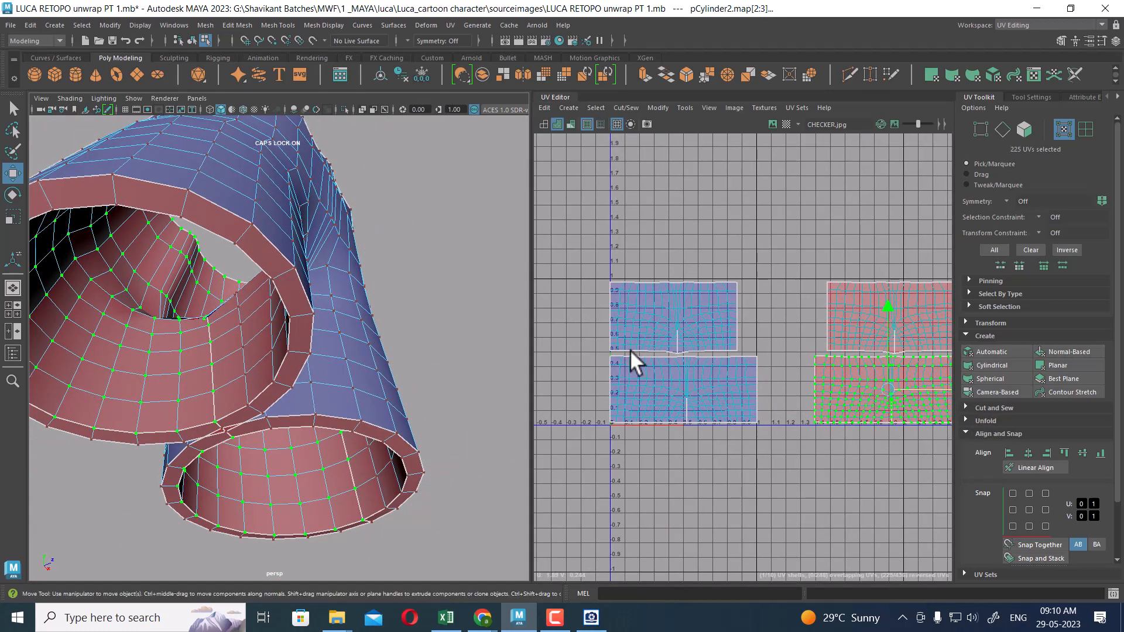
alt+drag(256, 226, 450, 237)
right_drag(450, 237, 450, 268)
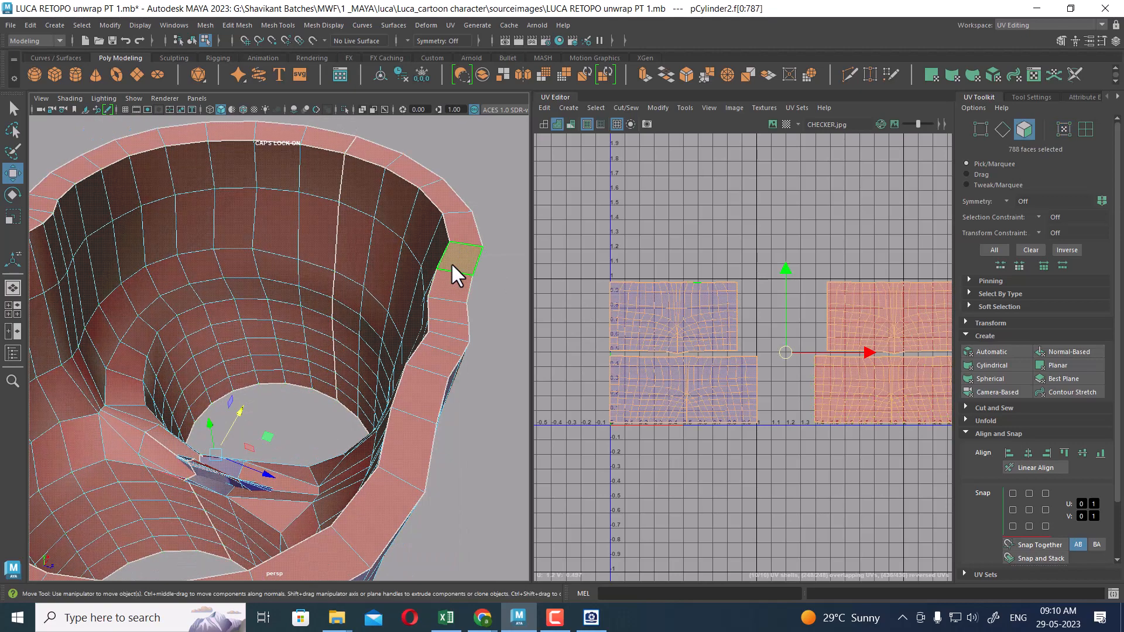
click(458, 264)
right_drag(719, 250, 767, 277)
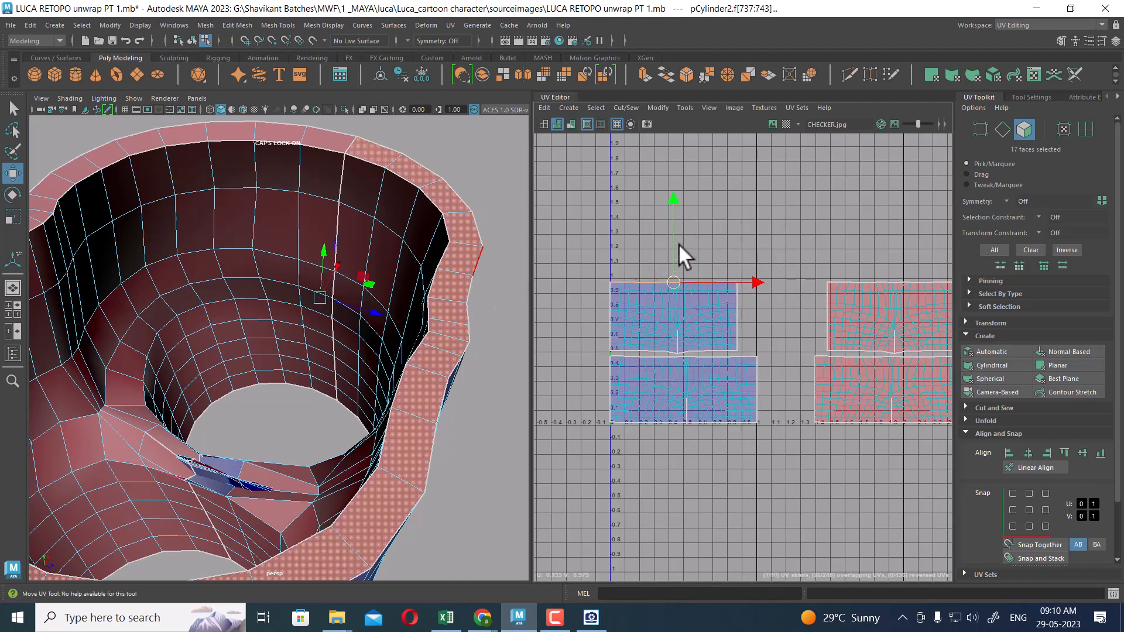
drag(673, 213, 677, 187)
scroll(706, 296, up, 1)
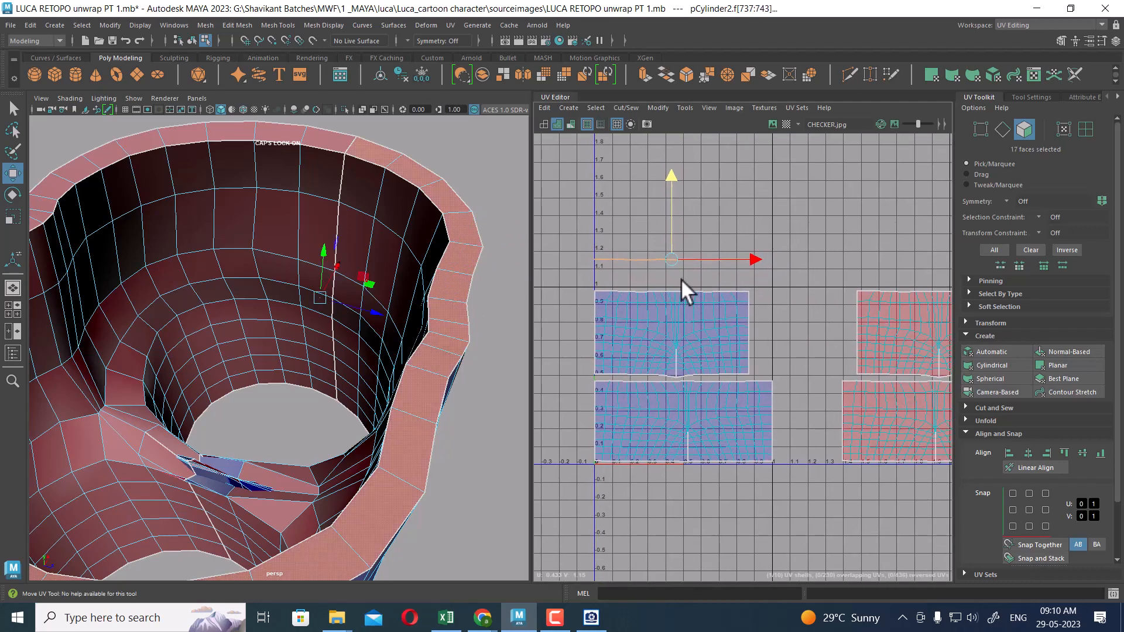
alt+drag(493, 402, 338, 449)
click(296, 450)
shift+double_click(339, 427)
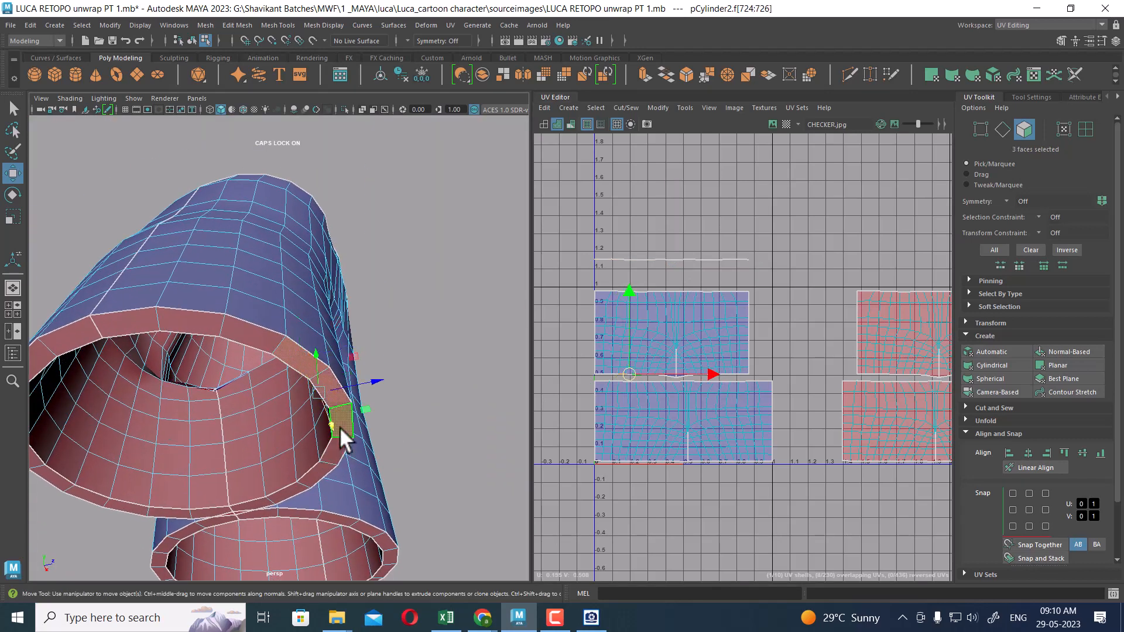
shift+click(271, 340)
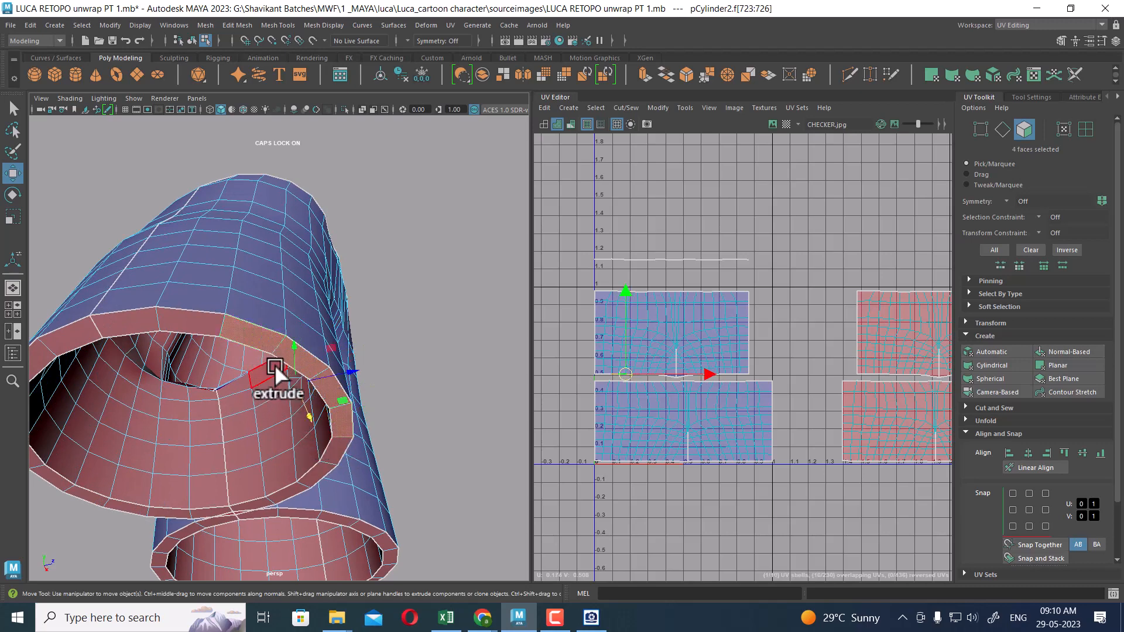
alt+drag(275, 364, 321, 430)
right_drag(339, 350, 359, 330)
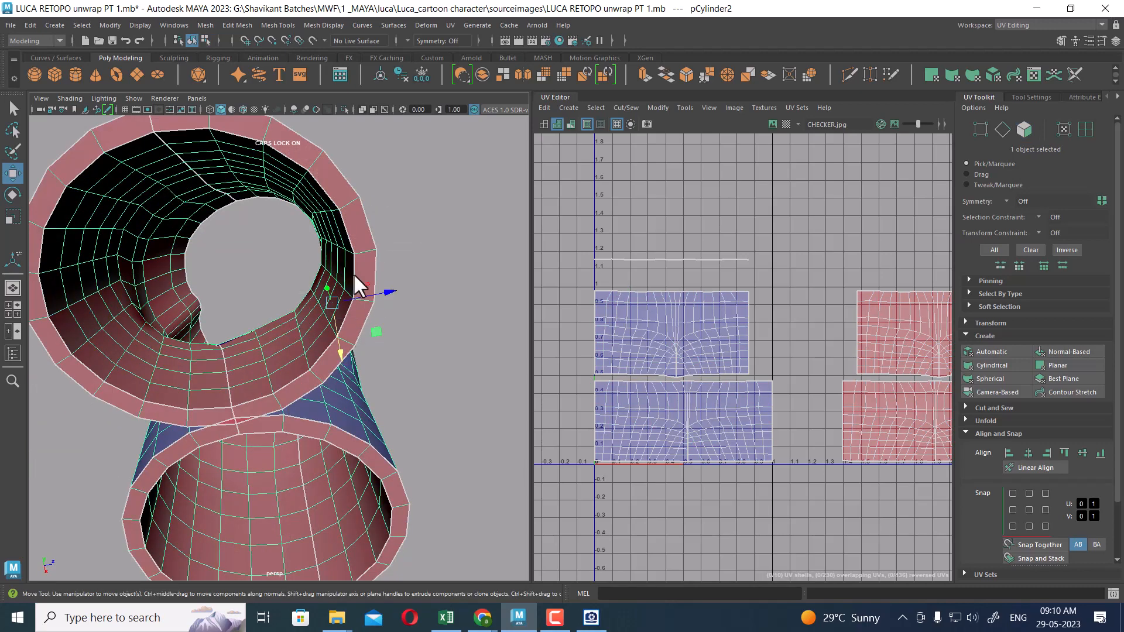
Select all the rim faces around one leg opening and move their UV shells below the 0–1 tile.
right_drag(364, 221, 181, 274)
click(356, 195)
ctrl+right_drag(461, 188, 456, 268)
drag(681, 333, 667, 454)
Select the rim faces around the other leg opening and move their UV shells below the 0–1 tile as well.
alt+middle_drag(329, 433, 334, 359)
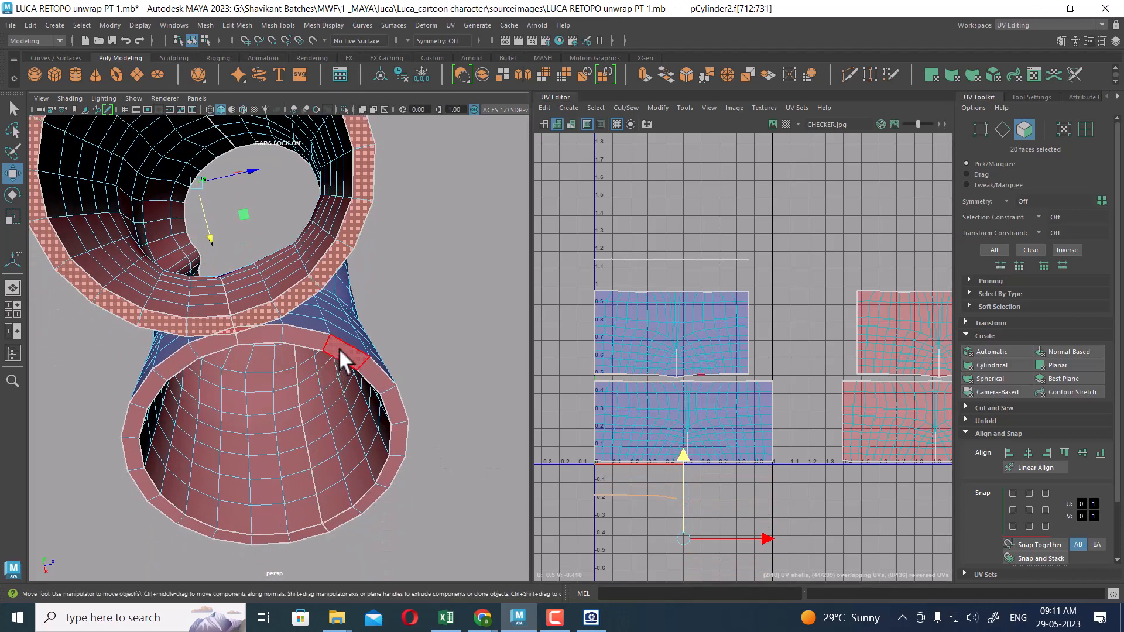
click(338, 347)
right_drag(378, 376, 360, 220)
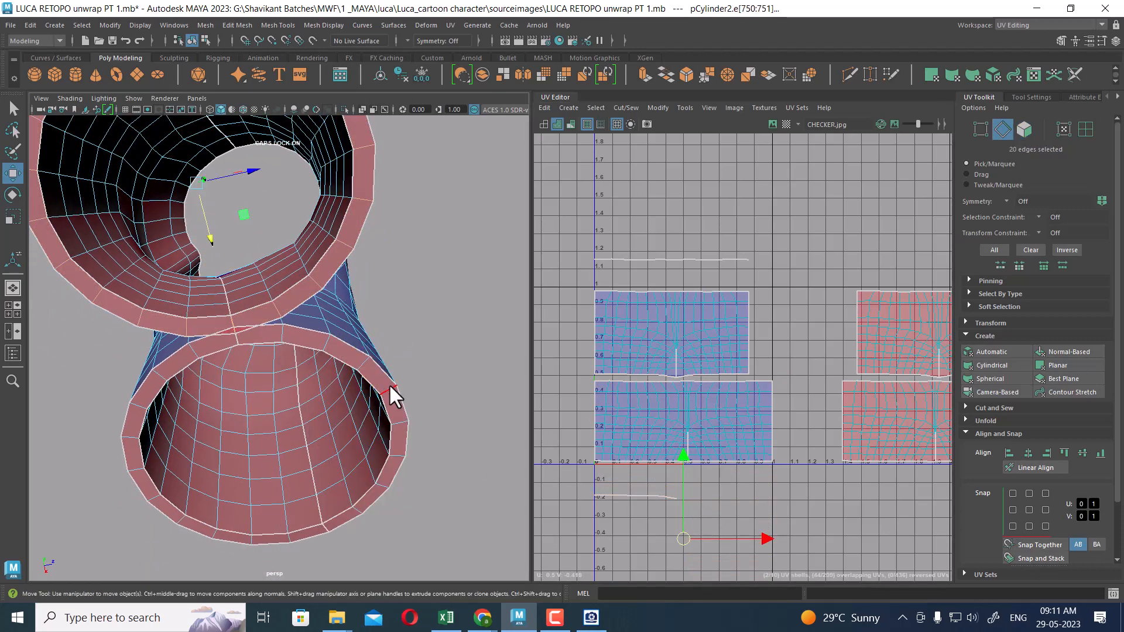
click(389, 384)
ctrl+right_drag(452, 311, 310, 326)
ctrl+right_drag(415, 300, 417, 347)
drag(672, 333, 689, 455)
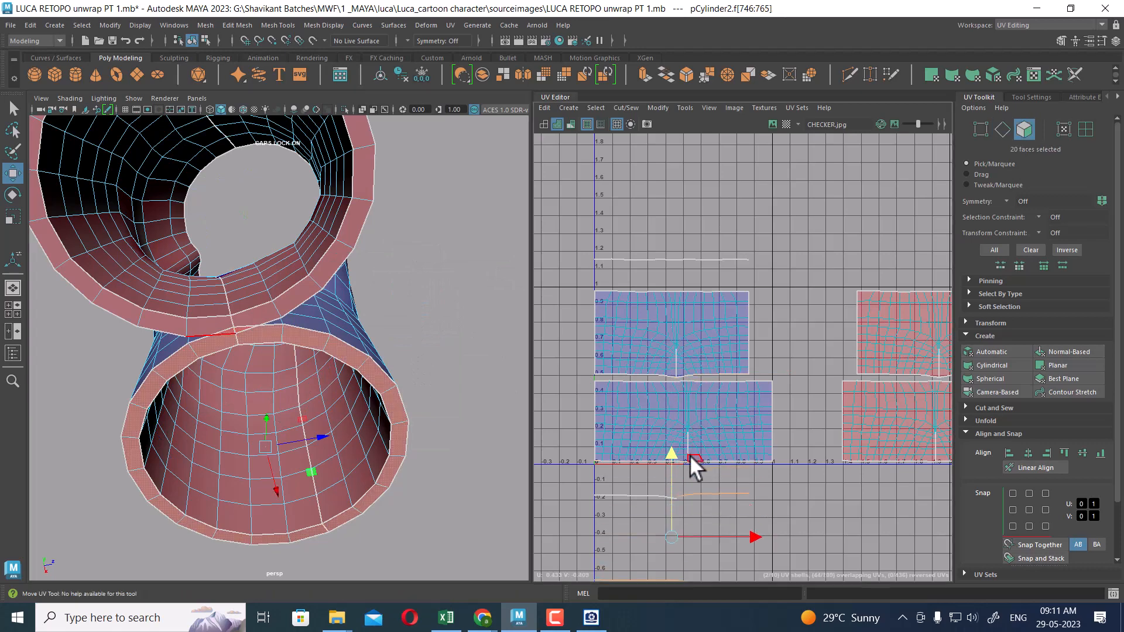
Select the UVs of all leg-opening rim strips beneath the tile and try to unfold them.
alt+right_drag(690, 455, 686, 424)
alt+middle_drag(686, 425, 702, 328)
alt+right_drag(703, 328, 758, 504)
alt+middle_drag(776, 426, 772, 336)
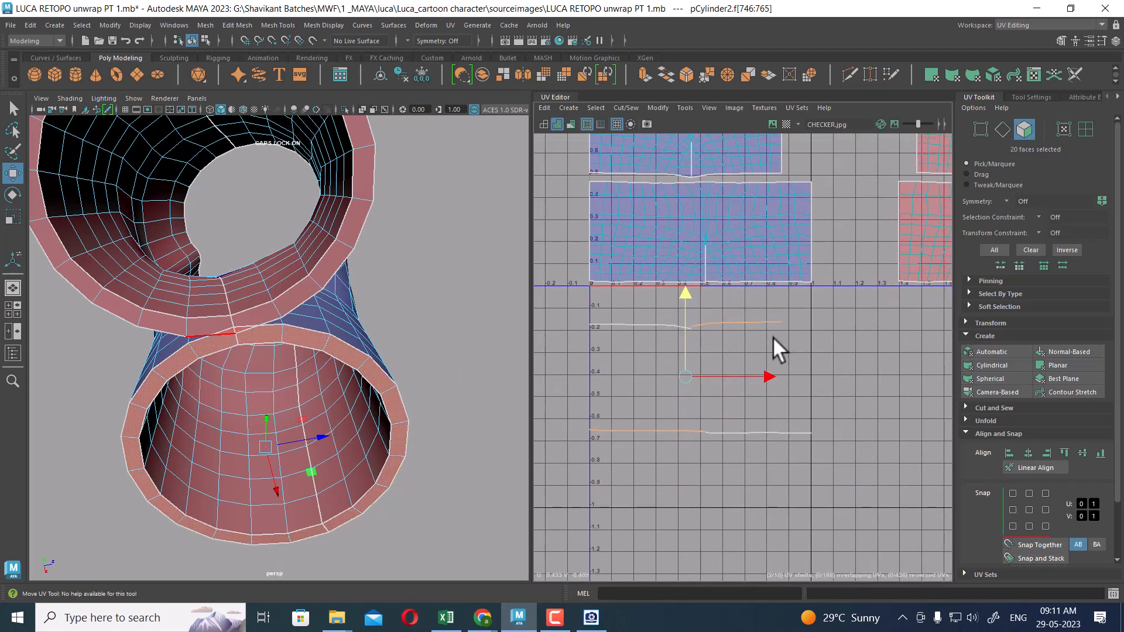
right_drag(772, 336, 844, 345)
drag(846, 311, 495, 531)
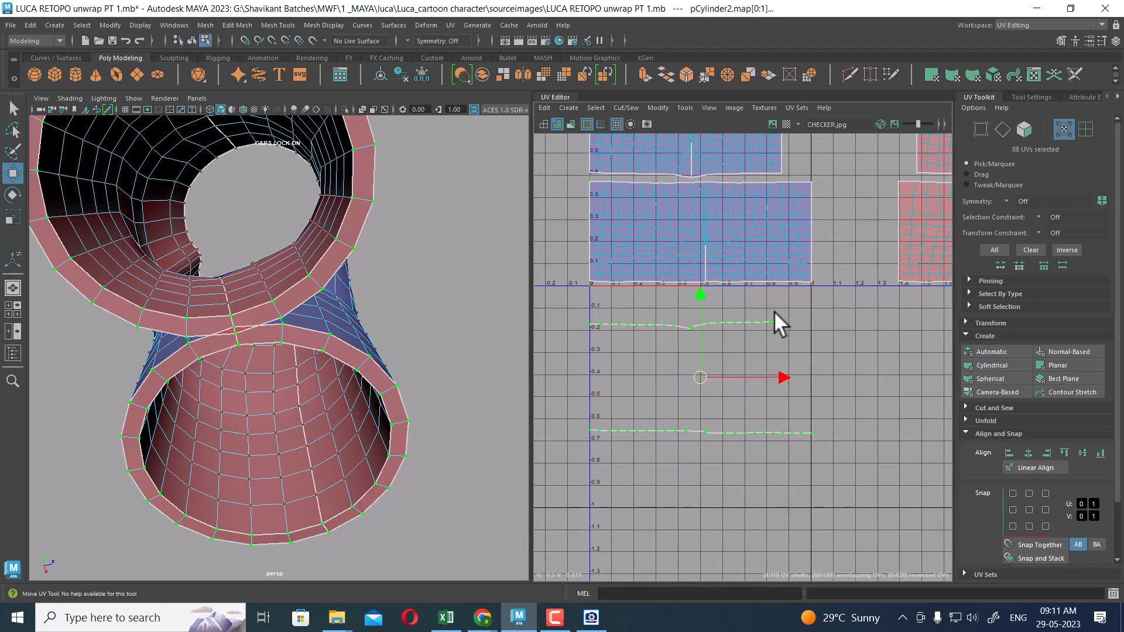
shift+right_drag(774, 313, 459, 332)
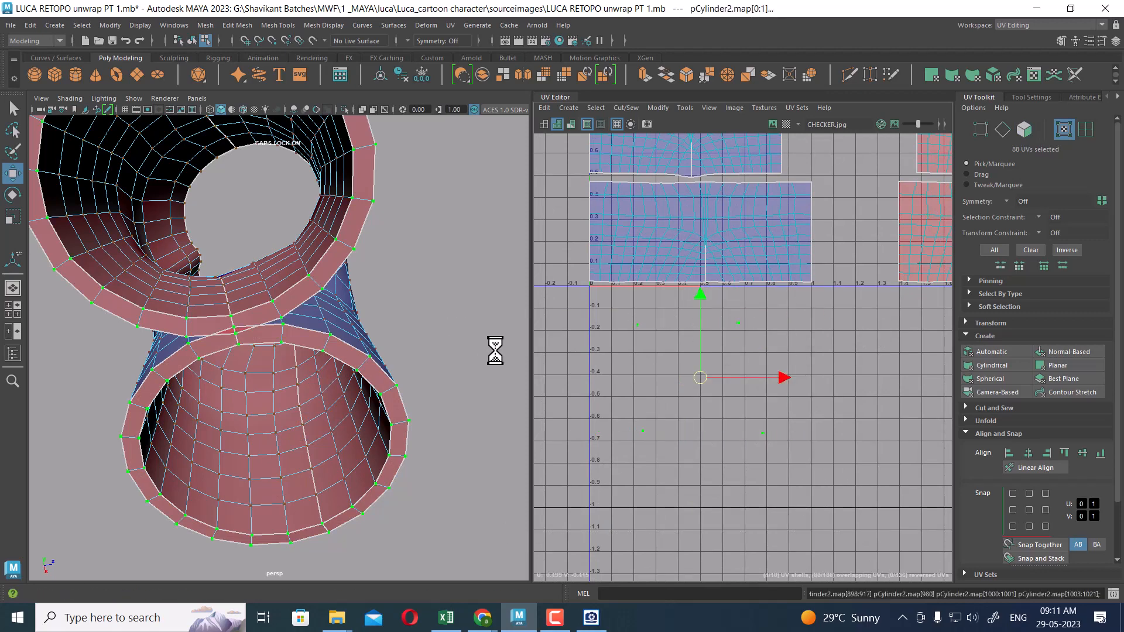
alt+right_drag(735, 351, 783, 426)
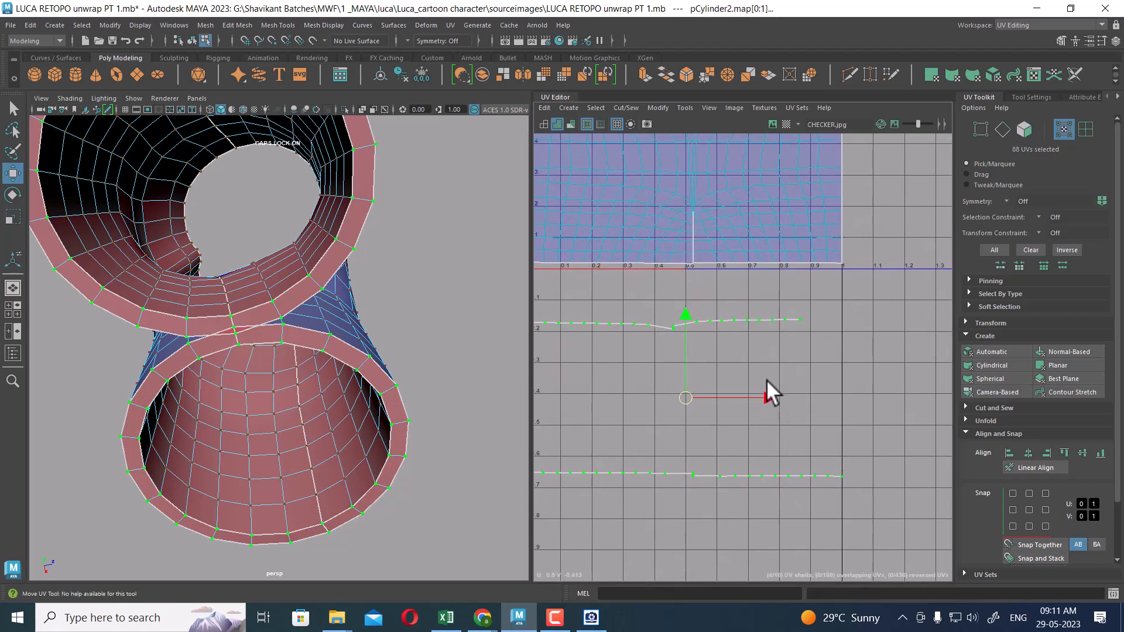
Select the leg-opening rim strips as faces, try unfolding them again, and undo that unfold.
right_drag(768, 319, 773, 354)
shift+right_drag(839, 315, 610, 330)
alt+right_drag(708, 328, 654, 196)
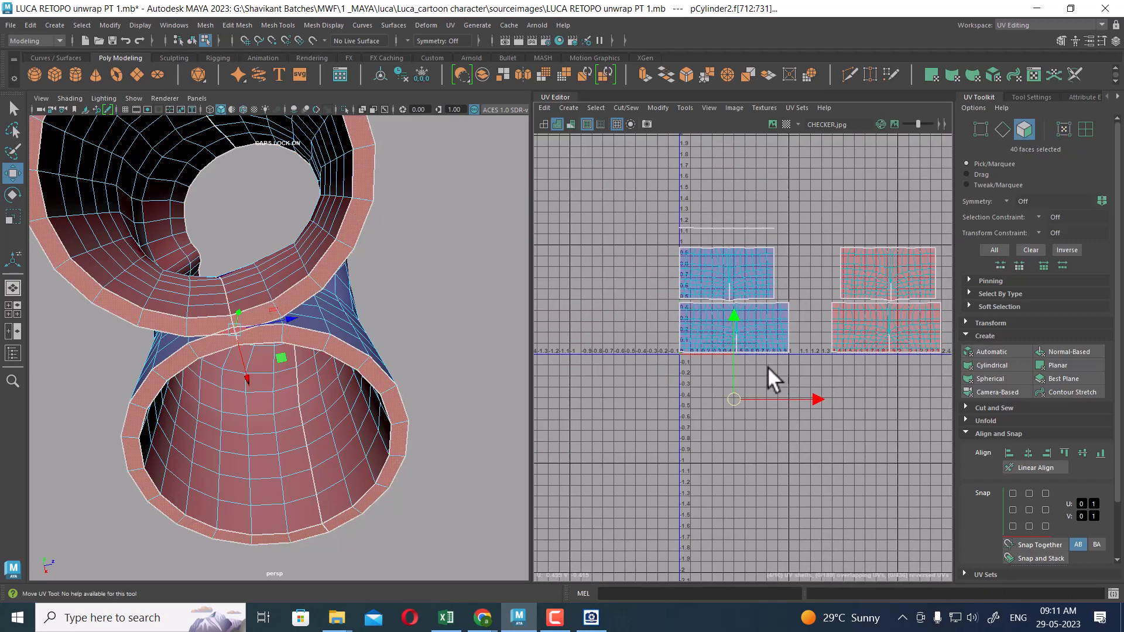
key(ctrl+z)
Apply a planar projection to the leg-opening rim faces and unfold them into two rings below the 0–1 tile.
alt+right_drag(725, 374, 771, 438)
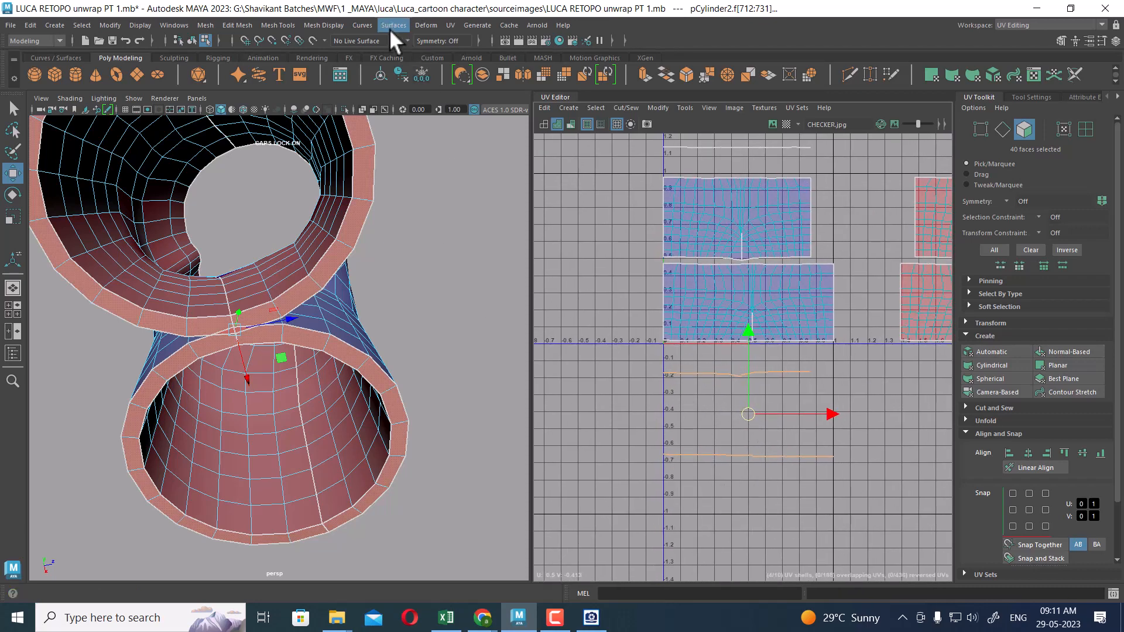
click(449, 25)
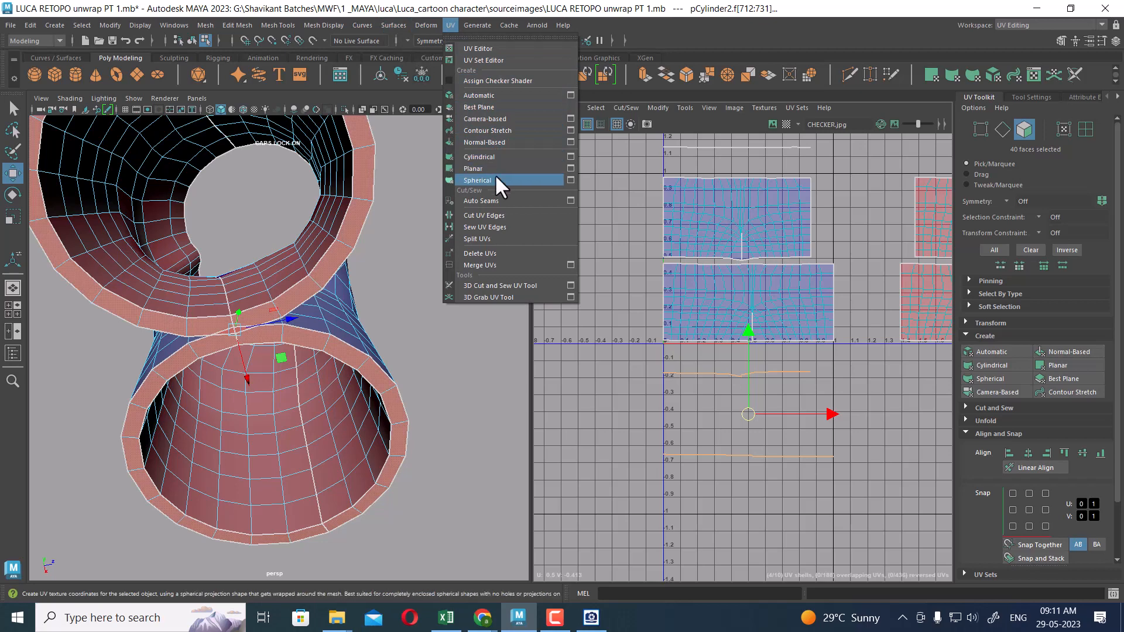
click(474, 168)
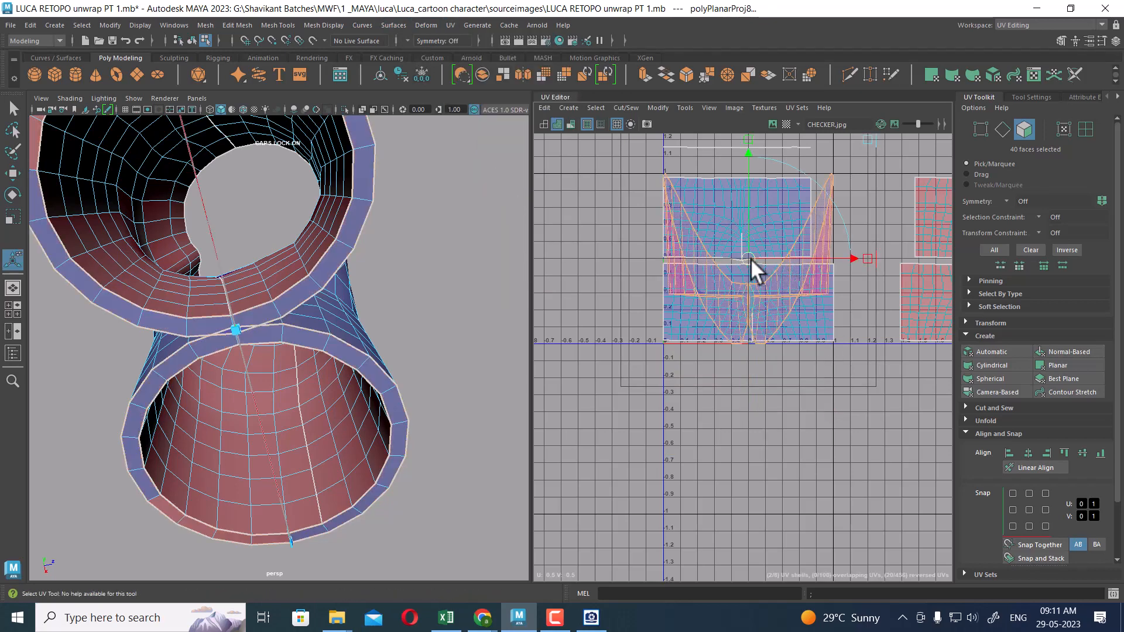
drag(750, 258, 725, 464)
shift+right_drag(812, 405, 620, 412)
drag(728, 463, 722, 448)
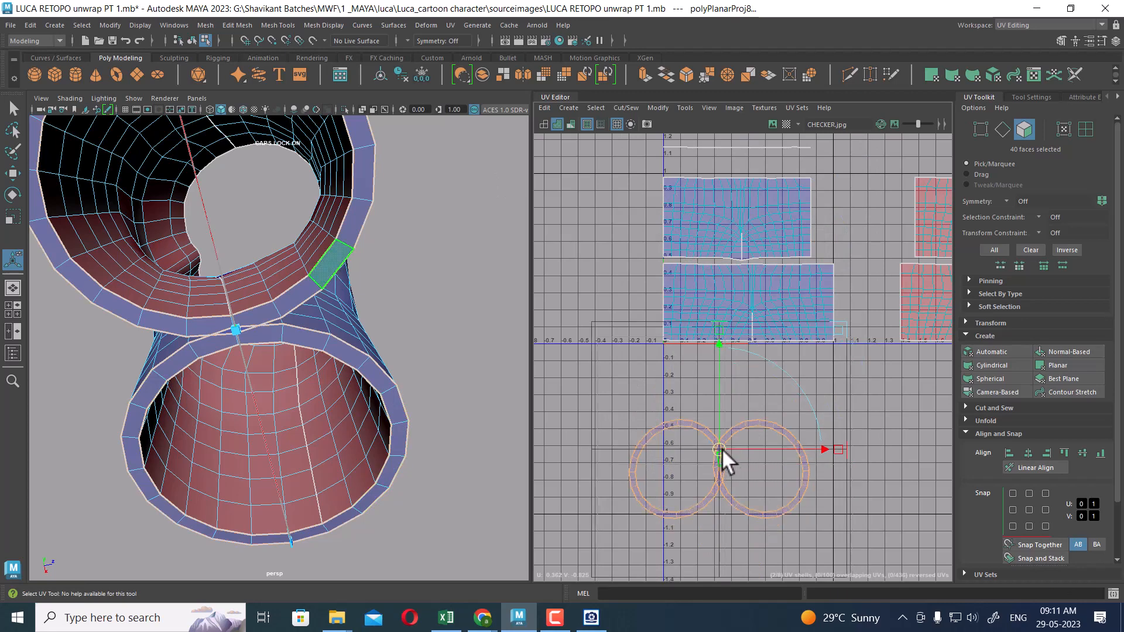
Select the waist rim strip above the upper outer shell, try to unfold it, and undo the unfold.
alt+middle_drag(645, 196, 646, 271)
drag(839, 233, 841, 235)
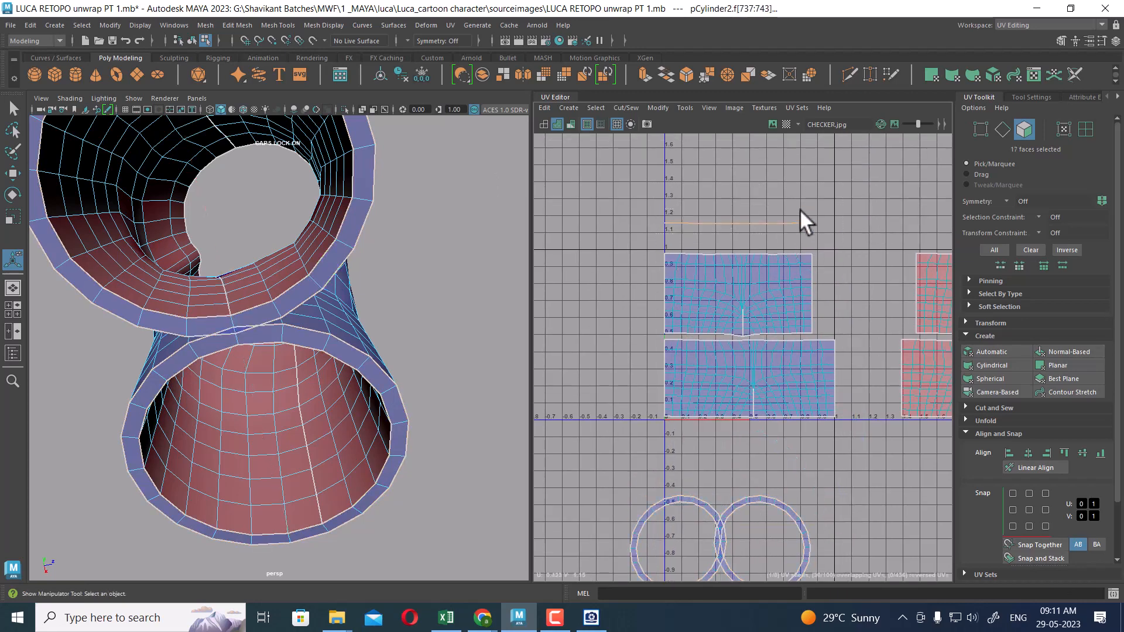
shift+right_drag(806, 203, 531, 237)
scroll(683, 384, down, 3)
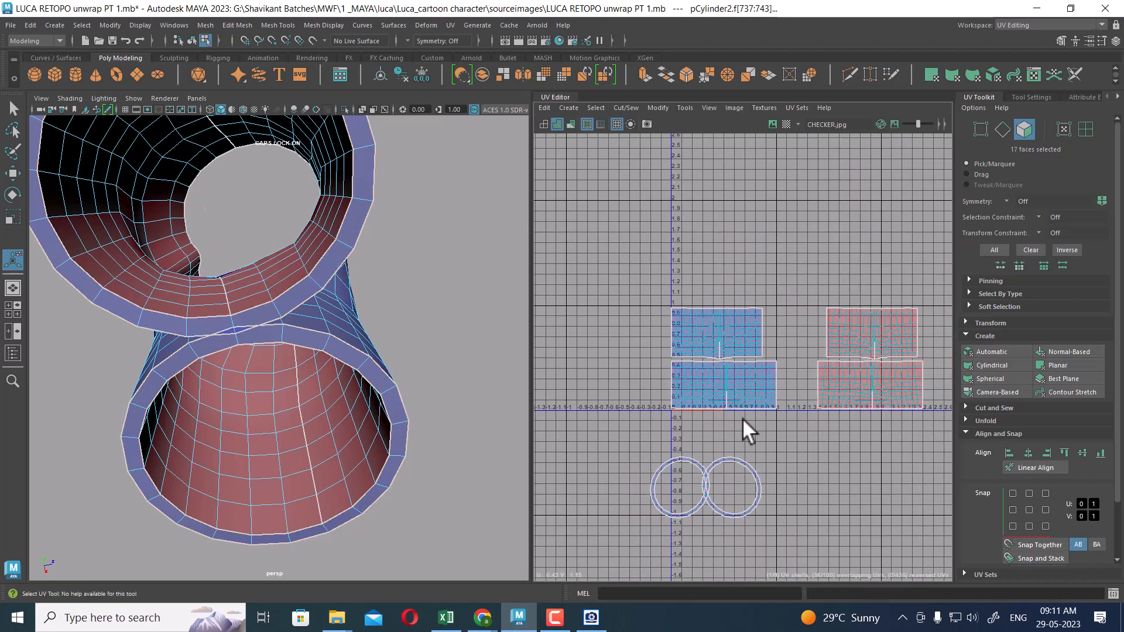
alt+middle_drag(769, 436, 715, 297)
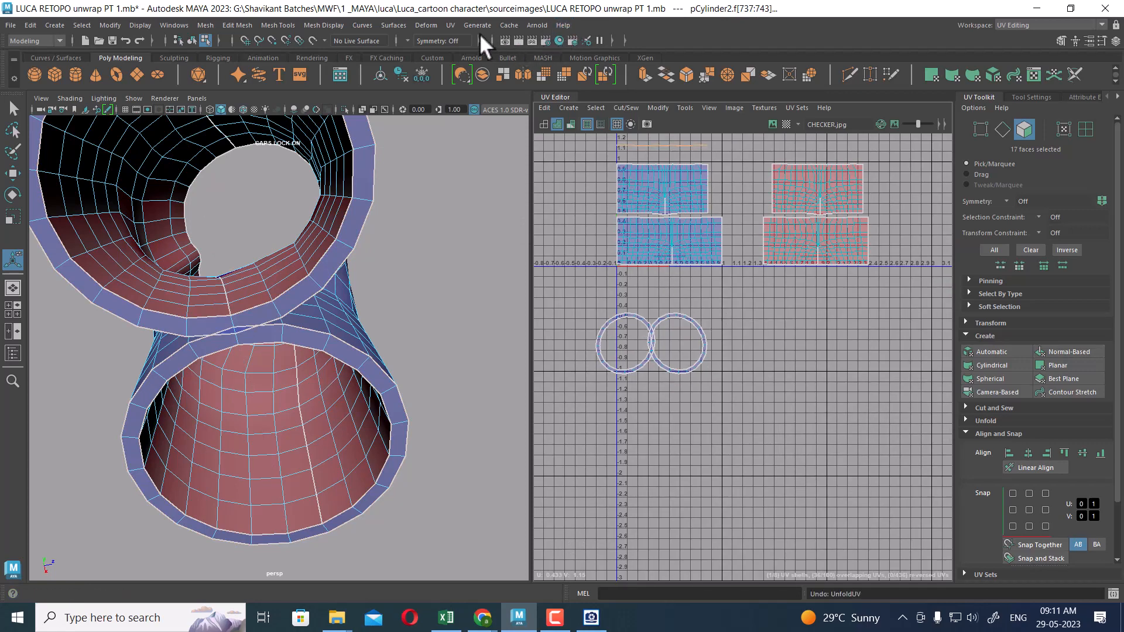
Apply a planar projection to the waist rim faces and unfold them into a curved strip beside the leg-opening rings.
click(450, 25)
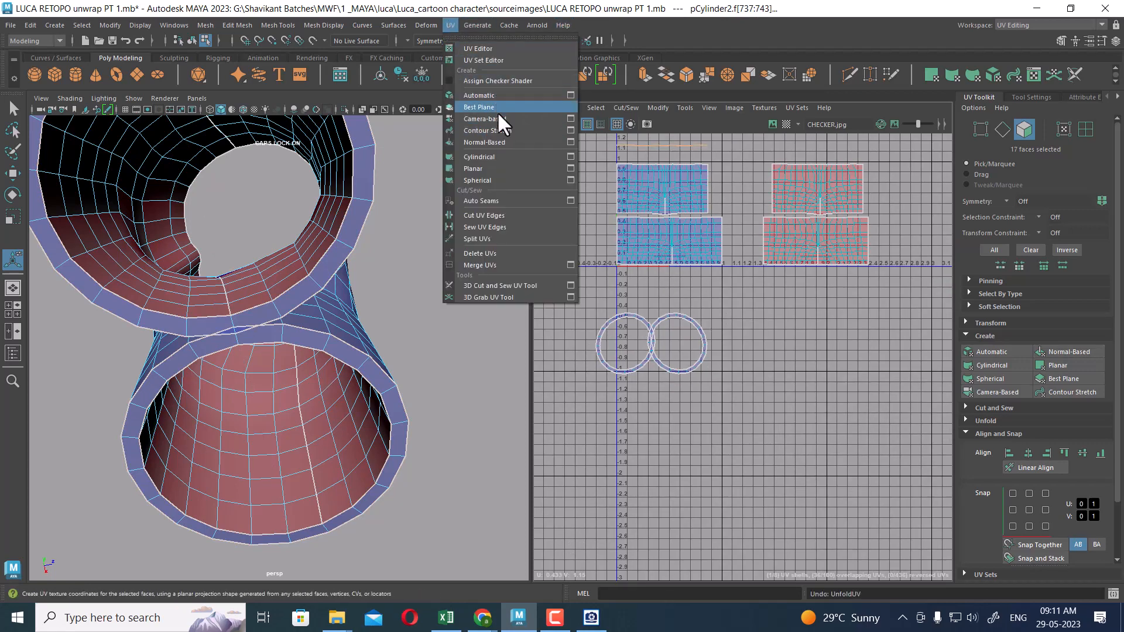
click(500, 168)
scroll(732, 312, up, 1)
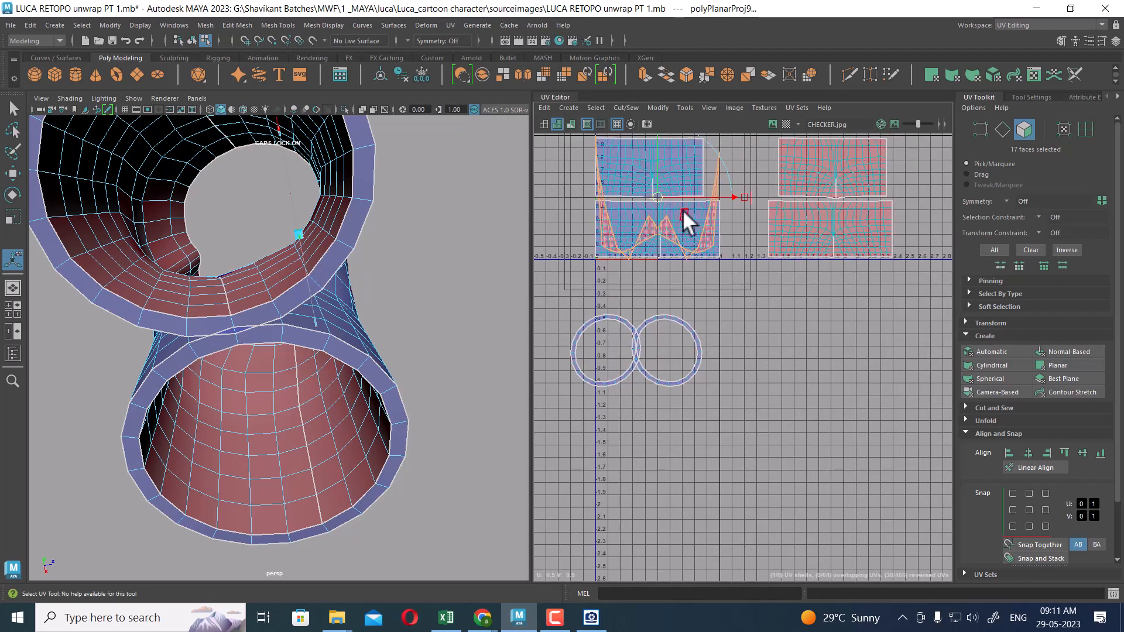
drag(665, 195, 781, 374)
shift+right_drag(808, 308, 546, 293)
scroll(878, 412, up, 1)
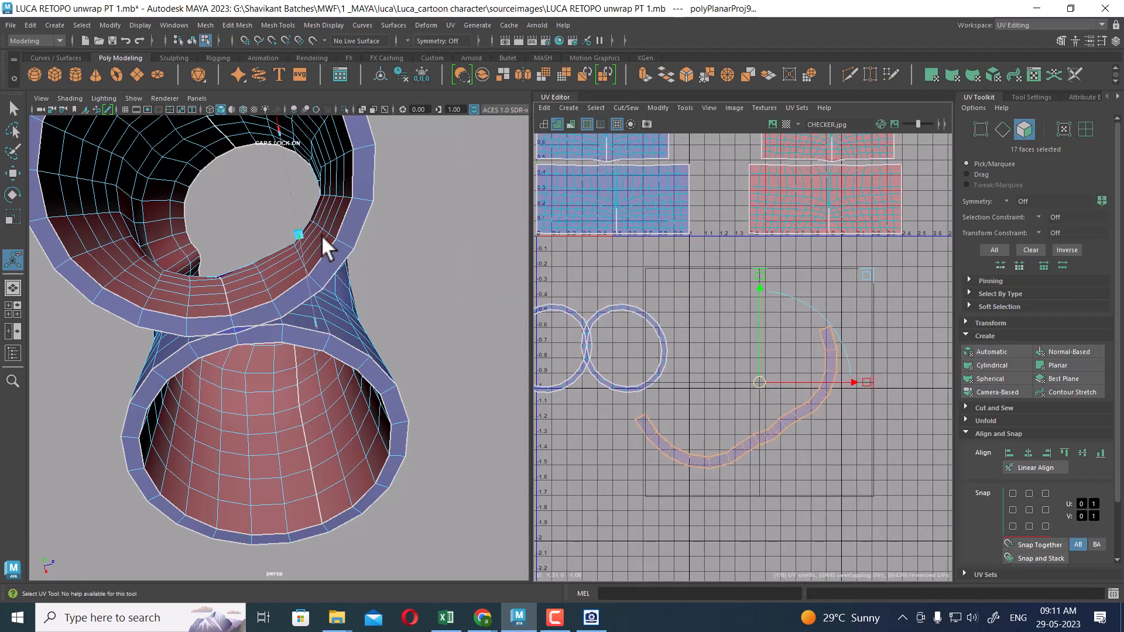
alt+drag(320, 234, 279, 351)
scroll(313, 366, down, 3)
alt+middle_drag(873, 279, 785, 371)
scroll(785, 372, up, 1)
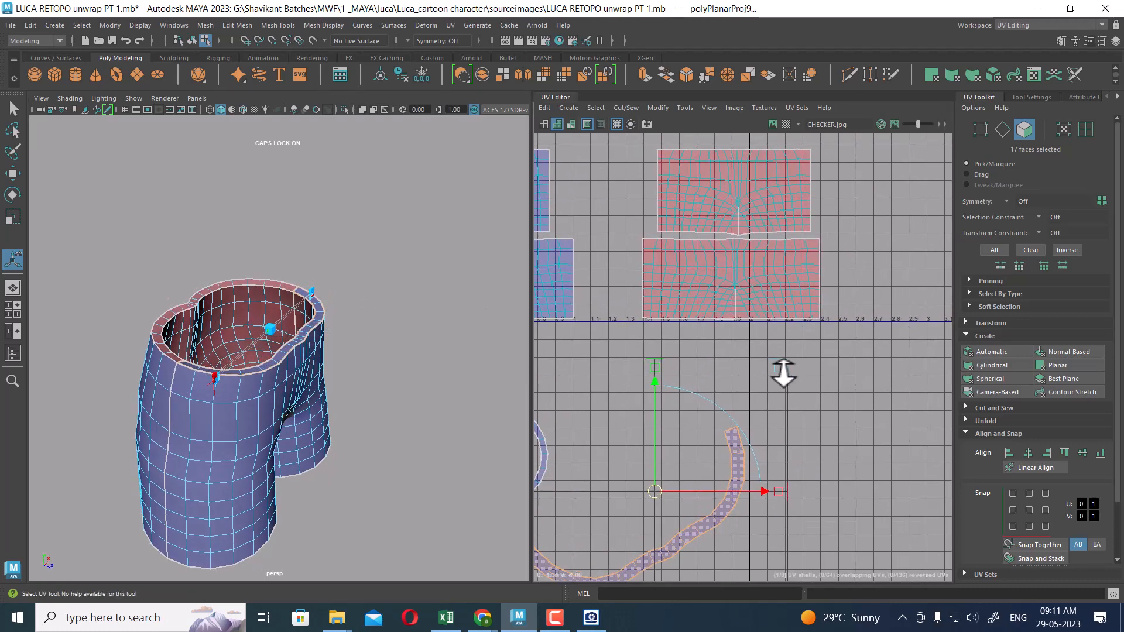
Select the two reversed inner shorts shells and flip them horizontally.
right_drag(839, 255, 843, 255)
drag(785, 197, 716, 302)
ctrl+right_drag(705, 261, 755, 279)
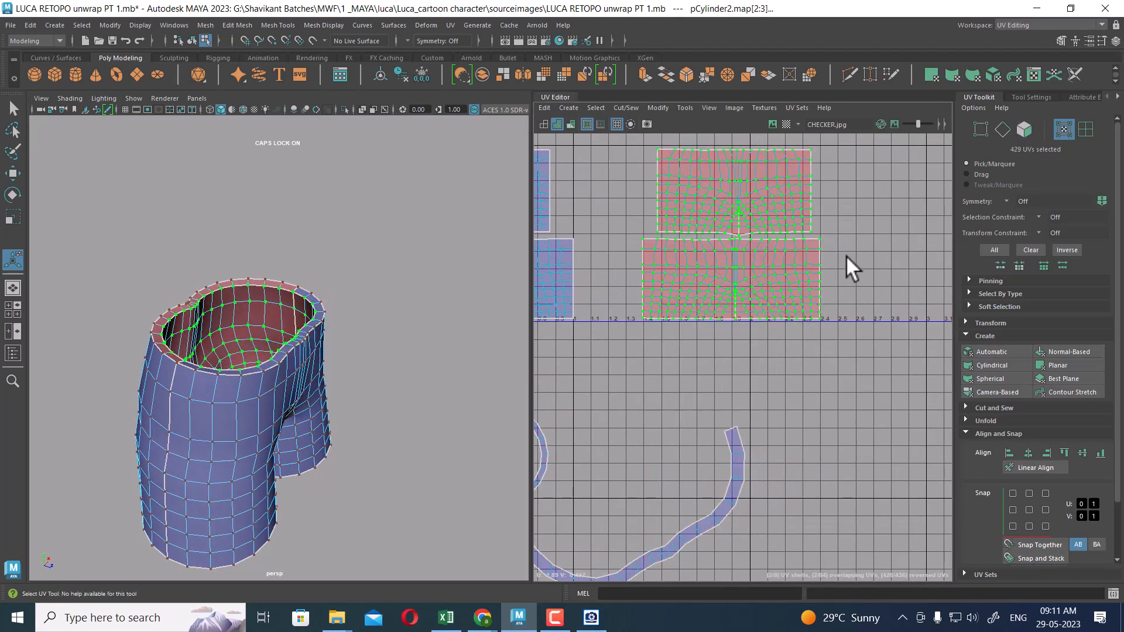
shift+right_drag(835, 223, 820, 289)
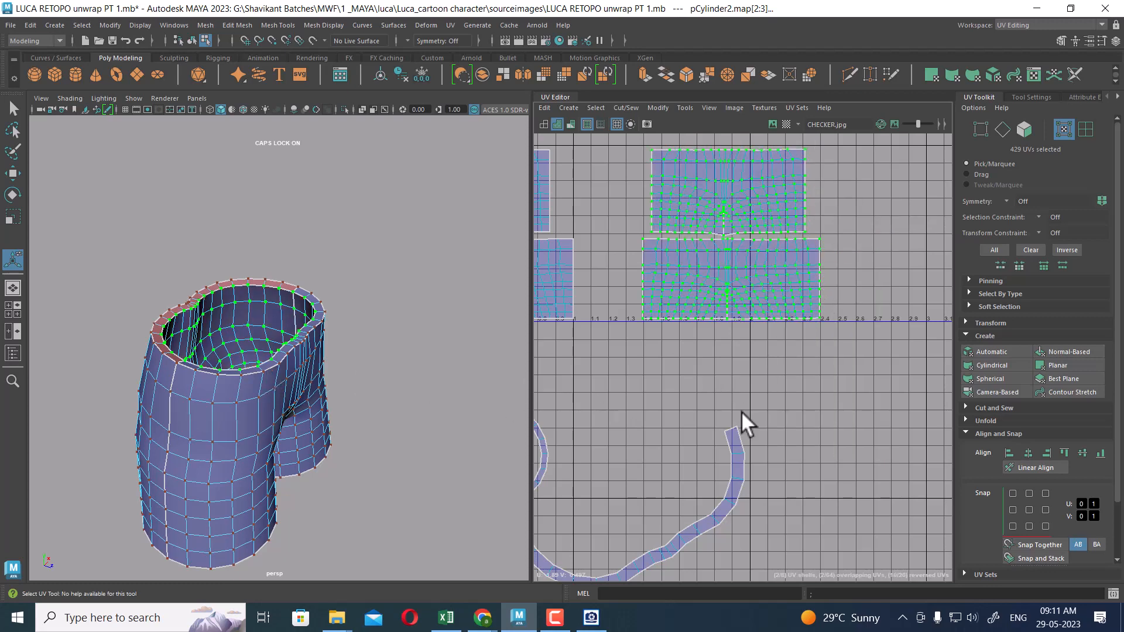
Pick a reversed face on the waist rim and examine where it lies in the UV layout.
alt+middle_drag(800, 408, 963, 309)
alt+middle_drag(726, 373, 817, 367)
alt+right_drag(297, 324, 309, 372)
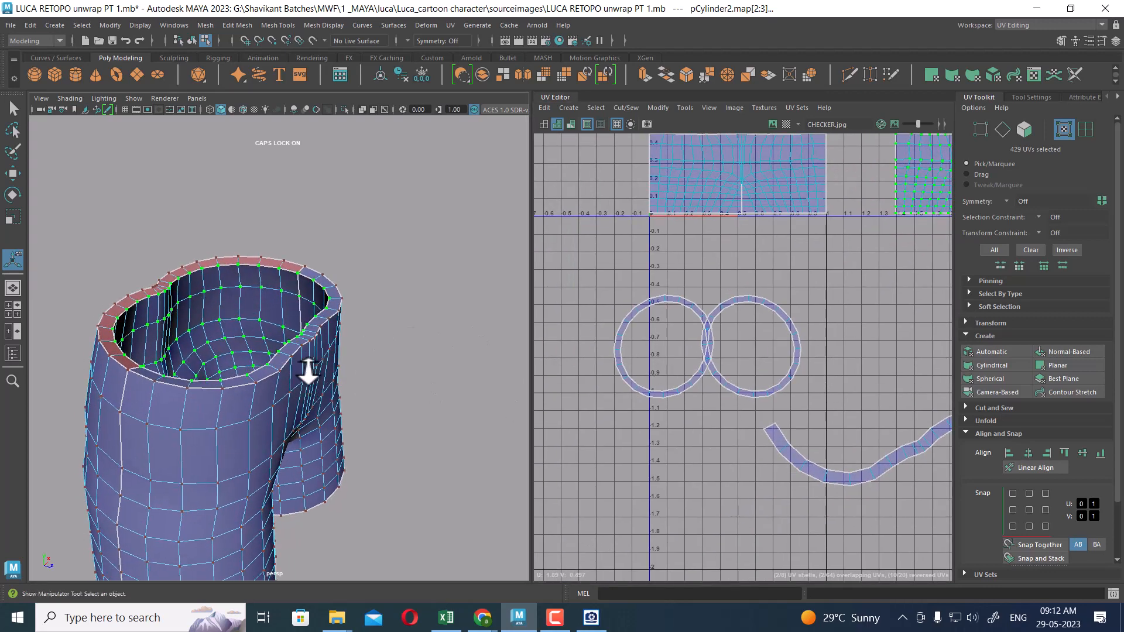
right_drag(266, 253, 278, 250)
click(270, 263)
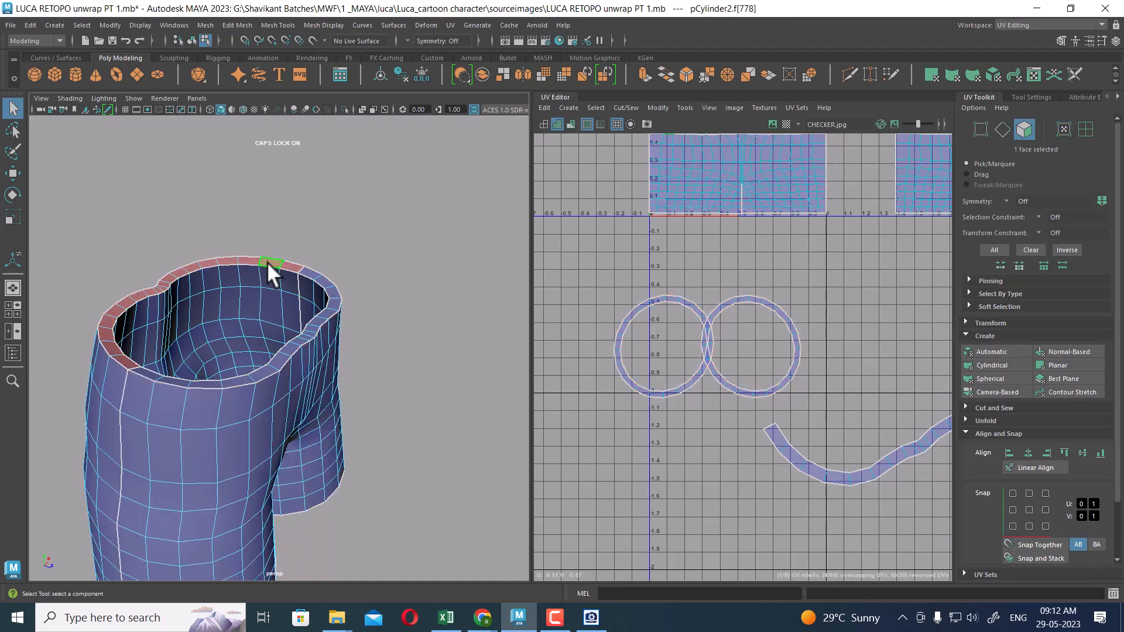
scroll(742, 362, down, 3)
alt+middle_drag(846, 372, 805, 432)
scroll(714, 350, up, 1)
scroll(731, 409, up, 7)
alt+drag(199, 281, 195, 314)
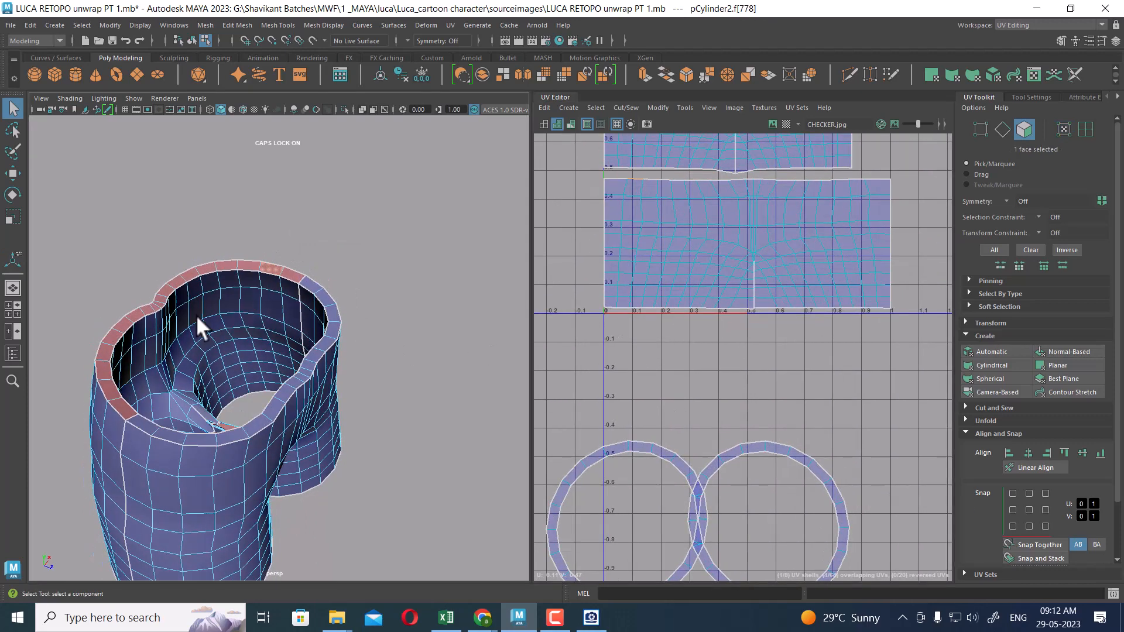
Select the run of reversed faces along the waist rim and try to move their UVs away, undoing the move.
click(290, 272)
shift+double_click(120, 408)
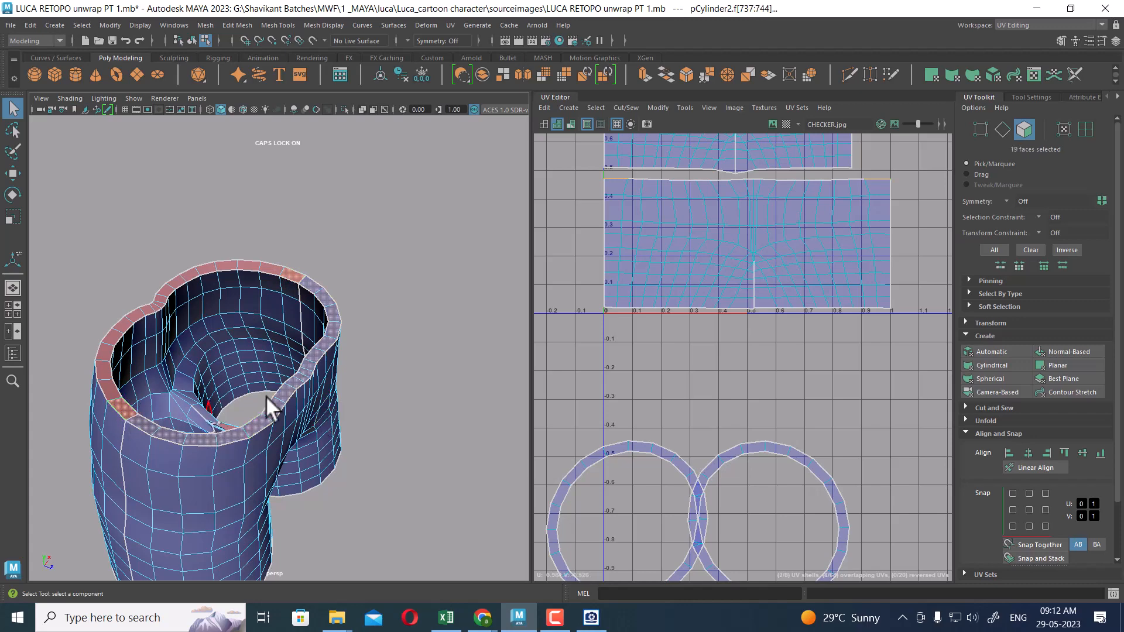
scroll(841, 348, down, 3)
key(w)
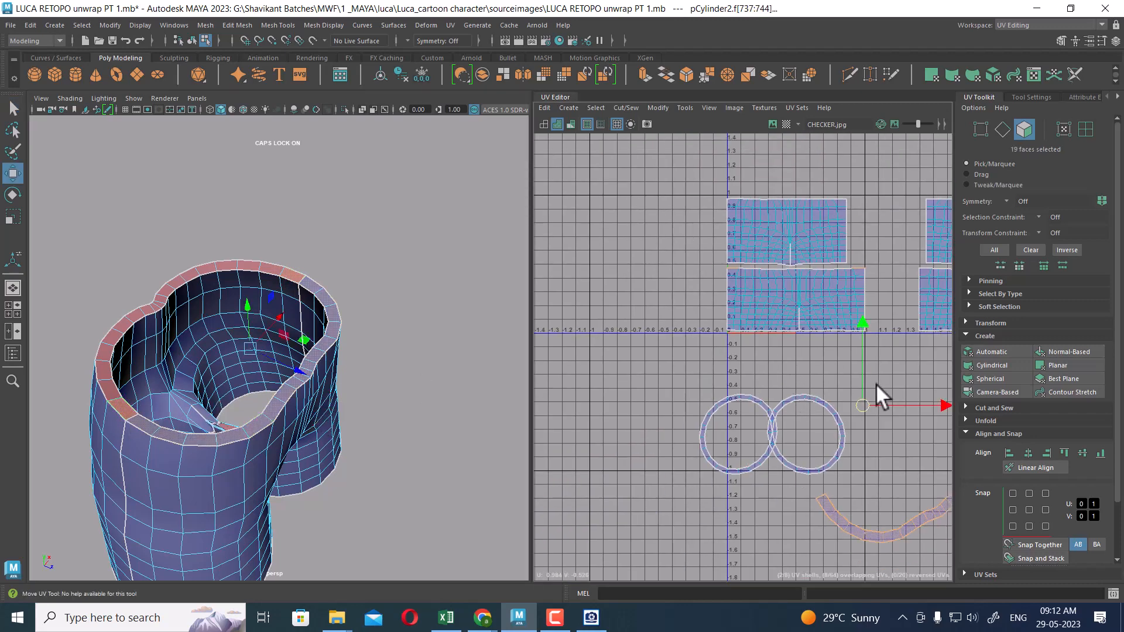
drag(865, 406, 832, 439)
key(ctrl+z)
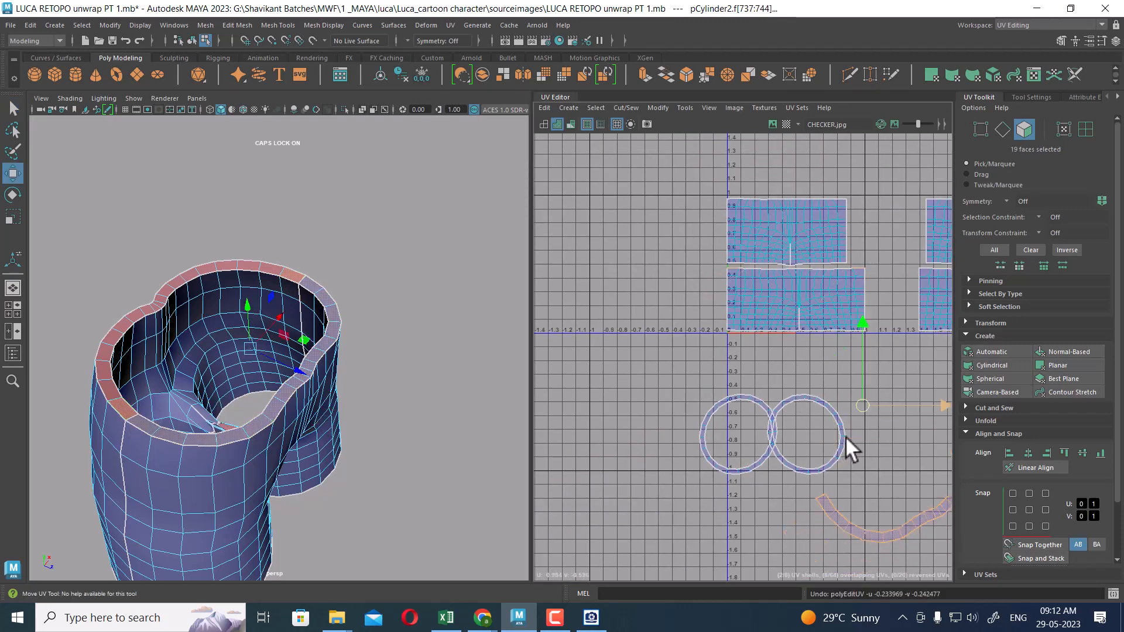
alt+middle_drag(867, 406, 845, 403)
alt+drag(284, 322, 295, 301)
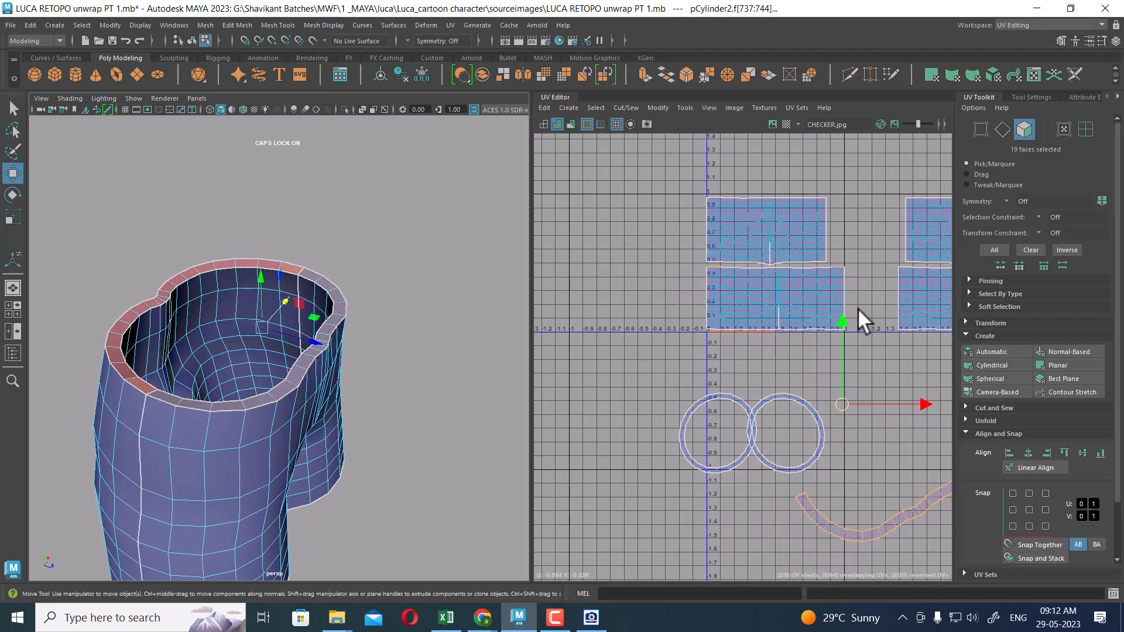
Cut the UVs along the outer top edge loop of the waist rim.
alt+right_drag(886, 272, 916, 469)
alt+middle_drag(606, 333, 766, 339)
alt+drag(321, 374, 381, 405)
right_drag(381, 405, 374, 364)
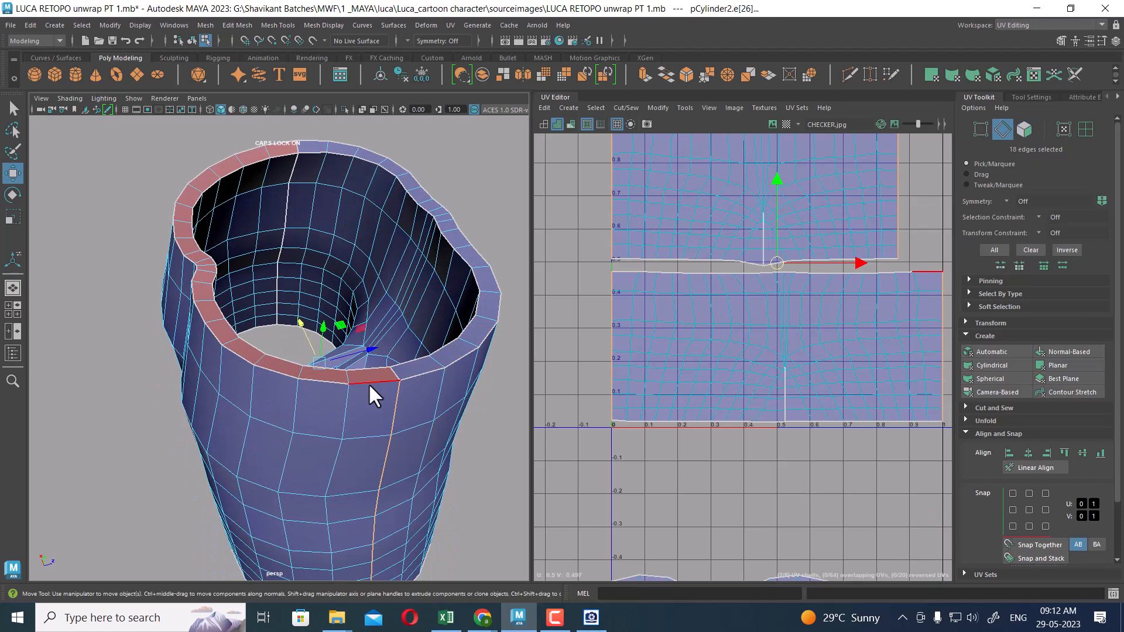
double_click(368, 383)
shift+right_click(798, 303)
shift+right_drag(797, 303, 624, 384)
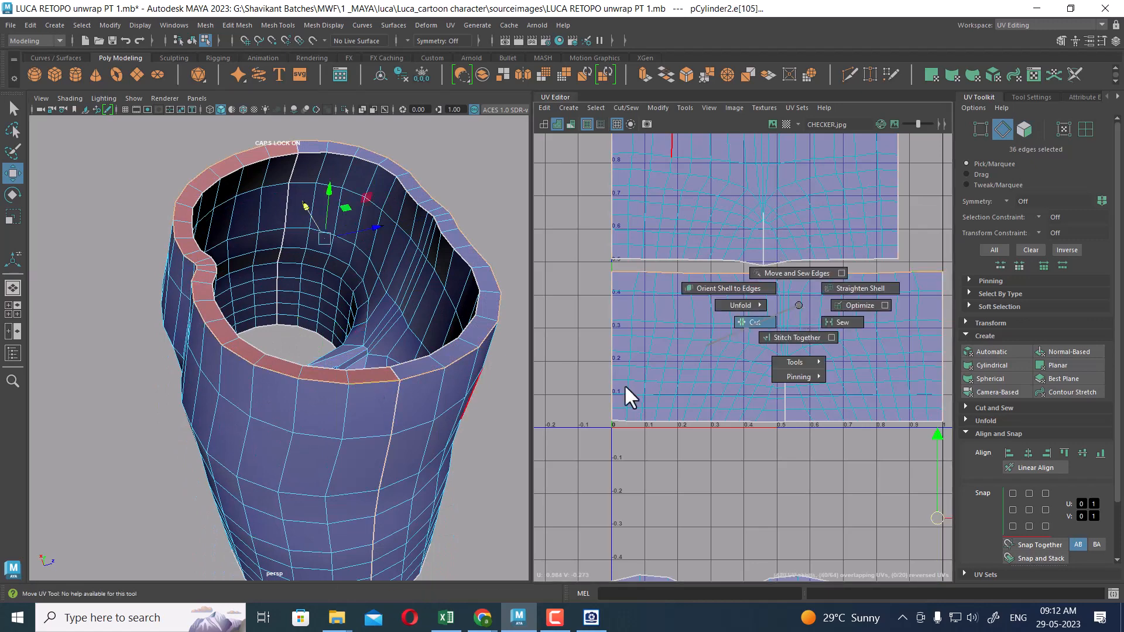
Move the outer shorts shell down in UV space, clear of the thin rim strip.
alt+right_drag(712, 349, 796, 372)
click(740, 345)
scroll(739, 321, up, 2)
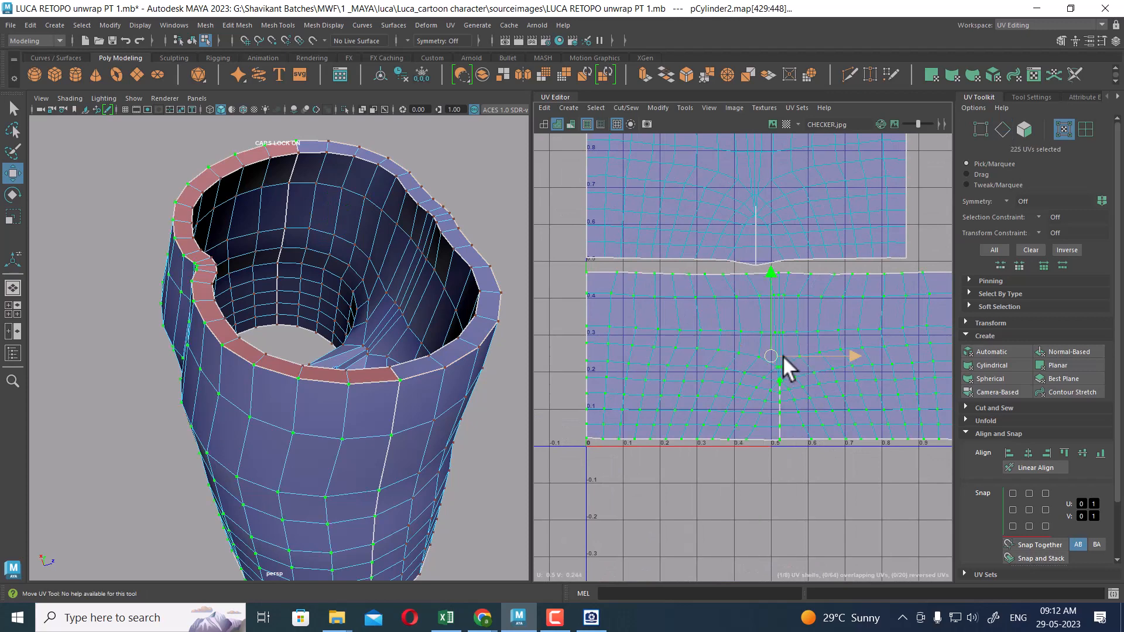
drag(773, 354, 769, 385)
scroll(795, 318, down, 2)
alt+middle_drag(889, 300, 835, 319)
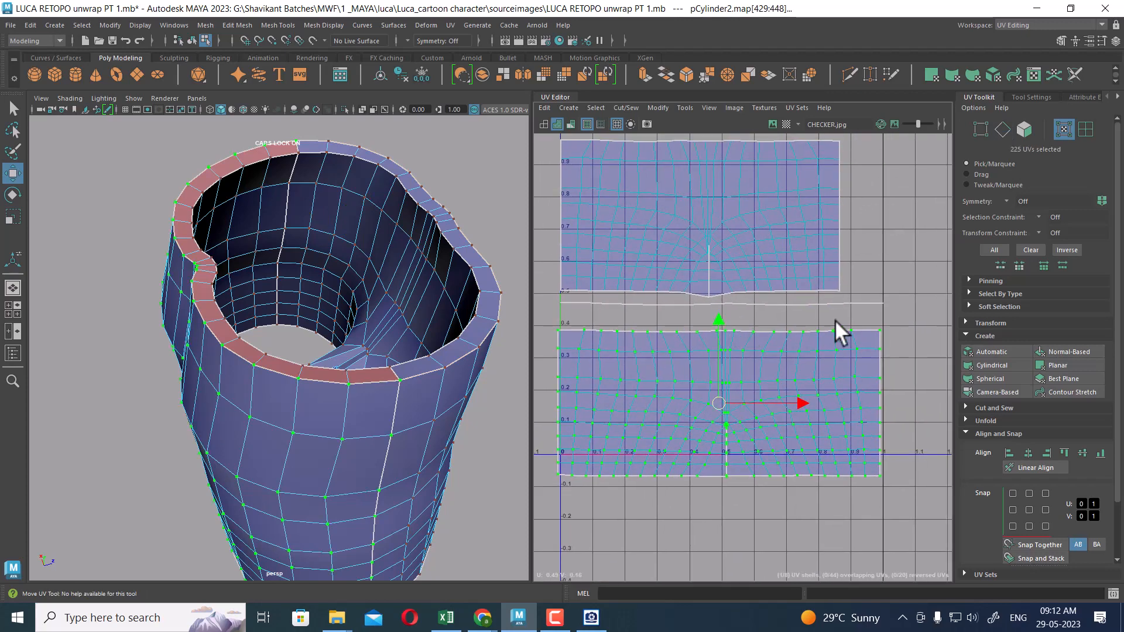
Convert the thin rim strip shell to a face selection and apply a planar UV projection to it.
double_click(834, 307)
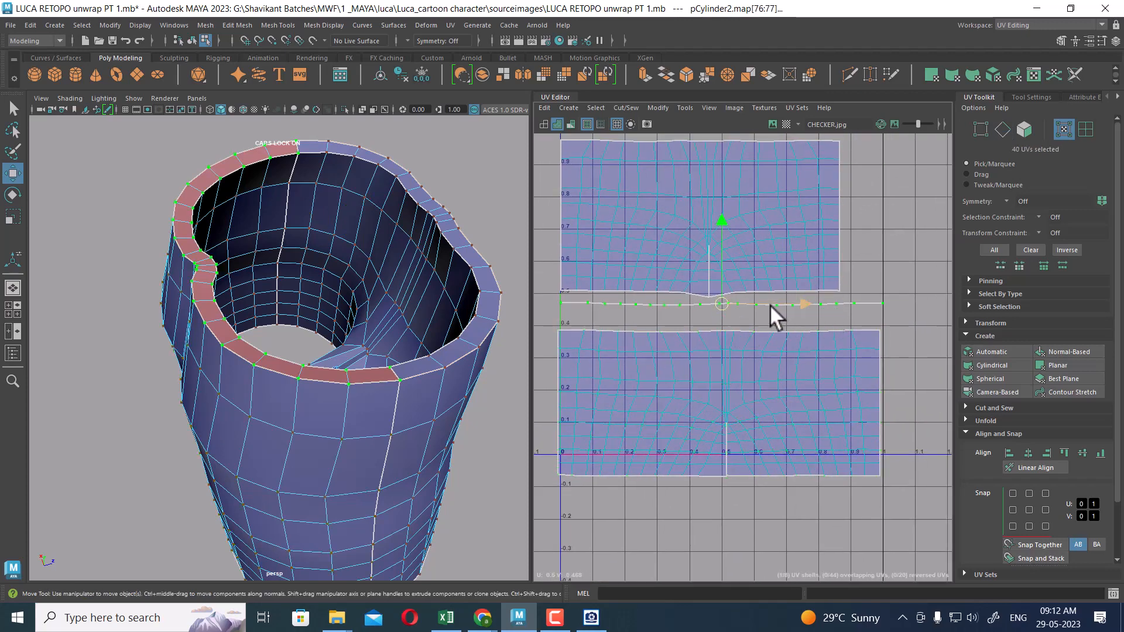
ctrl+right_drag(770, 304, 770, 406)
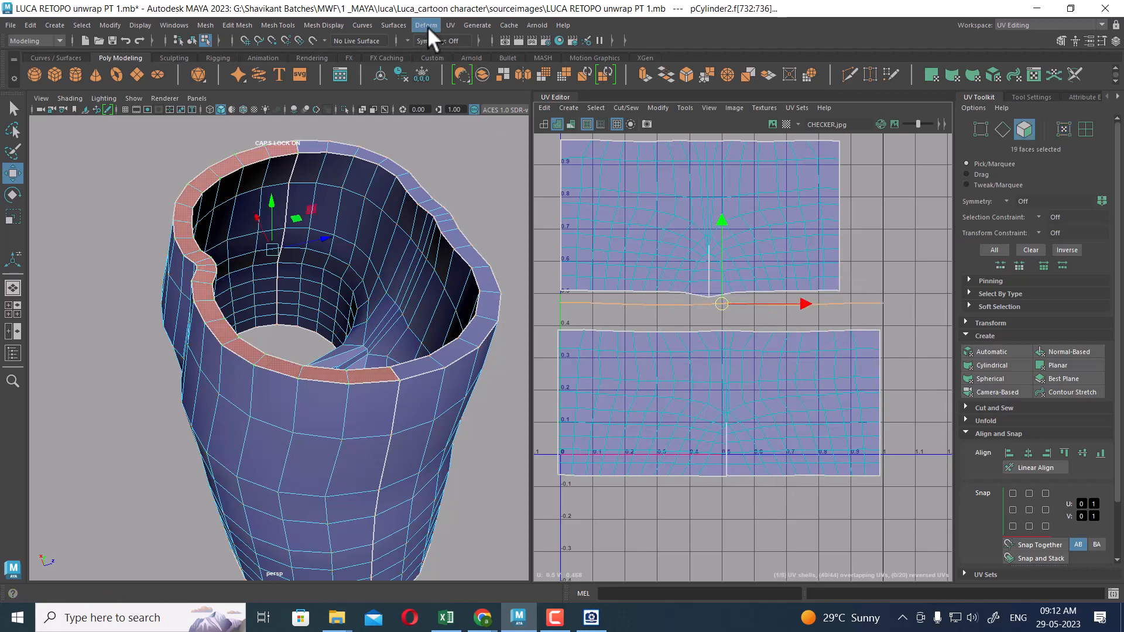
click(449, 25)
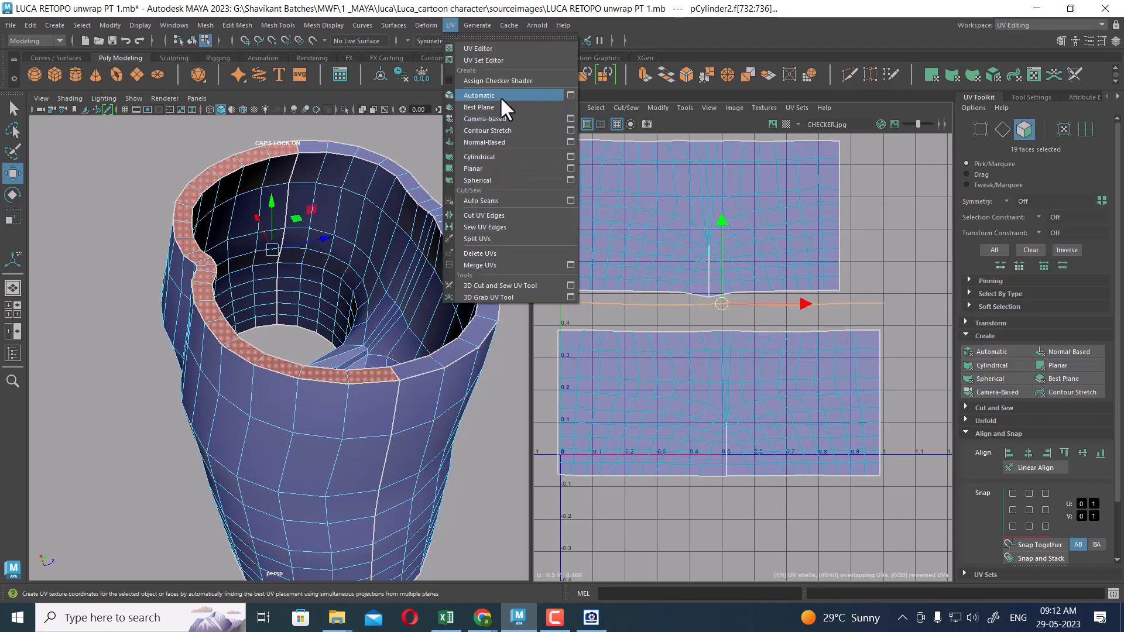
click(507, 168)
Unfold the newly projected rim shell and move it below all the other shells.
scroll(700, 311, down, 2)
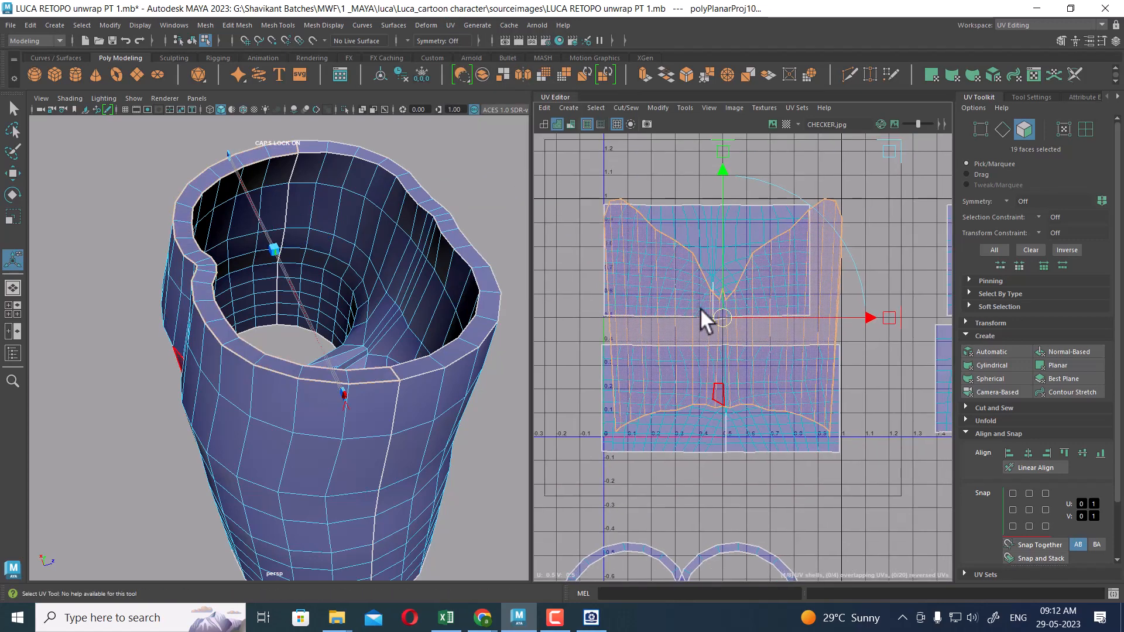
shift+right_drag(759, 315, 687, 316)
scroll(654, 178, down, 4)
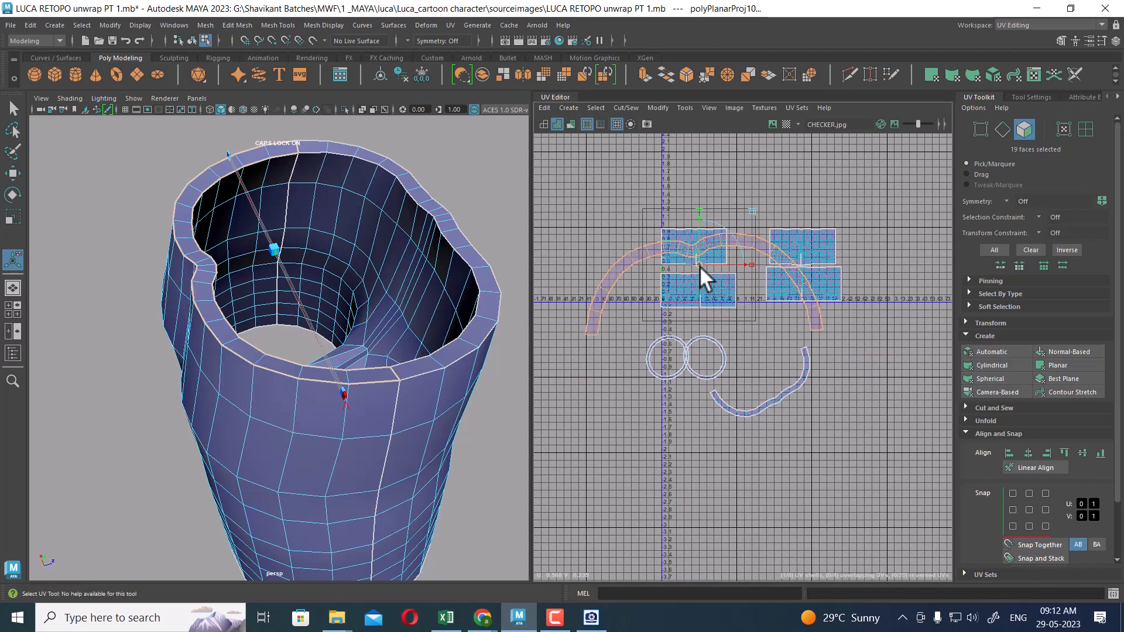
drag(700, 265, 740, 477)
alt+middle_drag(760, 420, 771, 266)
alt+right_drag(781, 261, 816, 427)
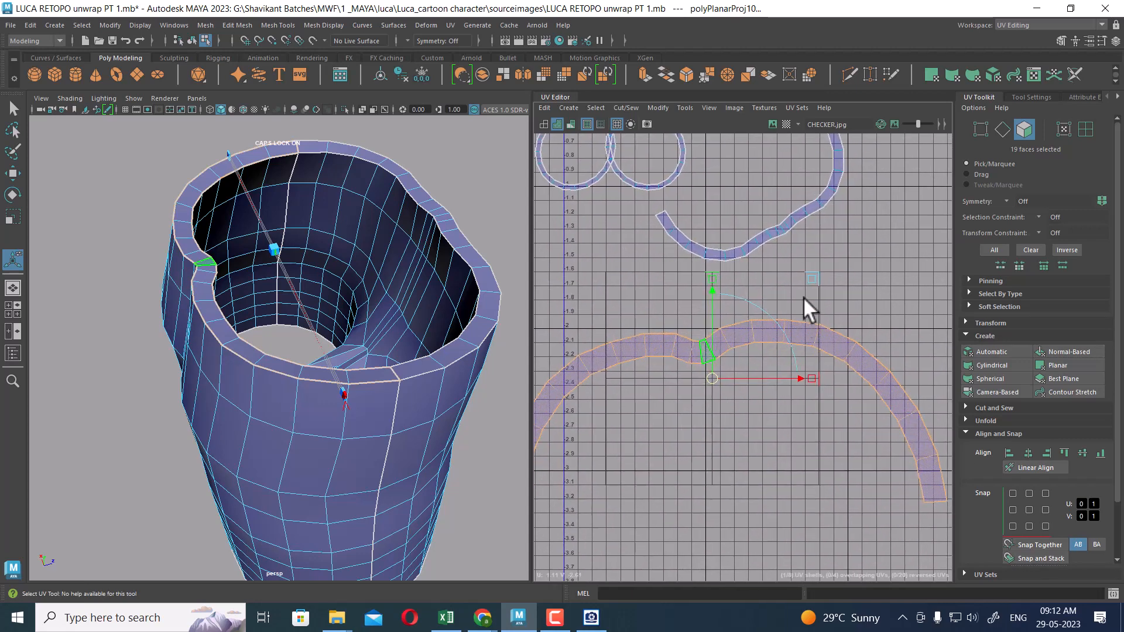
alt+middle_drag(781, 245, 790, 307)
Switch to object mode and examine the shorts mesh together with its full UV layout.
alt+drag(243, 446, 292, 399)
alt+right_drag(293, 399, 258, 392)
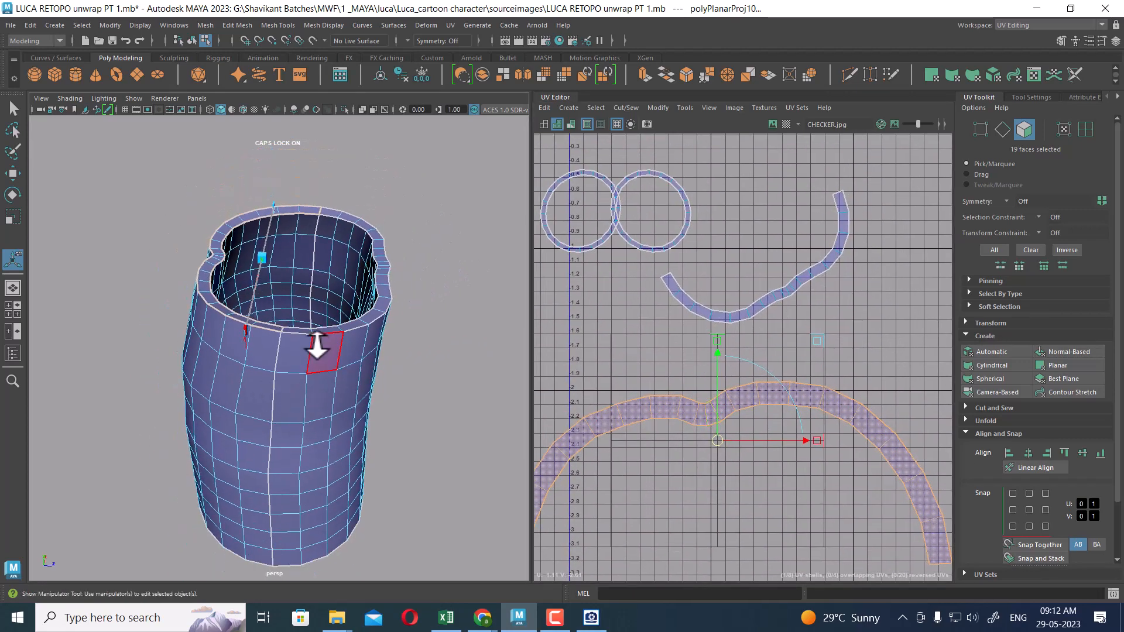
right_drag(317, 339, 374, 263)
click(405, 261)
alt+drag(389, 392, 304, 380)
click(305, 381)
alt+right_drag(758, 350, 755, 212)
alt+middle_drag(760, 217, 757, 354)
alt+right_drag(756, 354, 843, 415)
alt+middle_drag(768, 315, 773, 345)
alt+middle_drag(711, 313, 764, 313)
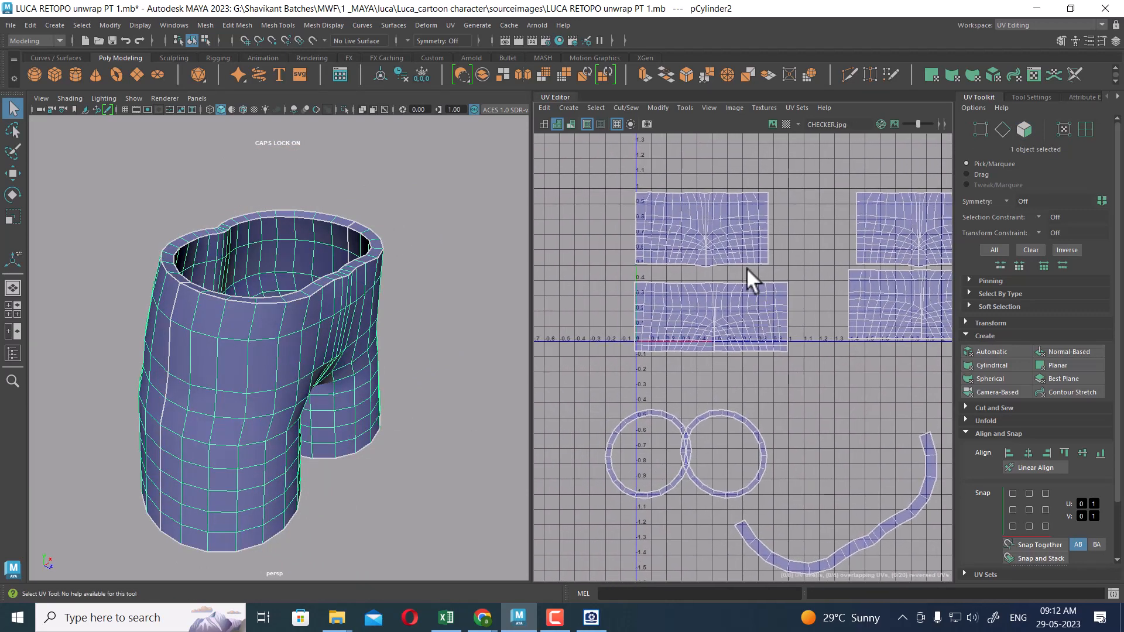
alt+right_drag(785, 334, 770, 251)
alt+middle_drag(773, 323, 776, 220)
alt+right_drag(787, 351, 770, 245)
alt+middle_drag(782, 424, 757, 341)
alt+right_drag(757, 342, 834, 412)
Select the whole arched rim shell in UV mode and unfold it again.
key(F10)
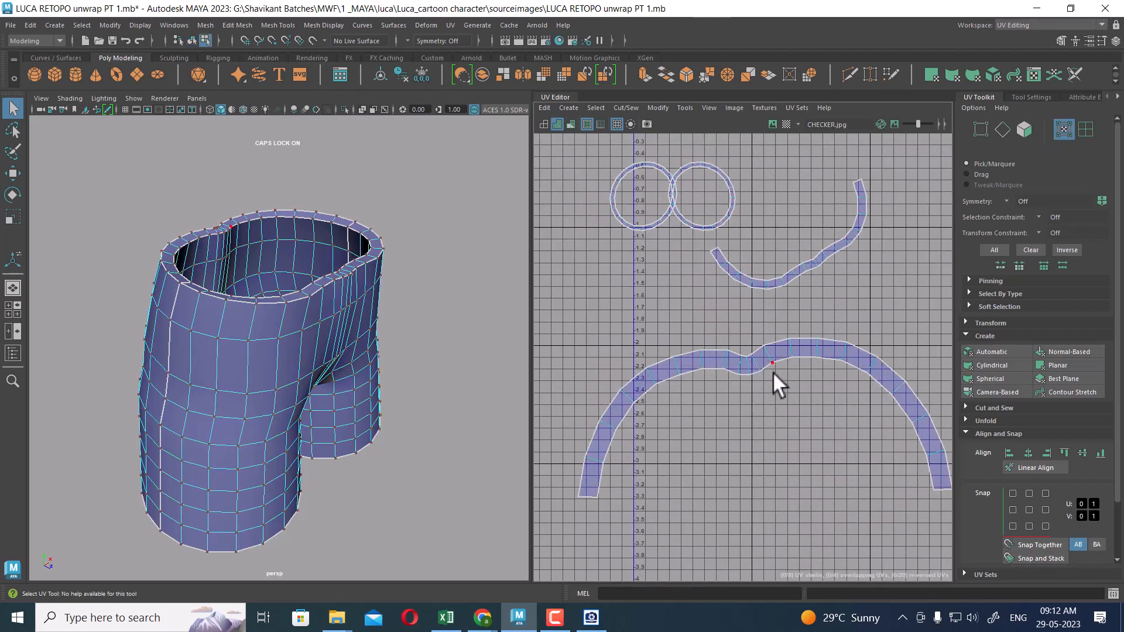
alt+right_drag(746, 389, 725, 369)
double_click(756, 377)
key(F12)
drag(891, 294, 808, 390)
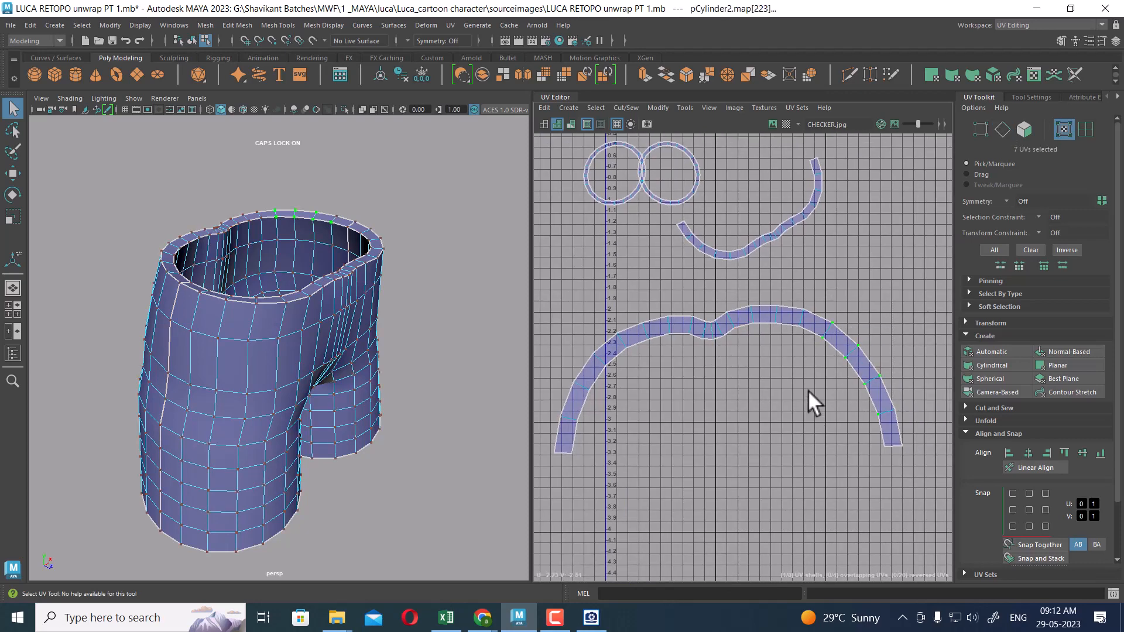
ctrl+right_drag(808, 390, 911, 465)
shift+right_drag(866, 282, 766, 284)
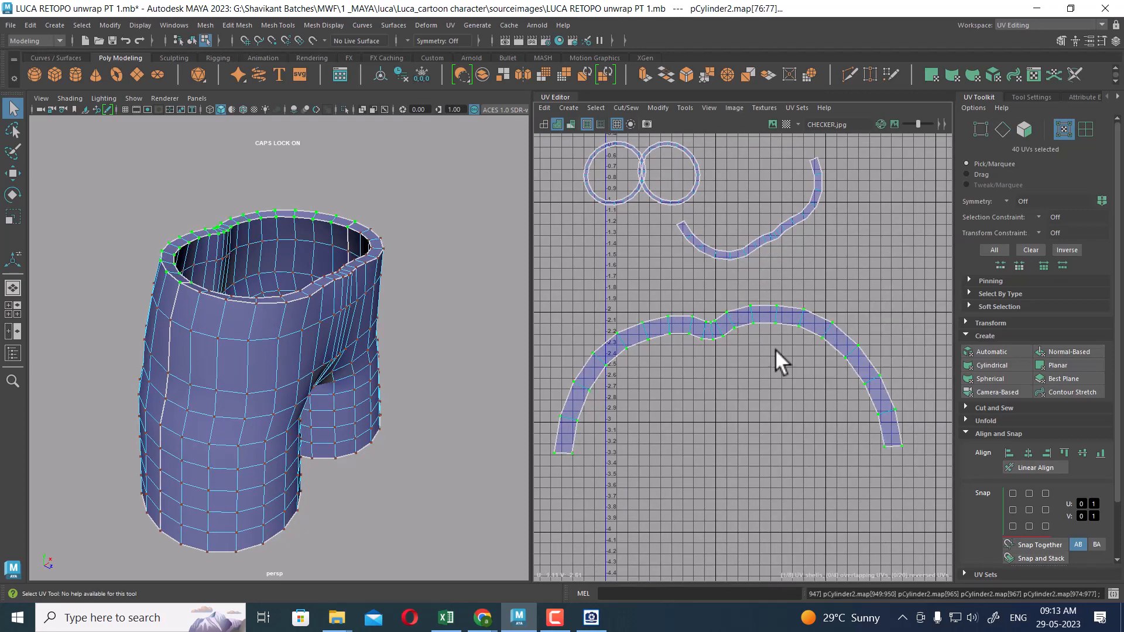
Cut the arched rim shell at the cross edge in its central dip.
alt+right_drag(775, 386, 810, 477)
right_drag(730, 348, 732, 282)
click(695, 318)
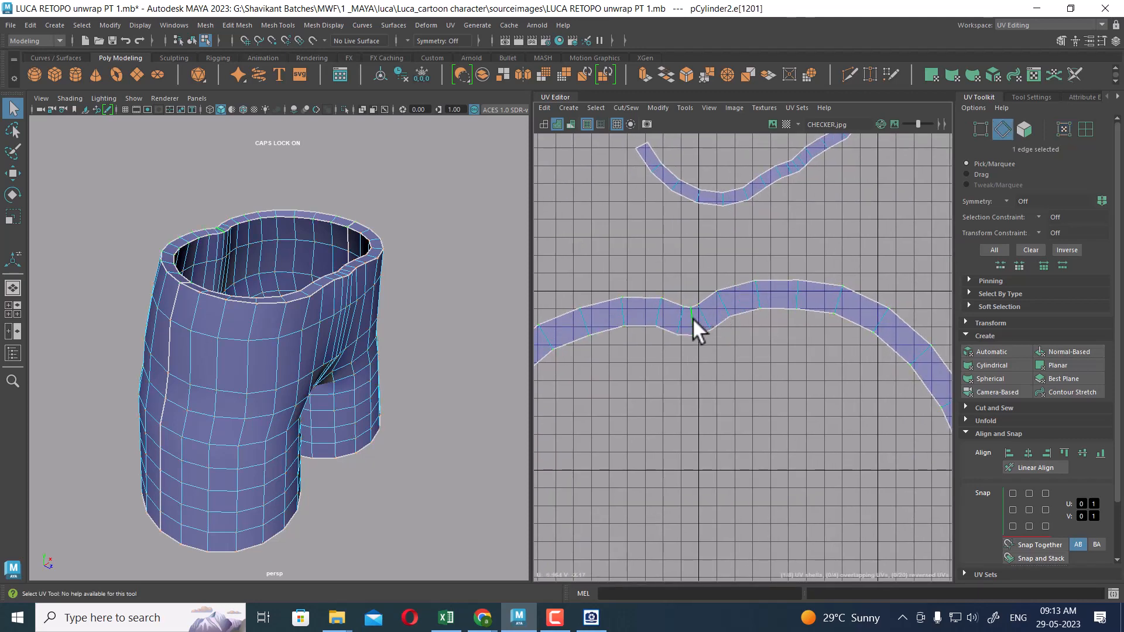
shift+right_drag(771, 241, 715, 229)
Maximise the UV Editor to full screen and reveal the UV Toolkit beside it.
alt+right_drag(607, 395, 811, 372)
key(ctrl+space)
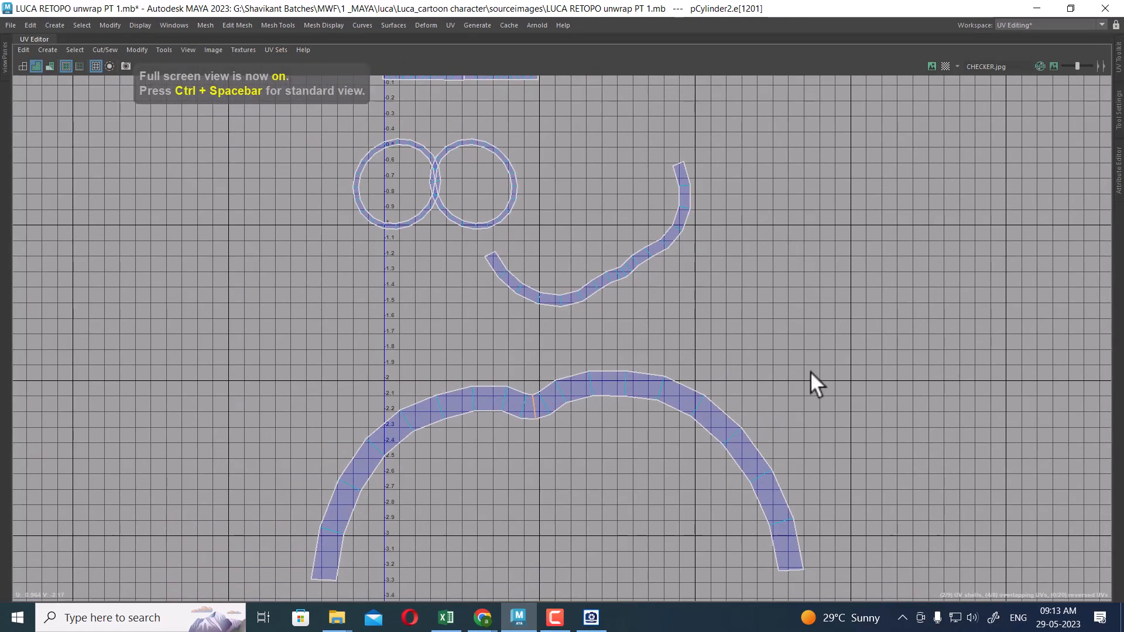
alt+middle_drag(810, 372, 707, 356)
click(1118, 64)
alt+right_drag(507, 426, 552, 432)
alt+middle_drag(462, 310, 592, 446)
alt+right_drag(592, 446, 436, 307)
alt+middle_drag(643, 398, 506, 270)
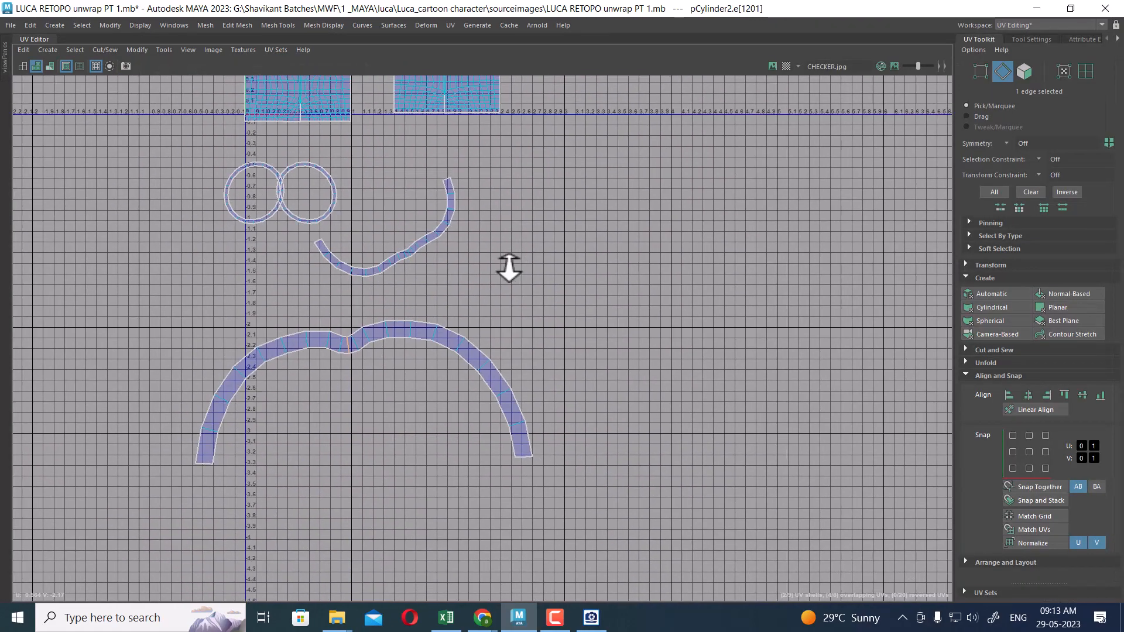
alt+right_drag(510, 269, 530, 327)
Select the right half of the arched rim shell and apply Straighten UVs in U and V with angle 30.
right_drag(534, 398, 659, 342)
drag(579, 374, 468, 539)
ctrl+right_drag(559, 398, 625, 437)
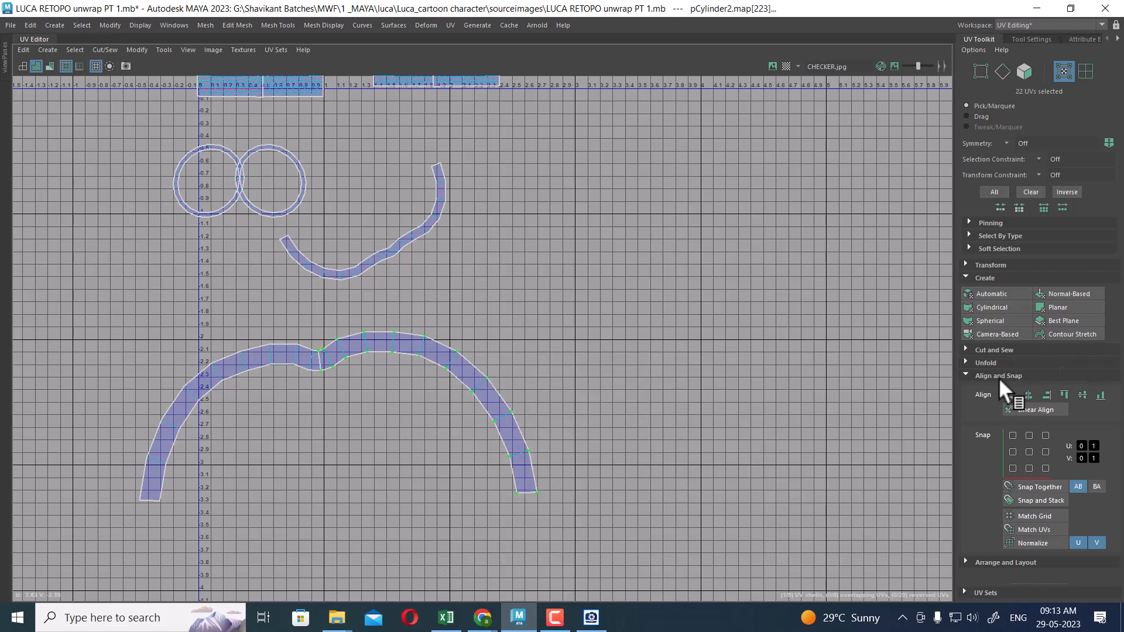
click(1013, 348)
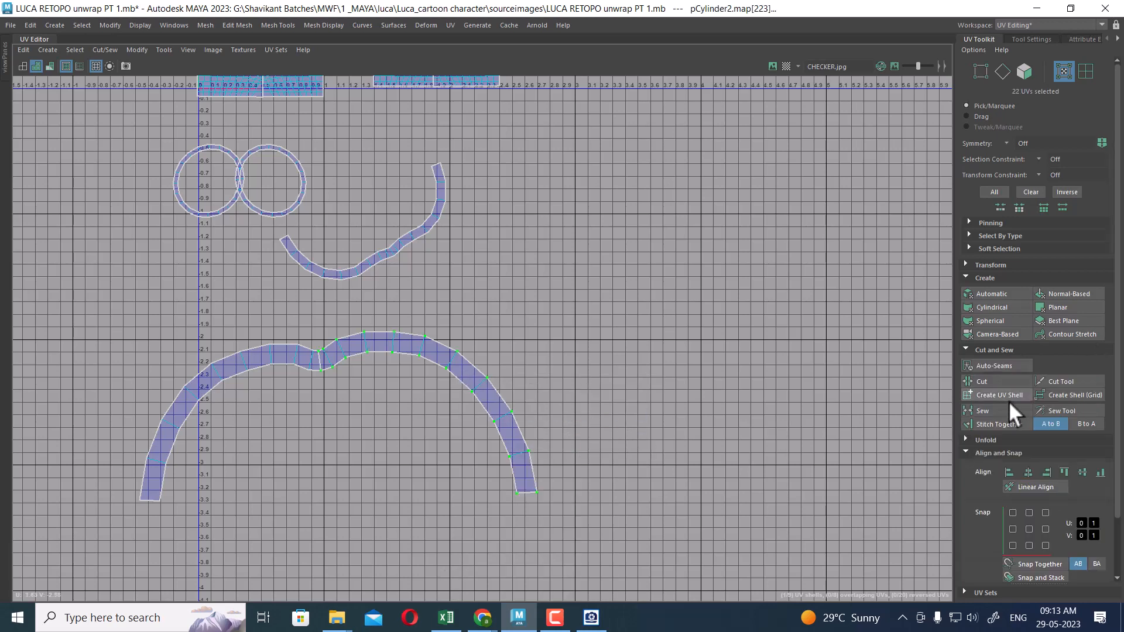
click(993, 440)
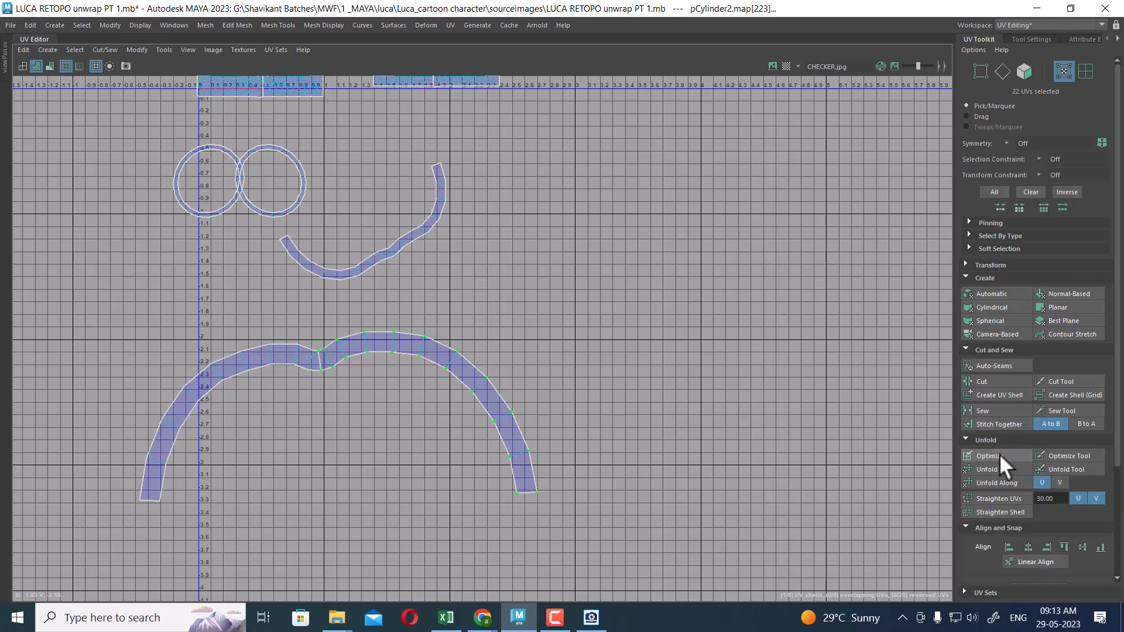
click(1010, 511)
click(1007, 499)
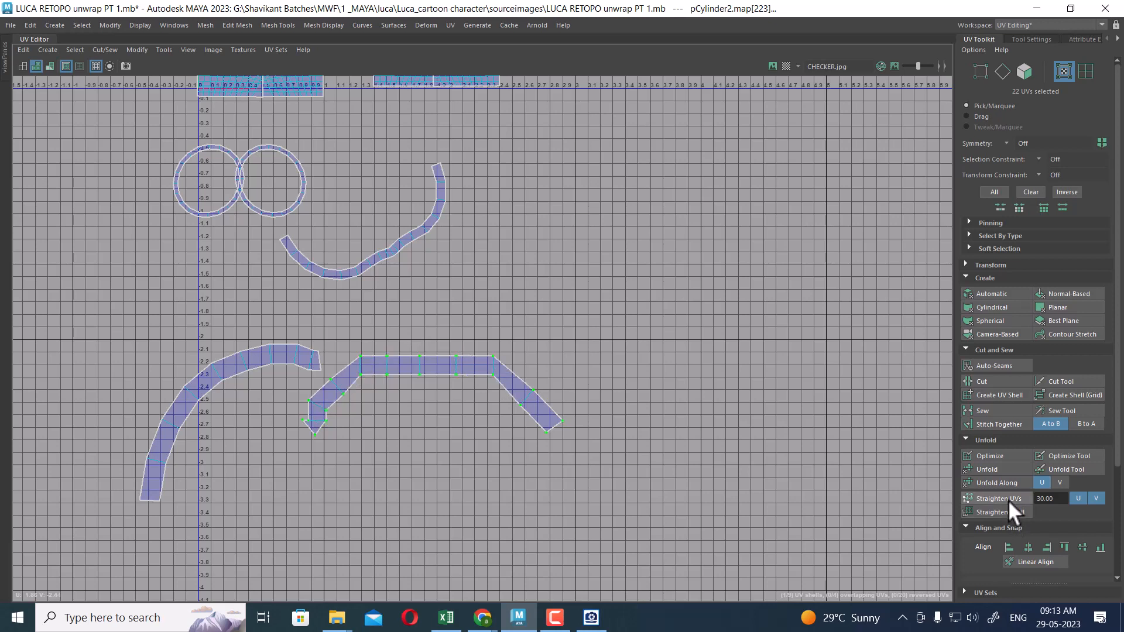
Cut the straightened rim shell at the cross edge where its flat section meets the right-hand slope.
alt+middle_drag(439, 387, 479, 343)
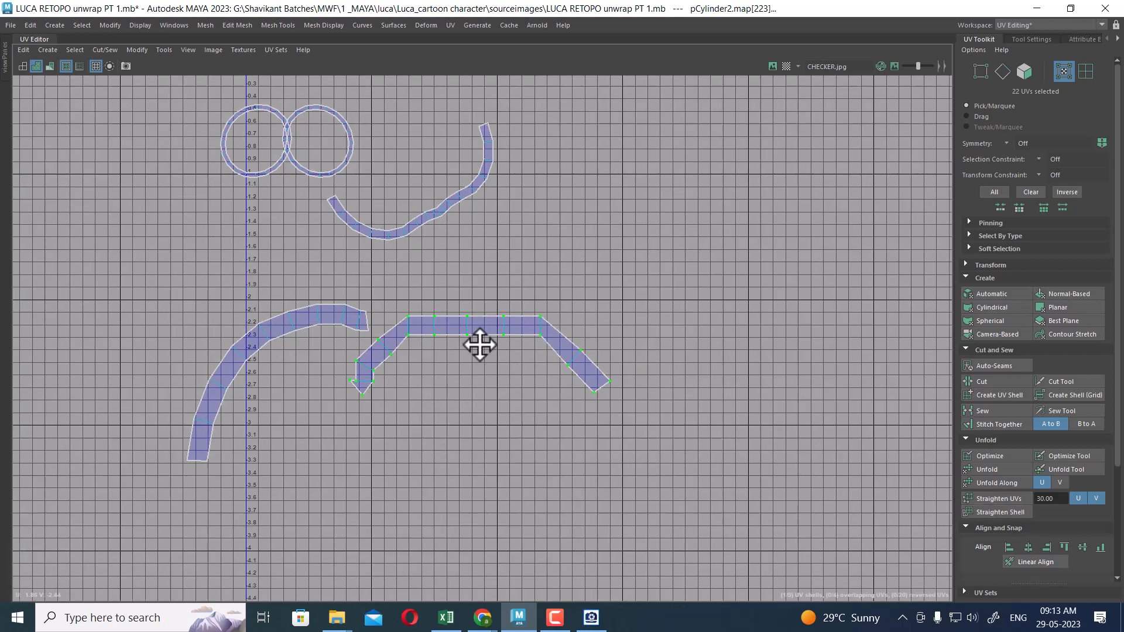
alt+right_drag(439, 432, 515, 424)
alt+middle_drag(374, 353, 511, 310)
alt+right_drag(518, 310, 691, 335)
alt+middle_drag(690, 335, 512, 377)
alt+right_drag(513, 377, 629, 469)
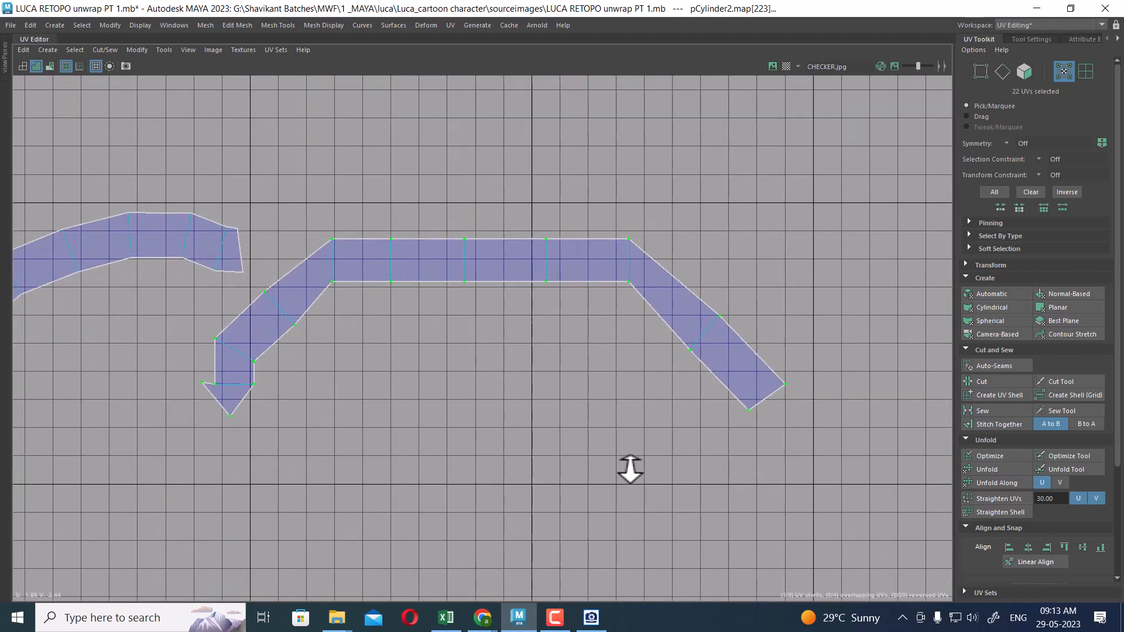
right_drag(638, 194, 638, 147)
click(627, 263)
shift+right_drag(707, 221, 665, 240)
Select the detached sloping end piece, rotate it towards horizontal and apply Straighten UVs in U and V with angle 30.
right_drag(647, 343, 706, 344)
drag(749, 450, 801, 376)
ctrl+right_drag(733, 398, 732, 416)
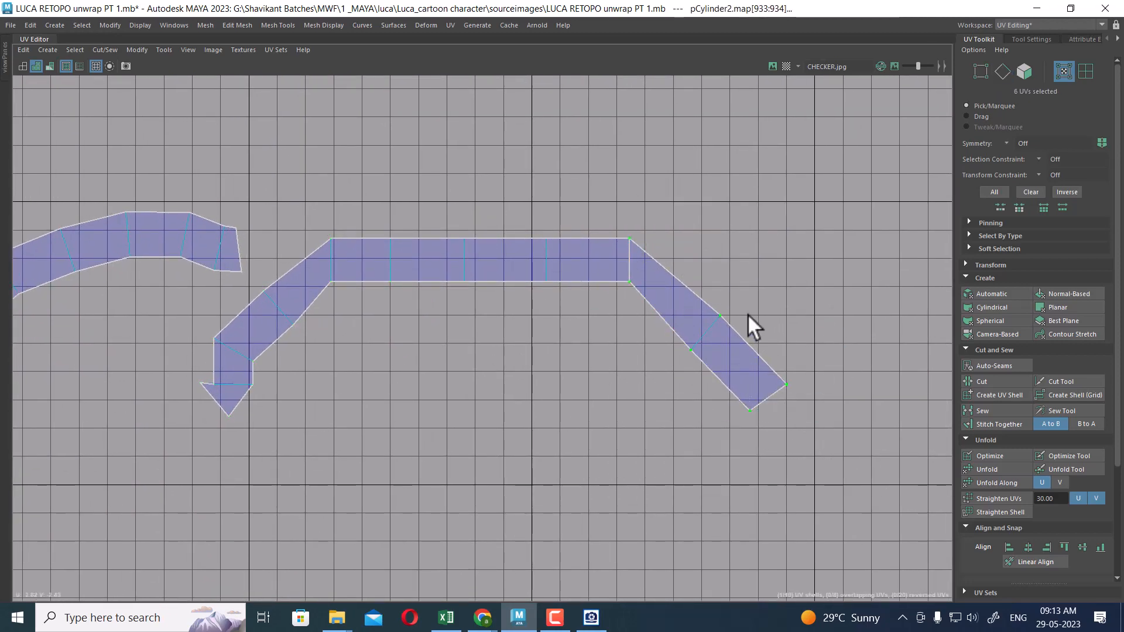
key(b)
drag(778, 248, 718, 226)
click(1003, 497)
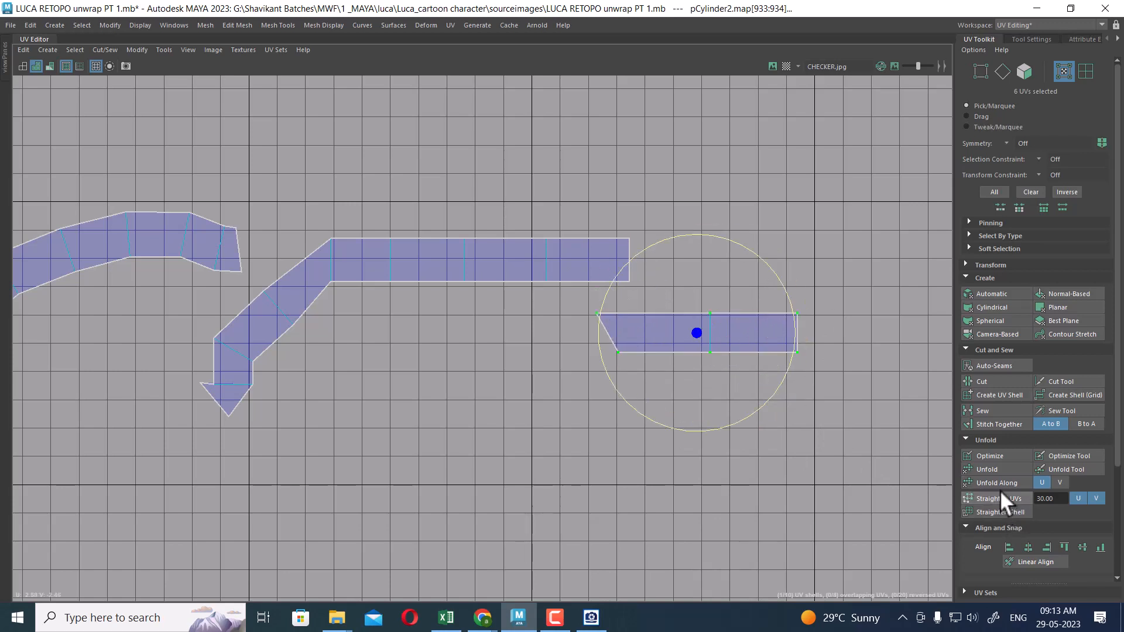
Place the straightened end piece against the flat section's right end, and cut the shell at the flat section's left cross edge.
key(w)
drag(697, 331, 730, 256)
alt+middle_drag(301, 223, 455, 303)
right_drag(478, 317, 485, 296)
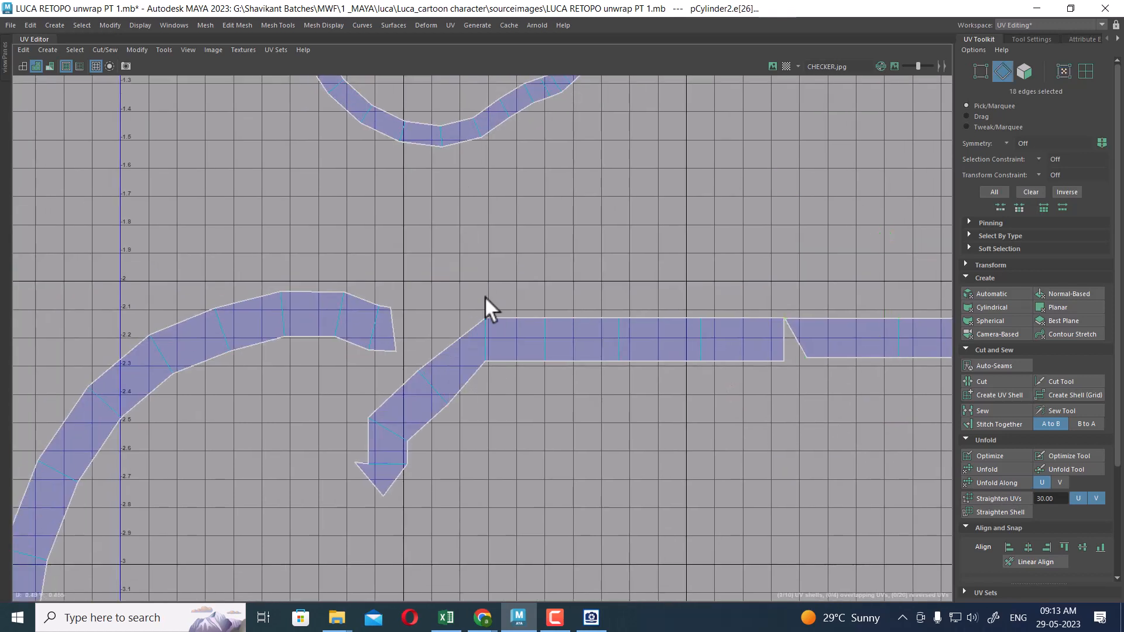
click(486, 342)
shift+right_drag(596, 231, 553, 249)
Select the detached left slope piece as a whole shell and move it above the gap between the curved shell and flat section.
right_drag(403, 428, 470, 424)
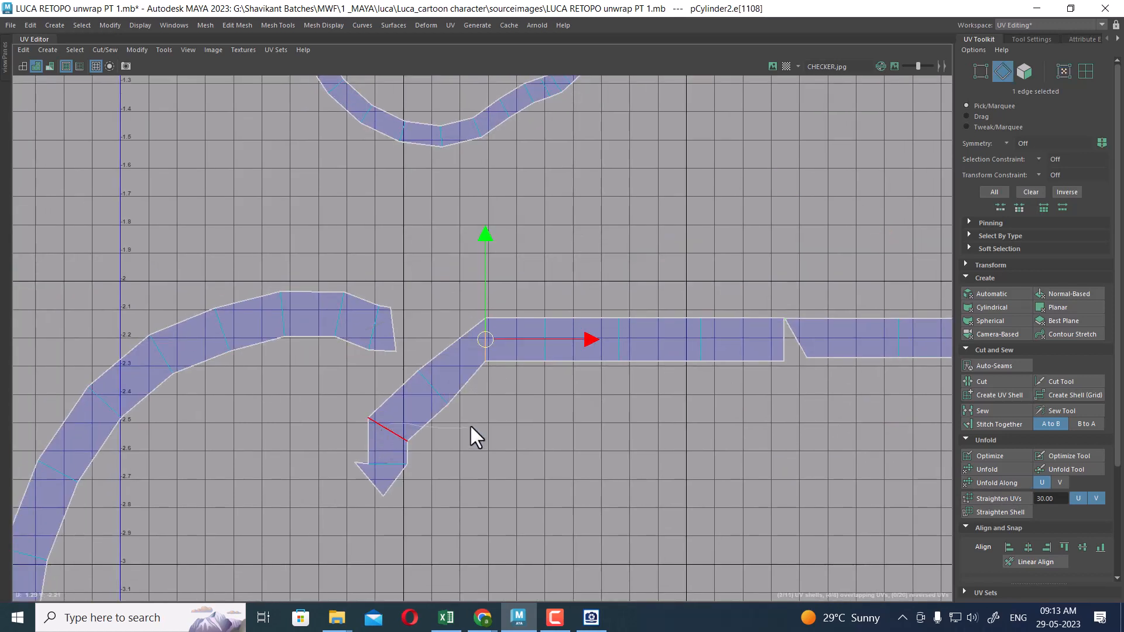
drag(459, 431, 362, 471)
ctrl+right_drag(377, 396, 508, 513)
ctrl+right_drag(391, 443, 389, 446)
drag(416, 405, 440, 247)
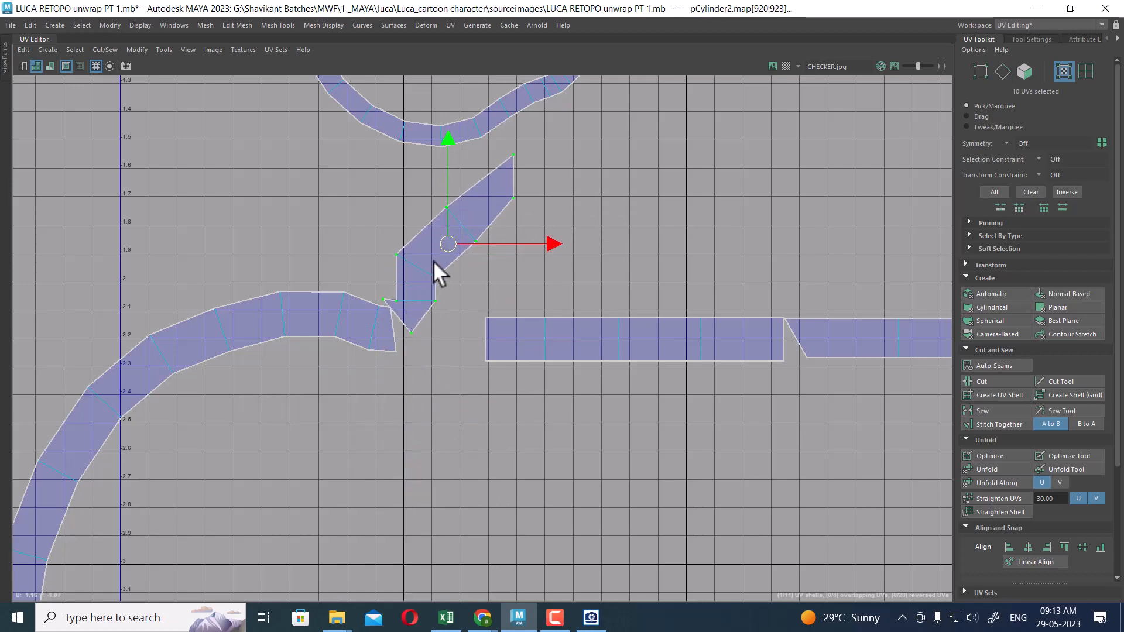
Rotate the detached slope piece towards horizontal and apply Straighten UVs in U and V with angle 30.
key(e)
drag(536, 182, 555, 274)
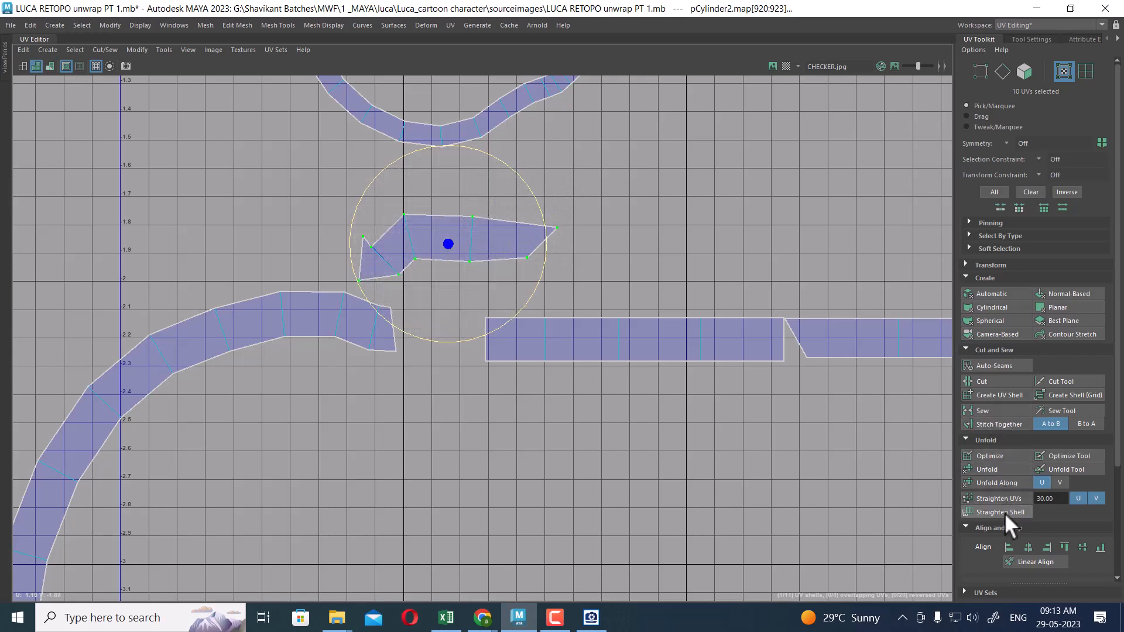
click(1009, 498)
Cut the straightened slope piece at the diagonal edge beside its triangular left end.
alt+right_drag(571, 266, 667, 433)
right_drag(427, 262, 426, 228)
click(336, 260)
shift+right_drag(650, 209, 468, 261)
Select the detached triangular end shell and move it left, clear of the slope piece.
right_drag(372, 242, 606, 229)
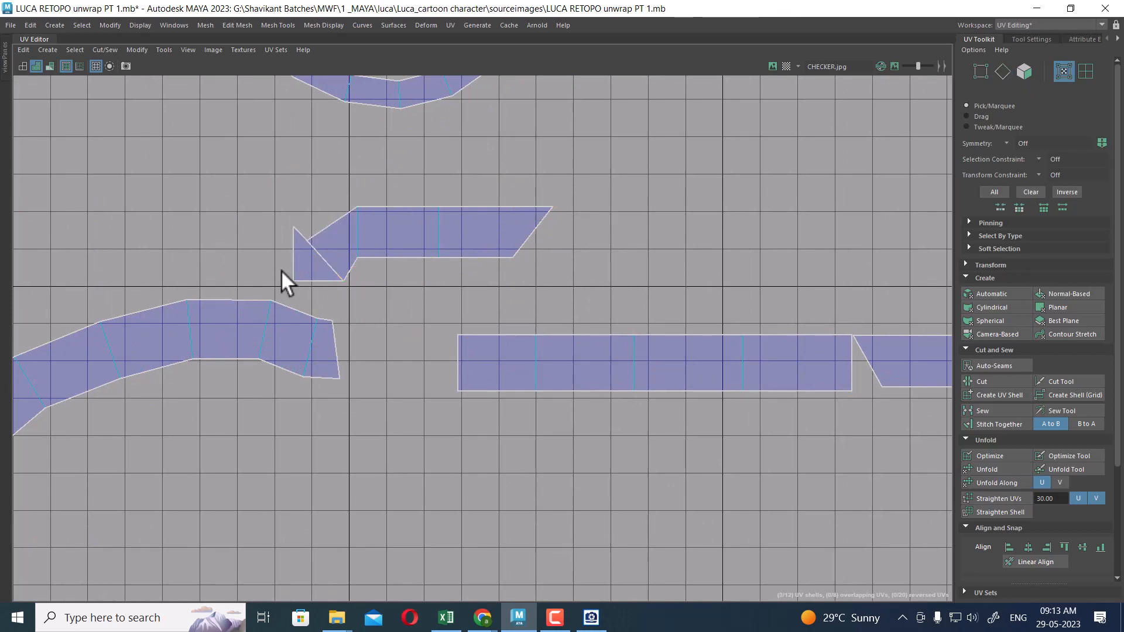
click(293, 280)
ctrl+right_drag(292, 280, 490, 332)
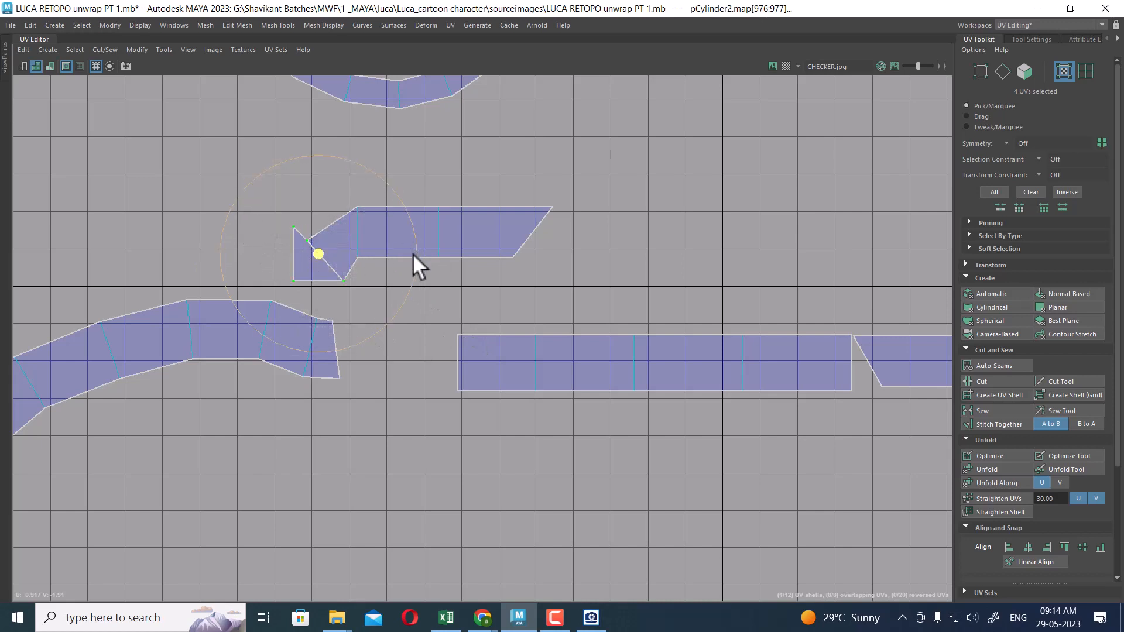
key(w)
drag(436, 256, 344, 241)
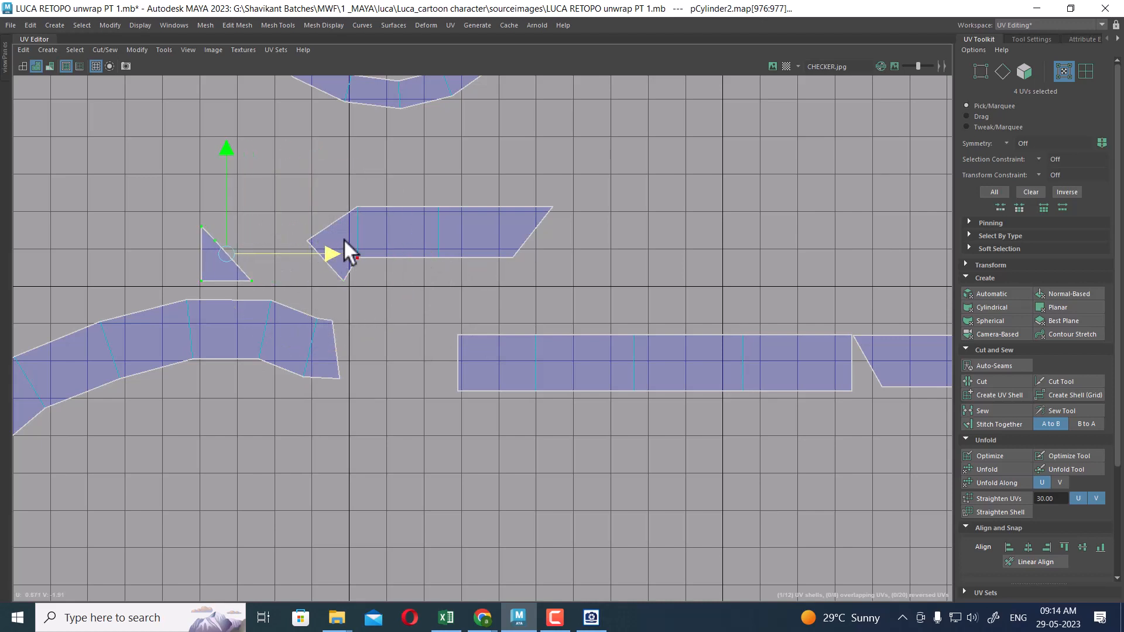
Reshape the small triangular shell into a four-sided face by moving its diagonal's upper UV outwards and lower UV inwards.
click(1004, 497)
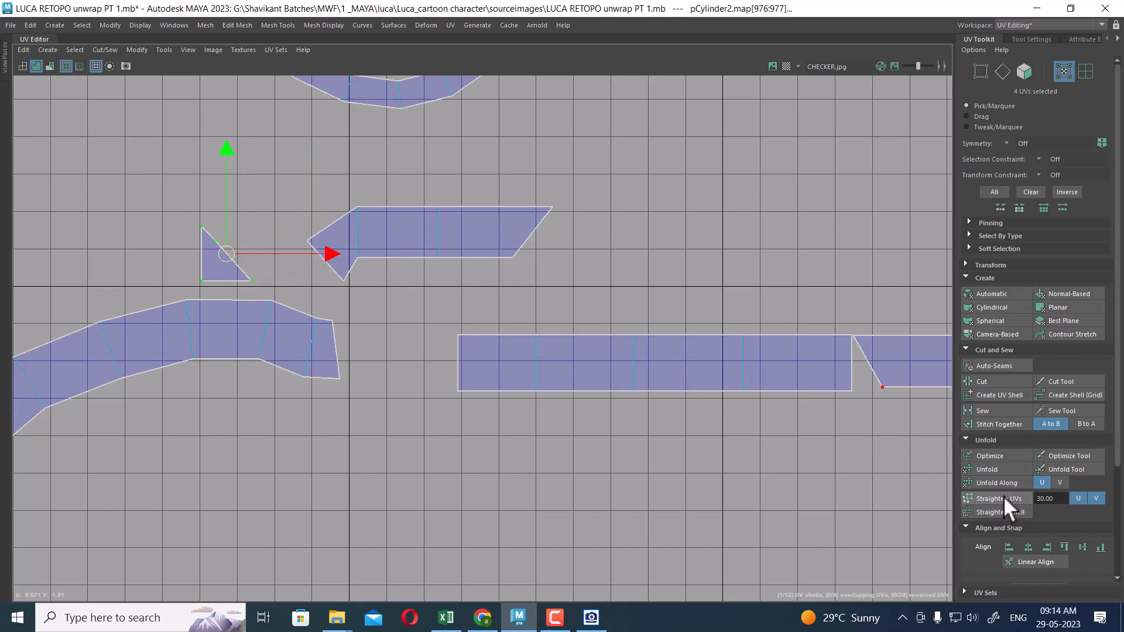
click(289, 295)
click(215, 253)
drag(216, 241, 226, 228)
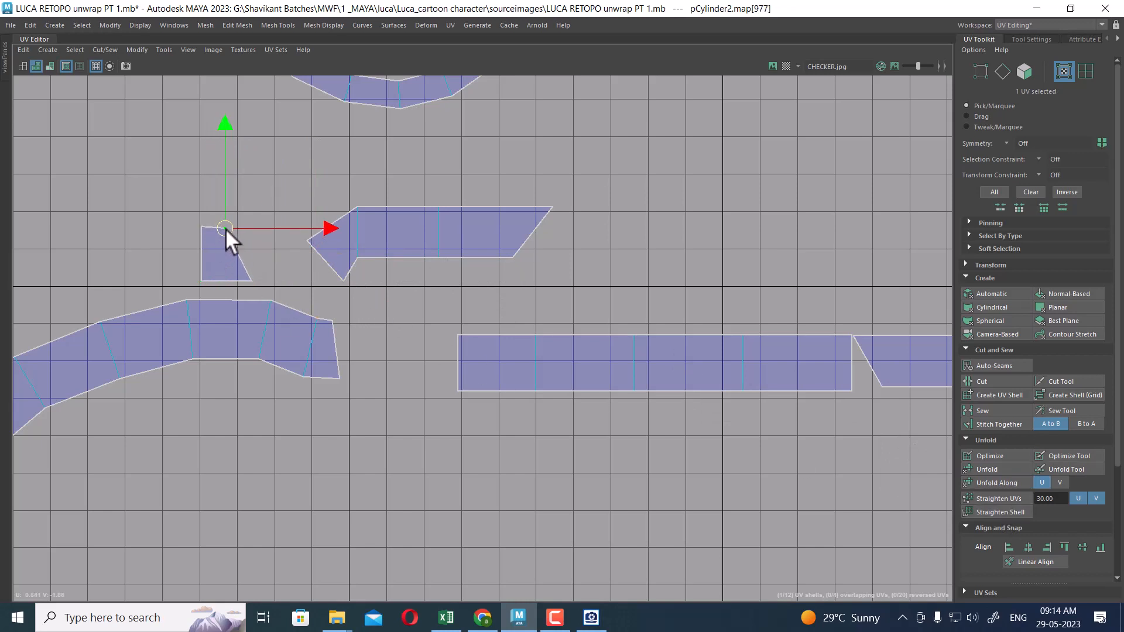
click(251, 281)
drag(250, 282, 237, 279)
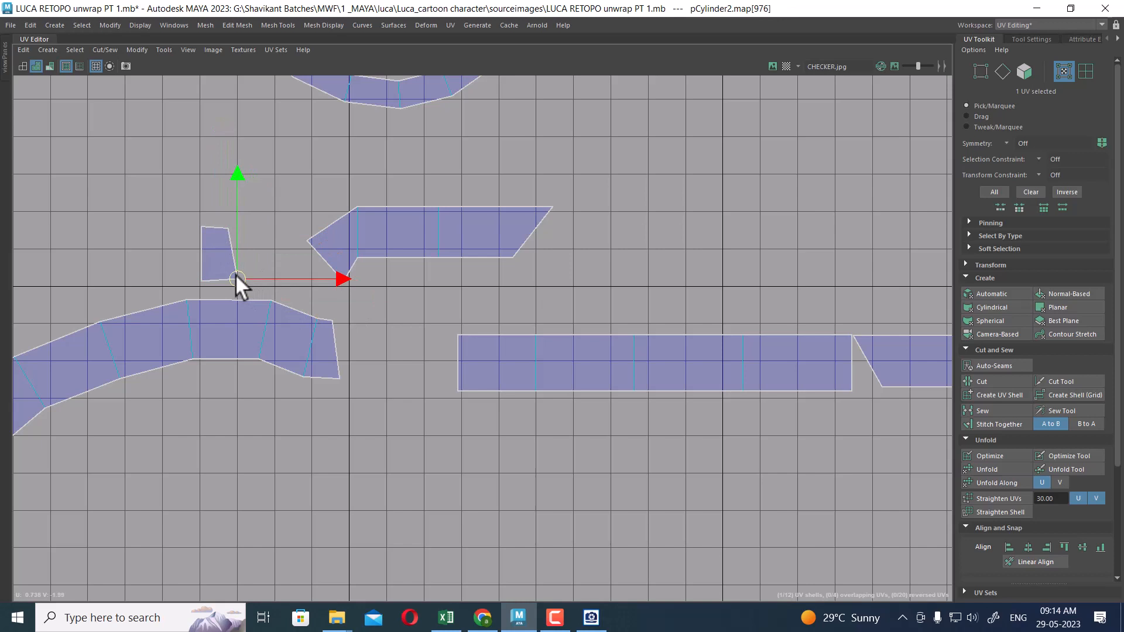
Square off the slope piece's left end by moving its corner UVs, and apply Straighten UVs in U and V with angle 30.
click(307, 240)
drag(308, 240, 323, 215)
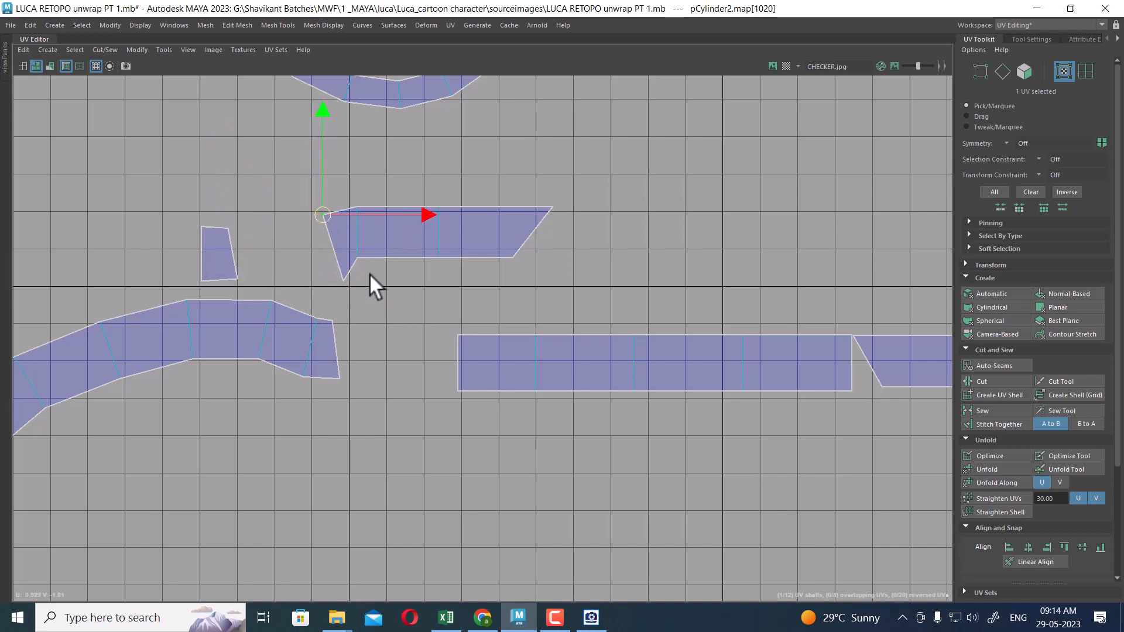
drag(323, 267, 321, 261)
drag(302, 203, 316, 269)
click(996, 498)
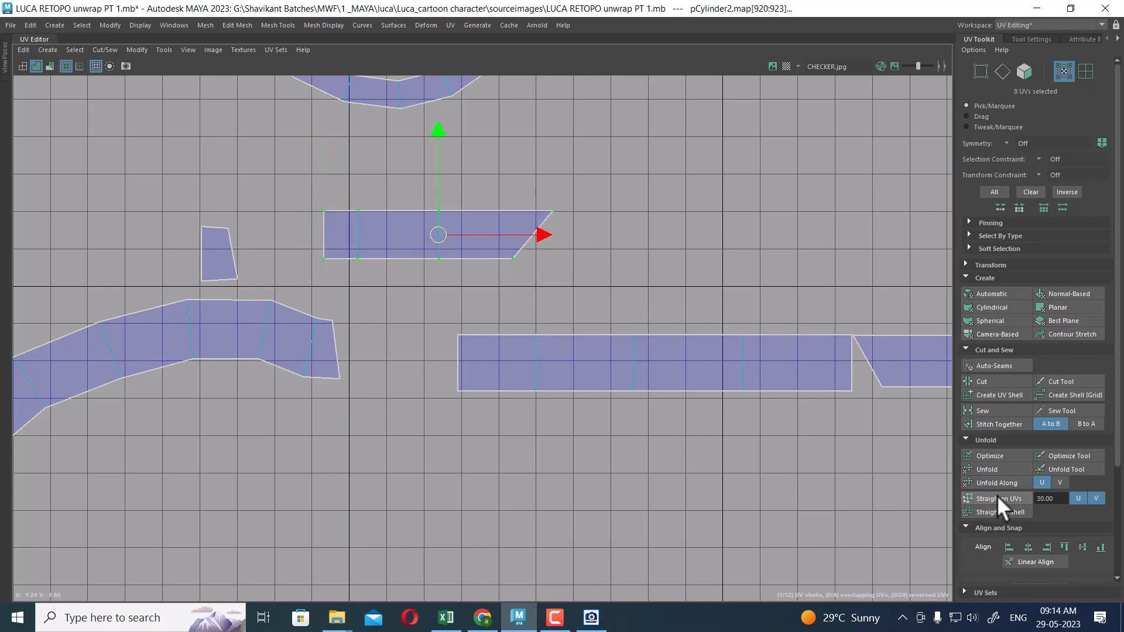
Align the two UVs of the slope piece's slanted right end to the rightmost one in U.
scroll(591, 222, up, 2)
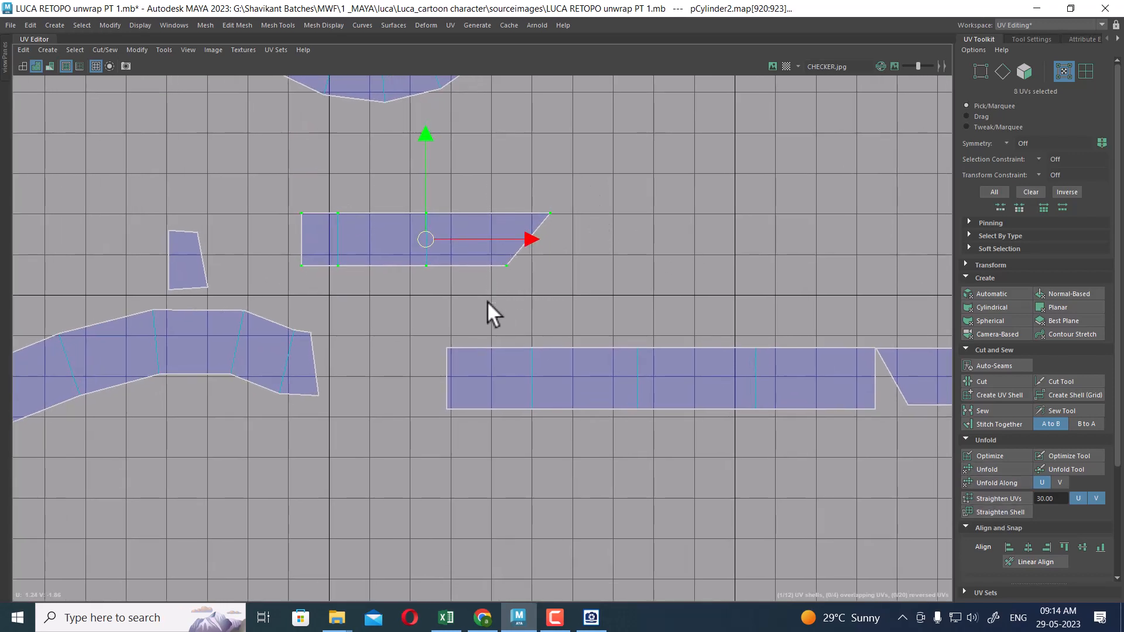
drag(487, 301, 486, 303)
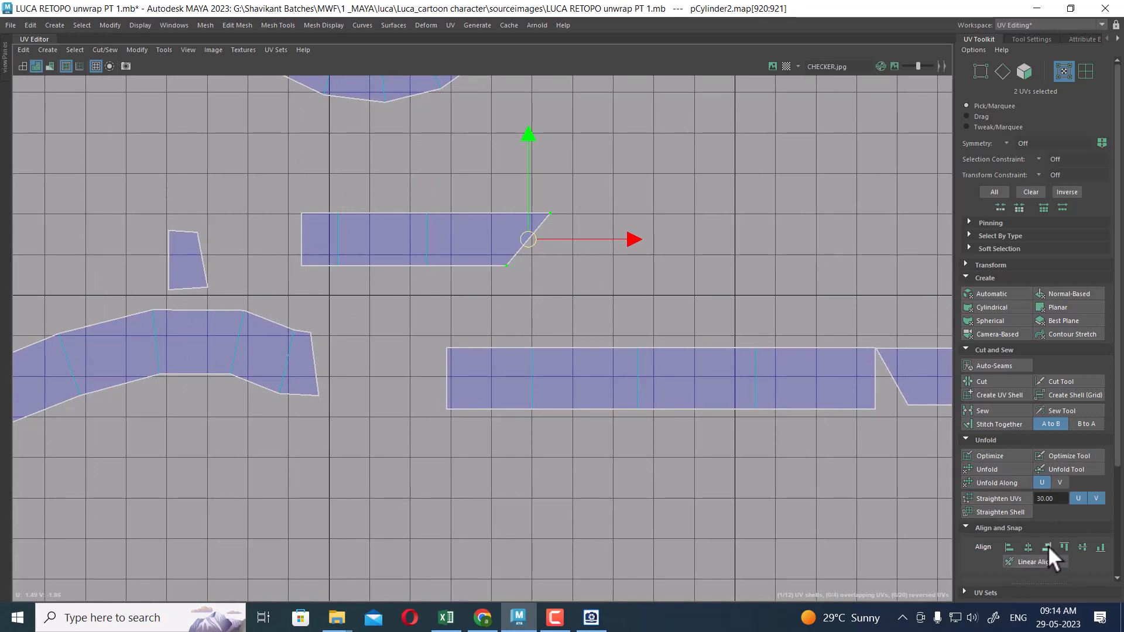
click(1048, 546)
Align the four UVs at the junction of the flat section and right end piece to their centre in U.
alt+middle_drag(605, 369, 463, 298)
scroll(641, 265, down, 1)
scroll(650, 257, up, 1)
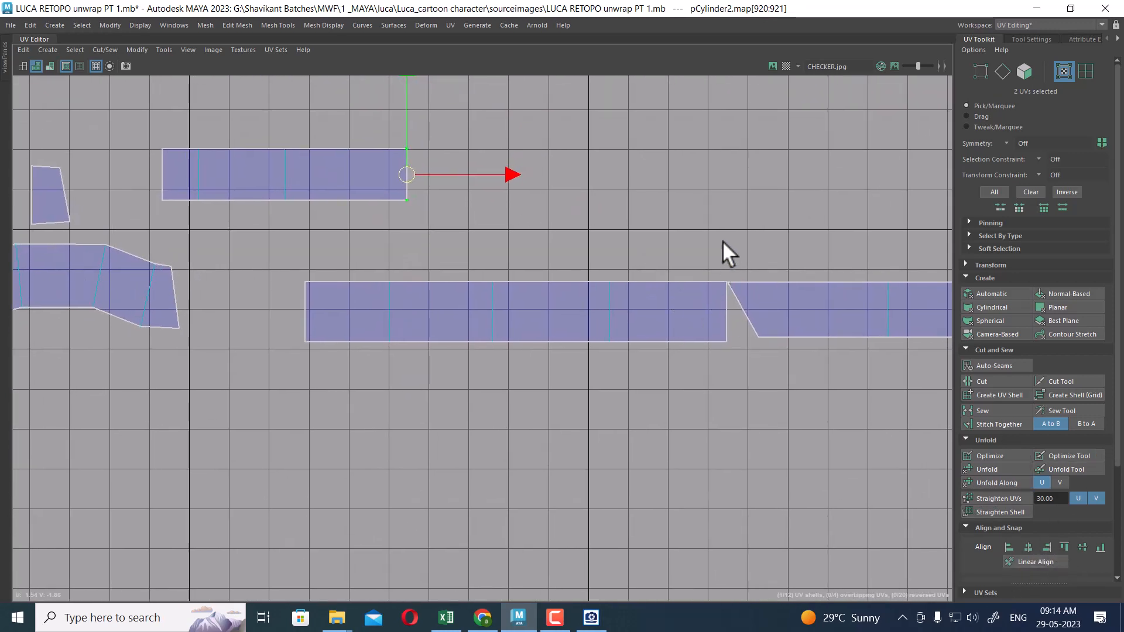
drag(773, 406, 775, 408)
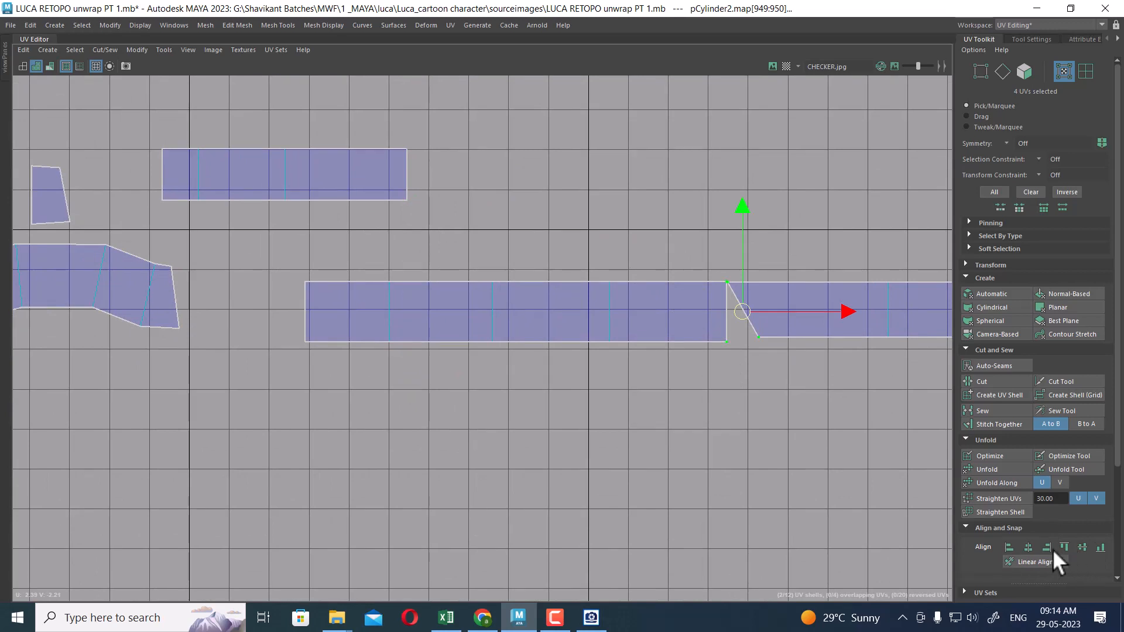
click(1026, 547)
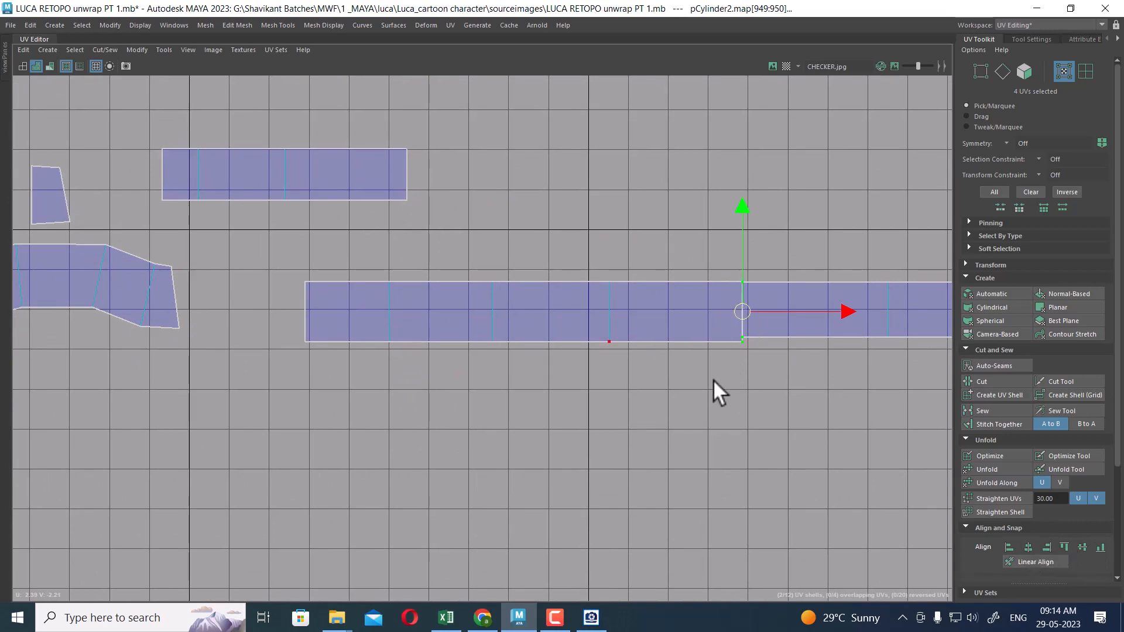
Sew the flat section and the right end piece together along their shared border edge.
scroll(702, 363, down, 1)
alt+middle_drag(665, 312, 602, 285)
right_click(689, 376)
right_drag(689, 376, 640, 165)
click(625, 378)
click(642, 281)
Join the straightened slope piece to the long strip's left end, and attach the small four-sided shell beyond it.
alt+middle_drag(509, 300, 612, 290)
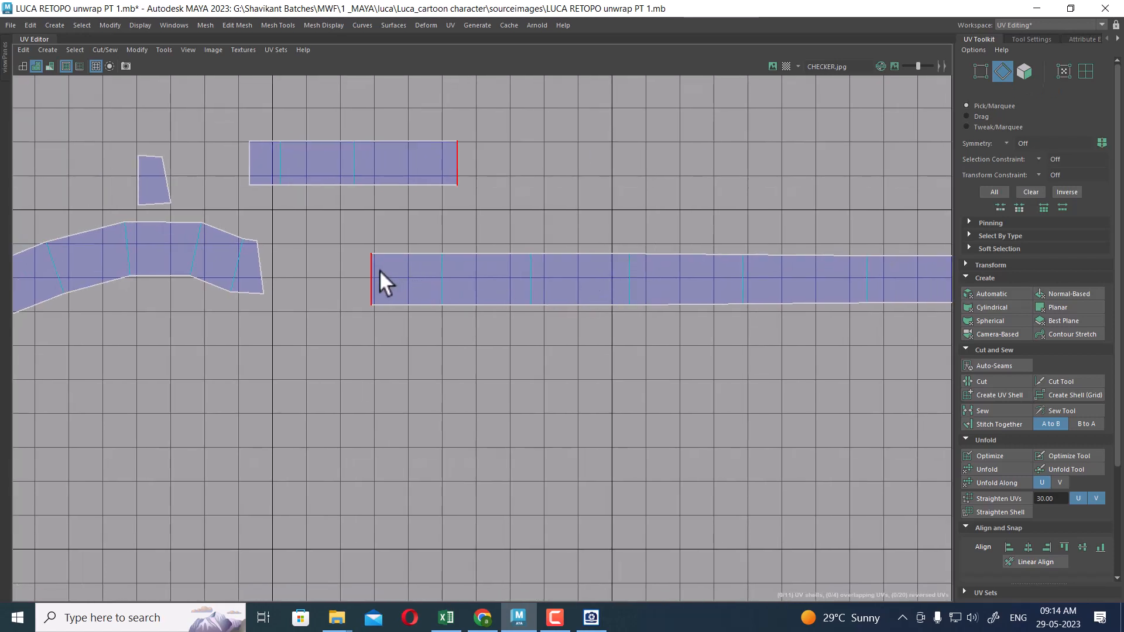
click(373, 272)
shift+right_drag(419, 307, 409, 286)
alt+middle_drag(240, 285, 434, 292)
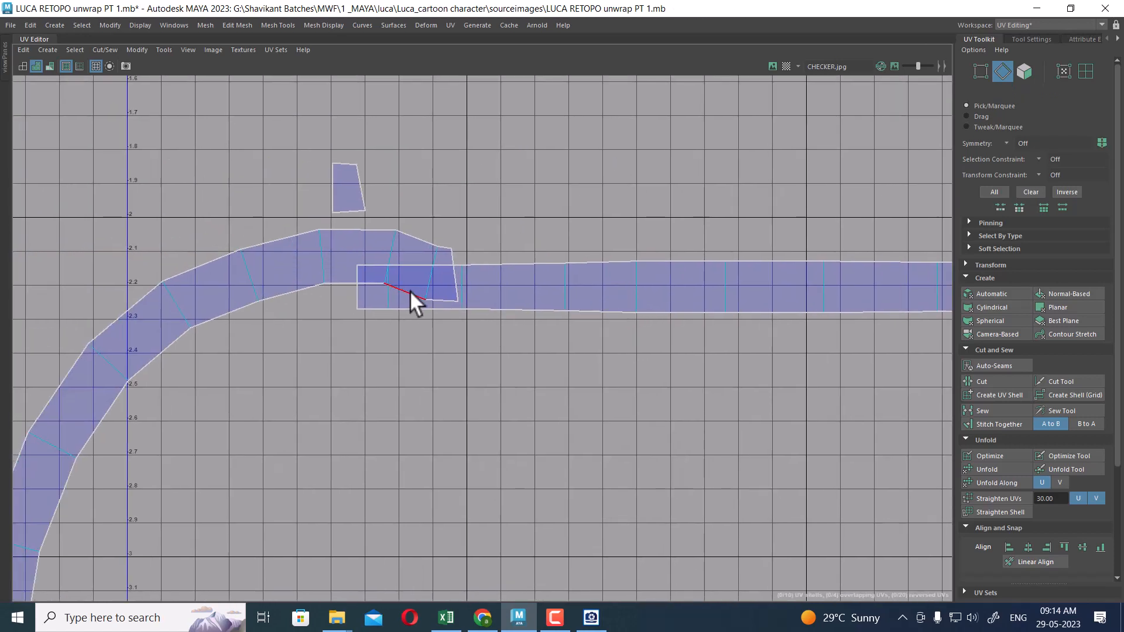
click(354, 293)
shift+right_drag(480, 319, 507, 272)
Move the whole joined strip right, clear of the curved shell, and apply Straighten UVs in U and V with angle 30.
scroll(507, 273, down, 3)
alt+middle_drag(581, 299, 362, 286)
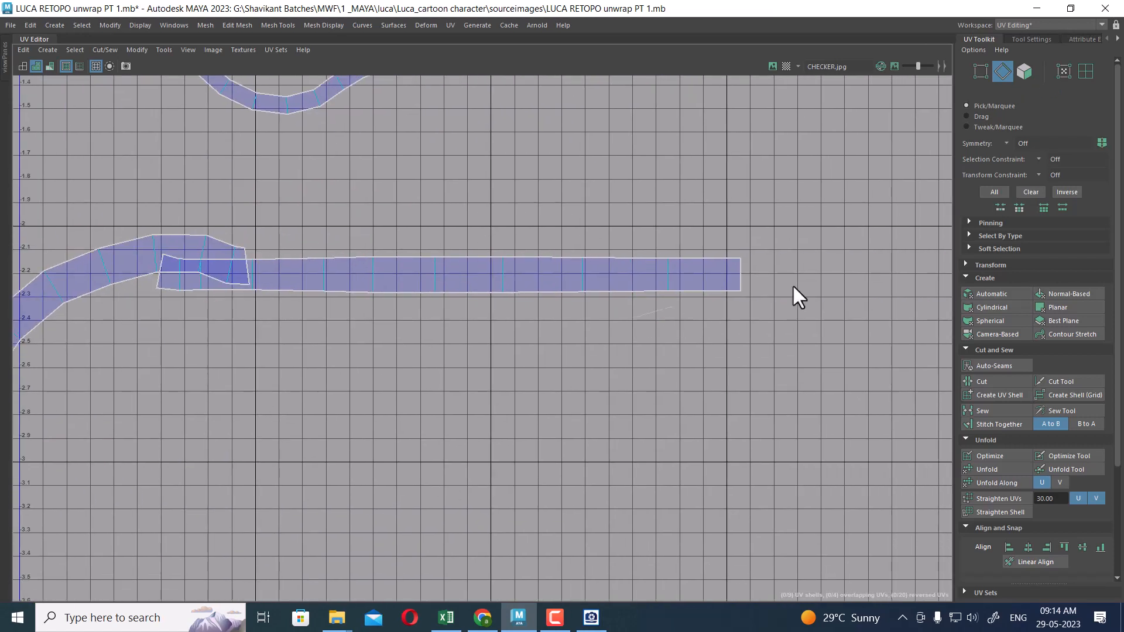
right_drag(792, 284, 831, 284)
drag(787, 237, 700, 327)
ctrl+right_drag(646, 340, 767, 389)
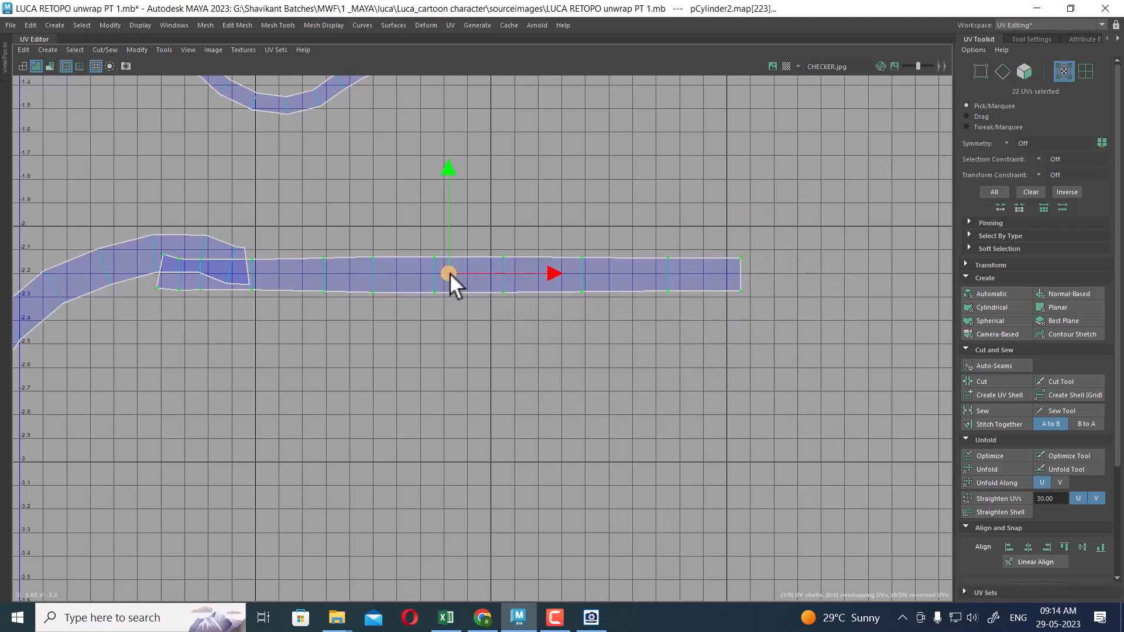
drag(449, 273, 587, 258)
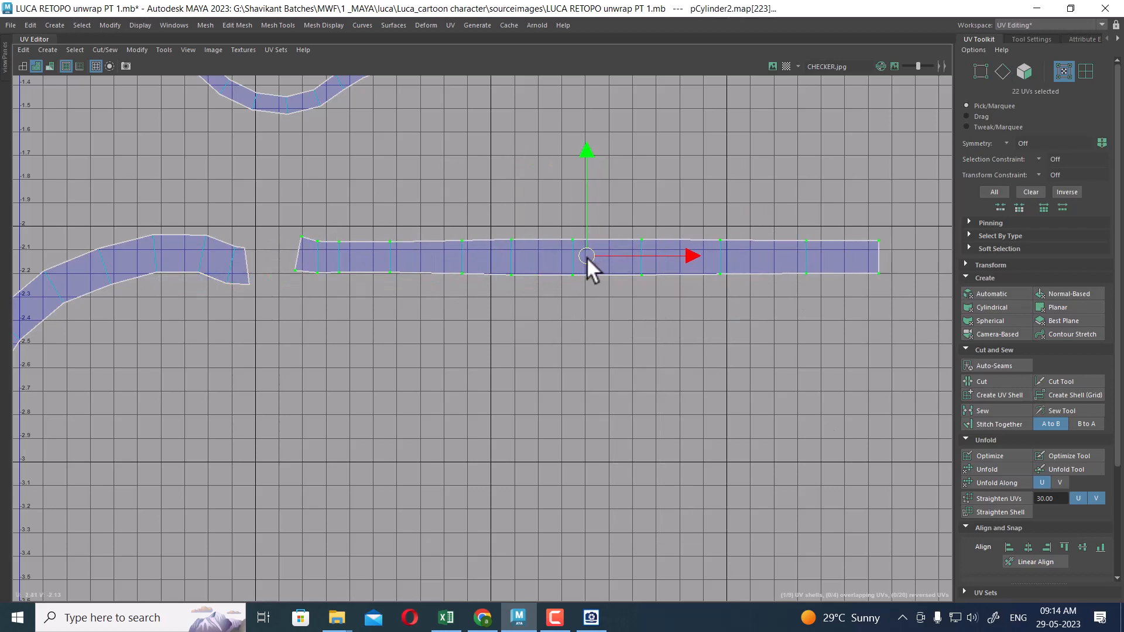
click(1008, 496)
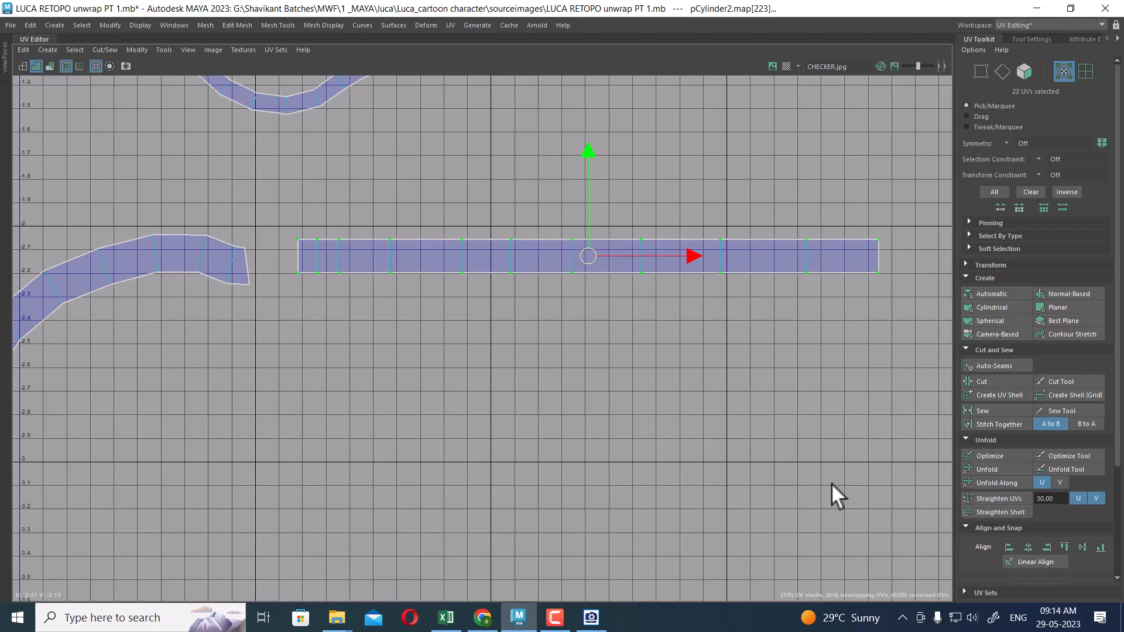
Select the remaining curved rim shell, shift it up and left, and rotate it clockwise into a balanced arch.
scroll(687, 391, down, 5)
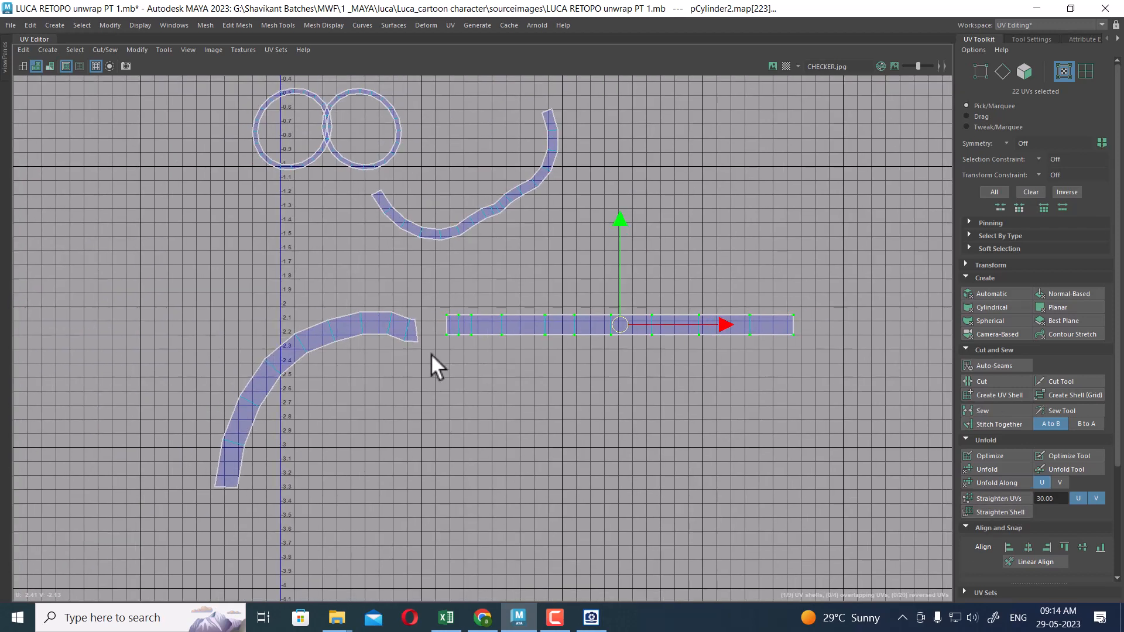
drag(364, 180, 484, 261)
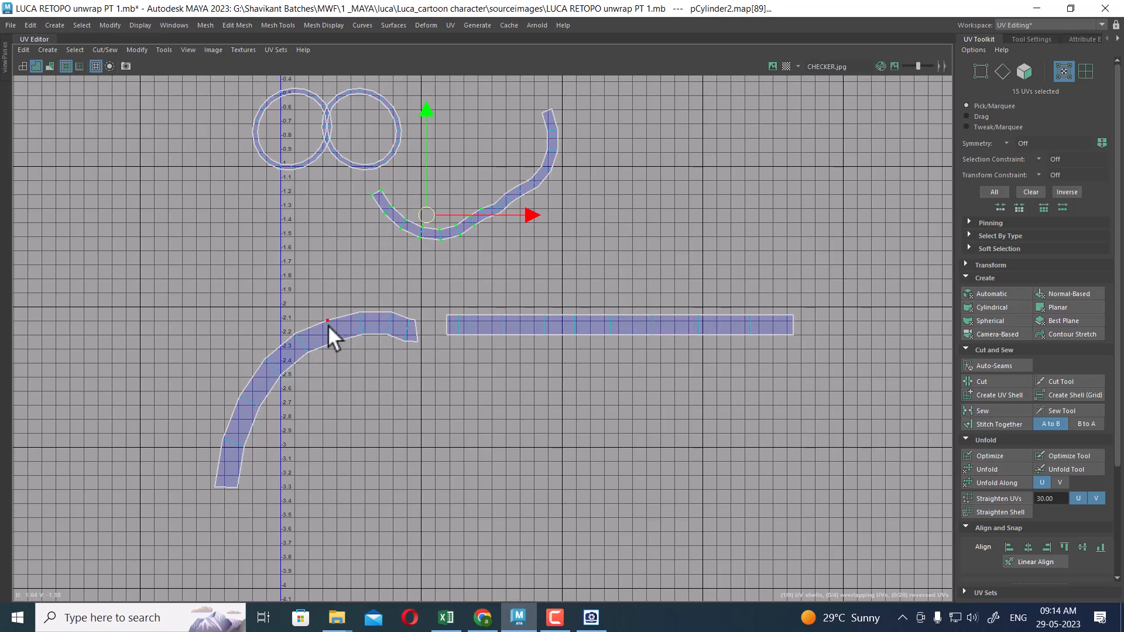
drag(358, 322, 283, 377)
ctrl+right_drag(283, 377, 386, 436)
drag(322, 390, 298, 358)
key(e)
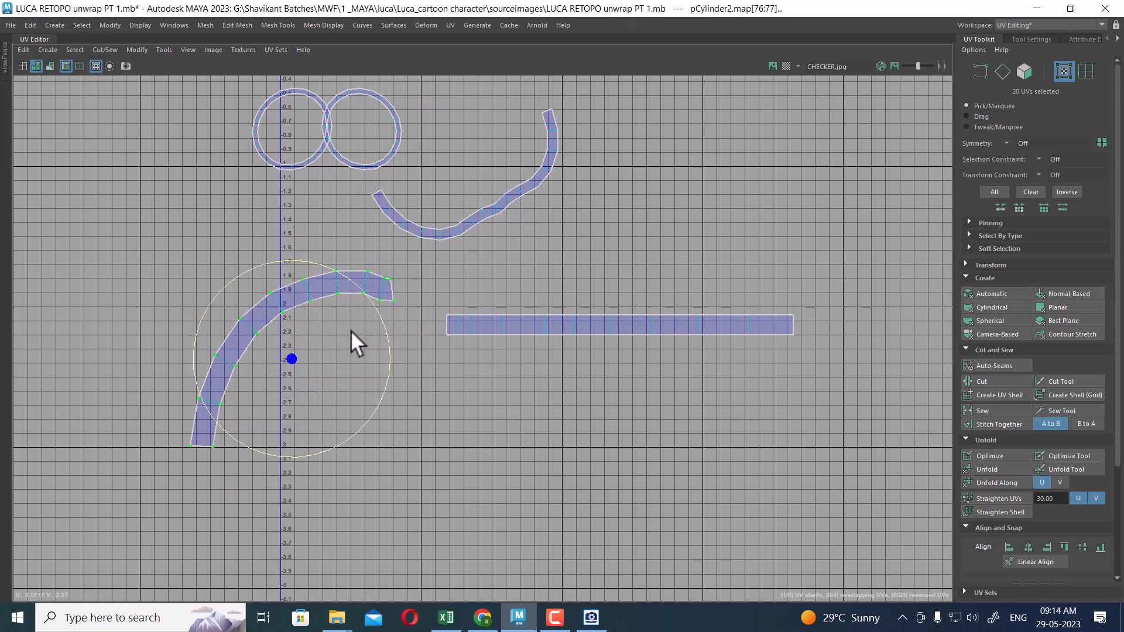
drag(371, 298, 388, 350)
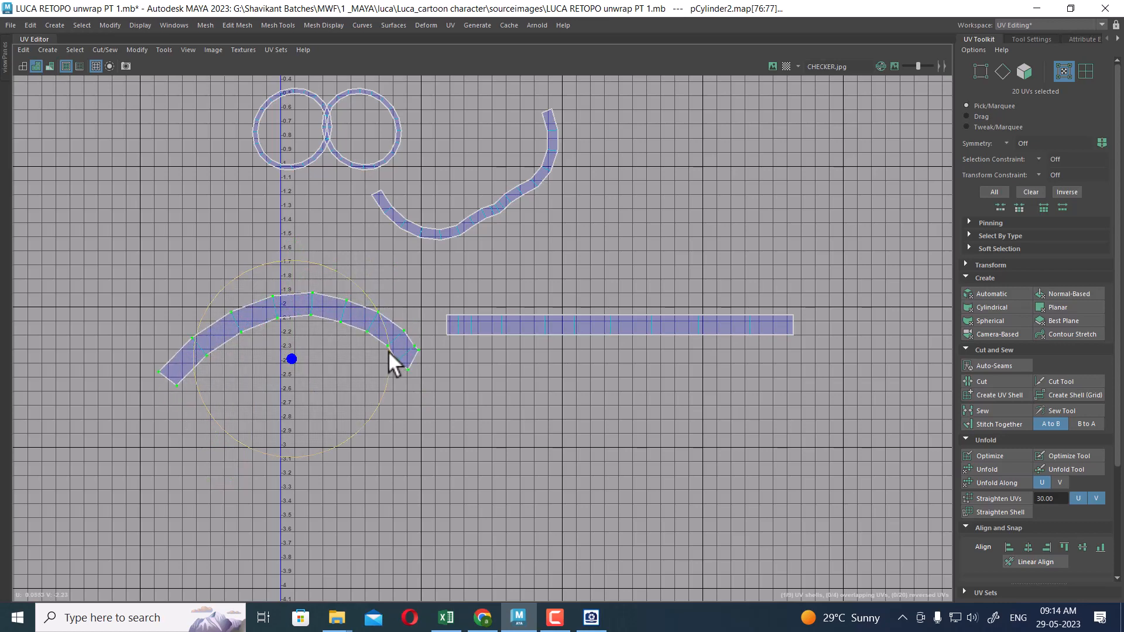
Cut the arched shell at one cross edge on each side of its crown, separating the two sloping ends.
key(w)
alt+middle_drag(328, 350, 399, 325)
alt+right_drag(400, 325, 627, 328)
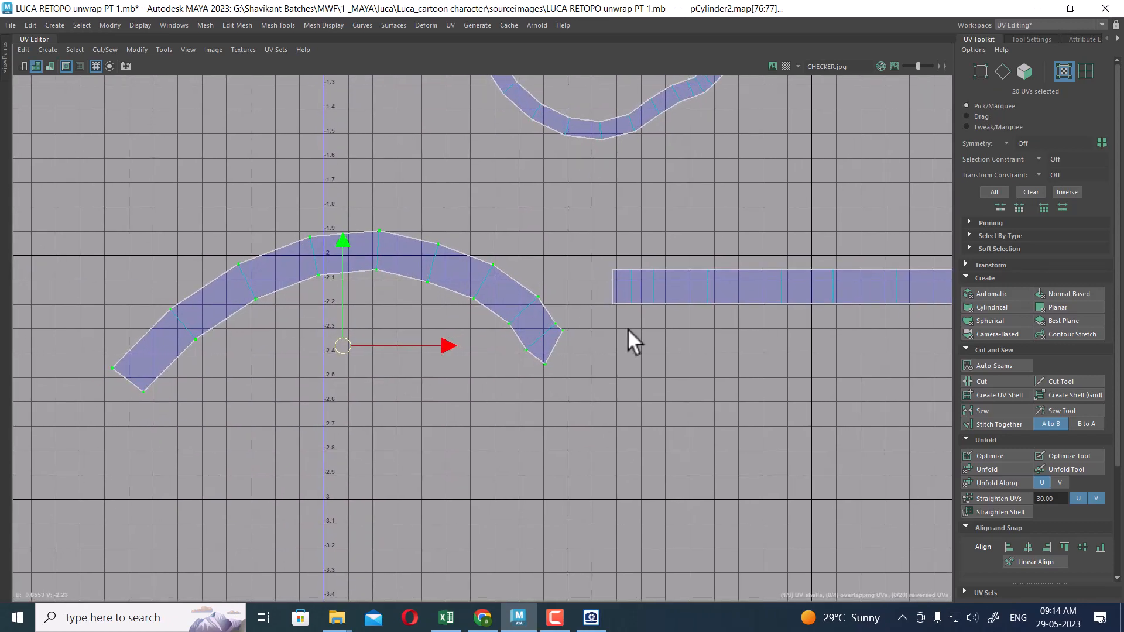
alt+middle_drag(628, 328, 493, 284)
alt+right_drag(603, 276, 567, 246)
alt+middle_drag(597, 244, 427, 266)
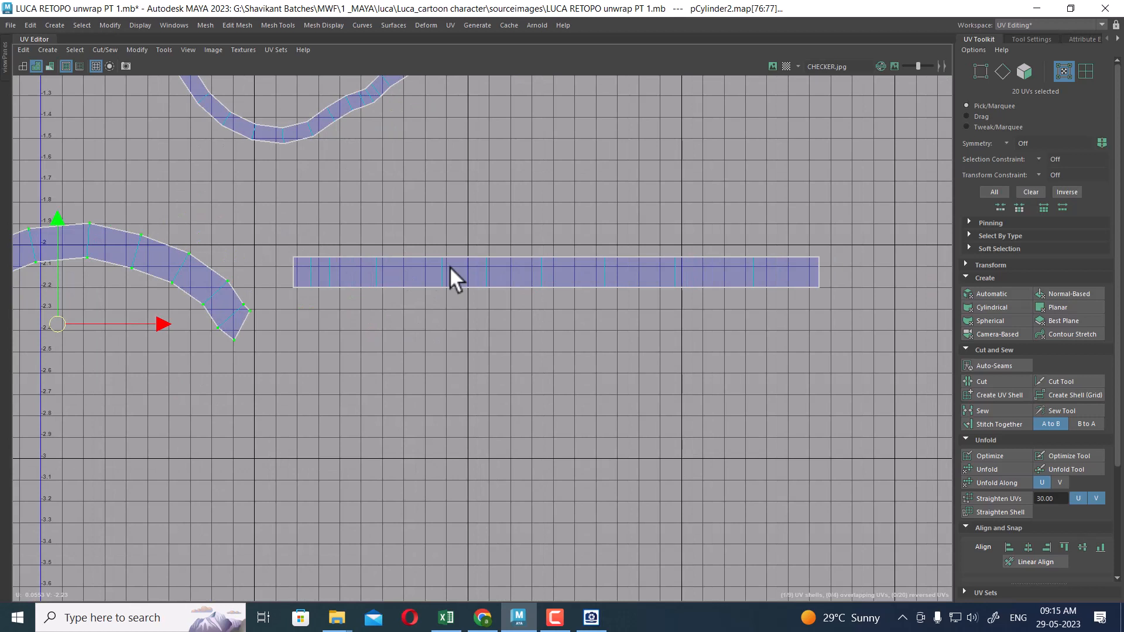
alt+middle_drag(330, 334, 605, 316)
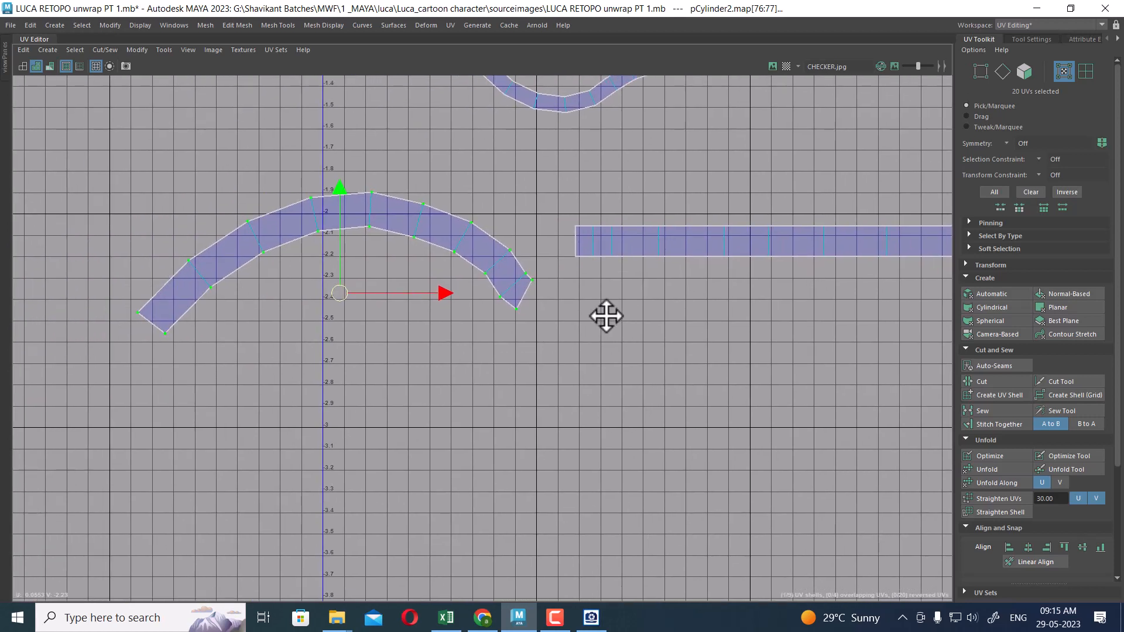
key(F10)
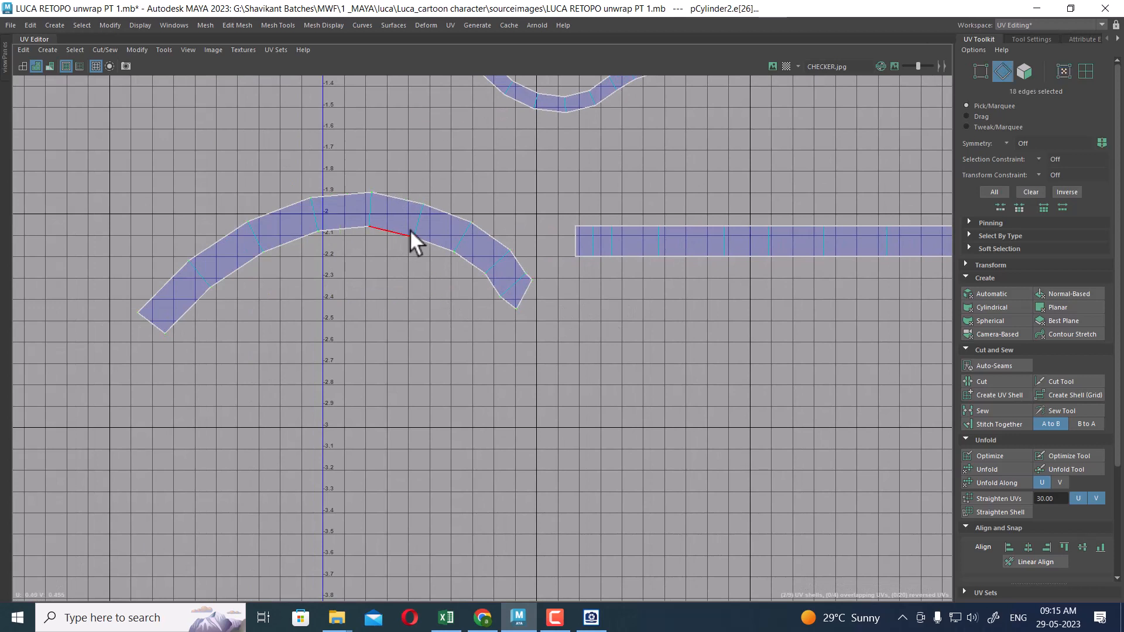
click(415, 220)
shift+right_click(507, 158)
click(462, 175)
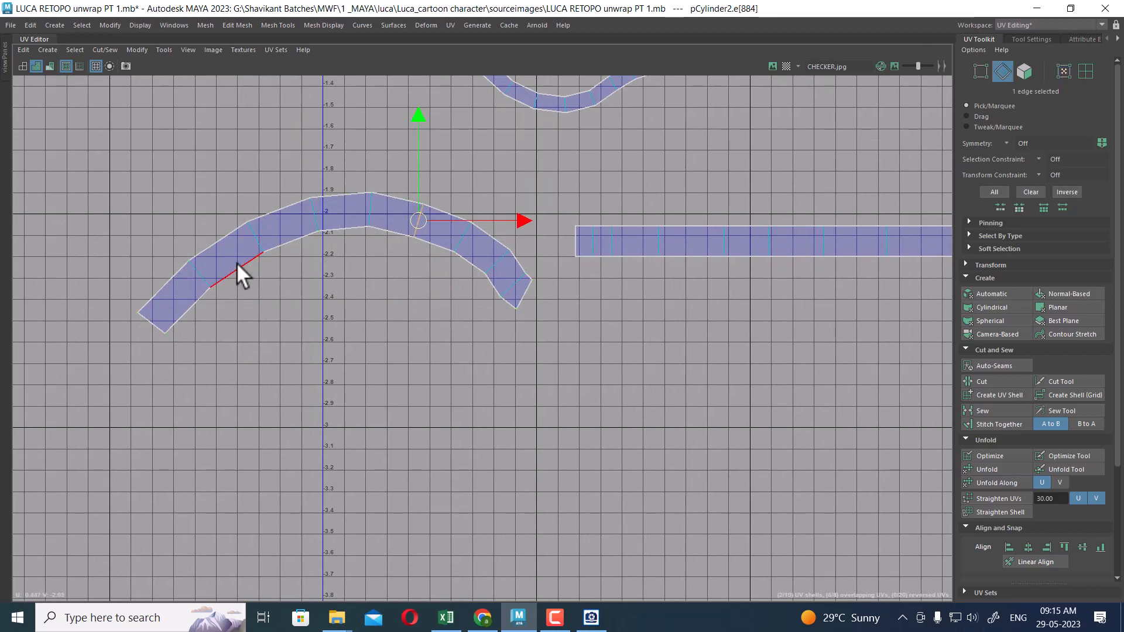
click(353, 171)
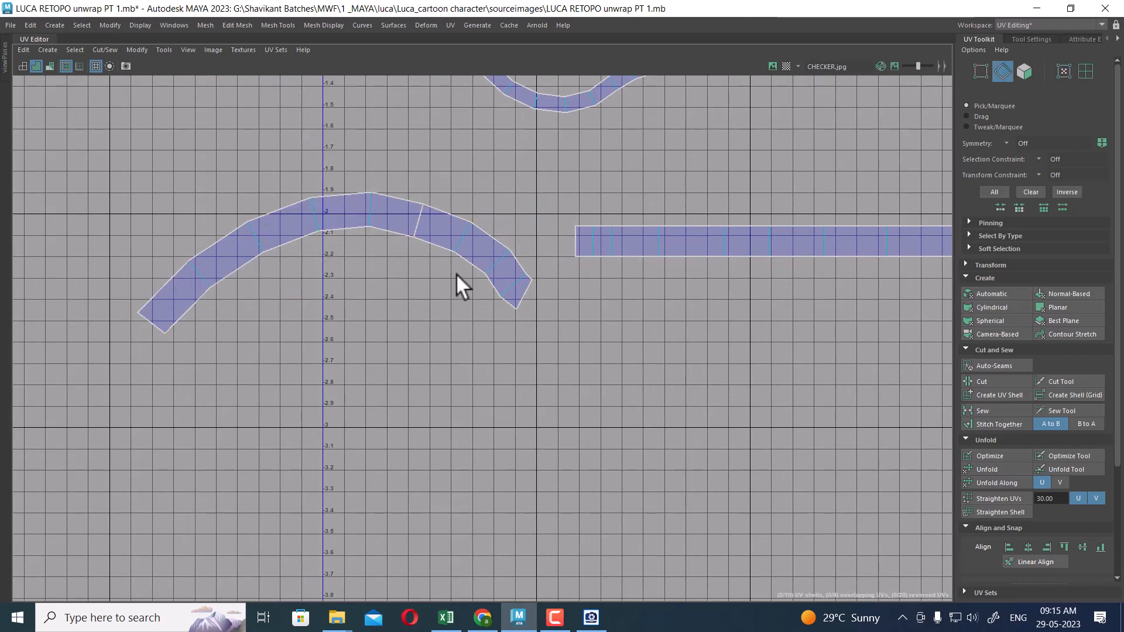
click(257, 249)
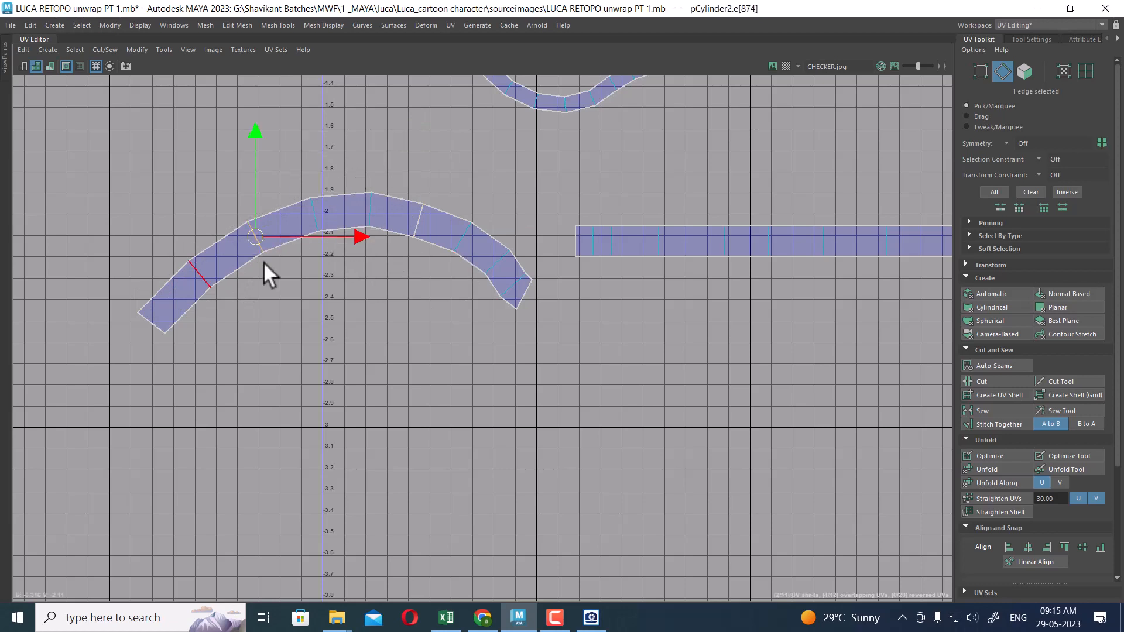
Move the arch's right sloping piece up clear of the others, rotate it roughly horizontal, and apply Straighten UVs with angle 30.
right_drag(371, 206, 447, 204)
click(488, 276)
ctrl+right_drag(478, 291, 508, 304)
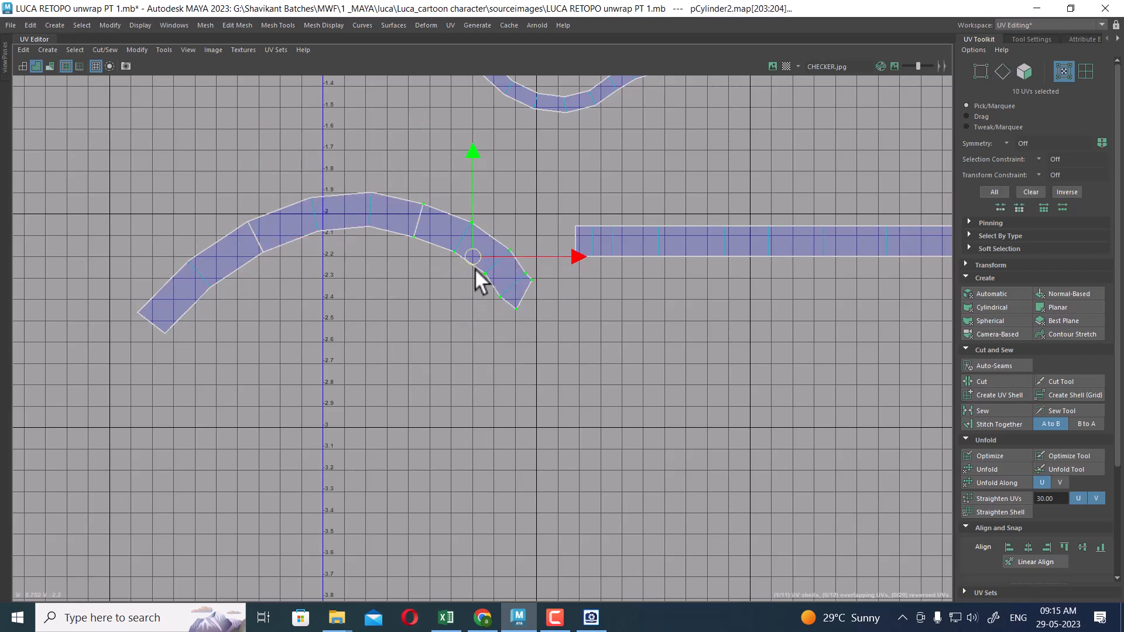
drag(470, 259, 453, 175)
key(e)
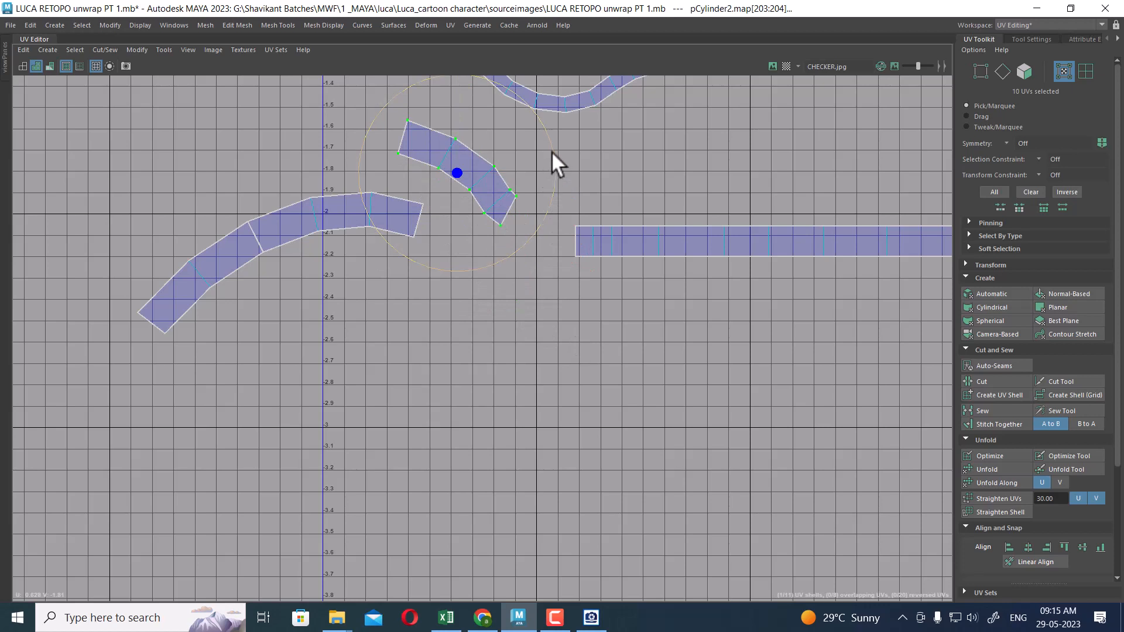
drag(552, 151, 539, 95)
click(1002, 499)
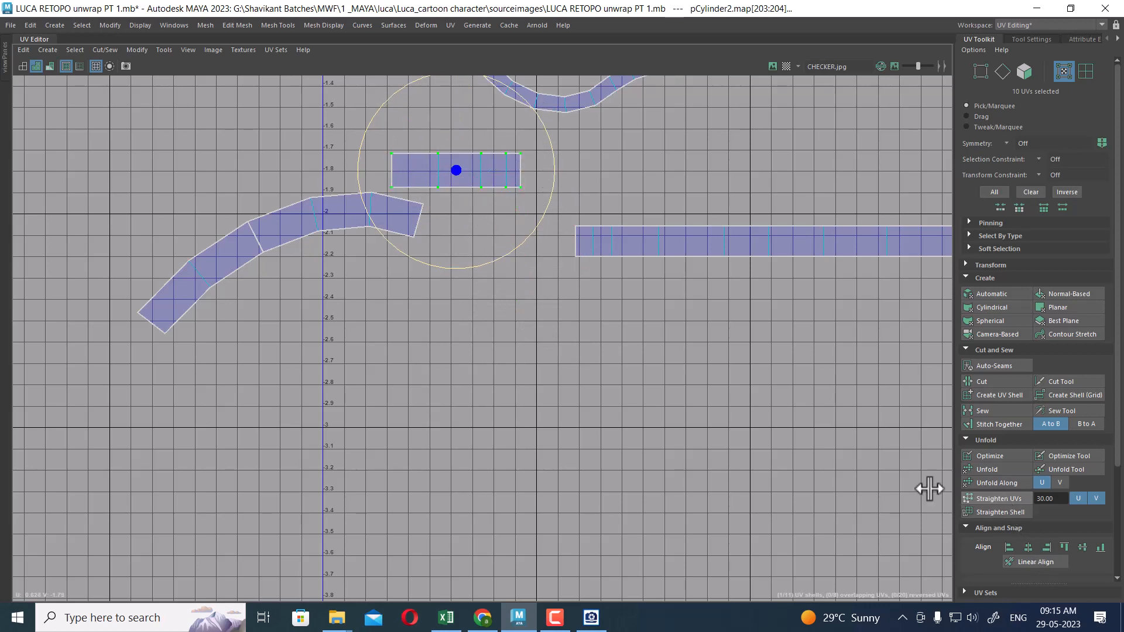
Straighten the arch's crown piece in U and V, then level the left sloping piece and straighten it too.
click(325, 237)
ctrl+right_drag(321, 237, 403, 278)
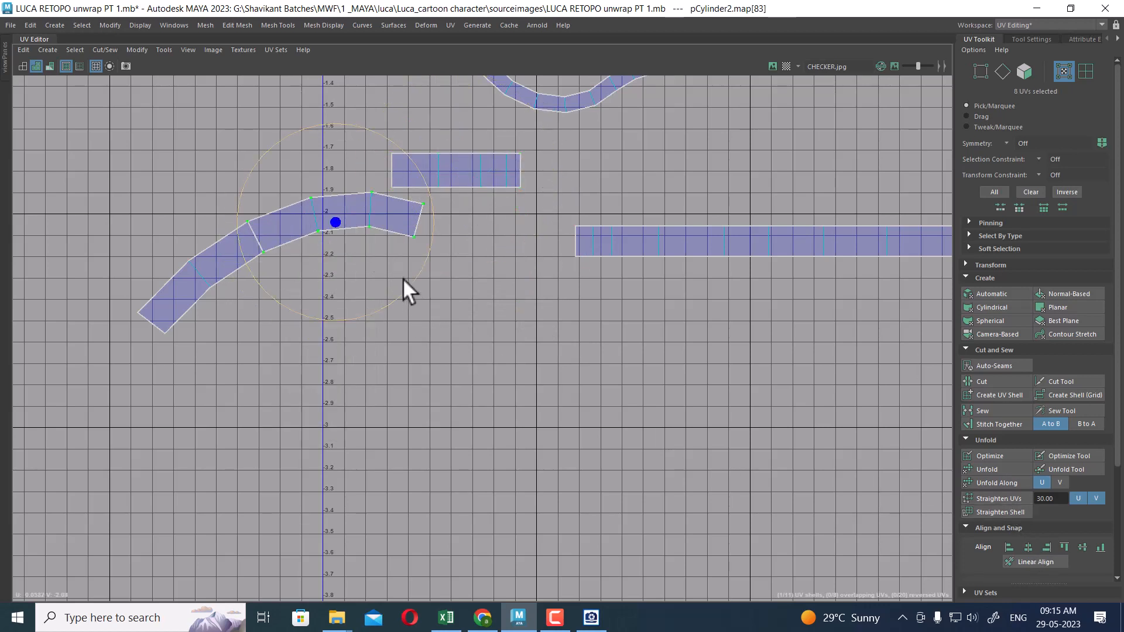
click(1002, 499)
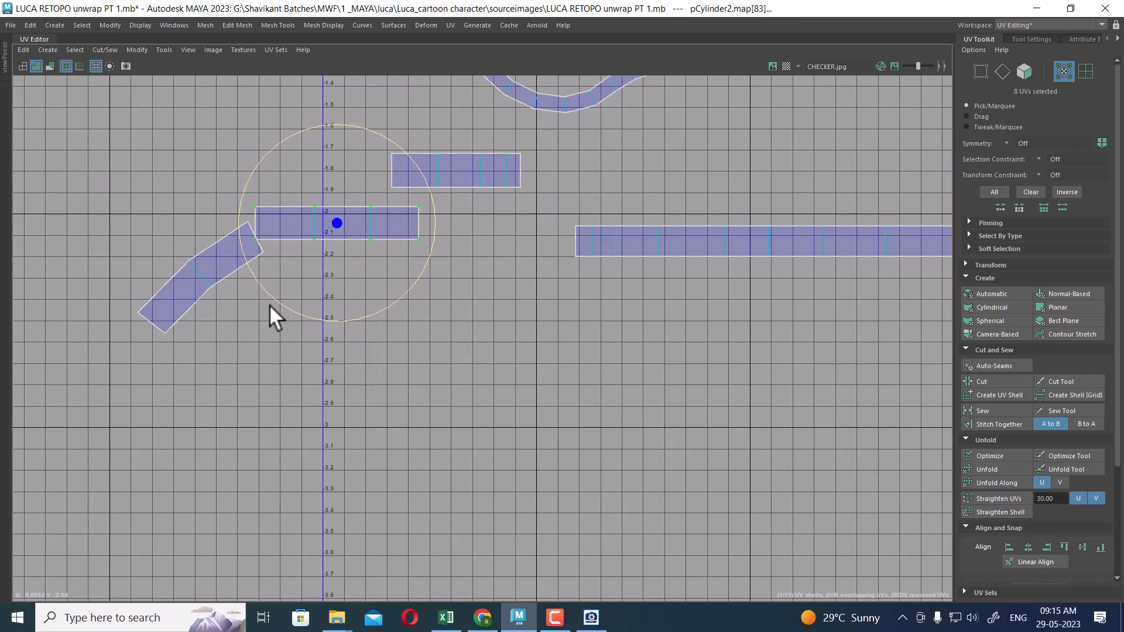
click(206, 291)
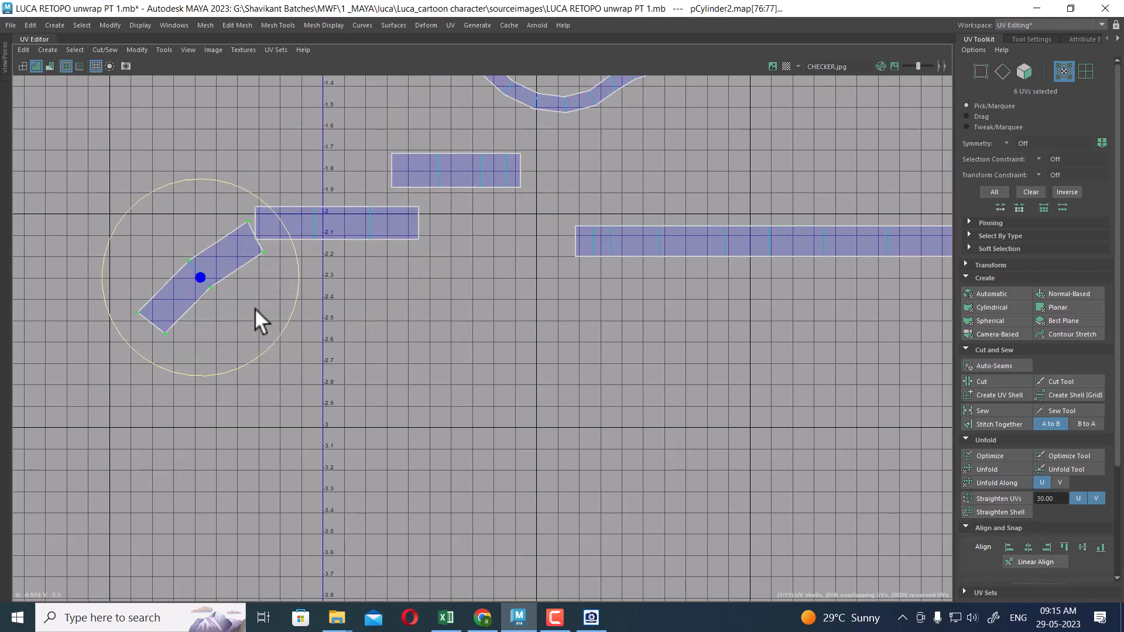
drag(291, 247, 309, 323)
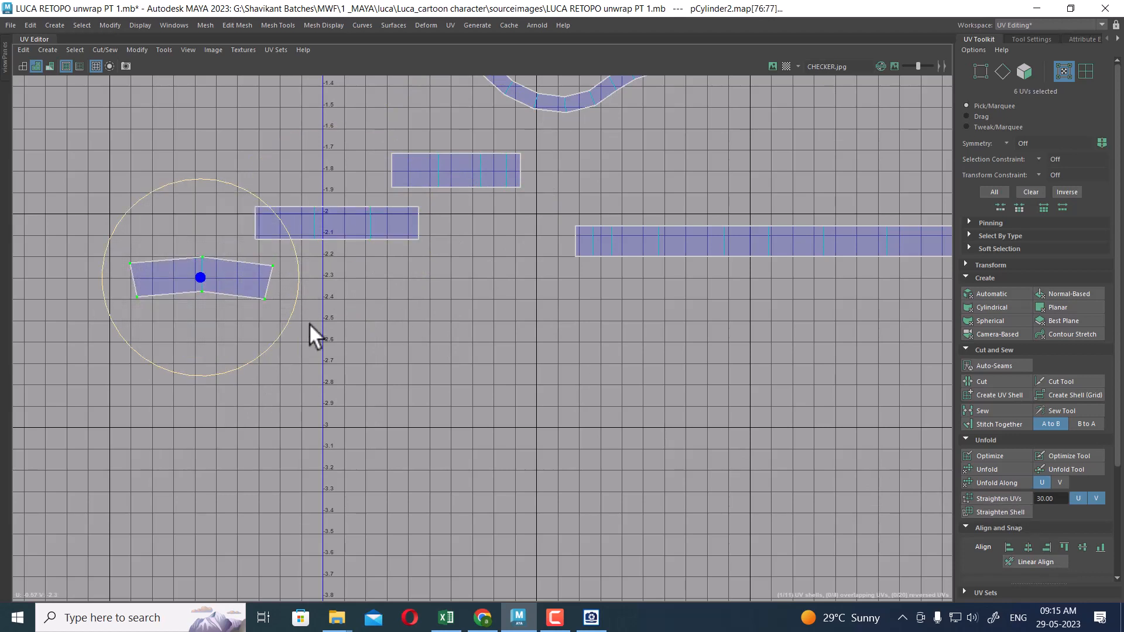
click(988, 493)
Stitch the three straightened arch pieces end to end into one horizontal strip.
scroll(329, 280, up, 2)
right_drag(448, 230, 450, 201)
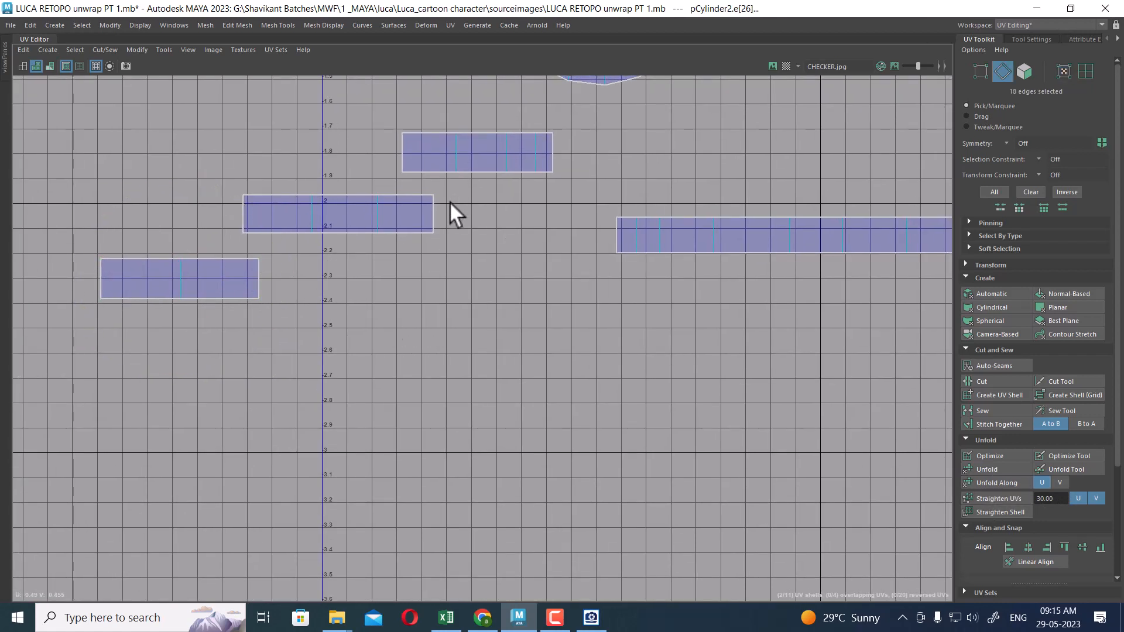
click(431, 229)
key(shift+s)
click(210, 167)
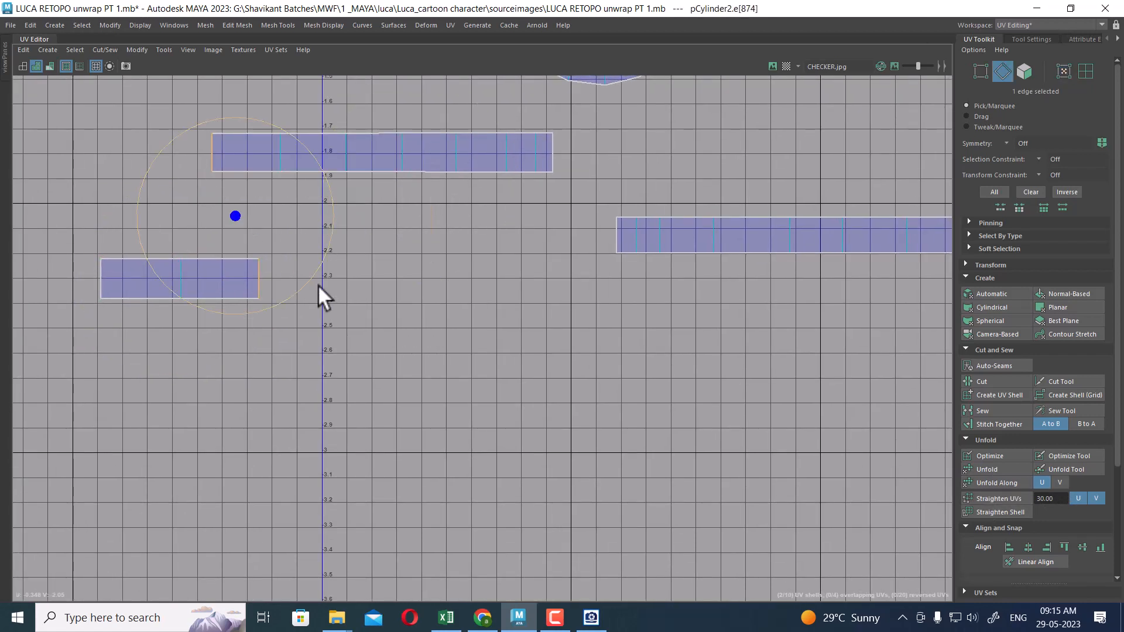
key(shift+s)
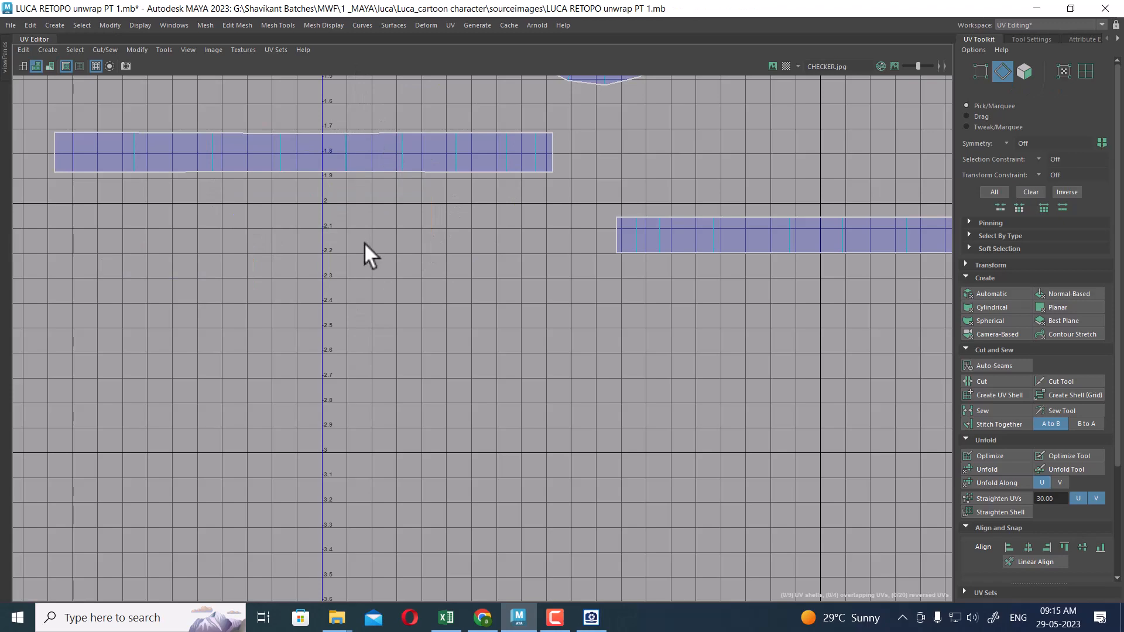
Stitch the new strip's right end edge to the left end of the long straight strip.
scroll(283, 191, down, 3)
click(546, 385)
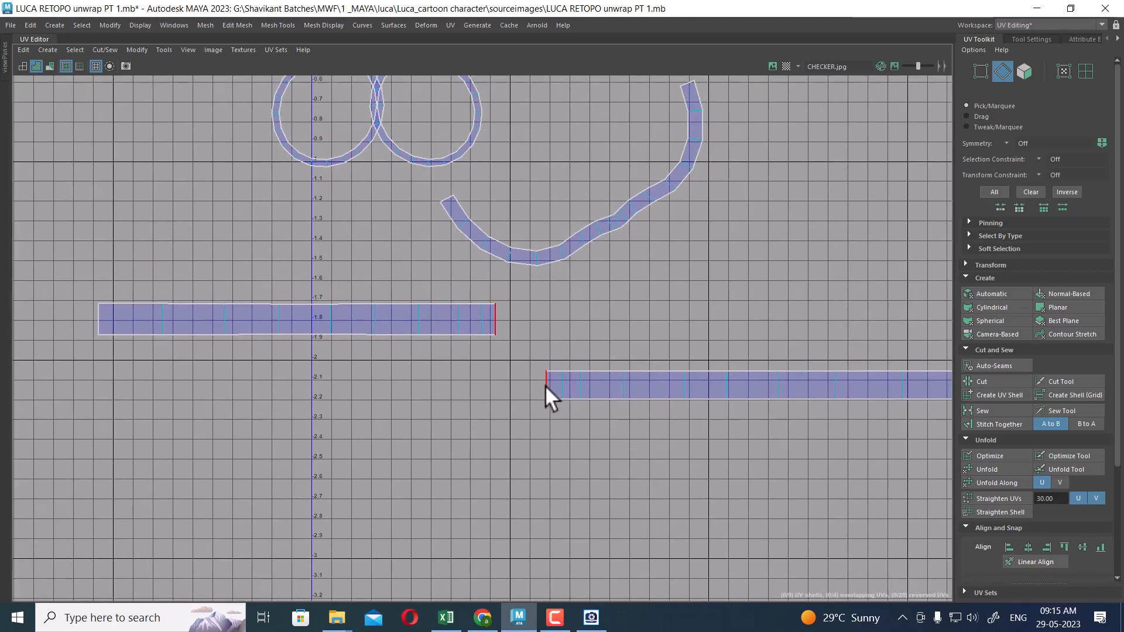
key(shift+s)
scroll(518, 252, down, 4)
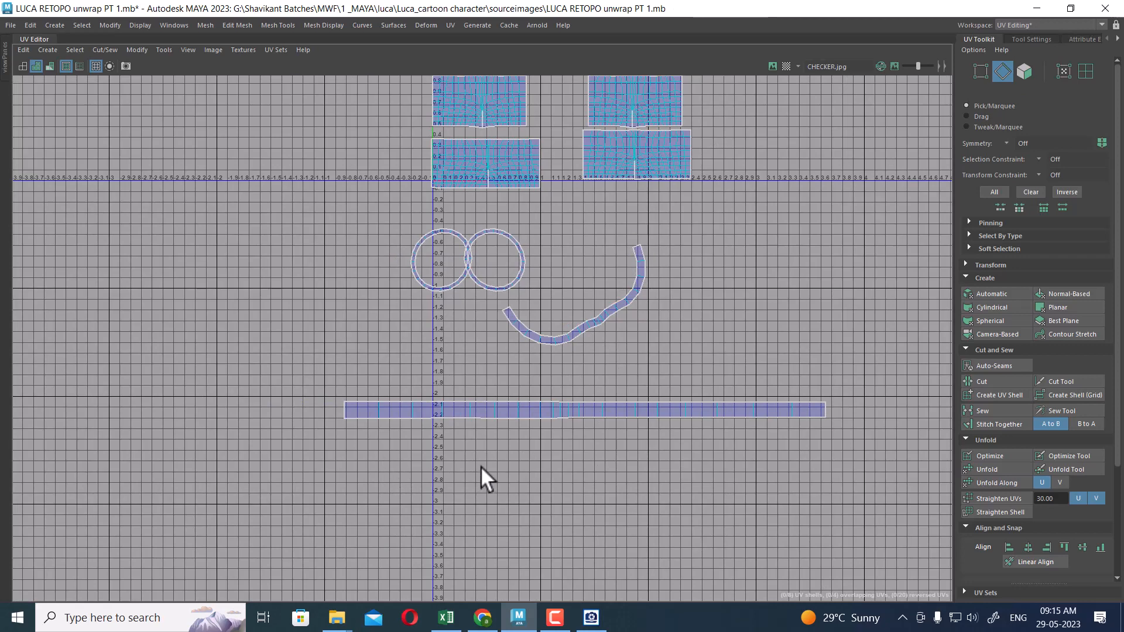
Select all UVs of the joined full-length strip and apply Straighten UVs in U and V with angle 30.
scroll(480, 466, up, 2)
right_drag(524, 445, 752, 423)
drag(861, 380, 694, 480)
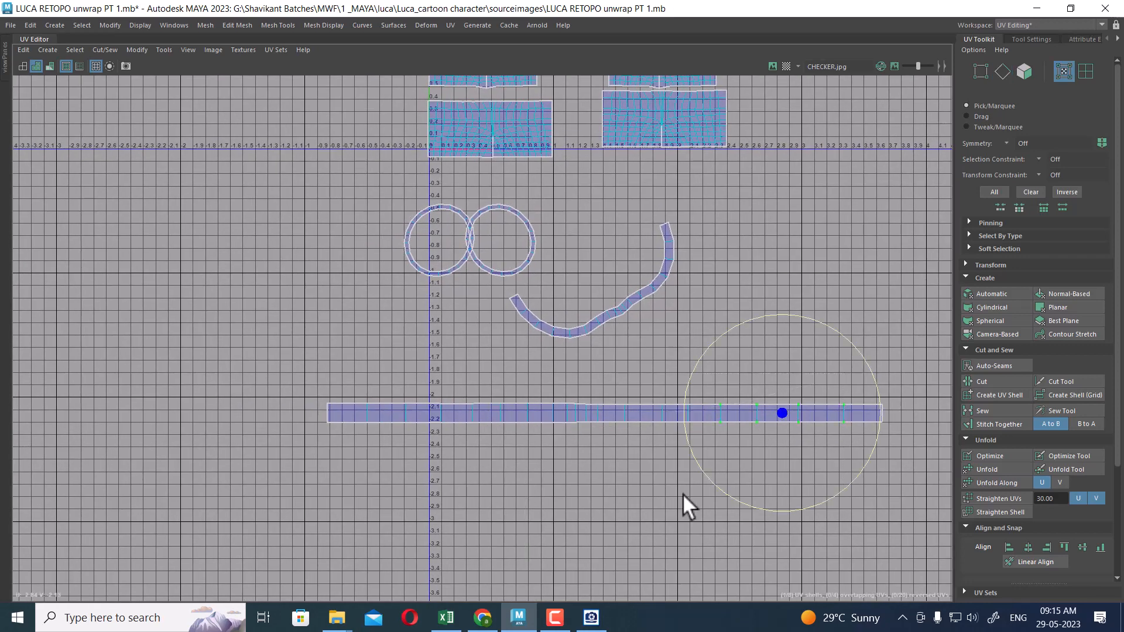
ctrl+right_drag(669, 397, 763, 430)
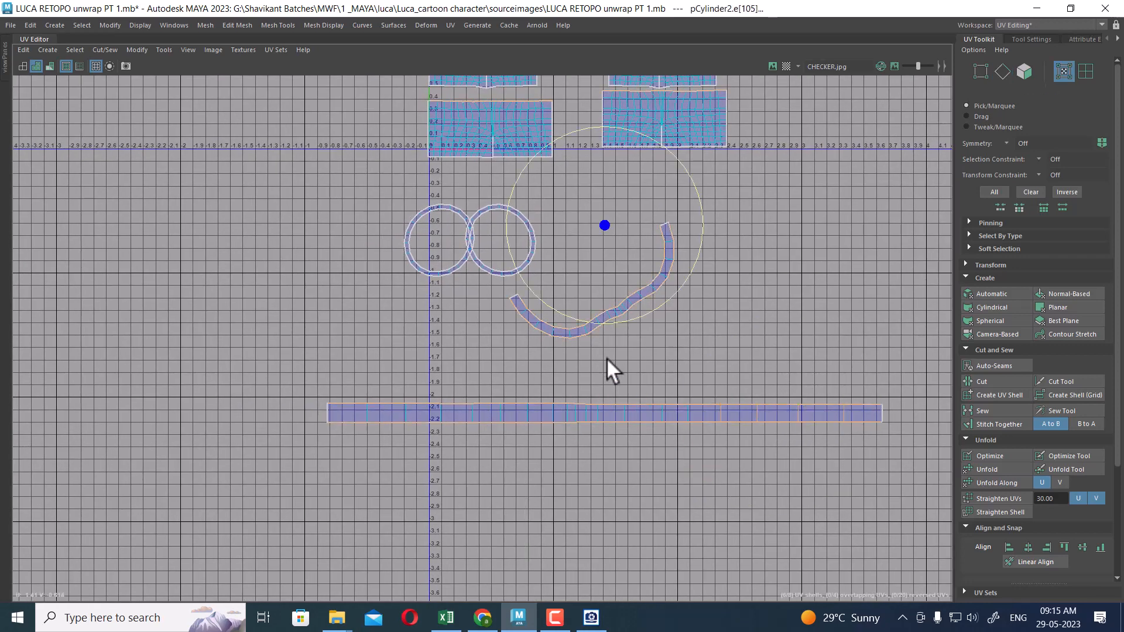
ctrl+right_click(607, 358)
click(707, 377)
click(720, 404)
ctrl+right_drag(588, 406, 648, 424)
click(1006, 497)
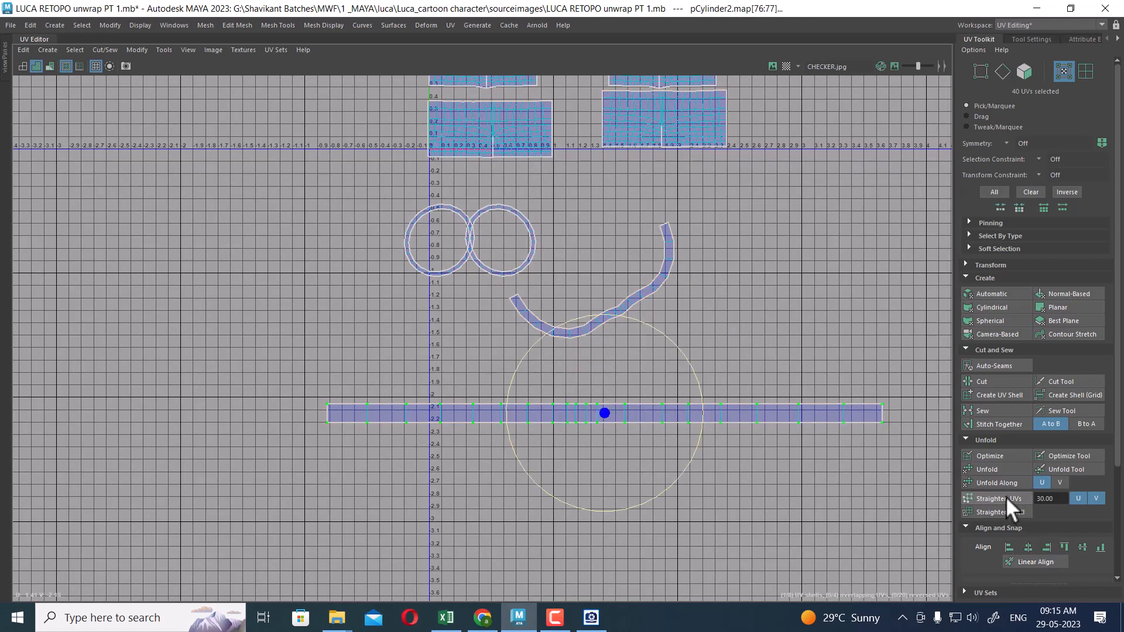
Cut the remaining curved rim shell at three cross edges: below its upper right end, mid-slope, and at its lowest point.
scroll(622, 351, up, 2)
key(w)
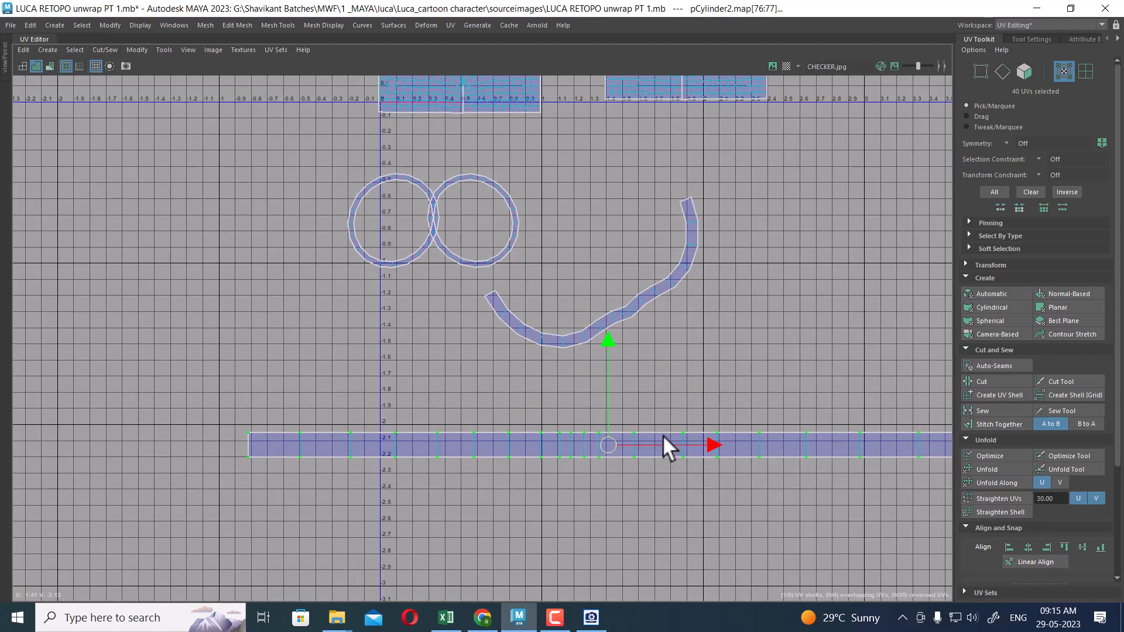
alt+right_drag(663, 436, 831, 579)
alt+middle_drag(726, 256, 737, 362)
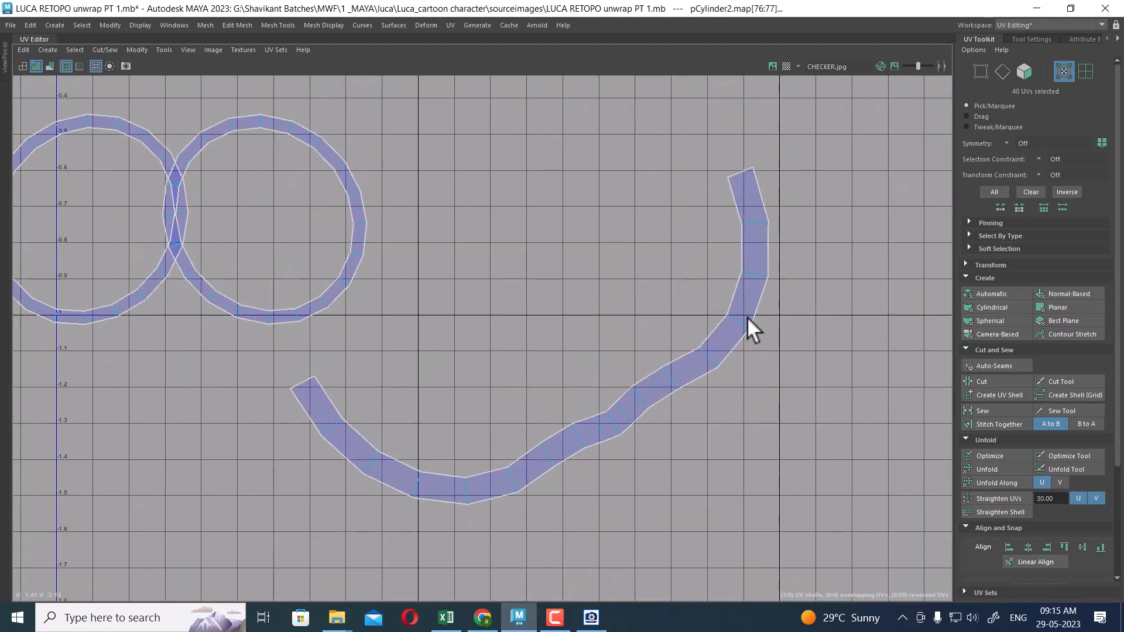
key(F10)
click(739, 317)
shift+right_drag(855, 288, 644, 356)
click(615, 423)
shift+right_drag(742, 347, 641, 392)
click(466, 486)
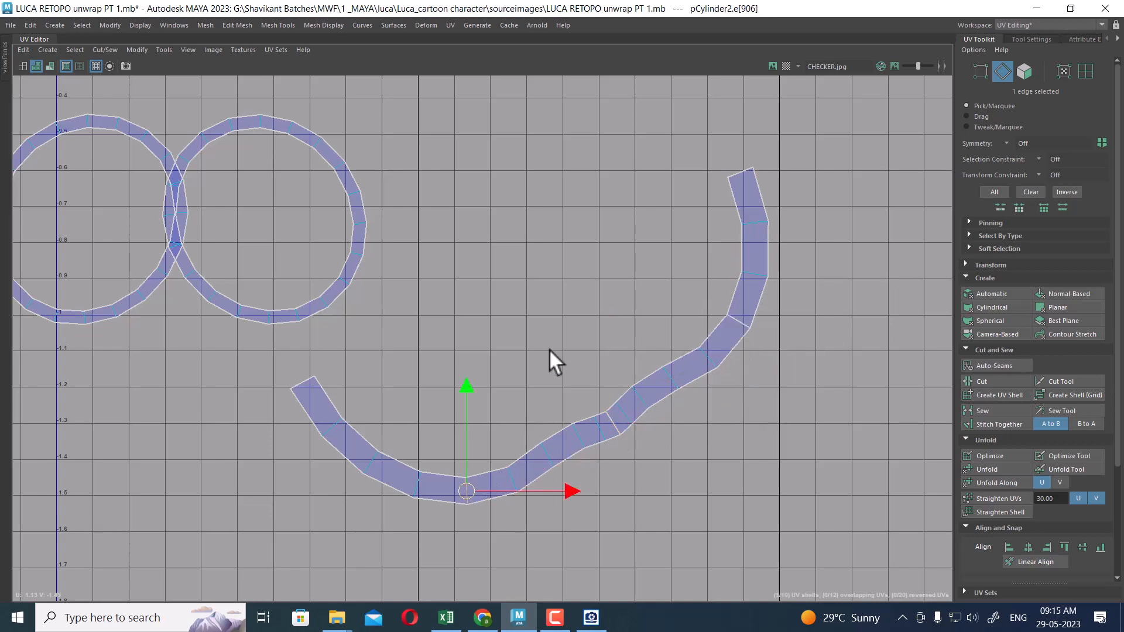
shift+right_drag(549, 349, 376, 496)
Select the upper right end piece of the cut rim, rotate it clockwise to horizontal, and straighten its UVs.
right_drag(742, 229, 858, 297)
click(742, 225)
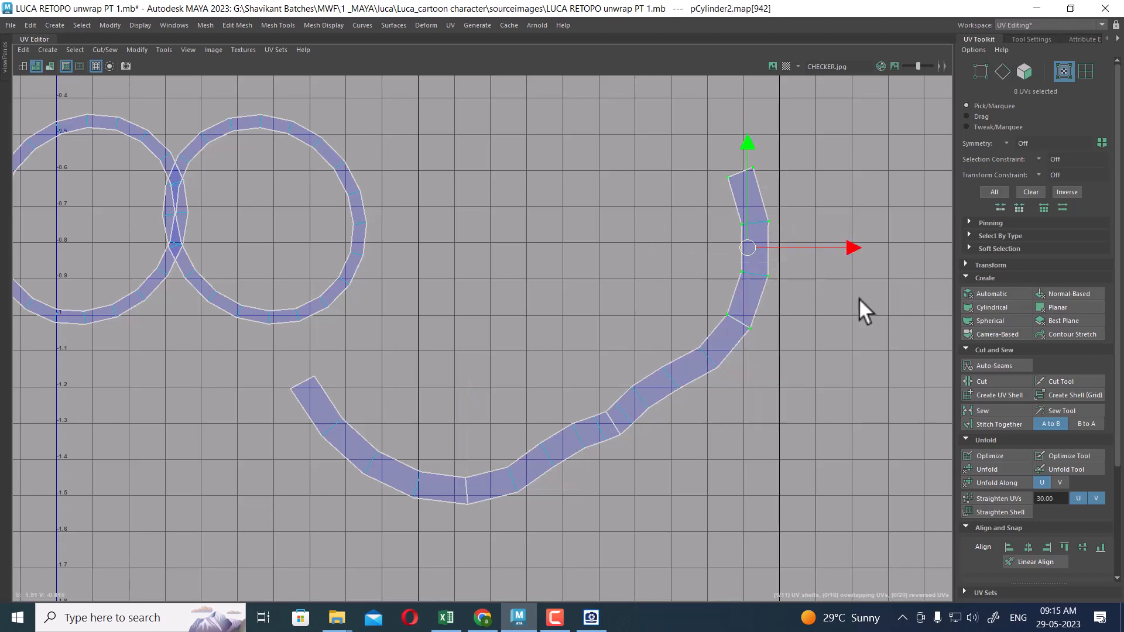
key(e)
drag(817, 180, 875, 410)
click(995, 498)
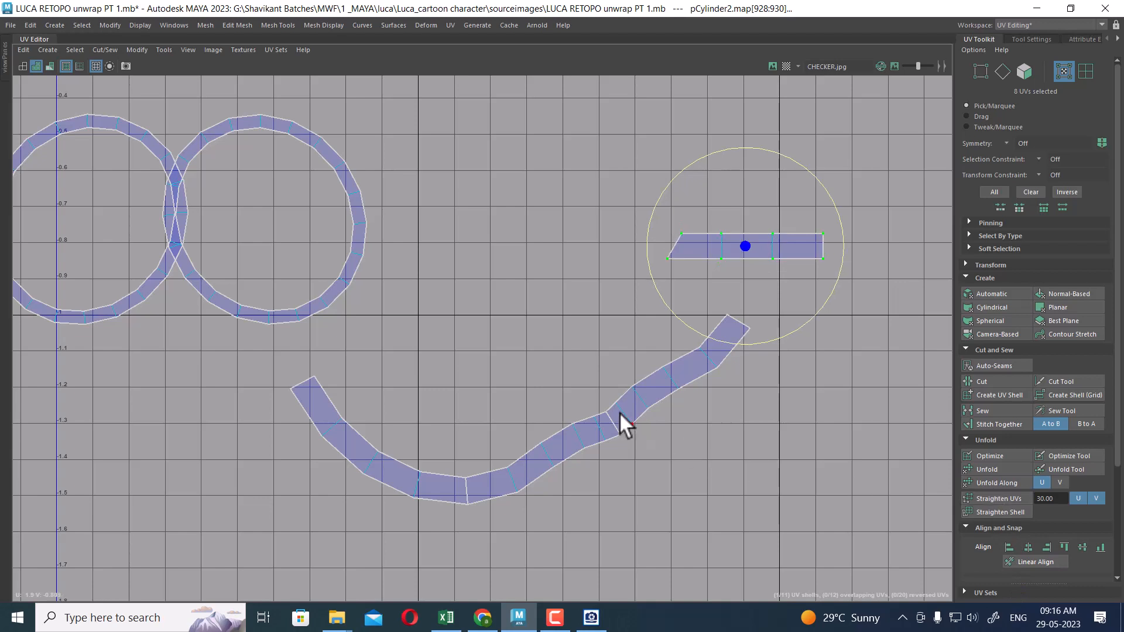
Switch to UV shell selection, rotate the upper slope piece to horizontal, and straighten its UVs.
click(674, 389)
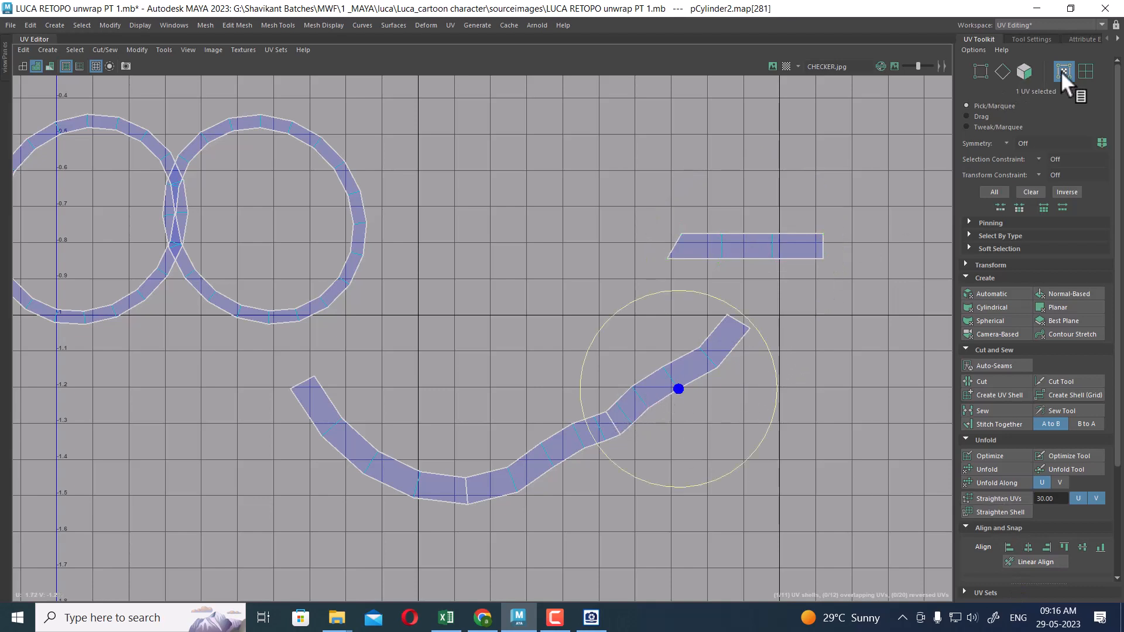
click(1086, 71)
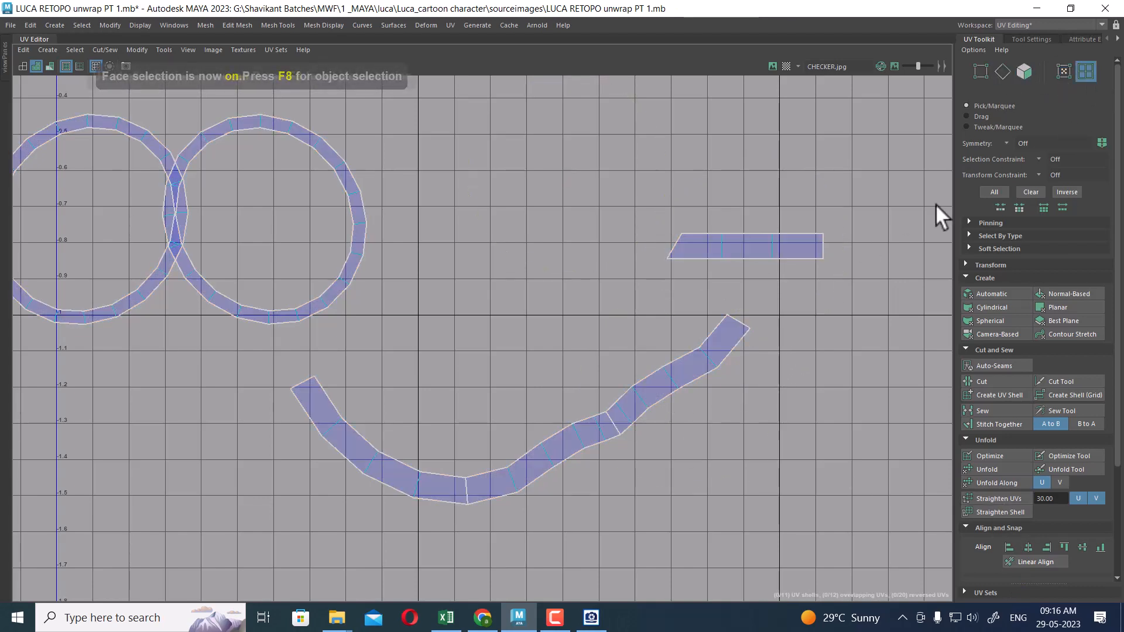
click(683, 379)
drag(763, 333, 783, 411)
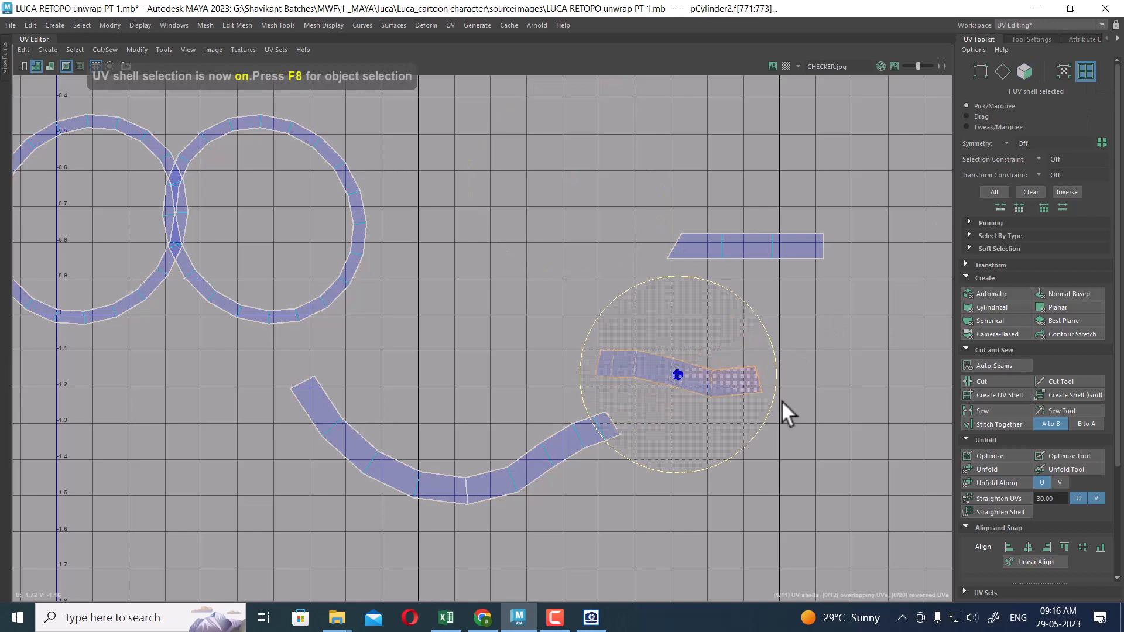
click(987, 496)
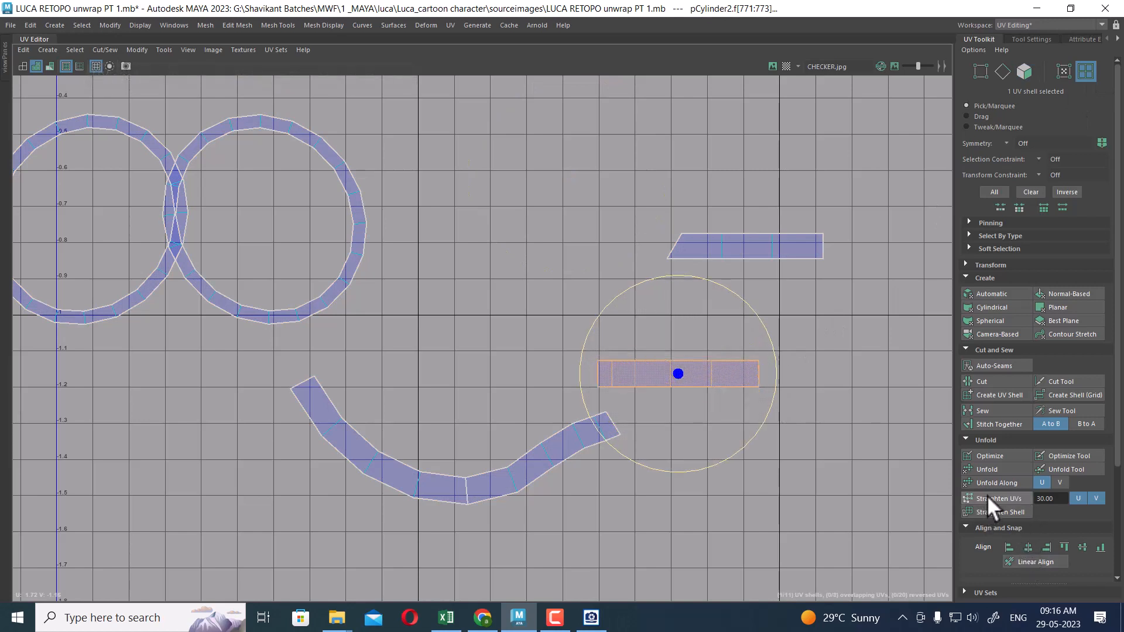
Select the lower slope piece, rotate it clockwise to level it, and straighten its UVs into a rectangle.
click(500, 481)
click(1012, 497)
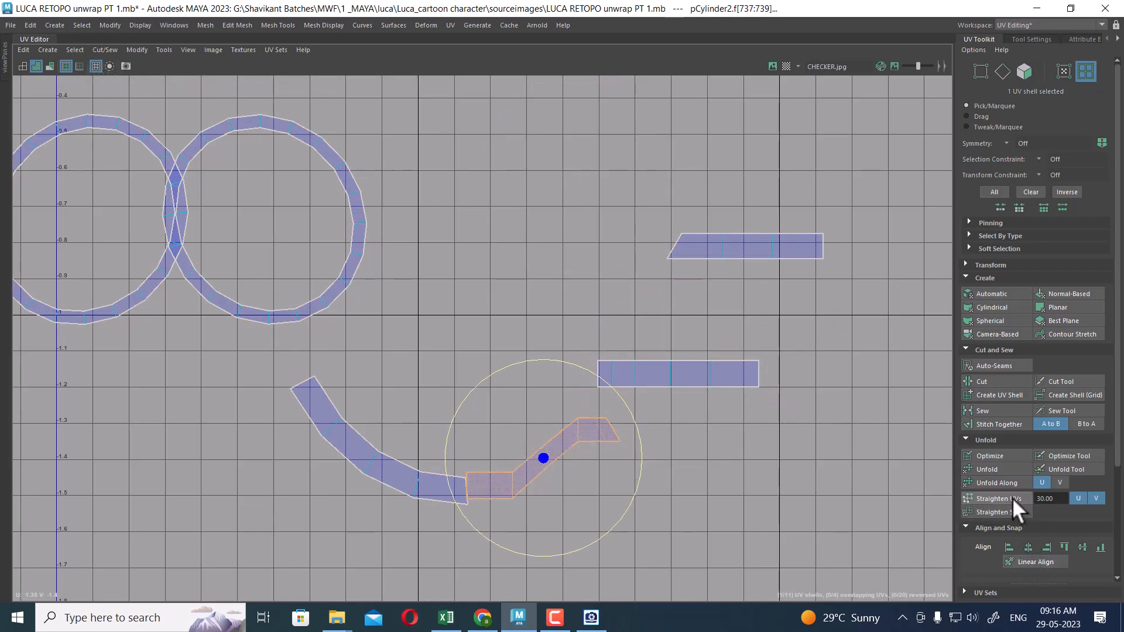
drag(633, 420, 641, 459)
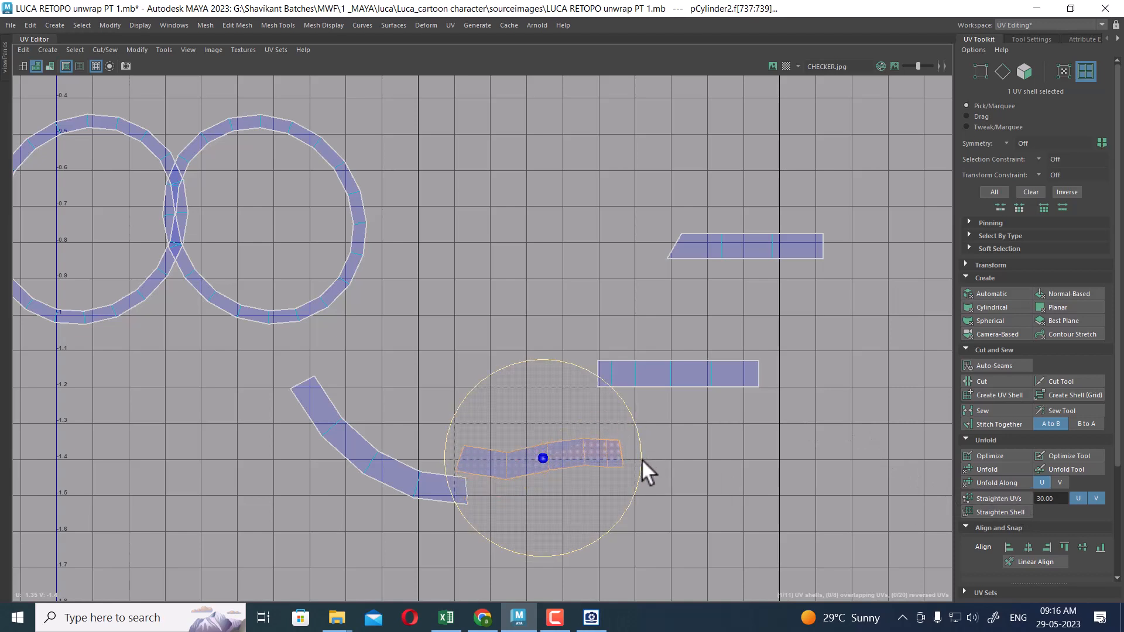
click(986, 496)
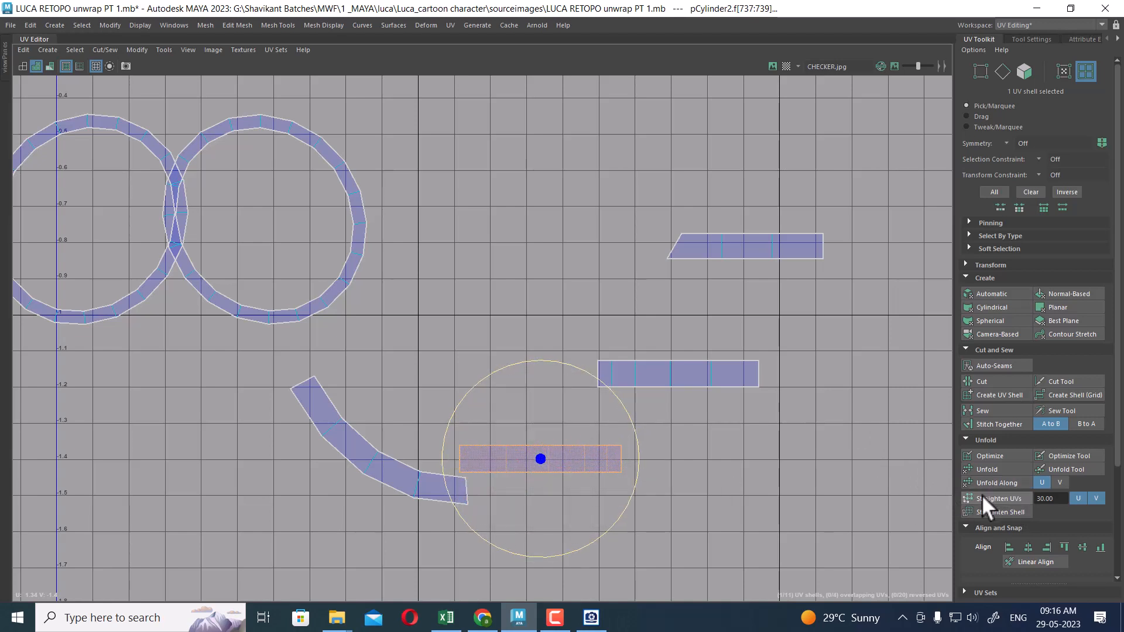
Rotate the left end piece of the rim counterclockwise until level and straighten its UVs.
click(368, 473)
drag(467, 401, 440, 347)
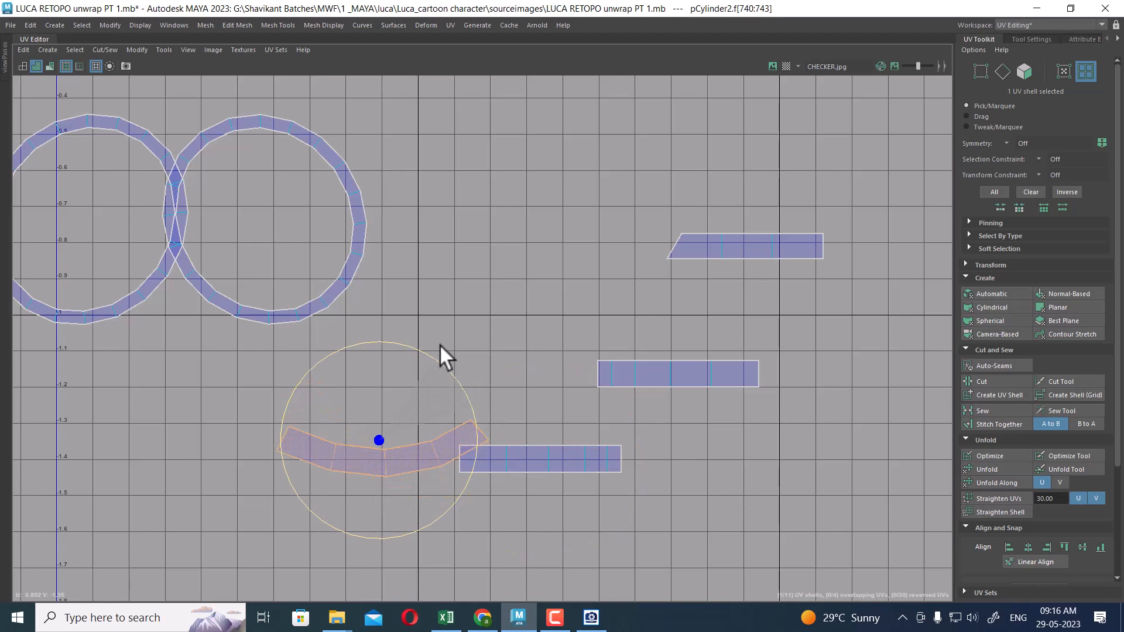
click(1009, 497)
Try to stitch the top strip's slanted end edge to the right end of the strip below it.
right_drag(645, 300, 631, 294)
click(630, 294)
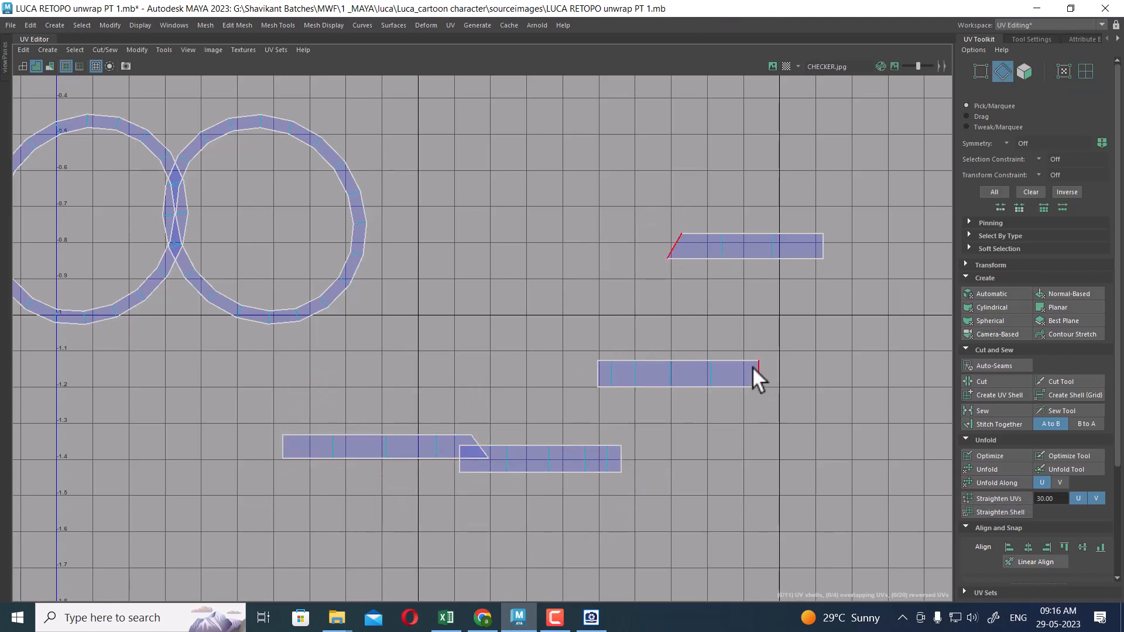
click(742, 388)
shift+right_drag(743, 390, 736, 316)
key(ctrl+z)
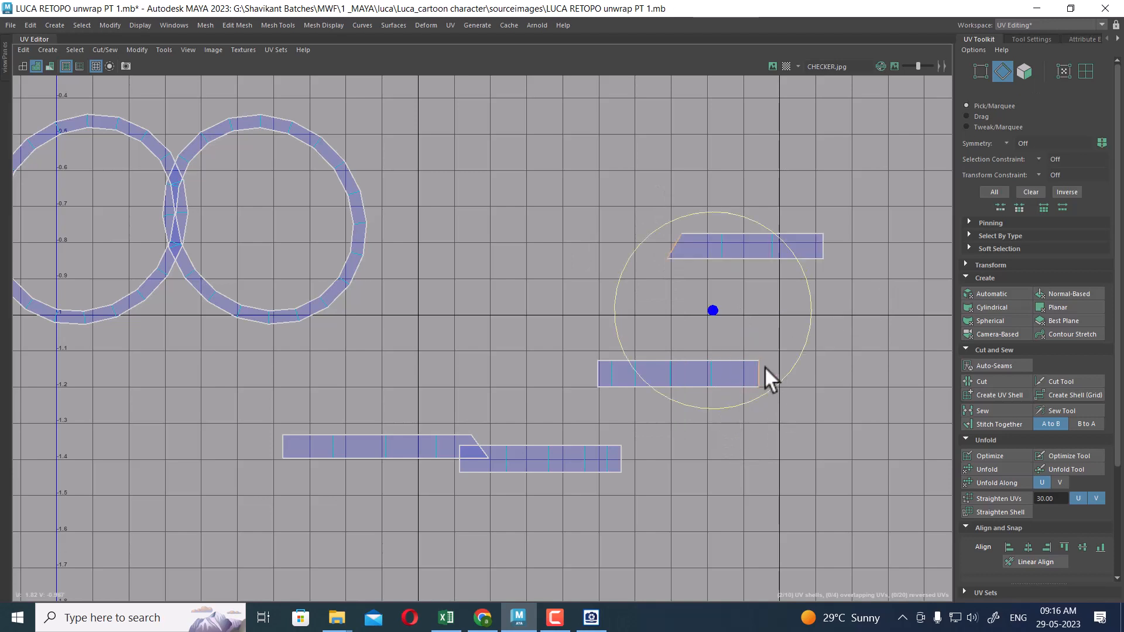
Square the top strip's slanted end by aligning its two end UVs vertically at the rightmost U position.
right_drag(644, 263, 704, 276)
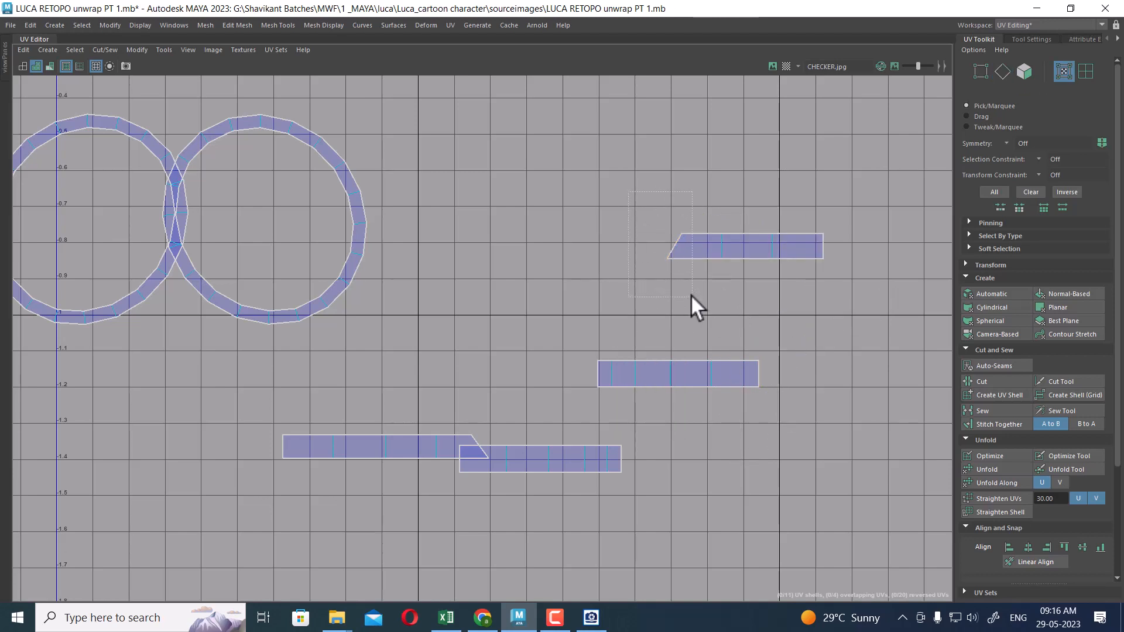
drag(692, 296, 692, 297)
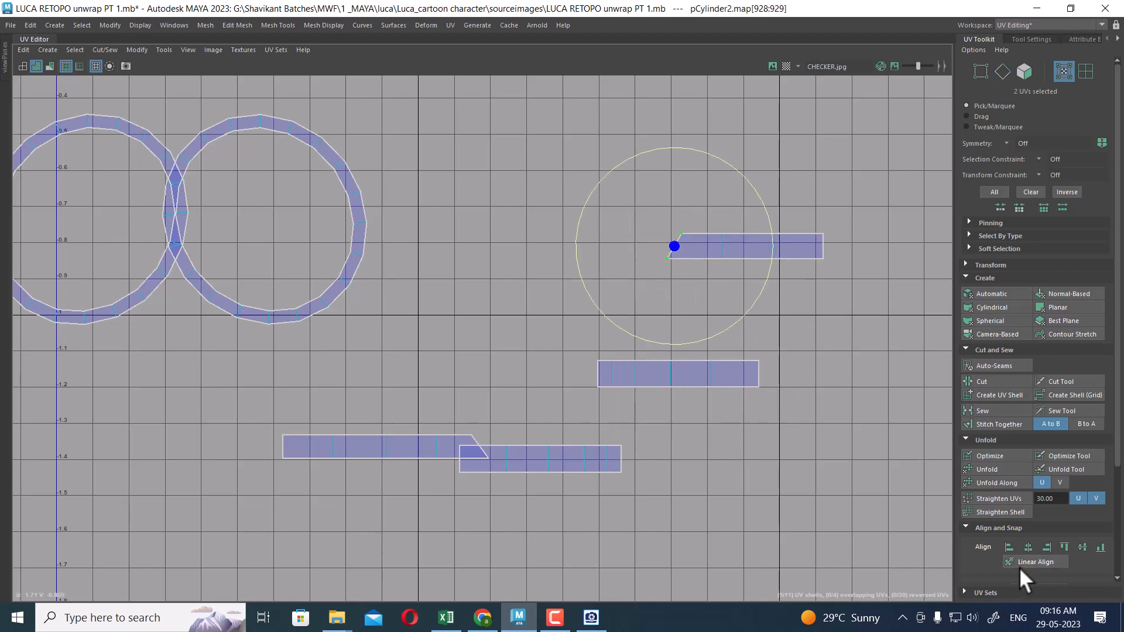
click(1047, 547)
Stitch the squared top strip to the upper slope strip's right end, and the lower slope strip to its left end.
right_drag(815, 404, 812, 369)
click(759, 371)
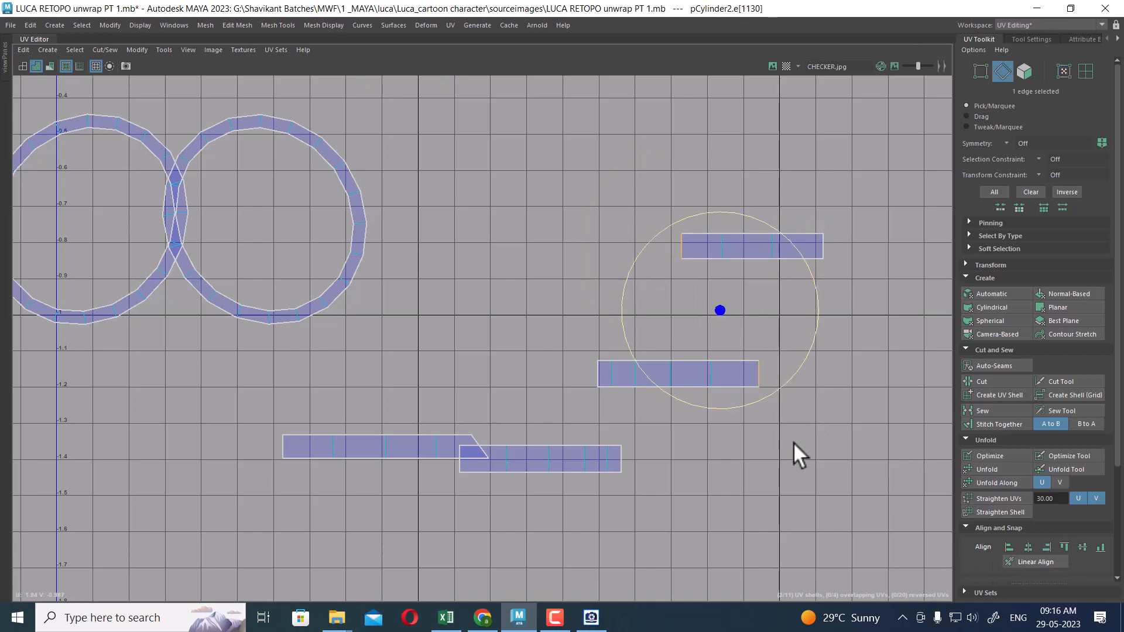
shift+right_drag(793, 441, 743, 353)
click(598, 365)
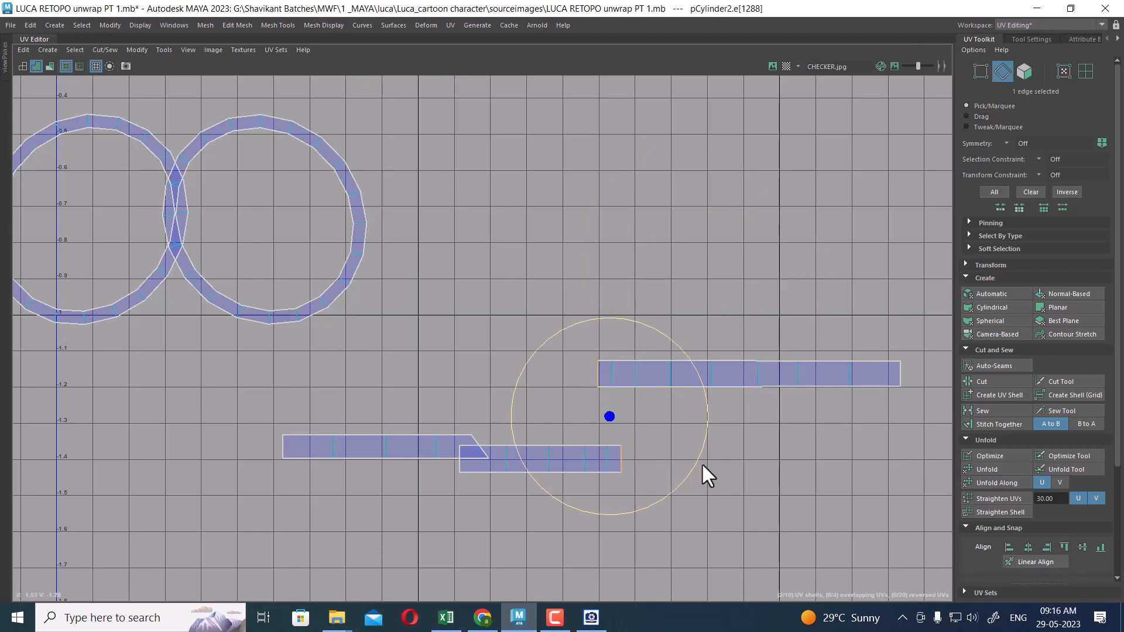
shift+right_drag(701, 463, 651, 387)
Square the lower strip's slanted right end by aligning its two end UVs vertically at the leftmost U position.
click(472, 445)
right_drag(579, 430, 726, 444)
drag(501, 414, 456, 477)
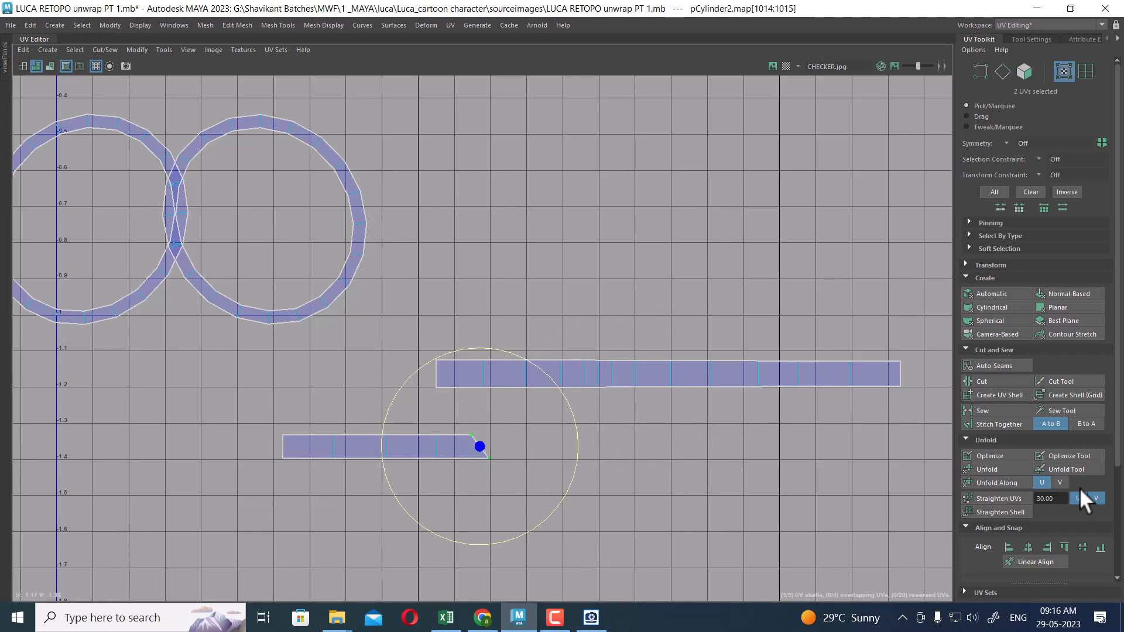
click(1048, 546)
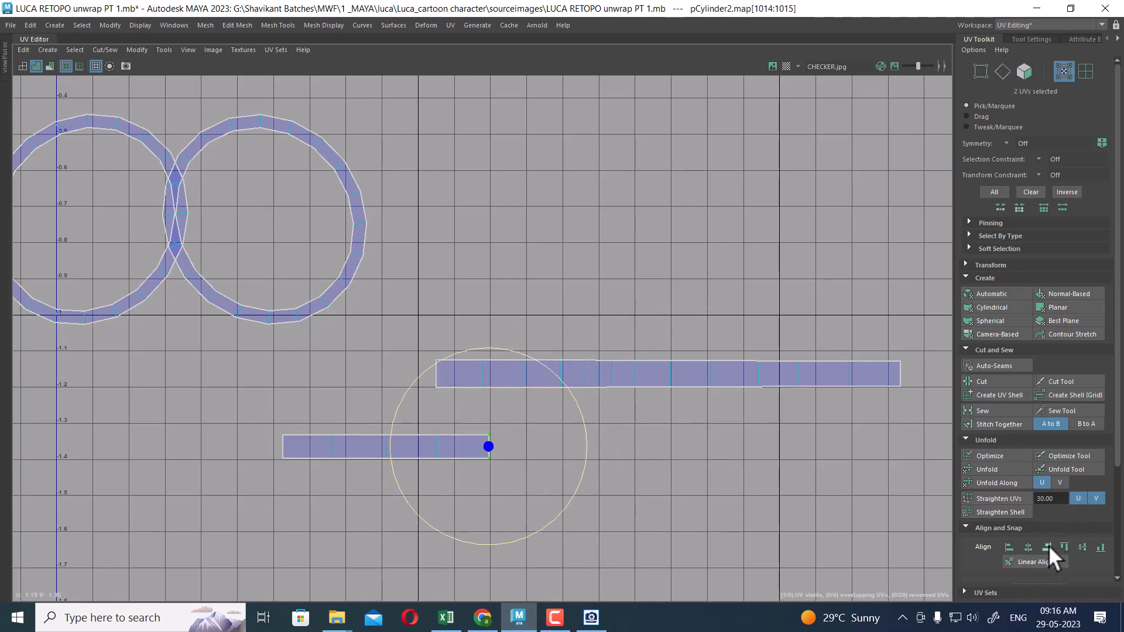
key(ctrl+z)
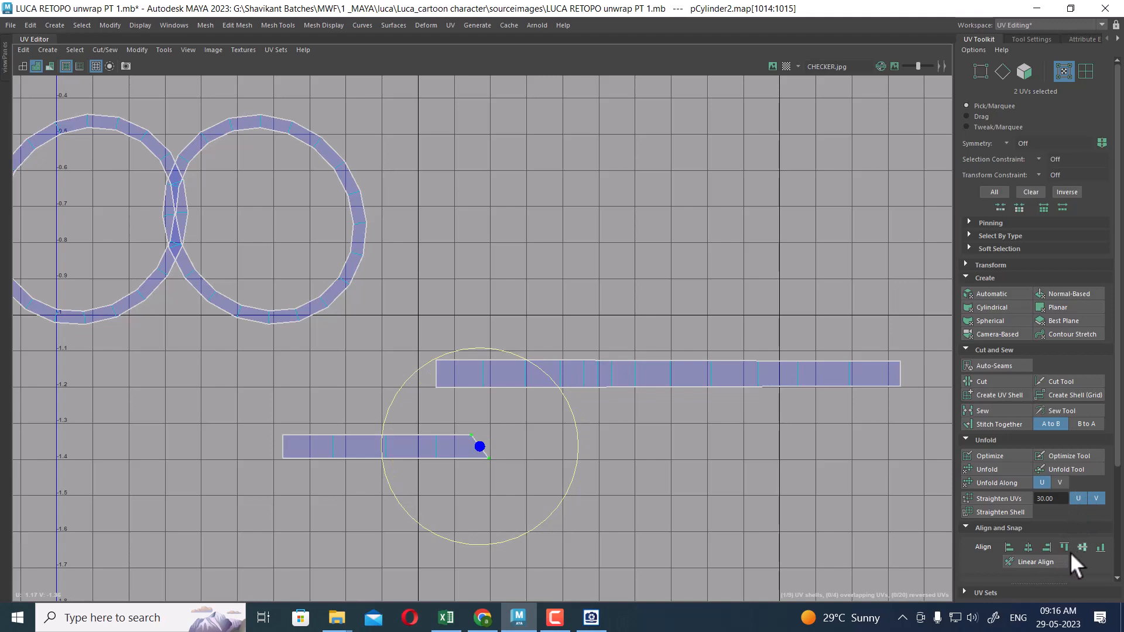
click(1009, 547)
Stitch the squared lower strip to the left end of the long upper strip.
right_drag(688, 429, 686, 368)
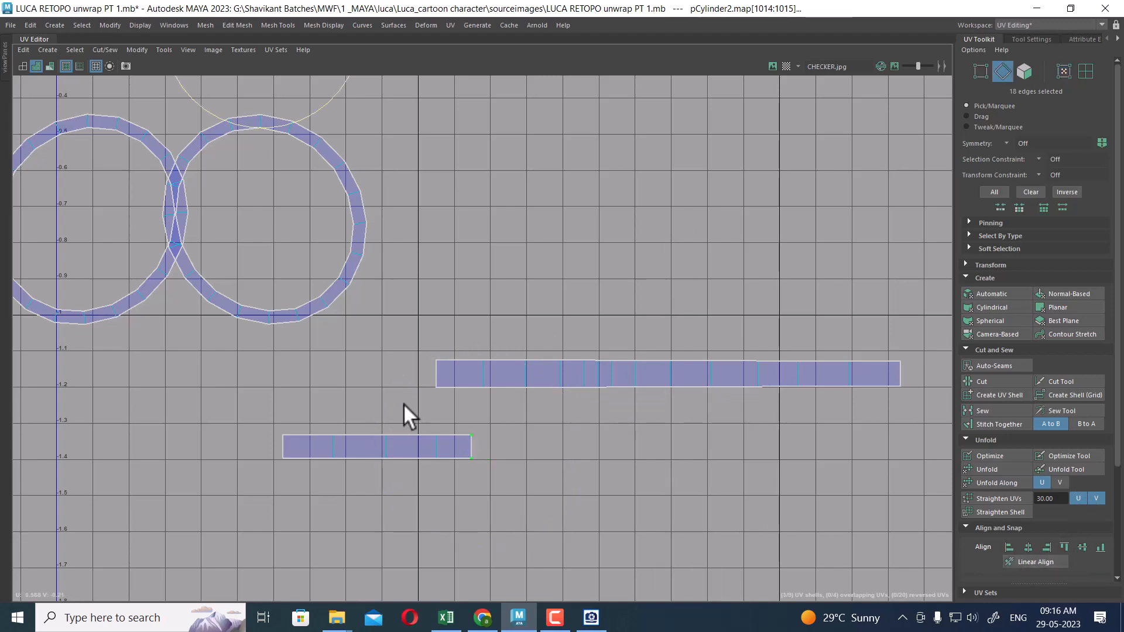
click(435, 373)
key(shift+s)
click(615, 271)
Select the entire rejoined rim strip as a shell and straighten its UVs.
alt+right_drag(658, 414, 626, 427)
alt+middle_drag(626, 426, 596, 351)
alt+right_drag(596, 351, 667, 360)
drag(738, 303, 689, 360)
ctrl+right_drag(674, 394, 712, 411)
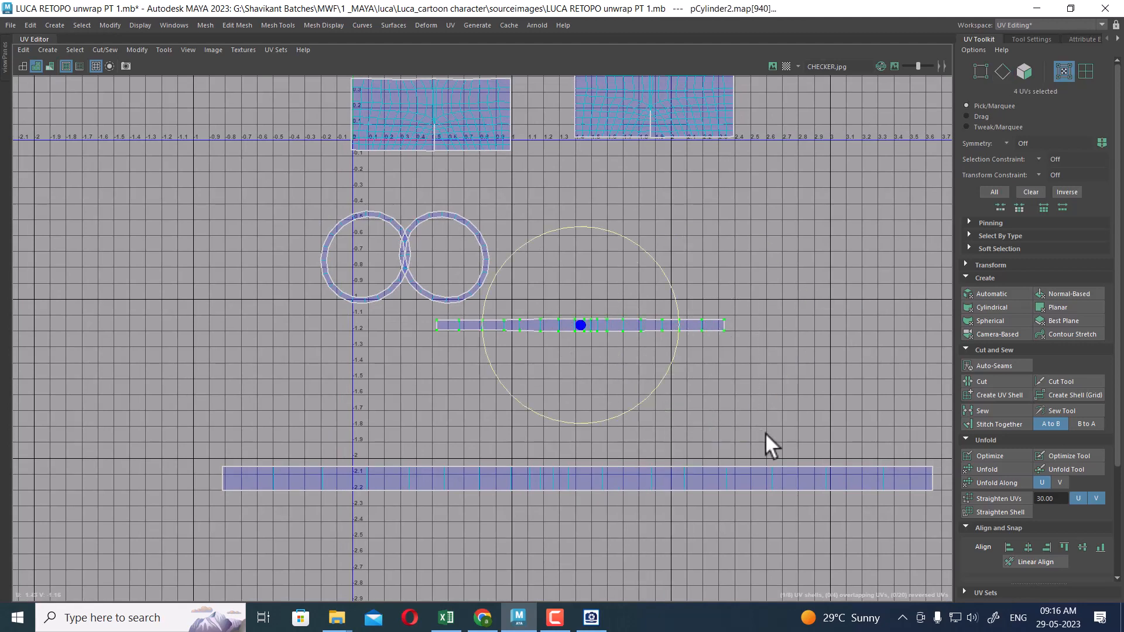
click(999, 497)
scroll(567, 381, up, 1)
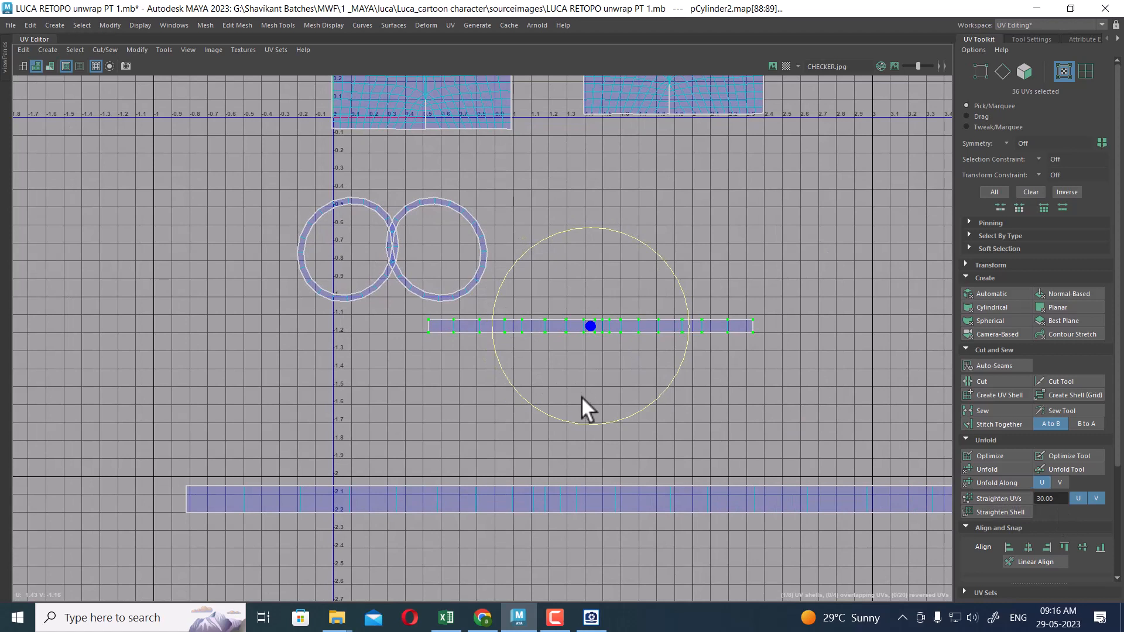
Scale the large straight strip down uniformly to match the shorter strip's length and place it directly beneath that strip.
key(w)
double_click(588, 501)
key(r)
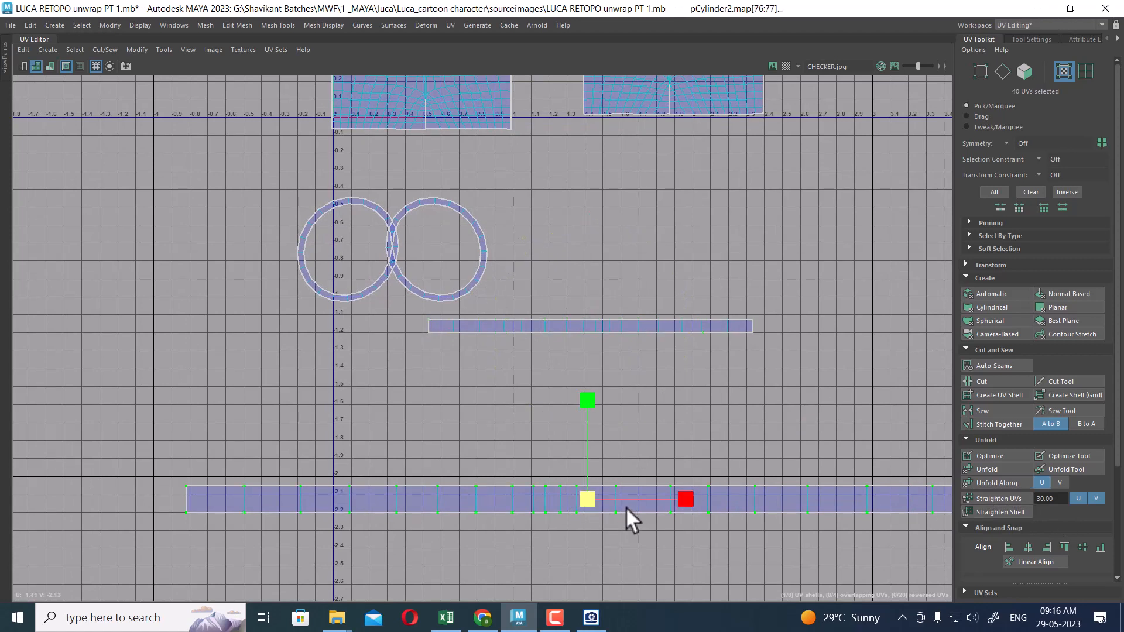
drag(588, 497, 585, 342)
key(w)
scroll(608, 328, up, 5)
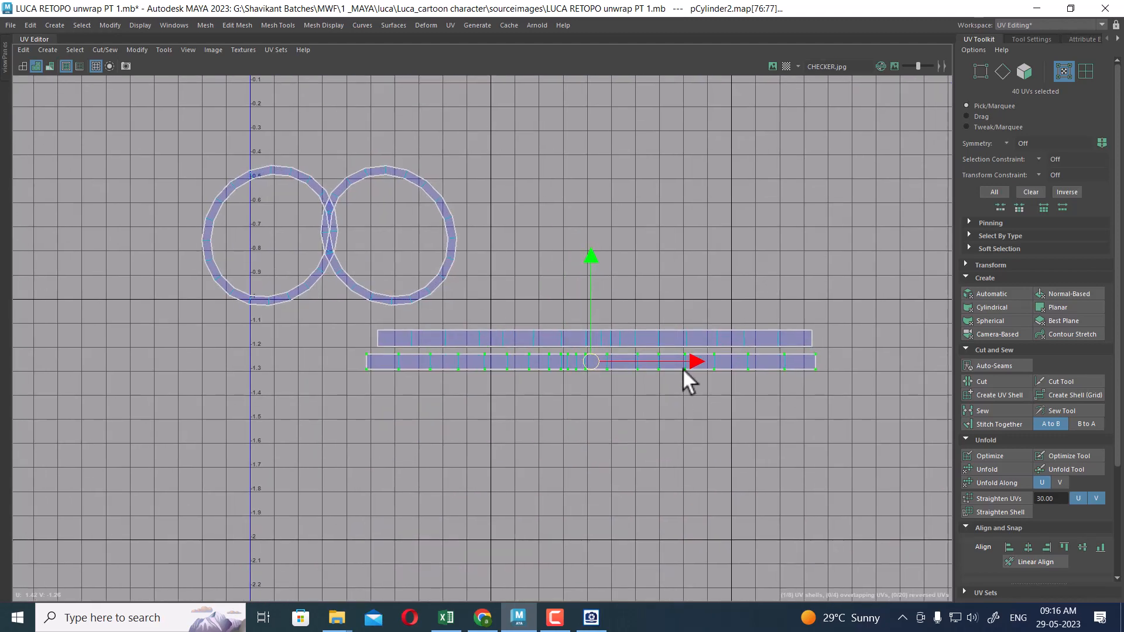
key(r)
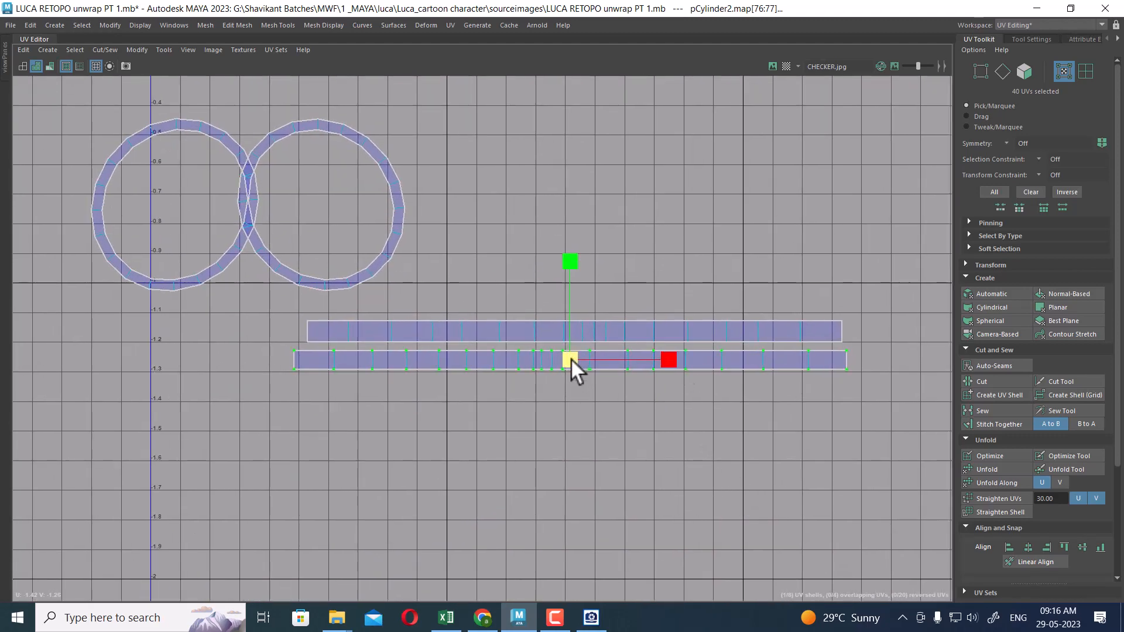
drag(571, 359, 574, 334)
double_click(631, 328)
key(w)
Select both straight strips, move them into the gap between the two left shorts shells, and scale them down to fit.
scroll(669, 474, down, 2)
drag(830, 303, 691, 445)
ctrl+right_drag(662, 470, 768, 420)
scroll(767, 421, down, 2)
alt+middle_drag(603, 300, 609, 440)
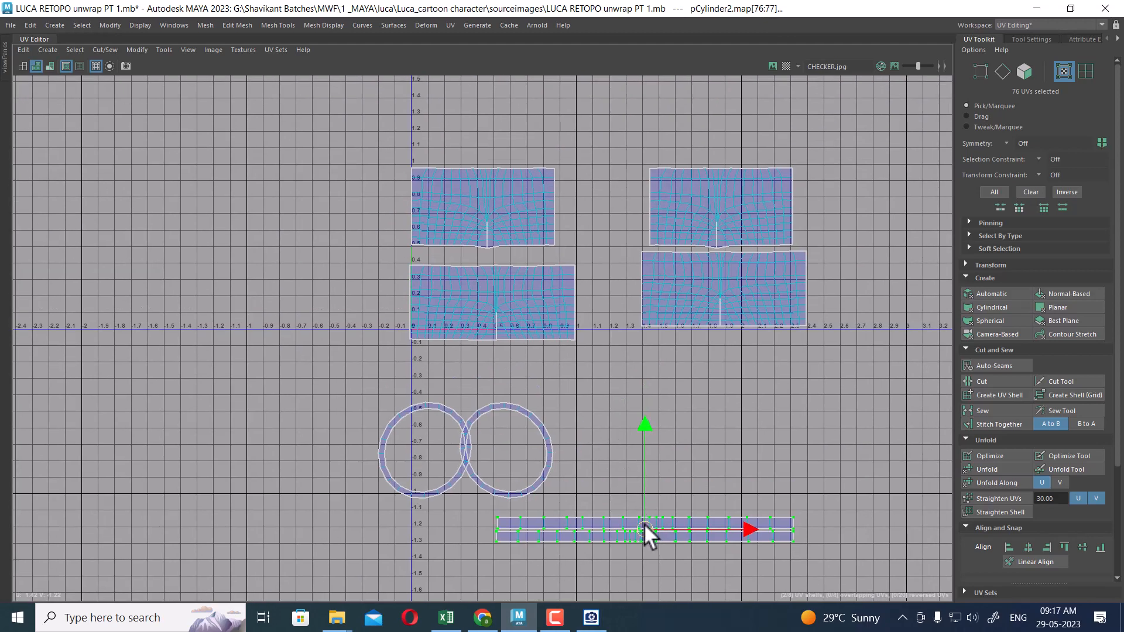
drag(644, 524, 530, 264)
scroll(539, 238, up, 3)
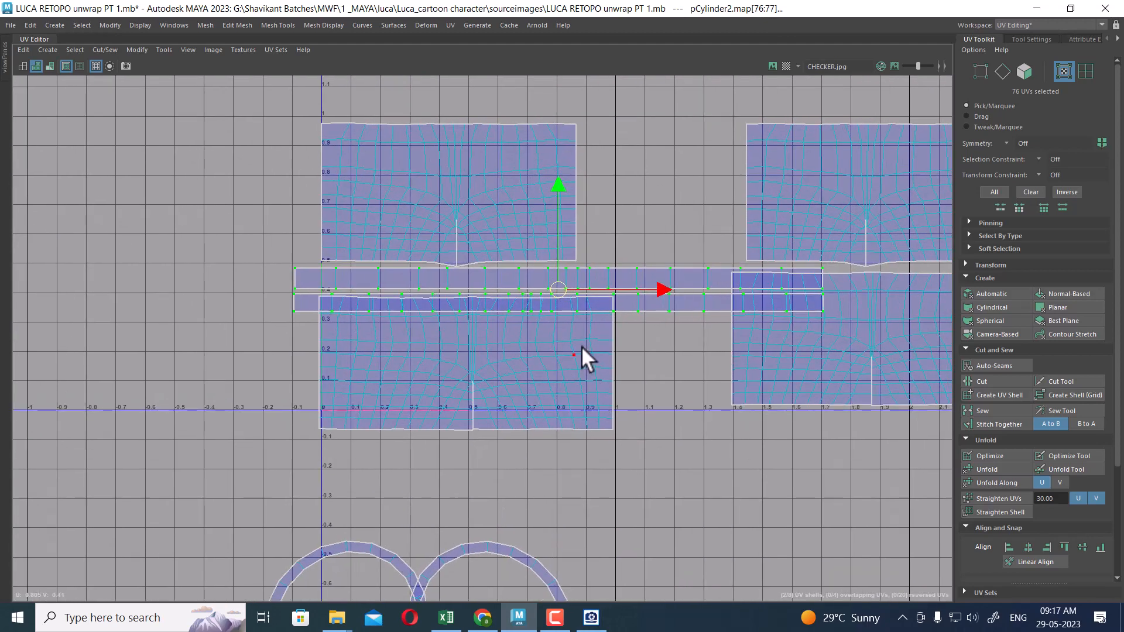
drag(559, 309, 486, 279)
key(w)
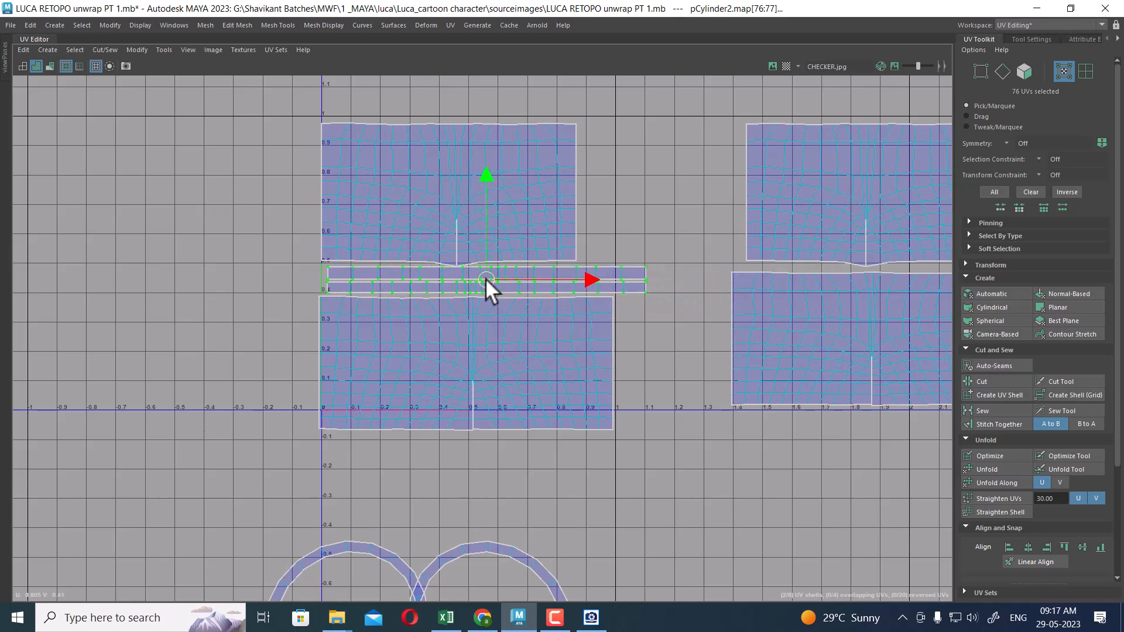
scroll(752, 412, down, 4)
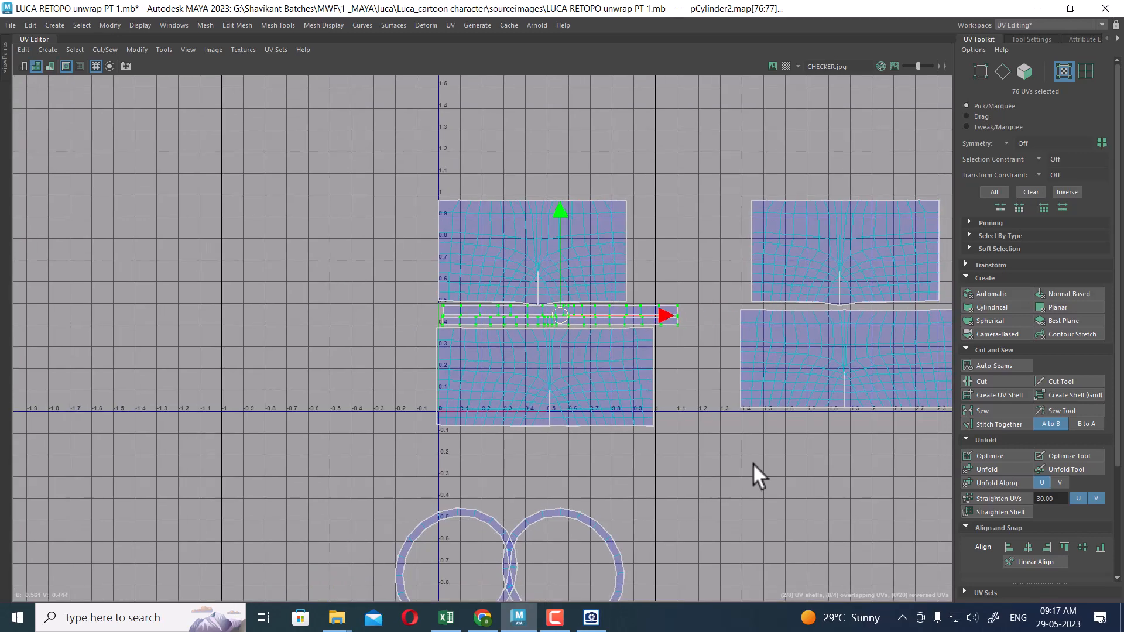
alt+drag(698, 446, 707, 301)
scroll(704, 377, up, 2)
click(761, 518)
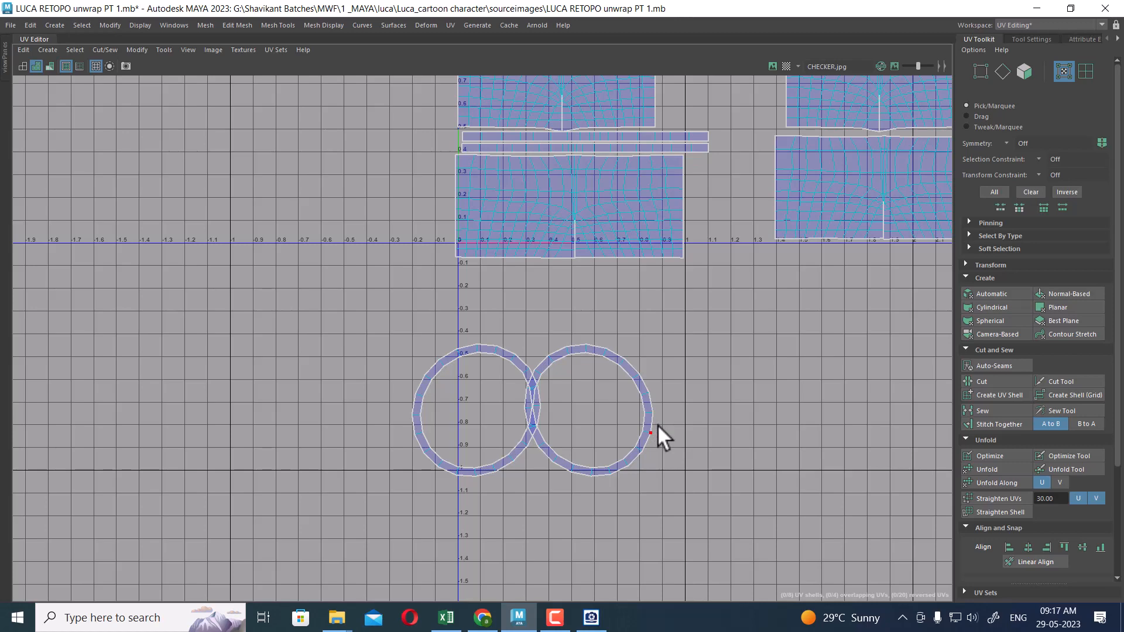
Show the 3D view beside the UVs and cut the first leg opening's rim ring at two opposite cross edges.
key(ctrl+space)
alt+drag(410, 468, 289, 390)
scroll(289, 390, up, 4)
alt+middle_drag(316, 404, 440, 353)
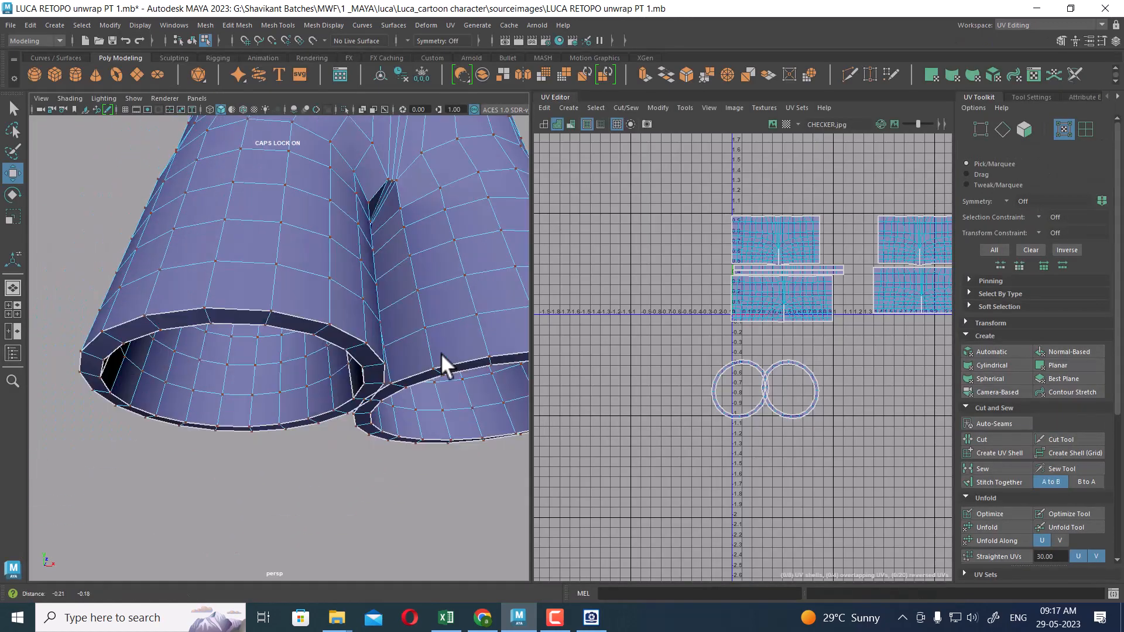
scroll(440, 353, down, 3)
scroll(790, 464, up, 3)
scroll(795, 477, up, 2)
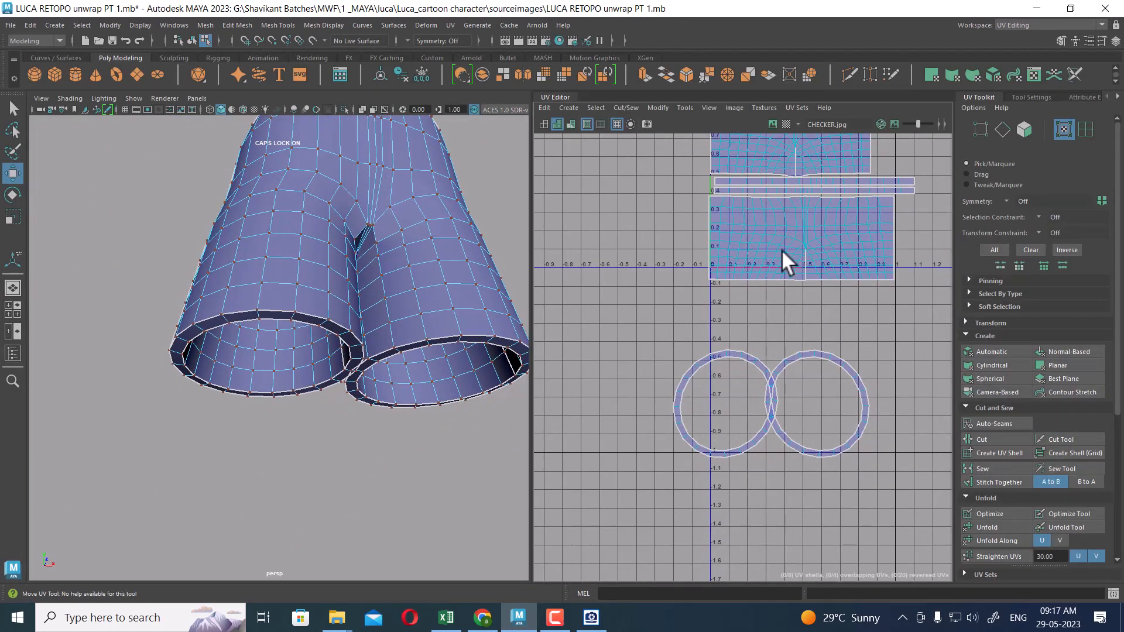
alt+drag(208, 314, 318, 315)
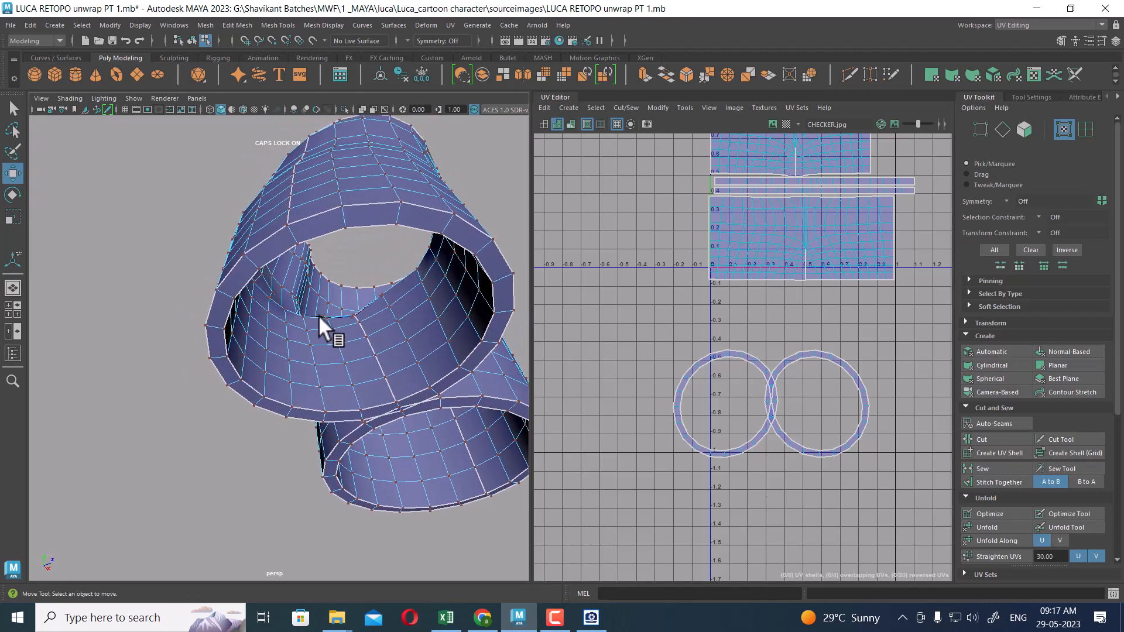
right_drag(292, 226, 299, 144)
click(294, 234)
alt+drag(349, 301, 476, 377)
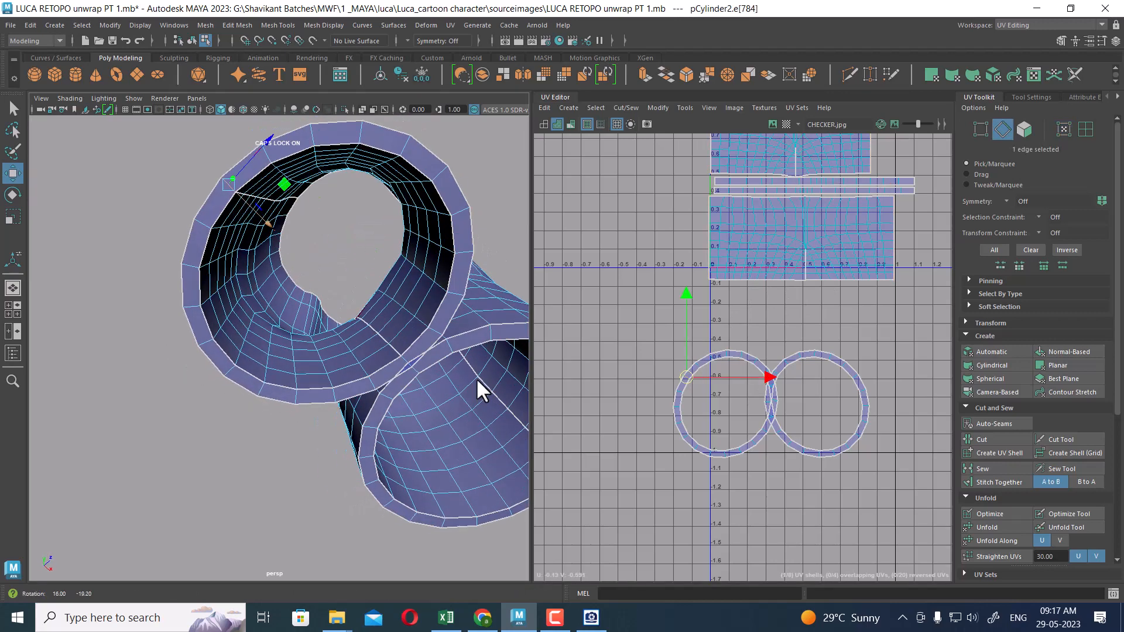
alt+middle_drag(476, 378, 455, 379)
scroll(454, 379, up, 3)
shift+click(486, 325)
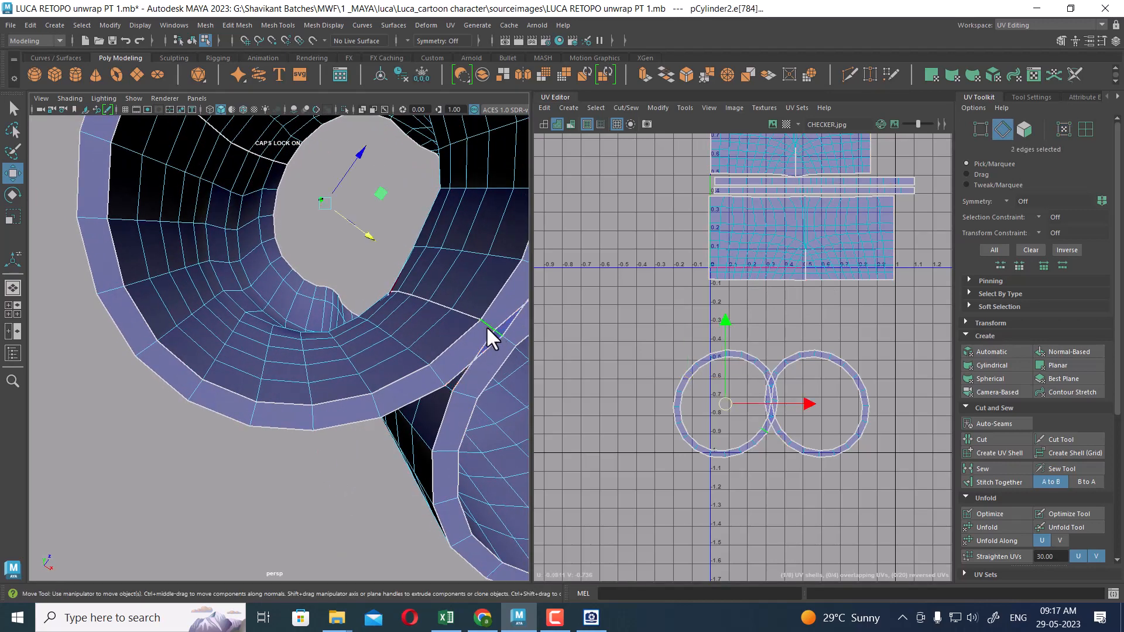
scroll(753, 396, up, 1)
scroll(752, 396, up, 1)
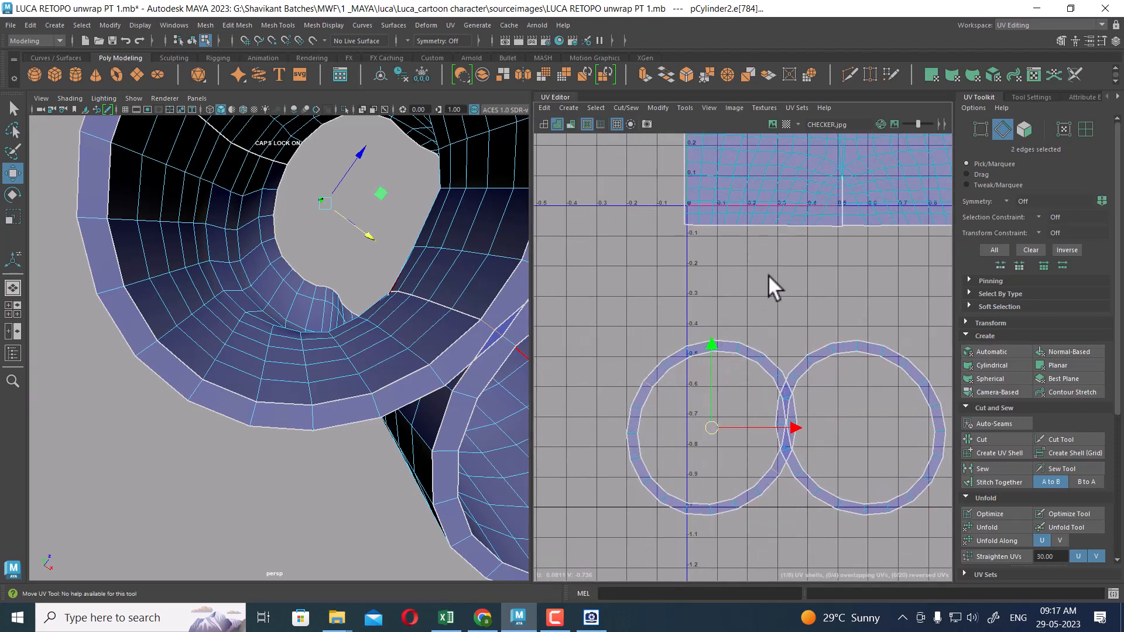
shift+right_drag(768, 276, 665, 342)
scroll(722, 440, down, 2)
alt+middle_drag(753, 455, 733, 389)
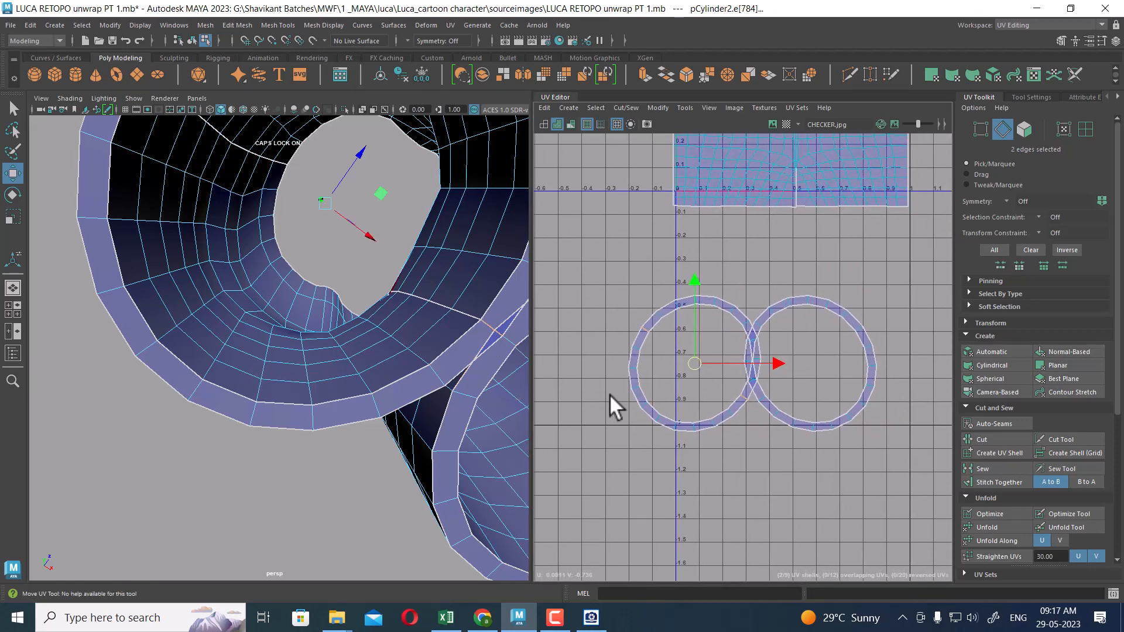
Cut the other leg opening's rim ring at its inner cross edge and the opposite outer cross edge.
alt+middle_drag(507, 383, 385, 356)
click(264, 289)
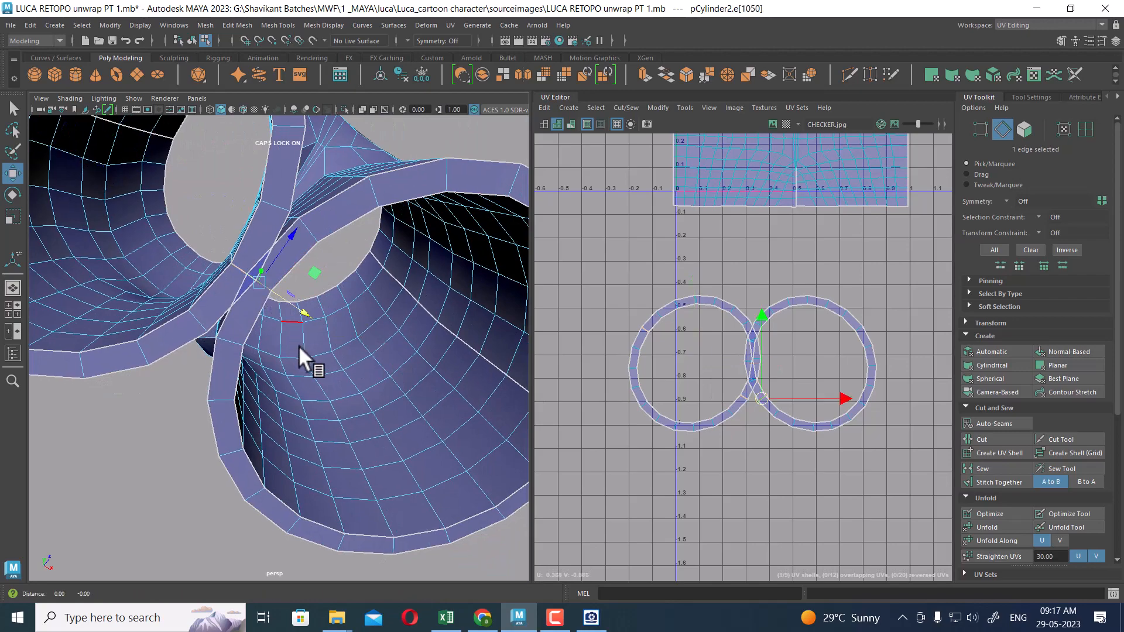
alt+drag(298, 345, 245, 433)
shift+click(251, 237)
shift+right_drag(906, 366, 863, 383)
scroll(758, 449, up, 4)
Select the upper half of the left rim ring as a shell and move it up, away from the lower half.
click(661, 272)
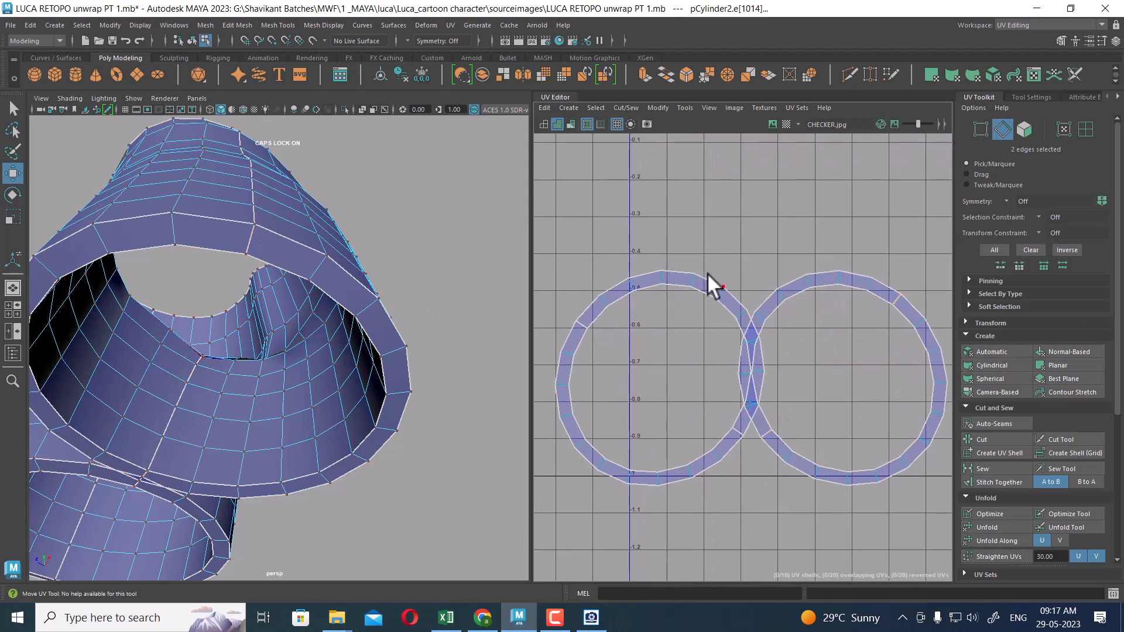
ctrl+right_drag(649, 321, 614, 253)
drag(671, 350, 650, 252)
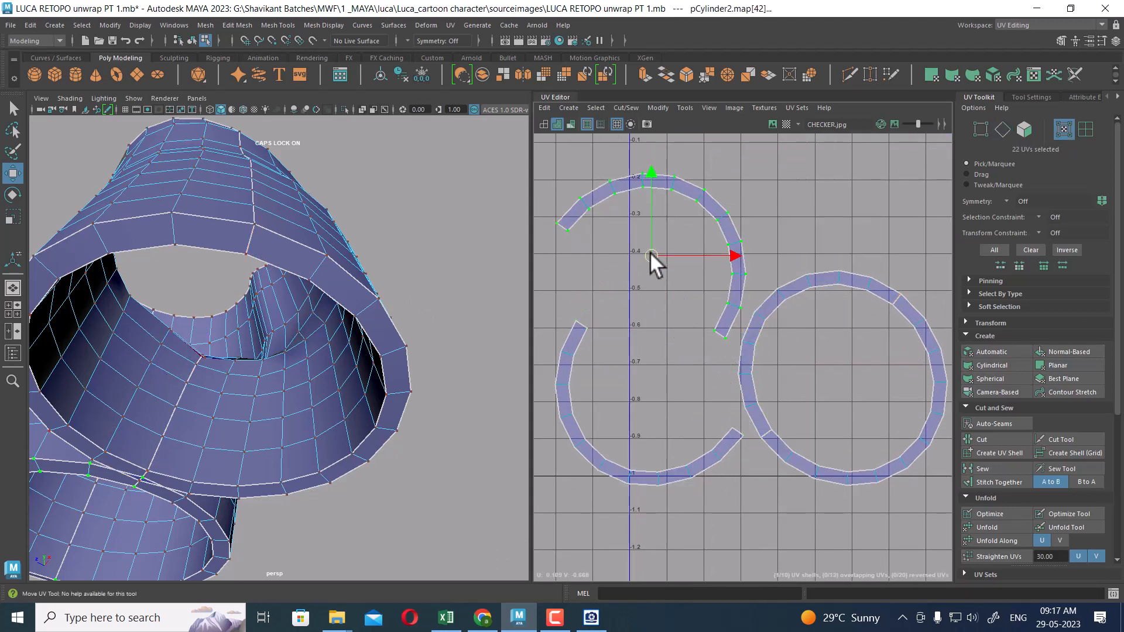
alt+middle_drag(714, 286, 718, 331)
Enlarge the UV Editor to full screen and reopen the UV Toolkit.
click(820, 329)
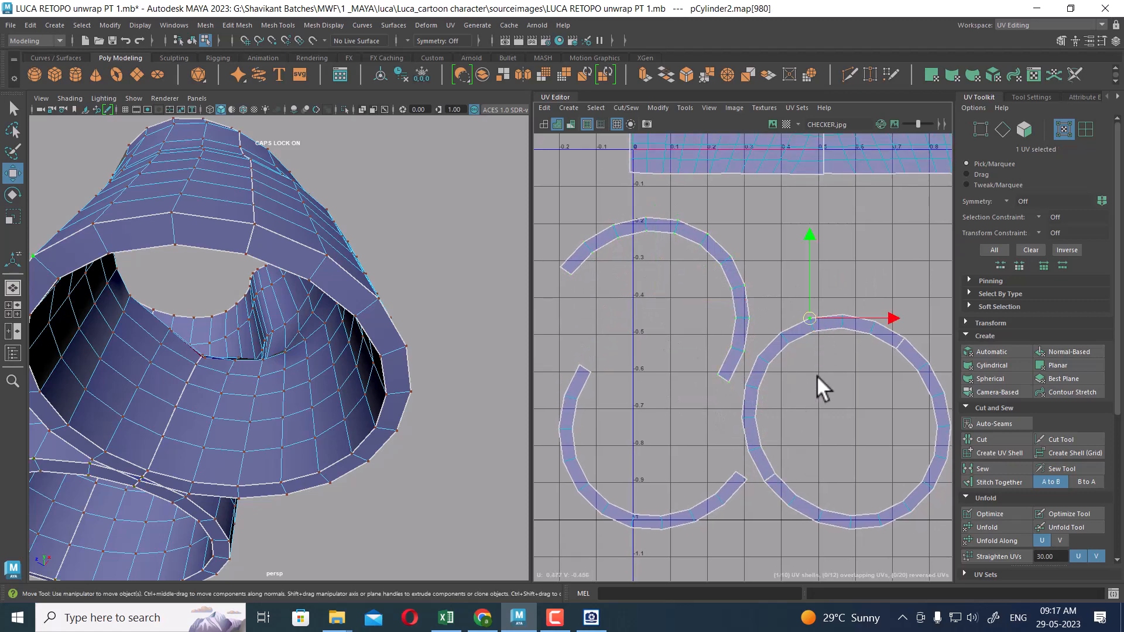
alt+middle_drag(816, 374, 758, 372)
alt+right_drag(759, 372, 736, 306)
key(ctrl+space)
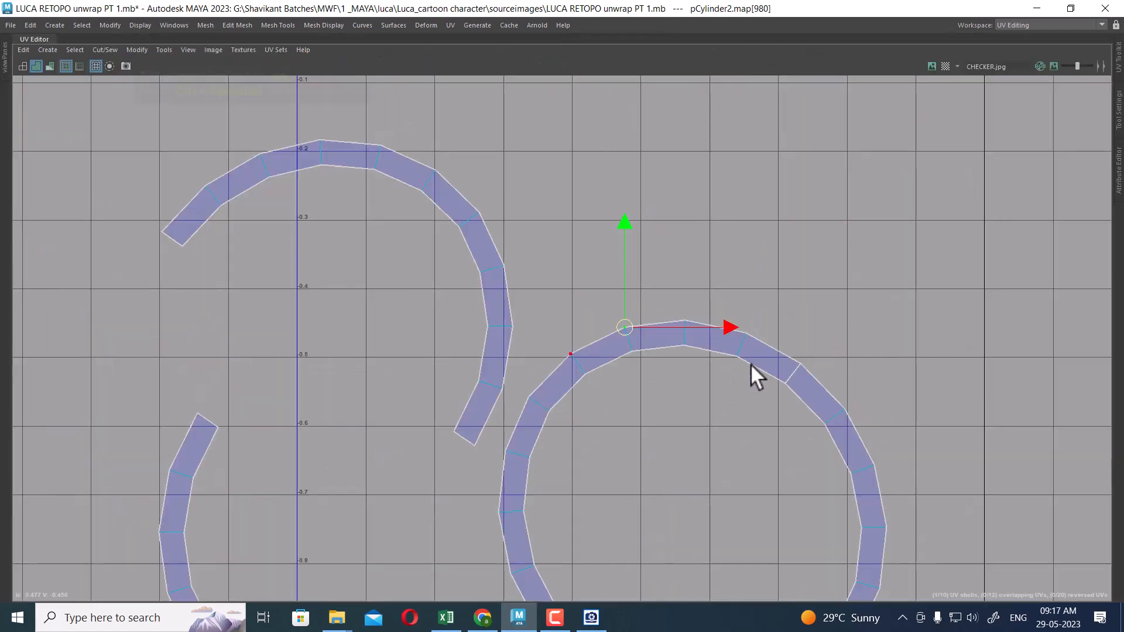
alt+right_drag(667, 398, 620, 255)
alt+middle_drag(528, 340, 645, 425)
click(587, 312)
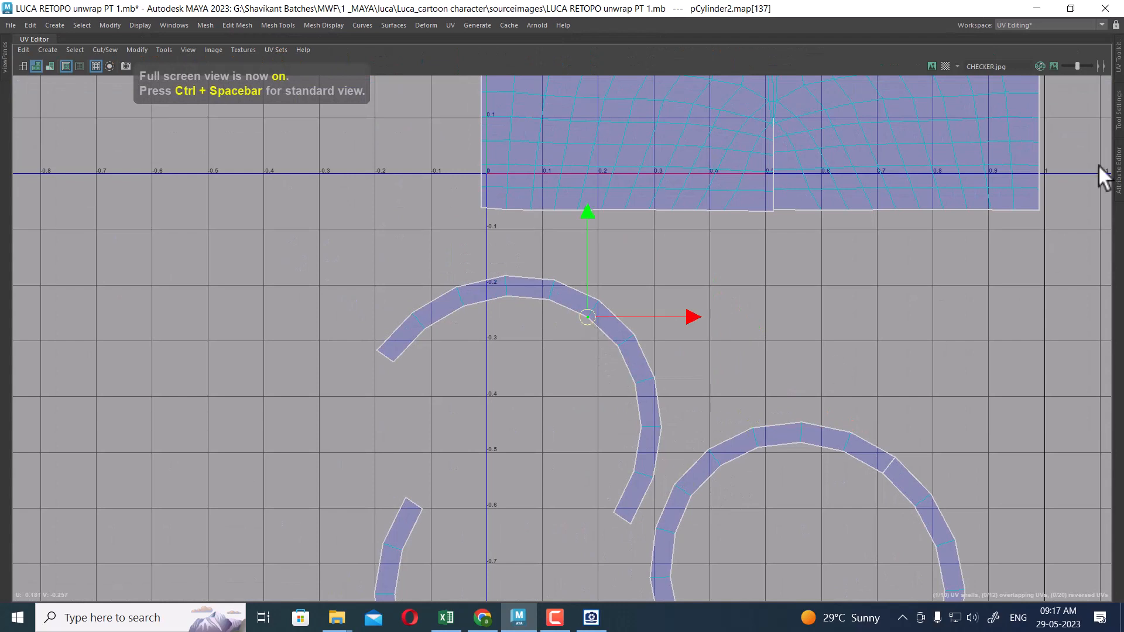
click(1118, 56)
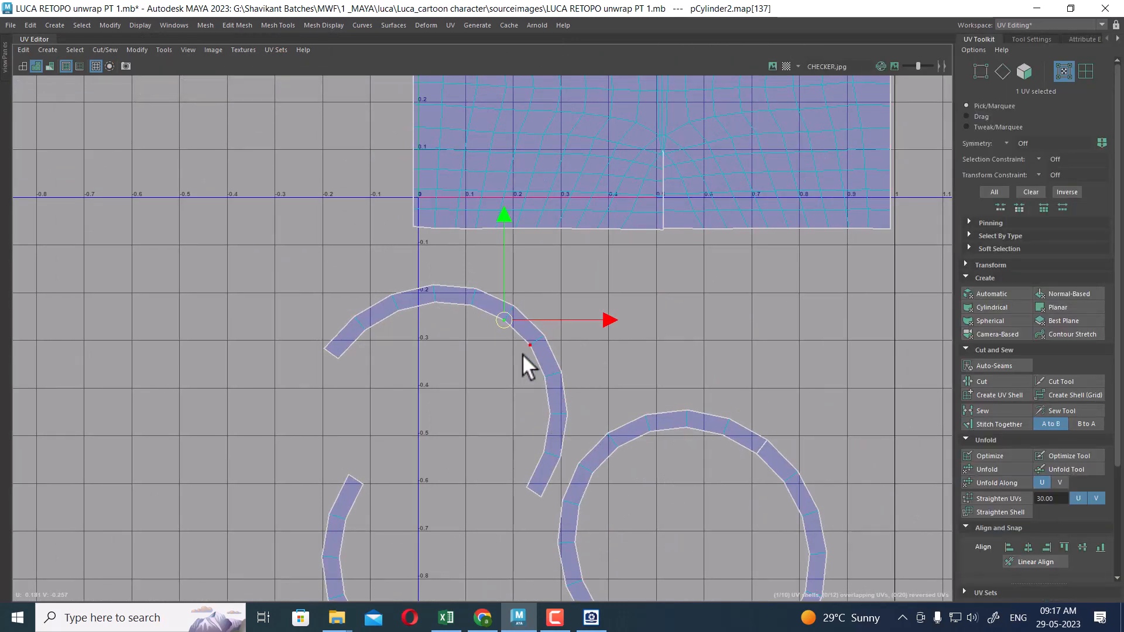
Rotate the separated upper arc shell counterclockwise until its two ends are level.
ctrl+right_drag(510, 342, 564, 358)
key(e)
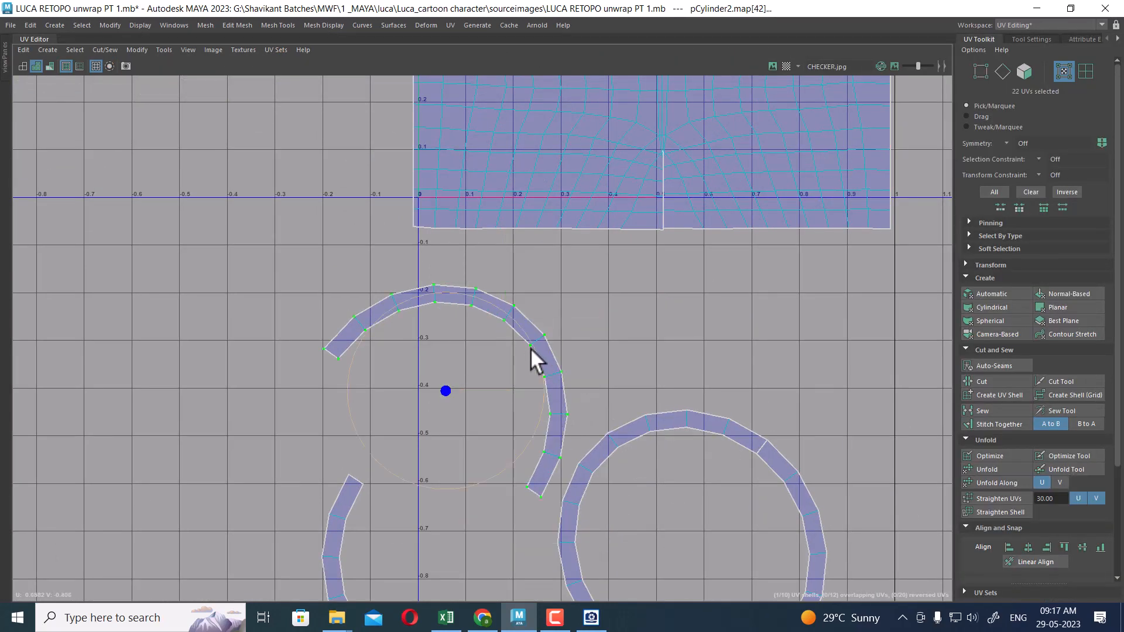
drag(516, 325, 486, 292)
key(w)
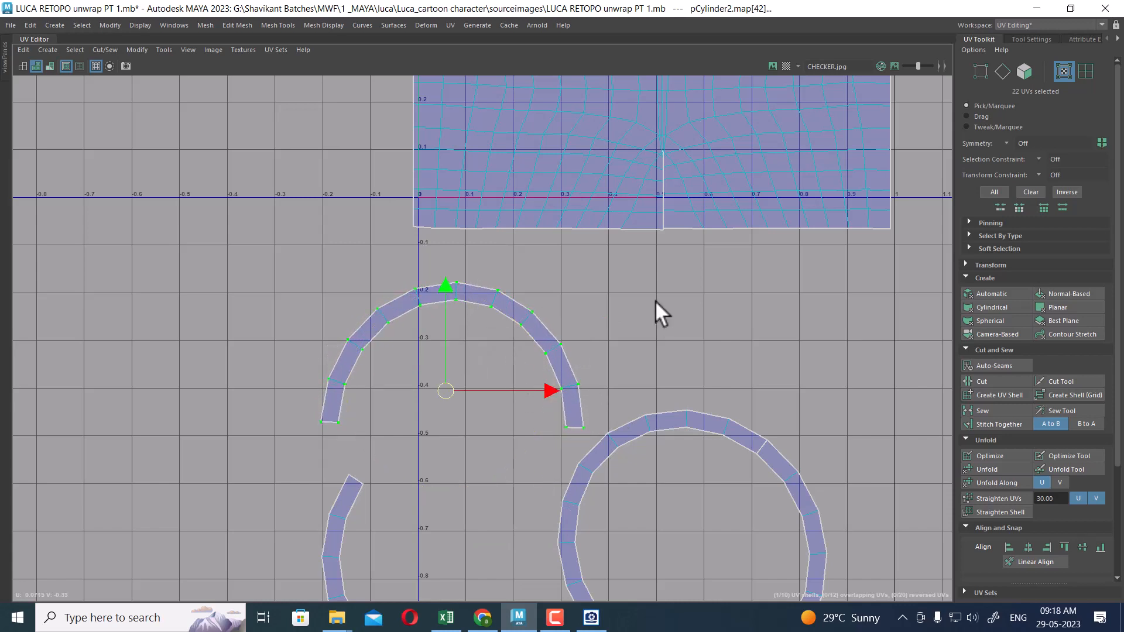
click(655, 300)
Cut the levelled arc into three pieces at one cross edge on its right slope and one on its left slope.
click(520, 316)
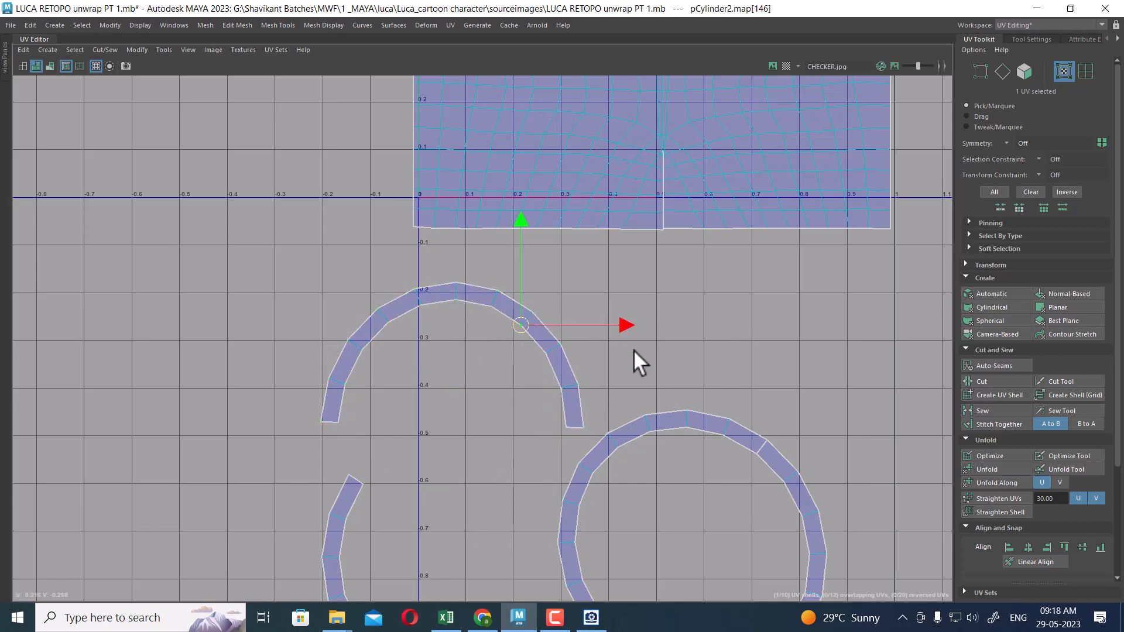
right_drag(655, 316, 498, 386)
click(531, 323)
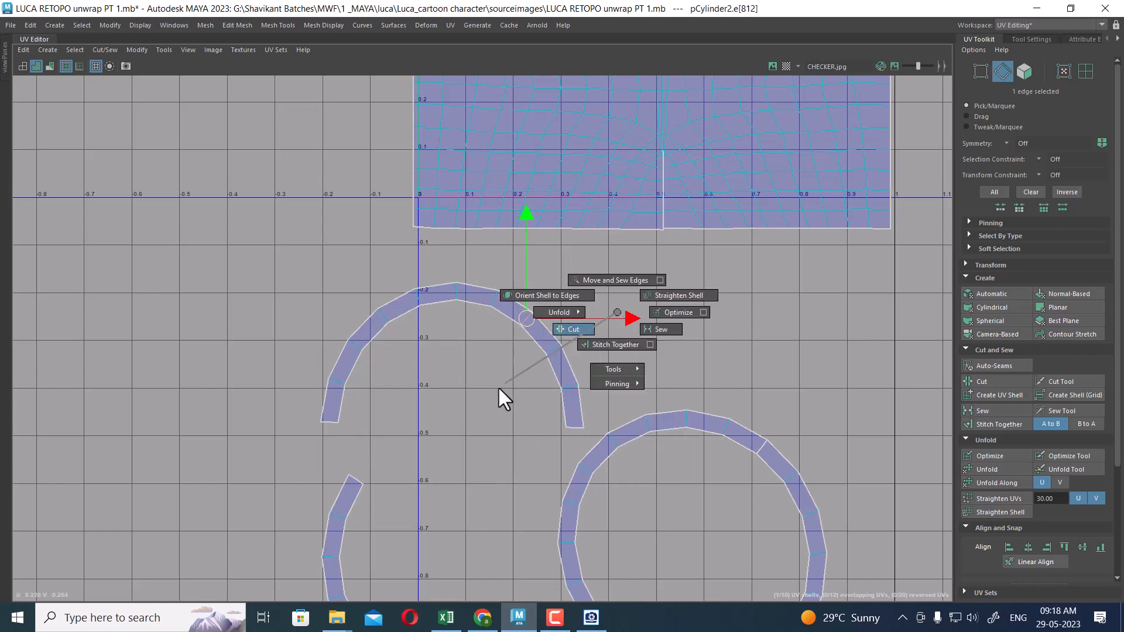
click(385, 314)
scroll(625, 364, down, 1)
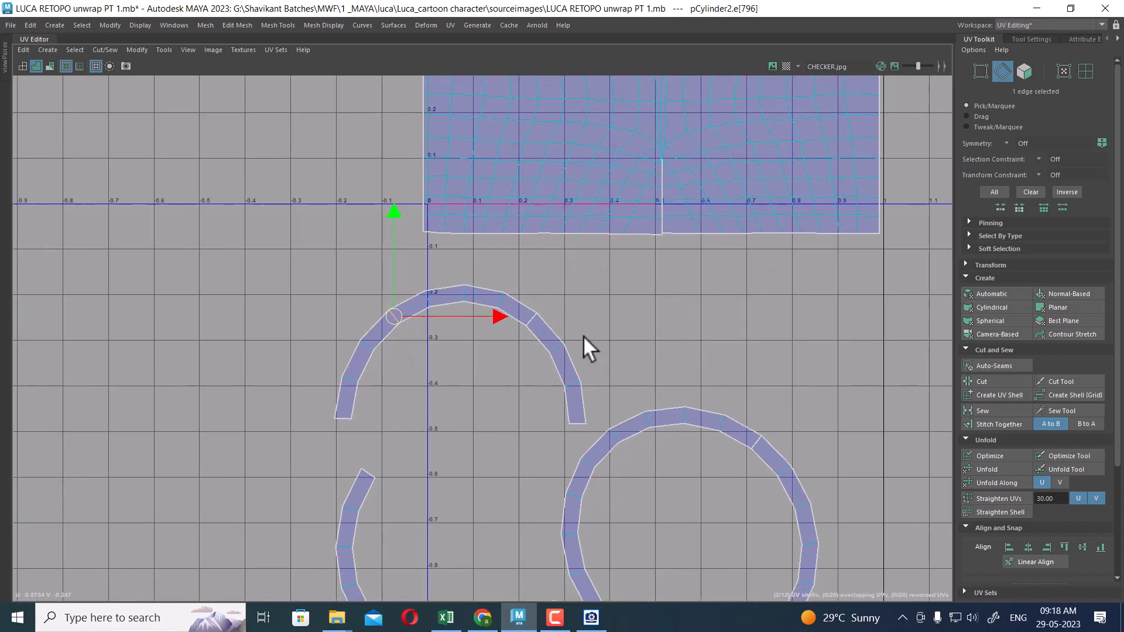
right_drag(514, 332, 548, 351)
Rotate the right arc piece counterclockwise and the left arc piece clockwise as separate shells until each lies roughly horizontal.
click(559, 389)
click(1086, 71)
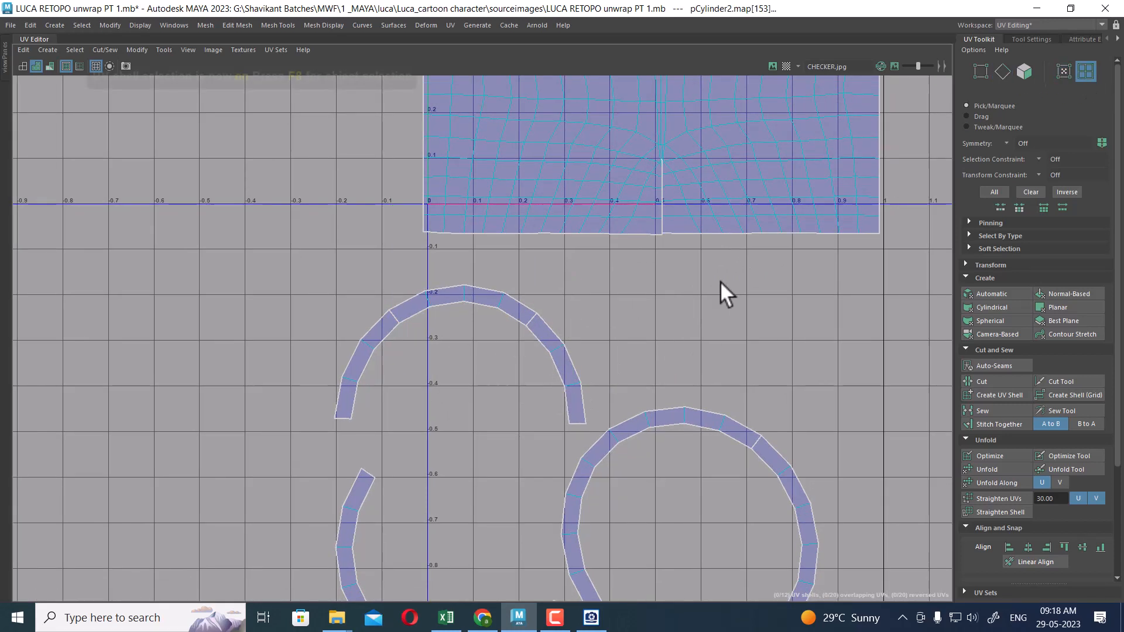
click(560, 389)
key(e)
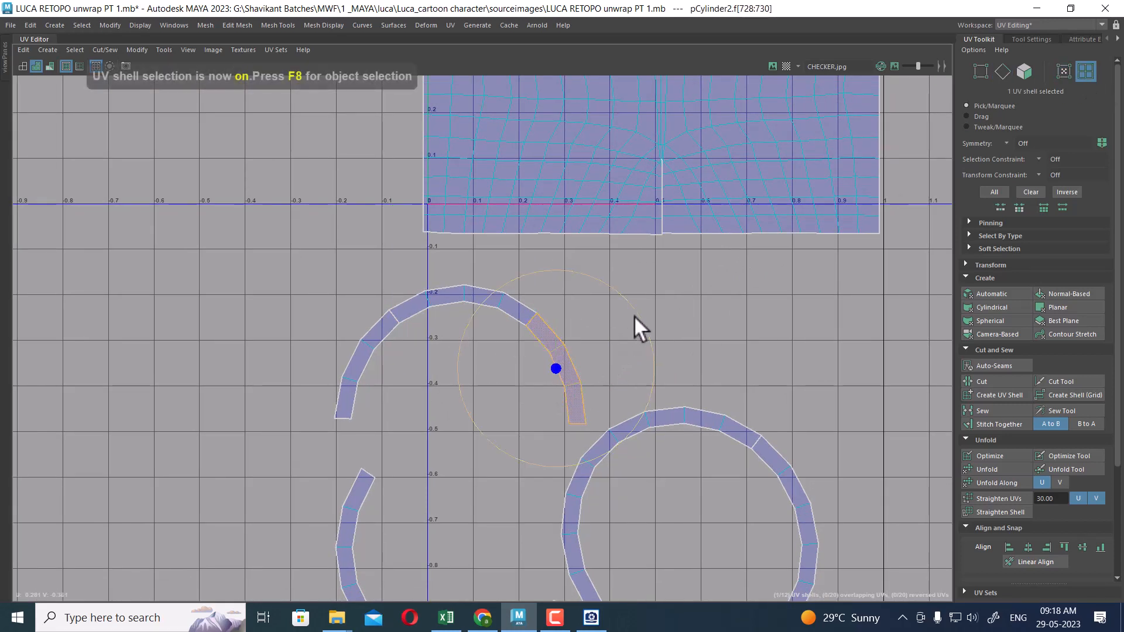
drag(634, 319, 547, 239)
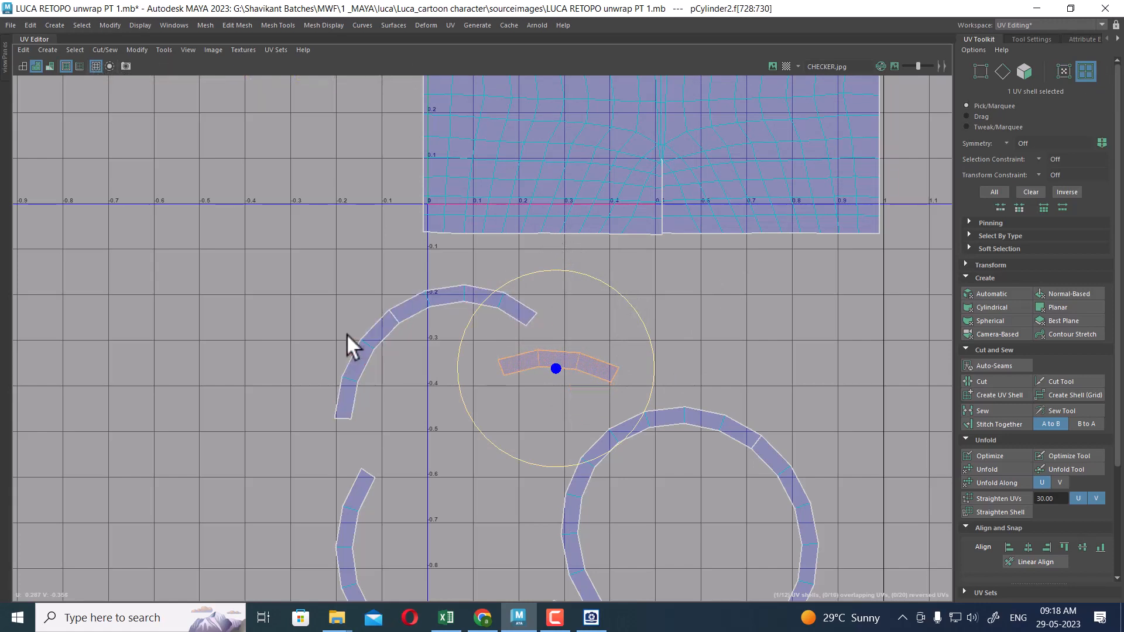
click(349, 380)
drag(451, 314, 499, 447)
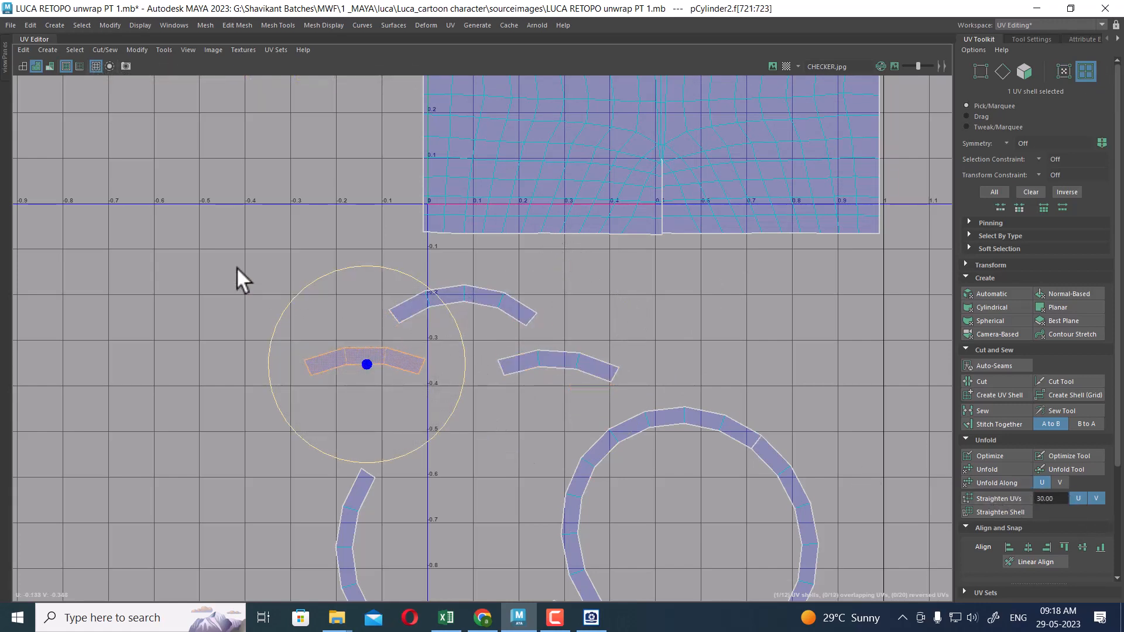
Straighten the UVs of all three upper arc pieces together with a 30.00 angle tolerance in U and V.
drag(245, 264, 633, 395)
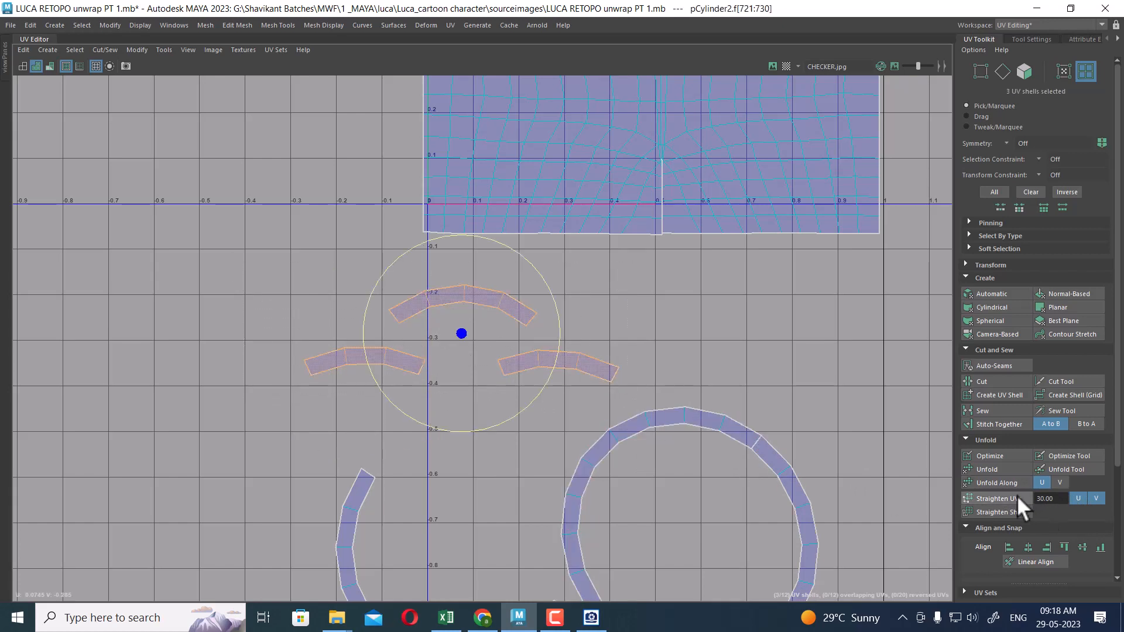
click(1002, 498)
scroll(504, 280, up, 3)
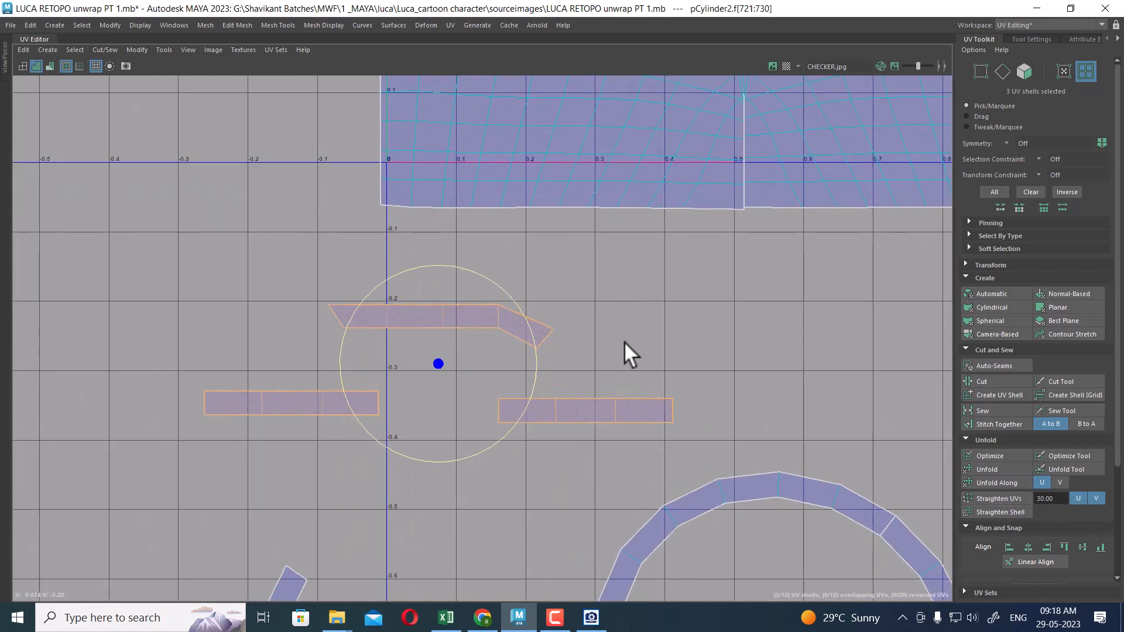
Raise the two drooping right end UVs of the middle strip level with the rest and straighten that strip's UVs.
click(624, 344)
click(504, 311)
click(503, 313)
scroll(539, 356, up, 2)
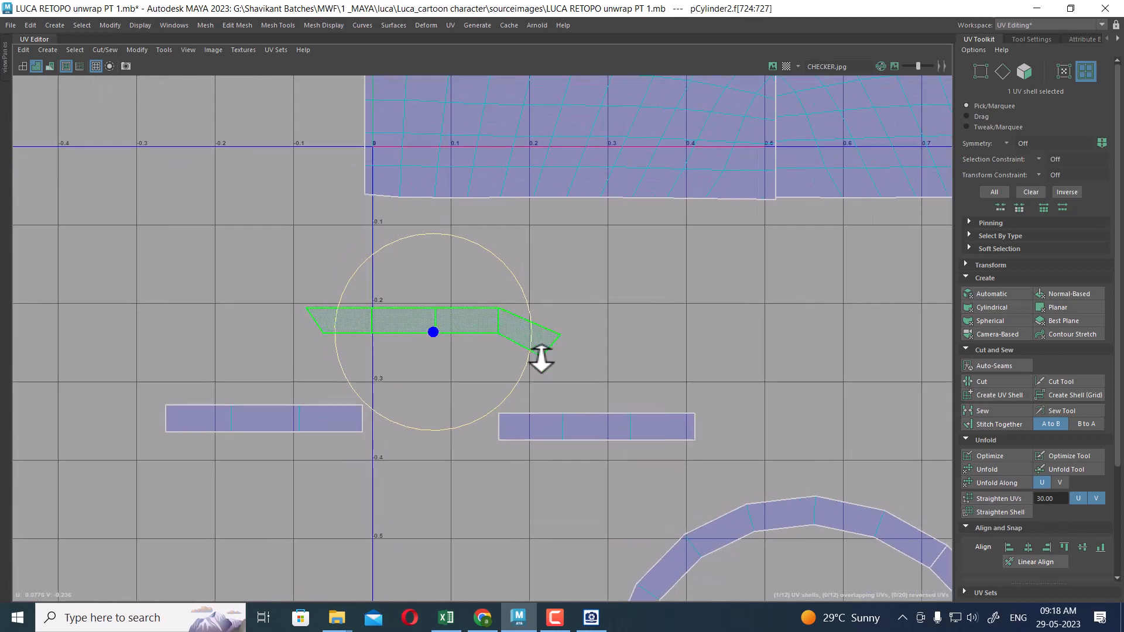
right_drag(568, 328, 571, 282)
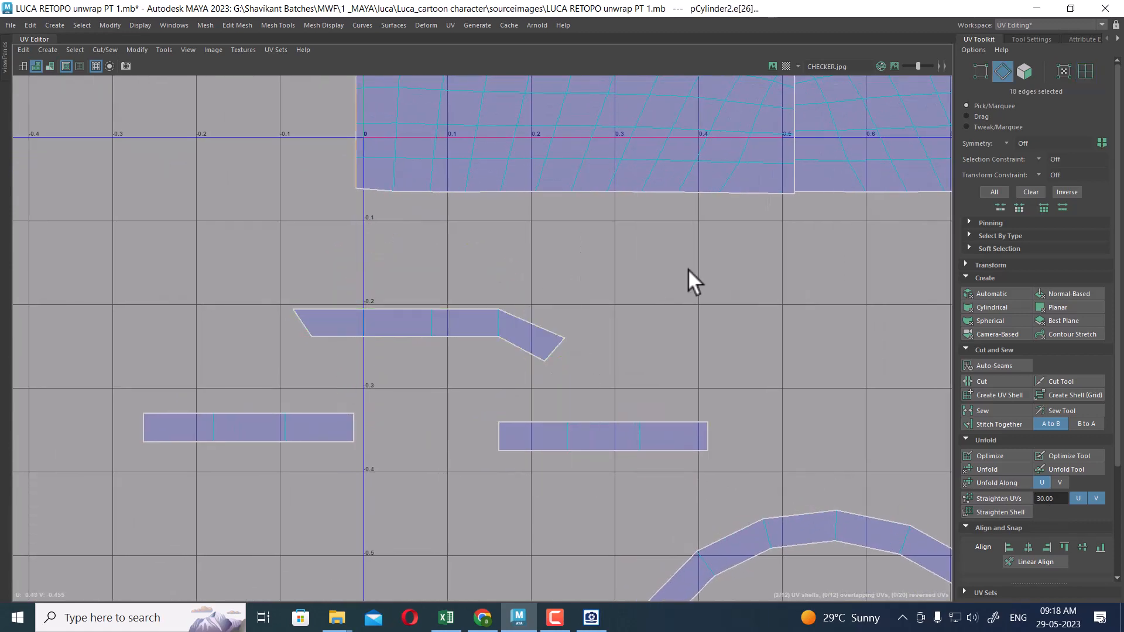
click(687, 269)
click(560, 344)
key(w)
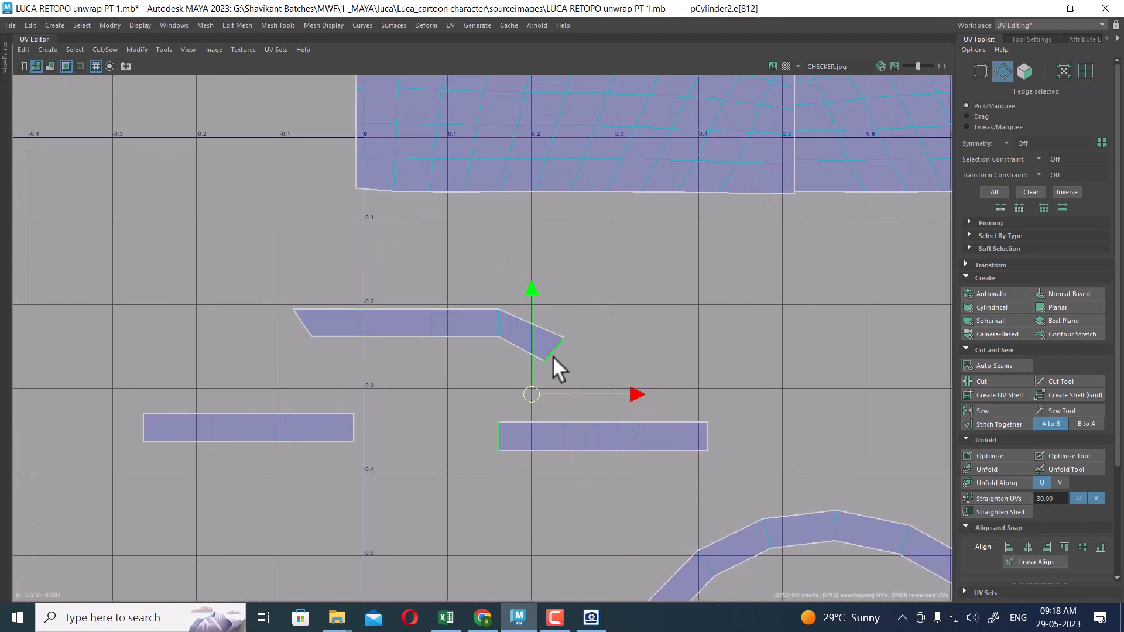
drag(477, 420, 504, 445)
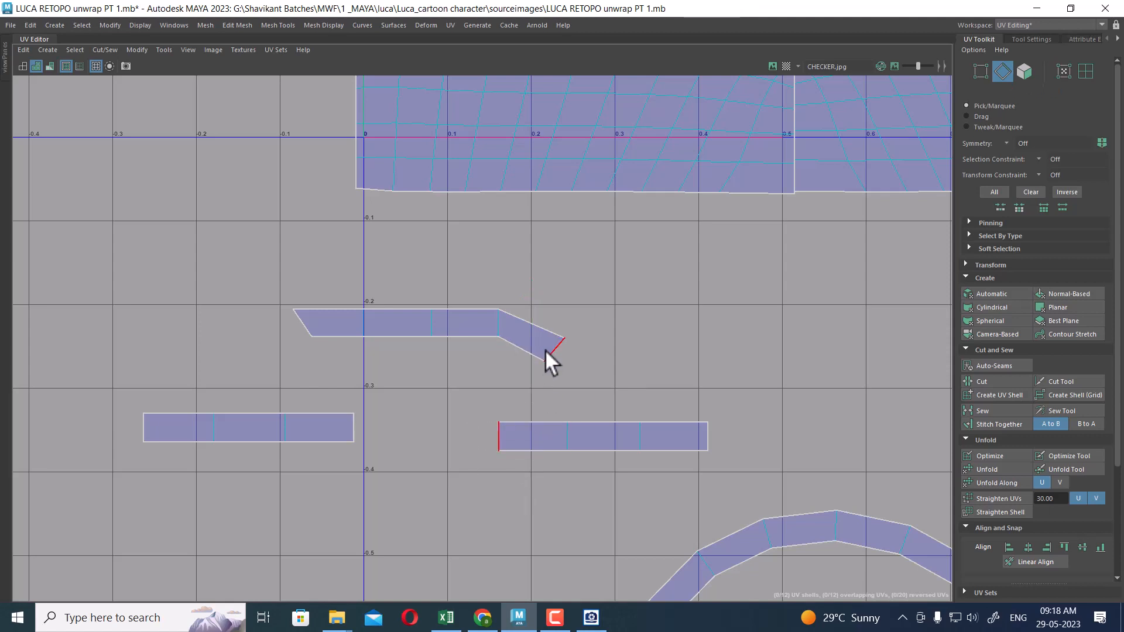
right_drag(549, 350, 596, 335)
drag(536, 374, 559, 326)
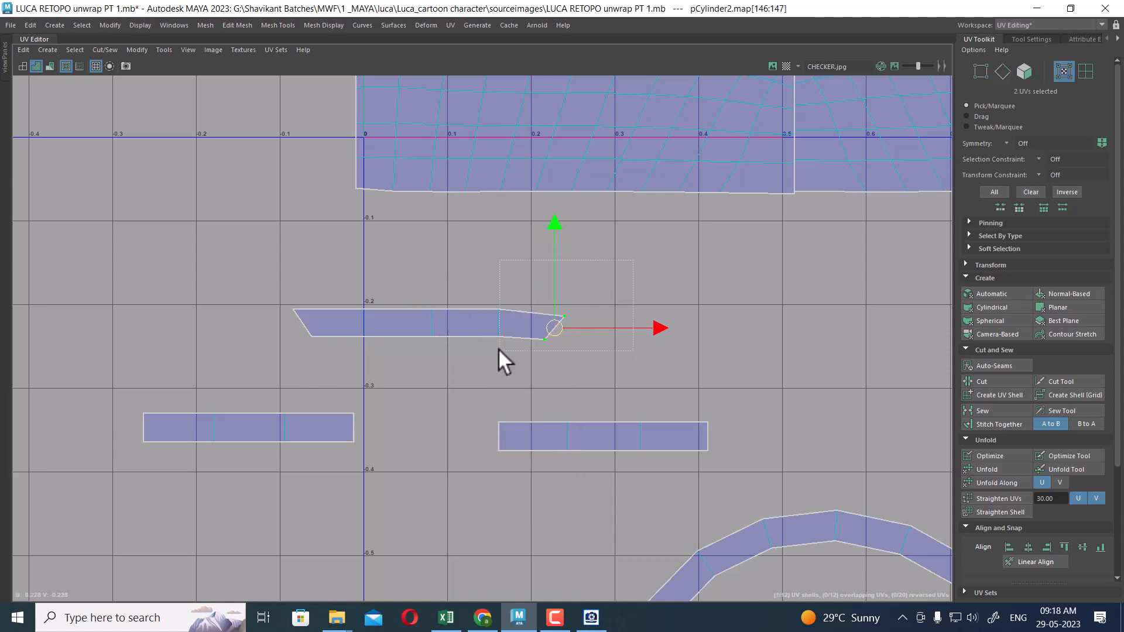
click(1005, 499)
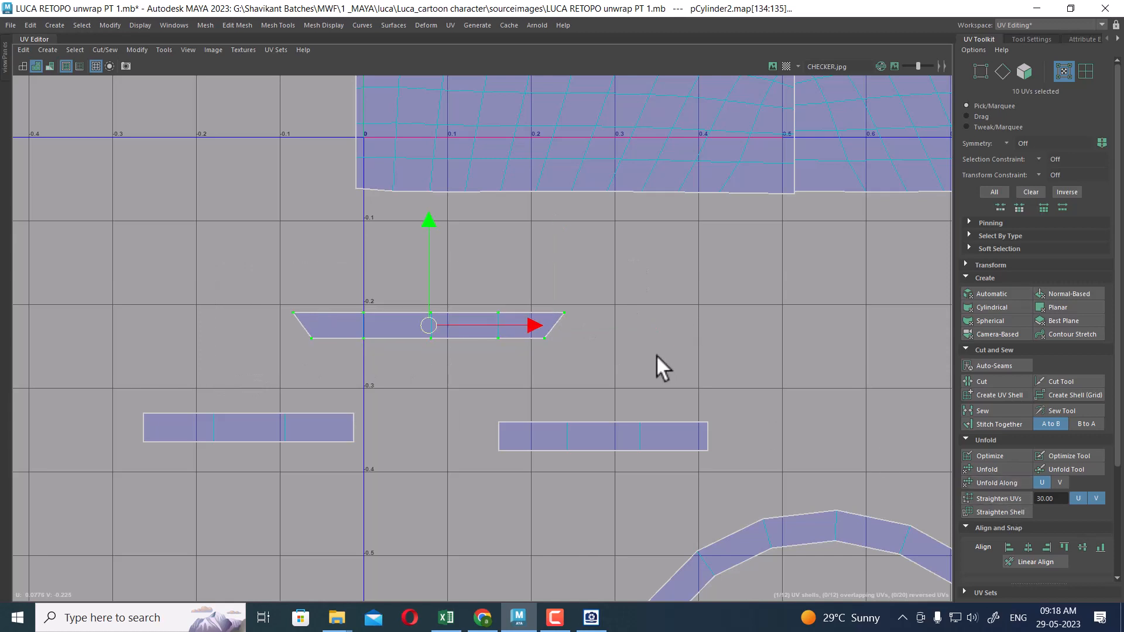
Square both slanted ends of the middle strip by aligning each end's pair of UVs to their minimum U.
drag(617, 283, 530, 365)
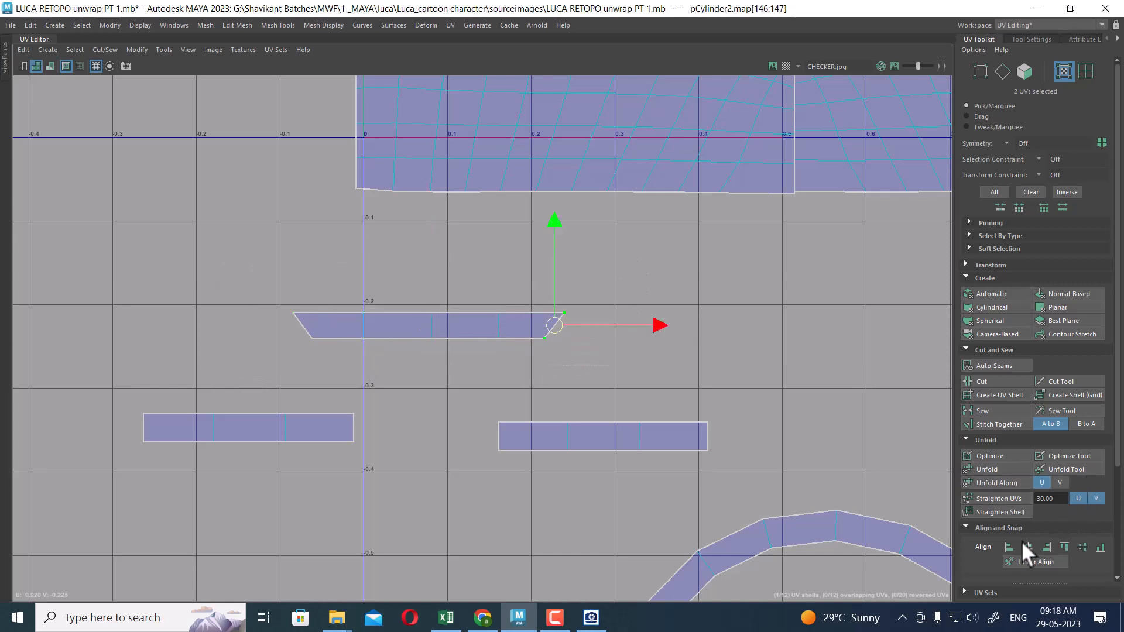
click(1007, 546)
drag(276, 286, 324, 351)
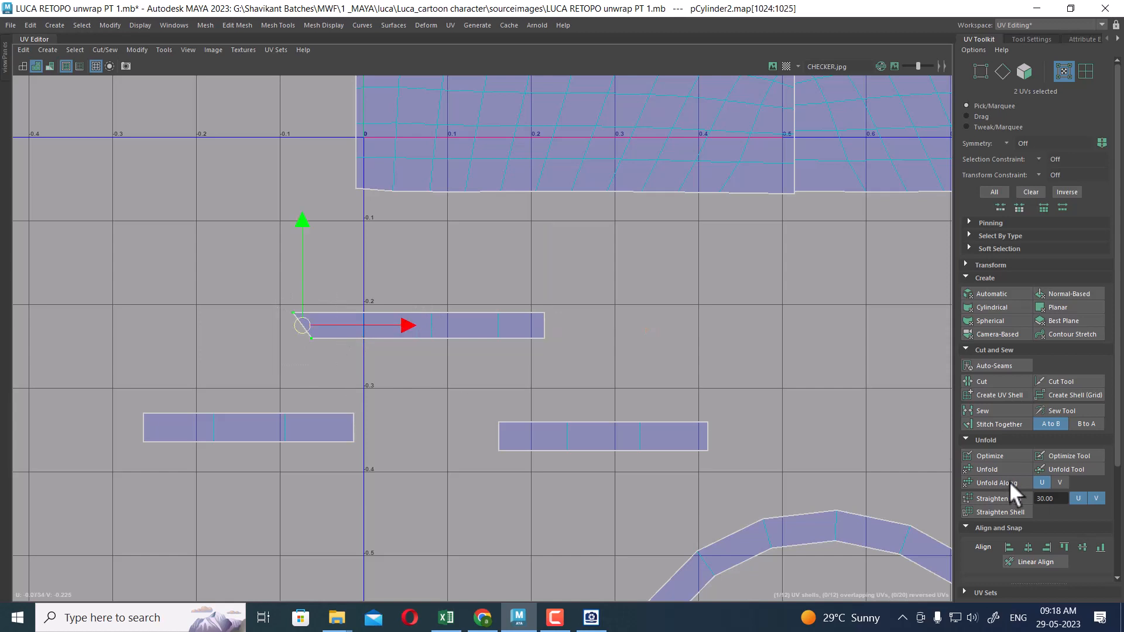
click(1008, 547)
Join the right and left straight pieces to the matching end edges of the middle strip to form one strip.
right_drag(580, 360, 595, 324)
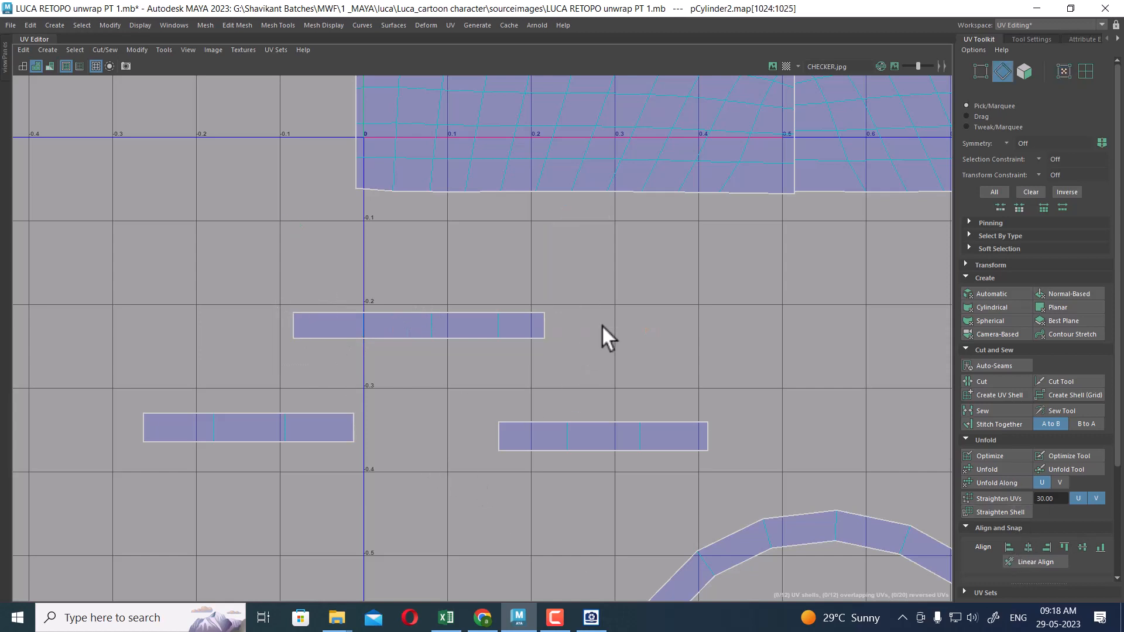
click(546, 325)
shift+right_drag(631, 290, 580, 296)
click(288, 338)
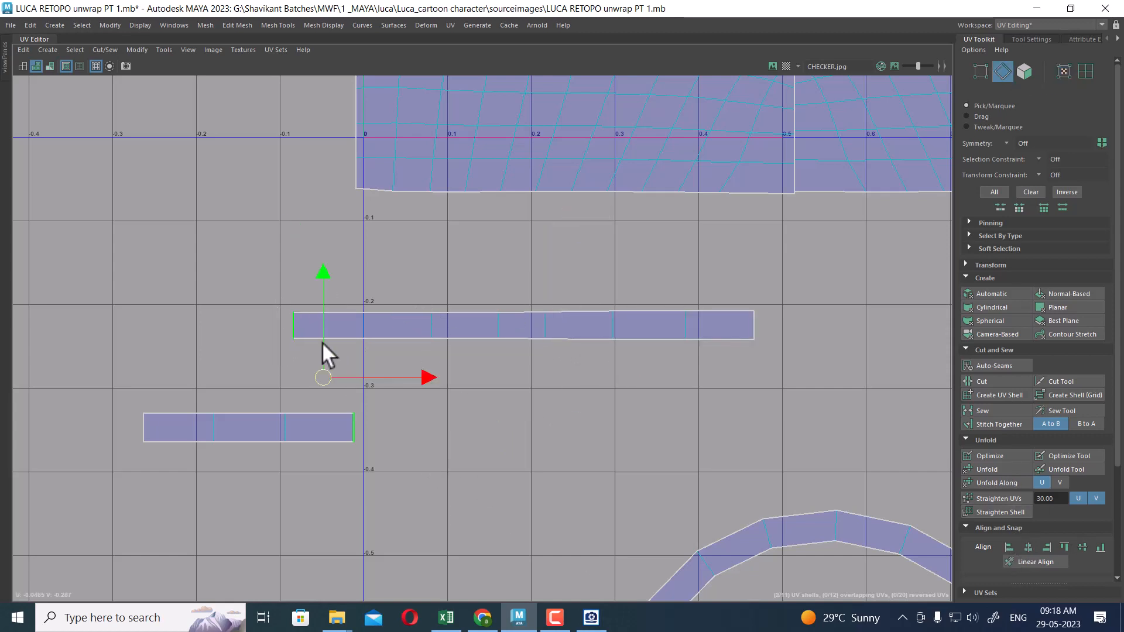
shift+right_drag(497, 338, 458, 342)
Select all UVs of the left ring's remaining lower arc and rotate it clockwise until its opening faces down with level ends.
alt+right_drag(533, 432, 389, 249)
alt+right_drag(797, 414, 783, 400)
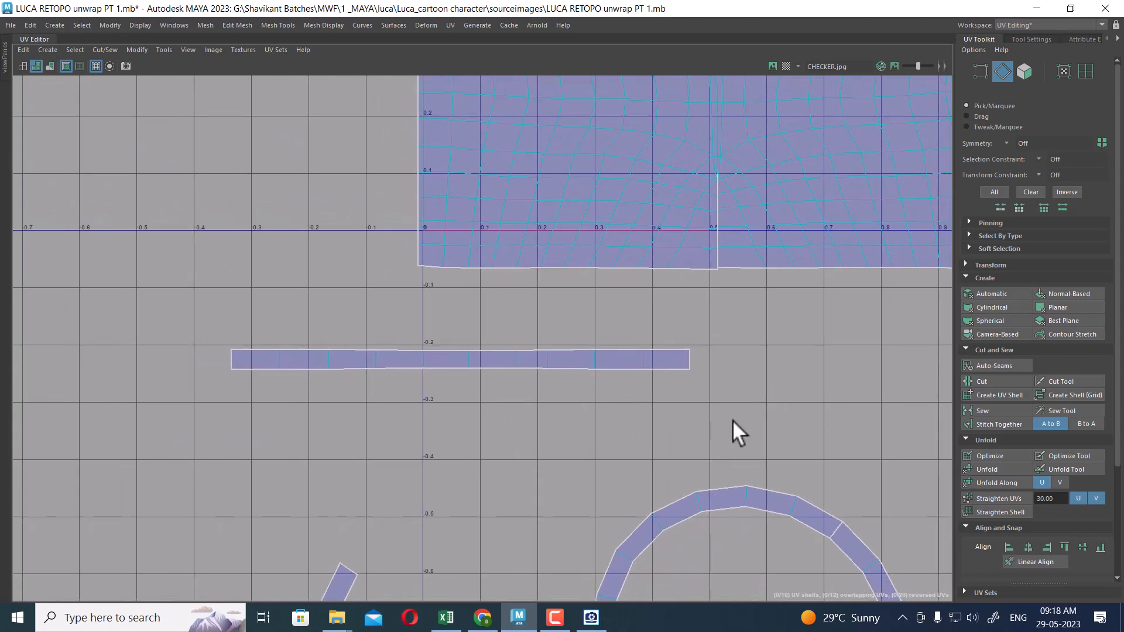
alt+middle_drag(832, 580, 745, 444)
alt+right_drag(749, 444, 701, 331)
alt+middle_drag(496, 350, 599, 246)
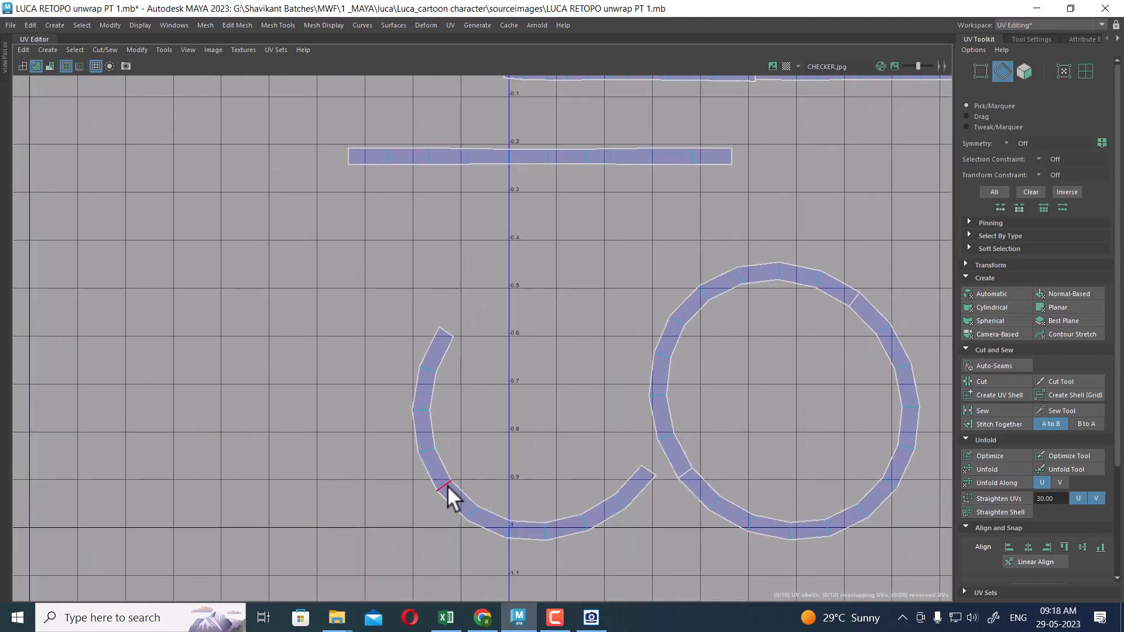
click(444, 486)
right_drag(489, 416, 474, 465)
click(452, 477)
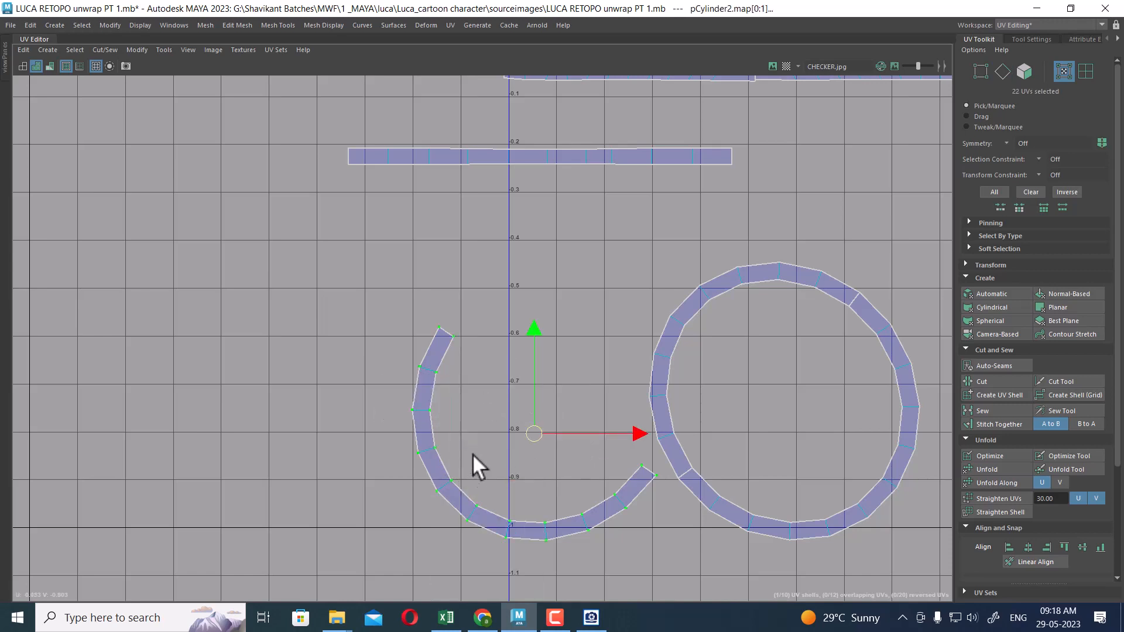
key(e)
drag(590, 348, 715, 580)
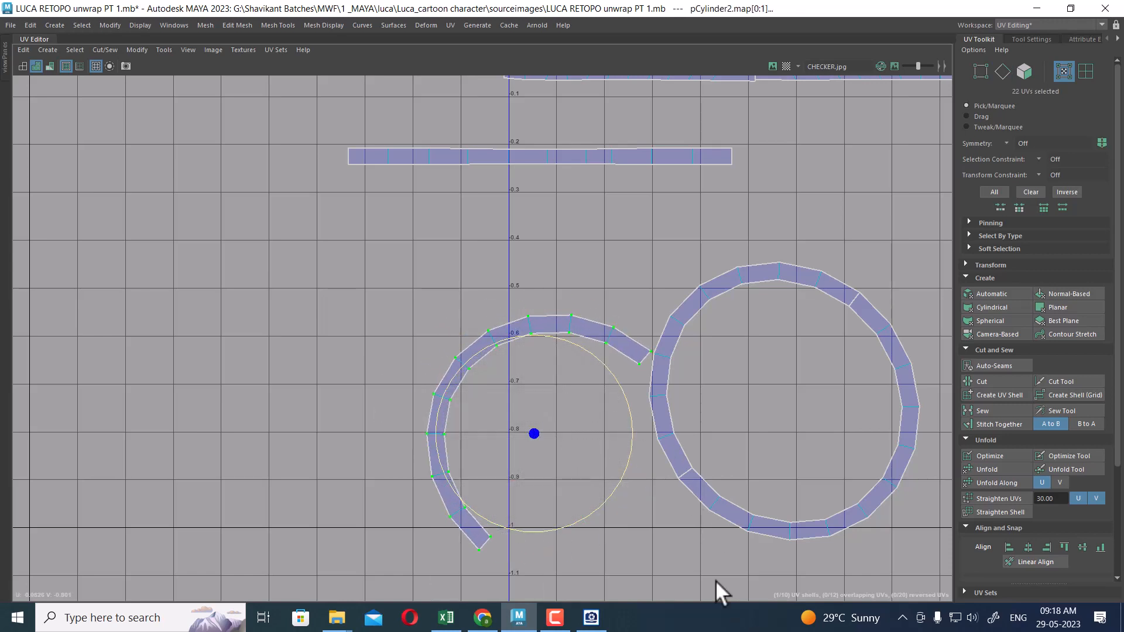
drag(595, 364, 607, 421)
Move the levelled lower arc left, clear of the uncut right ring.
alt+middle_drag(605, 420, 612, 389)
key(w)
drag(537, 400, 395, 380)
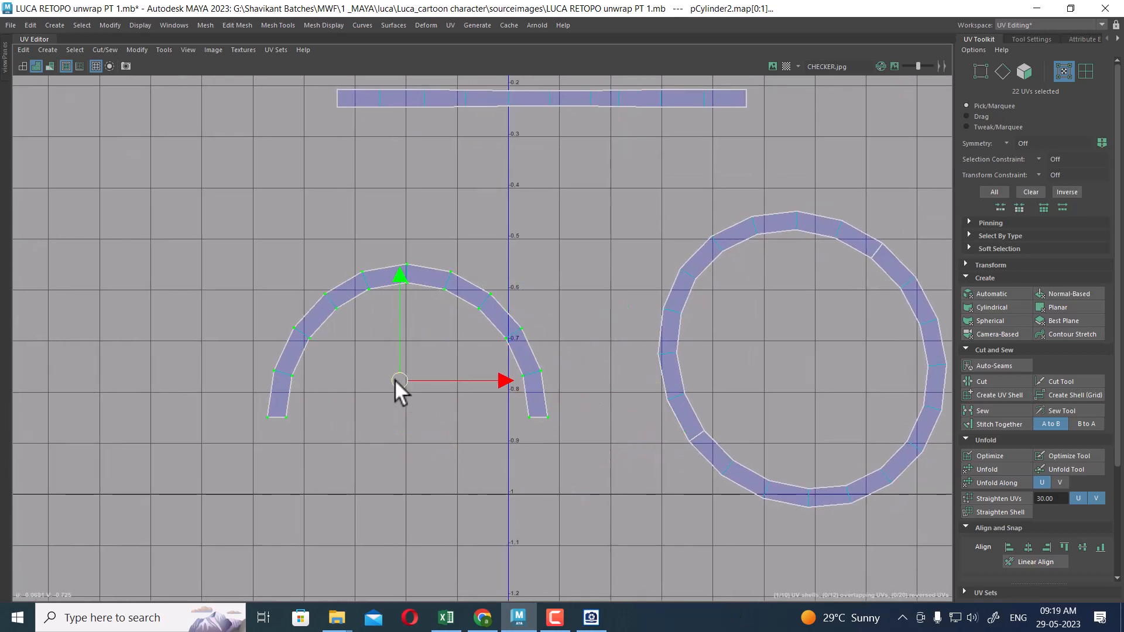
Cut the moved arc into three pieces at one cross edge on each slope.
right_click(321, 348)
click(322, 316)
click(324, 298)
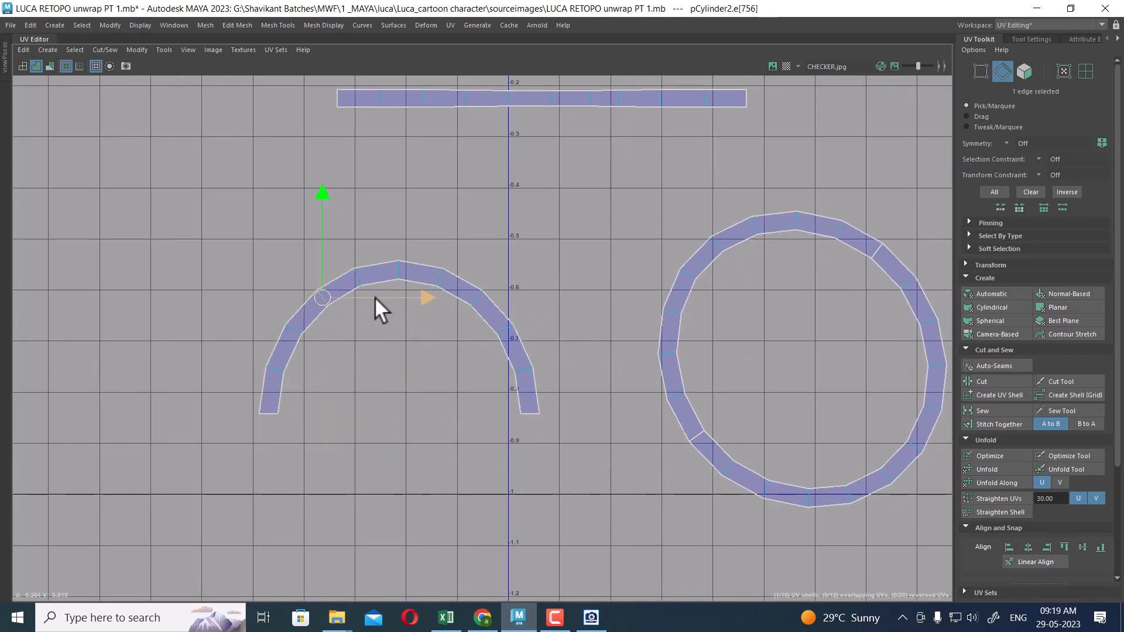
shift+click(476, 301)
shift+right_click(581, 251)
shift+right_drag(581, 250, 529, 271)
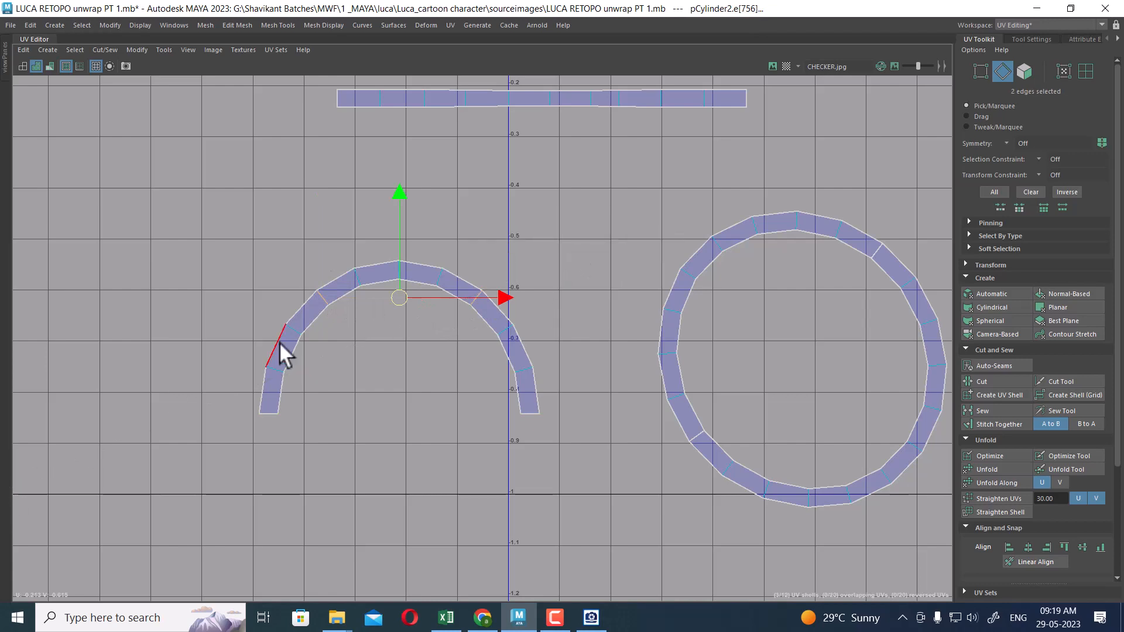
right_drag(263, 263, 313, 270)
drag(561, 232, 198, 487)
shift+right_drag(507, 235, 114, 258)
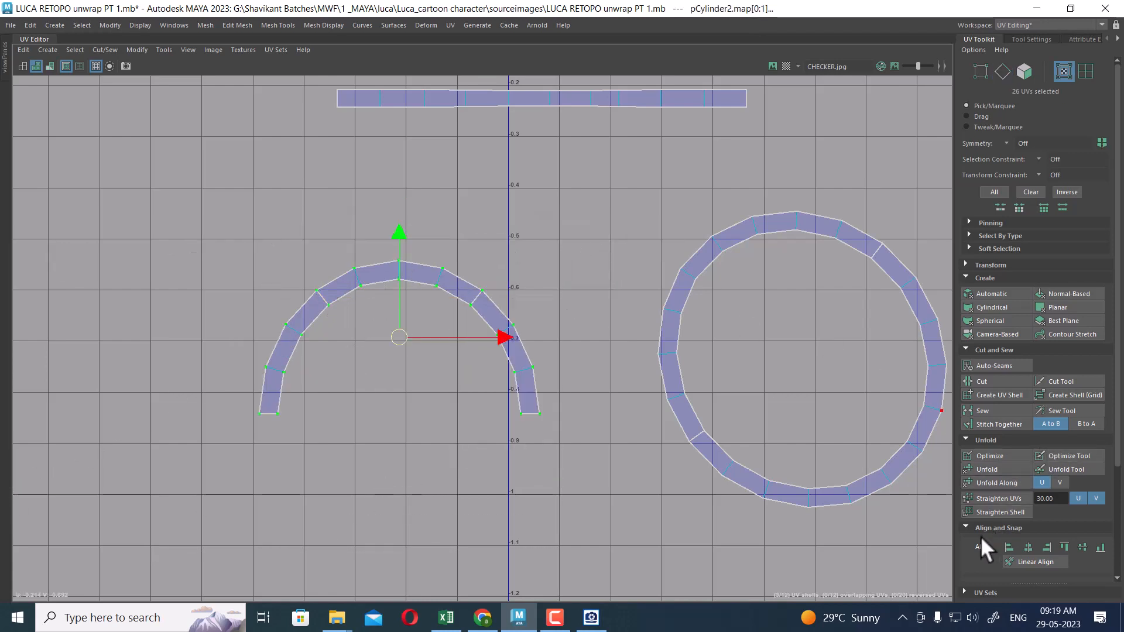
click(307, 379)
Rotate the second arc's left piece clockwise and its right piece counterclockwise as shells until both lie roughly horizontal.
click(1087, 71)
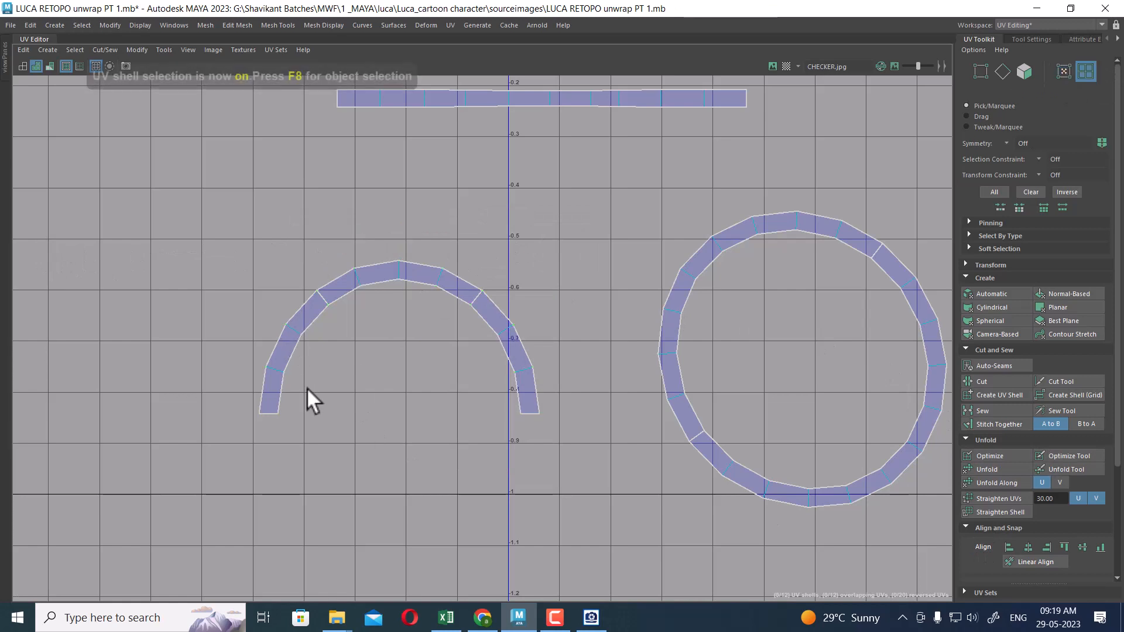
click(294, 328)
key(e)
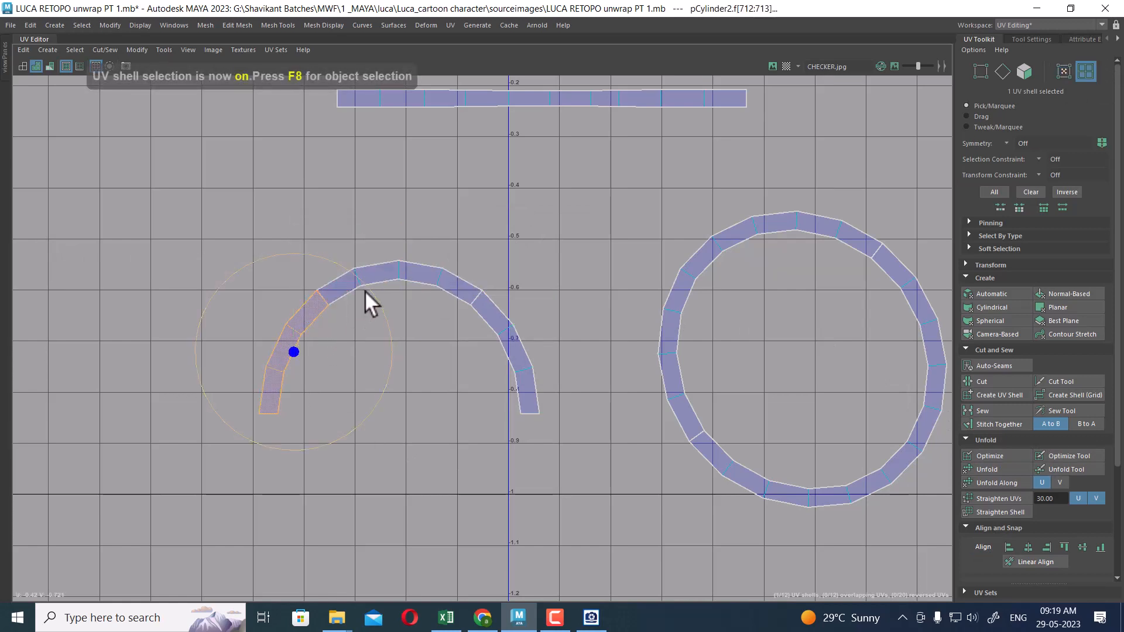
drag(373, 295, 406, 414)
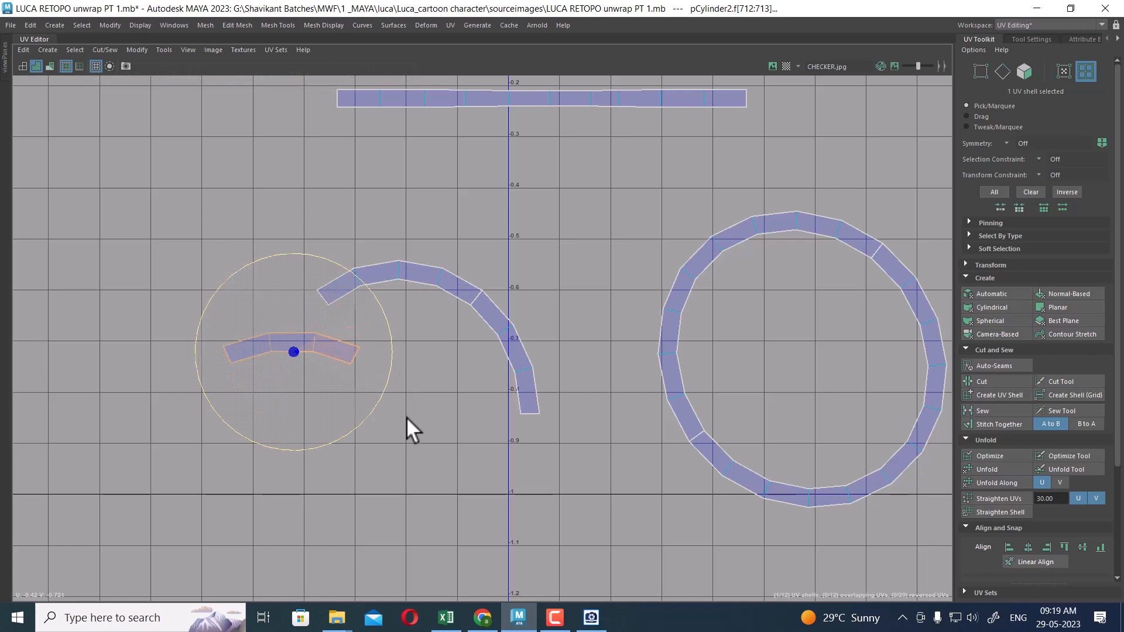
click(534, 363)
drag(600, 317, 525, 224)
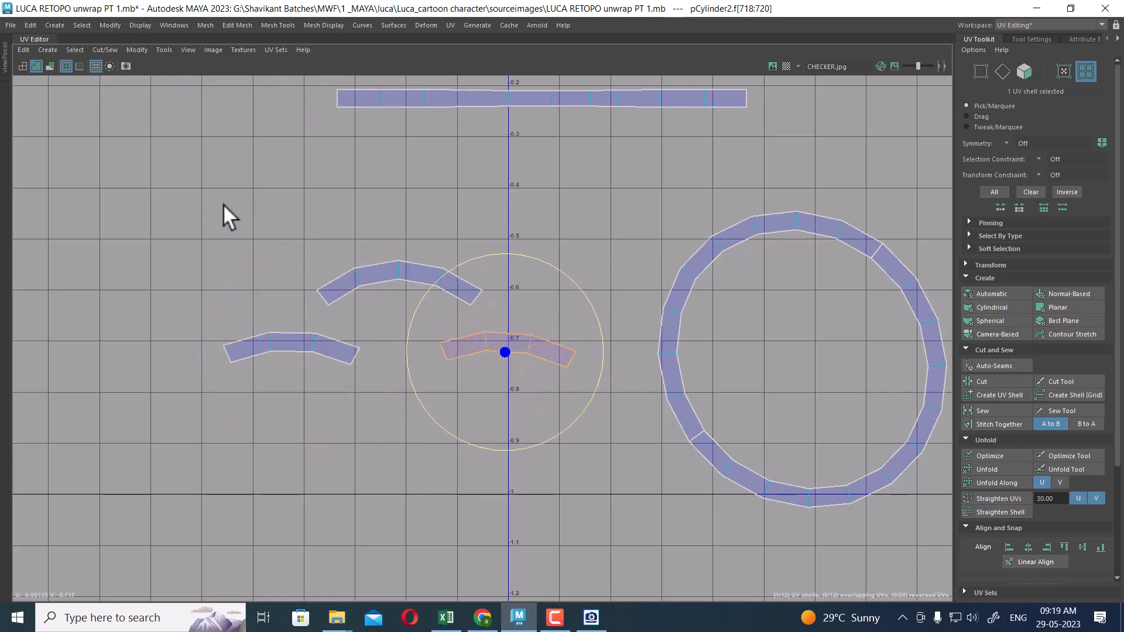
Select the second arc's three pieces together and straighten their UVs with a 30.00 angle tolerance in U and V.
click(393, 270)
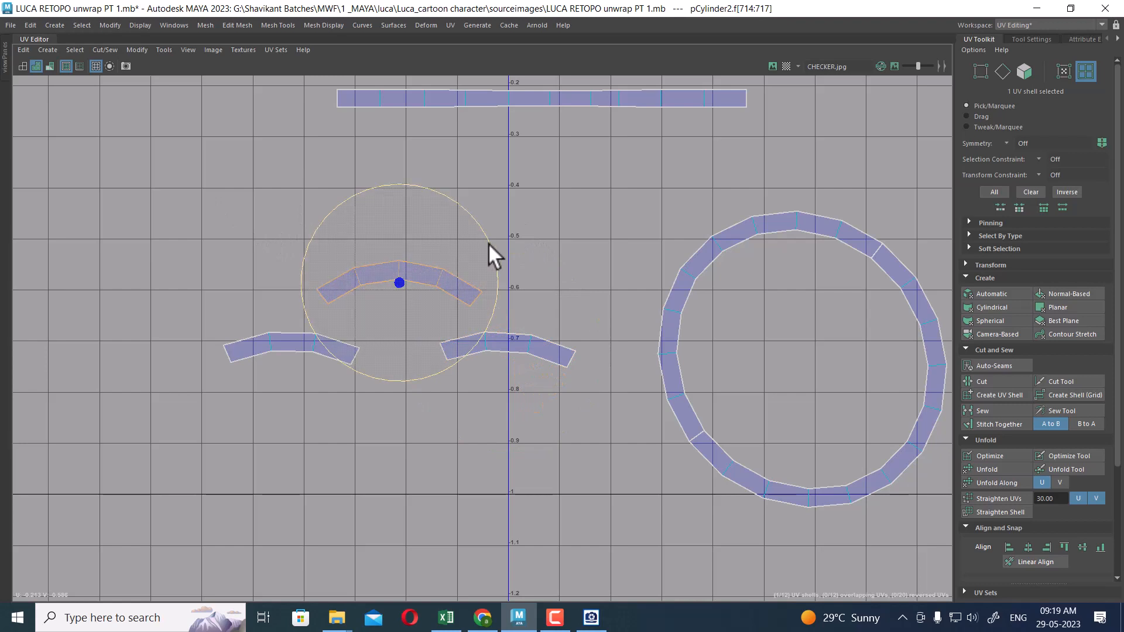
drag(600, 219, 91, 502)
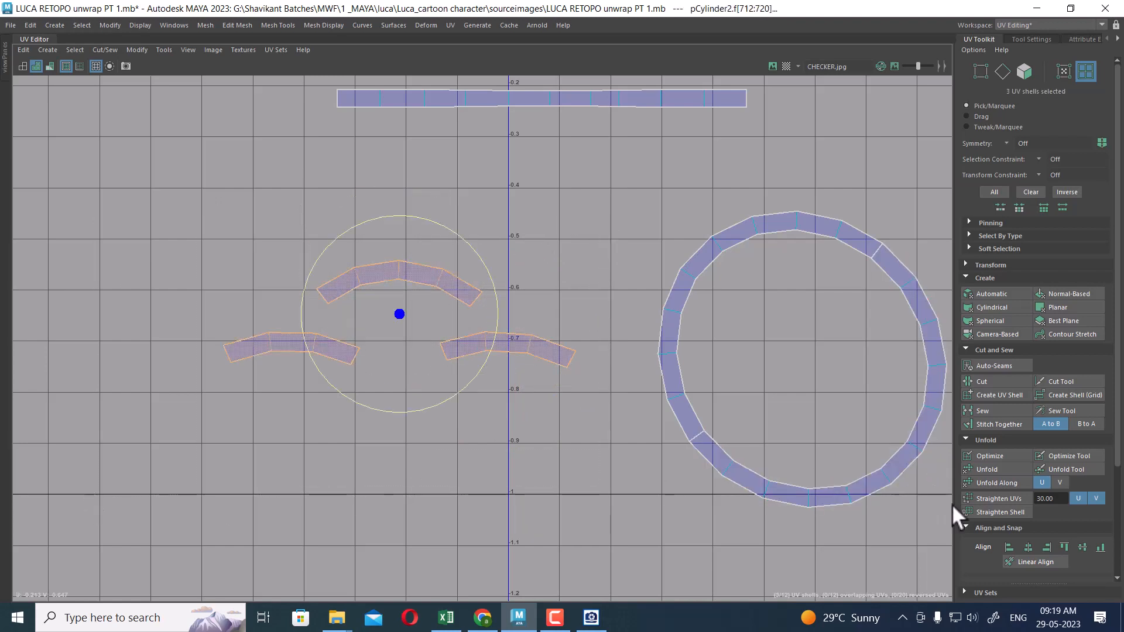
click(993, 498)
click(489, 332)
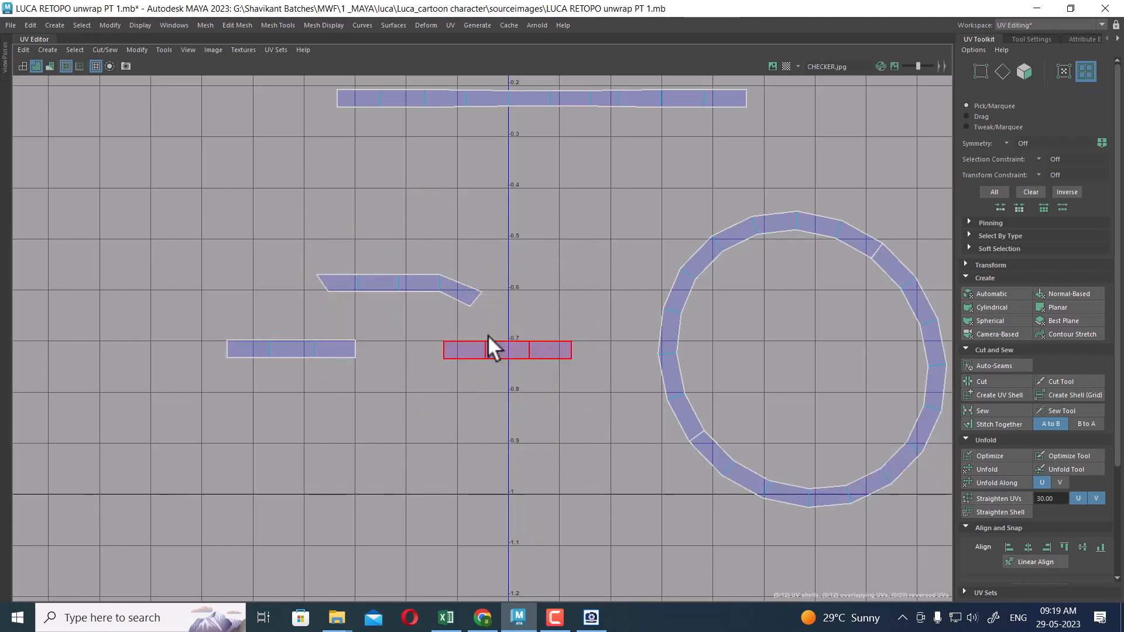
Lift the drooping right end UVs of the second arc's middle piece level, then straighten all of that piece's UVs.
scroll(465, 319, up, 2)
right_drag(461, 315, 504, 184)
scroll(518, 338, up, 2)
right_drag(517, 340, 627, 276)
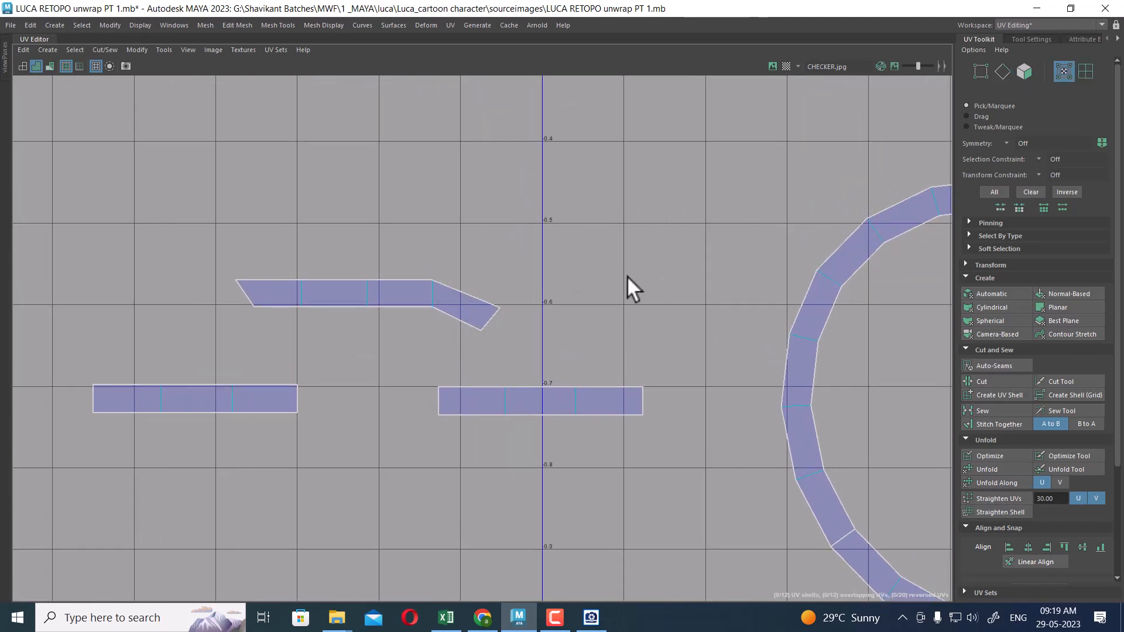
drag(494, 324, 489, 294)
key(w)
drag(272, 318, 232, 322)
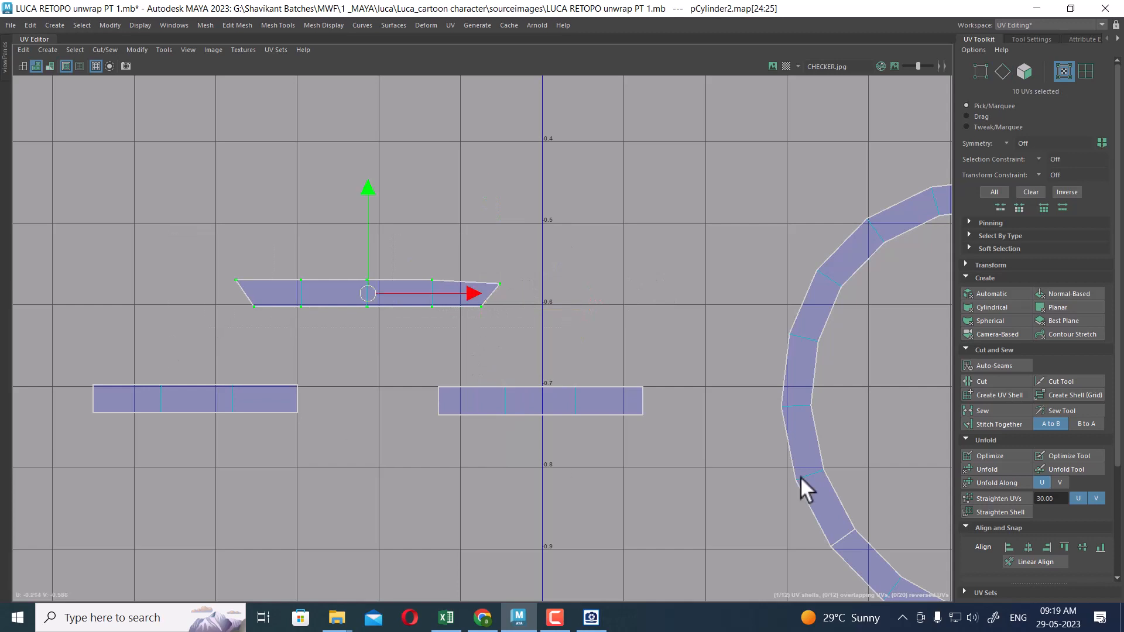
click(1016, 498)
Square both slanted ends of the second arc's middle piece, aligning its right-end UVs to maximum U and its left-end UVs to minimum U.
scroll(437, 297, up, 1)
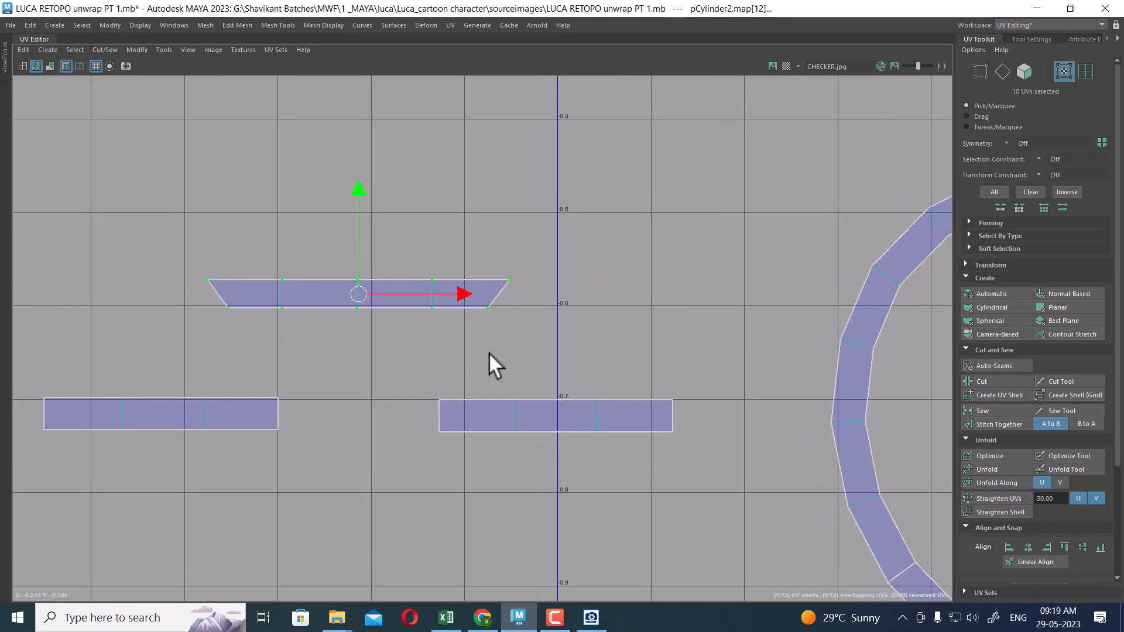
right_drag(559, 267, 574, 205)
drag(479, 343, 479, 345)
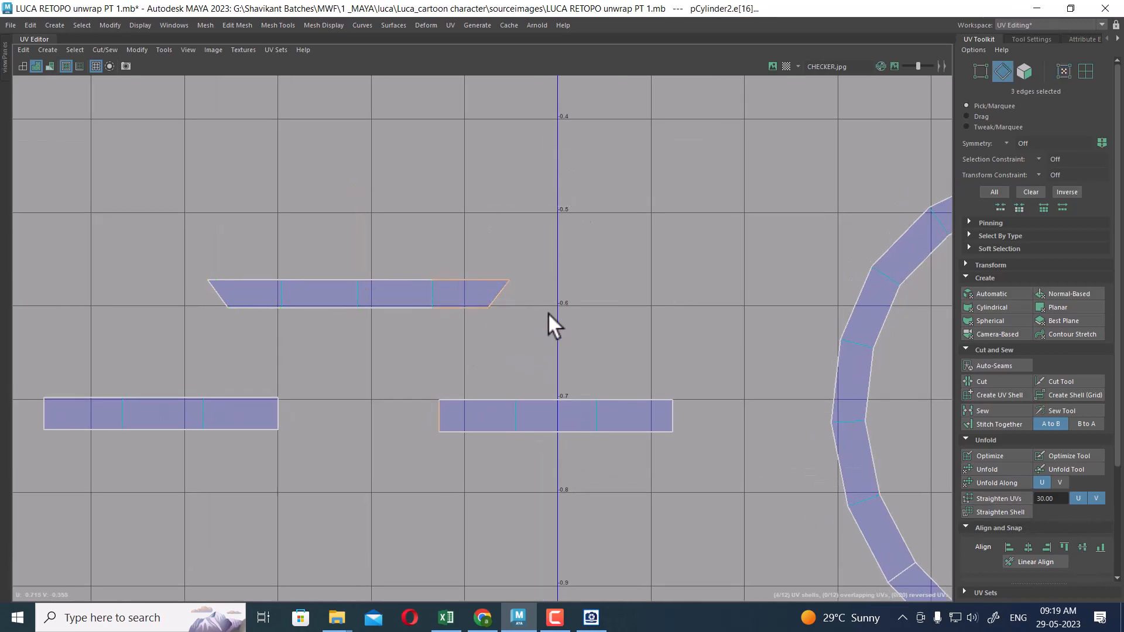
right_drag(548, 298, 594, 298)
drag(557, 249, 495, 336)
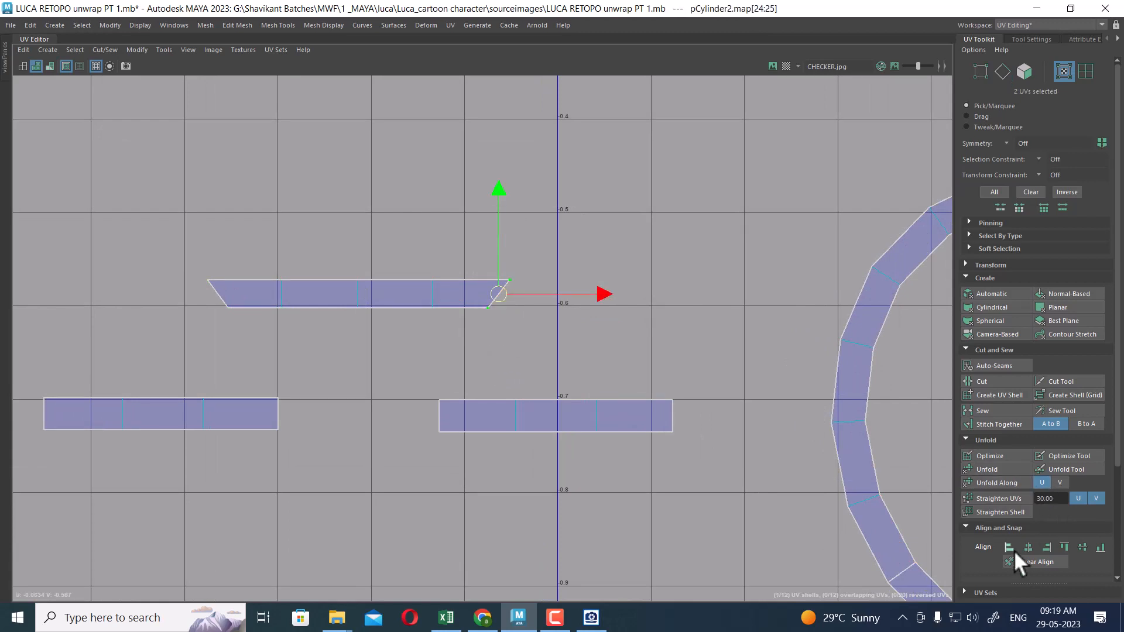
click(1043, 547)
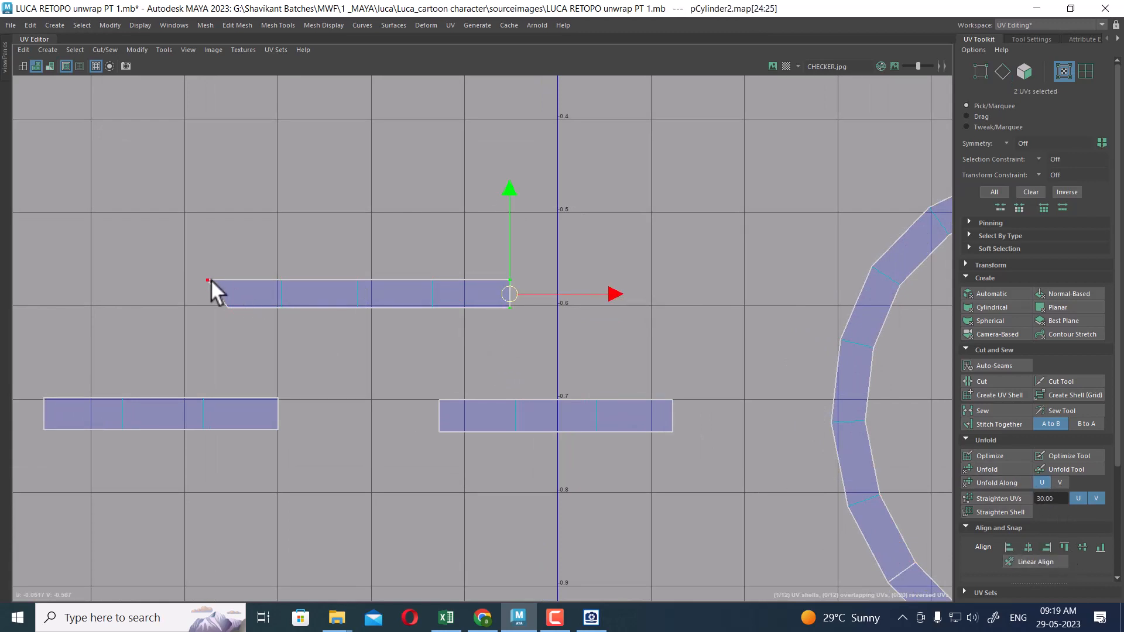
drag(210, 279, 241, 333)
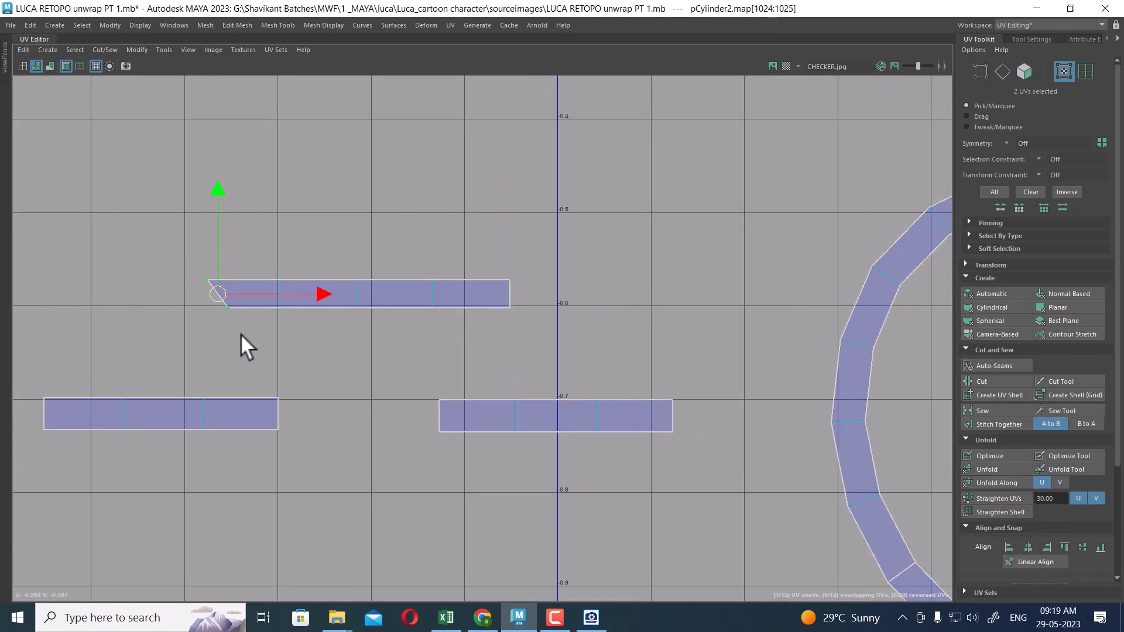
click(1007, 547)
Stitch the second arc's right and left pieces onto the matching end edges of the middle piece to form one straight strip.
scroll(440, 372, up, 3)
right_drag(490, 275, 491, 249)
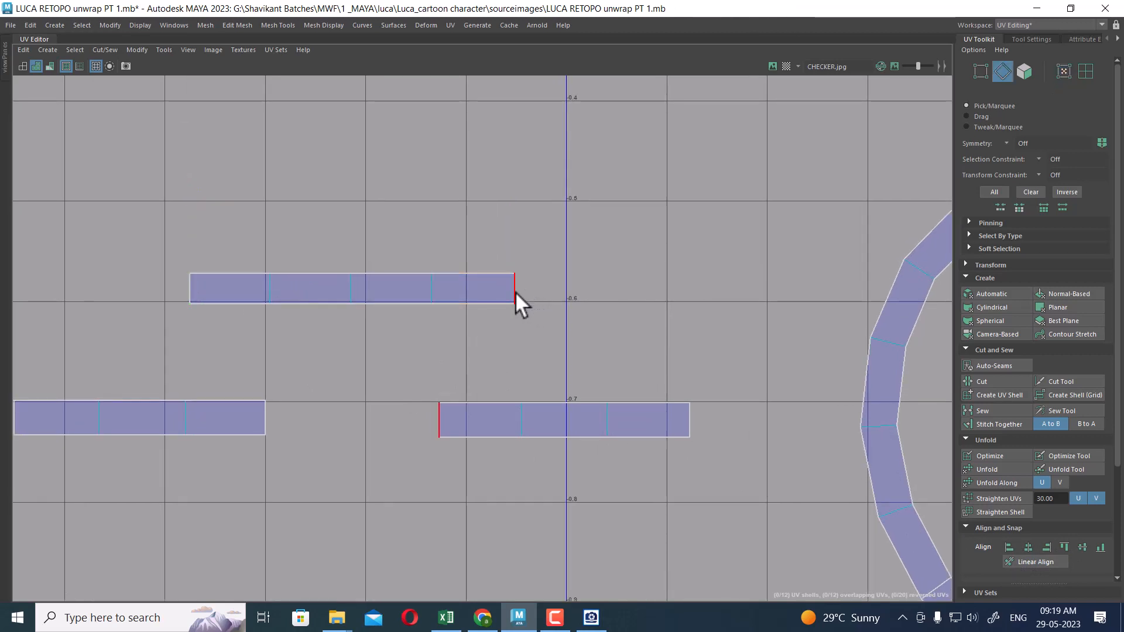
click(515, 288)
shift+right_drag(615, 258, 606, 228)
click(196, 291)
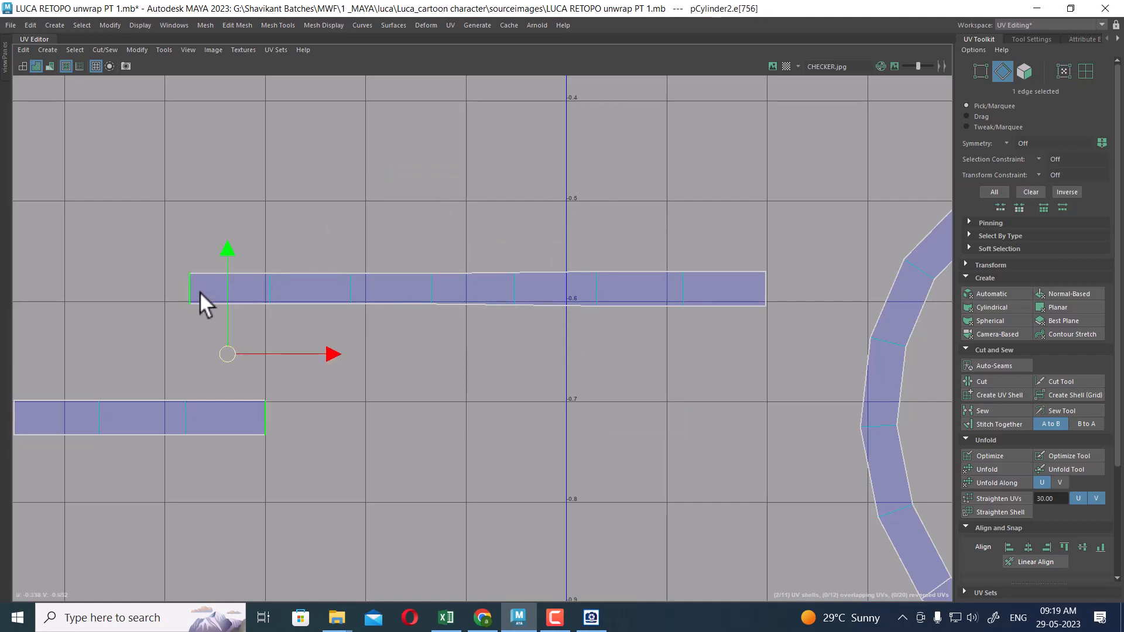
key(g)
click(370, 248)
Select both arcs of the remaining ring as whole shells and move the ring up and to the right, away from the strips.
scroll(392, 195, down, 5)
scroll(609, 281, down, 2)
alt+middle_drag(666, 324, 470, 307)
scroll(644, 372, up, 2)
right_drag(675, 308, 731, 293)
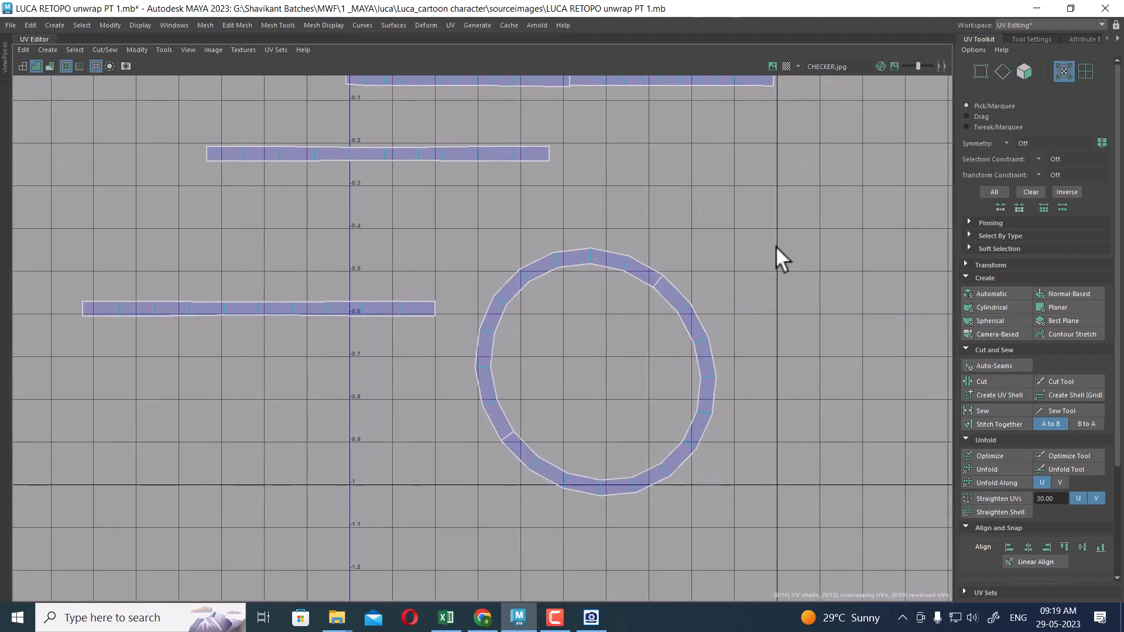
drag(775, 246, 634, 332)
ctrl+right_drag(634, 332, 757, 381)
drag(591, 376, 702, 348)
Move the ring's upper-left arc up as a shell and rotate it clockwise into an arch that opens downward.
right_drag(691, 312, 697, 288)
click(665, 231)
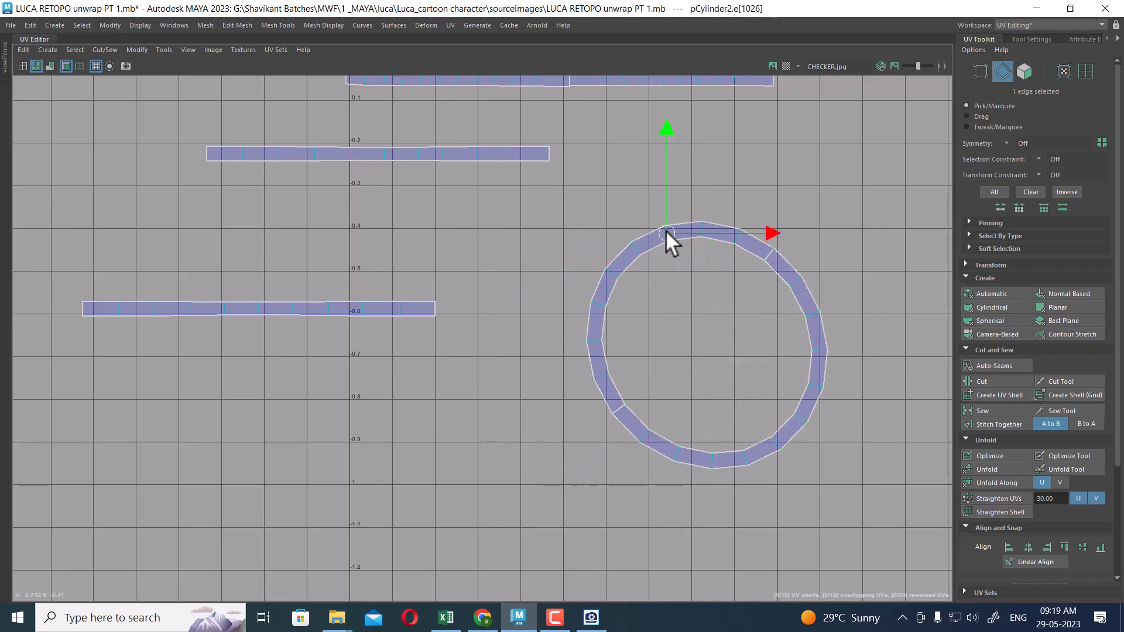
right_drag(631, 262, 649, 269)
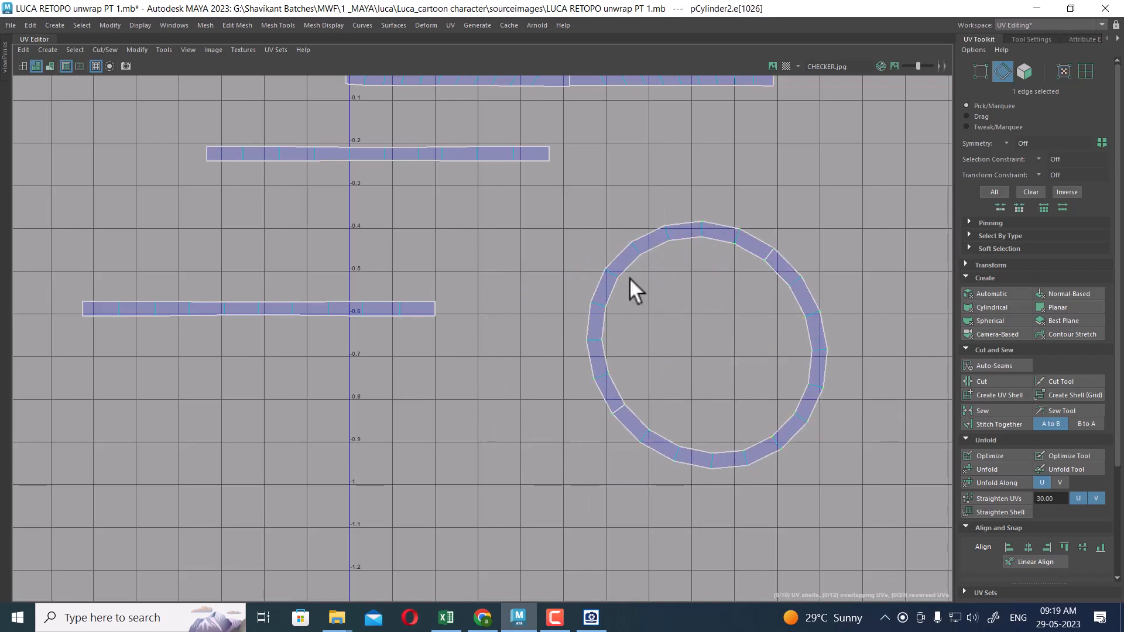
drag(624, 236, 641, 287)
ctrl+right_drag(618, 283, 643, 296)
drag(662, 275, 711, 218)
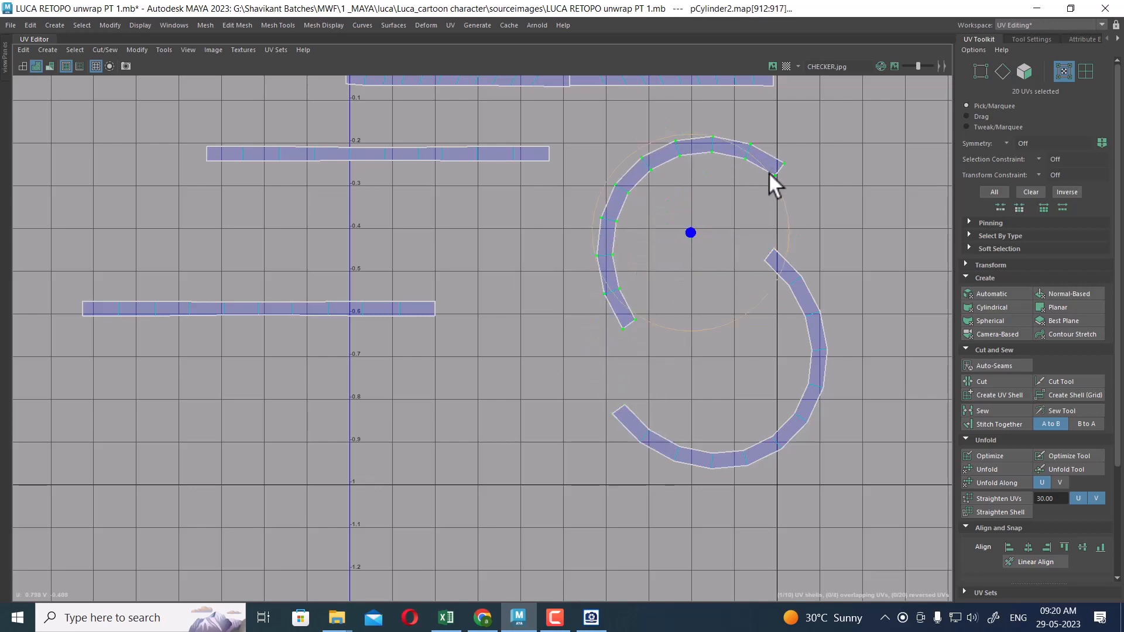
drag(768, 172, 798, 259)
Rotate the ring's lower-right arc counterclockwise as a shell until it forms an arch opening downward.
click(822, 385)
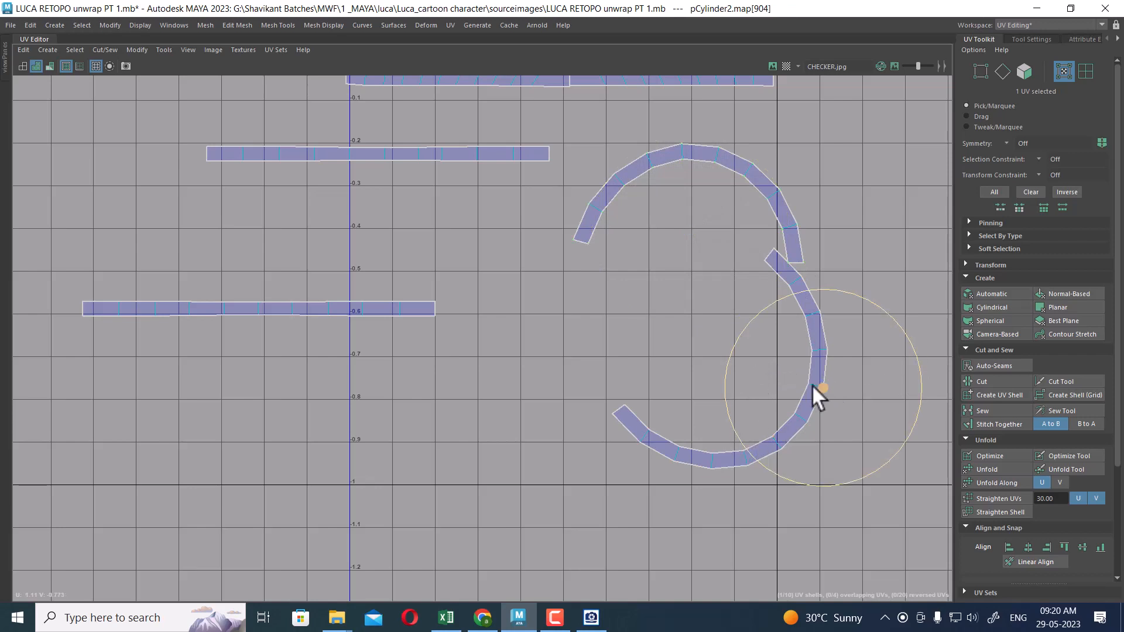
ctrl+right_drag(811, 384, 875, 398)
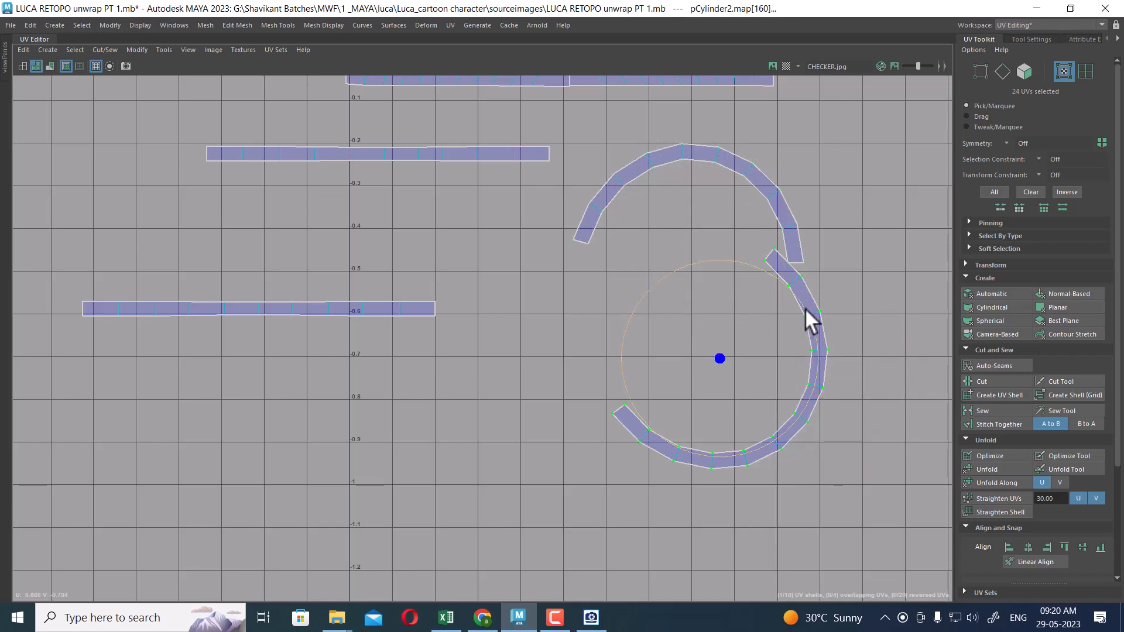
drag(805, 308, 549, 290)
Cut the upper arch into three pieces at one cross edge on its left slope and one just right of its crest.
alt+middle_drag(632, 221, 640, 325)
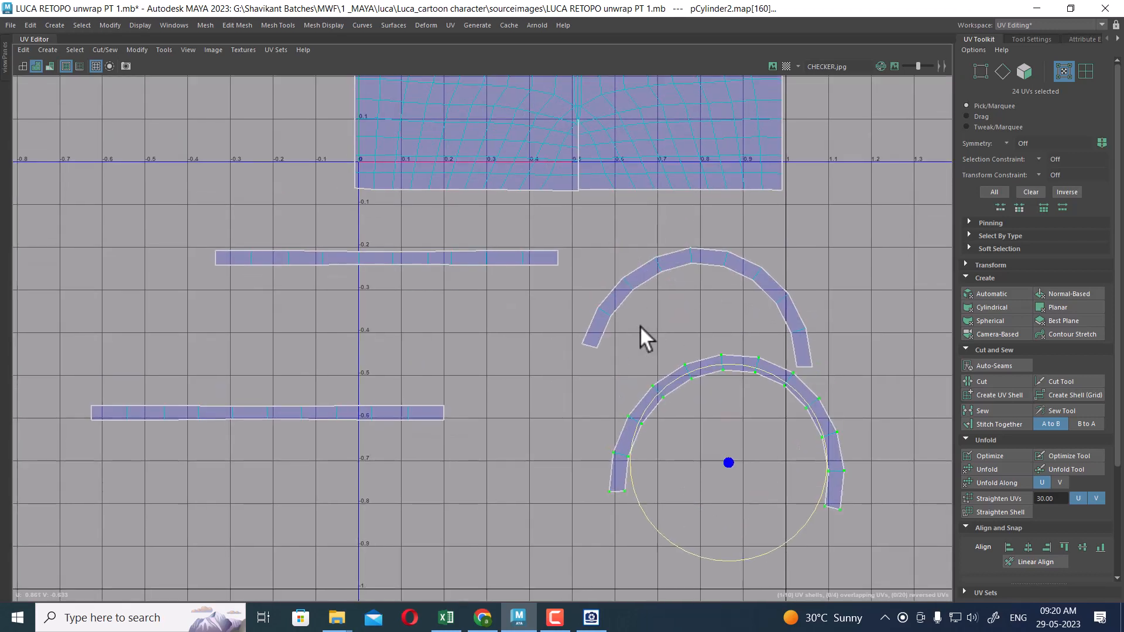
alt+right_drag(636, 267, 656, 339)
right_drag(652, 345, 605, 357)
click(621, 297)
click(786, 253)
shift+right_drag(878, 194, 651, 360)
alt+middle_drag(650, 360, 576, 198)
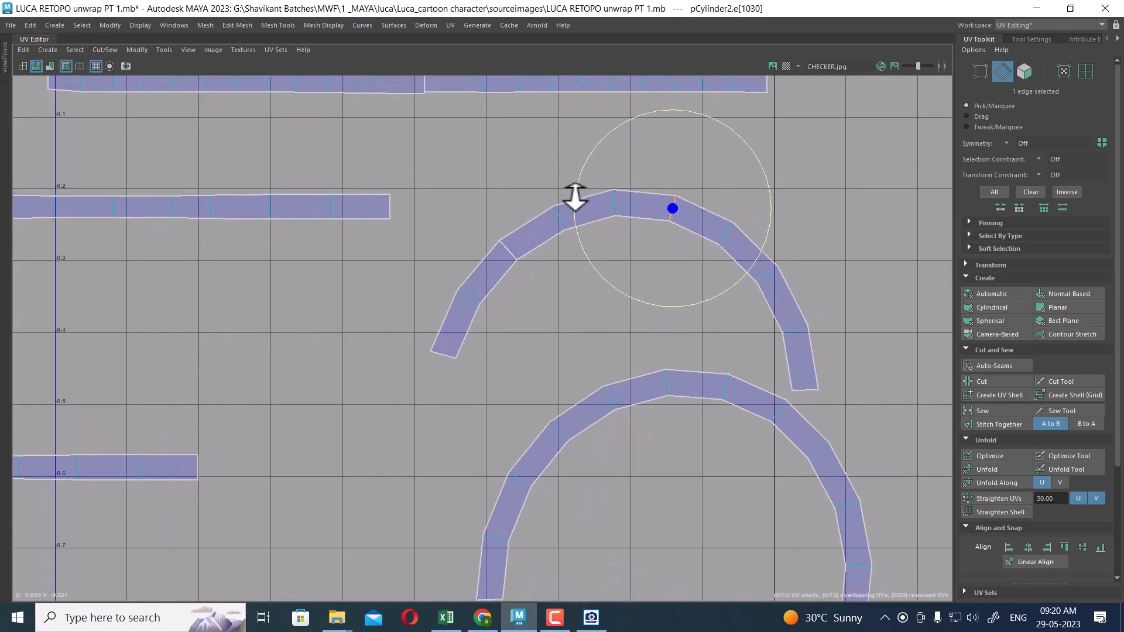
Rotate the upper arch's left and middle pieces clockwise and its right piece counterclockwise as UV shells until all lie roughly horizontal.
right_drag(582, 261, 546, 363)
click(472, 300)
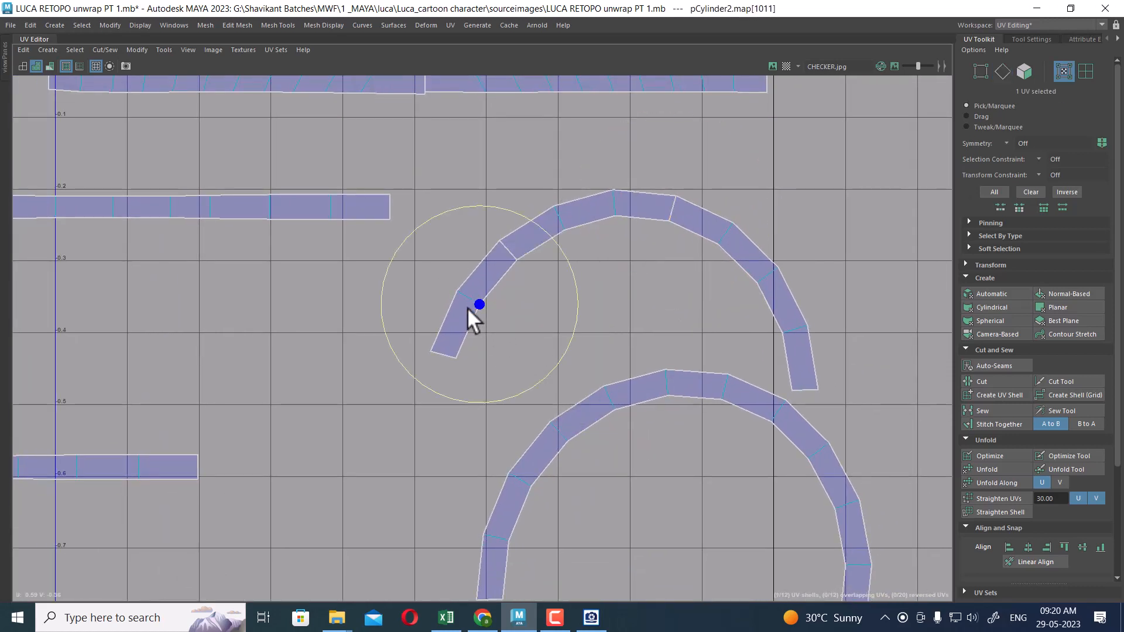
click(1085, 71)
click(480, 279)
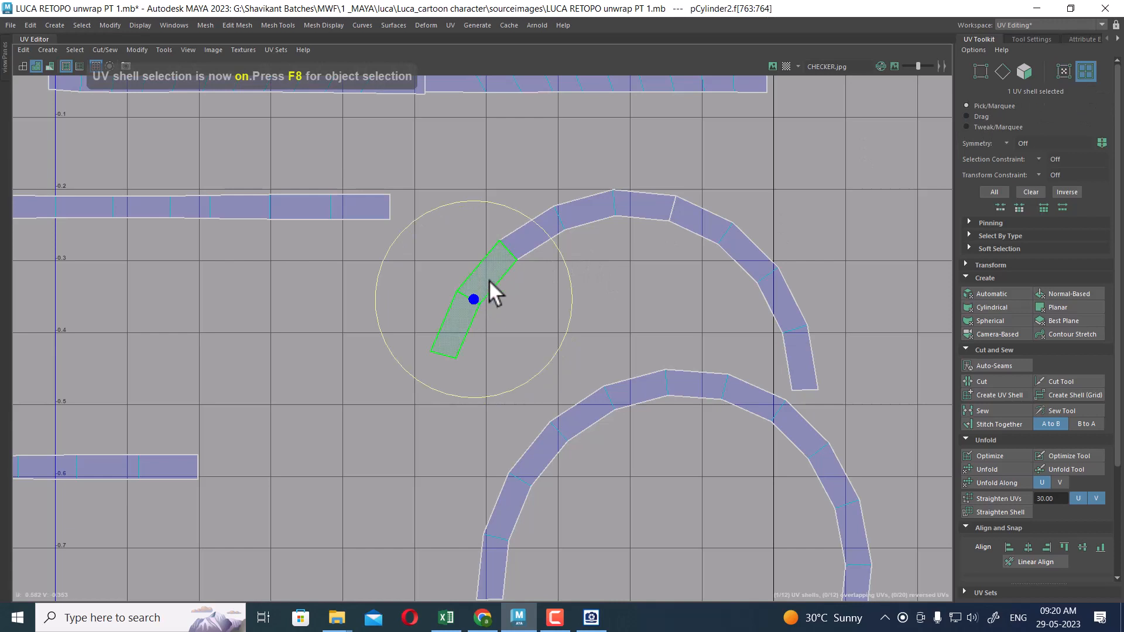
drag(554, 243, 571, 333)
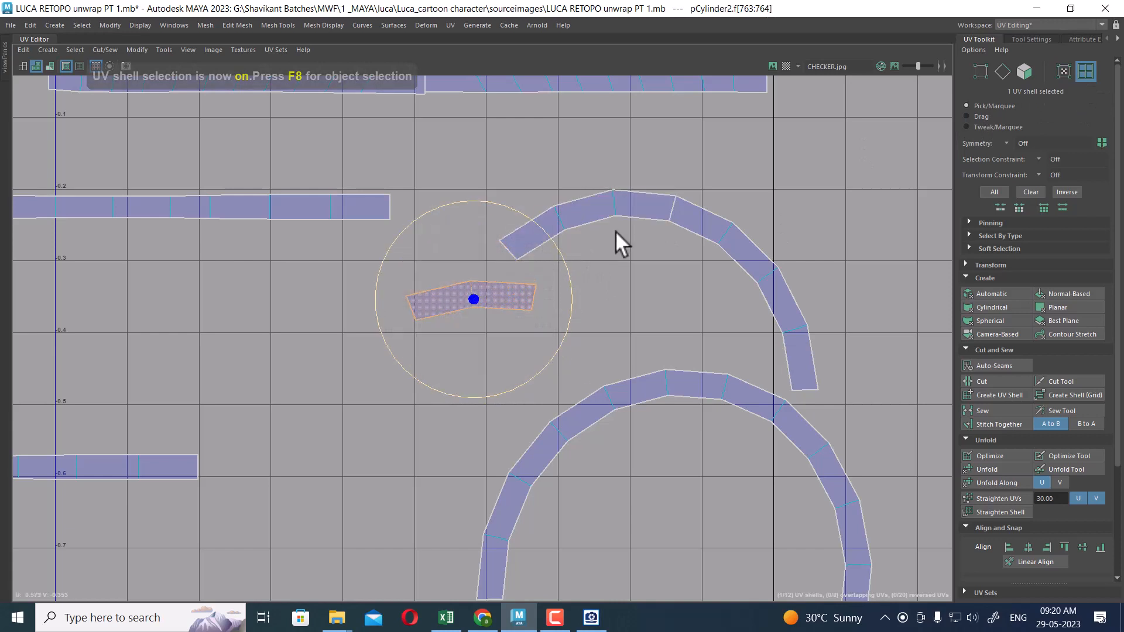
click(629, 205)
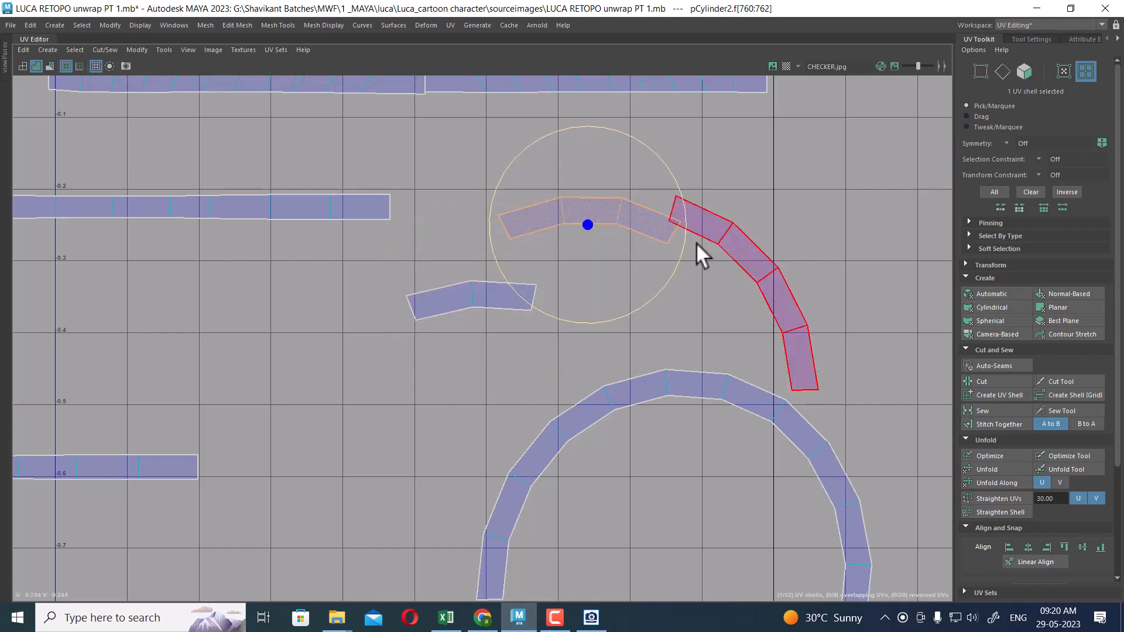
click(765, 278)
drag(831, 247, 764, 191)
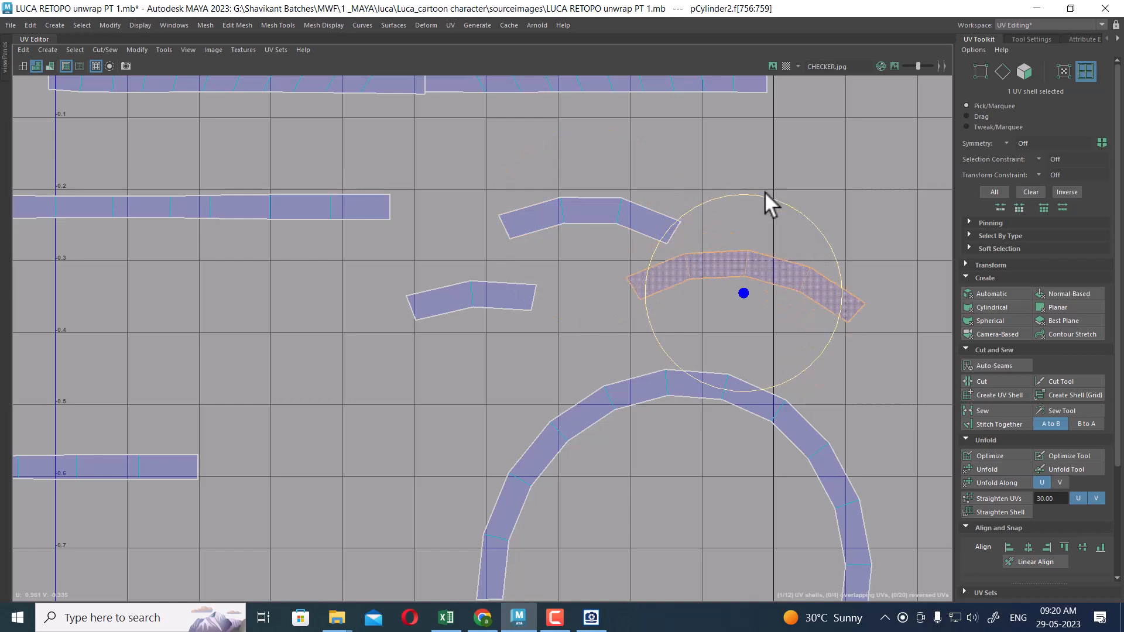
Select the upper arch's three pieces together and straighten their UVs with a 30.00 angle tolerance in U and V.
right_click(568, 182)
click(619, 182)
alt+right_drag(671, 281, 607, 219)
alt+middle_drag(770, 242, 580, 241)
drag(481, 285, 245, 333)
click(1007, 498)
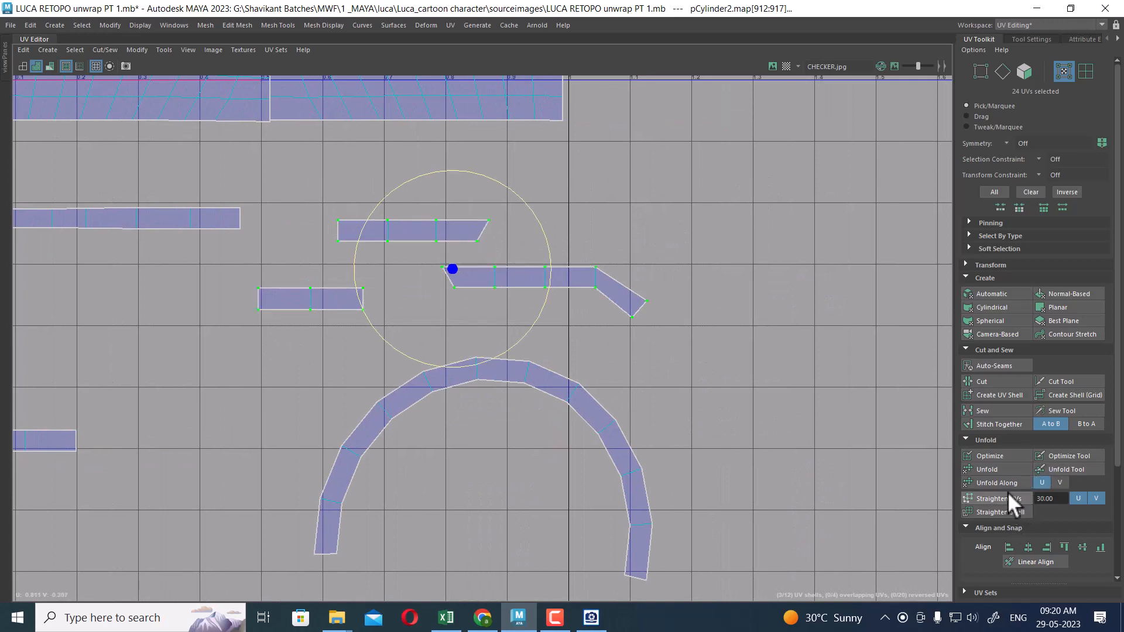
Lift and rotate the drooping end UVs of the four-face right piece nearly level, then straighten the whole piece.
alt+right_drag(653, 341, 654, 229)
click(660, 333)
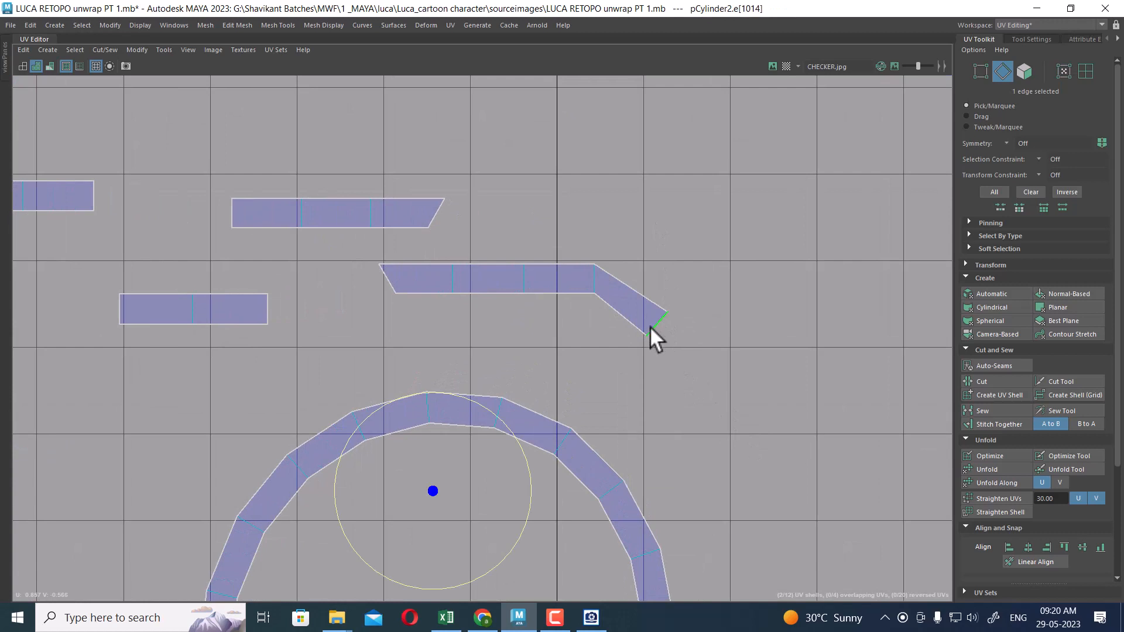
right_drag(672, 279, 745, 270)
drag(686, 294, 629, 376)
drag(664, 317, 658, 289)
key(w)
drag(381, 338, 381, 339)
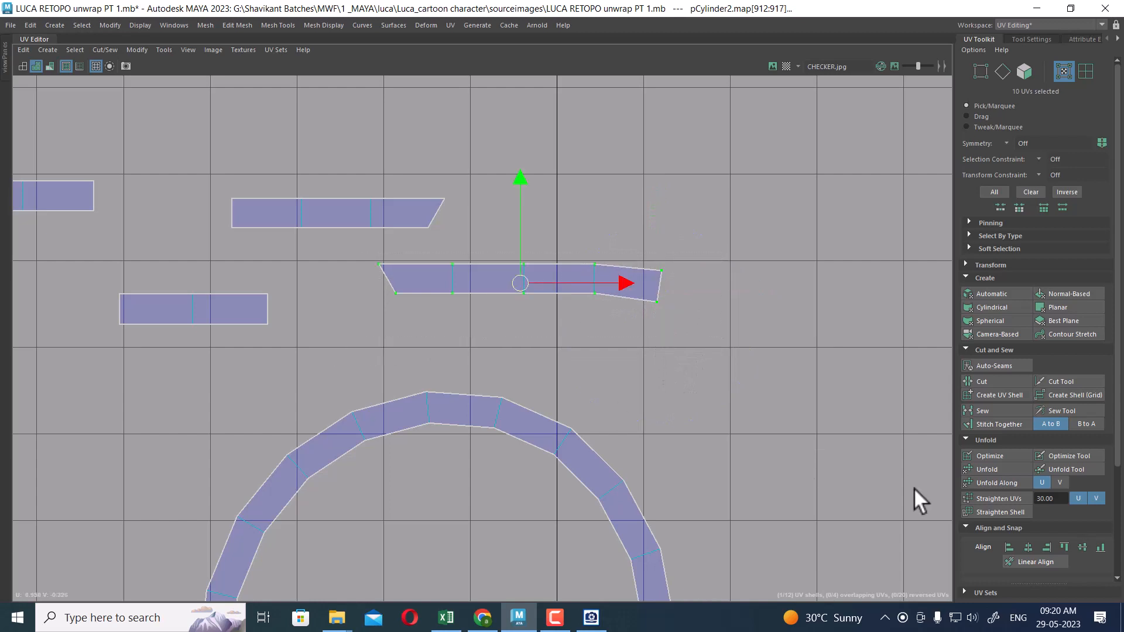
click(1001, 512)
Square the slanted ends, aligning the right piece's left-end UVs to minimum U and the middle piece's right-end UVs to maximum U.
scroll(619, 196, down, 1)
scroll(618, 196, down, 1)
alt+middle_drag(561, 370, 584, 373)
scroll(584, 309, up, 2)
drag(426, 258, 476, 326)
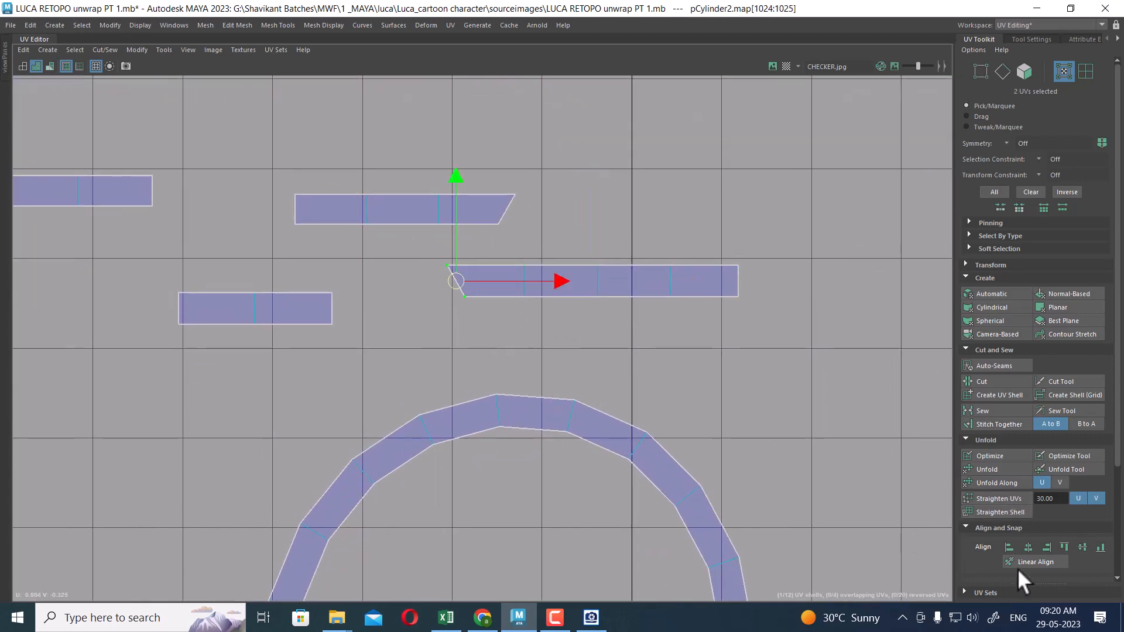
click(1006, 547)
drag(491, 237, 491, 239)
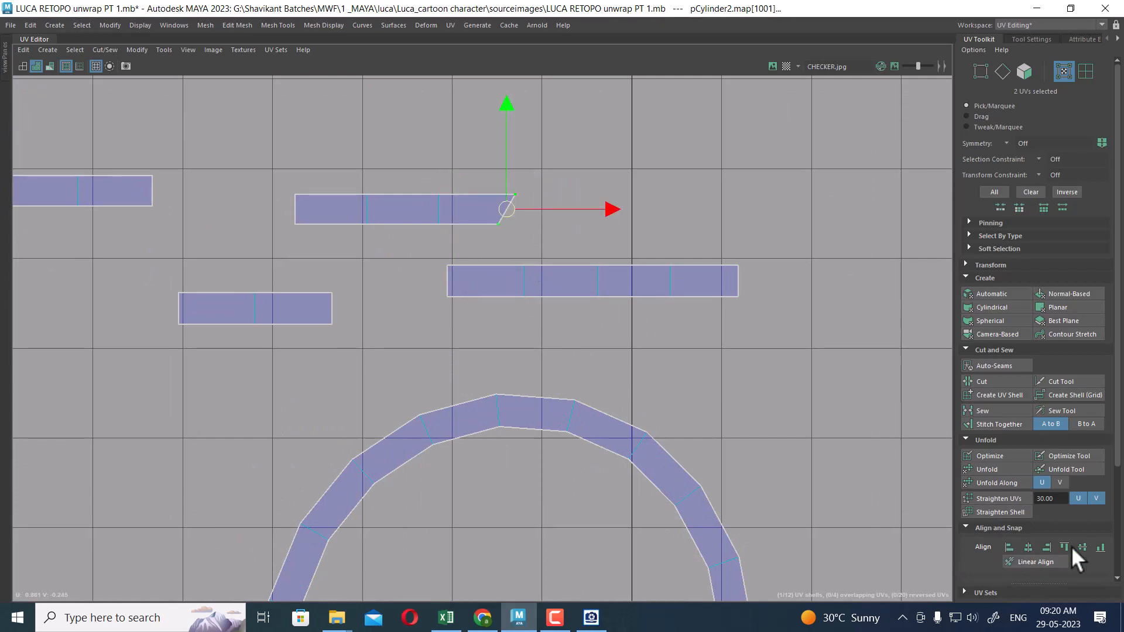
click(1063, 548)
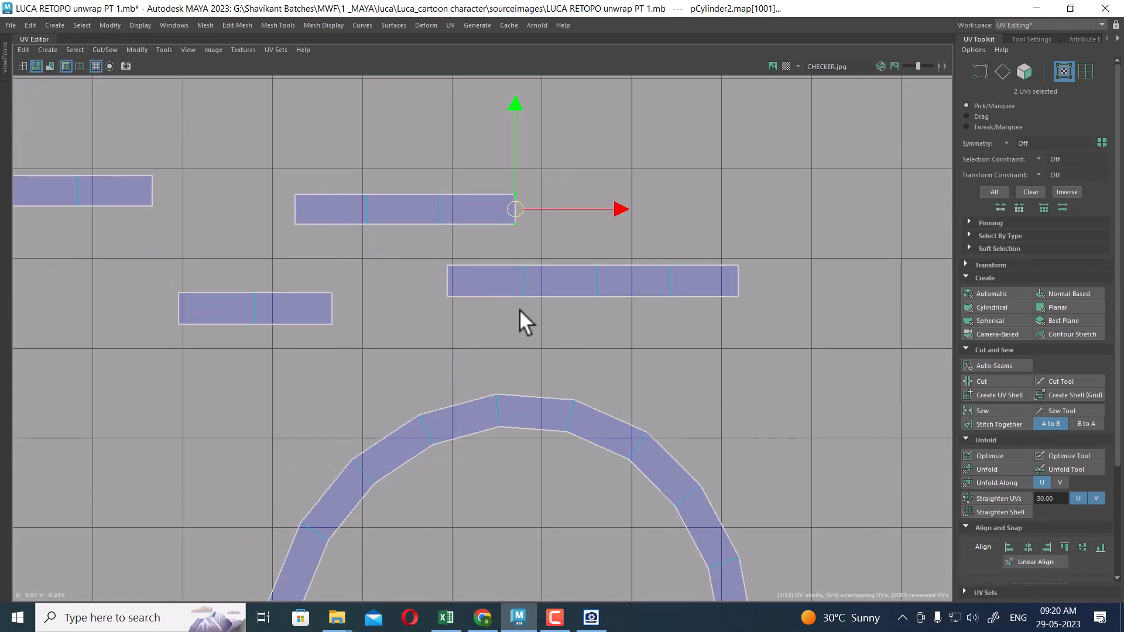
Stitch the middle piece to the right piece, and the left piece to the joined strip, along their matching end edges.
right_drag(519, 309, 521, 266)
click(606, 187)
click(516, 209)
key(shift+s)
click(297, 191)
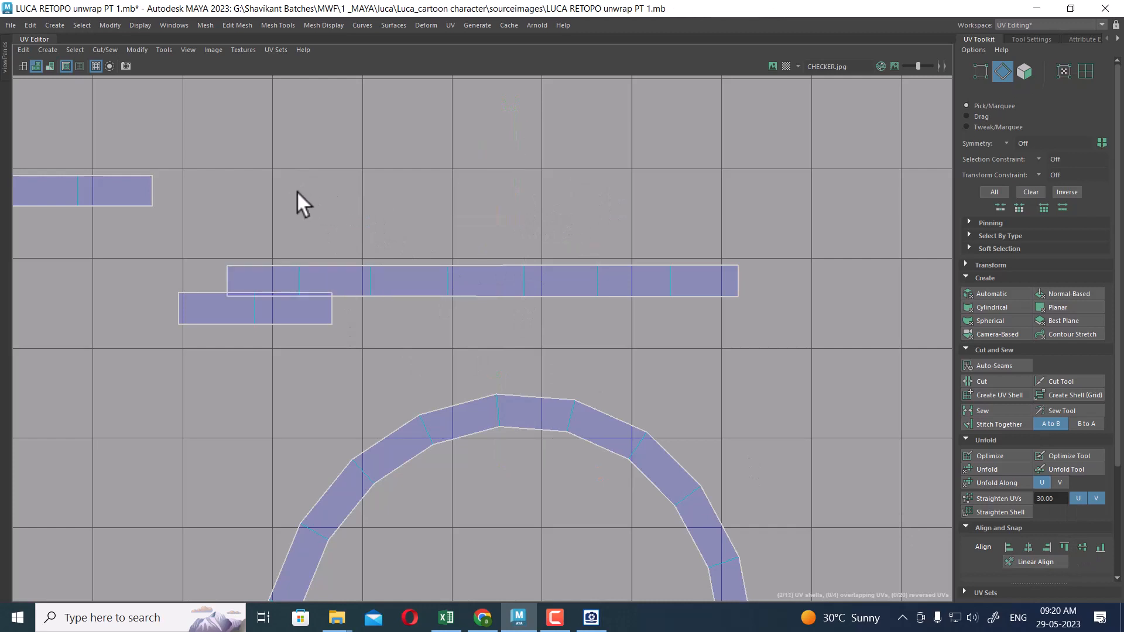
click(227, 276)
key(shift+s)
click(418, 129)
Cut the remaining arch into three pieces at one cross edge on each slope.
scroll(378, 242, down, 3)
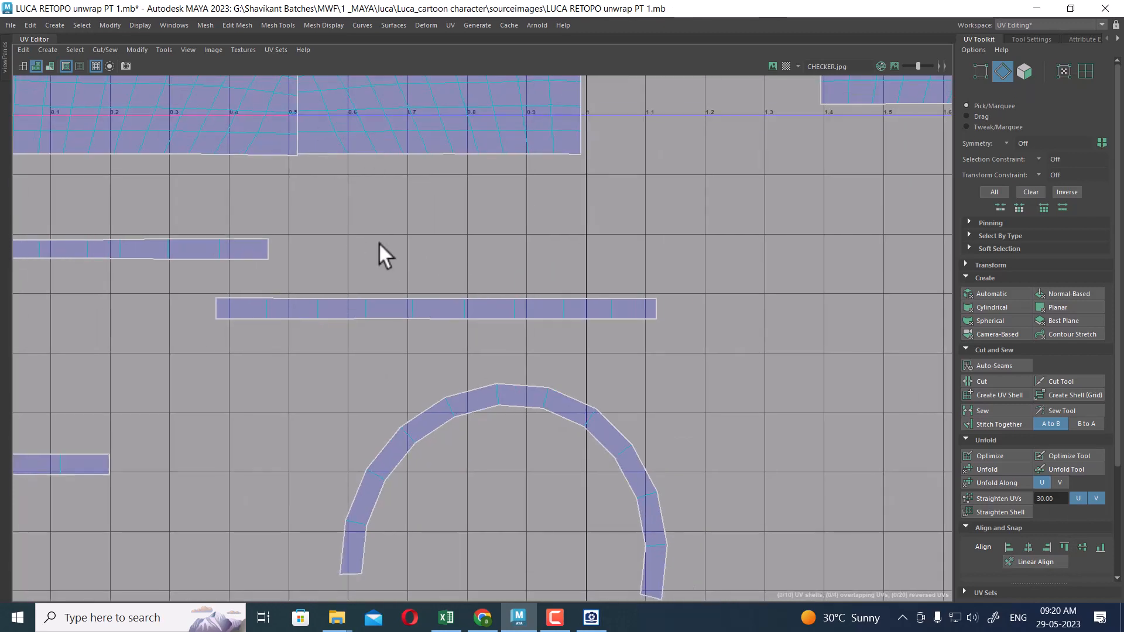
scroll(378, 243, down, 2)
alt+middle_drag(501, 346, 470, 244)
scroll(474, 261, up, 3)
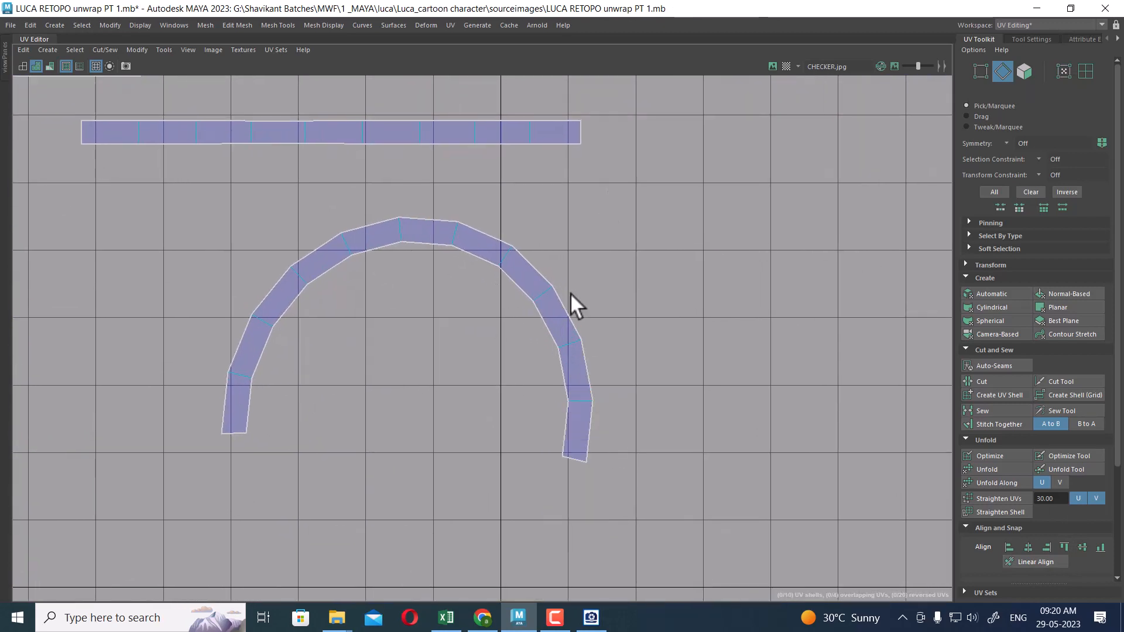
click(544, 293)
shift+right_drag(658, 265, 638, 275)
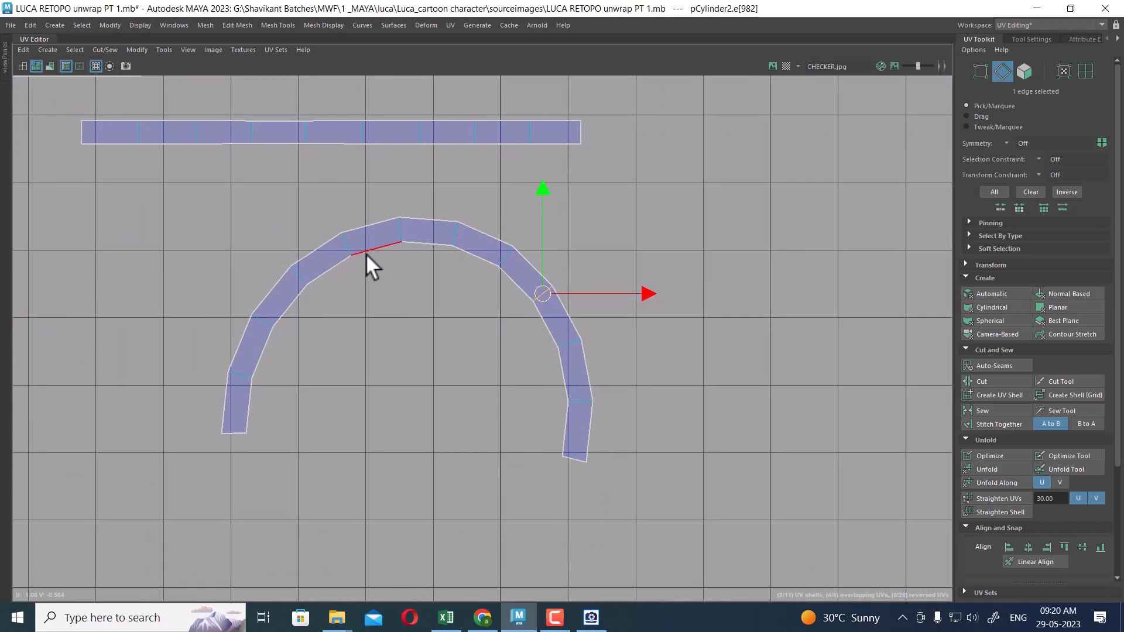
click(298, 275)
shift+right_drag(525, 206, 500, 220)
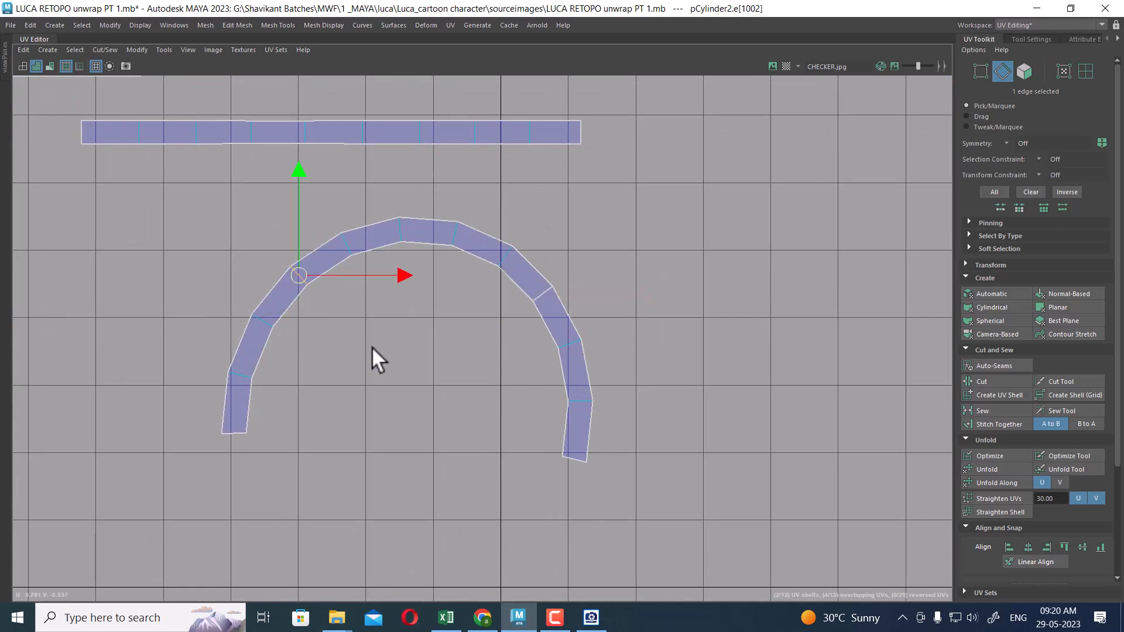
Rotate the arch's right and left end pieces as whole shells until each lies nearly horizontal.
right_drag(662, 322, 684, 324)
drag(651, 376, 549, 478)
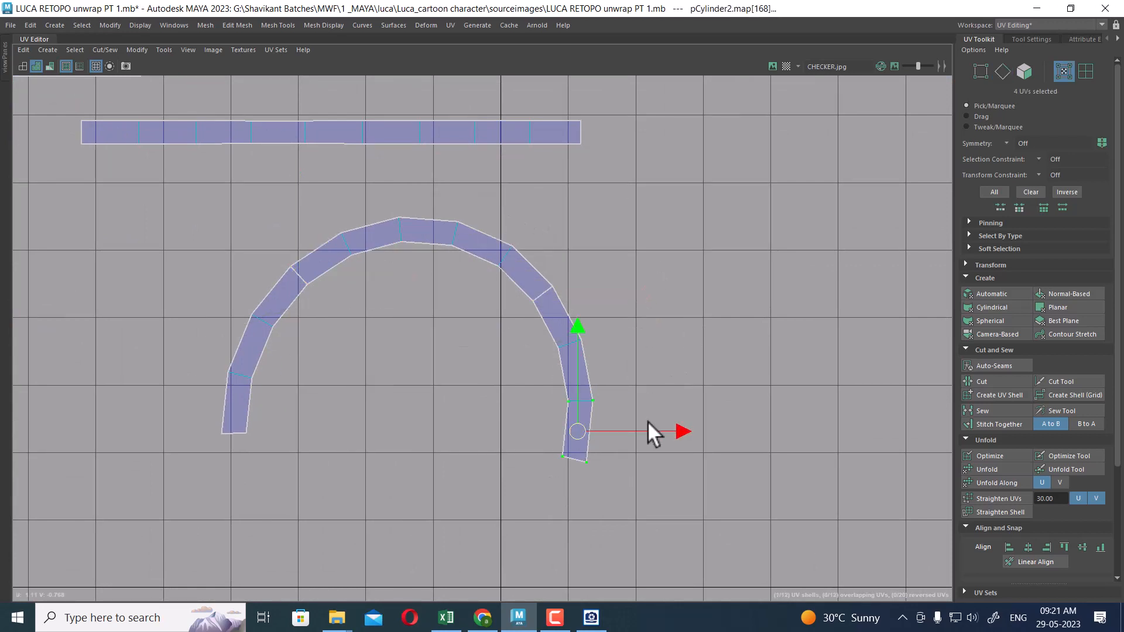
ctrl+right_drag(654, 388, 752, 454)
key(e)
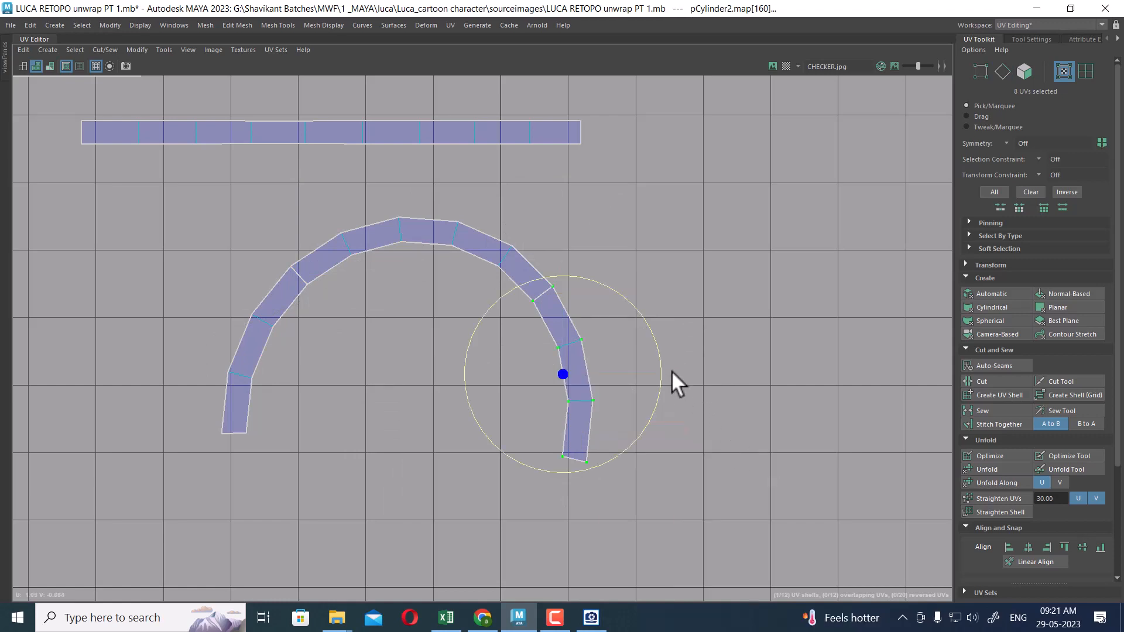
drag(658, 346, 557, 268)
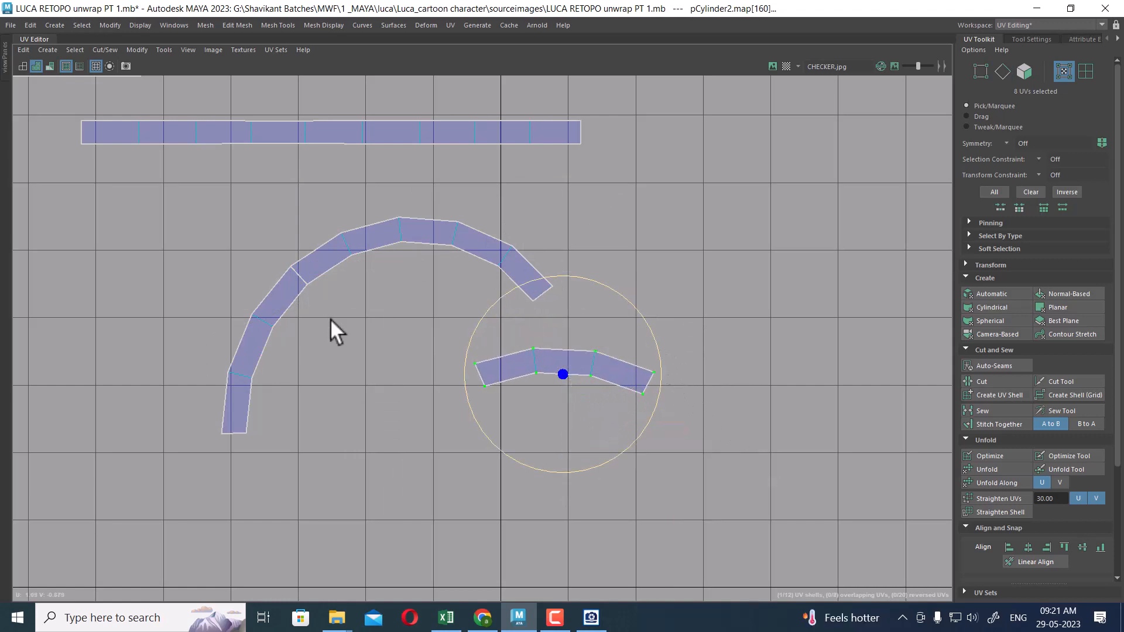
click(276, 331)
ctrl+right_drag(323, 318, 348, 296)
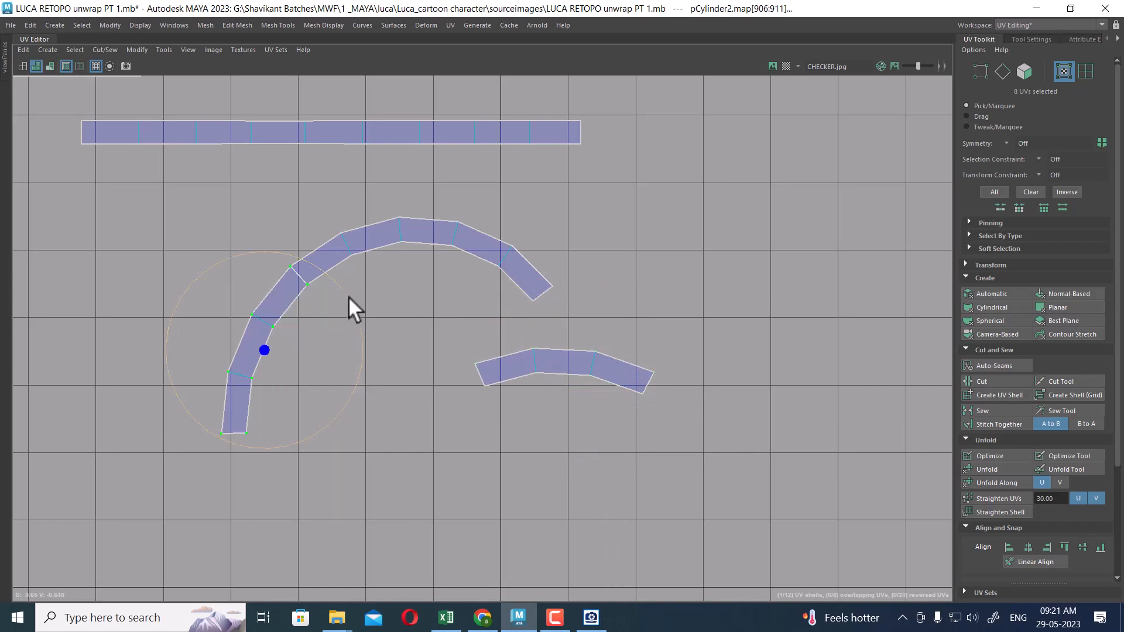
drag(340, 289, 396, 423)
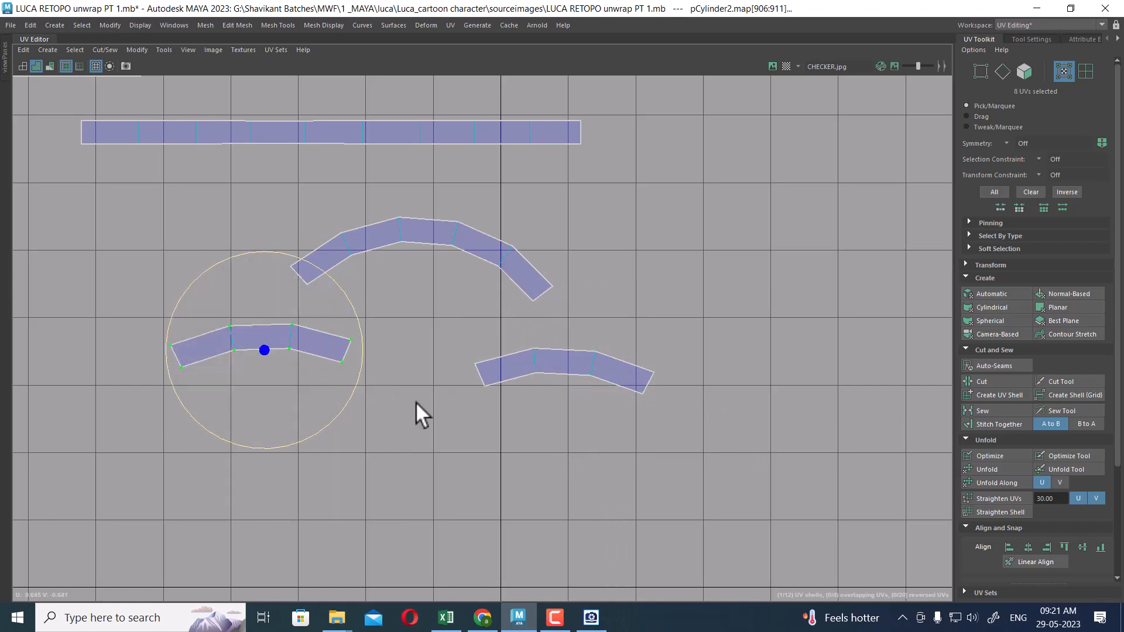
Cut the middle arch piece at the cross edge right of its crest and rotate the two-face right part nearly level.
click(499, 267)
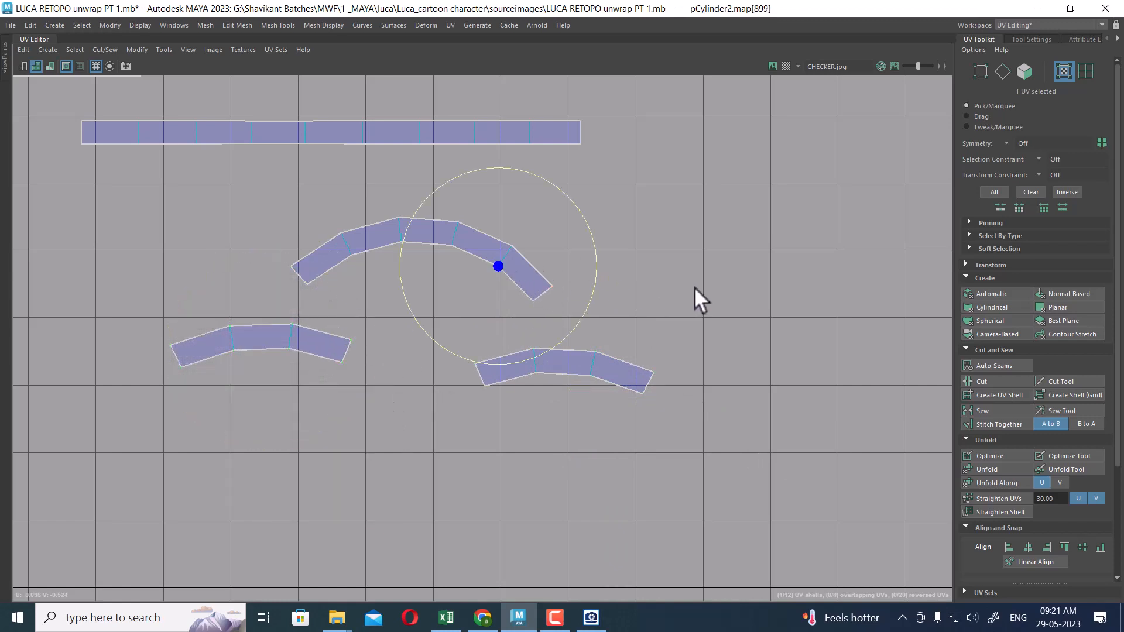
right_drag(695, 287, 623, 243)
click(458, 233)
right_drag(585, 276, 627, 277)
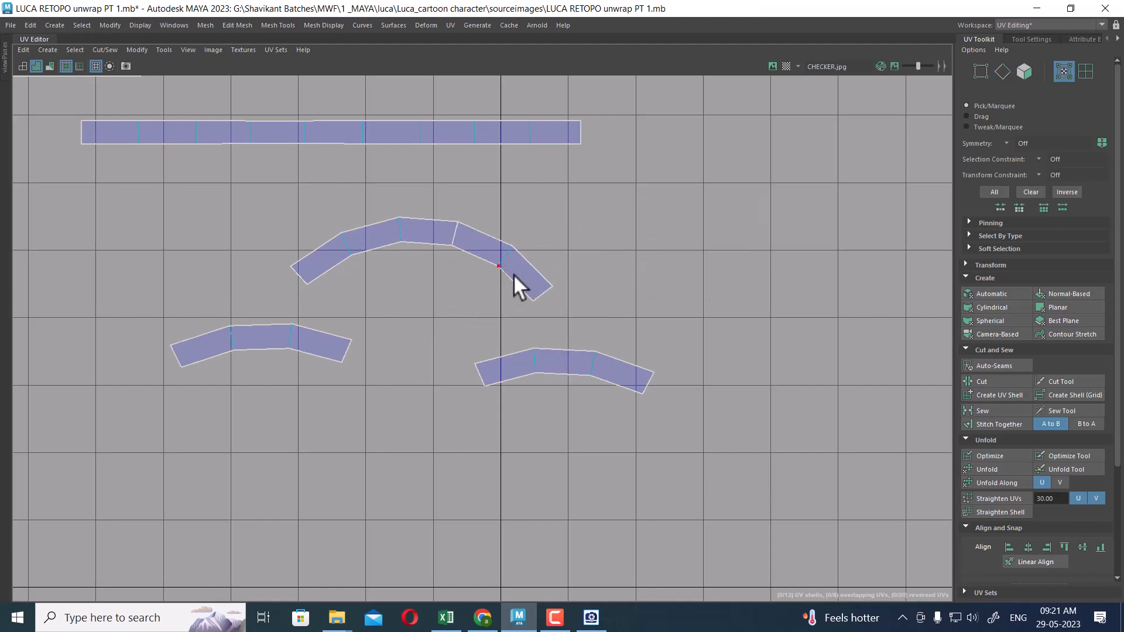
click(552, 287)
ctrl+right_drag(519, 293, 576, 309)
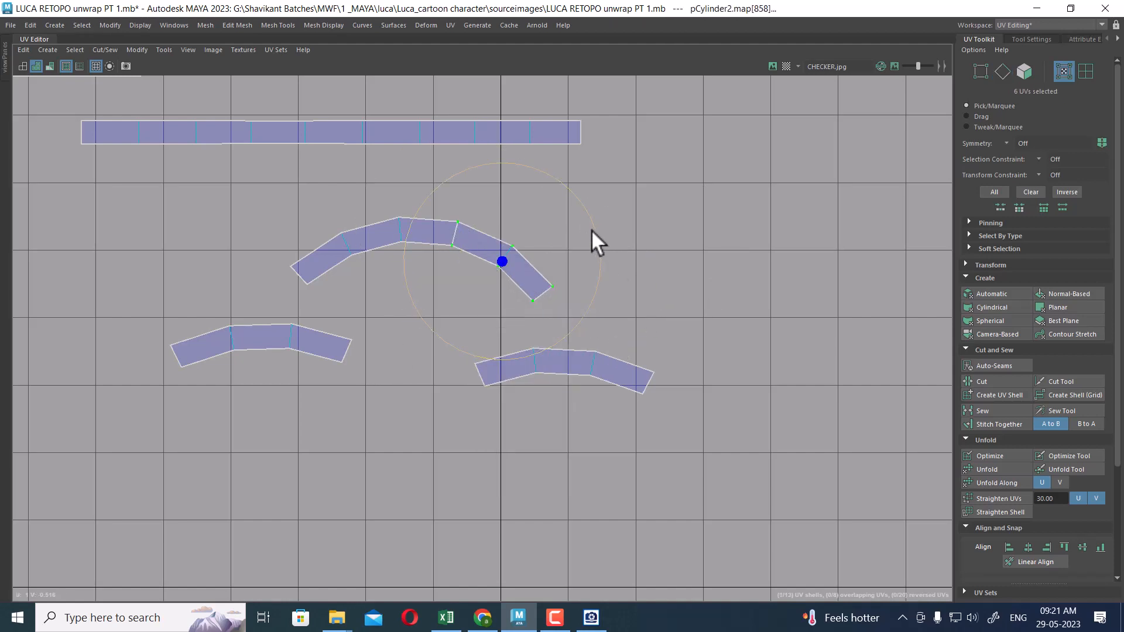
drag(591, 230, 571, 180)
Rotate the remaining three-face middle piece nearly level and move it left, clear of the two-face piece.
click(332, 245)
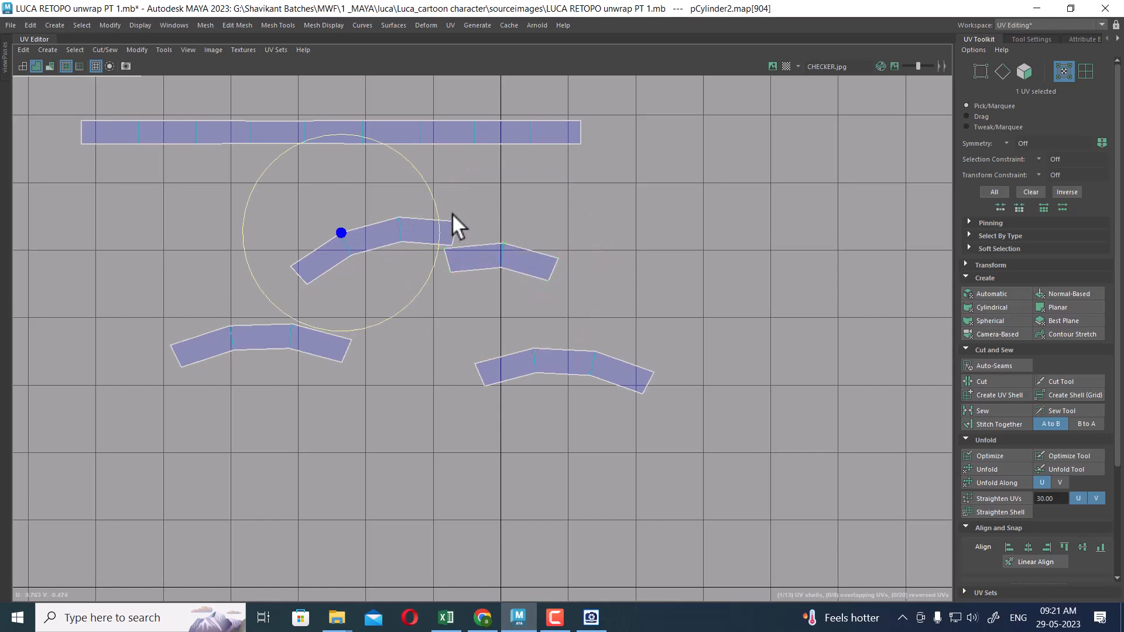
ctrl+right_drag(410, 211, 432, 221)
drag(451, 199, 469, 217)
key(w)
drag(379, 240, 326, 250)
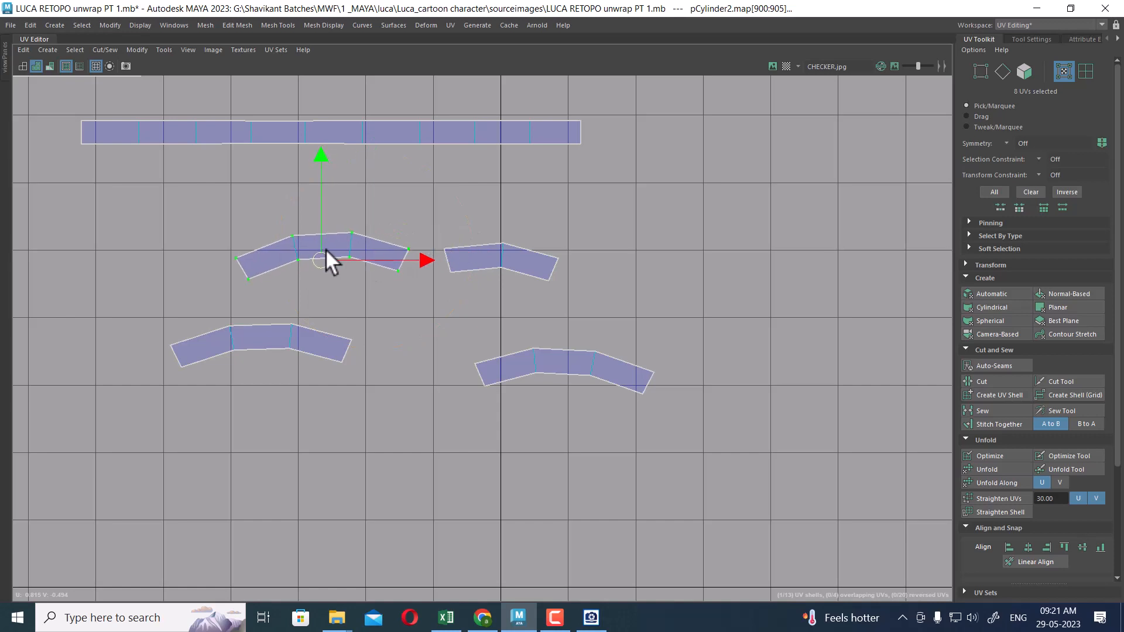
Straighten the UVs of all four arch pieces and align the three-face middle piece's slanted left-end UVs to minimum U.
drag(788, 475, 789, 475)
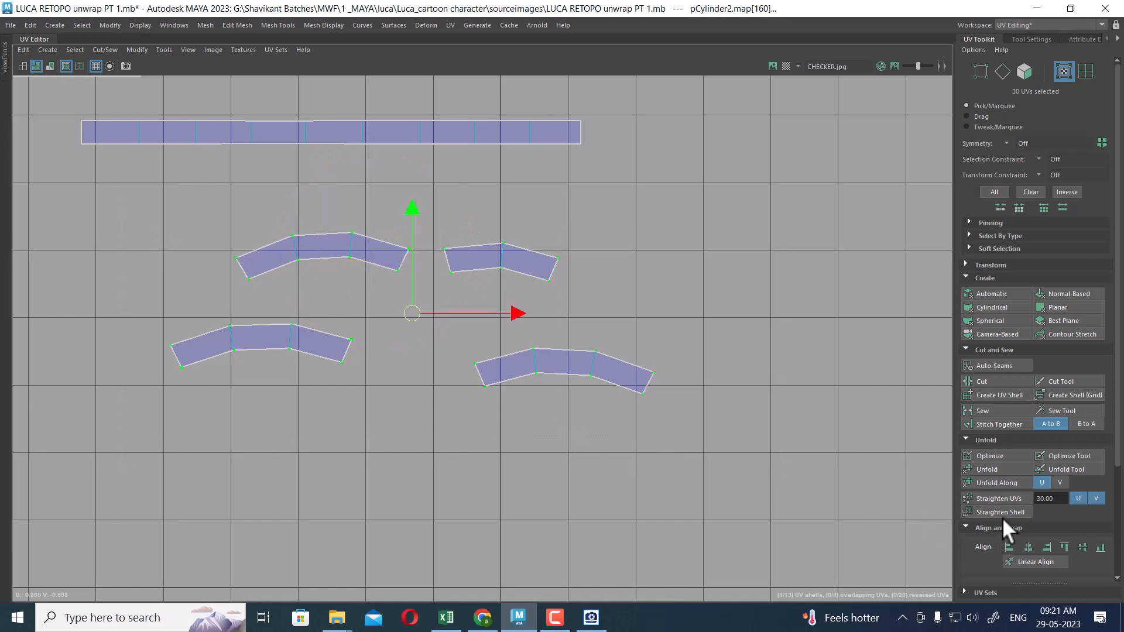
click(1002, 498)
alt+right_drag(393, 348, 414, 378)
drag(202, 230, 263, 290)
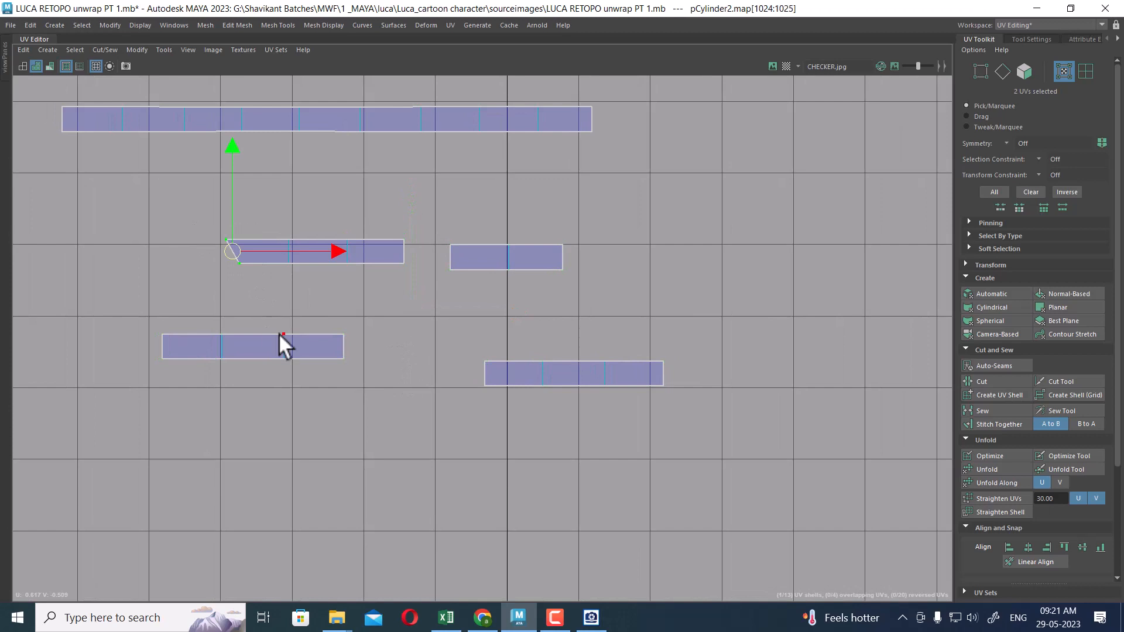
click(1009, 547)
Stitch the four straightened pieces together along their matching end edges into one long strip.
right_drag(352, 311, 353, 269)
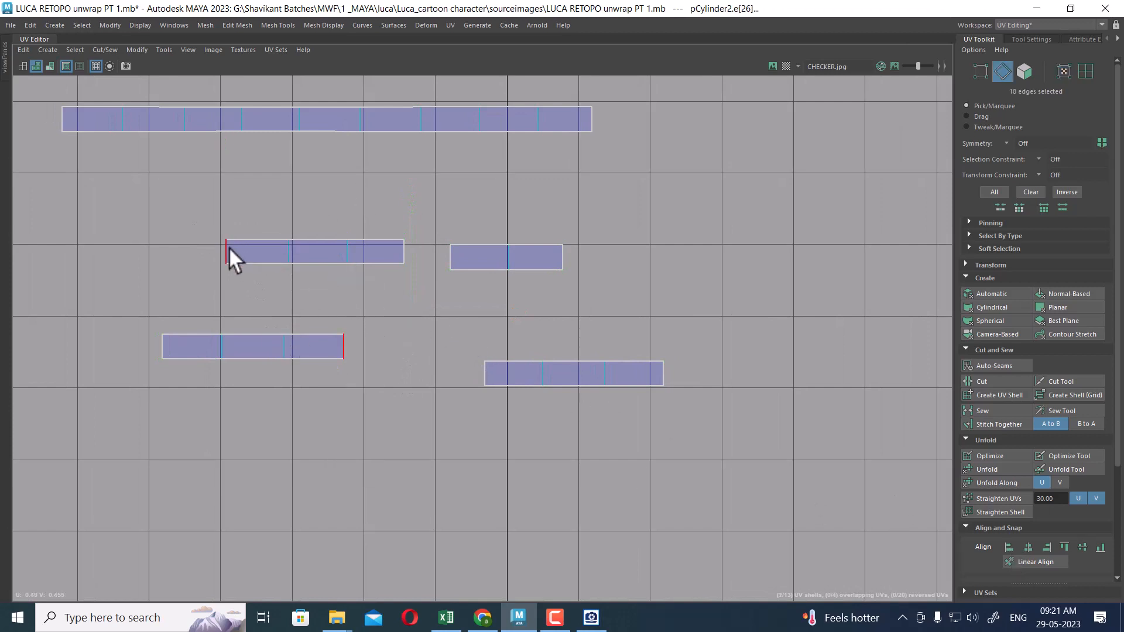
click(227, 248)
shift+right_drag(470, 357, 404, 293)
click(521, 346)
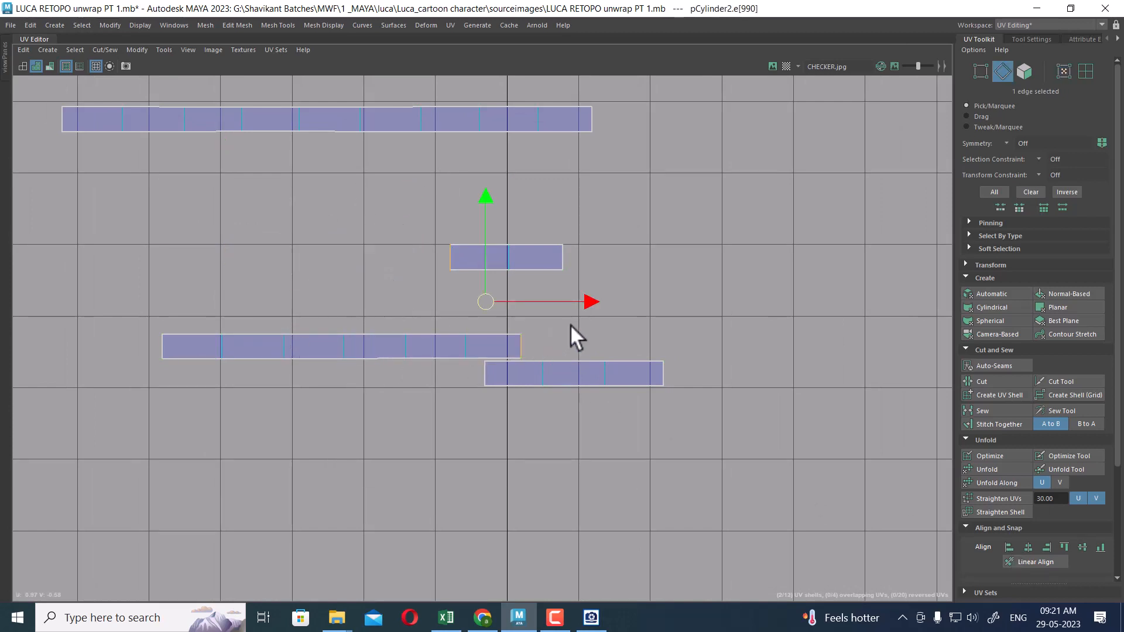
shift+right_drag(570, 324, 518, 350)
click(487, 374)
shift+right_drag(705, 297, 635, 146)
Identify the strip matching the lower shorts shell's left hem and move it just below that hem.
scroll(398, 268, down, 6)
alt+right_drag(505, 425, 433, 346)
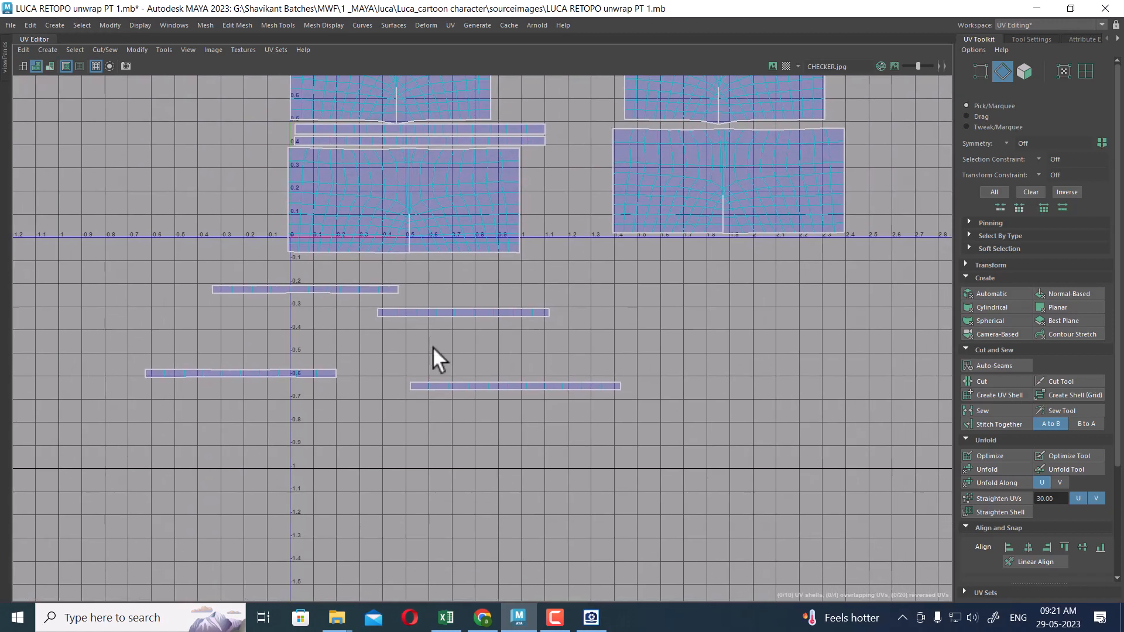
scroll(353, 273, up, 2)
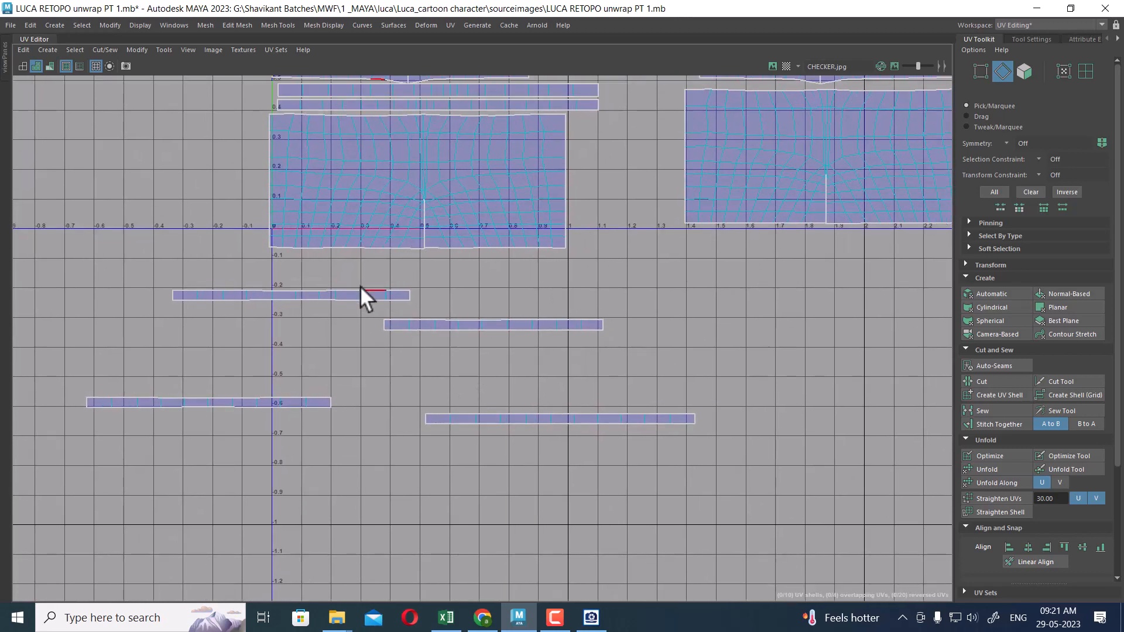
click(331, 248)
click(357, 261)
click(360, 252)
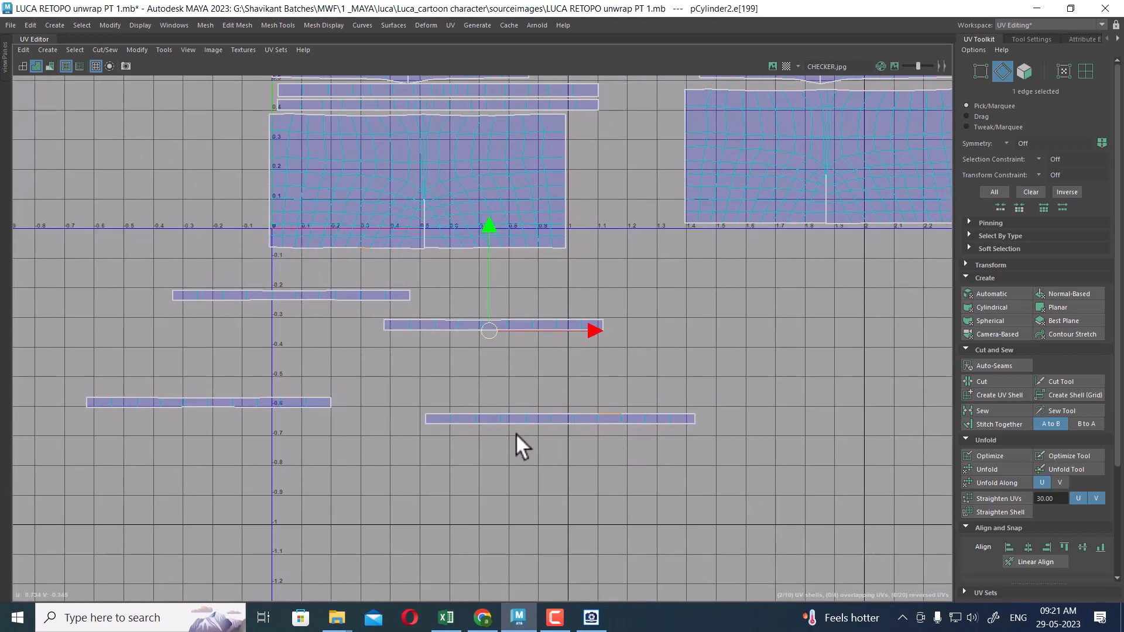
right_drag(512, 421, 565, 422)
drag(617, 483, 710, 402)
ctrl+right_drag(590, 397, 732, 440)
drag(560, 416, 336, 263)
alt+right_drag(350, 217, 504, 414)
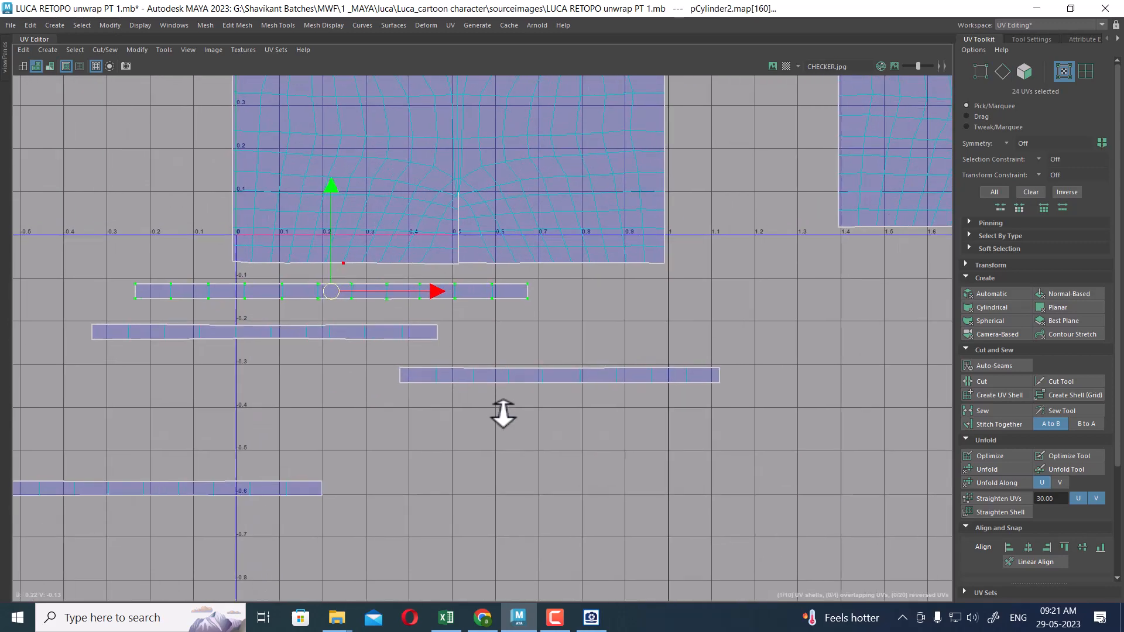
Scale the strip down to the width of the shell's left half and position it directly under the hem.
alt+middle_drag(368, 200, 447, 256)
alt+right_drag(446, 256, 461, 310)
key(r)
drag(402, 356, 420, 338)
key(w)
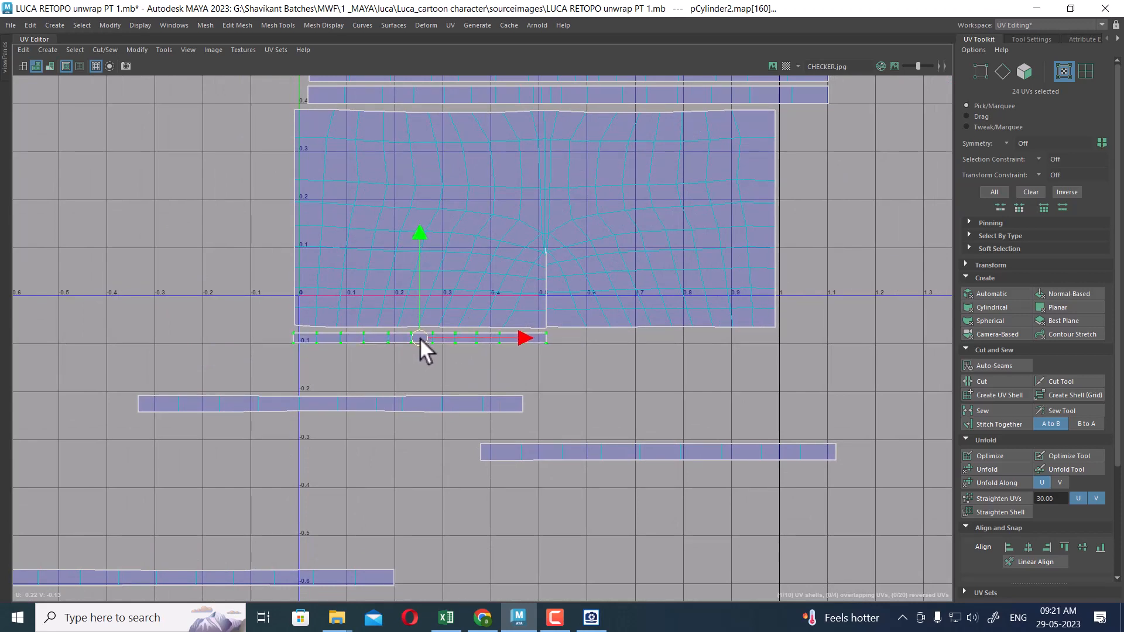
Find the strip matching the lower shell's right hem and move that whole strip below the shell's right half.
right_drag(685, 339, 673, 213)
click(653, 326)
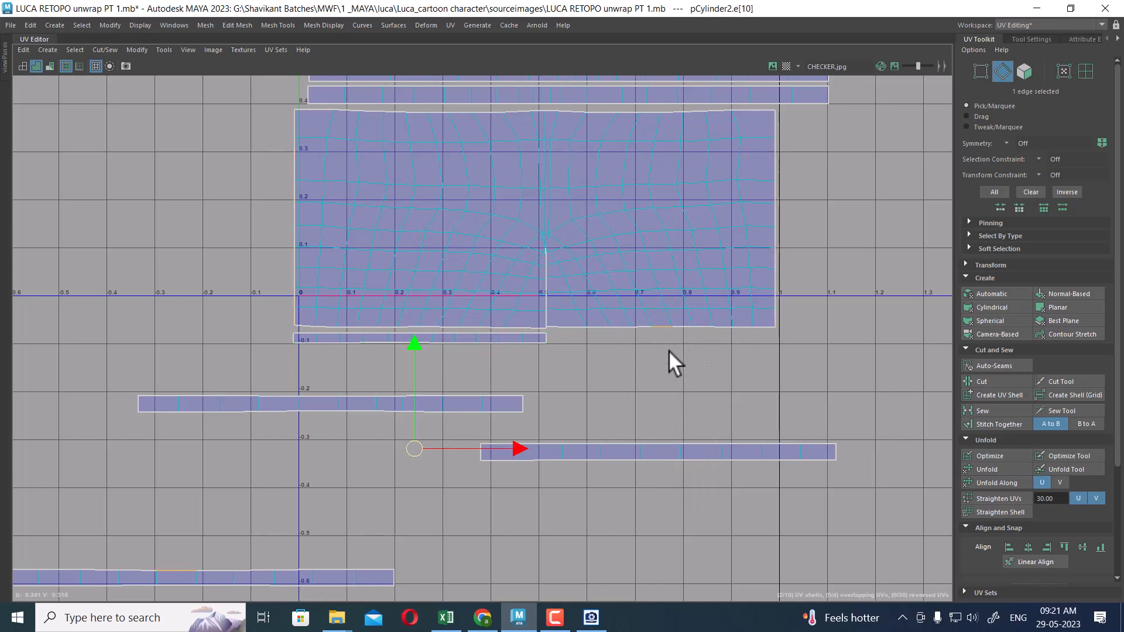
right_click(353, 550)
drag(412, 547, 372, 607)
ctrl+right_click(378, 552)
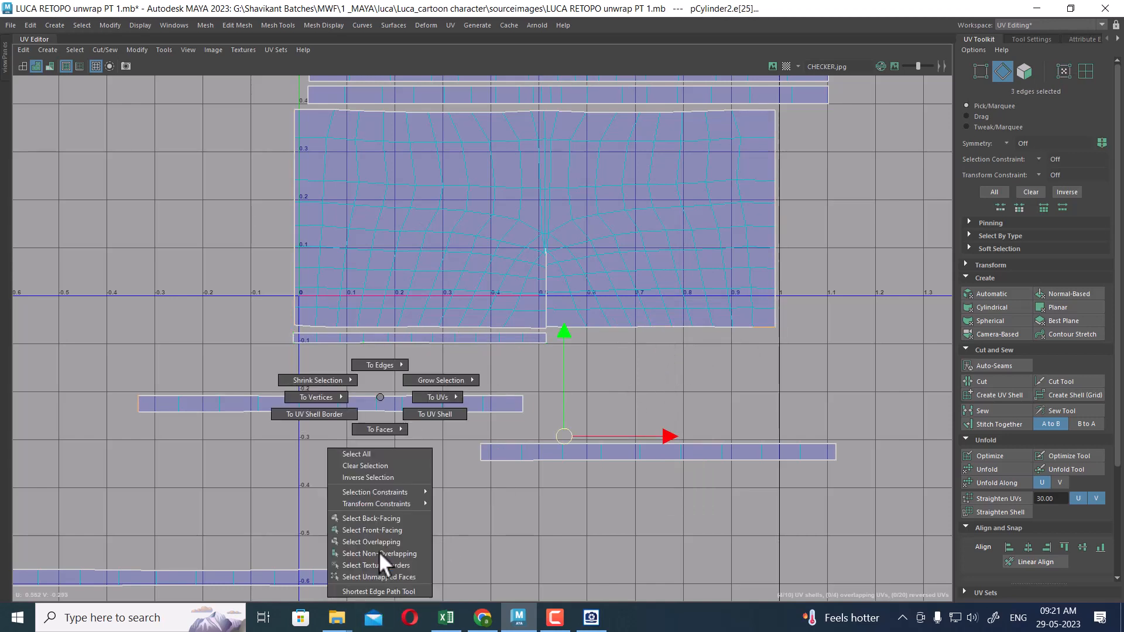
ctrl+right_drag(378, 551, 436, 439)
alt+middle_drag(386, 546, 478, 482)
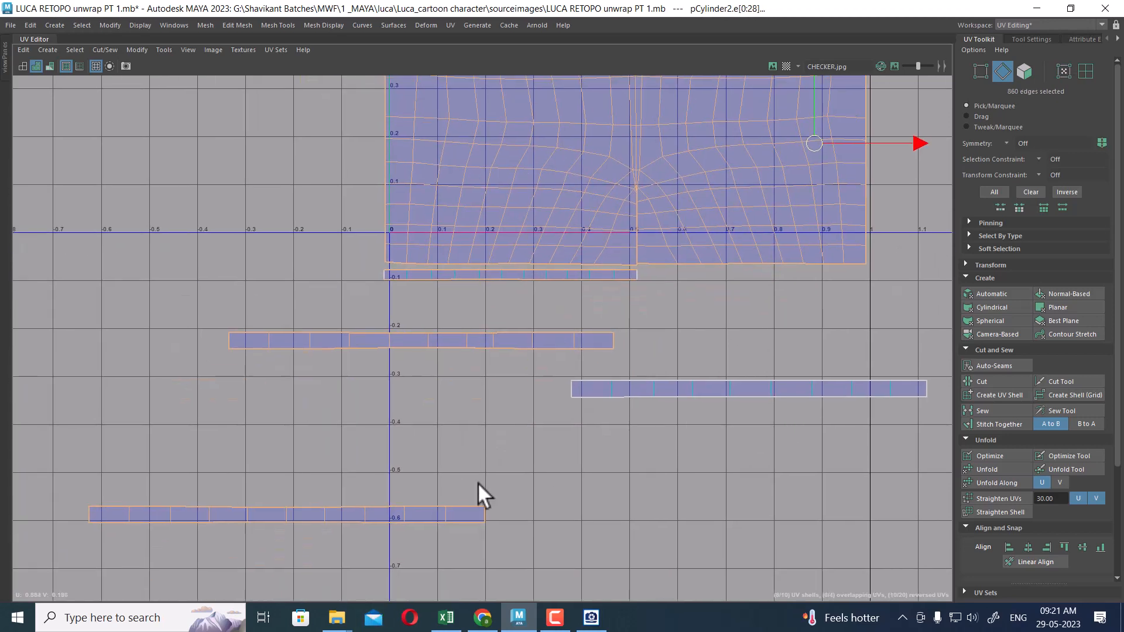
right_drag(444, 485, 555, 443)
drag(531, 475, 466, 544)
ctrl+right_drag(443, 464, 581, 432)
drag(688, 319, 700, 297)
Scale the second strip to the right half's width and place it end to end with the first strip under the hem.
key(r)
key(w)
alt+right_drag(740, 298, 802, 418)
alt+middle_drag(759, 291, 634, 367)
scroll(633, 366, up, 1)
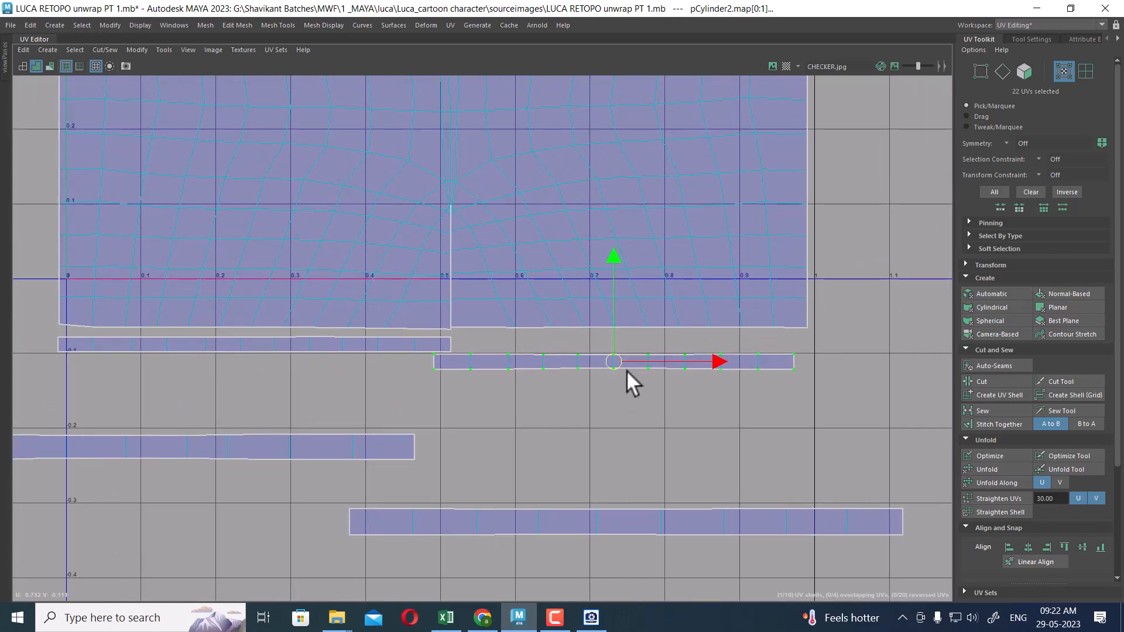
drag(626, 370, 638, 344)
key(r)
key(w)
key(r)
key(w)
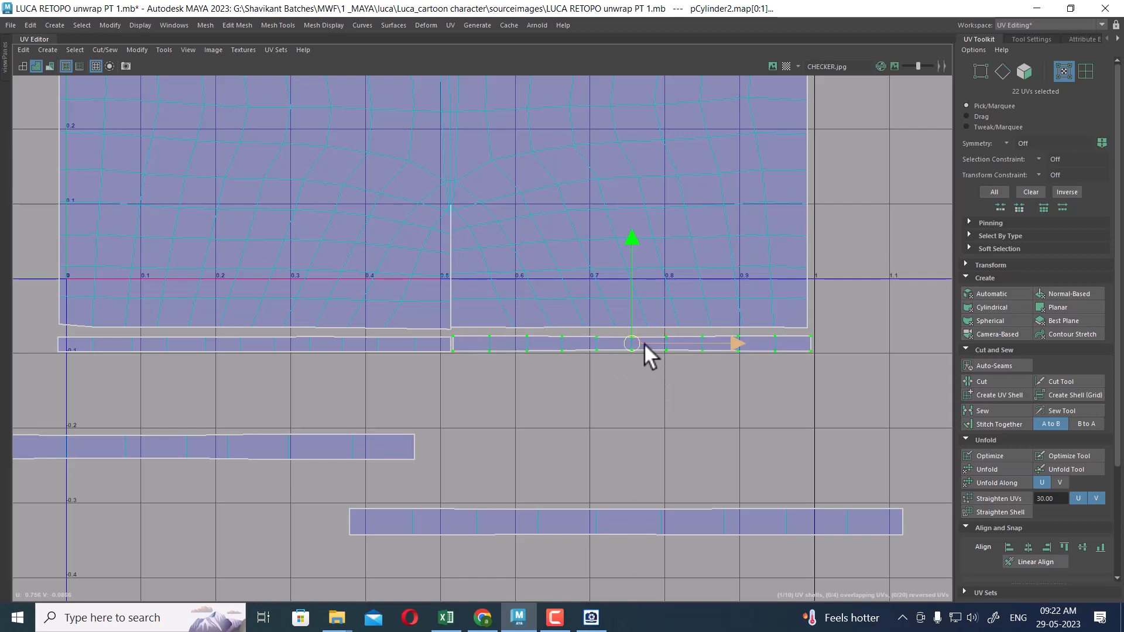
Examine the edges of the two remaining strips to see which shorts shell borders they match.
scroll(643, 404, down, 5)
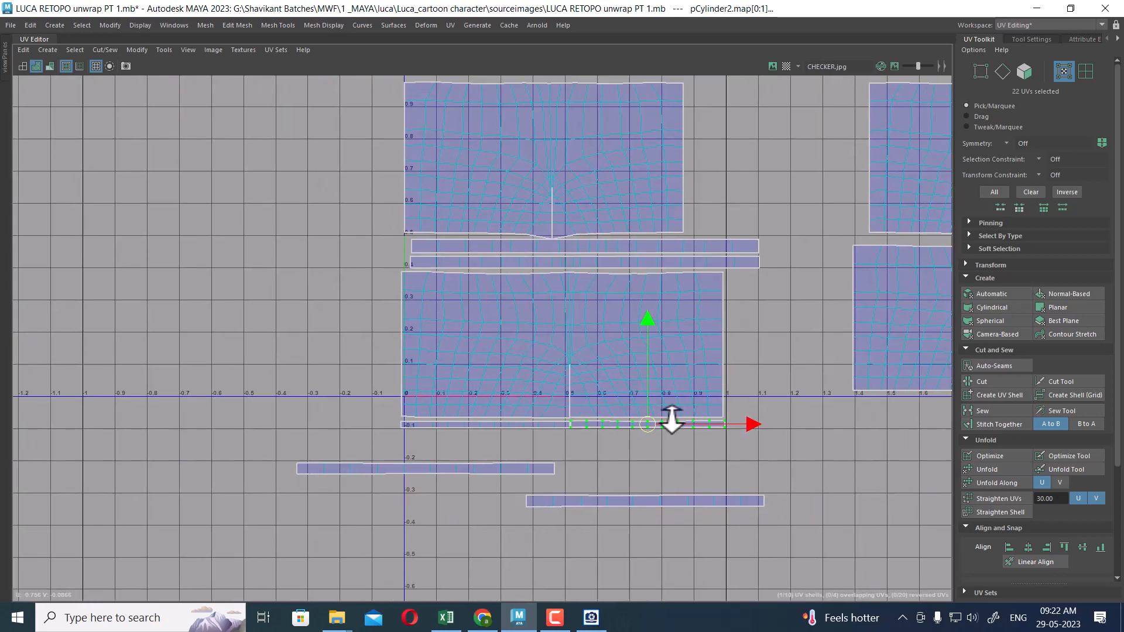
double_click(439, 478)
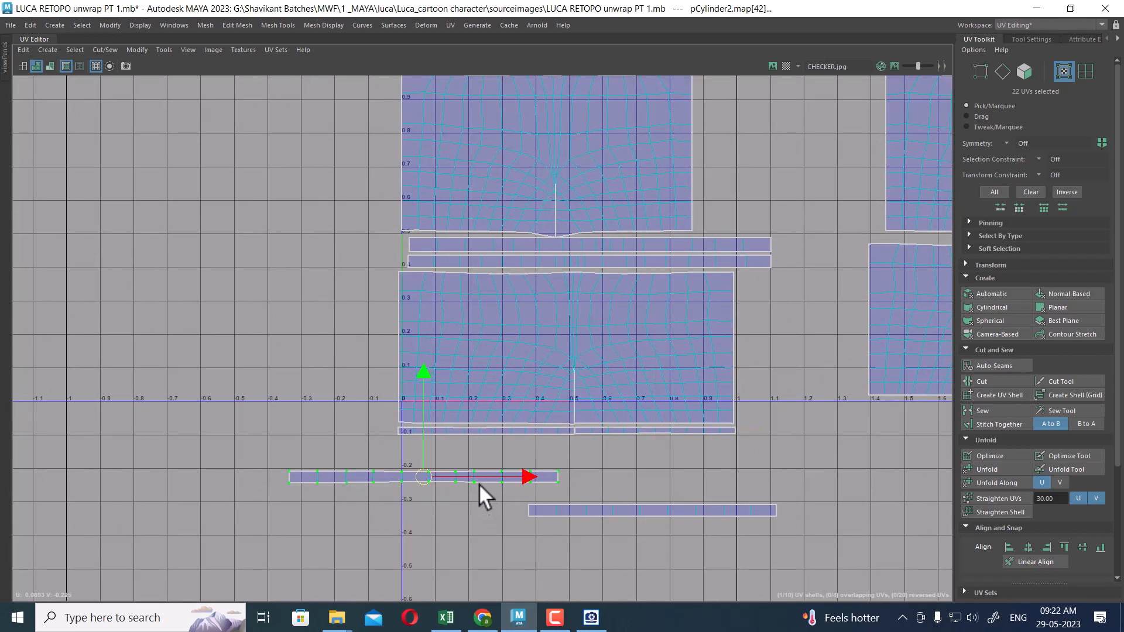
right_drag(610, 494, 612, 454)
drag(676, 476, 675, 535)
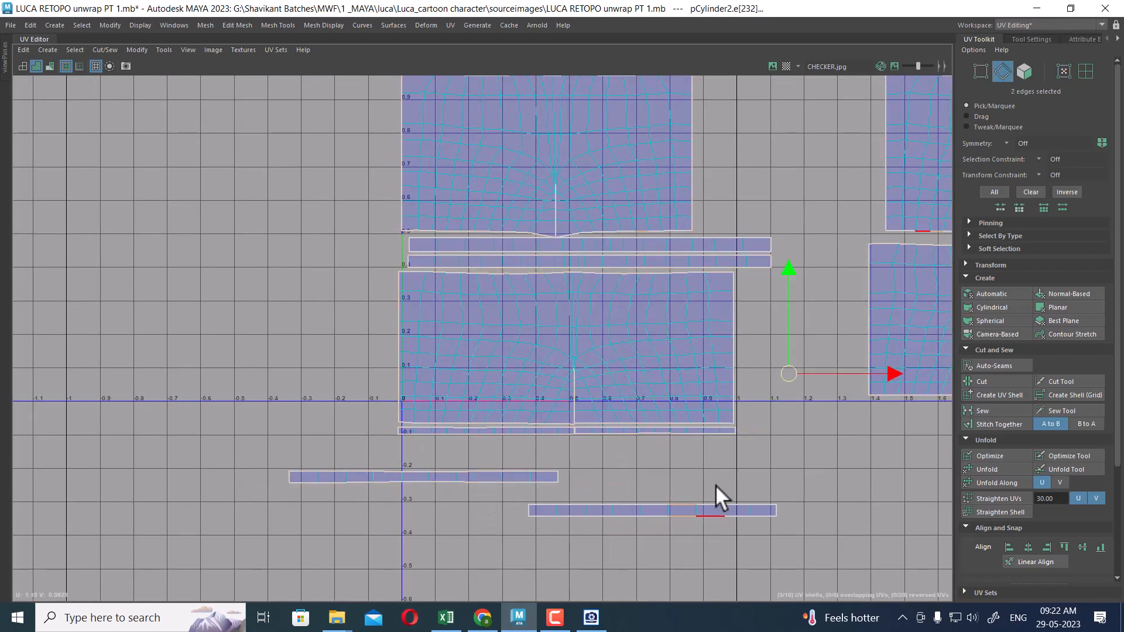
alt+middle_drag(715, 484, 577, 489)
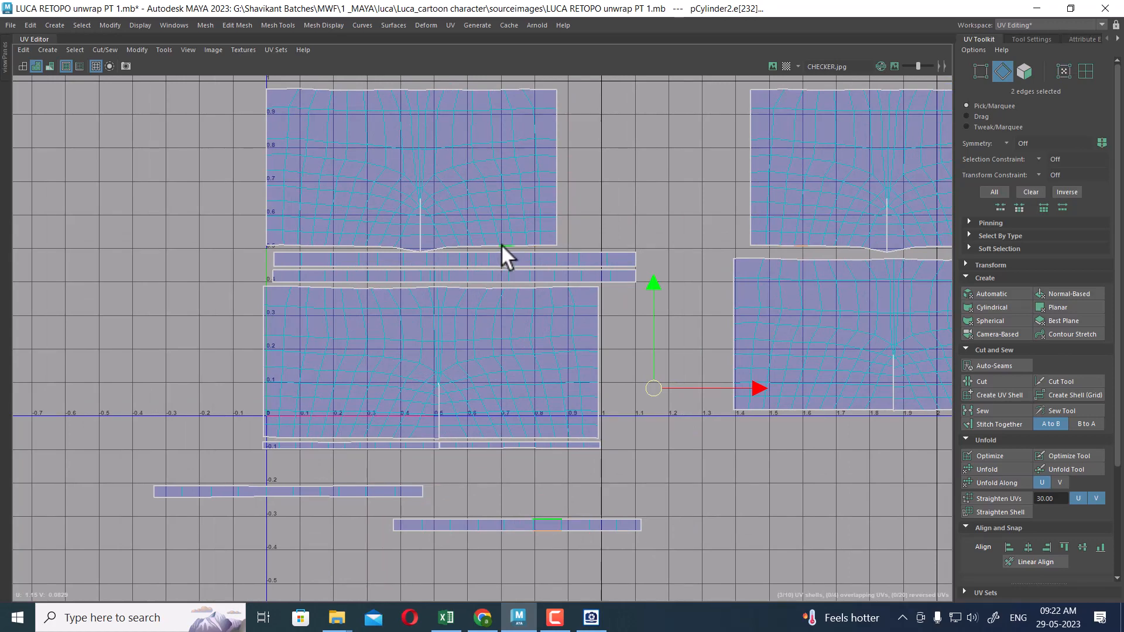
alt+middle_drag(480, 282, 576, 334)
mouse_move(575, 335)
alt+right_down()
mouse_move(682, 348)
mouse_move(580, 350)
alt+right_up()
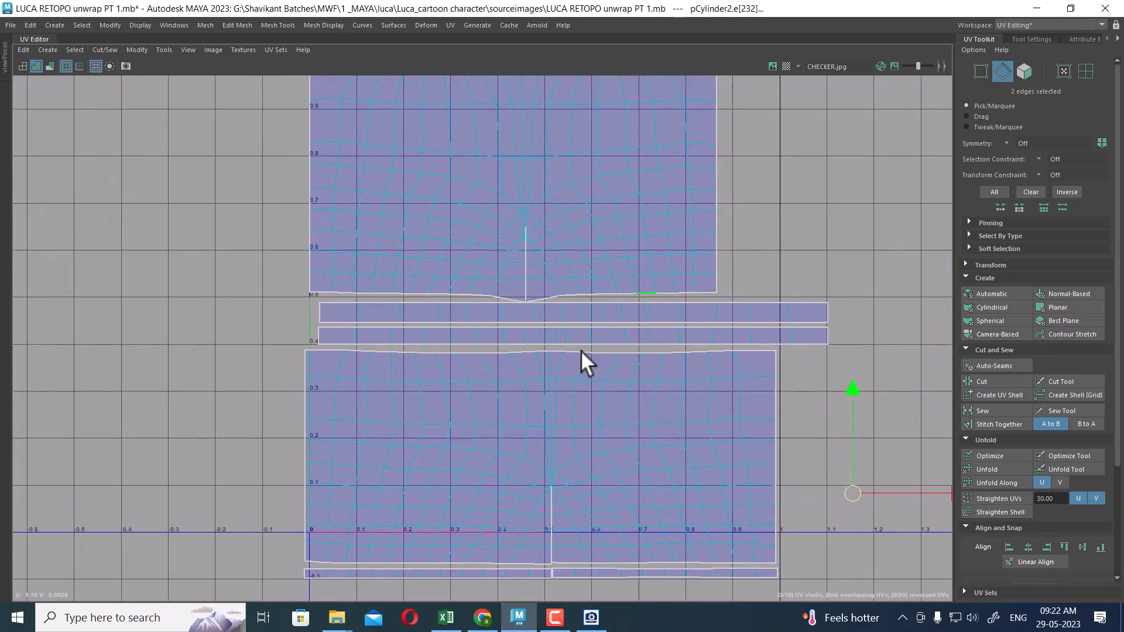
alt+middle_drag(577, 238, 611, 209)
alt+middle_drag(610, 297, 610, 374)
alt+right_drag(607, 380, 553, 336)
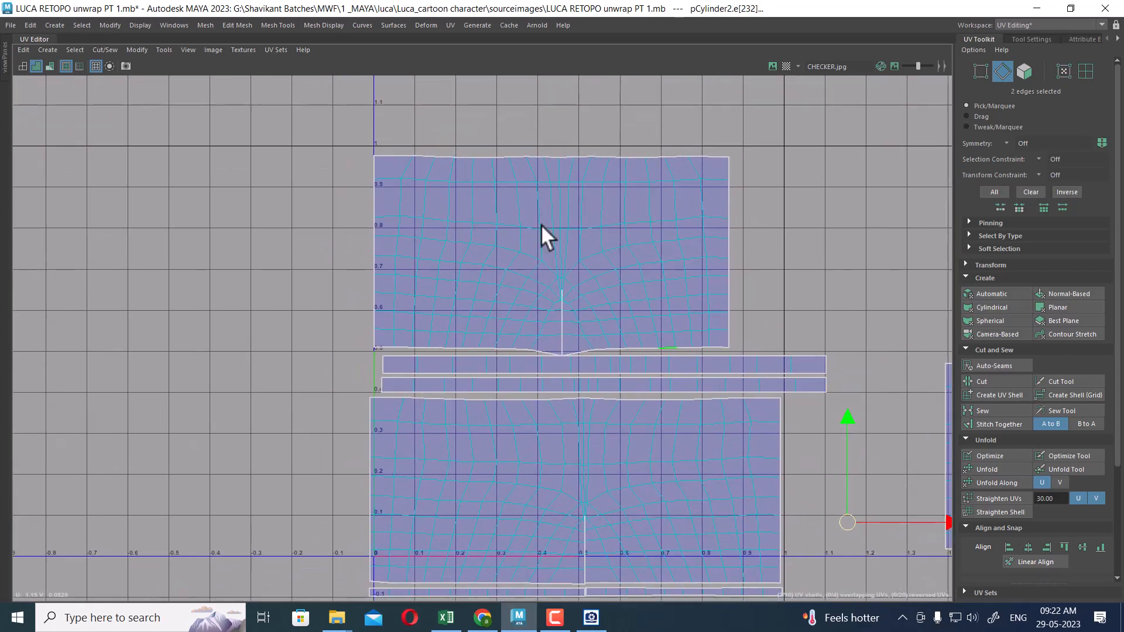
Move the whole upper shorts shell up to open a gap above the two long strips.
right_drag(541, 223, 638, 210)
drag(729, 134, 639, 198)
ctrl+right_drag(640, 198, 812, 283)
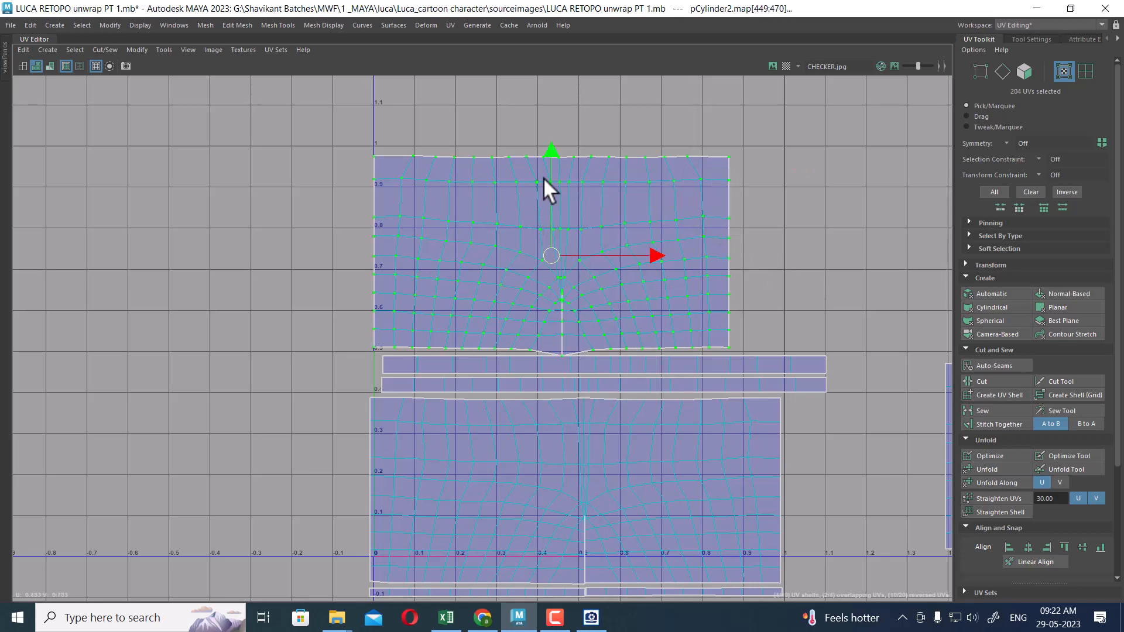
drag(555, 147, 557, 91)
Select all the UVs along the upper shell's bottom hem and align them to minimum V.
alt+middle_drag(600, 273, 604, 243)
alt+right_drag(604, 243, 660, 337)
right_drag(473, 250, 621, 256)
drag(787, 264, 289, 321)
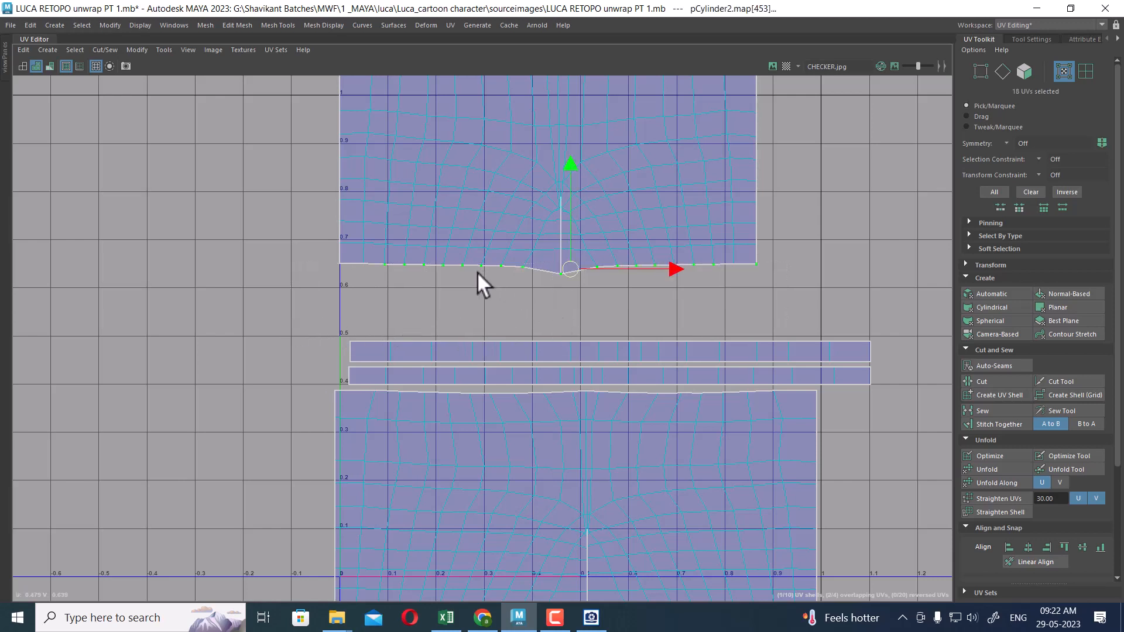
drag(785, 270, 813, 276)
click(1100, 549)
Move the left of the two remaining loose strips up into the gap below the upper shorts shell.
scroll(609, 420, down, 3)
alt+middle_drag(602, 468, 574, 291)
scroll(587, 431, up, 1)
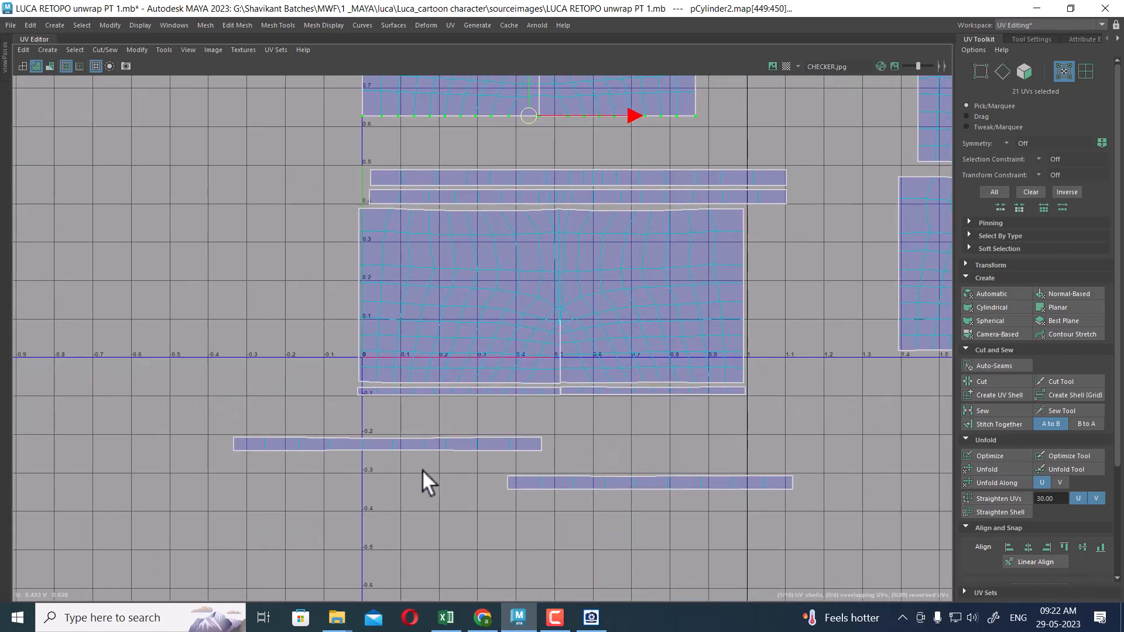
drag(531, 442, 526, 451)
ctrl+right_drag(527, 451, 647, 428)
drag(384, 436, 454, 142)
Check the strip against the upper shell's left hem, then scale it to the left half's width and place it directly underneath.
alt+right_drag(433, 132, 514, 264)
alt+middle_drag(409, 124, 471, 389)
alt+right_drag(471, 389, 516, 440)
right_drag(503, 328, 489, 210)
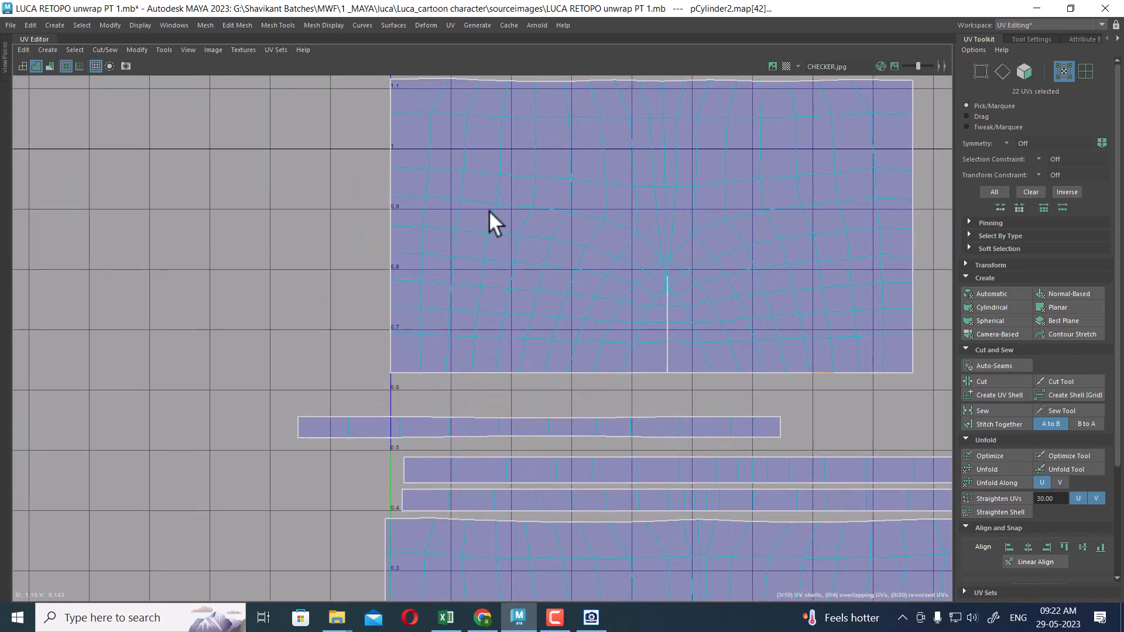
click(465, 377)
right_drag(617, 377, 820, 412)
drag(768, 441, 766, 441)
ctrl+right_drag(748, 398, 841, 426)
key(r)
drag(539, 431, 525, 395)
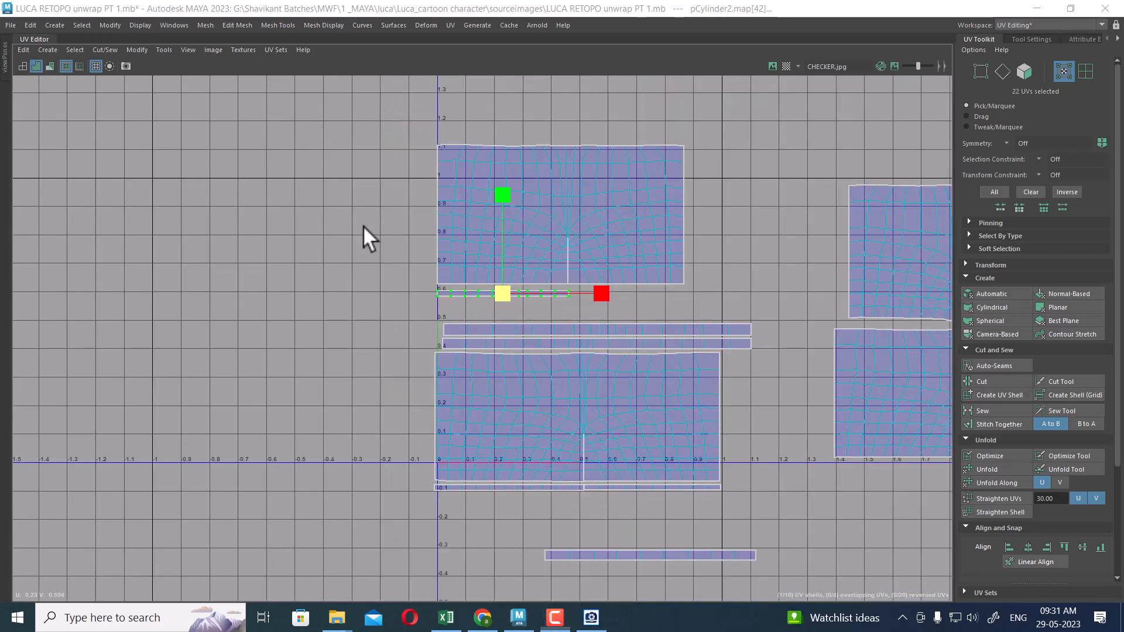
Select the last loose strip at the bottom as a whole shell and move it up into the gap below the upper shorts shell.
alt+middle_drag(543, 407, 491, 277)
scroll(492, 277, up, 2)
drag(638, 412, 568, 472)
ctrl+right_click(568, 470)
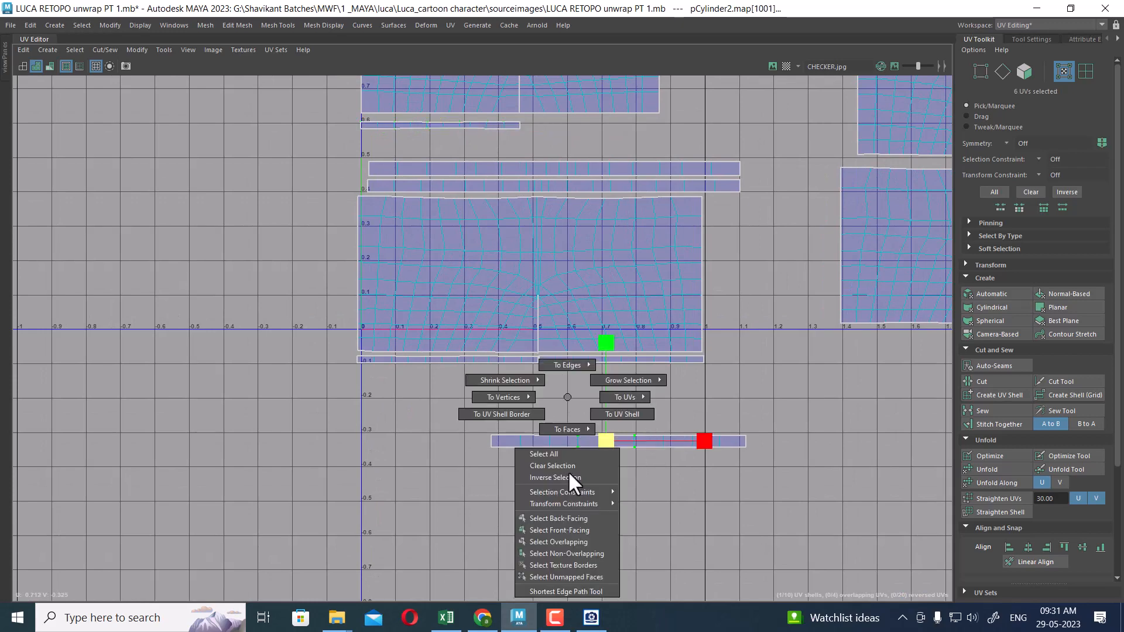
click(632, 416)
alt+middle_drag(619, 444, 617, 527)
key(w)
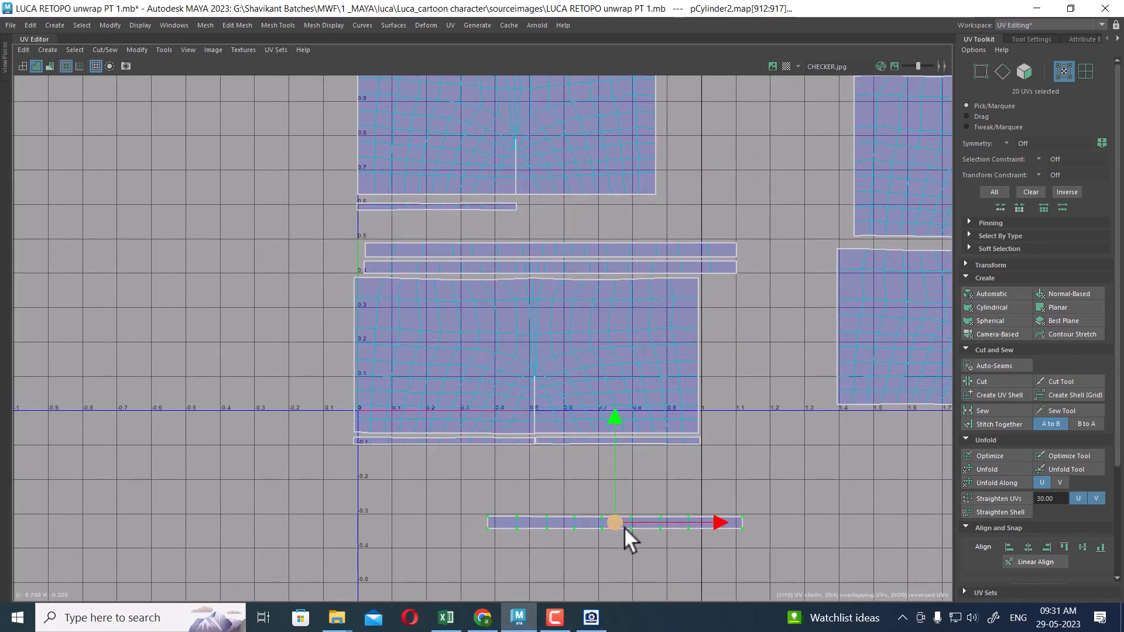
drag(624, 527, 624, 223)
alt+right_drag(624, 223, 658, 371)
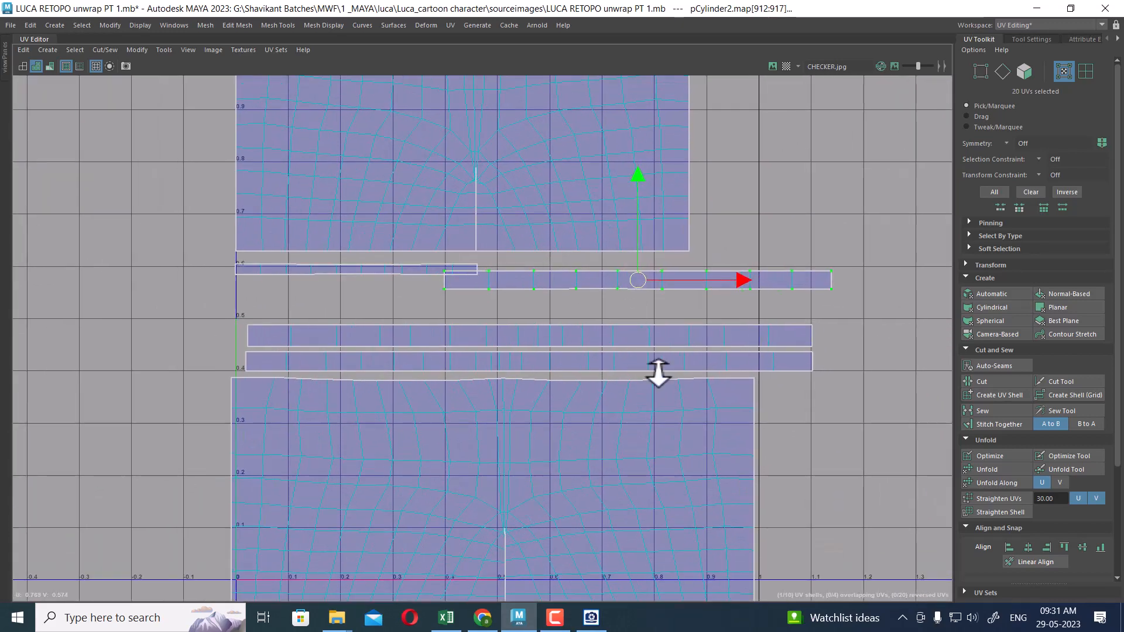
Scale the loose strip to the width of the upper shell's right half and place it beneath that half.
key(r)
drag(638, 280, 589, 268)
key(w)
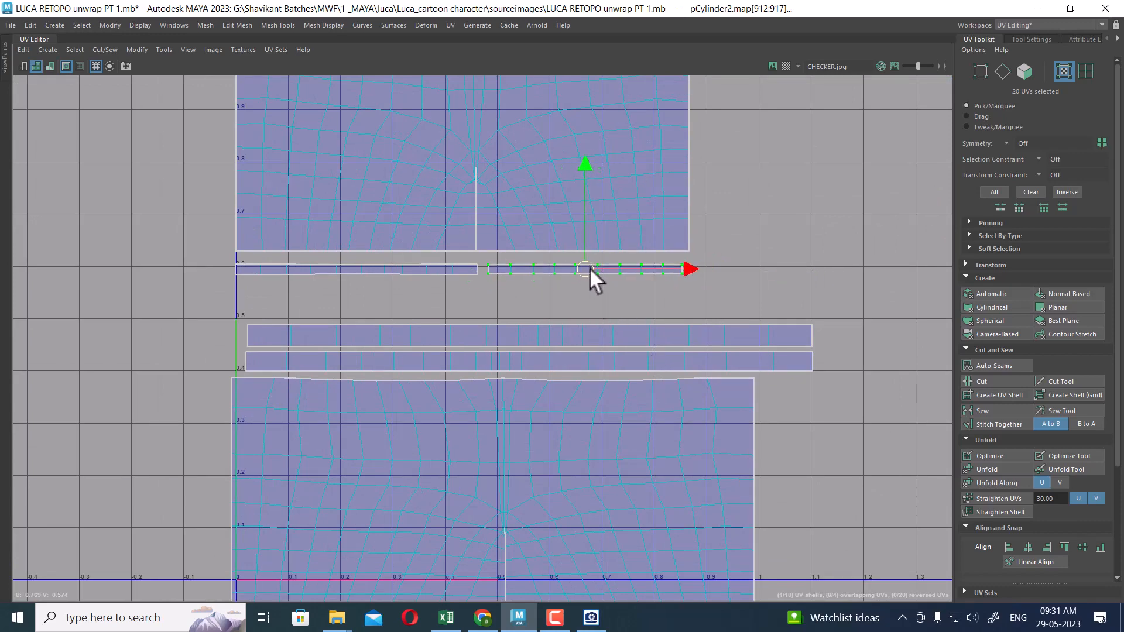
alt+right_drag(589, 268, 652, 351)
key(r)
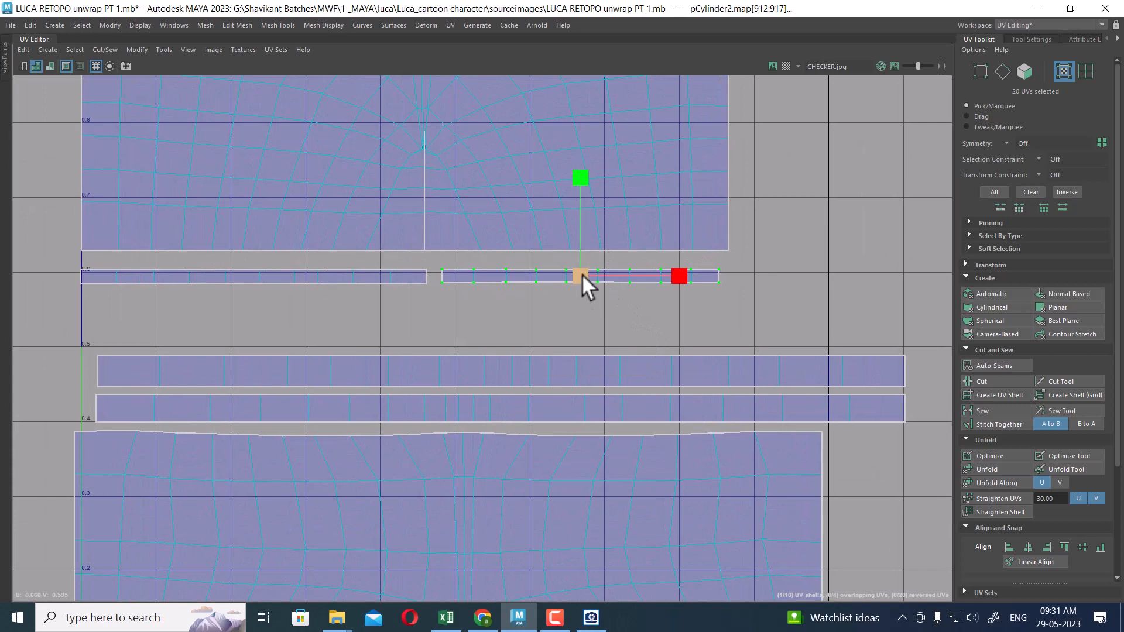
mouse_move(582, 274)
mouse_down()
mouse_move(593, 273)
mouse_move(580, 272)
mouse_up()
key(w)
alt+right_drag(581, 272, 523, 97)
Try to sew the right strip to the upper shell's right hem along one edge.
click(445, 259)
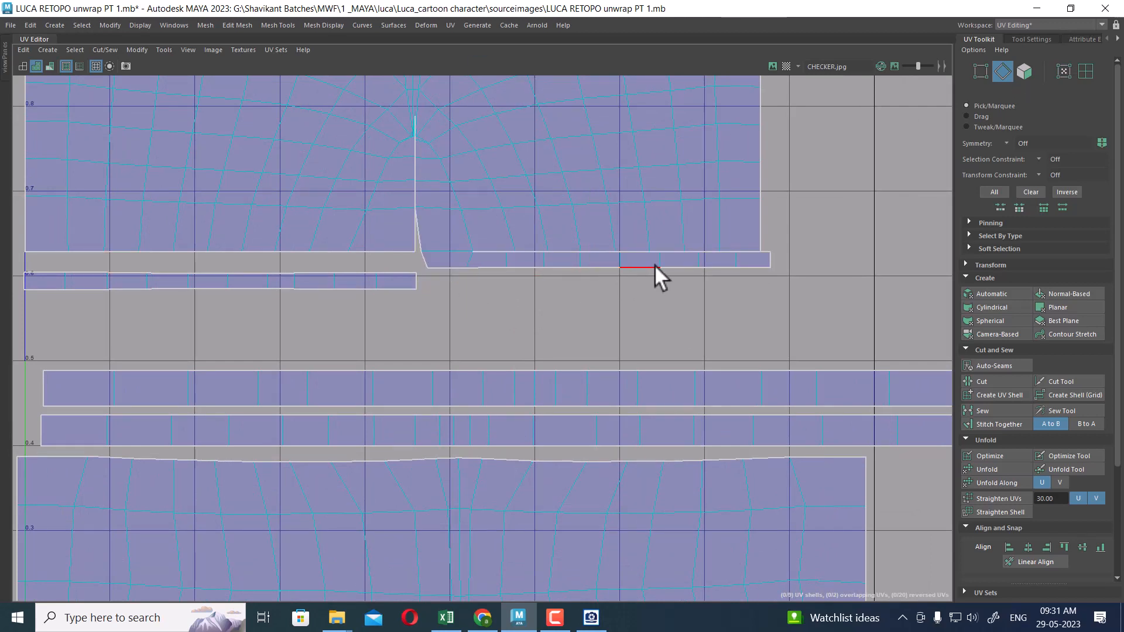
click(415, 262)
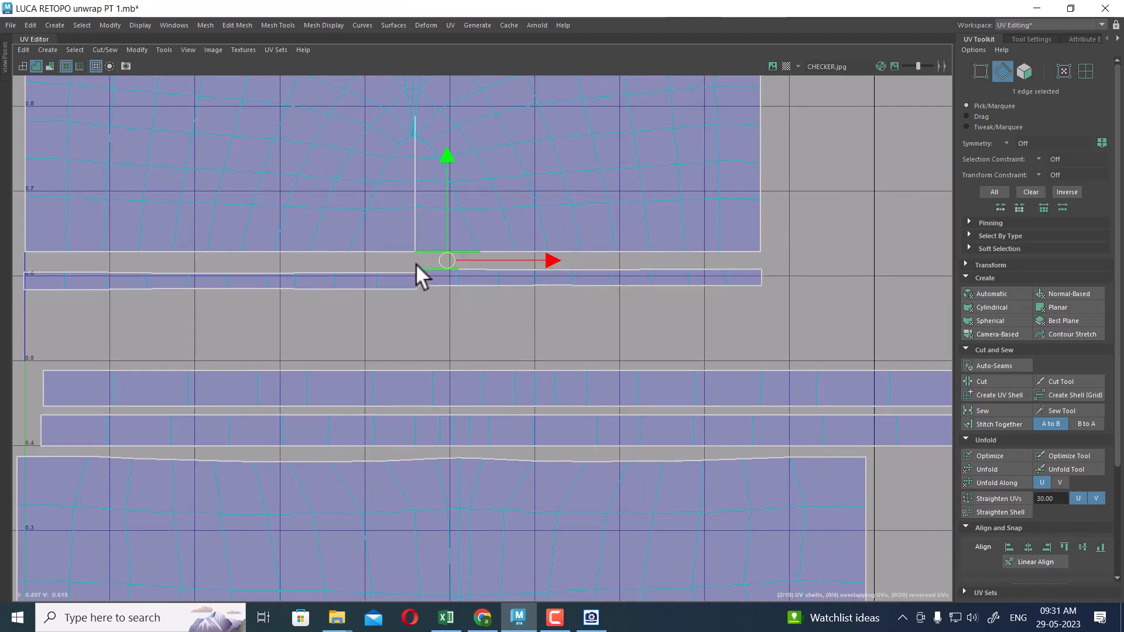
alt+right_drag(469, 322, 714, 311)
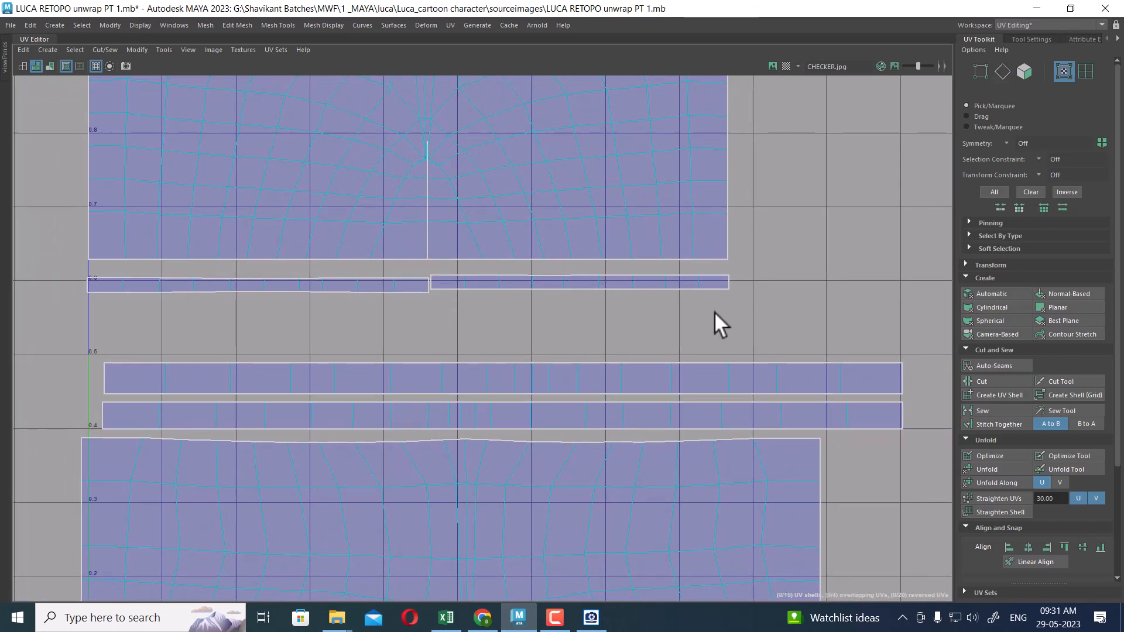
right_drag(444, 298, 507, 297)
Move the right and left strips up close beneath the upper shell's two hems.
click(642, 282)
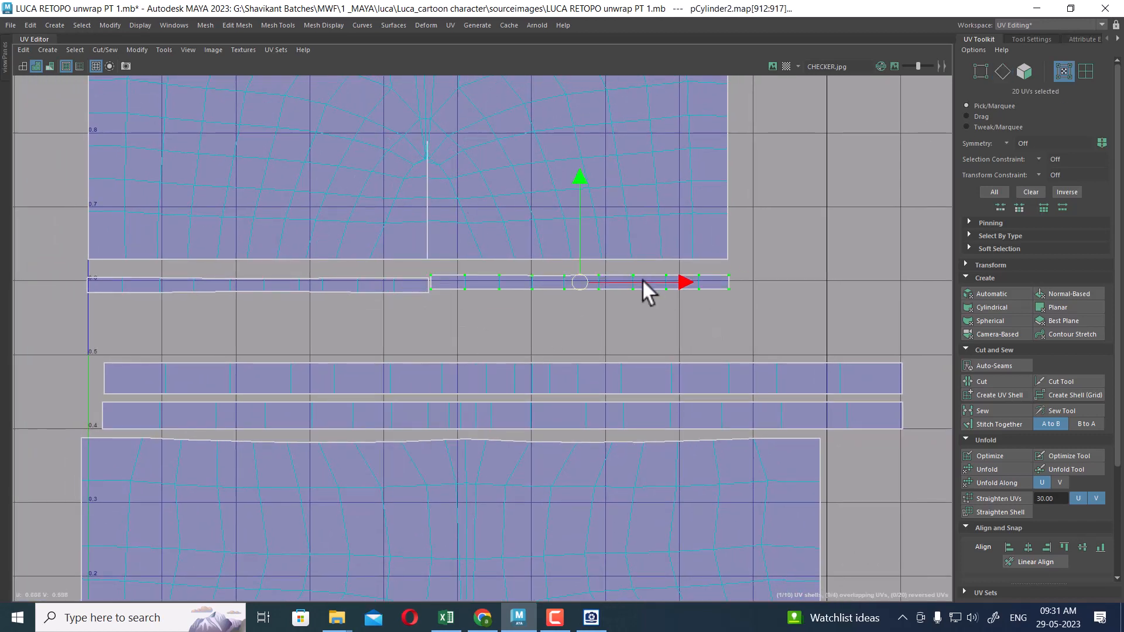
drag(583, 185, 581, 173)
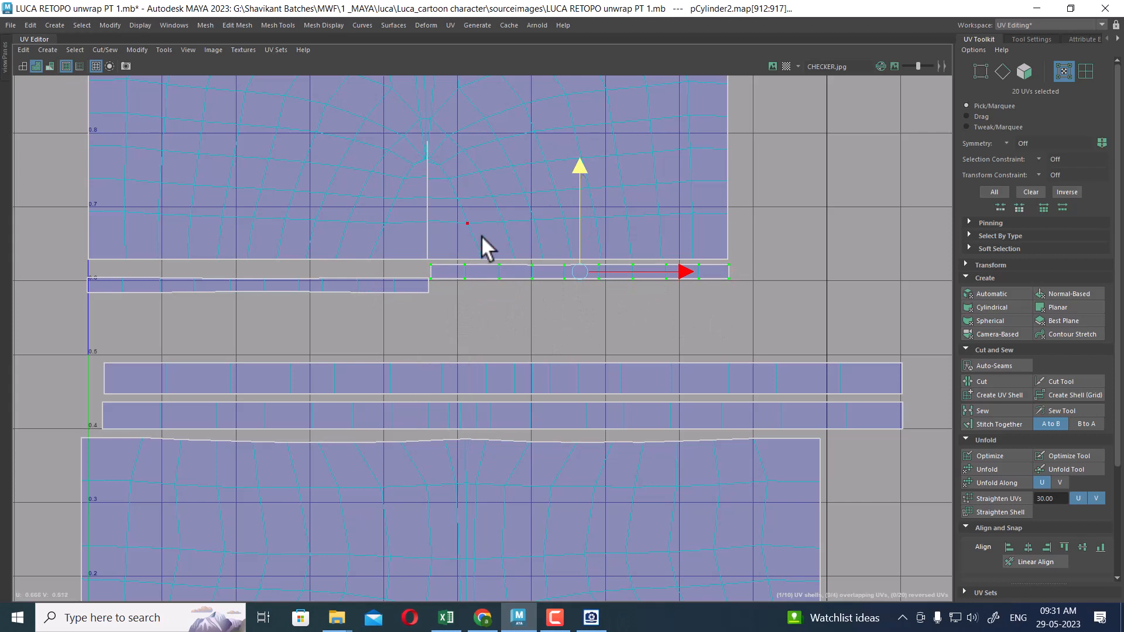
click(402, 279)
double_click(402, 279)
drag(258, 188, 262, 174)
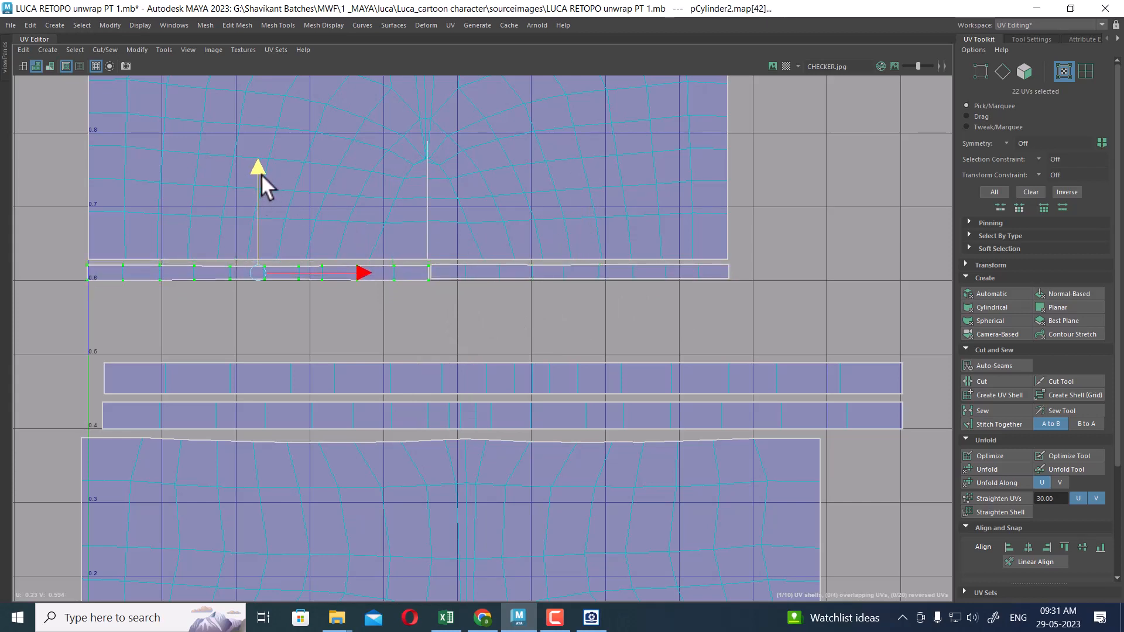
Compare the two strips, then nudge the left one slightly up and left to line it up with the left hem.
scroll(475, 275, up, 1)
double_click(469, 267)
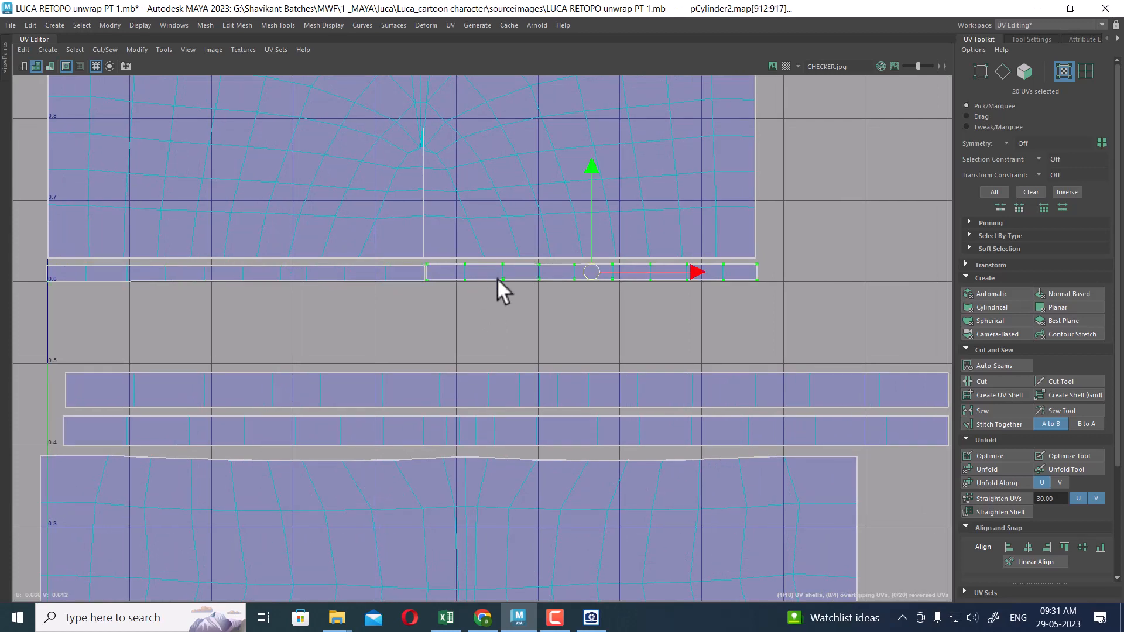
double_click(392, 268)
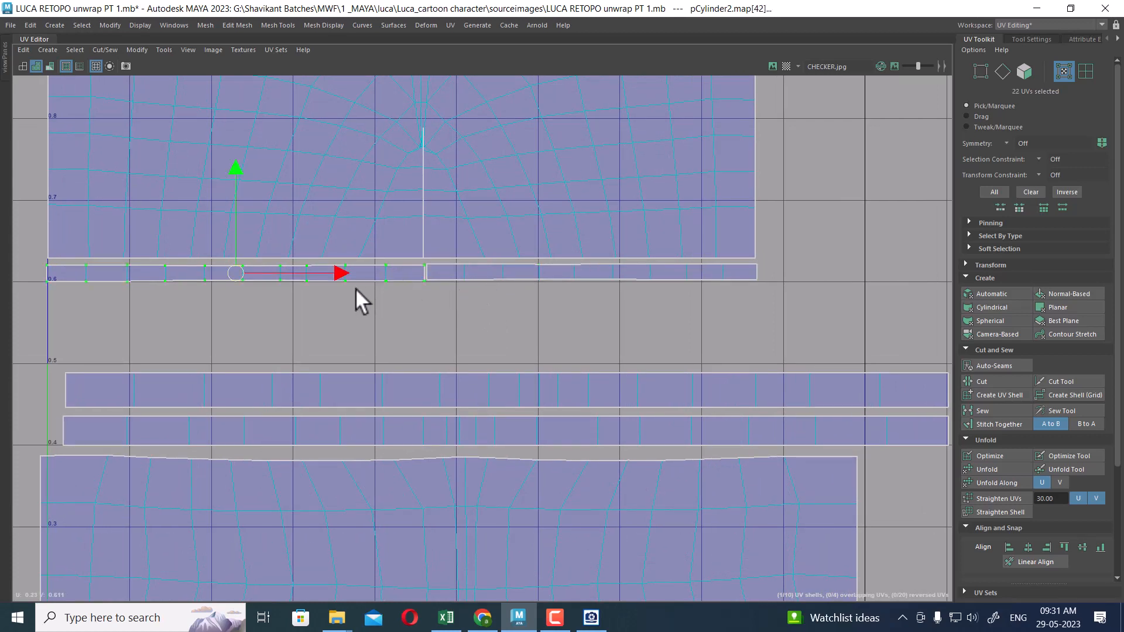
key(r)
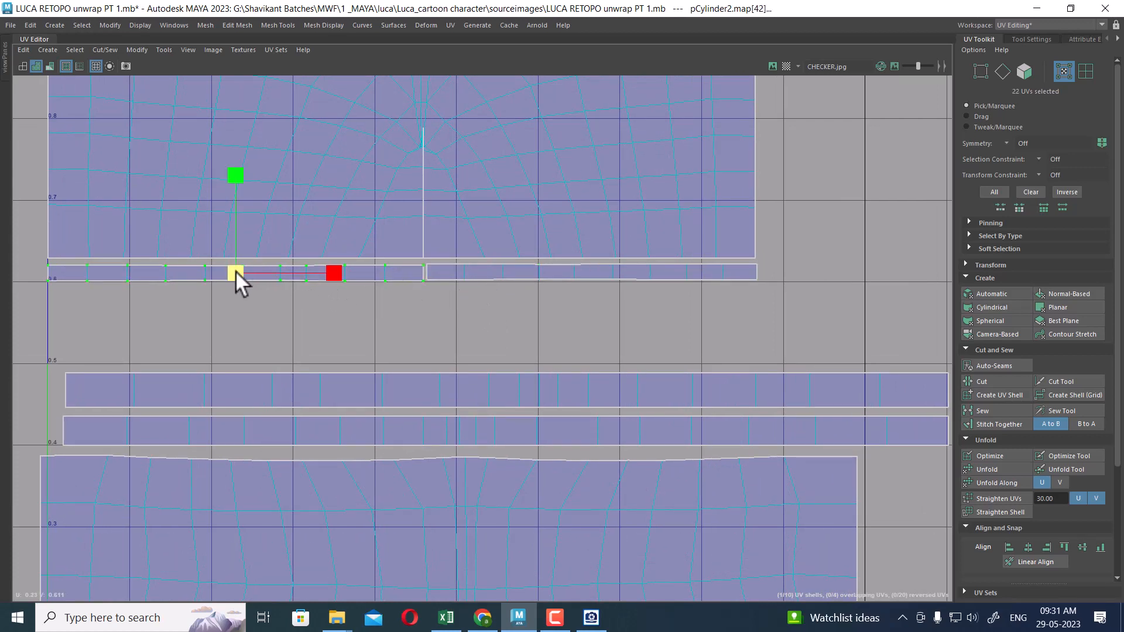
key(w)
drag(235, 171, 234, 169)
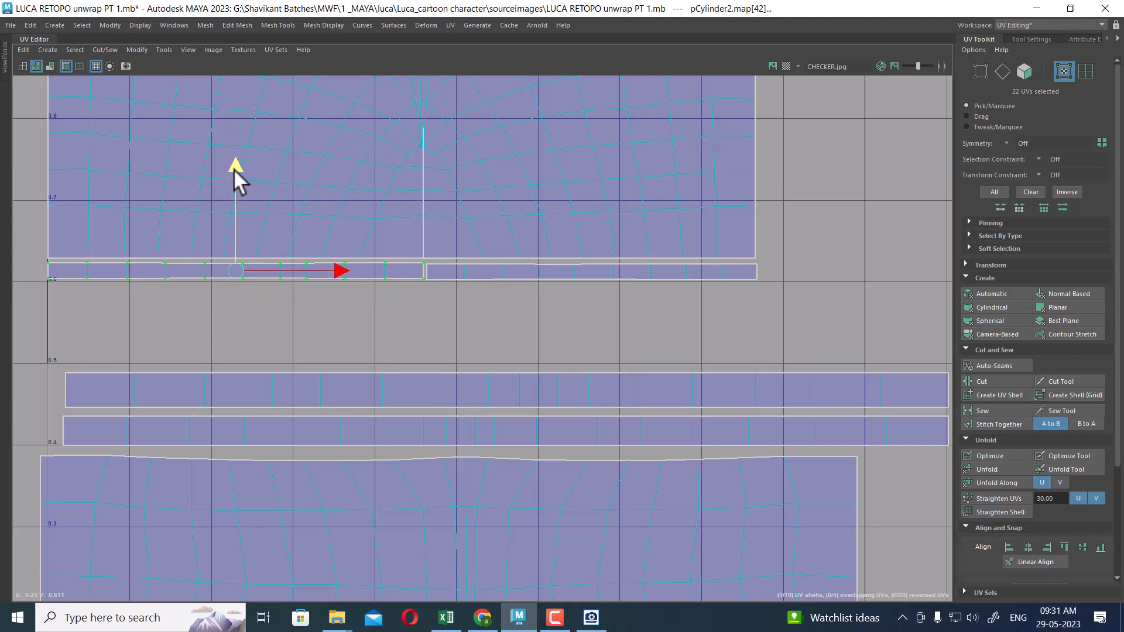
drag(336, 269, 335, 268)
alt+middle_drag(440, 372, 541, 386)
alt+right_drag(541, 386, 435, 278)
alt+middle_drag(469, 290, 501, 295)
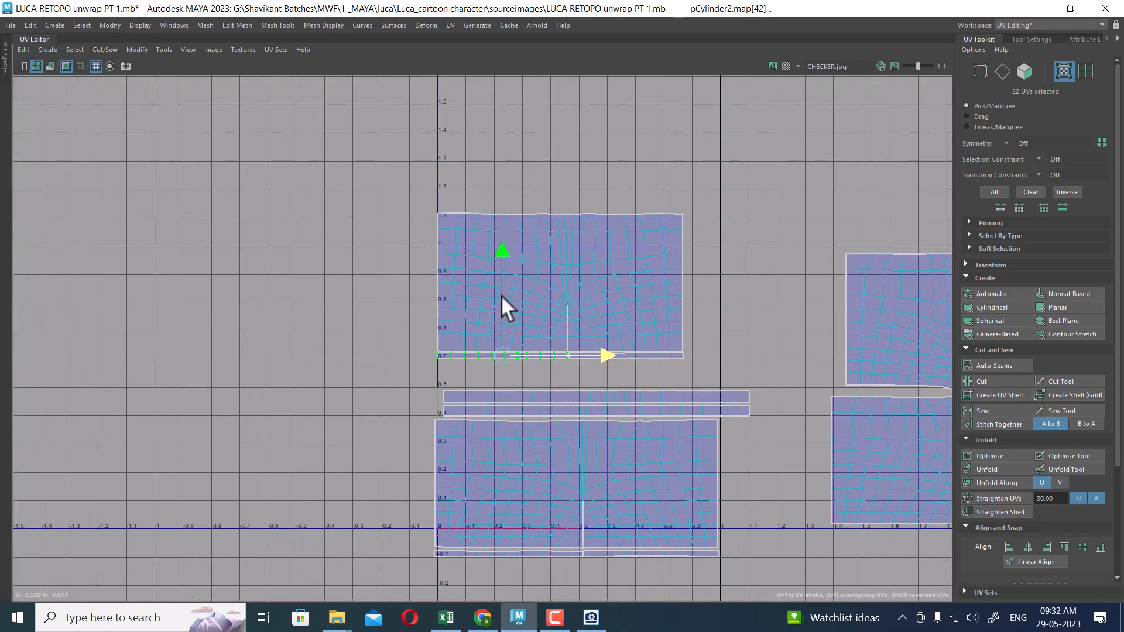
alt+middle_drag(795, 452, 642, 391)
alt+right_drag(684, 411, 655, 384)
Restore the standard layout, select the whole shorts object and display it with its checker texture in the perspective view.
key(ctrl+space)
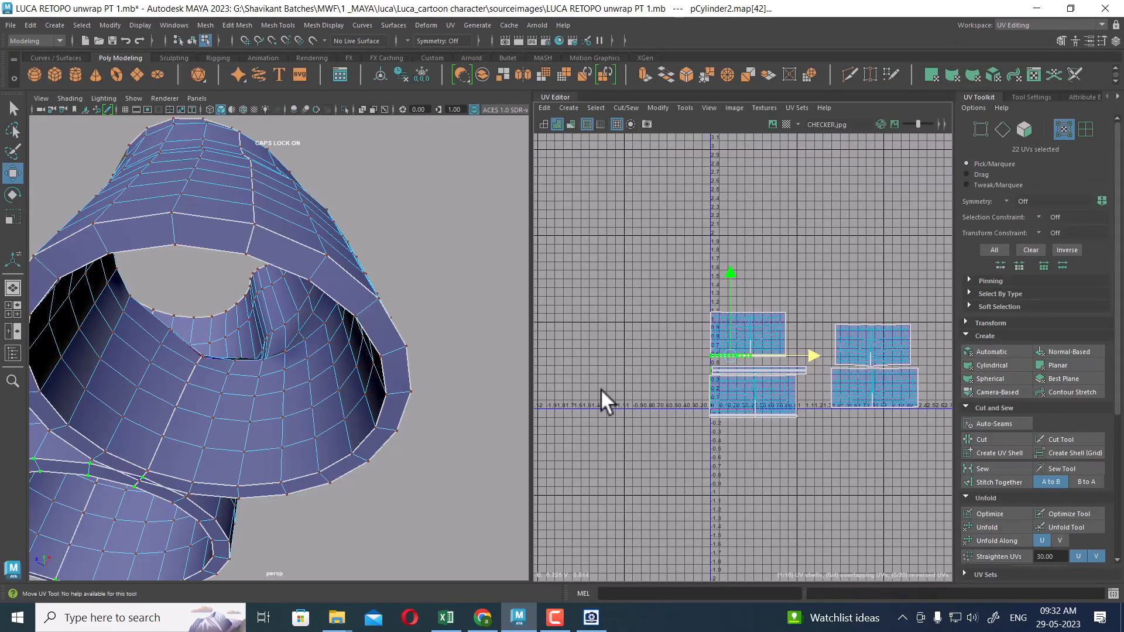
alt+right_drag(369, 363, 288, 331)
alt+drag(288, 331, 288, 273)
right_drag(287, 272, 401, 237)
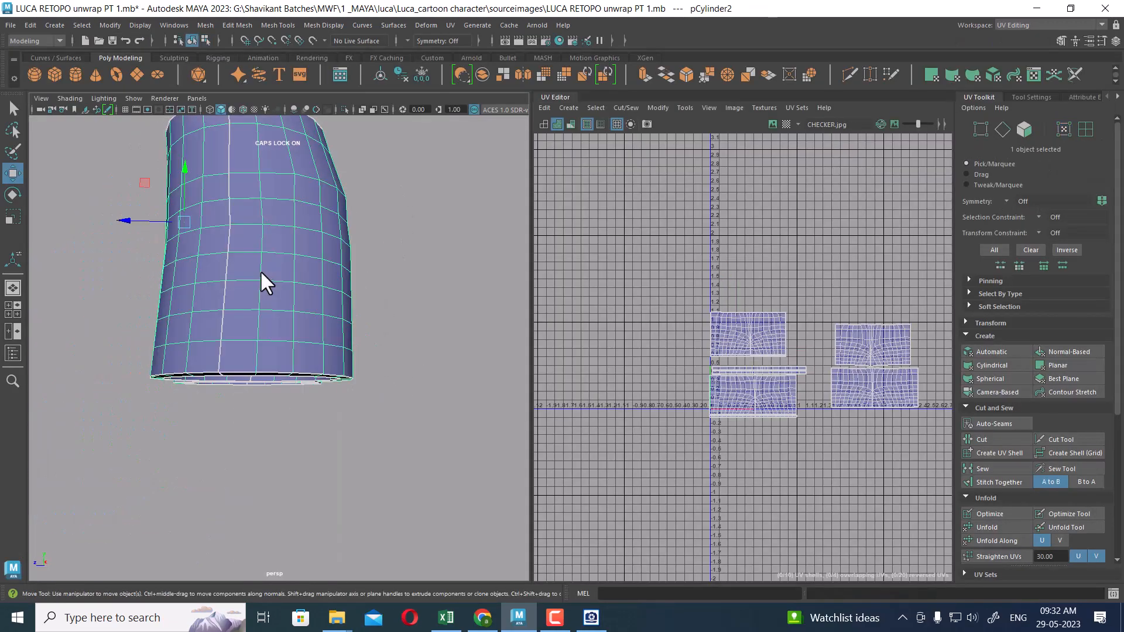
right_drag(257, 239, 345, 537)
mouse_move(362, 377)
alt+right_down()
mouse_move(387, 409)
mouse_move(364, 431)
alt+right_up()
key(6)
alt+drag(364, 432, 361, 395)
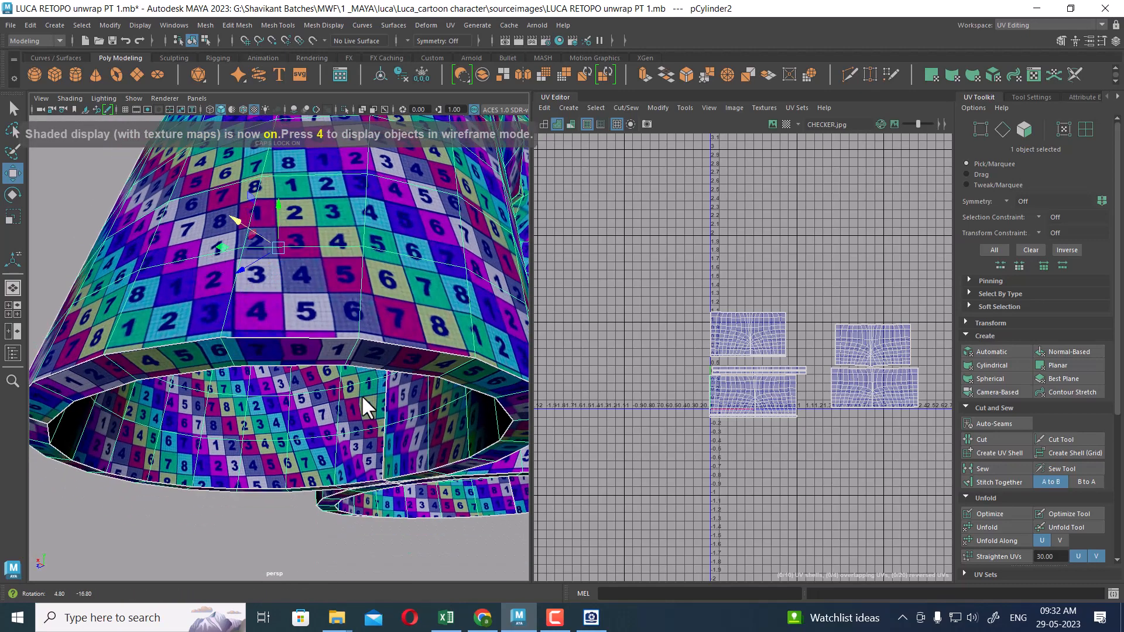
Examine the checker pattern around the shorts' leg openings, waistband, inner surface and front for size and distortion.
alt+right_drag(361, 395, 321, 362)
alt+drag(297, 363, 268, 383)
alt+right_drag(315, 295, 342, 379)
alt+drag(339, 354, 345, 322)
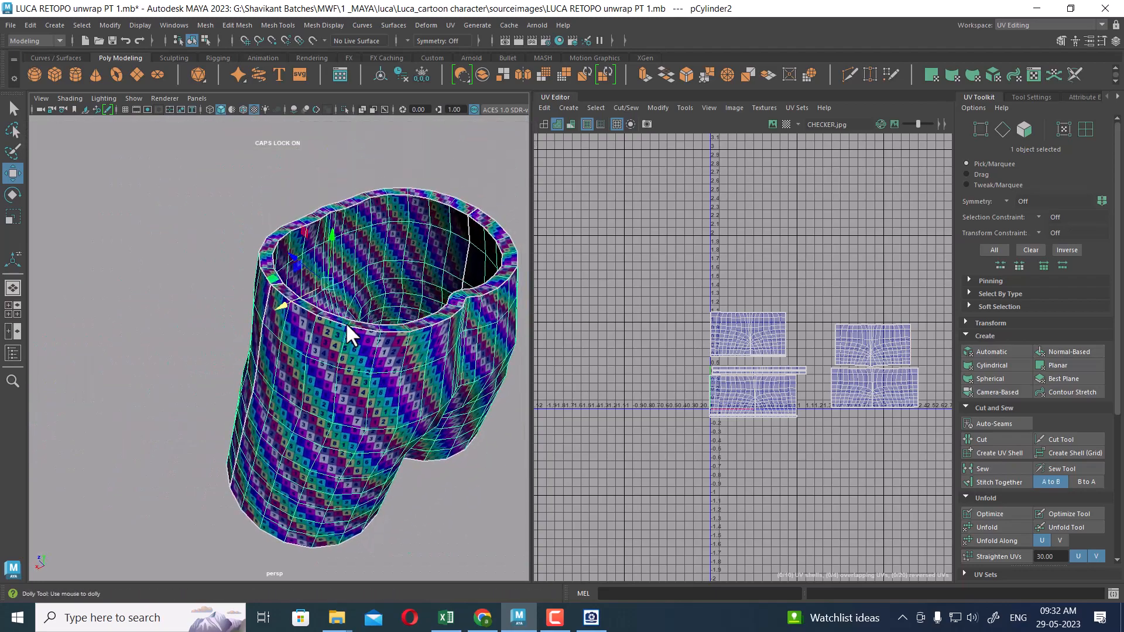
alt+right_drag(346, 322, 304, 316)
alt+drag(304, 316, 381, 330)
alt+right_drag(354, 347, 358, 430)
alt+drag(358, 431, 328, 369)
alt+right_drag(328, 368, 347, 389)
alt+middle_drag(347, 389, 349, 408)
alt+right_drag(349, 408, 353, 416)
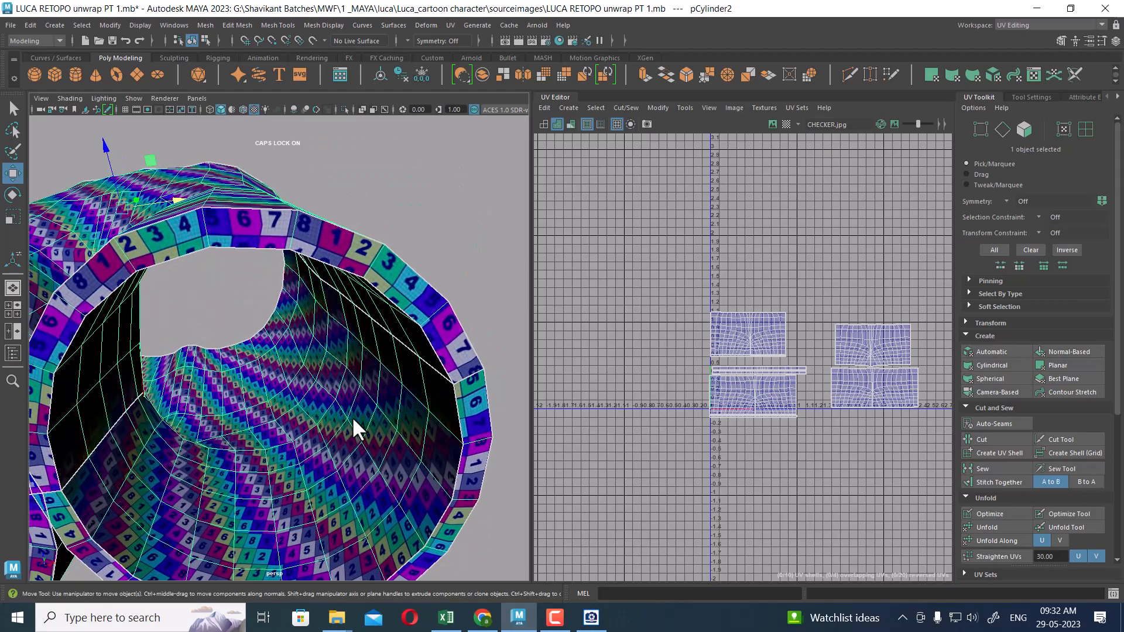
alt+drag(353, 416, 365, 394)
alt+right_drag(365, 395, 381, 334)
alt+drag(381, 334, 373, 395)
alt+right_drag(373, 395, 296, 402)
alt+drag(296, 402, 309, 356)
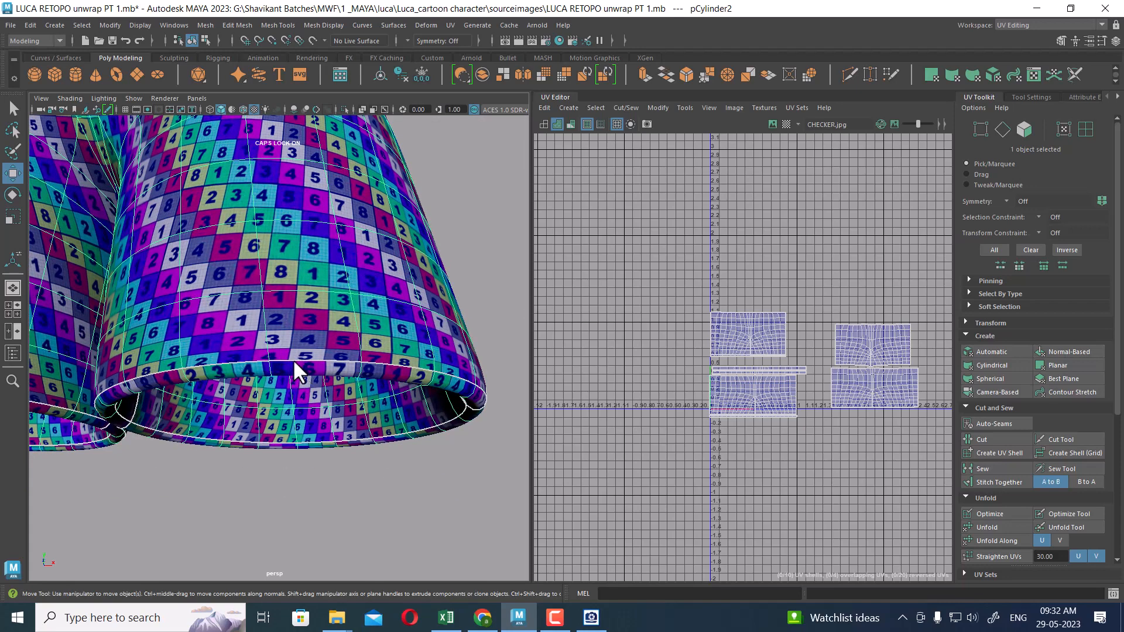
alt+right_drag(349, 398, 324, 336)
alt+drag(325, 336, 305, 296)
alt+right_drag(306, 296, 316, 310)
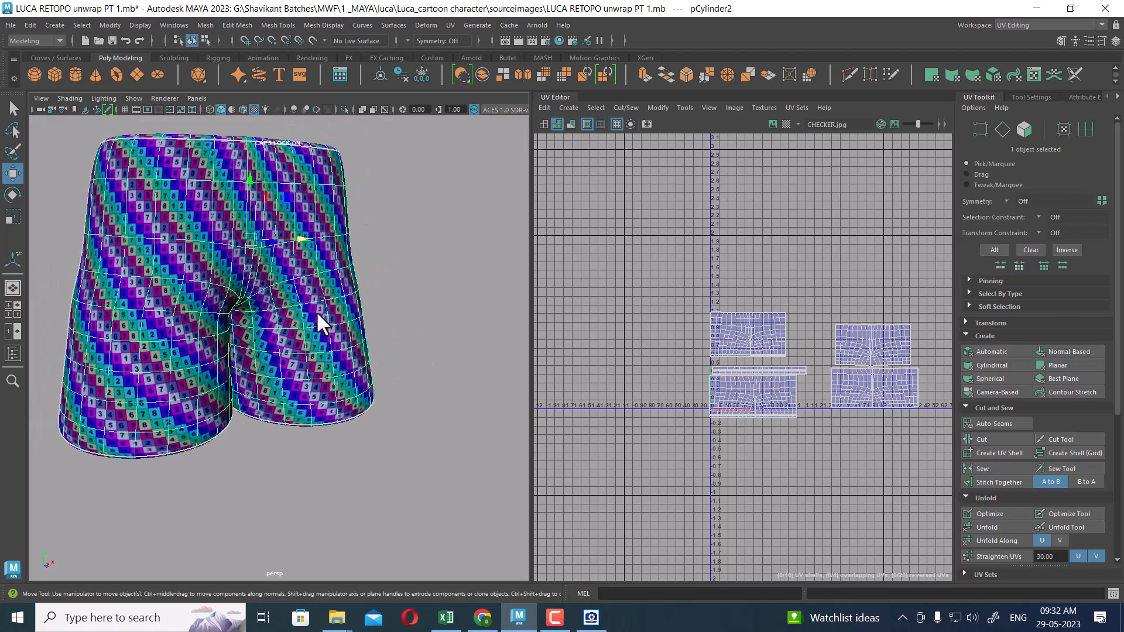
Select all the shorts' UVs and try an automatic UV layout, then undo it.
click(411, 228)
click(343, 341)
alt+right_drag(741, 386, 799, 369)
alt+middle_drag(798, 369, 701, 329)
right_drag(680, 304, 755, 293)
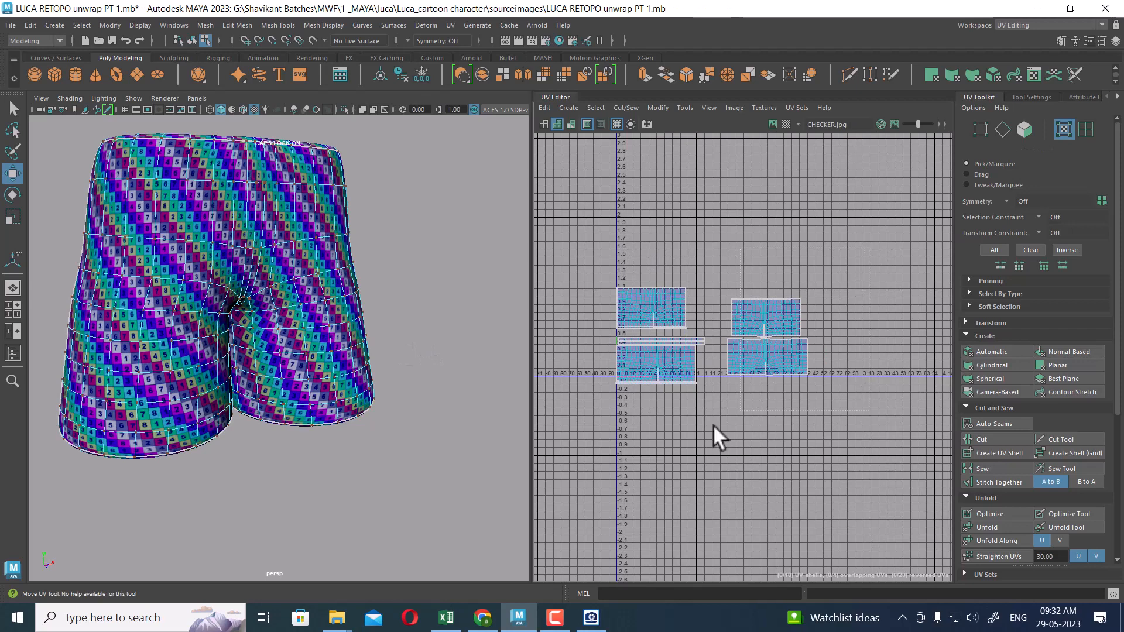
drag(713, 426, 605, 441)
alt+right_drag(642, 439, 736, 364)
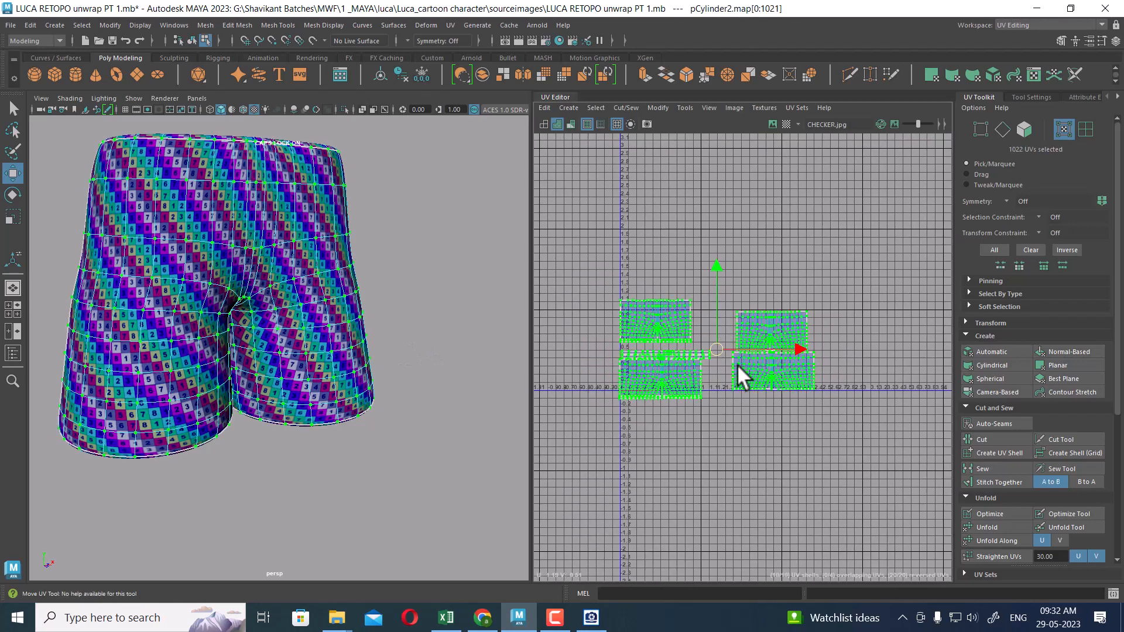
shift+right_drag(761, 280, 570, 368)
alt+right_drag(676, 338, 753, 470)
alt+middle_drag(753, 470, 755, 373)
alt+right_drag(755, 373, 774, 457)
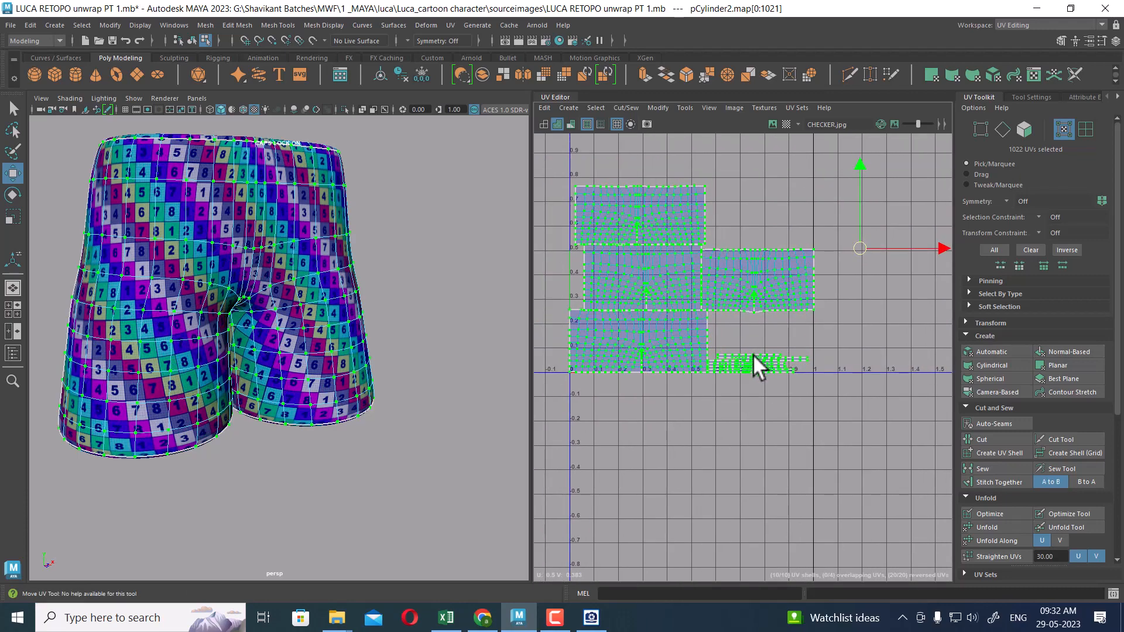
key(ctrl+z)
Try the automatic layout on the selected UV shells once more, then undo it.
alt+right_drag(783, 415, 708, 322)
alt+middle_drag(771, 377, 688, 303)
alt+right_drag(687, 303, 695, 251)
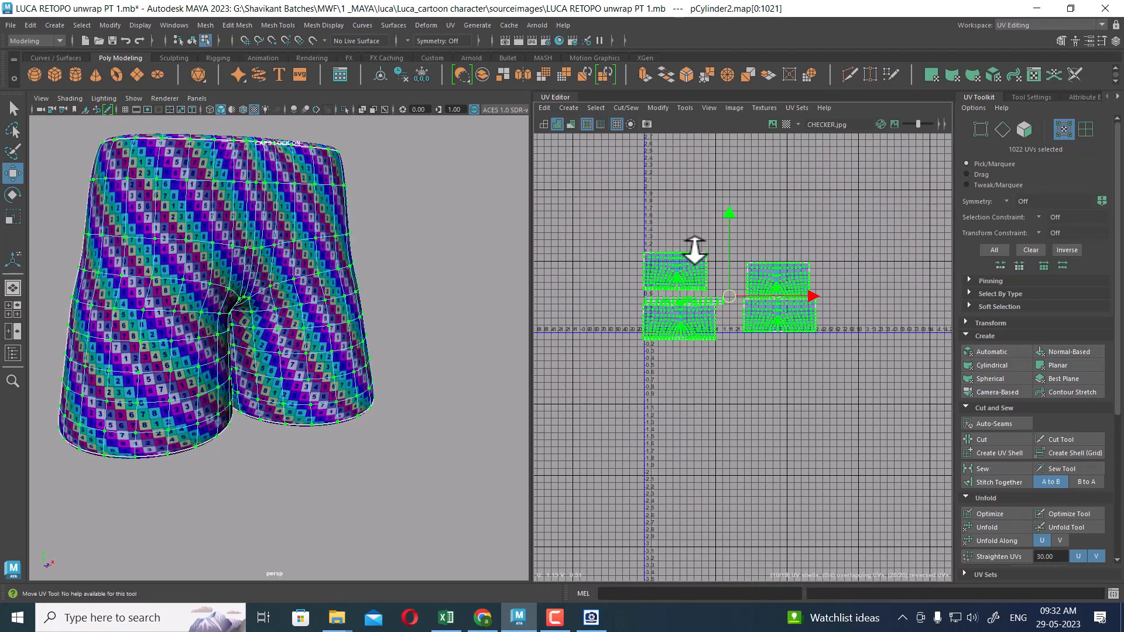
alt+right_drag(647, 389, 778, 474)
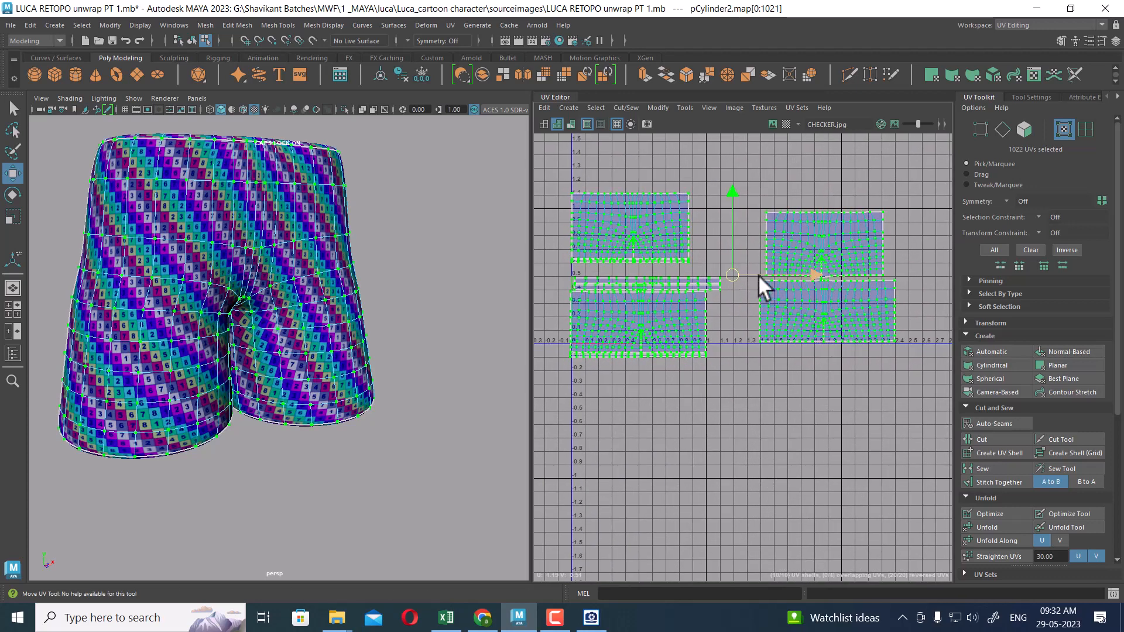
shift+right_drag(759, 277, 699, 329)
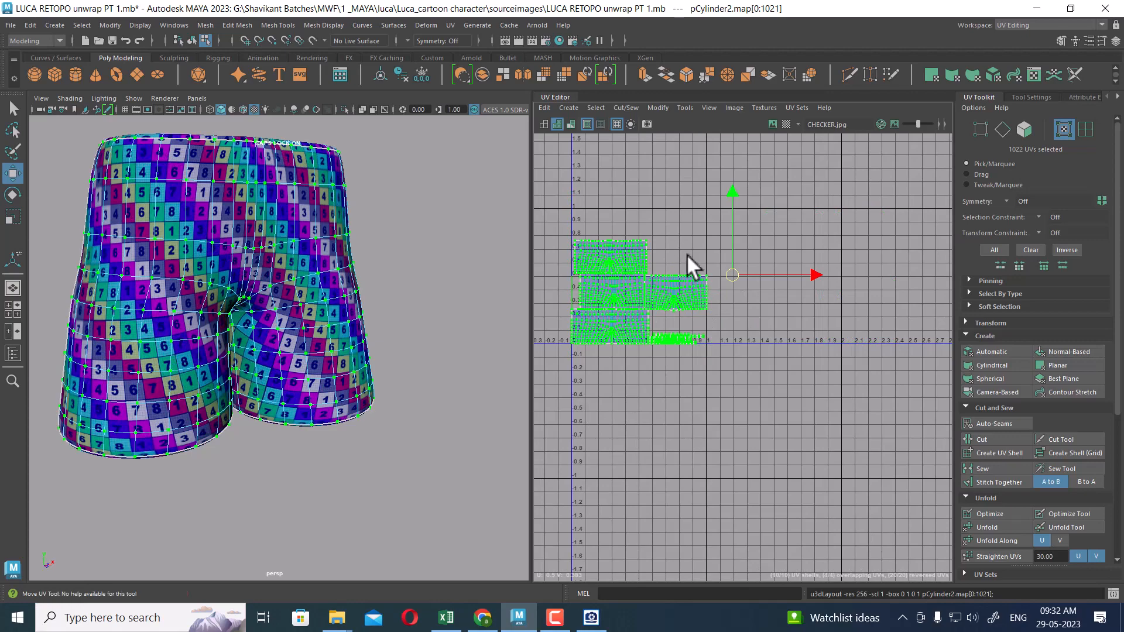
key(ctrl+z)
Enlarge the UV Editor to full screen, select all the UV shells and scale them down uniformly.
alt+right_drag(747, 364, 541, 337)
key(ctrl+space)
alt+middle_drag(541, 328, 590, 384)
alt+right_drag(590, 384, 521, 378)
drag(402, 194, 987, 543)
key(r)
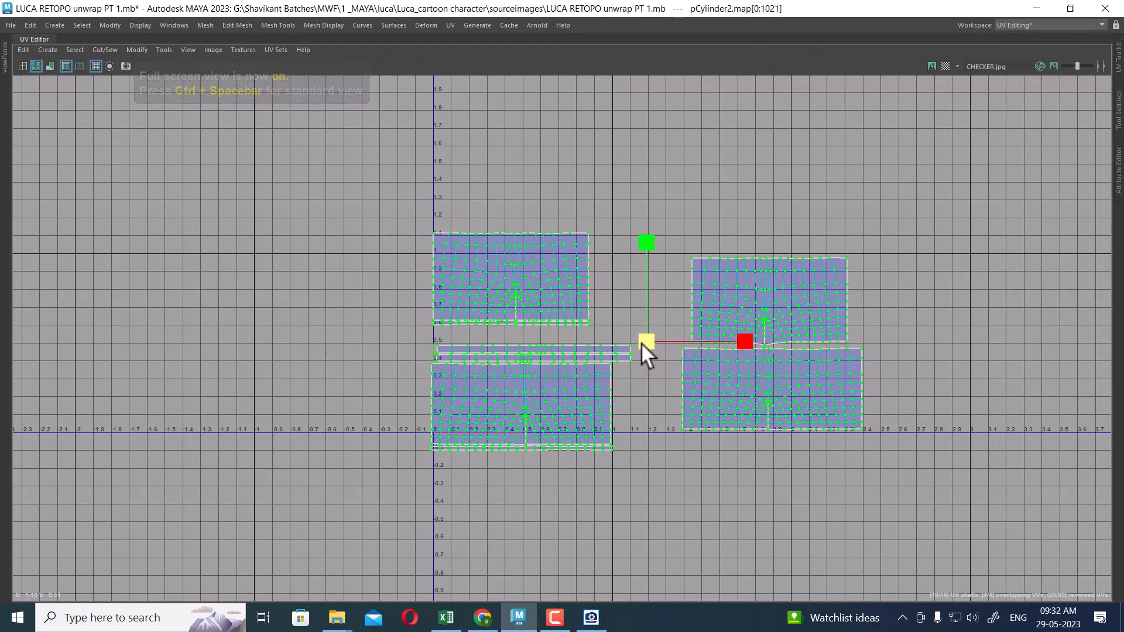
drag(642, 343, 605, 358)
Move all the UV shells together so the left column sits at the upper-left corner of the 0–1 tile.
key(w)
alt+right_drag(632, 349, 846, 600)
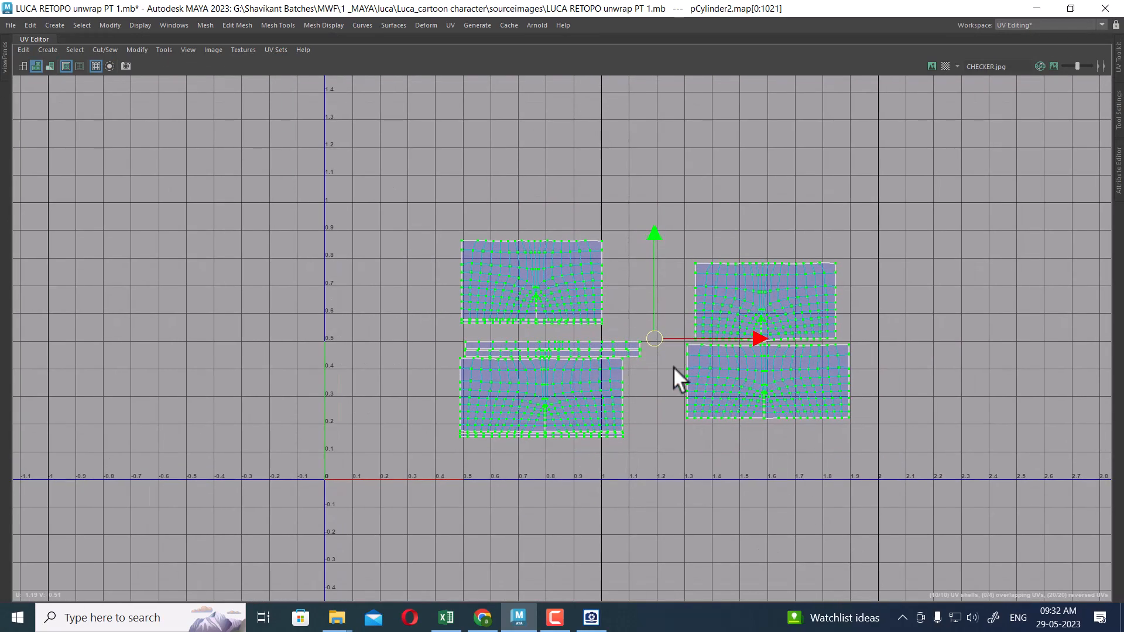
drag(651, 340, 519, 311)
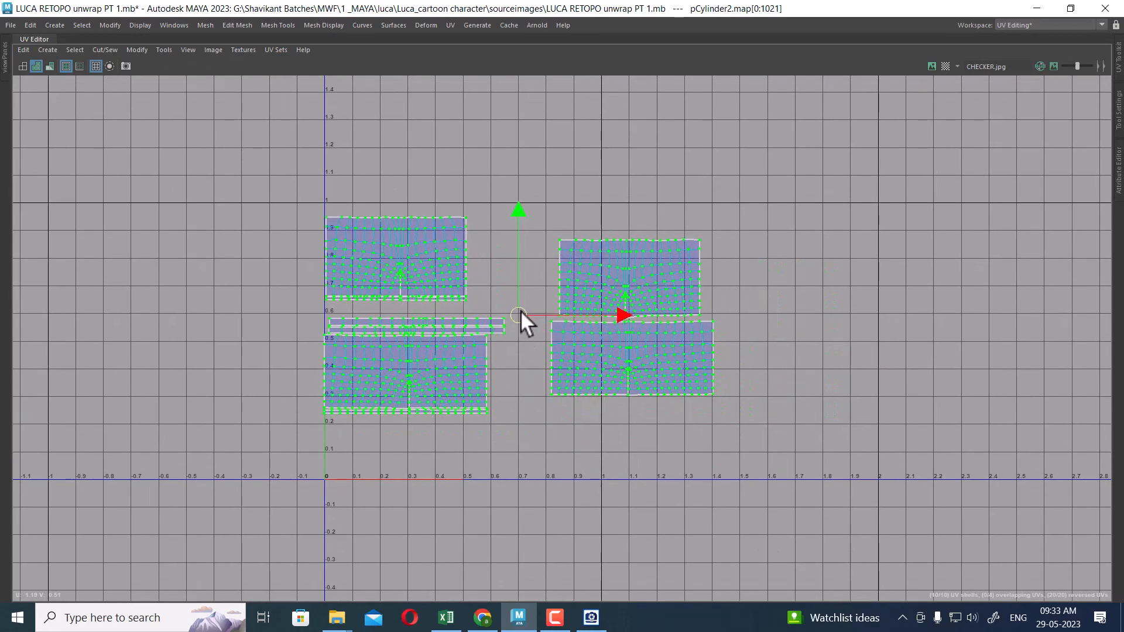
Select the two long waist strips as whole shells and scale them down uniformly to about the lower shorts shell's width.
alt+right_drag(521, 310, 768, 530)
drag(688, 312, 725, 401)
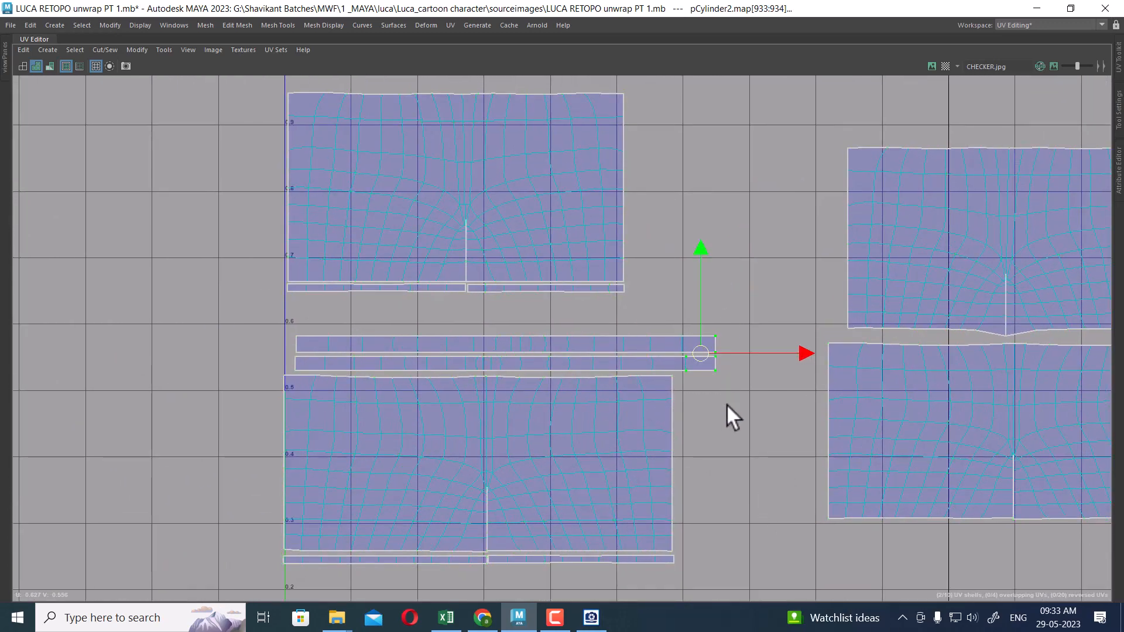
ctrl+right_drag(726, 397, 746, 412)
key(r)
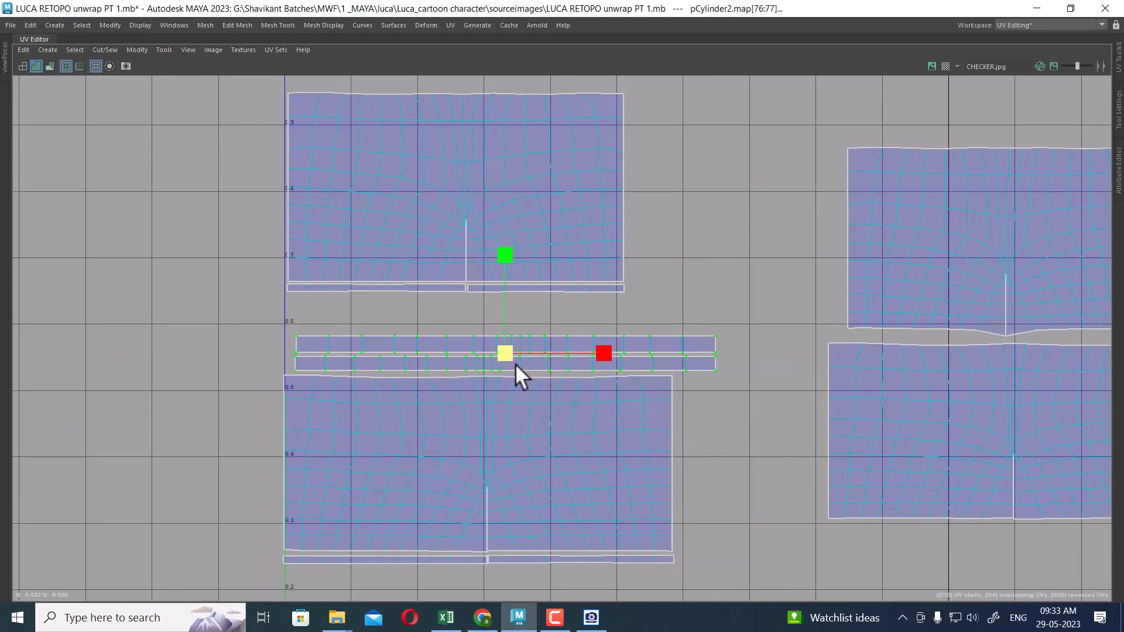
drag(504, 353, 476, 353)
key(w)
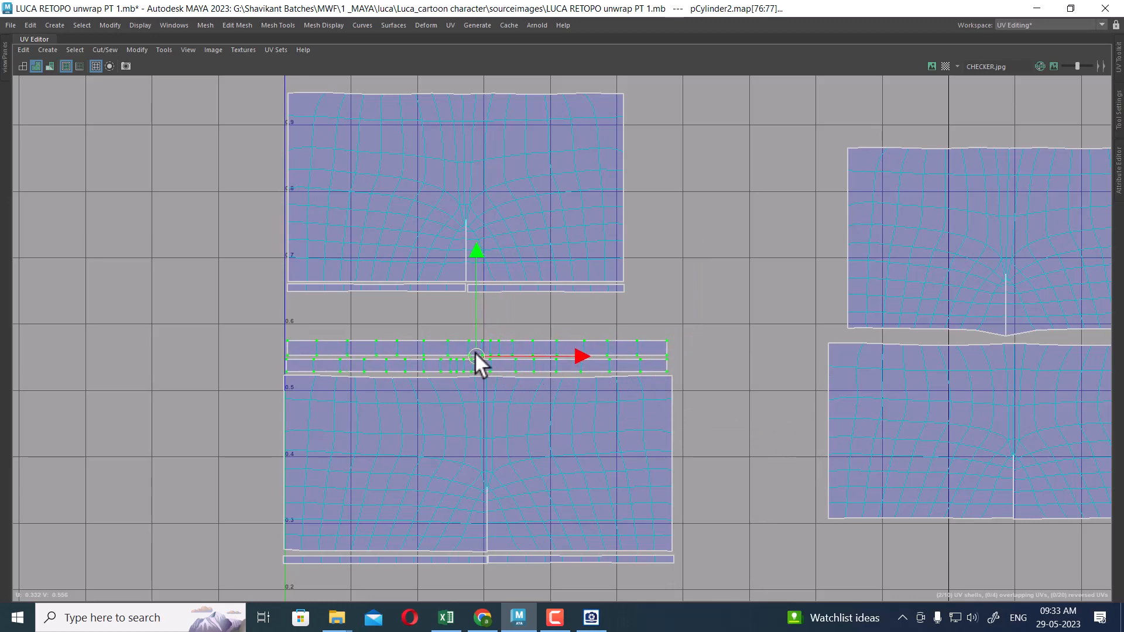
Select the two large right-hand shorts shells and move them left, next to the left column of shells.
alt+right_drag(476, 353, 669, 218)
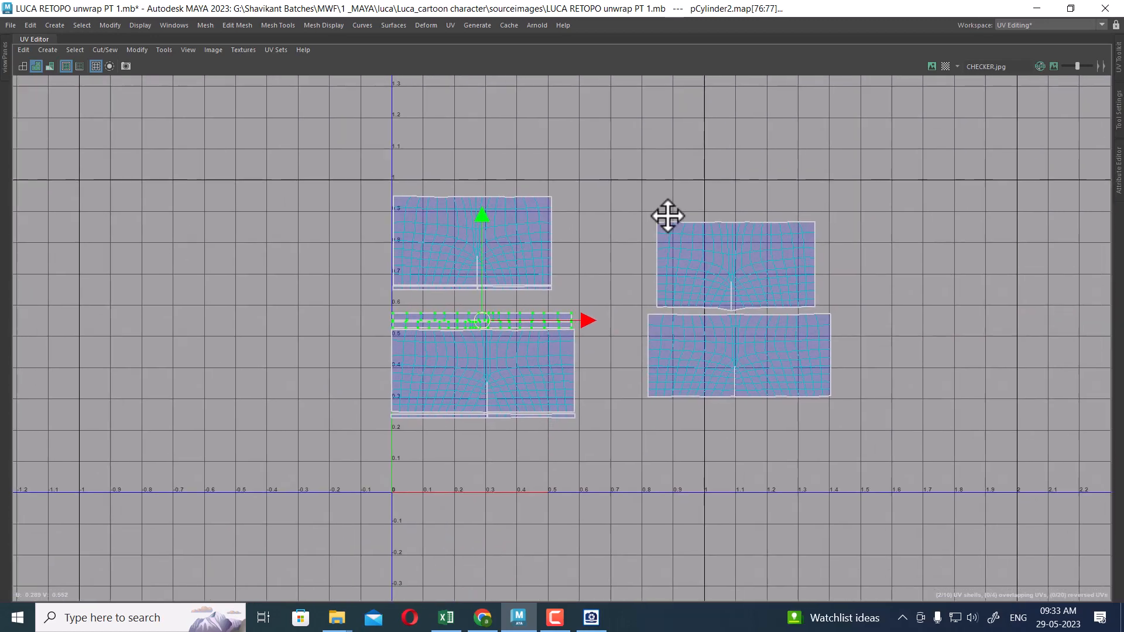
drag(639, 219, 873, 472)
drag(741, 314, 668, 325)
Select all the UV shells, scale them down uniformly and move them to the lower-left corner of the 0–1 tile.
scroll(668, 360, down, 2)
drag(374, 222, 847, 514)
key(r)
drag(594, 321, 586, 322)
key(w)
alt+right_drag(624, 365, 771, 536)
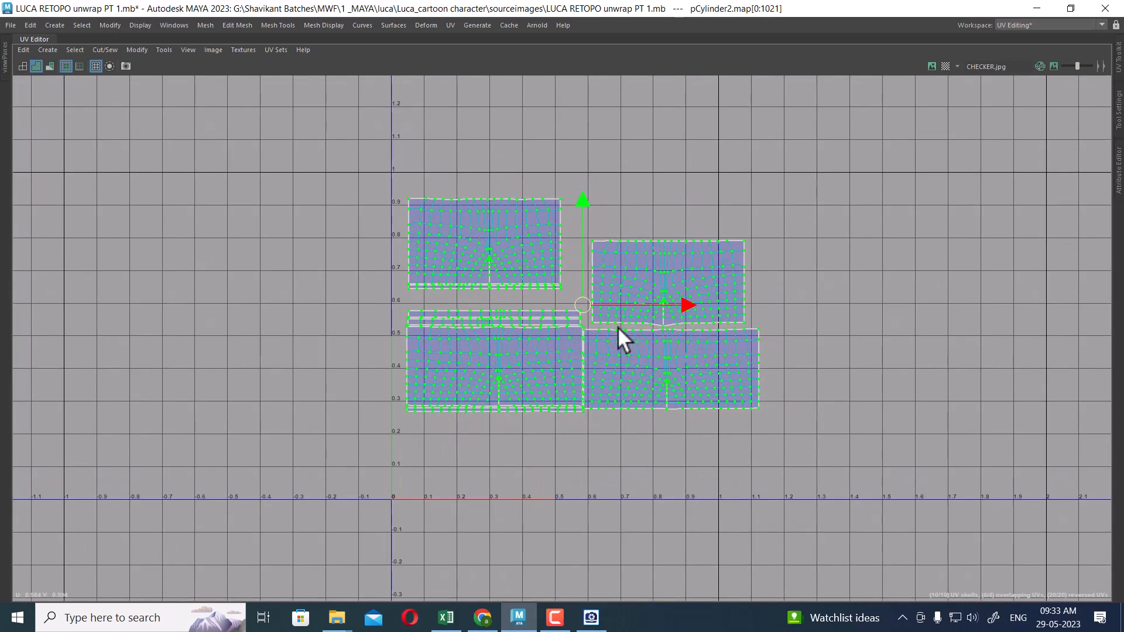
drag(582, 305, 567, 385)
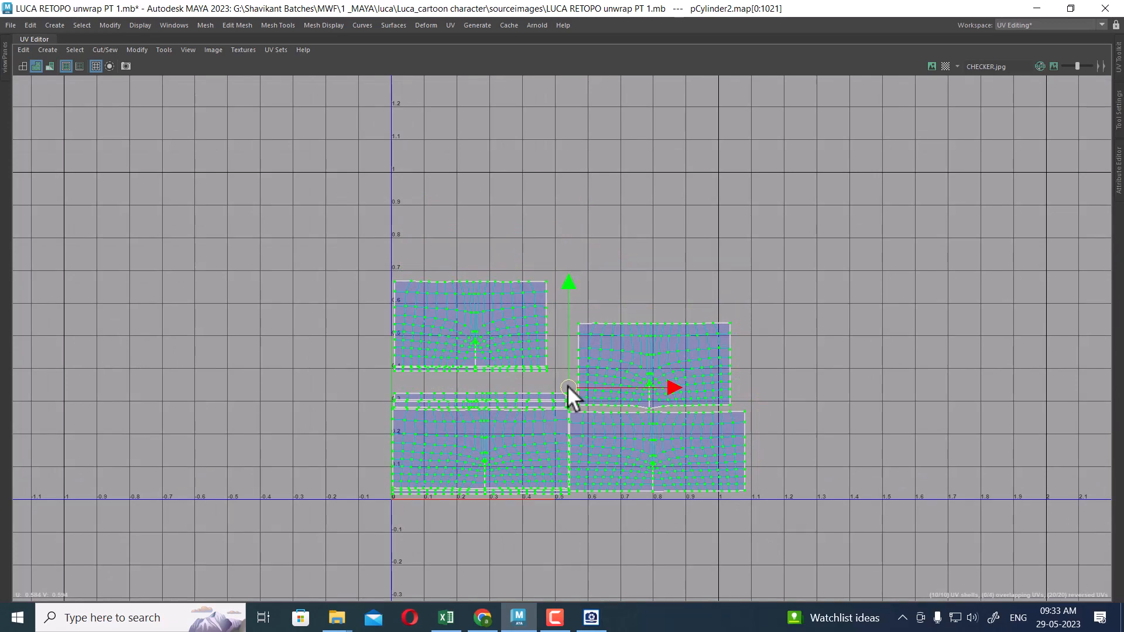
Select the upper-left shorts shell with its rim strips and move it down to just above the two waist strips.
alt+right_drag(603, 407, 745, 489)
alt+middle_drag(711, 427, 655, 249)
alt+right_drag(655, 253, 825, 369)
alt+middle_drag(699, 292, 775, 347)
alt+right_drag(775, 346, 808, 365)
alt+middle_drag(556, 324, 711, 413)
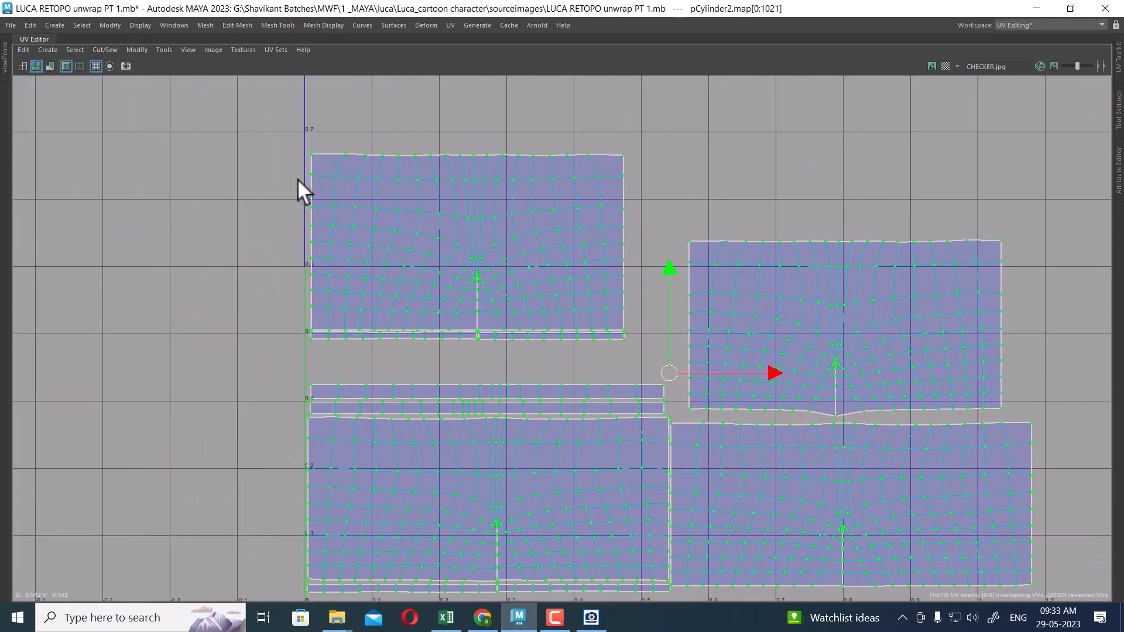
drag(607, 322, 606, 339)
drag(465, 157, 471, 182)
alt+right_drag(737, 341, 545, 196)
alt+middle_drag(757, 293, 635, 297)
alt+right_drag(638, 299, 701, 330)
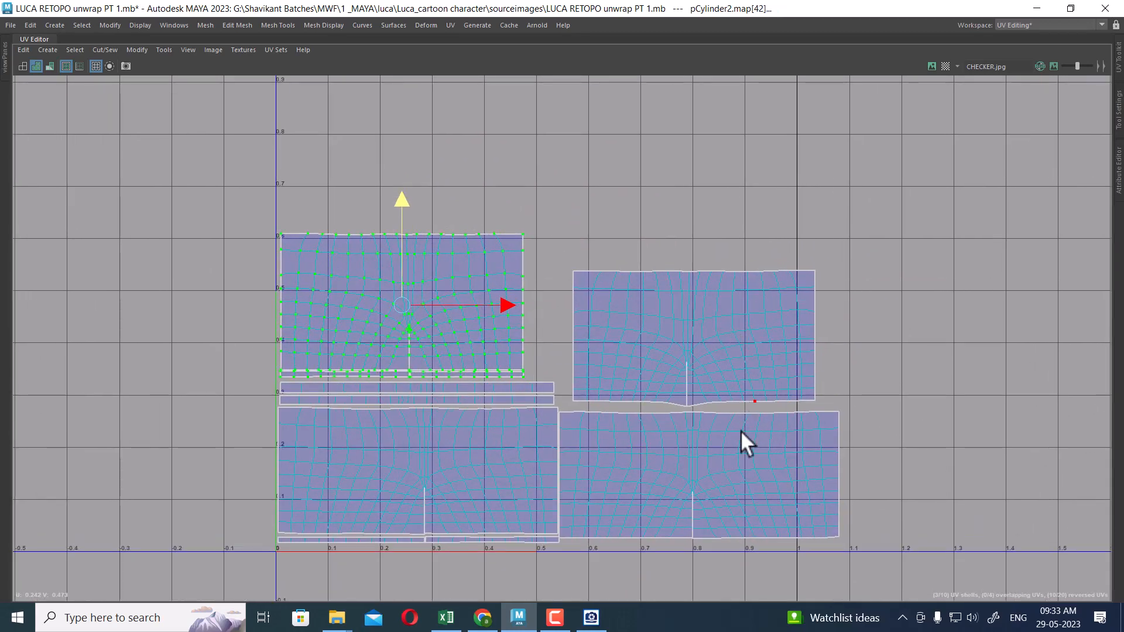
Select all the shorts shells, scale them down uniformly and shift them left to fit the 0–1 tile's width.
alt+right_drag(733, 428, 598, 208)
alt+right_drag(777, 395, 806, 453)
alt+middle_drag(805, 453, 828, 357)
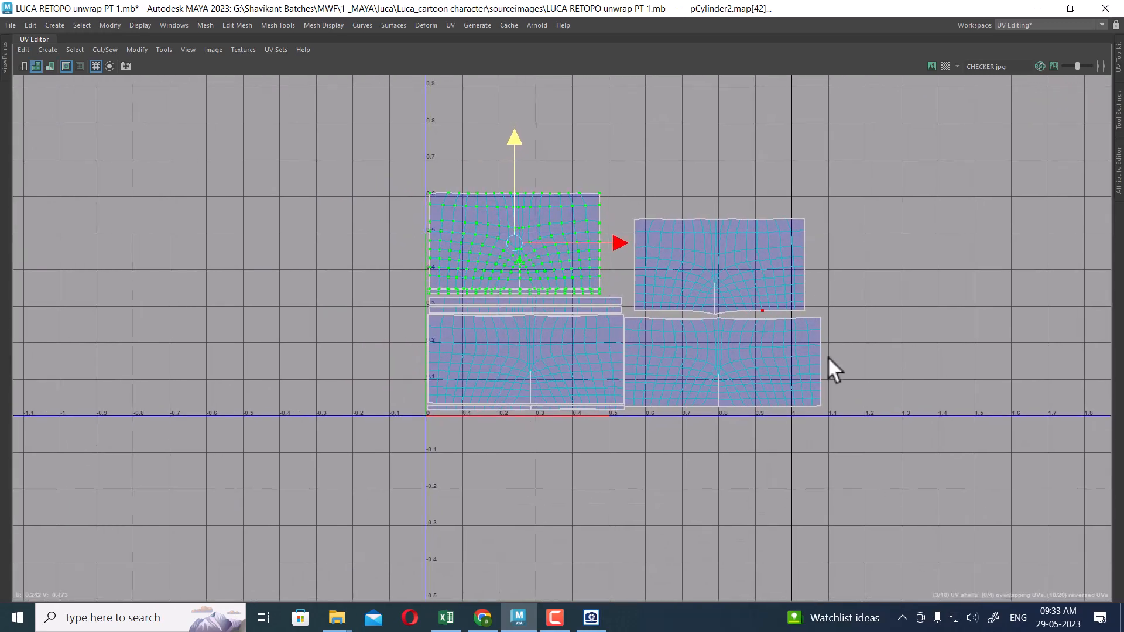
alt+right_drag(827, 356, 531, 239)
alt+middle_drag(531, 240, 523, 315)
drag(834, 514, 433, 269)
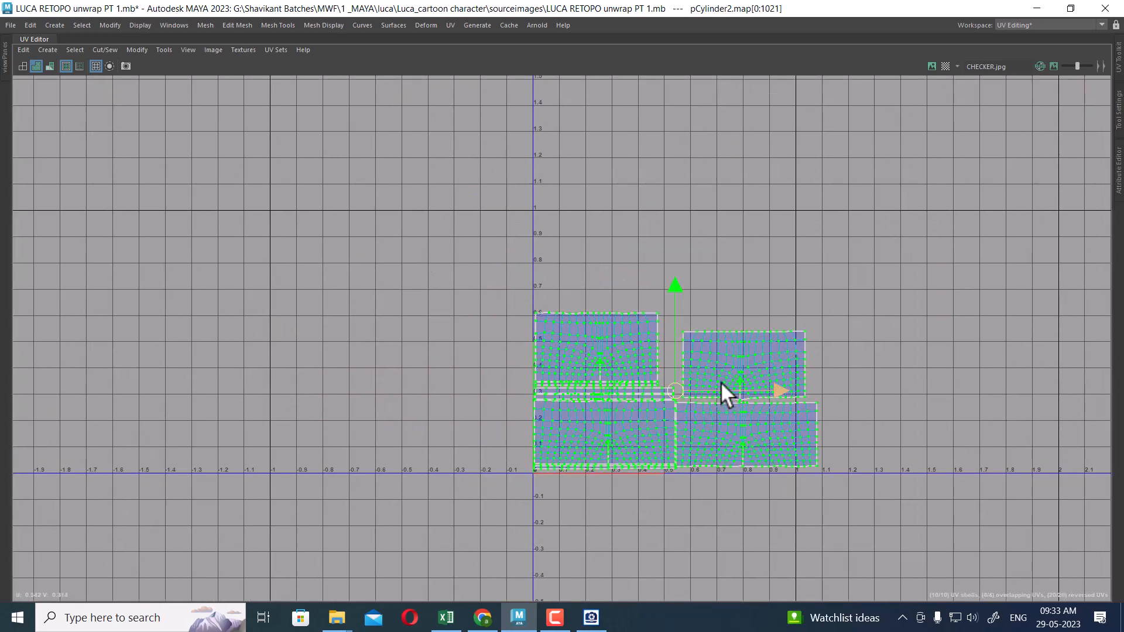
key(r)
key(w)
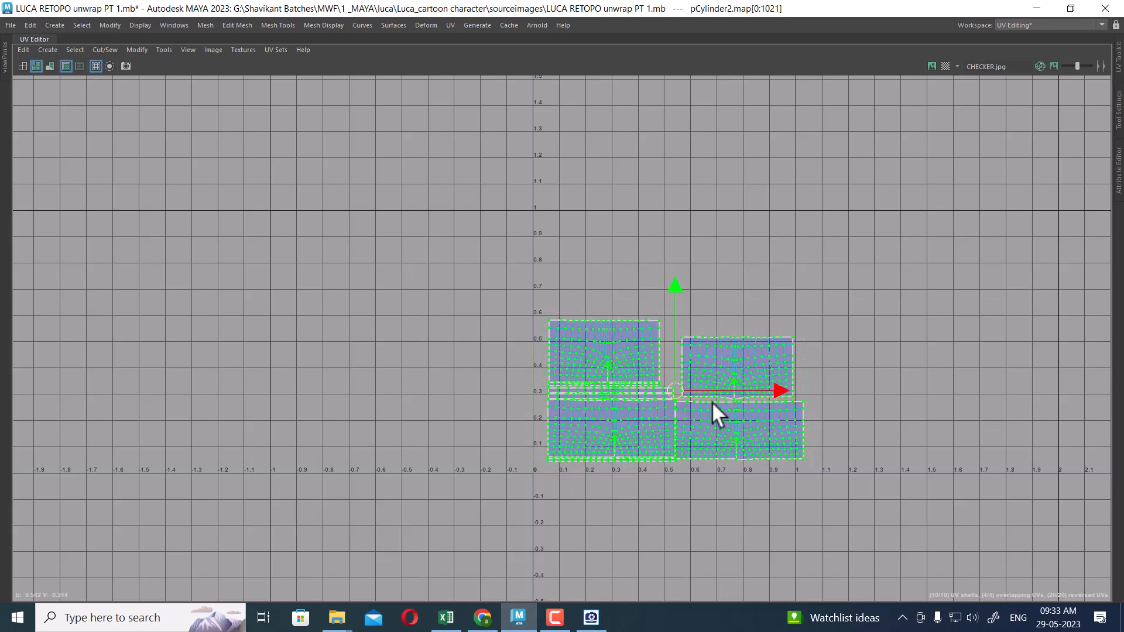
scroll(712, 402, up, 2)
drag(754, 391, 740, 394)
scroll(639, 319, up, 1)
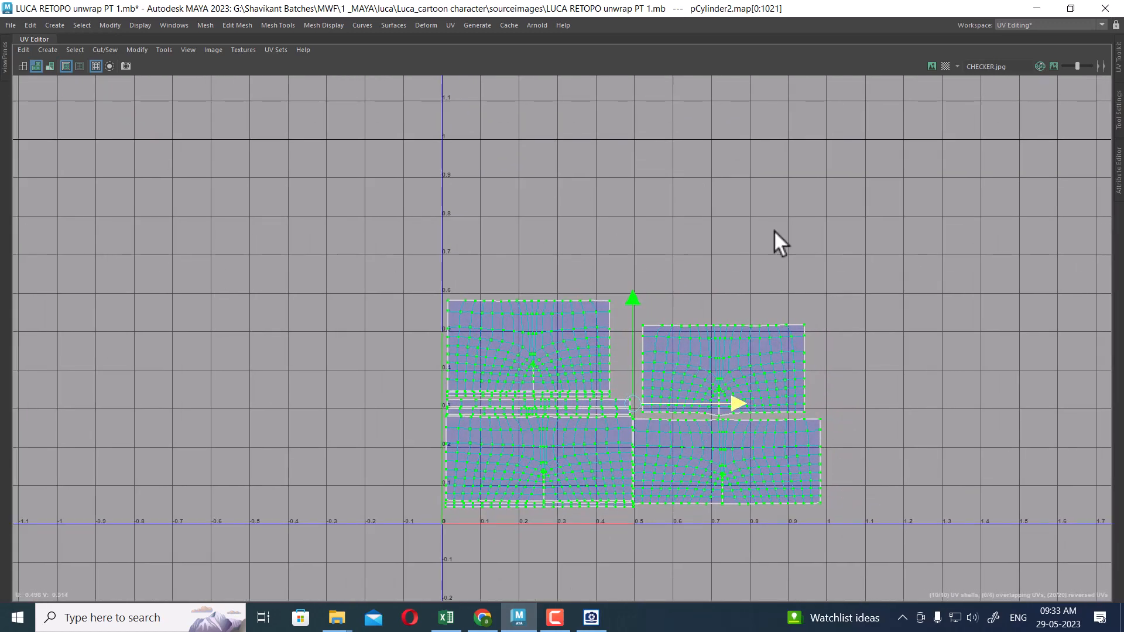
scroll(725, 251, up, 1)
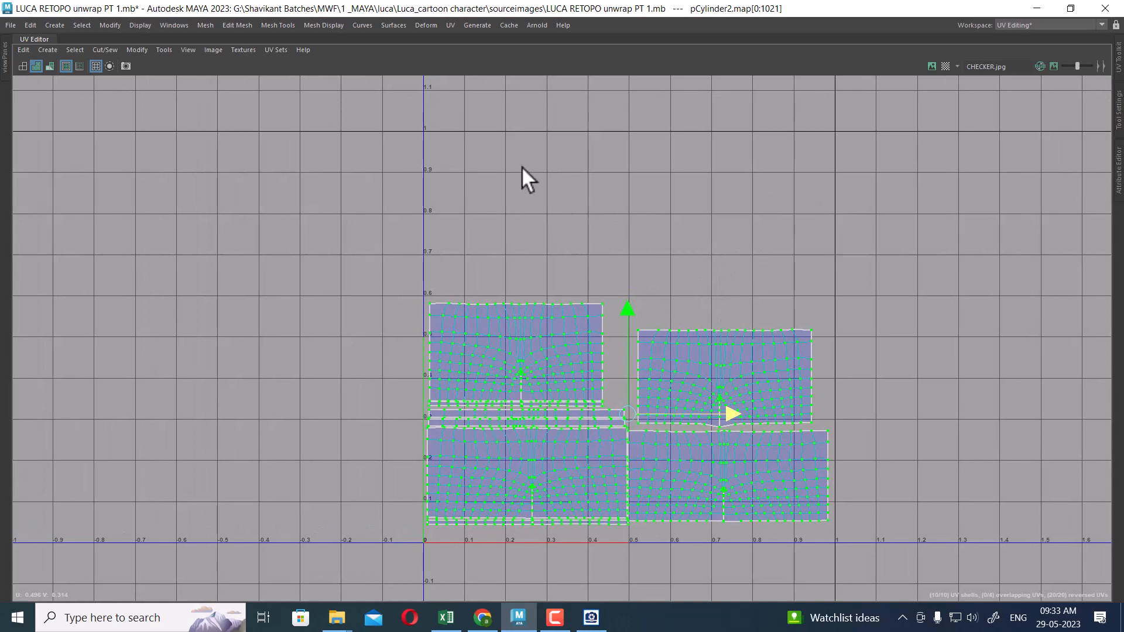
Restore the split viewport and UV Editor layout, return the shorts to object mode and turn off their isolation.
scroll(667, 246, down, 2)
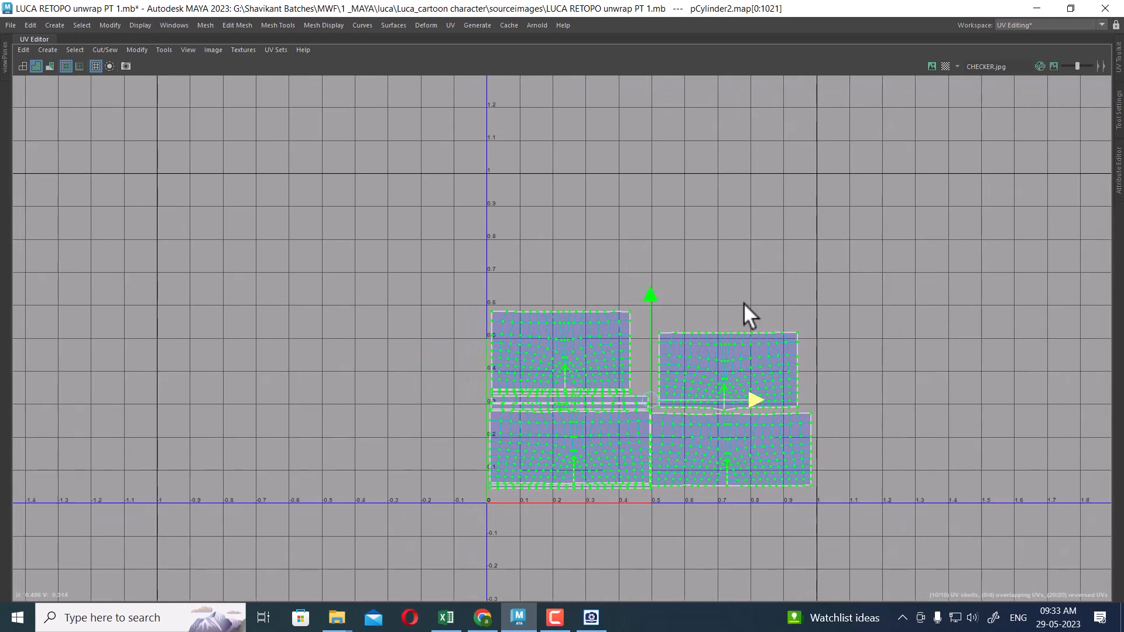
key(space)
scroll(268, 314, down, 3)
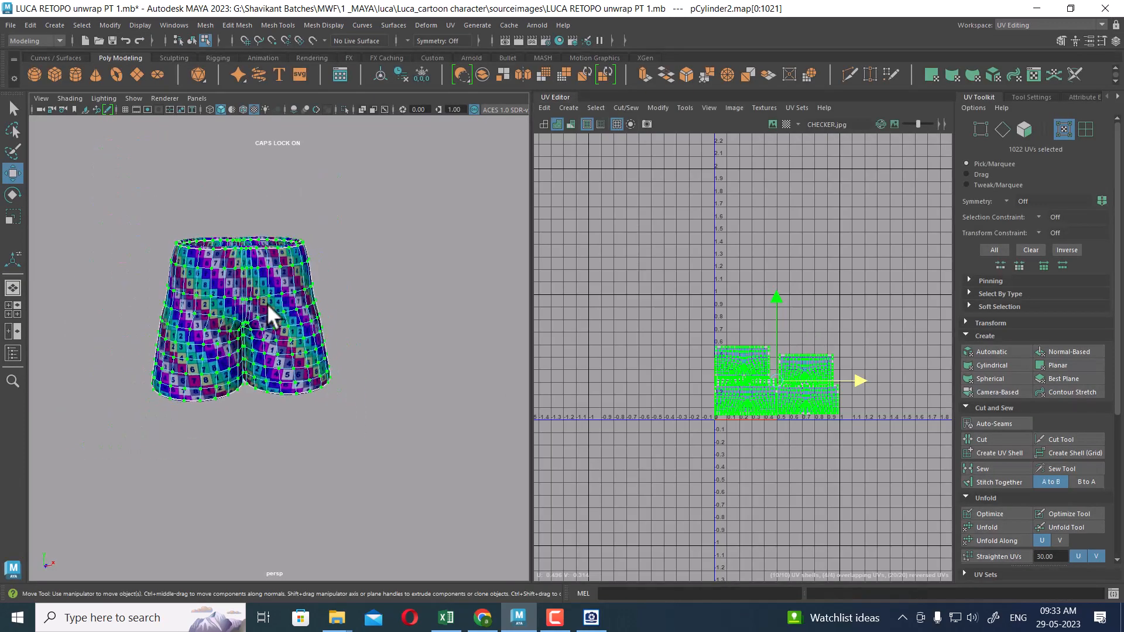
right_drag(250, 268, 398, 188)
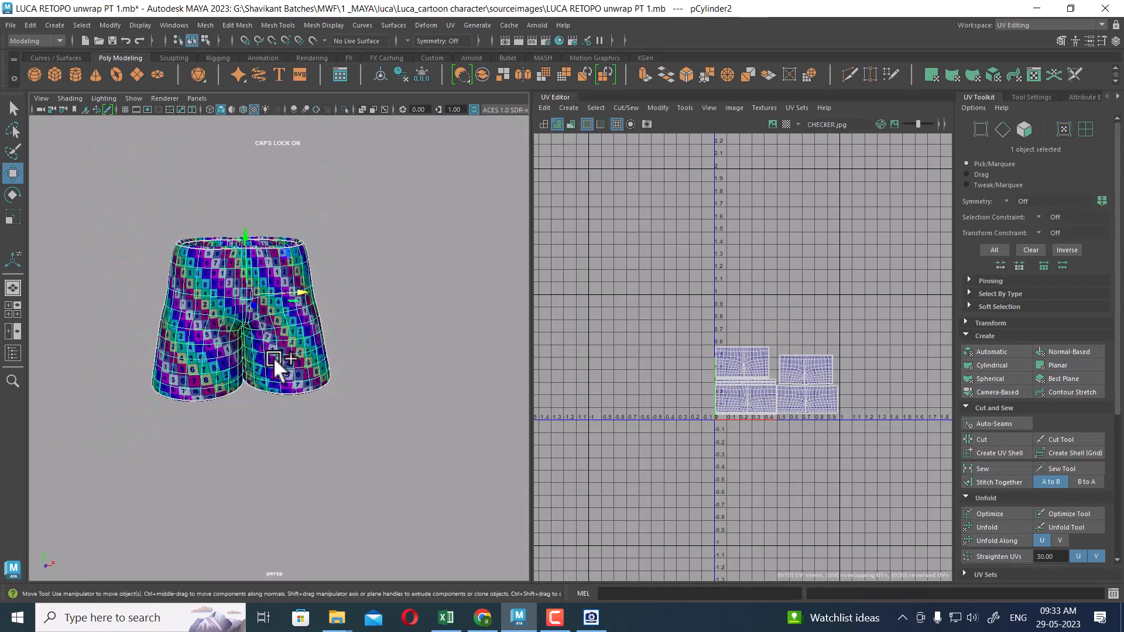
key(ctrl+1)
Select the shirt together with the shorts and combine them into one mesh.
click(473, 290)
click(304, 286)
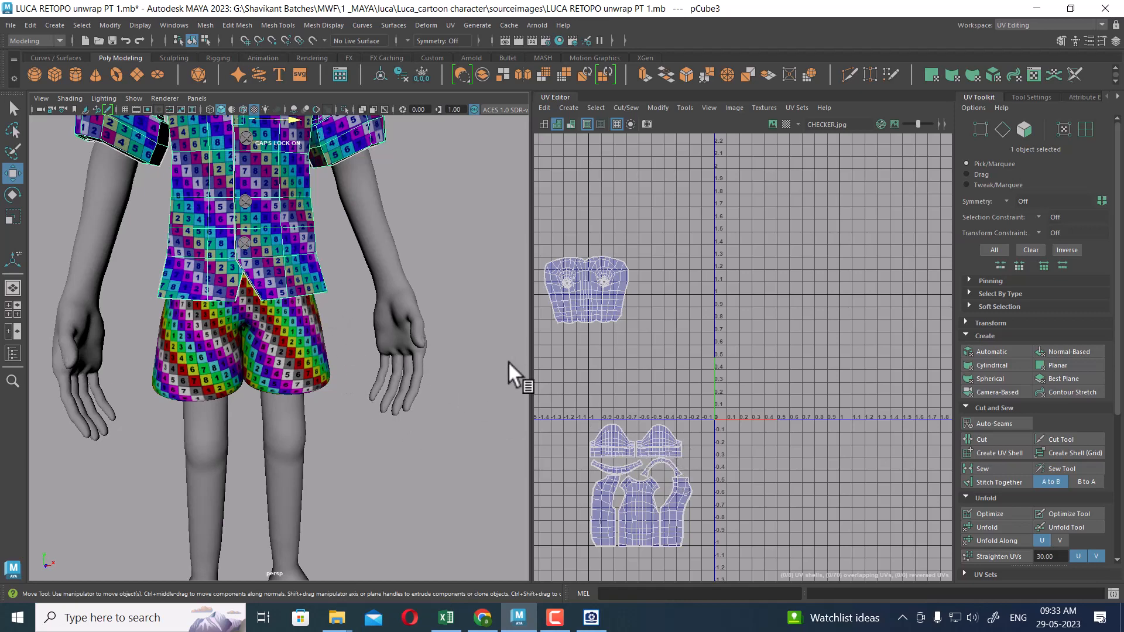
shift+click(307, 359)
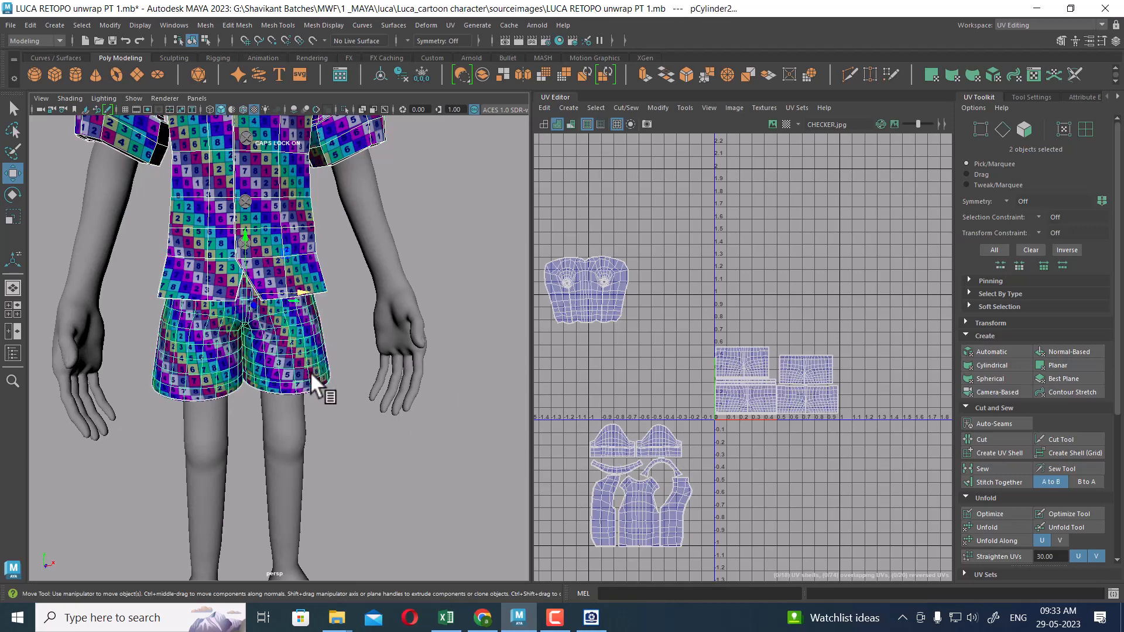
shift+right_drag(427, 257, 437, 469)
alt+middle_drag(329, 259, 370, 383)
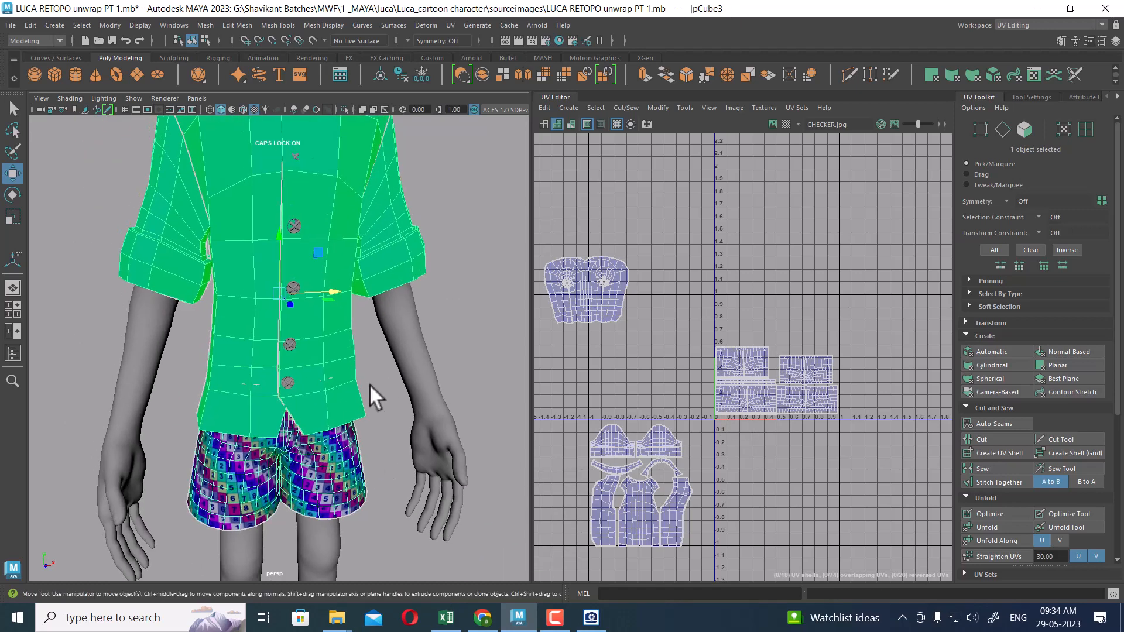
Select the combined shirt and shorts mesh and assign the existing checker material to it.
scroll(370, 384, down, 3)
click(436, 312)
click(317, 240)
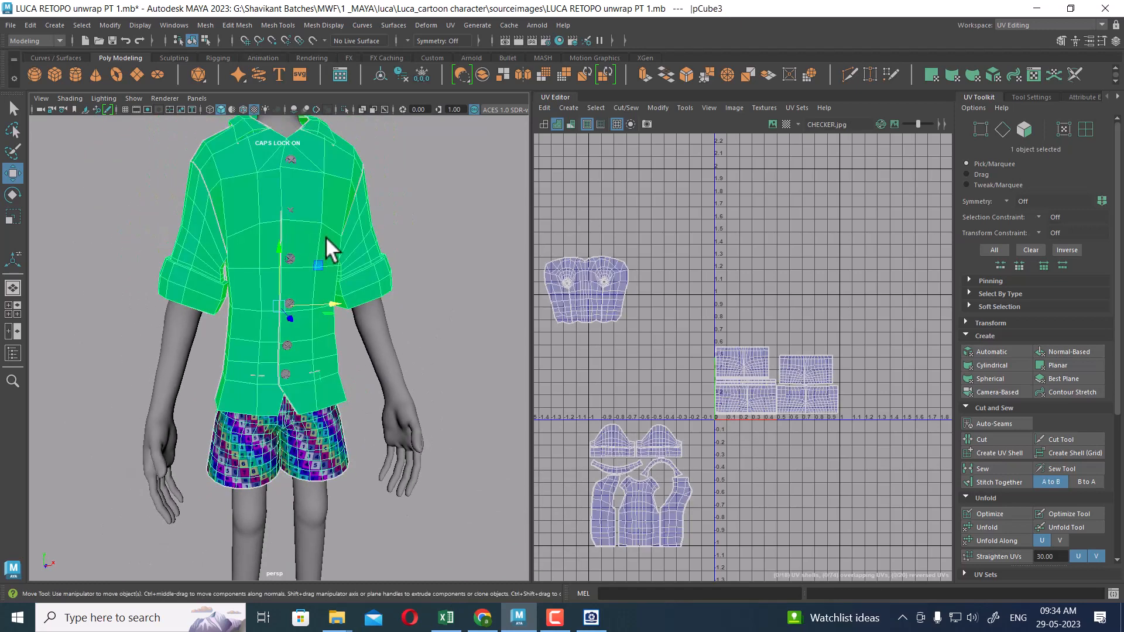
mouse_move(313, 379)
right_down()
mouse_move(311, 538)
mouse_move(318, 530)
mouse_move(326, 543)
mouse_move(405, 555)
right_up()
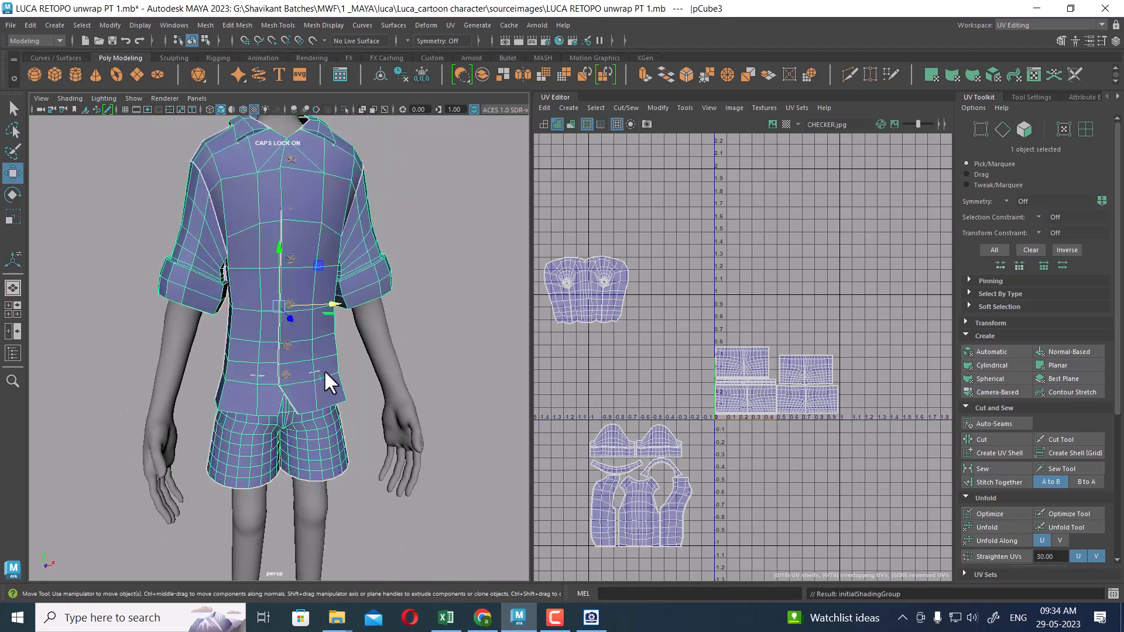
right_drag(310, 346, 398, 542)
Enlarge the UV Editor to full screen, select the shirt's panel, sleeve and collar shells and move them onto the 0–1 tile.
alt+right_drag(652, 366, 651, 398)
key(ctrl+space)
alt+right_drag(606, 444, 494, 357)
alt+middle_drag(494, 357, 539, 153)
alt+right_drag(539, 153, 472, 294)
drag(355, 301, 527, 496)
alt+right_drag(421, 380, 459, 419)
drag(459, 420, 635, 205)
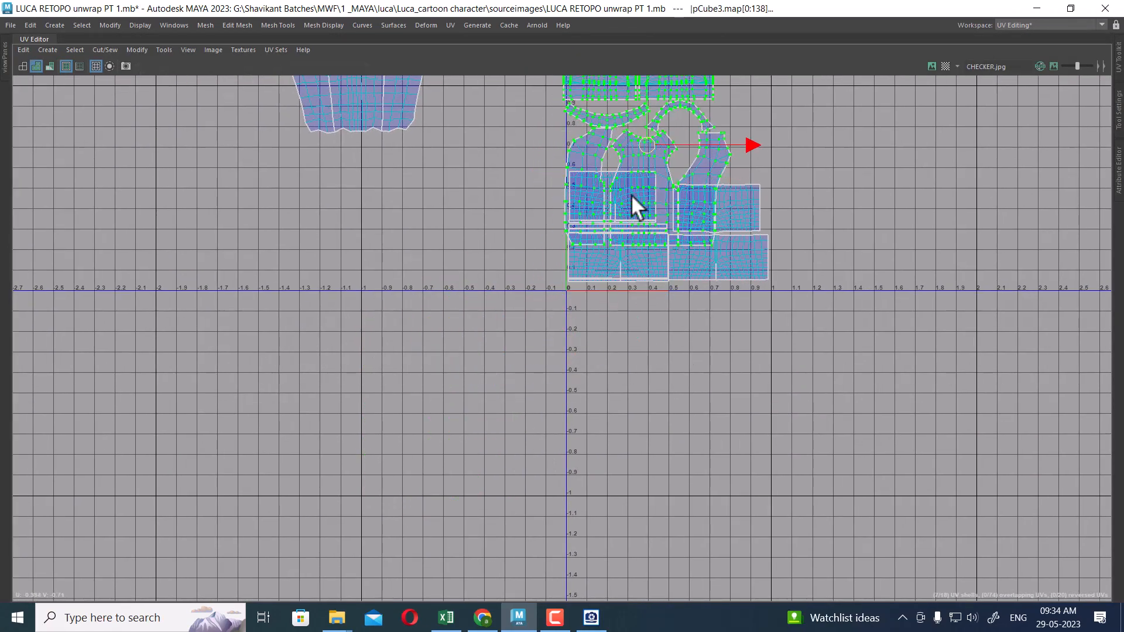
Scale the selected shirt shells down uniformly and place them directly above the left column of shorts shells.
alt+middle_drag(634, 205, 572, 502)
key(r)
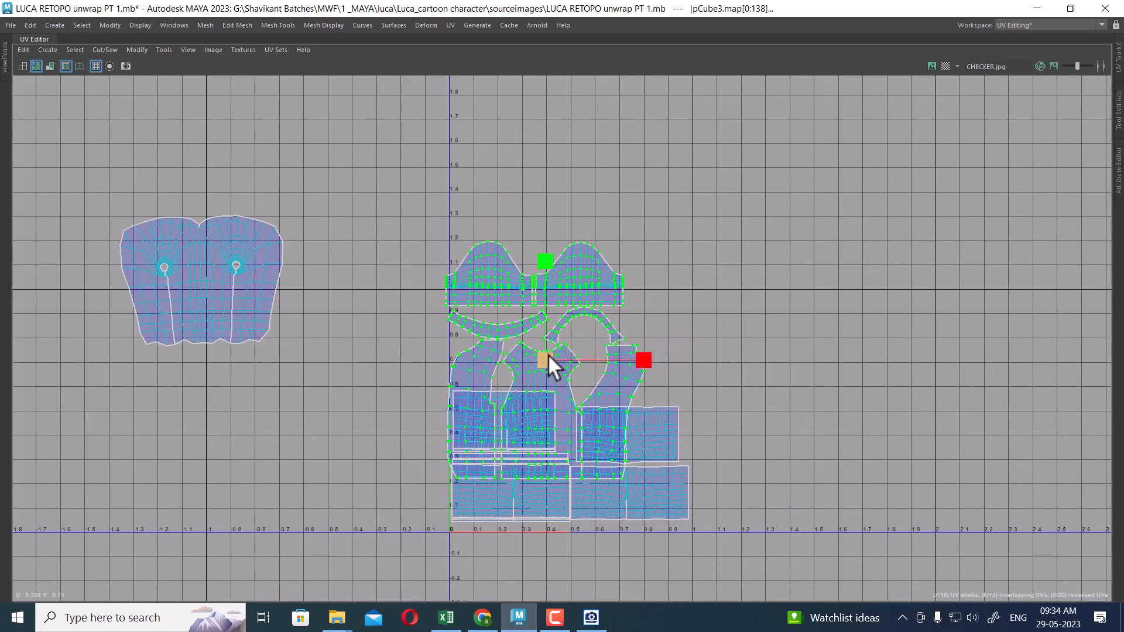
drag(546, 357, 508, 295)
key(w)
scroll(532, 399, up, 3)
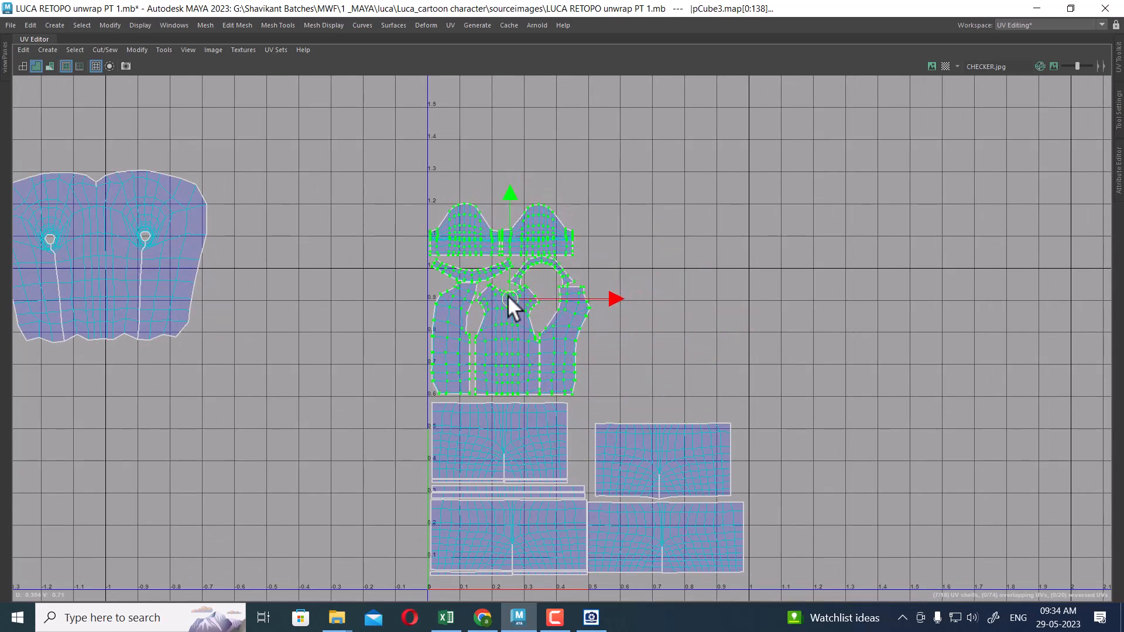
scroll(508, 295, up, 3)
scroll(597, 404, up, 1)
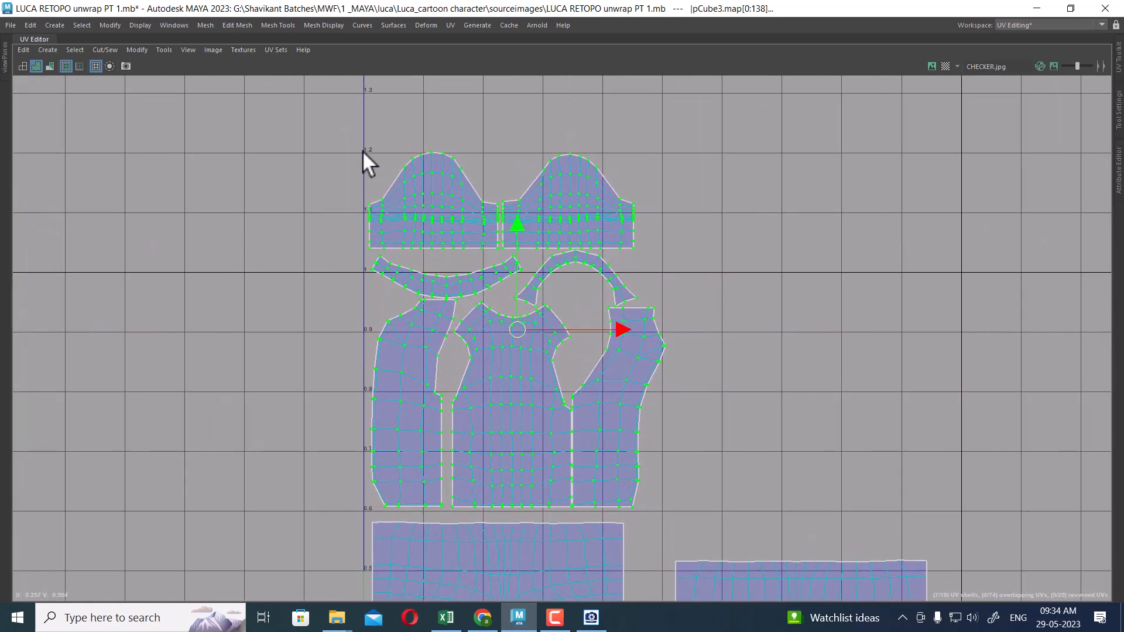
Select the sleeve and collar pieces as whole shells and move them beside the shirt body panels, inside the 0–1 tile.
drag(362, 151, 675, 273)
ctrl+right_drag(514, 252, 585, 290)
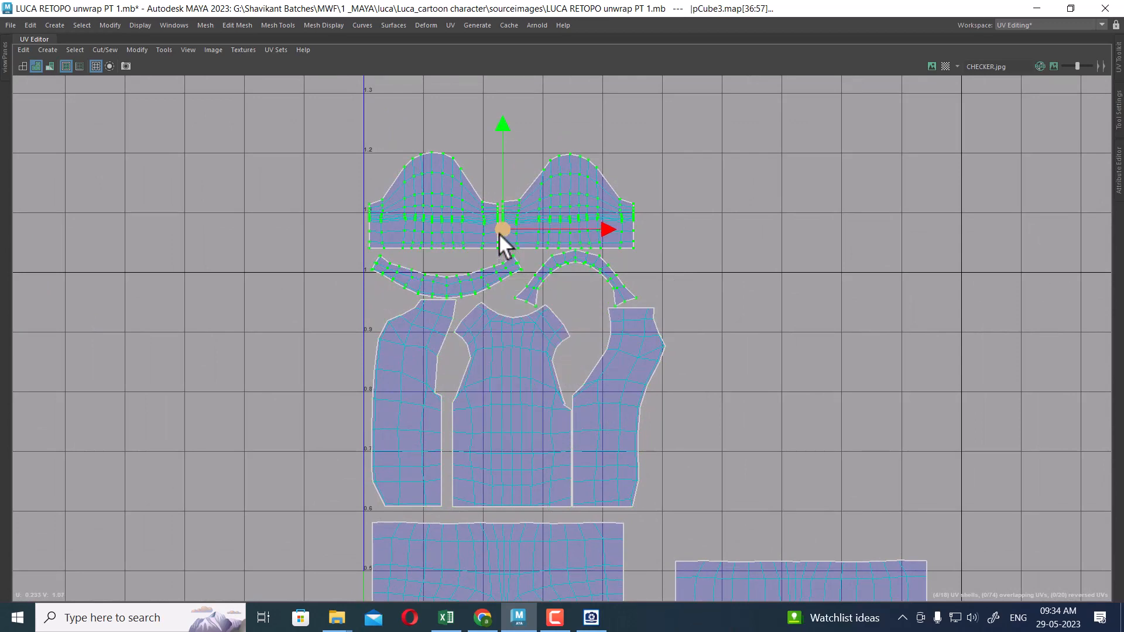
drag(498, 233, 811, 381)
scroll(776, 407, down, 1)
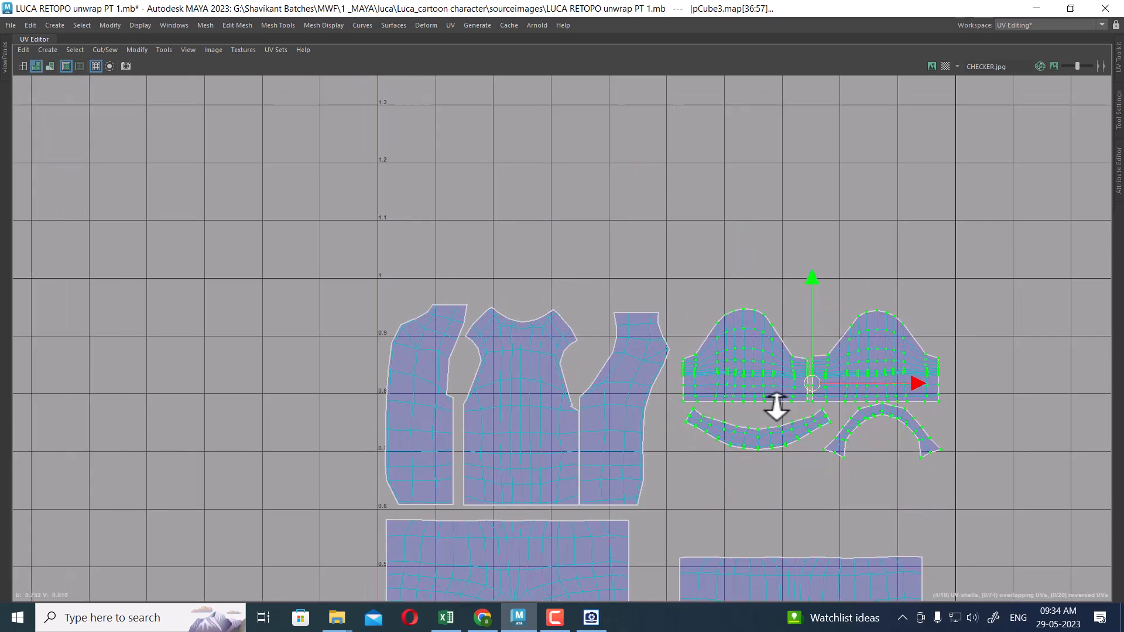
scroll(776, 407, down, 3)
Select the remaining clothing shells outside the tile, scale them down and move them between the collar pieces and the right shorts shell.
drag(72, 518, 72, 517)
key(r)
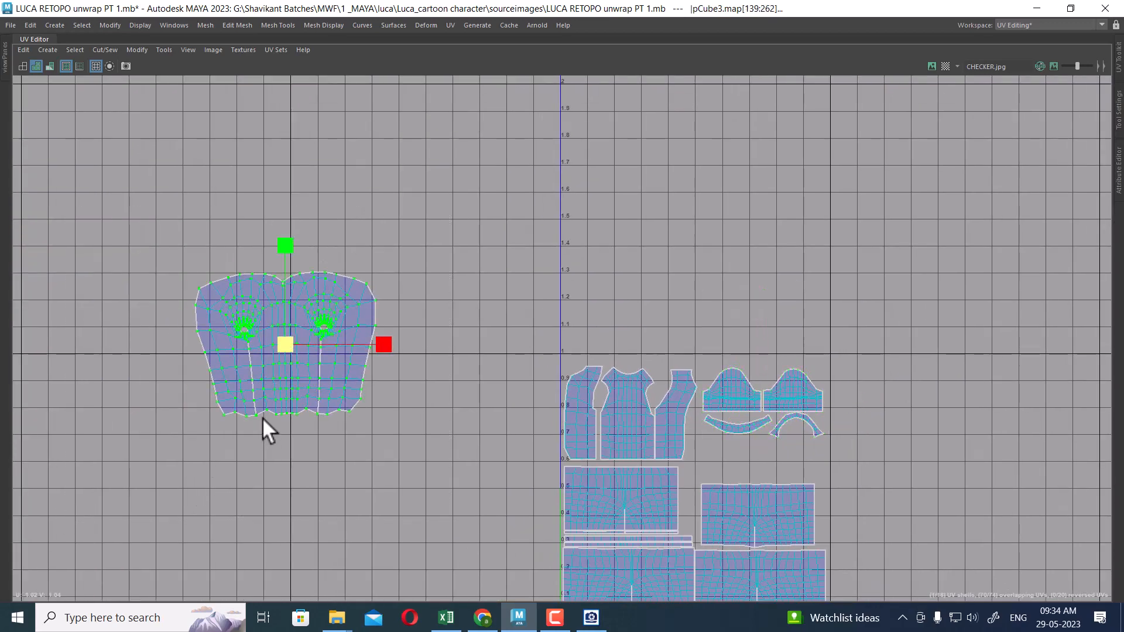
drag(280, 351, 226, 432)
key(w)
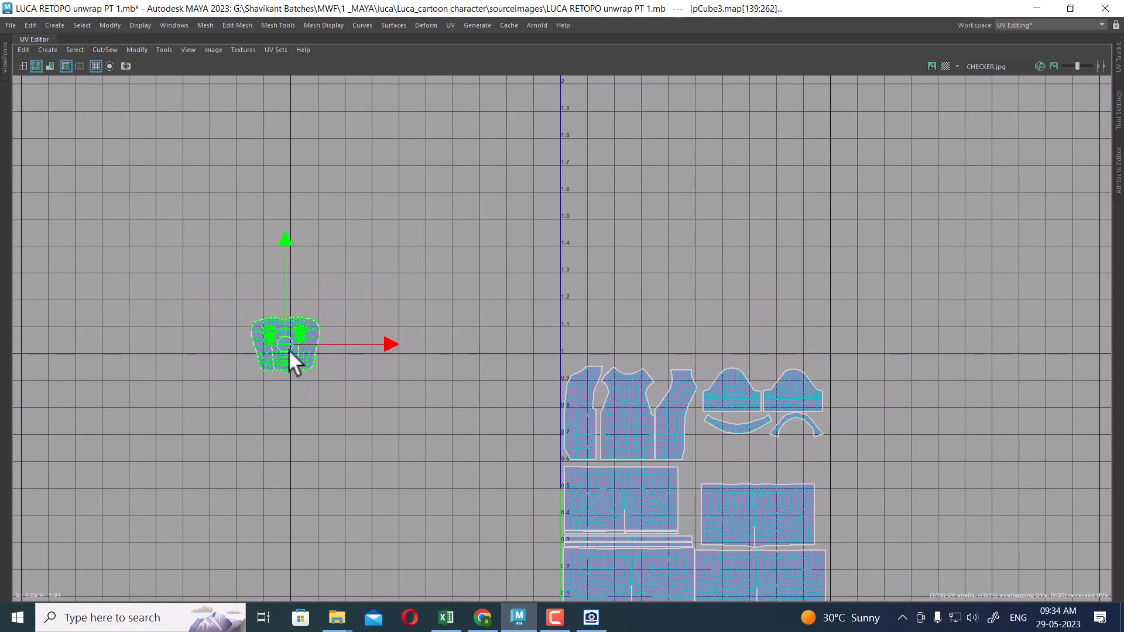
drag(288, 359, 755, 444)
scroll(820, 480, up, 5)
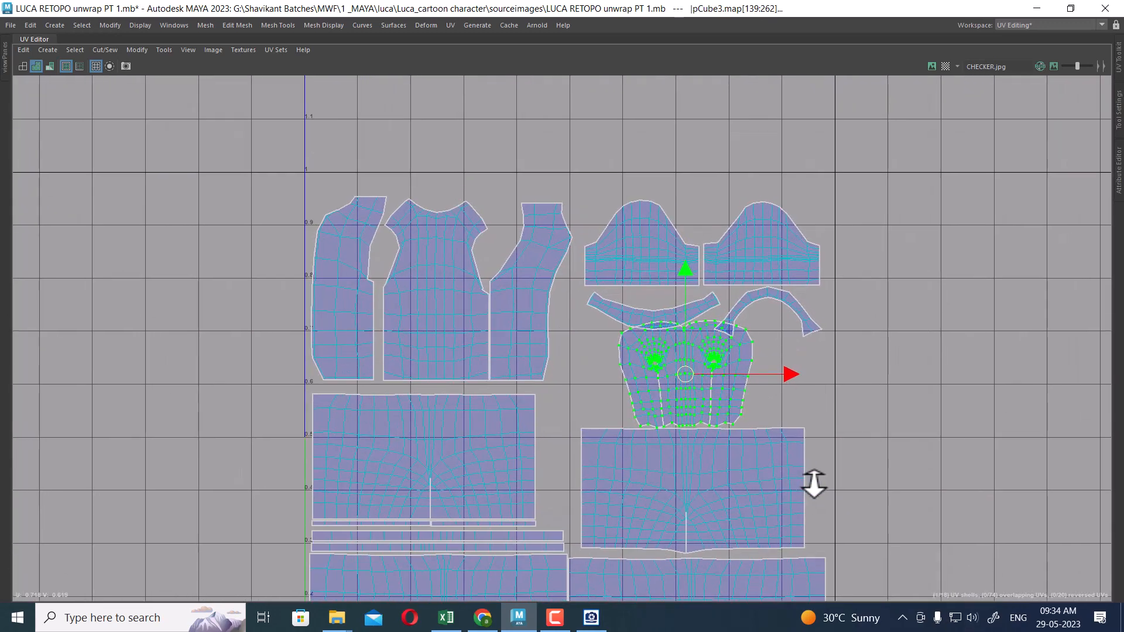
Scale the newly placed clothing shells down further so they clear the collar pieces above.
key(r)
drag(684, 375, 654, 400)
alt+right_drag(765, 432, 622, 202)
alt+middle_drag(718, 439, 715, 308)
alt+right_drag(761, 418, 717, 287)
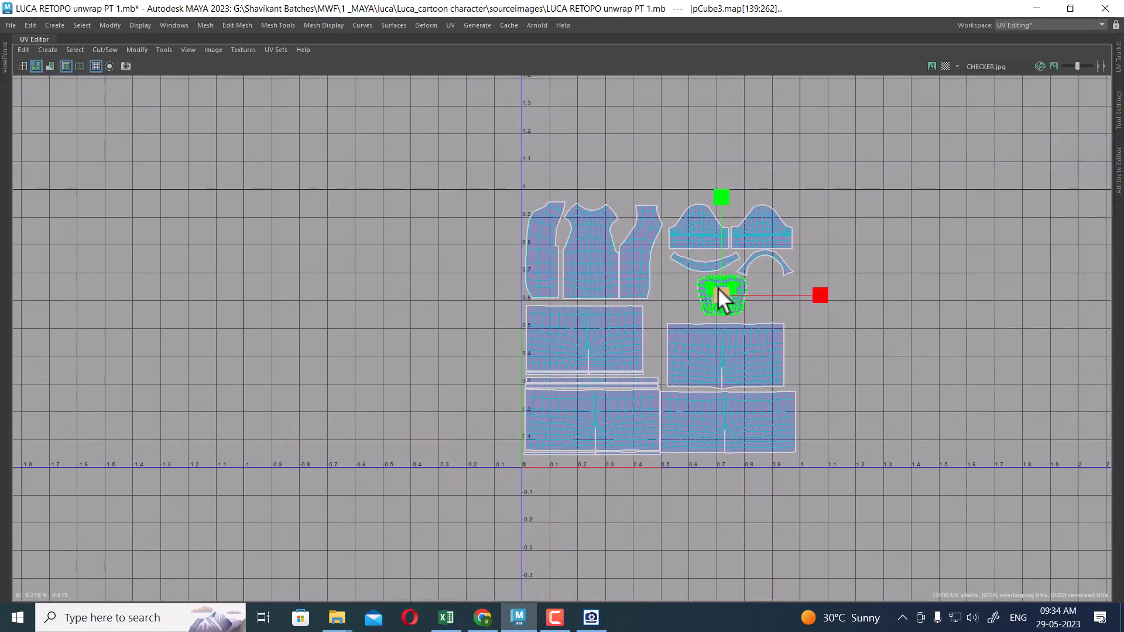
Restore the split layout, switch back to object mode and select the combined clothing mesh.
key(ctrl+space)
right_drag(309, 227, 430, 171)
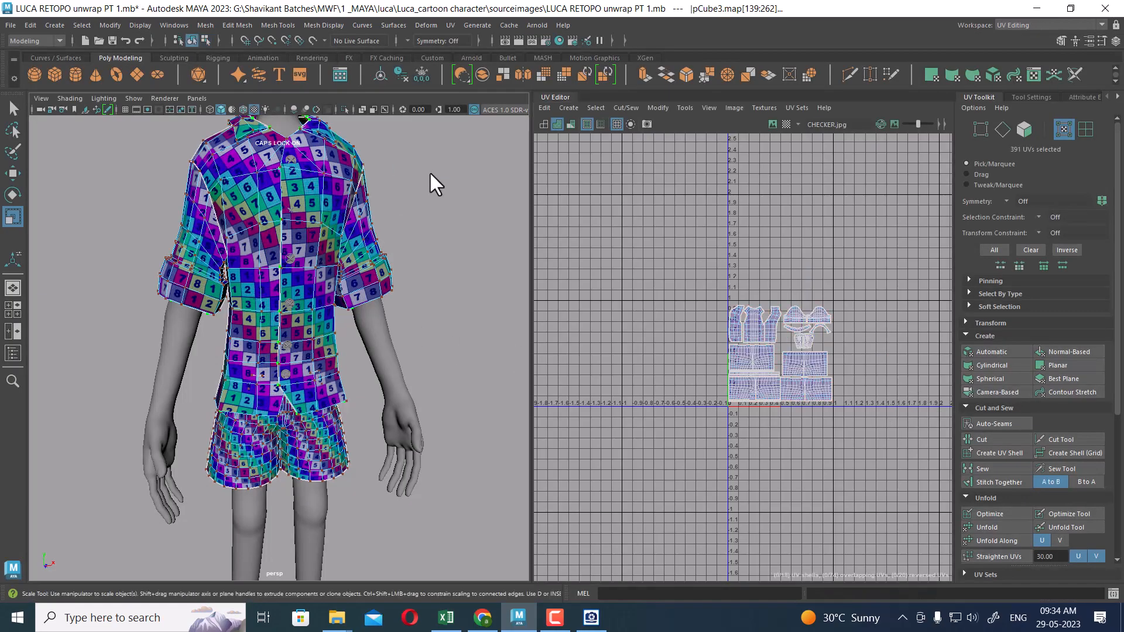
click(436, 234)
alt+drag(430, 336, 319, 345)
click(319, 346)
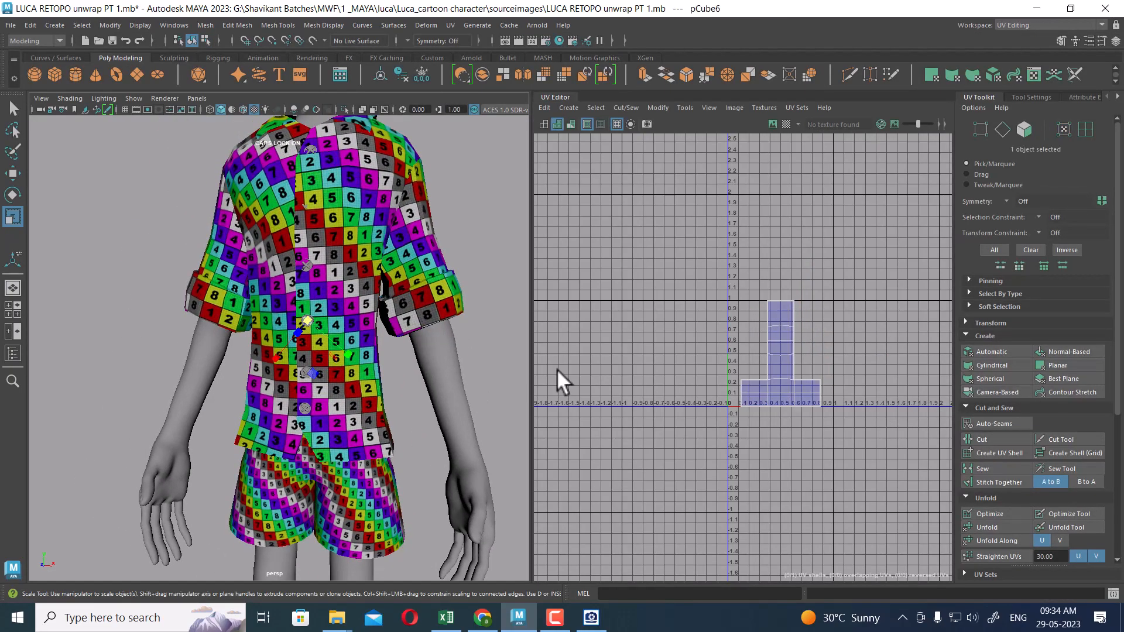
right_drag(324, 195, 395, 160)
click(436, 150)
click(336, 281)
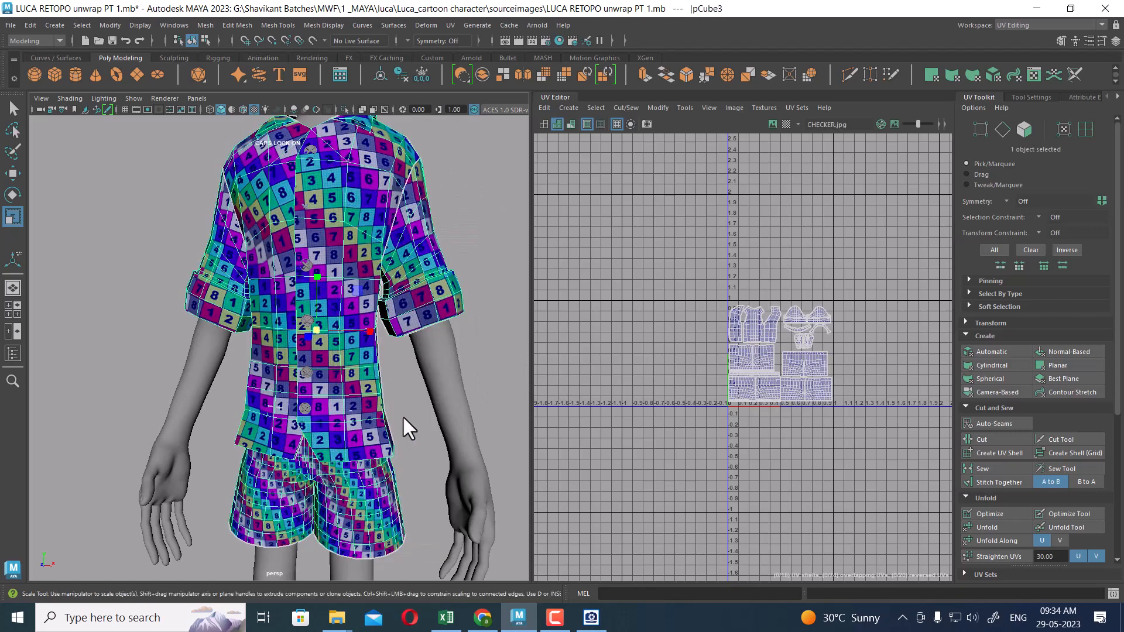
Examine the checker scale on the shirt and shorts and the packed shell arrangement in the 0–1 tile.
alt+middle_drag(402, 416, 402, 289)
alt+right_drag(402, 289, 418, 344)
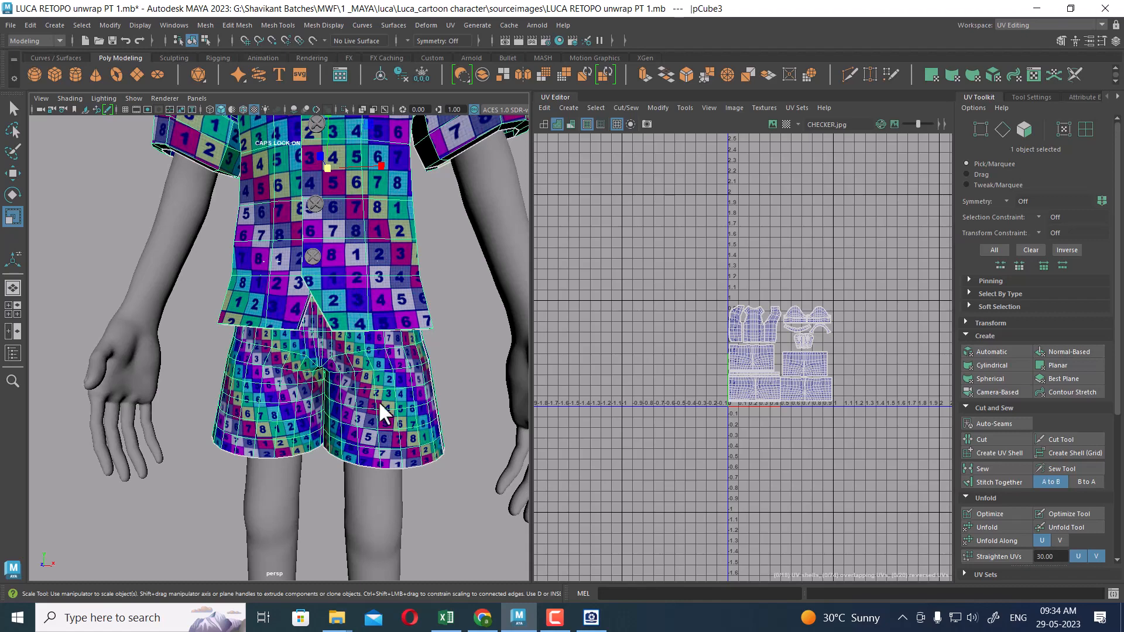
scroll(823, 293, up, 12)
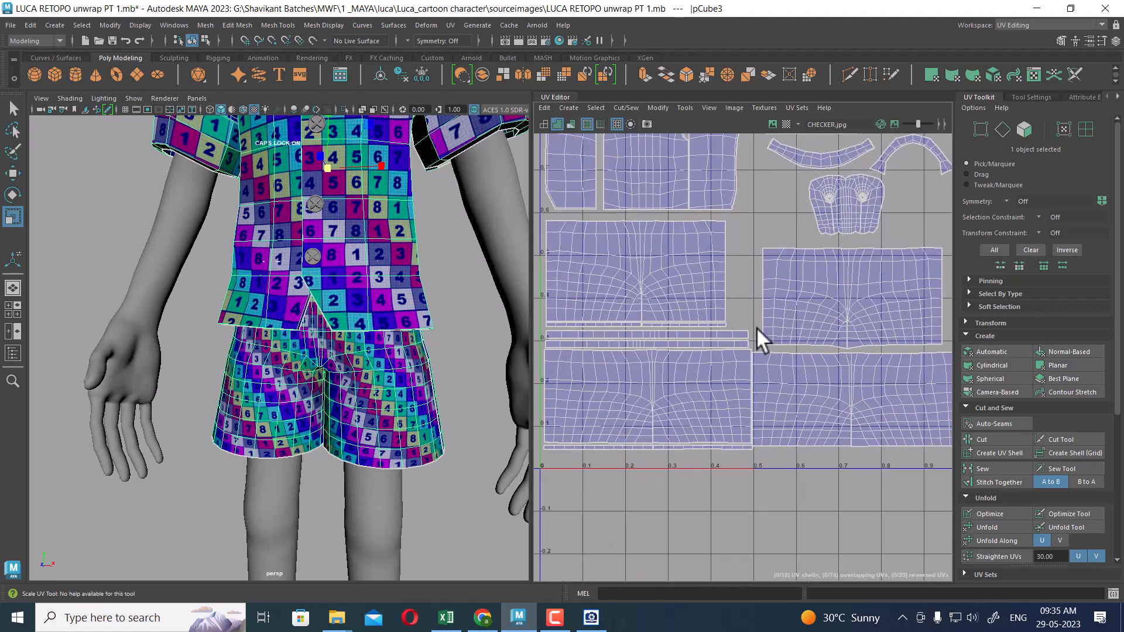
alt+right_drag(756, 327, 755, 394)
alt+middle_drag(691, 295, 731, 392)
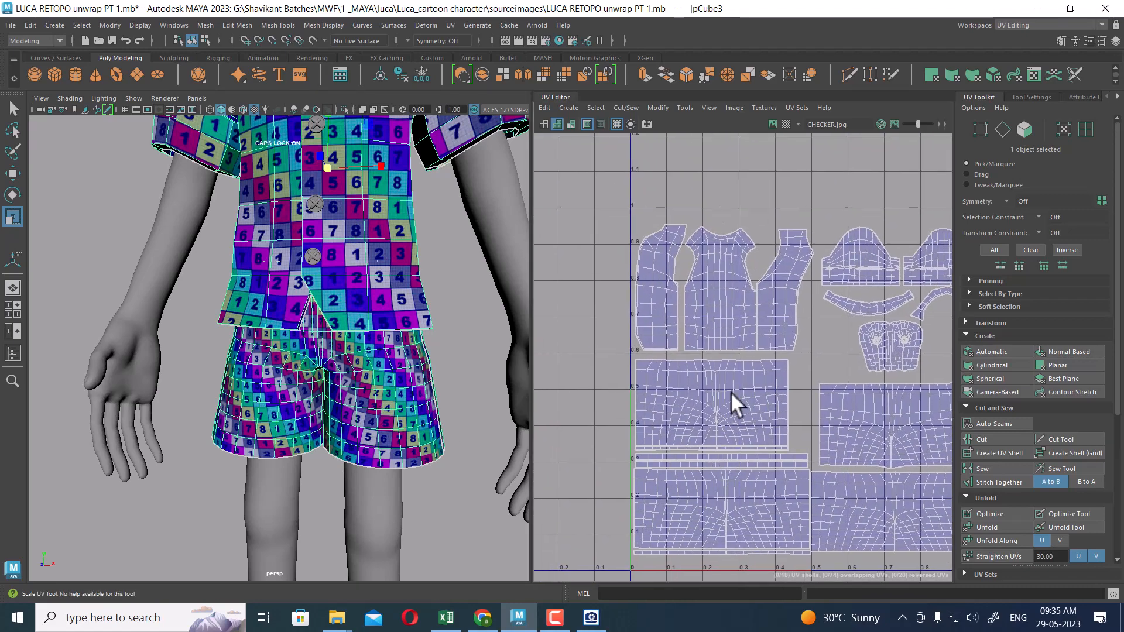
alt+right_drag(715, 273, 695, 344)
alt+middle_drag(789, 425, 728, 323)
alt+right_drag(728, 323, 771, 364)
alt+middle_drag(786, 347, 807, 366)
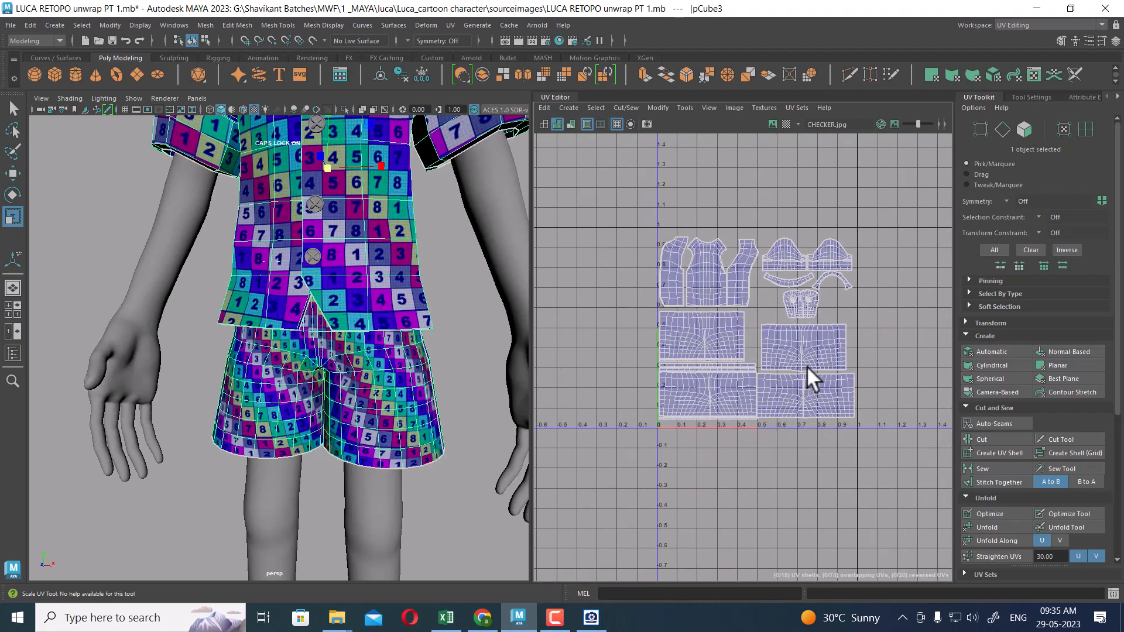
Select the two shorts shells in the right half of the tile and move them outside the 0–1 tile.
scroll(807, 367, up, 4)
right_drag(810, 370, 848, 402)
drag(889, 445, 820, 344)
ctrl+right_drag(811, 397, 799, 455)
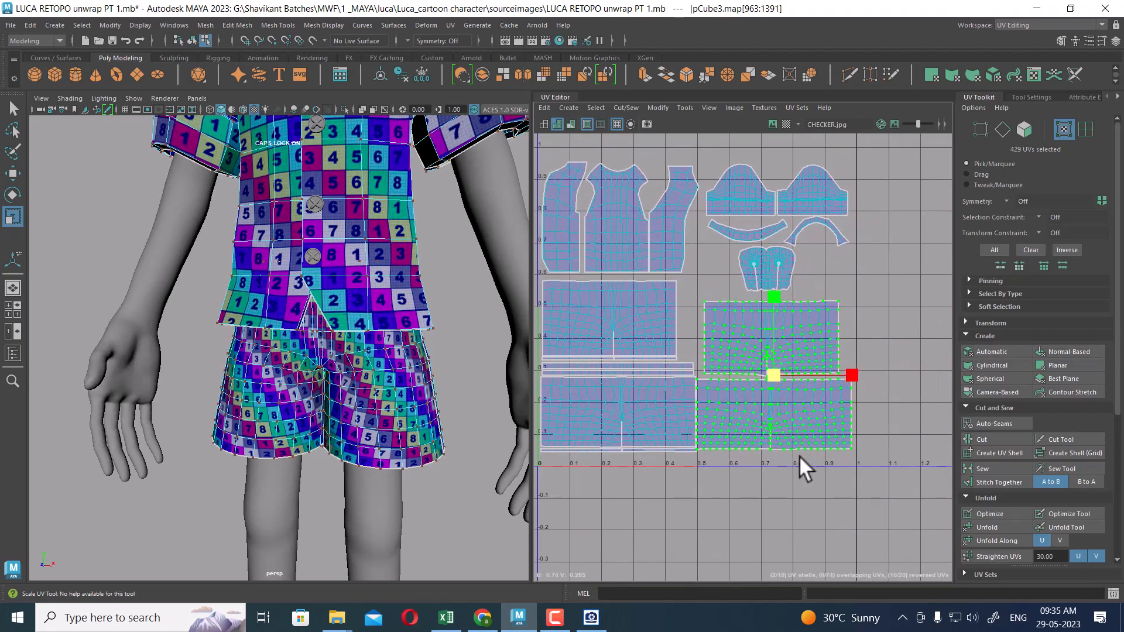
key(w)
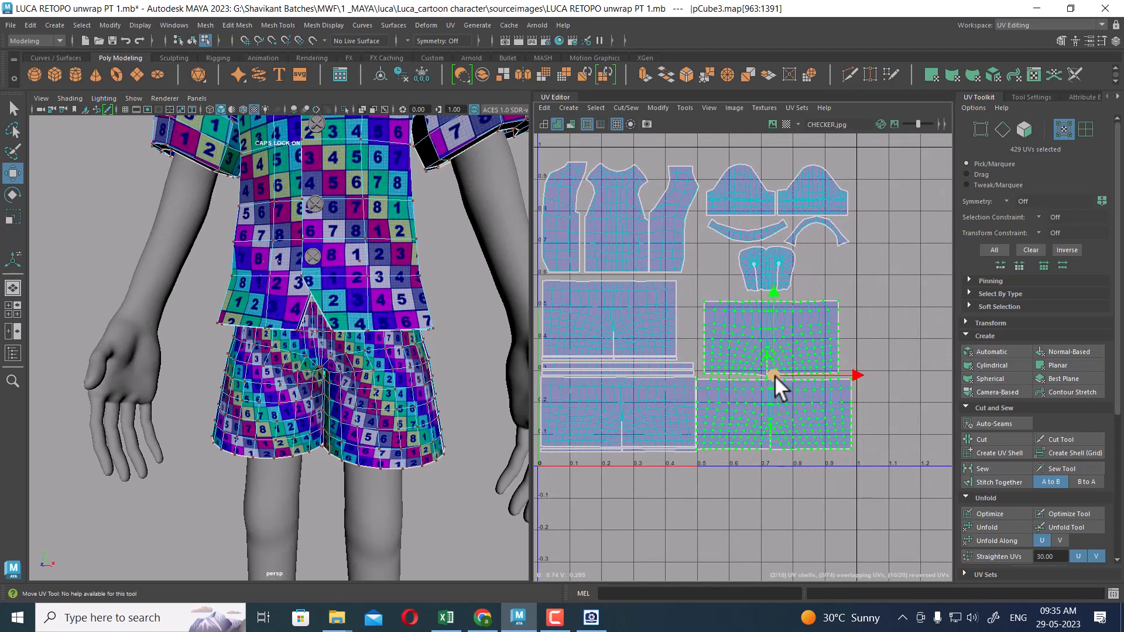
scroll(779, 370, down, 2)
drag(774, 380, 946, 381)
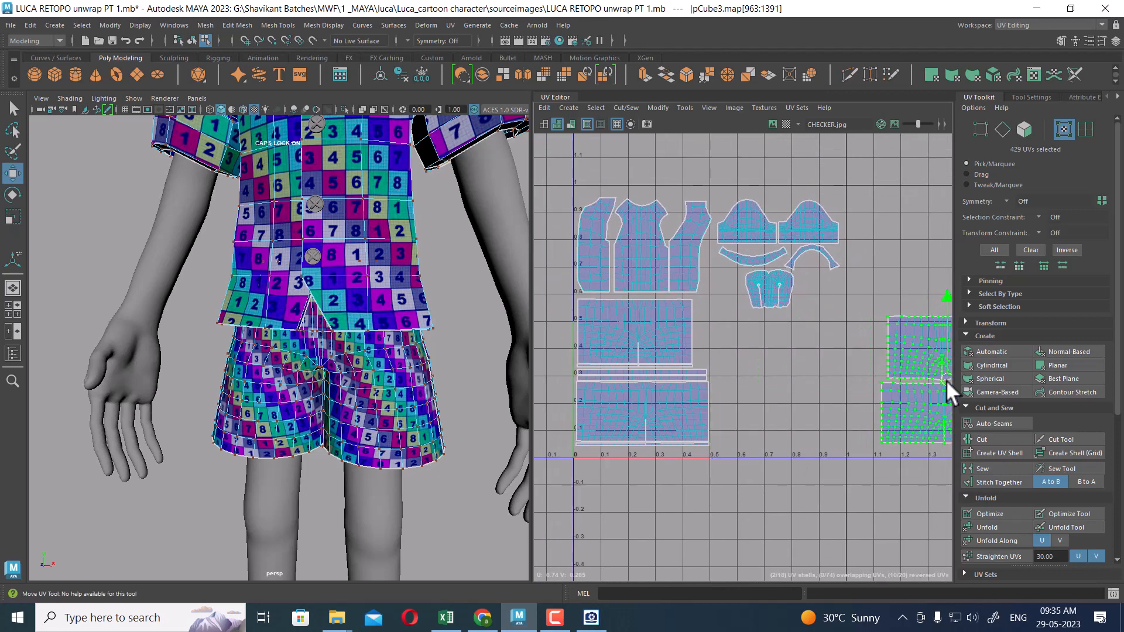
Move the small rounded shell below the collar pieces out of the tile, above the relocated shorts shells.
click(779, 300)
drag(761, 287, 917, 293)
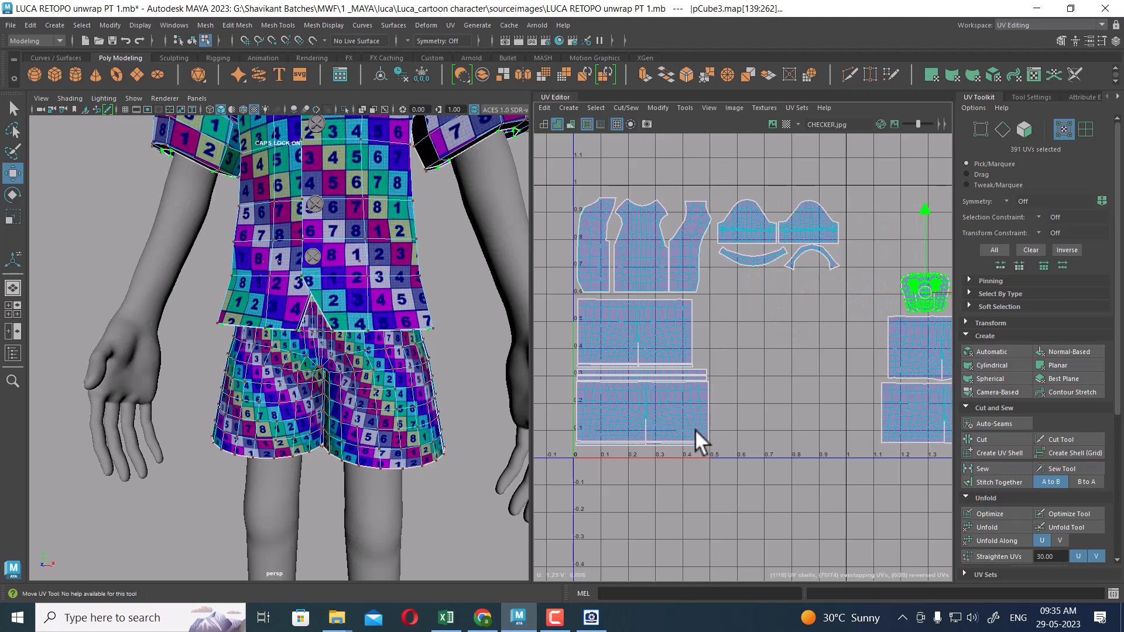
scroll(694, 430, down, 3)
alt+middle_drag(638, 375, 693, 346)
scroll(691, 343, up, 2)
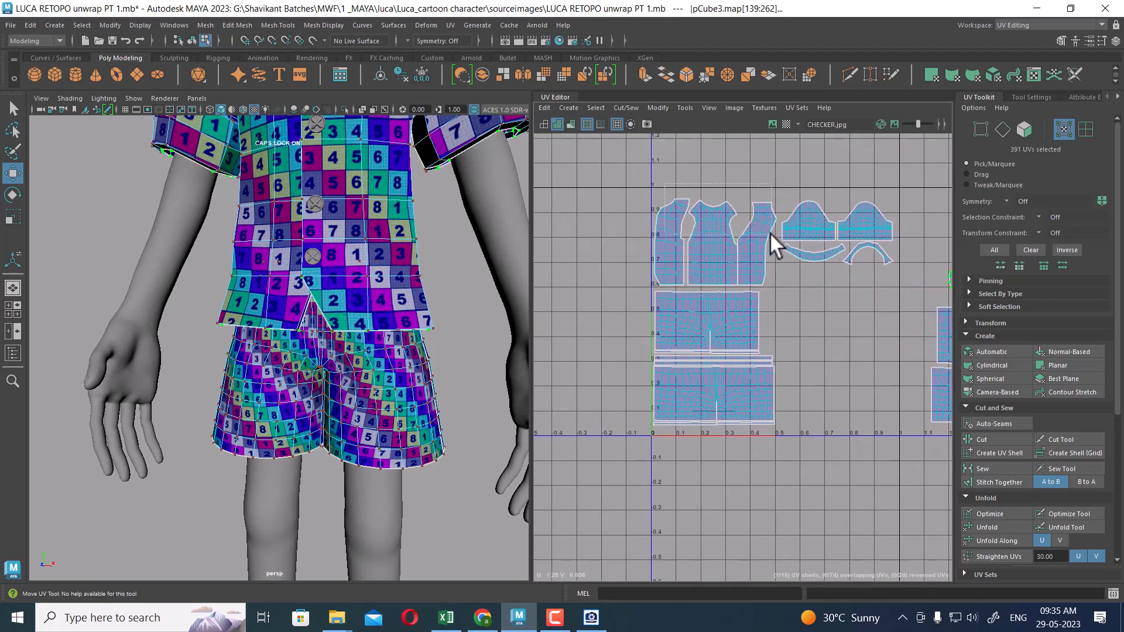
Select the shirt body, sleeve and collar shells together and move them down beside the remaining shorts shells.
drag(770, 233, 771, 235)
ctrl+right_drag(686, 247, 700, 256)
drag(649, 175, 921, 282)
ctrl+right_drag(753, 248, 761, 258)
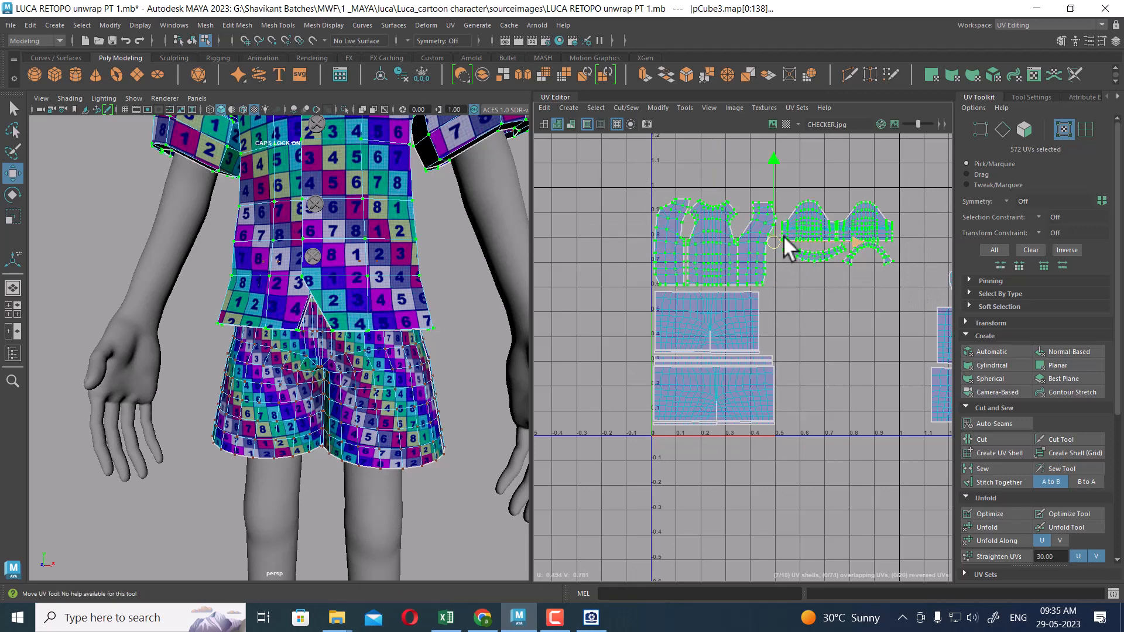
drag(787, 246, 883, 358)
alt+middle_drag(883, 358, 807, 343)
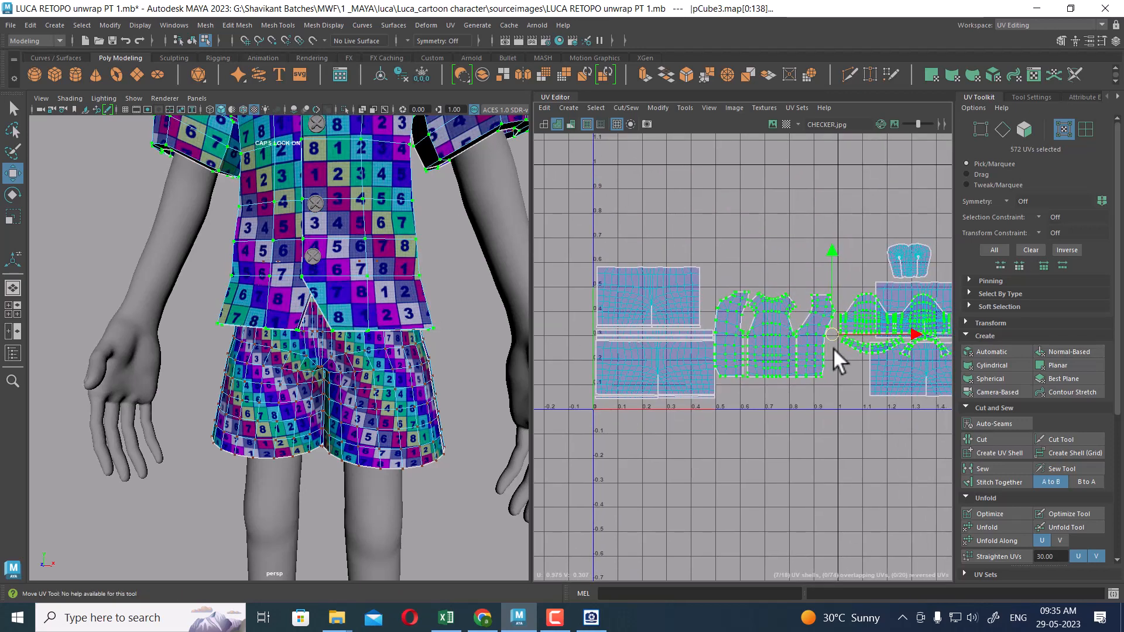
Scale up the selected shirt body, sleeve and collar shells uniformly.
key(r)
drag(834, 337, 888, 344)
scroll(353, 380, up, 5)
scroll(855, 404, up, 2)
Move the enlarged shirt, sleeve and collar shells up against the upper edge of the 0–1 tile.
key(w)
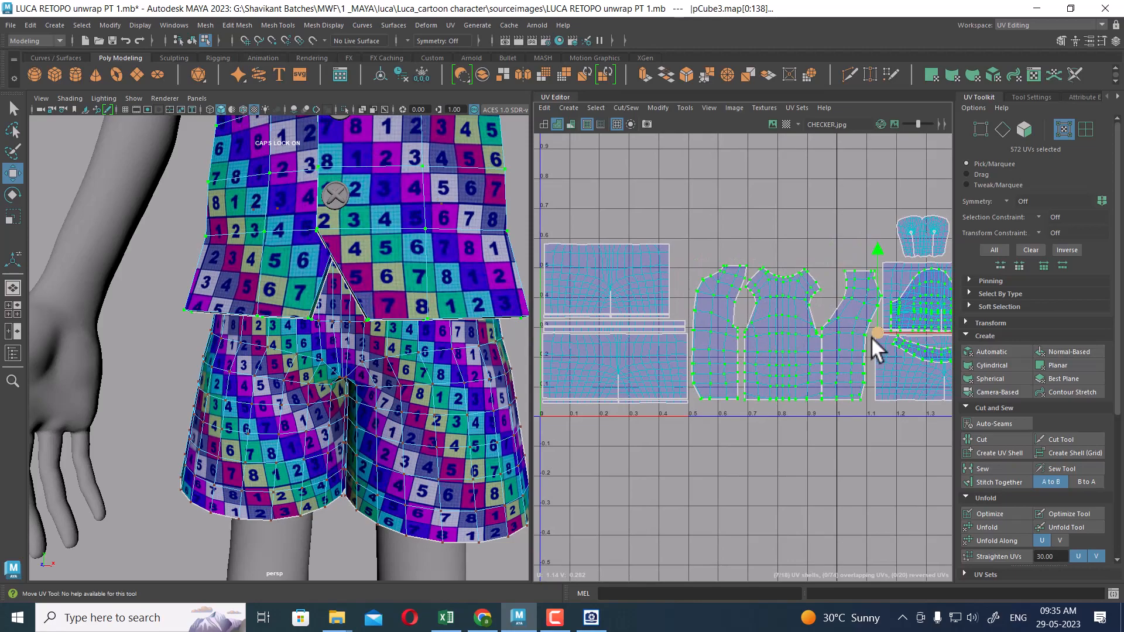
scroll(858, 352, down, 2)
scroll(878, 351, up, 1)
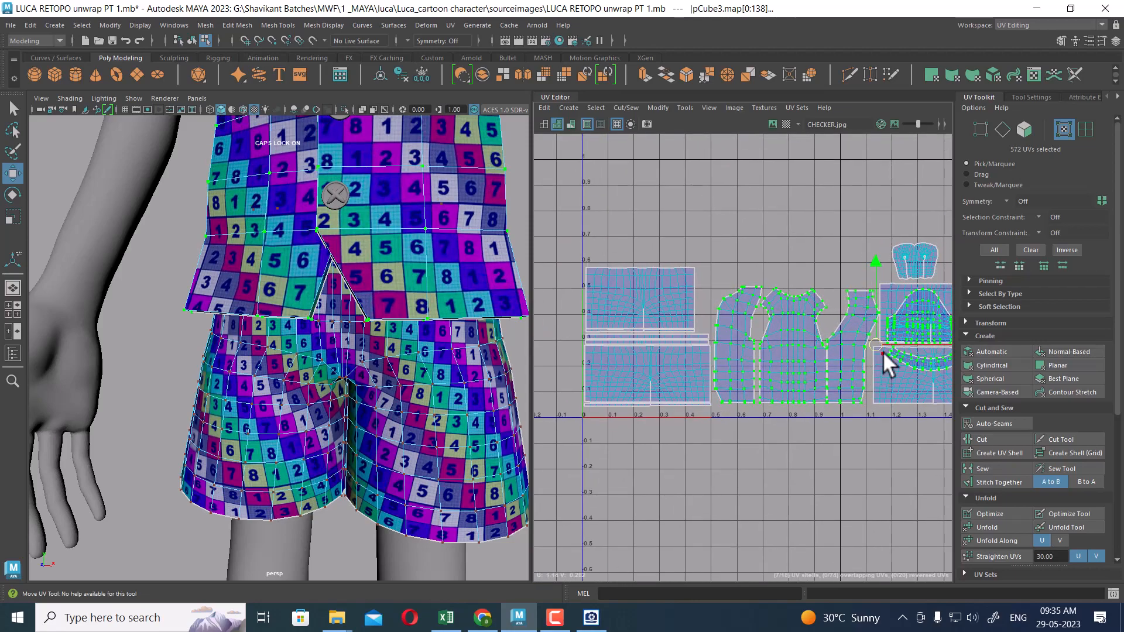
drag(882, 351, 838, 216)
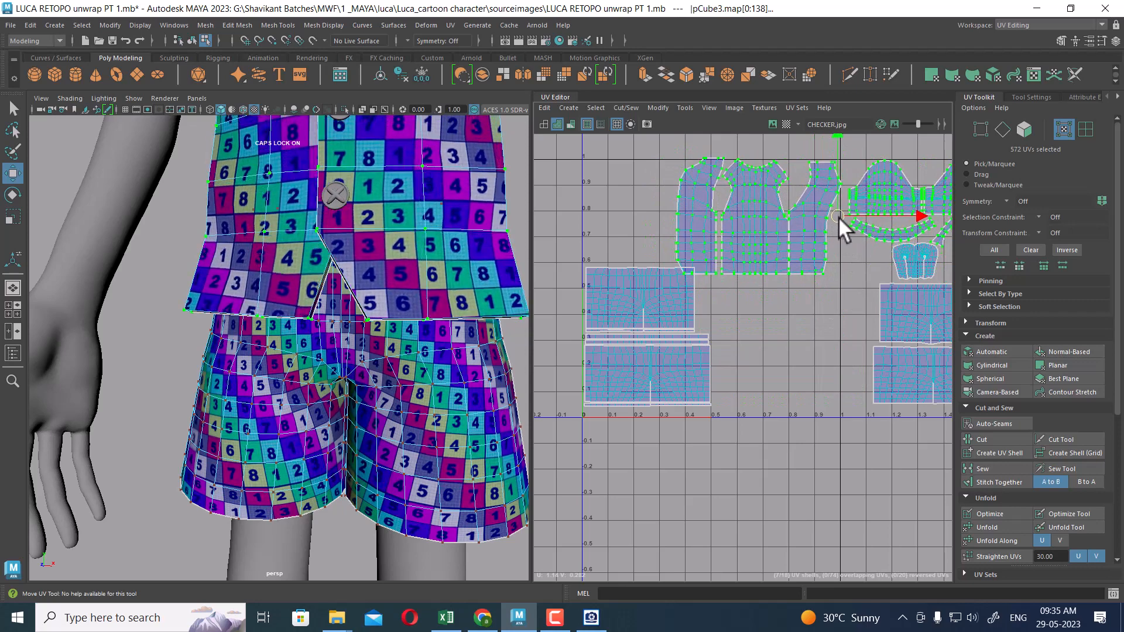
Select the remaining shorts shells without the thin lowest strip and scale them down.
scroll(661, 360, up, 1)
scroll(660, 360, up, 1)
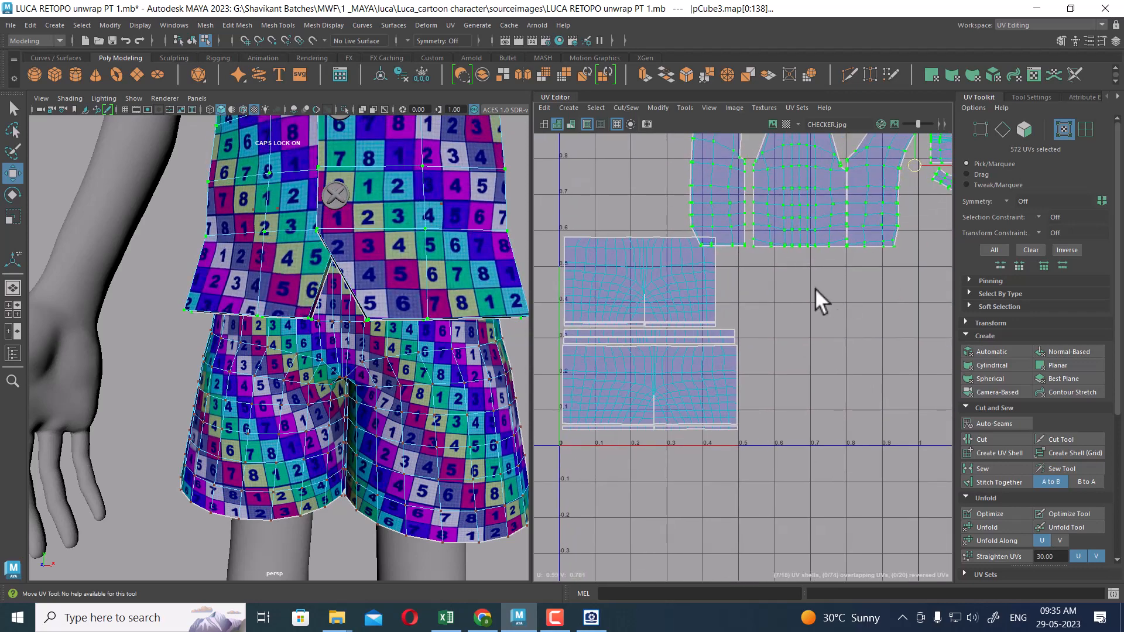
drag(818, 301, 595, 397)
ctrl+right_click(619, 368)
ctrl+right_drag(625, 367, 675, 384)
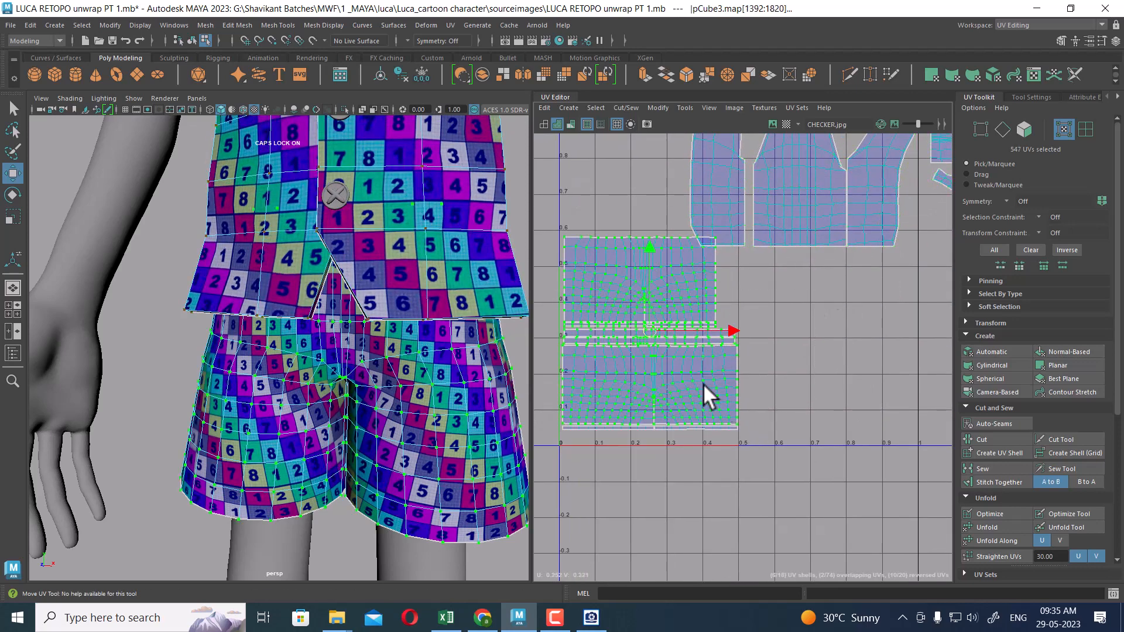
key(r)
drag(647, 326, 633, 331)
scroll(321, 382, up, 4)
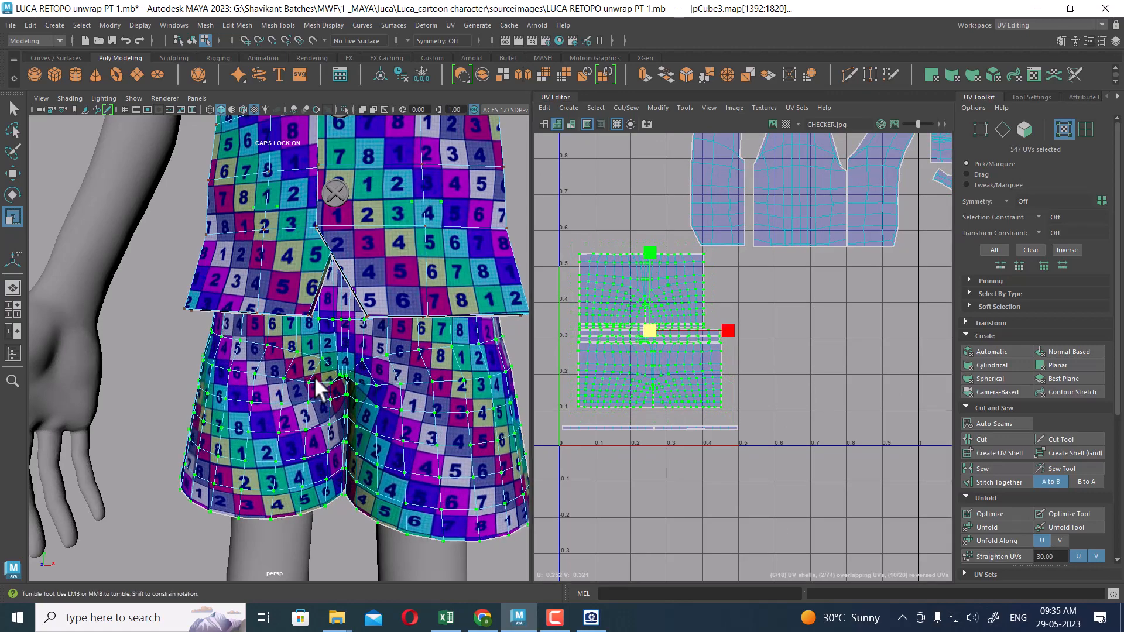
Switch the viewport to the front view and hide cameras so the clothes' checker pattern can be compared.
key(space)
drag(338, 346, 335, 384)
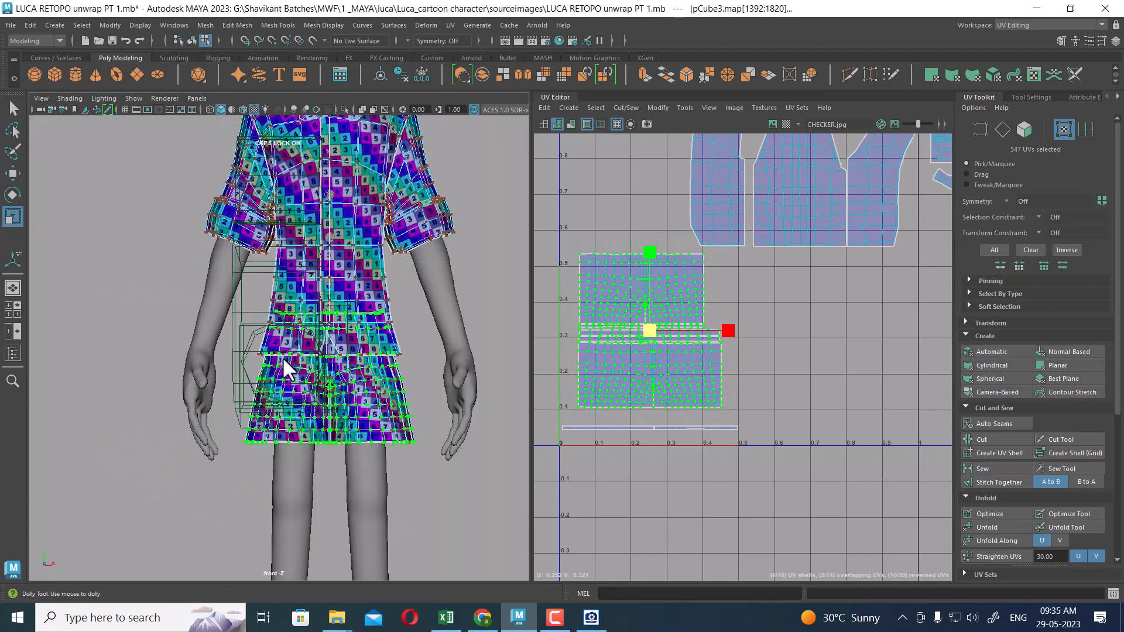
scroll(282, 356, up, 5)
click(134, 100)
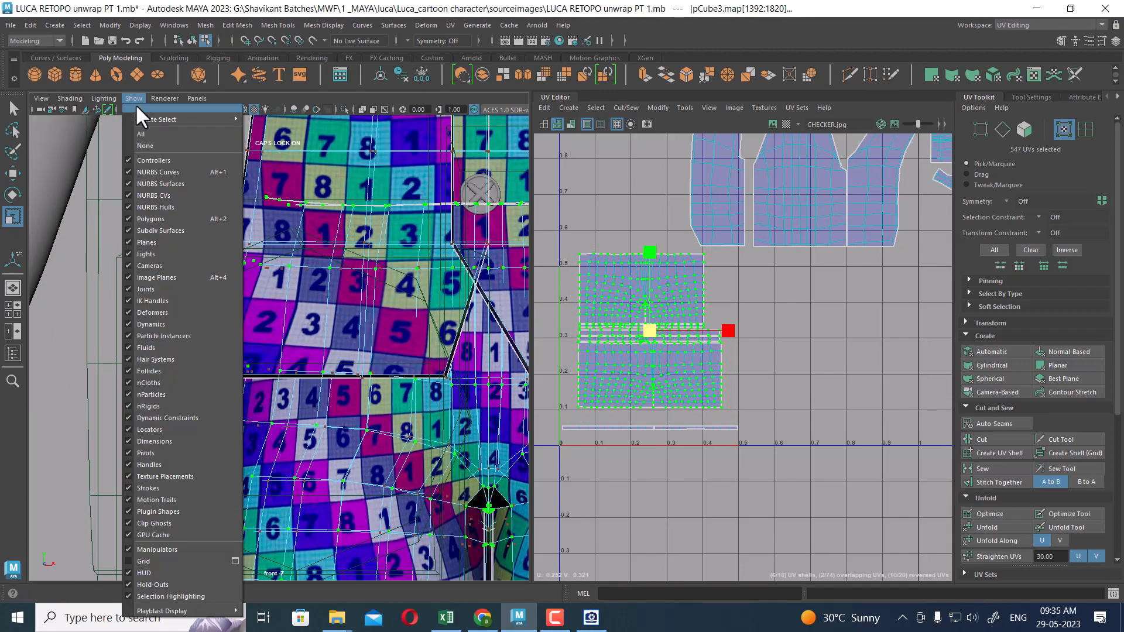
click(170, 265)
scroll(363, 392, up, 3)
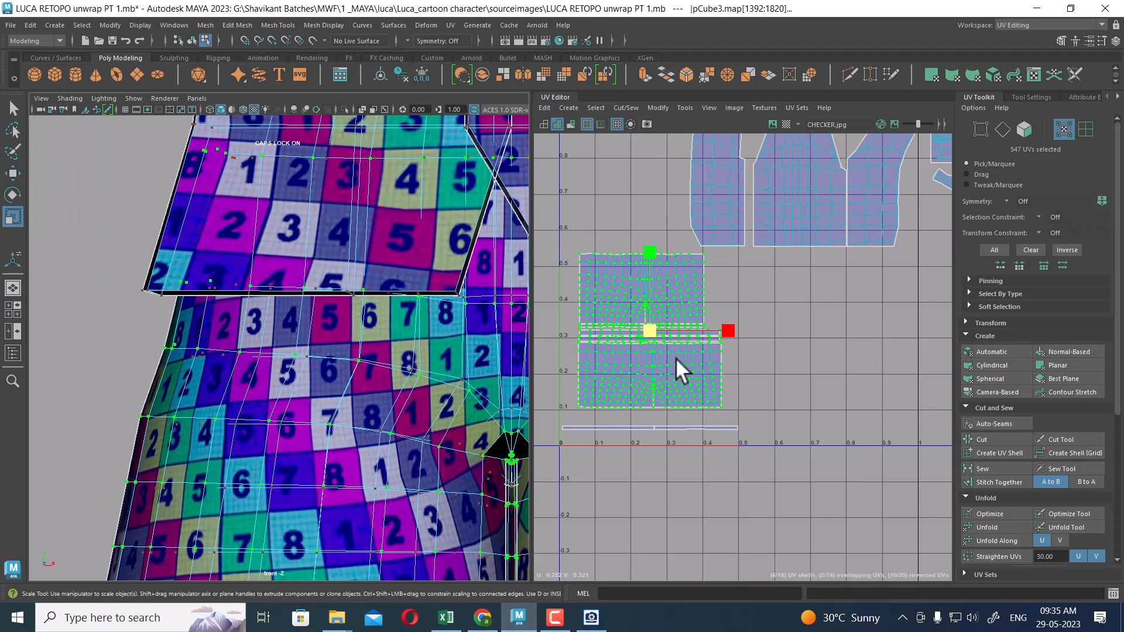
Undo the last scaling of the shorts shells.
scroll(676, 380, up, 2)
key(ctrl+z)
scroll(732, 369, down, 2)
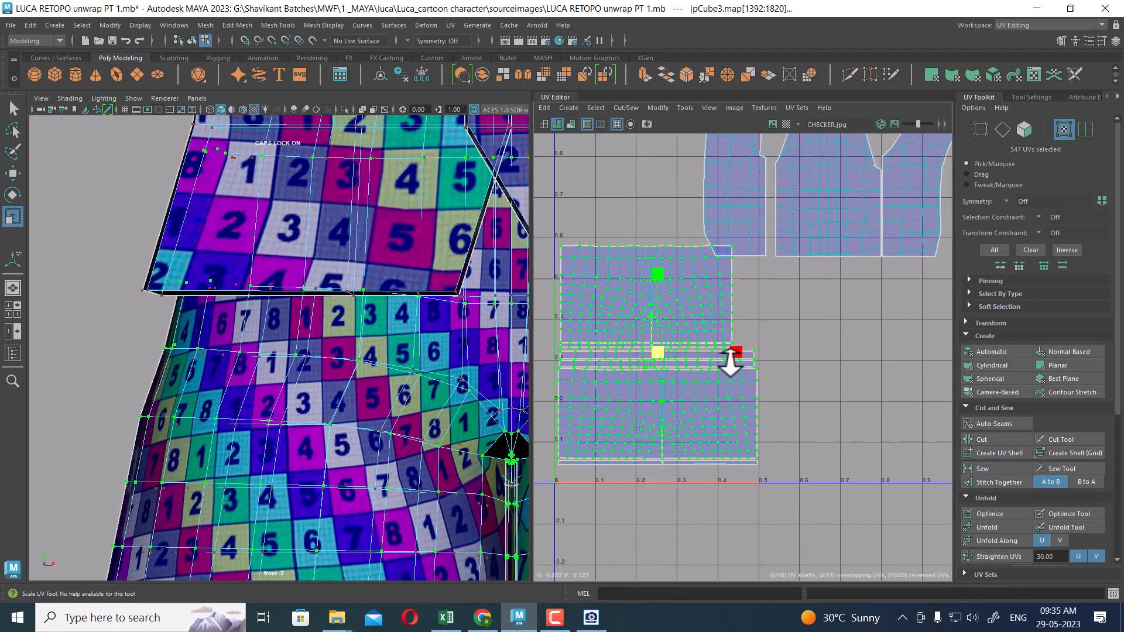
Select all remaining shorts shells including the thin lowest strip and scale them down to match the shirt's checker size.
drag(798, 515, 800, 518)
ctrl+right_drag(683, 393, 750, 436)
scroll(649, 341, up, 2)
mouse_move(675, 376)
mouse_down()
mouse_move(645, 382)
mouse_move(666, 369)
mouse_up()
Select the shirt body, sleeve and collar shells and move them left to the tile's left edge above the shorts.
key(w)
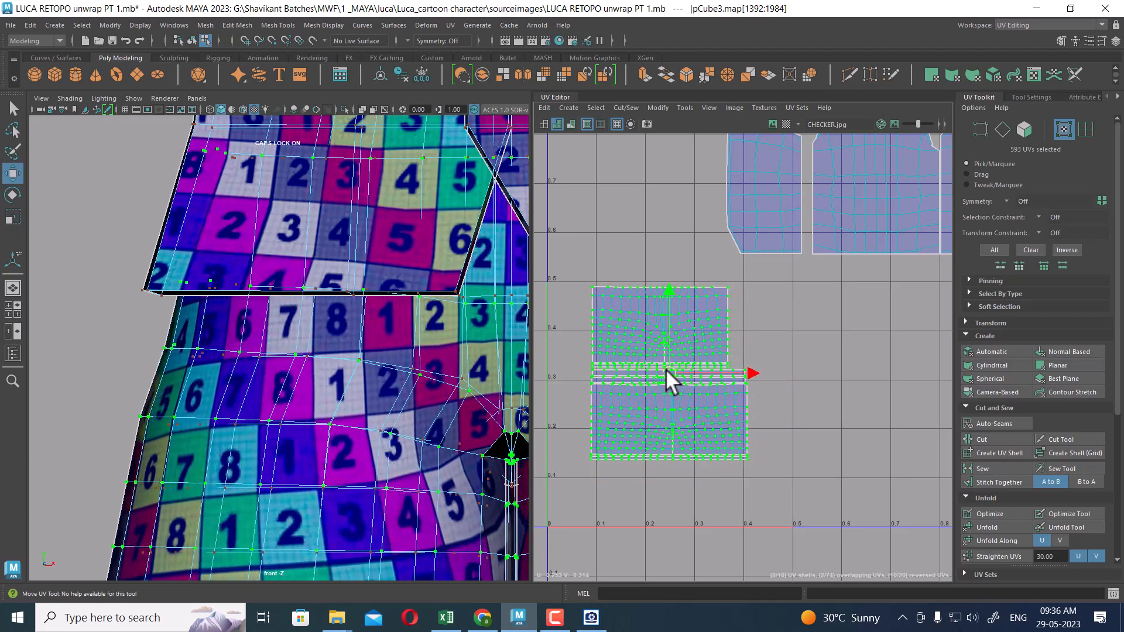
scroll(783, 450, down, 5)
scroll(829, 399, up, 3)
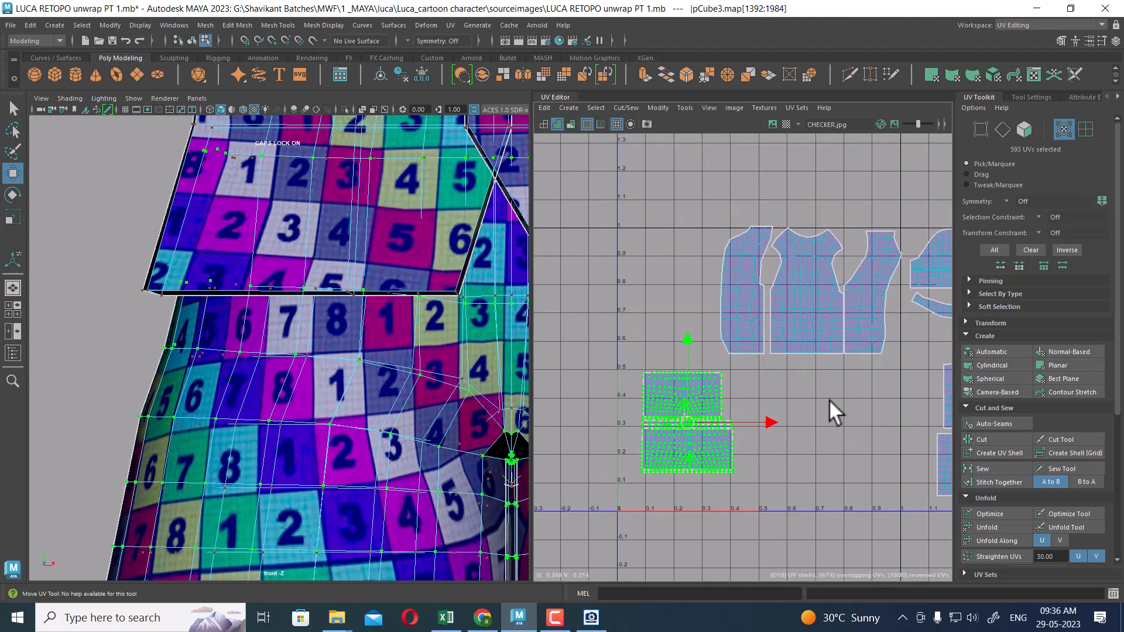
right_drag(726, 230, 814, 246)
scroll(746, 256, down, 3)
alt+middle_drag(746, 257, 656, 257)
scroll(655, 258, up, 2)
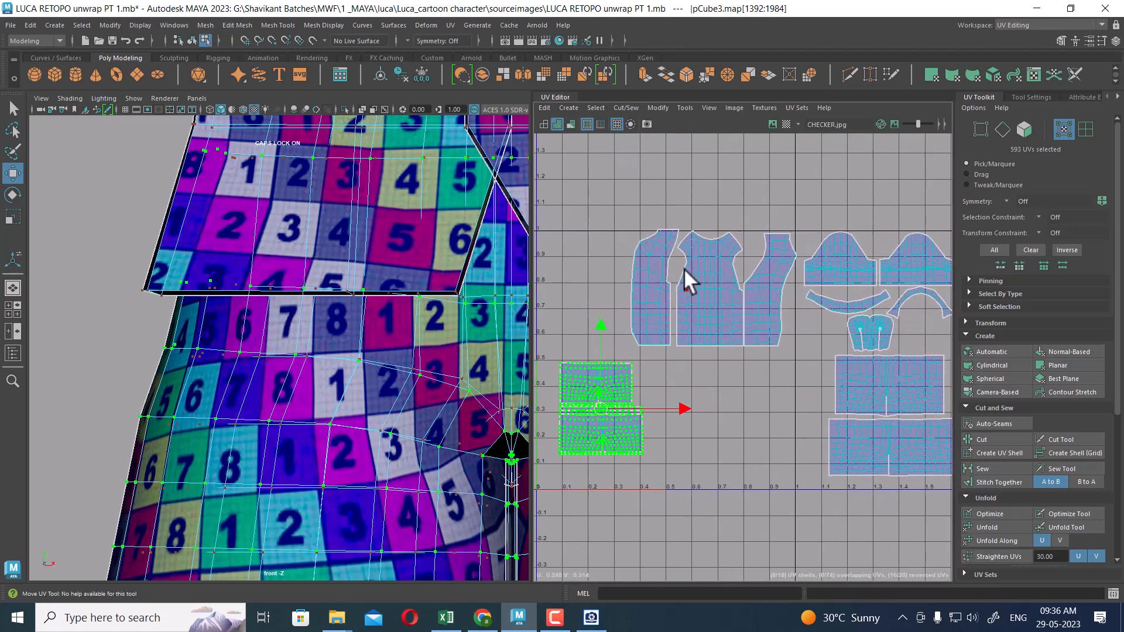
drag(648, 203, 944, 293)
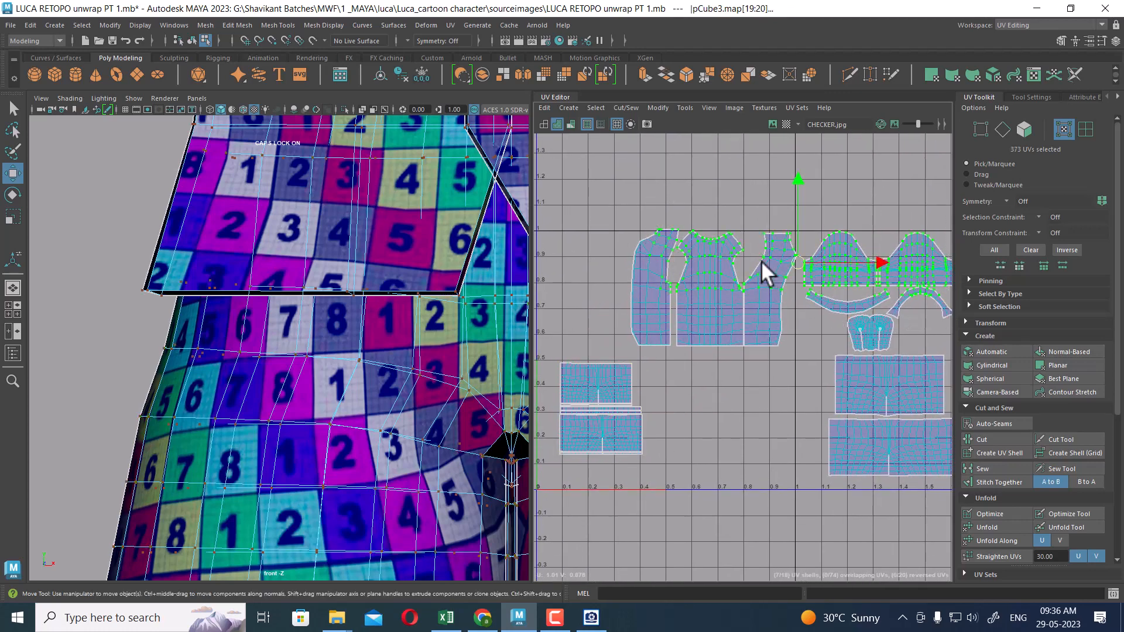
drag(788, 295, 714, 284)
alt+middle_drag(699, 301, 853, 291)
drag(871, 276, 852, 284)
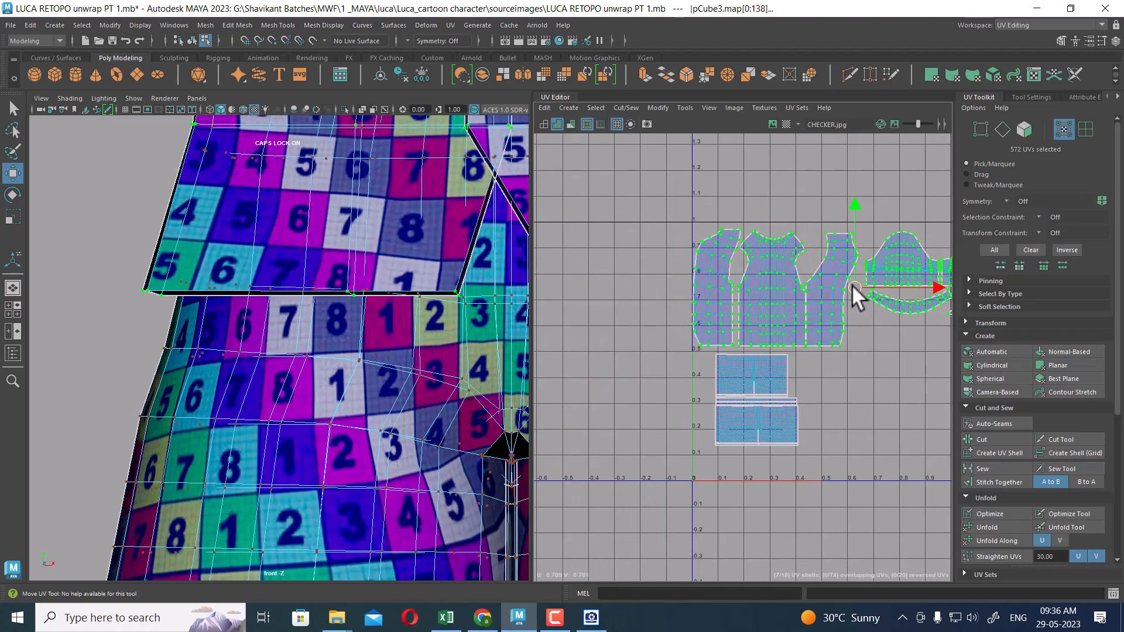
Move the second sleeve shell from the tile's right boundary to directly below the first sleeve shell.
alt+middle_drag(838, 331, 674, 313)
alt+right_drag(675, 313, 788, 339)
alt+middle_drag(791, 344, 815, 358)
alt+right_drag(815, 358, 850, 326)
alt+middle_drag(850, 326, 852, 347)
click(871, 224)
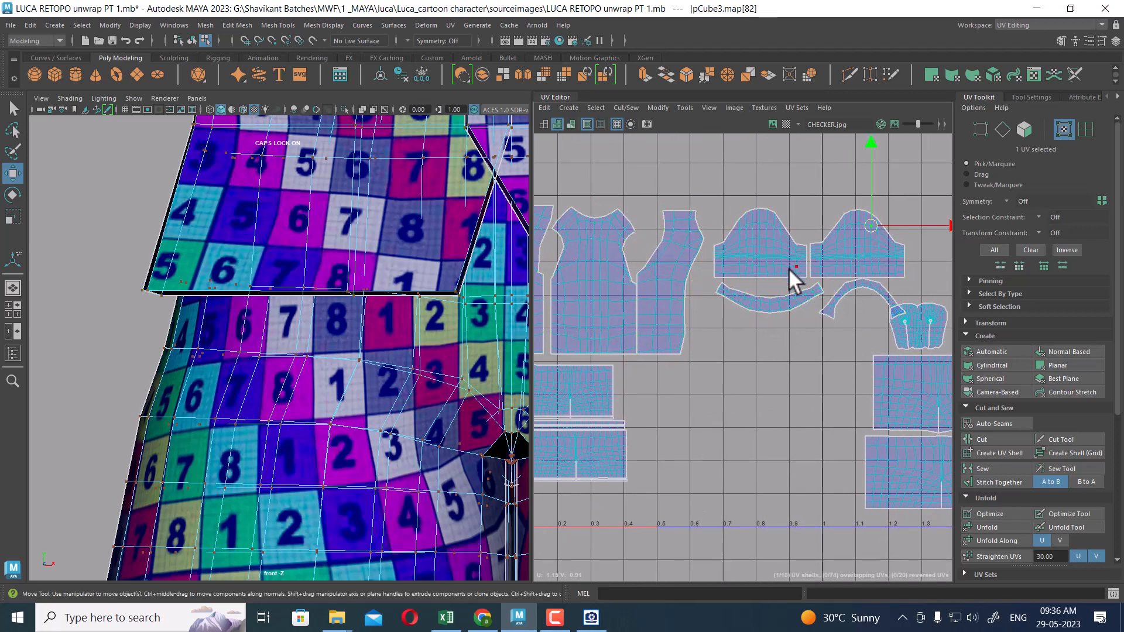
double_click(840, 276)
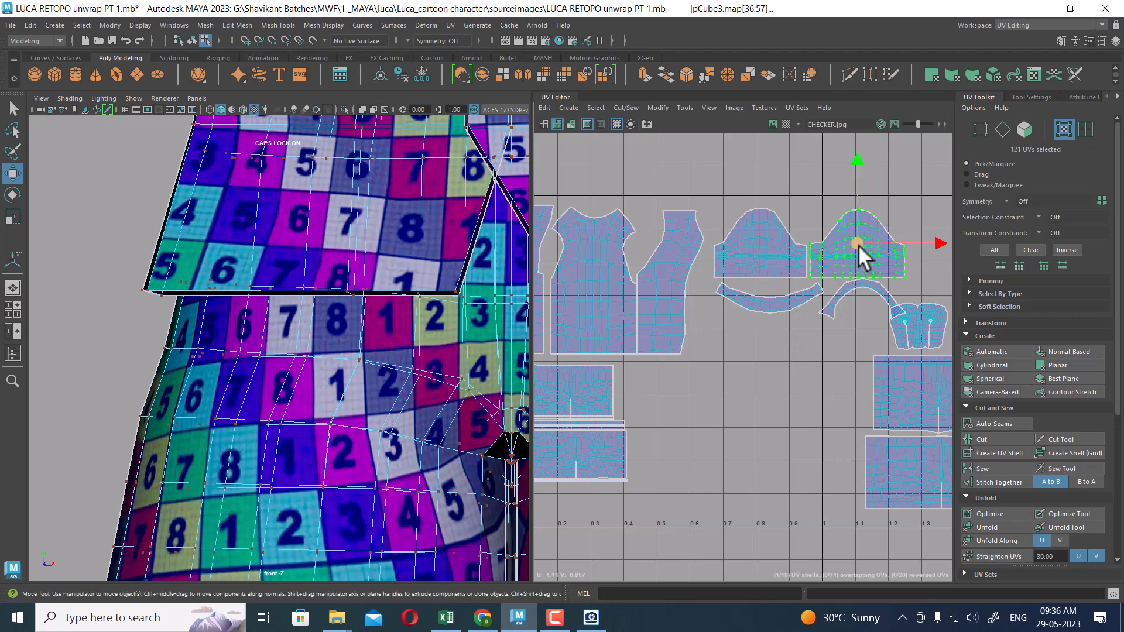
drag(856, 244, 759, 371)
Place the curved collar strip below the two sleeve shells and the arched collar piece below the shirt front.
double_click(803, 295)
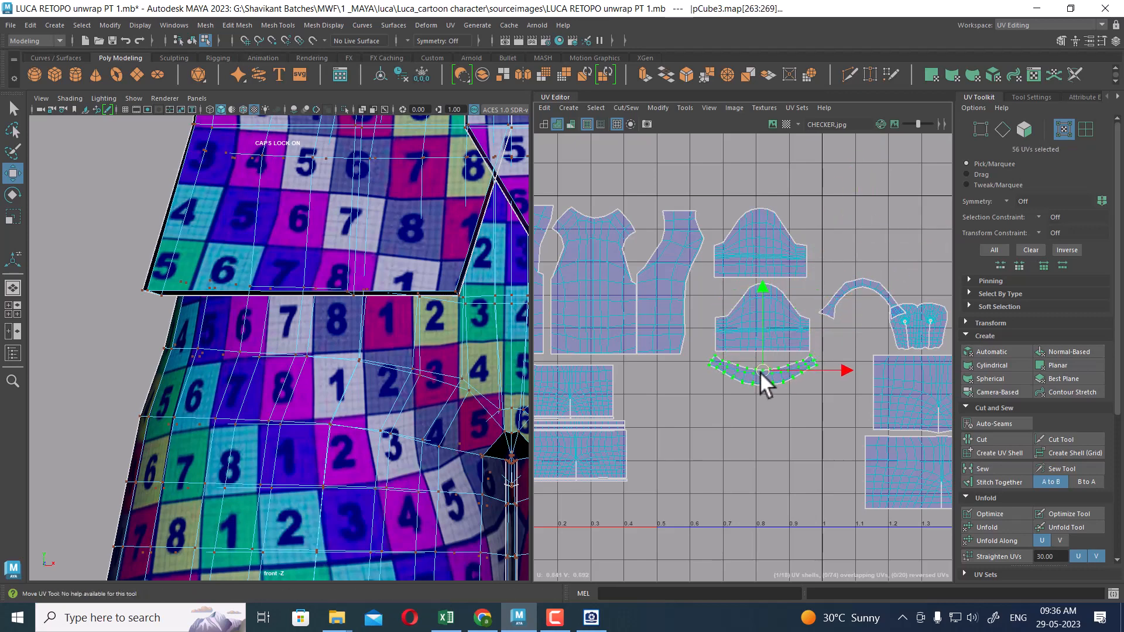
double_click(858, 290)
drag(869, 293, 676, 378)
Return to the perspective view and examine the checker pattern on the shirt collar up close.
alt+middle_drag(344, 249, 300, 455)
alt+right_drag(300, 454, 321, 399)
key(f)
alt+drag(329, 375, 376, 286)
key(space)
alt+middle_drag(376, 287, 339, 550)
alt+right_drag(306, 335, 342, 310)
alt+middle_drag(342, 311, 348, 396)
mouse_move(348, 396)
alt+mouse_down()
mouse_move(422, 399)
mouse_move(358, 404)
alt+mouse_up()
alt+middle_drag(358, 404, 357, 356)
alt+drag(357, 356, 143, 397)
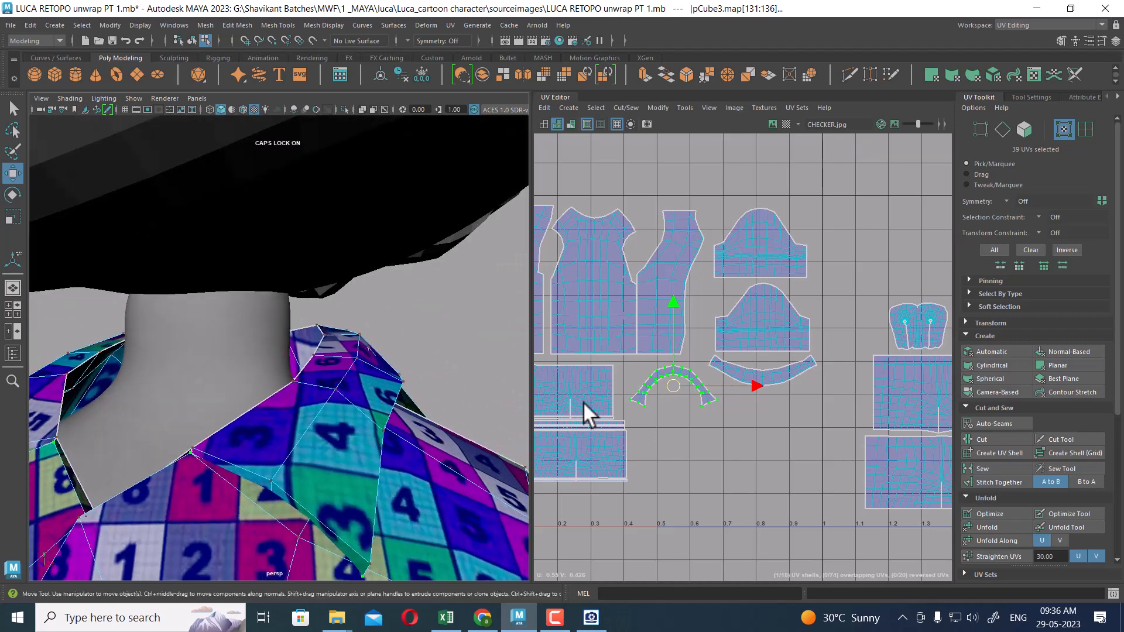
Select the crosswise middle edges of the curved collar strip and apply Straighten Shell.
scroll(585, 414, up, 3)
double_click(823, 368)
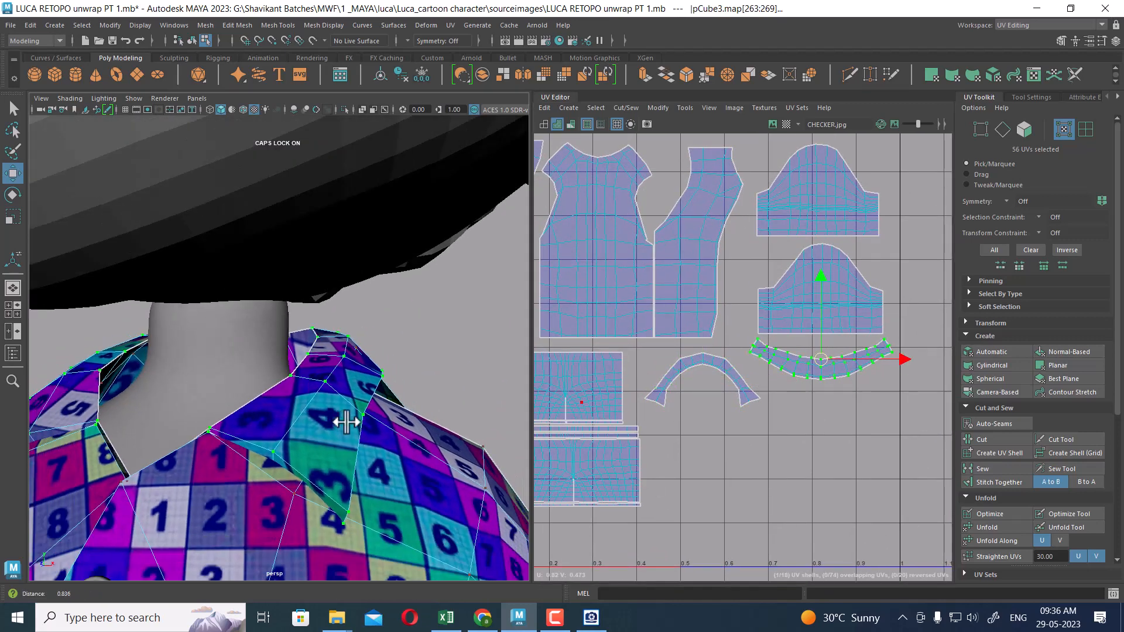
key(f)
mouse_move(728, 349)
alt+right_down()
mouse_move(743, 353)
mouse_move(731, 364)
alt+right_up()
alt+middle_drag(731, 364, 758, 338)
alt+right_drag(759, 338, 820, 391)
right_click(742, 357)
right_drag(743, 356, 745, 325)
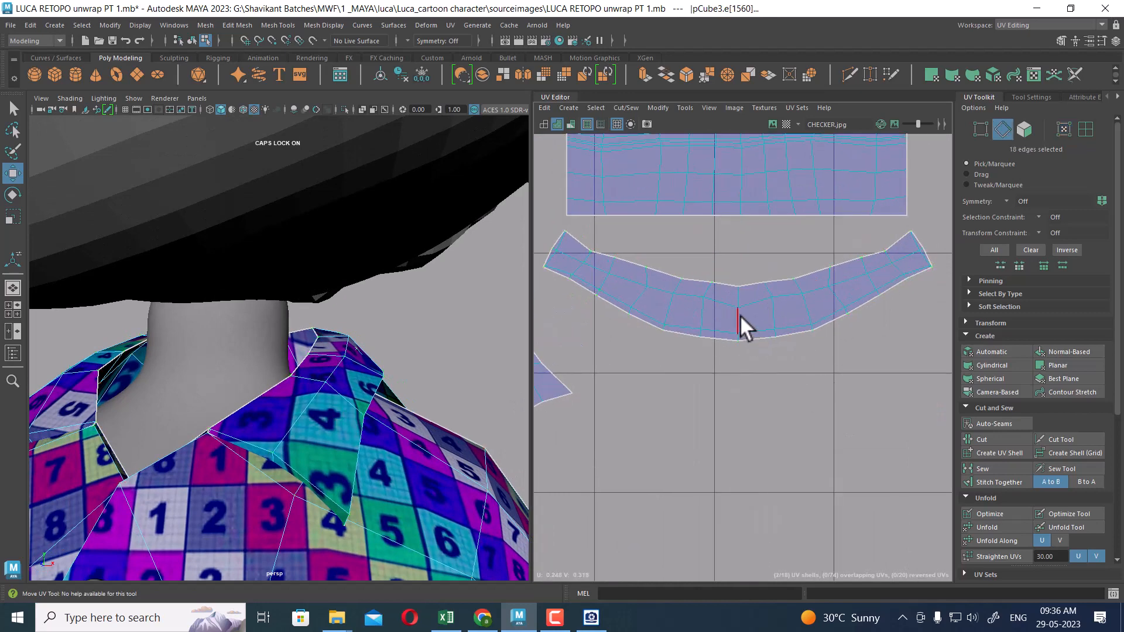
click(740, 315)
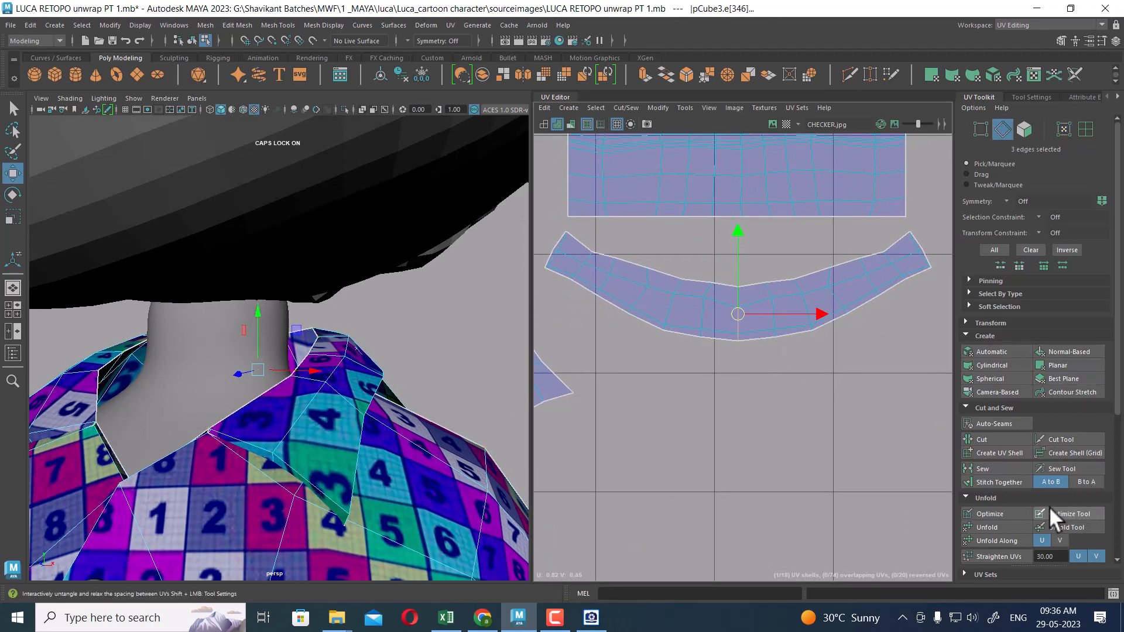
scroll(1024, 491, down, 3)
click(1010, 428)
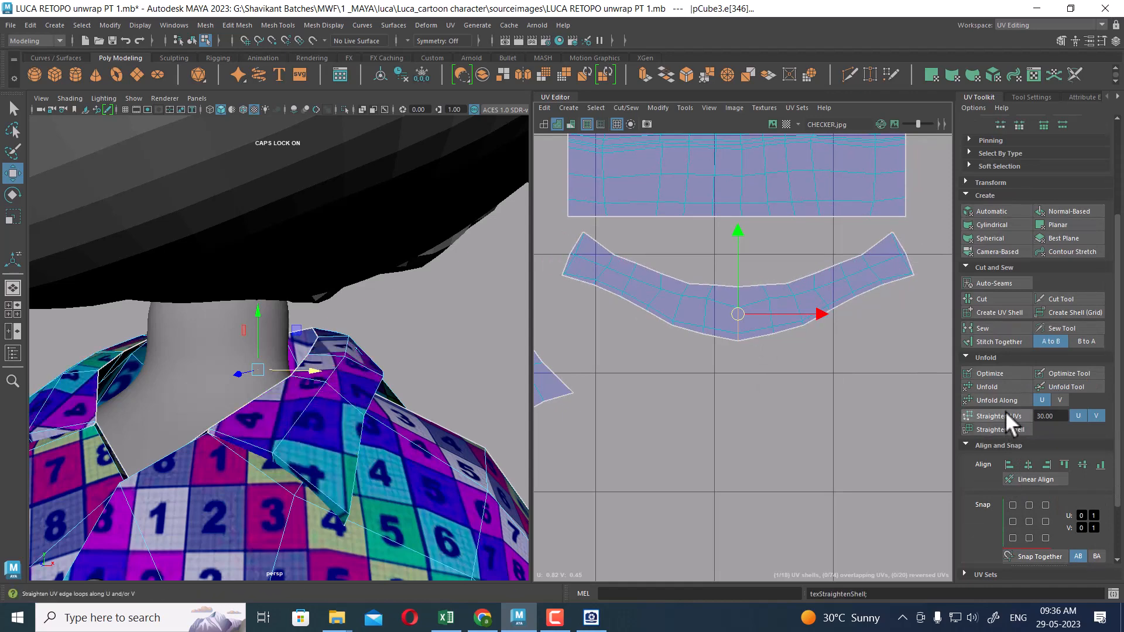
Try Straighten UVs in both U and V at 30.00 on the whole collar strip, then undo it.
click(753, 336)
right_drag(754, 333, 799, 316)
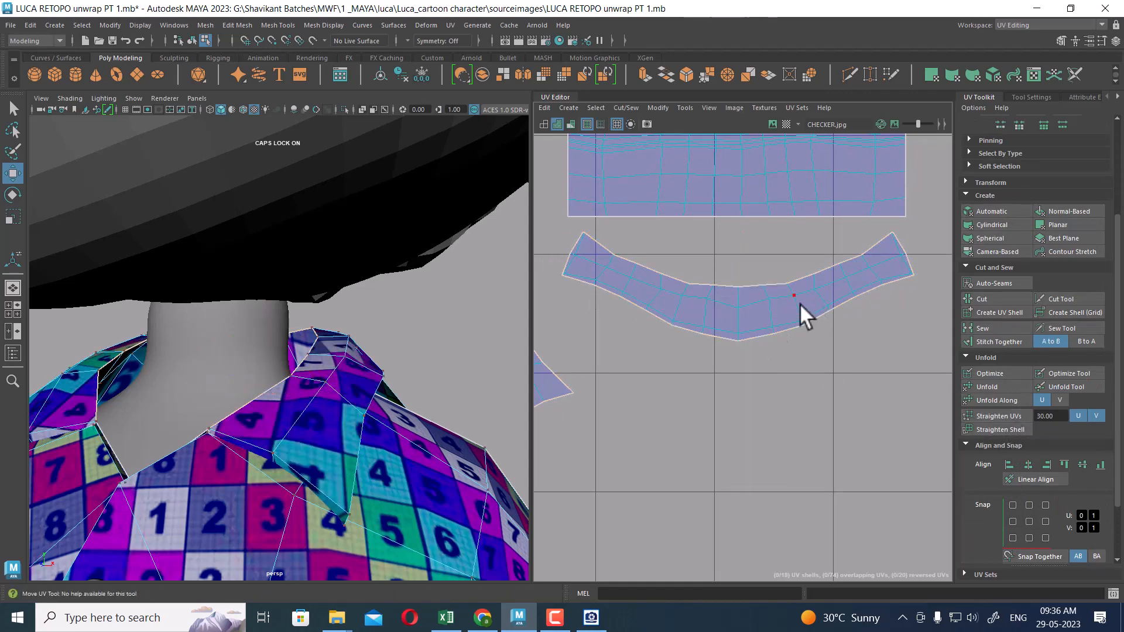
click(1006, 415)
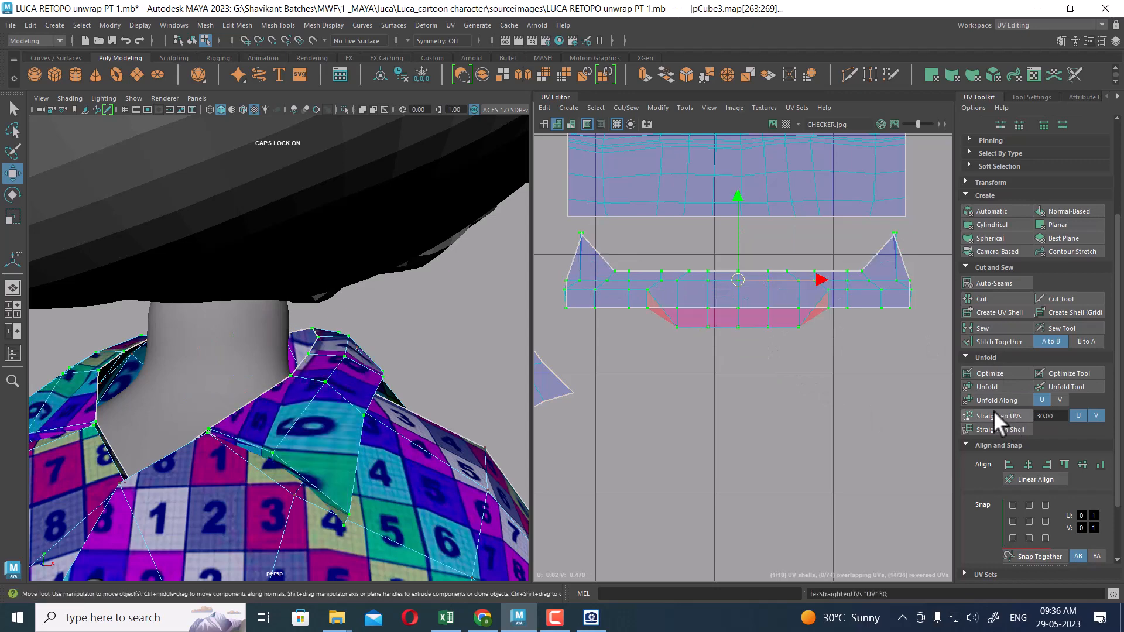
key(ctrl+z)
Cut the curved collar strip into three shells along two crosswise edges on either side of its middle.
right_drag(749, 322, 754, 293)
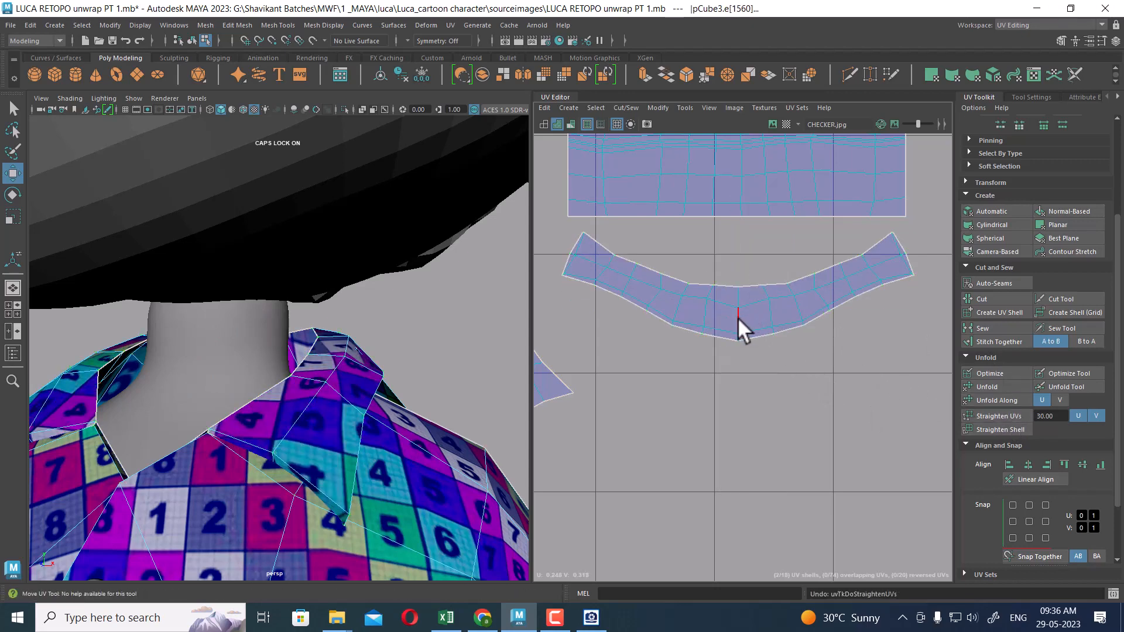
key(w)
click(737, 318)
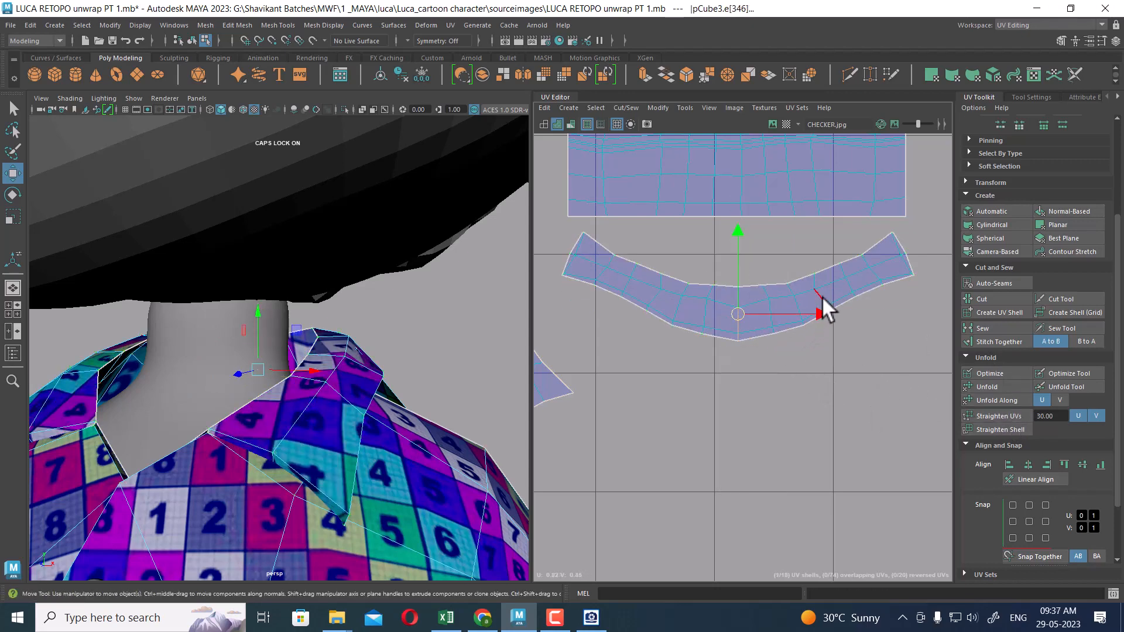
click(821, 296)
shift+click(654, 297)
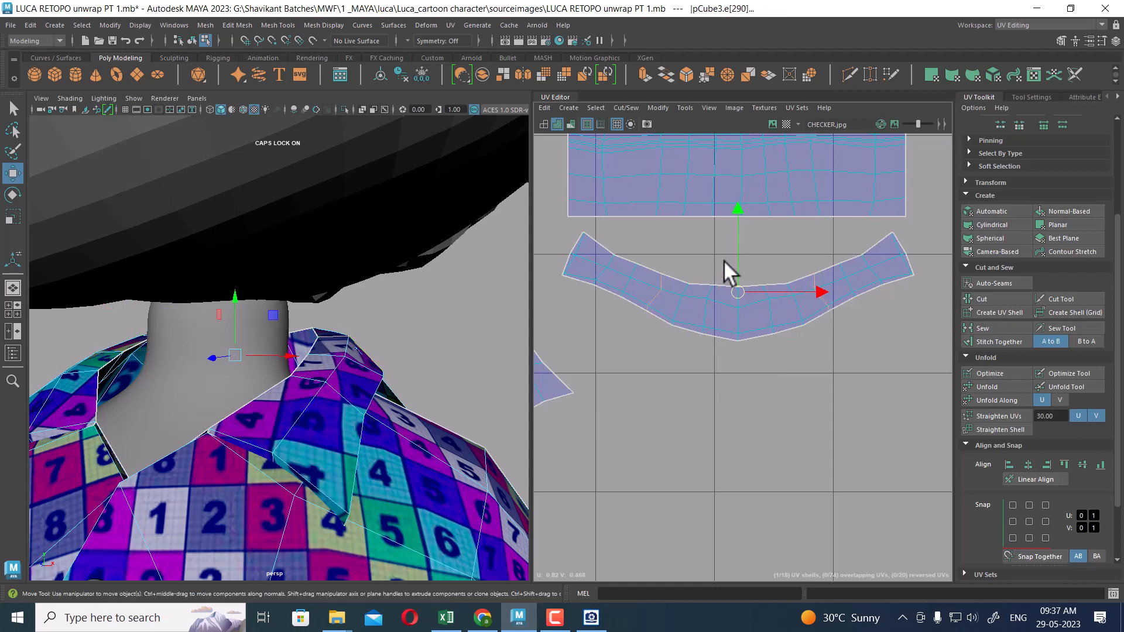
shift+right_drag(724, 271, 724, 321)
right_click(641, 268)
right_drag(641, 268, 692, 268)
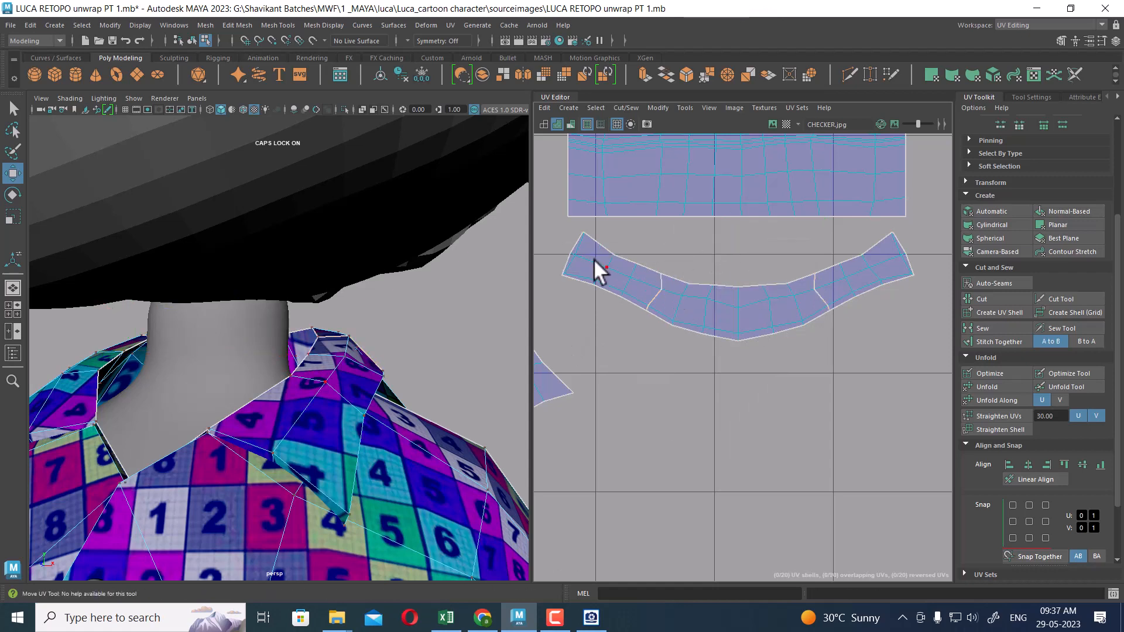
Rotate the collar strip's left end shell level and straighten its UVs in U and V at 30.00.
click(606, 267)
ctrl+right_drag(602, 286, 673, 322)
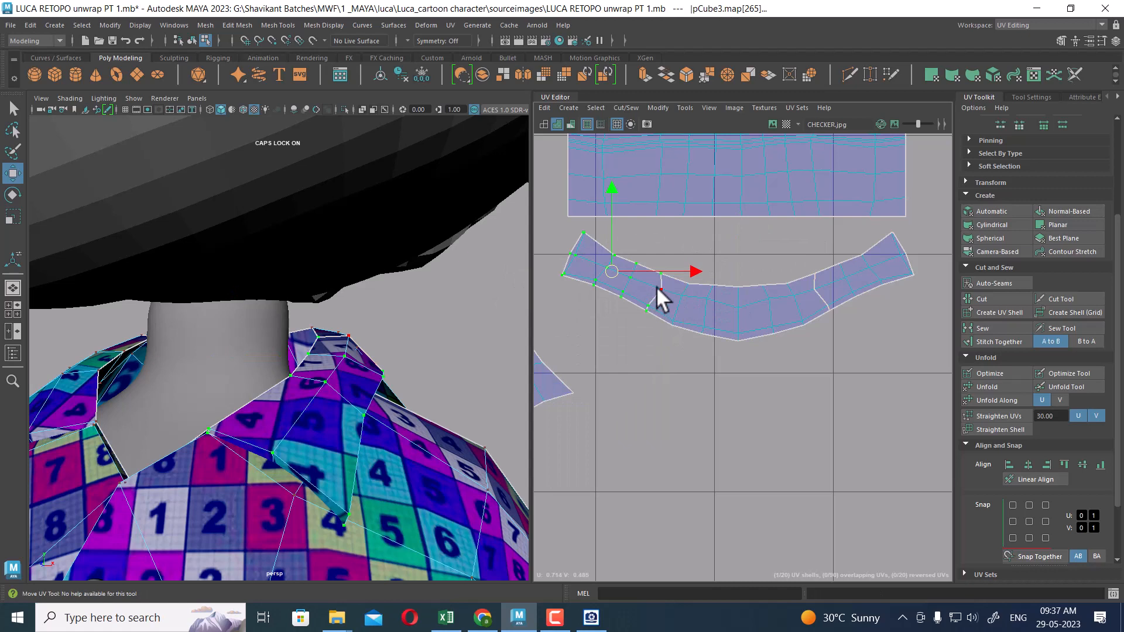
key(e)
drag(676, 228, 660, 211)
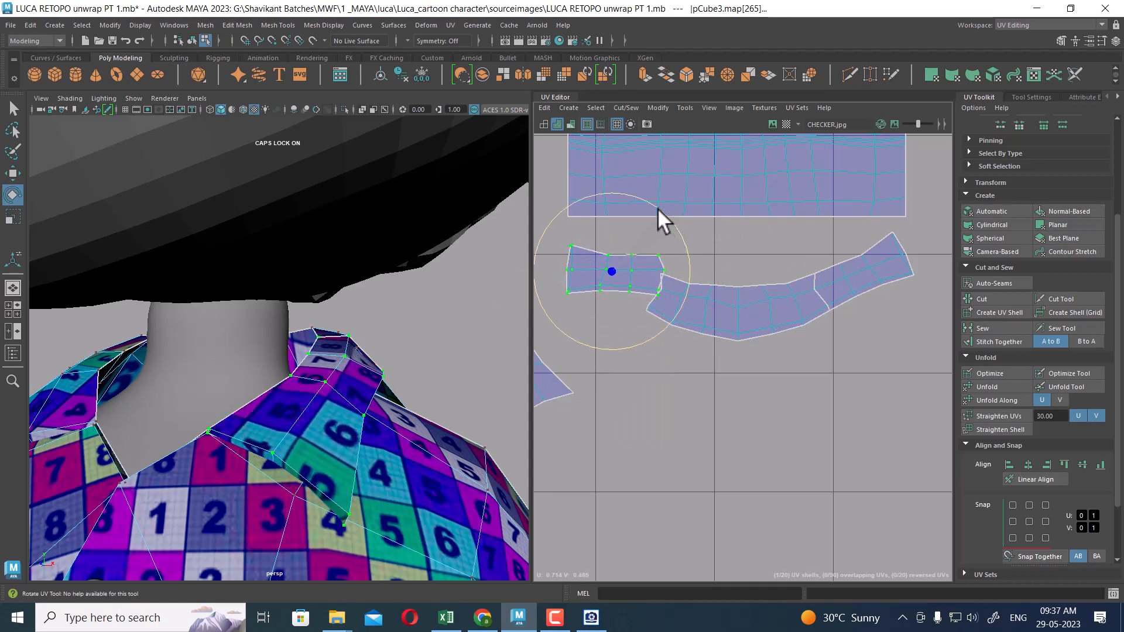
click(1006, 416)
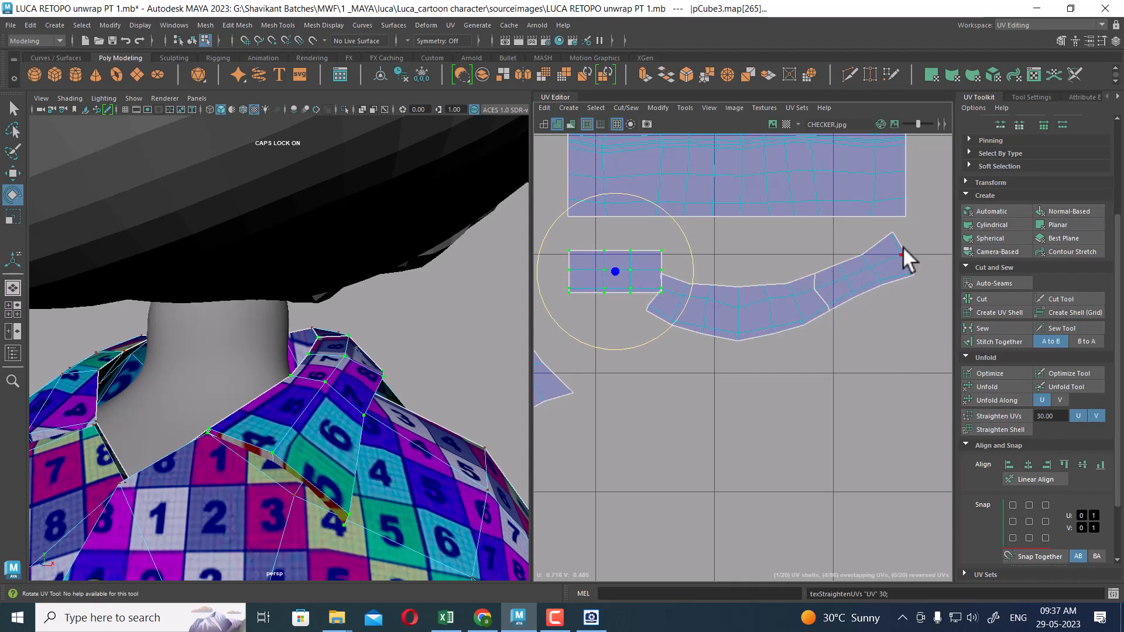
Rotate the collar strip's right end shell level and straighten its UVs in U and V at 30.00.
click(890, 265)
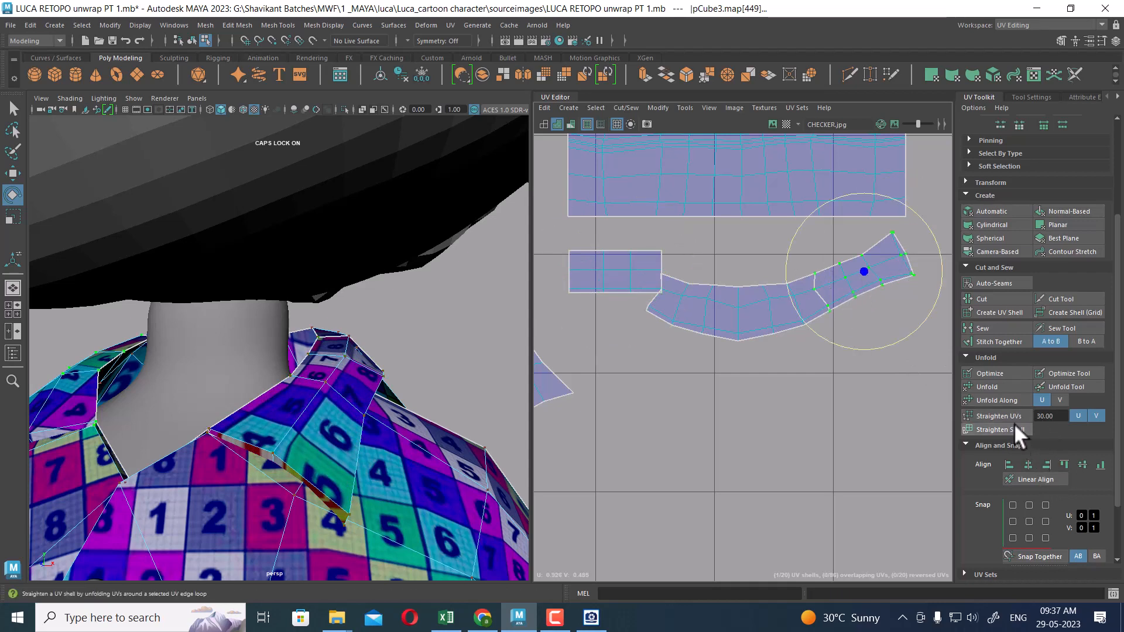
click(1006, 415)
key(ctrl+z)
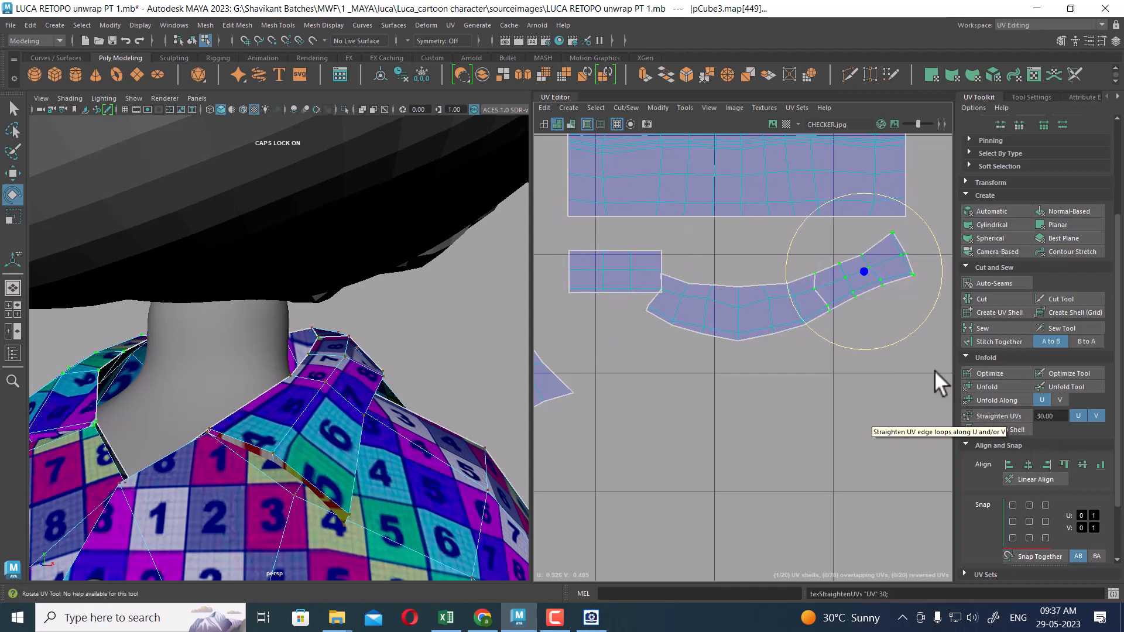
drag(932, 229, 950, 268)
click(999, 413)
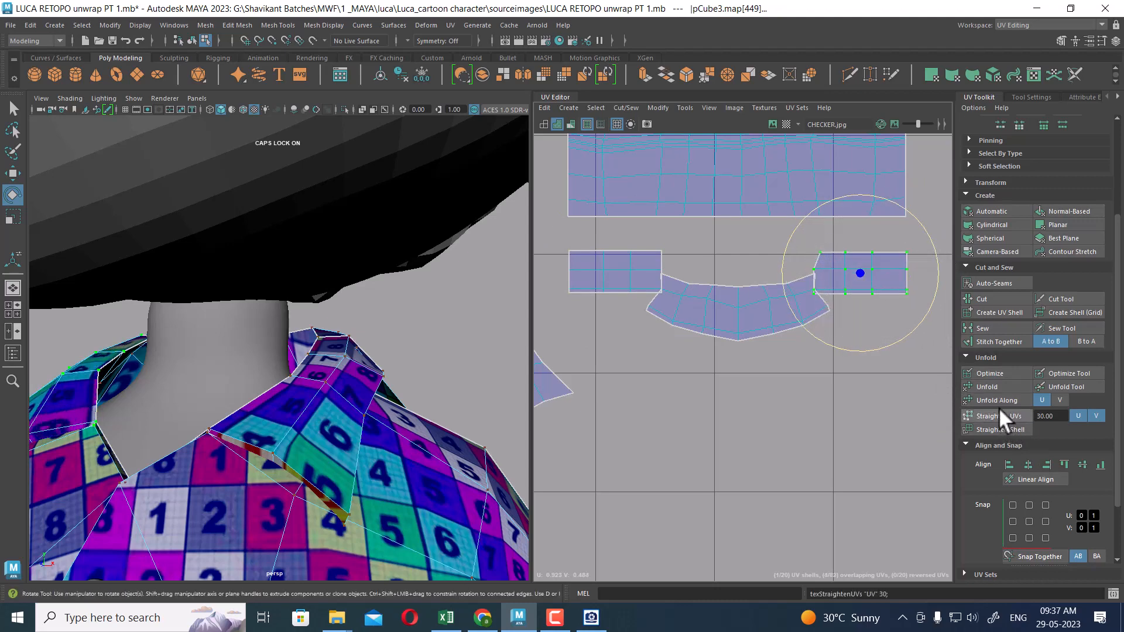
Straighten the UVs of the collar strip's middle shell in U and V and move it below the two end shells.
click(697, 307)
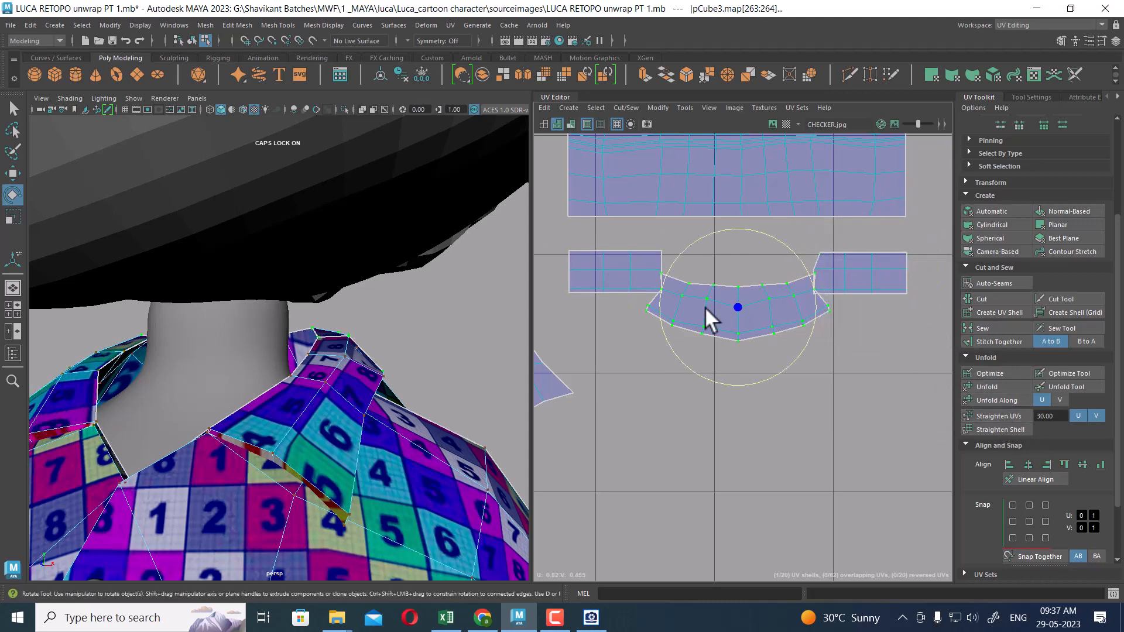
click(1004, 416)
key(w)
drag(746, 300, 739, 345)
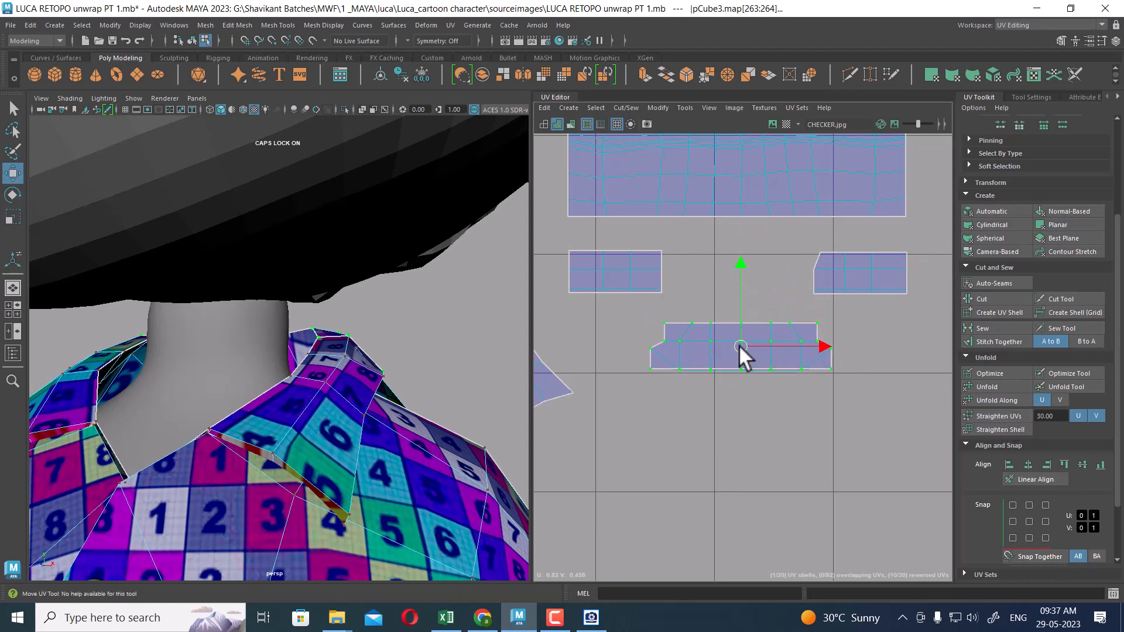
Check the checker on the back of the collar, then undo the straightening, rotating and cutting of the collar strip.
alt+drag(375, 430, 248, 413)
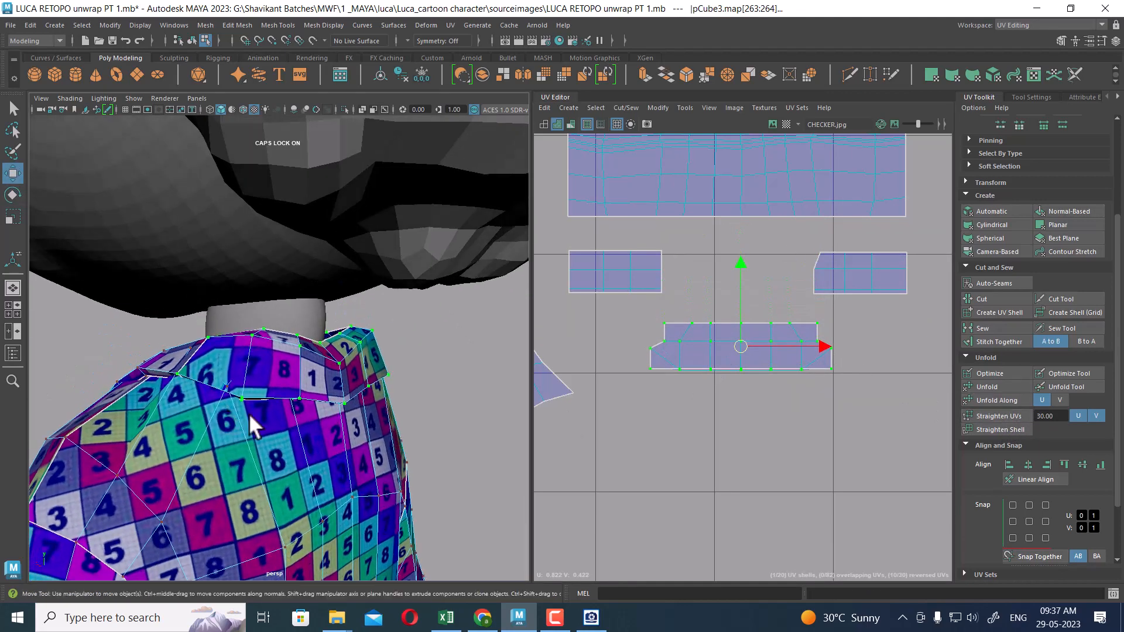
scroll(832, 310, up, 2)
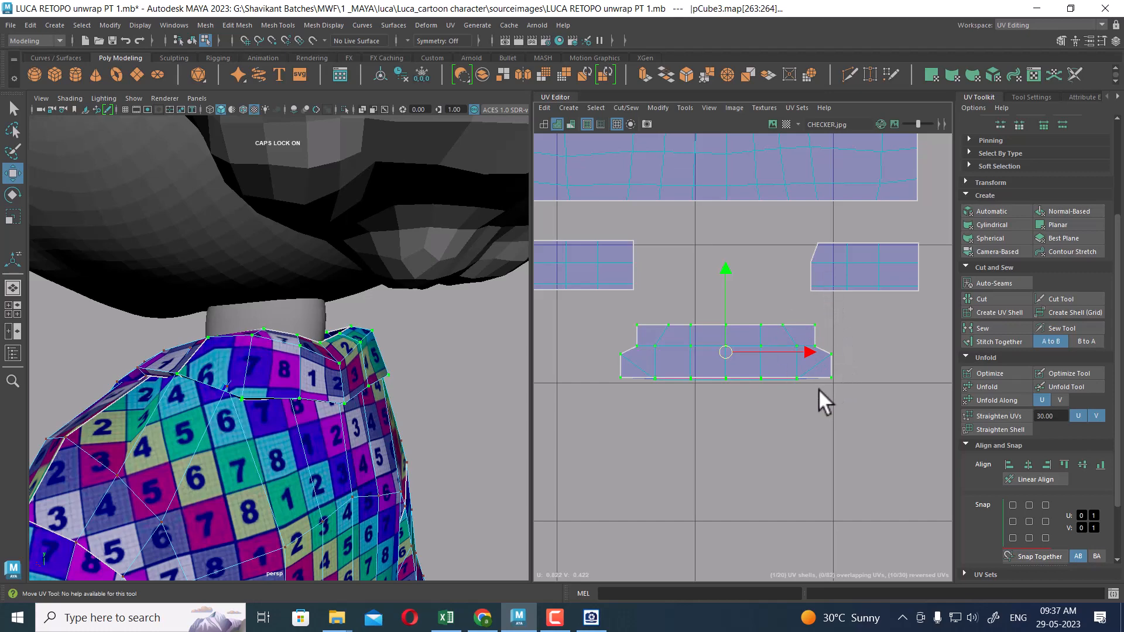
key(ctrl+z)
key(ctrl+z)
key(ctrl+z)
key(ctrl+z)
key(ctrl+z)
key(ctrl+z)
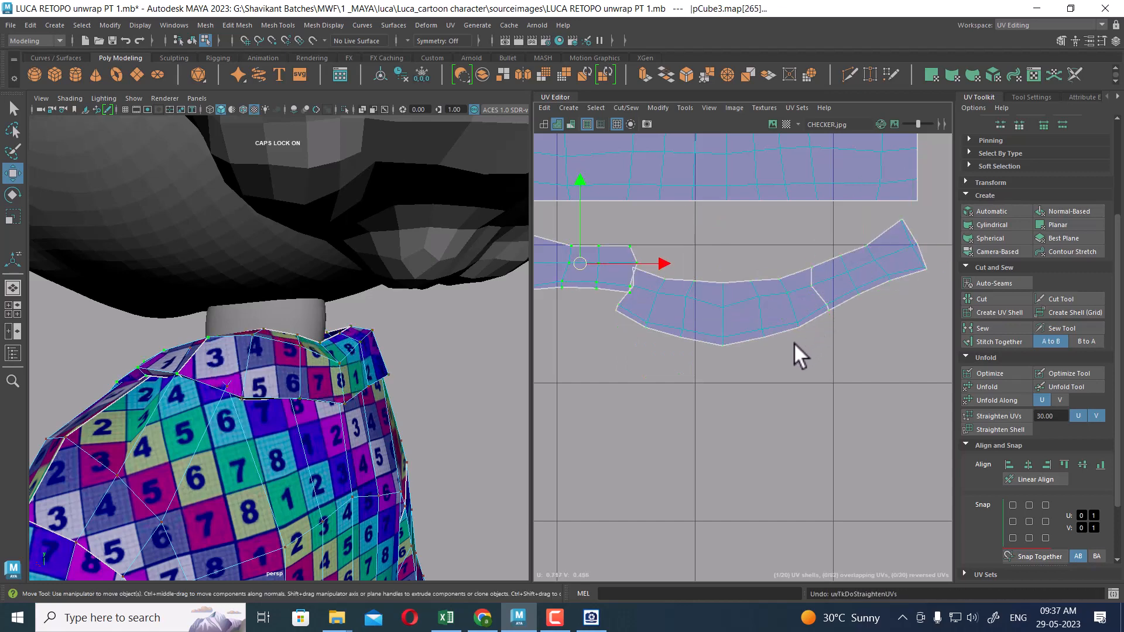
key(ctrl+z)
key(ctrl+z)
key(ctrl+z)
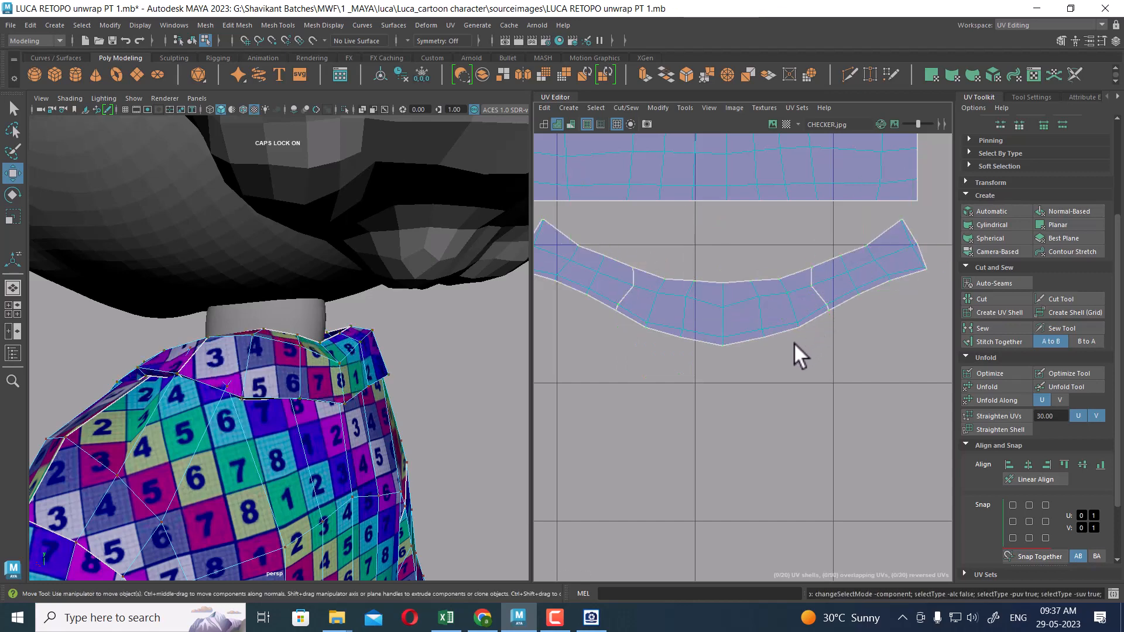
Examine the shirt collar from the front and review the whole UV layout of the clothes.
scroll(794, 345, down, 3)
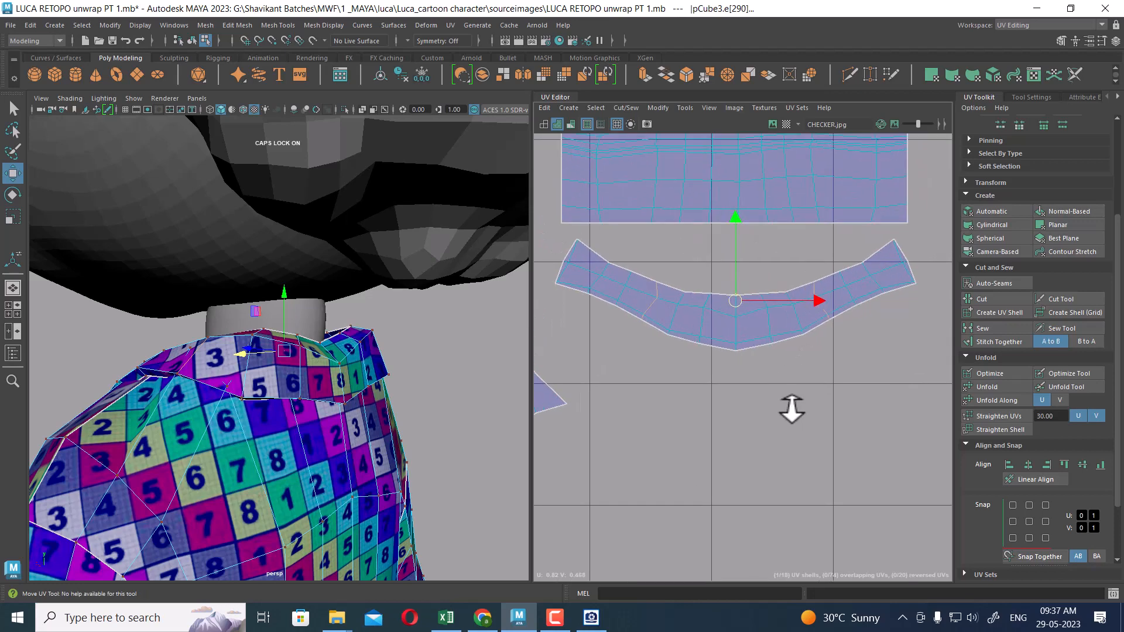
scroll(671, 380, down, 2)
scroll(866, 339, down, 3)
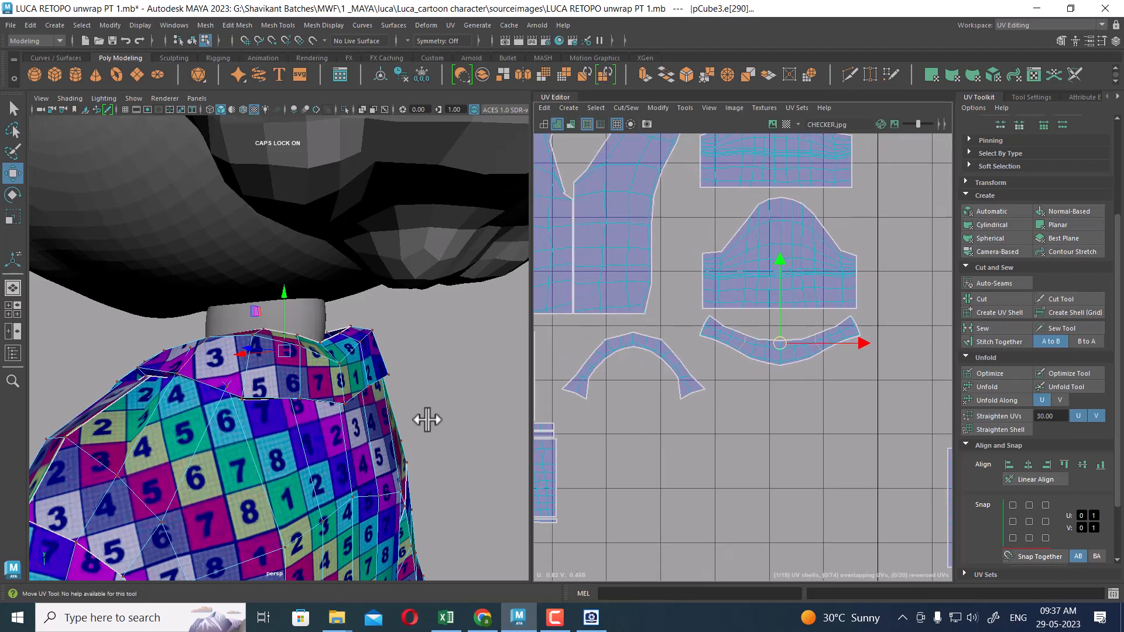
alt+drag(148, 359, 380, 378)
right_drag(372, 268, 473, 261)
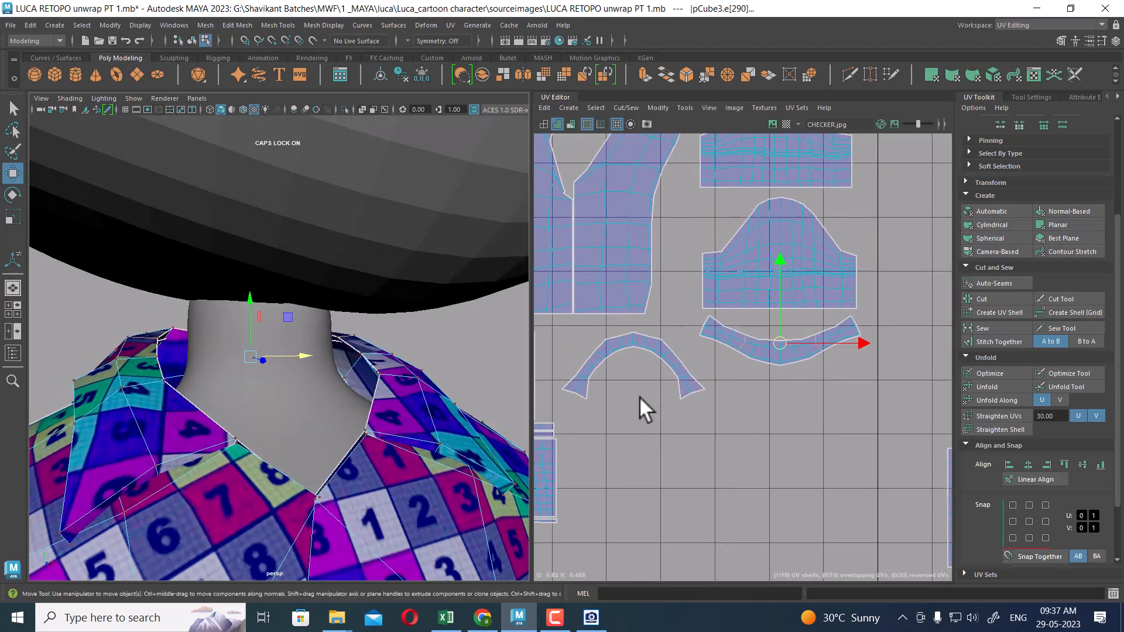
scroll(818, 353, down, 5)
scroll(749, 339, down, 5)
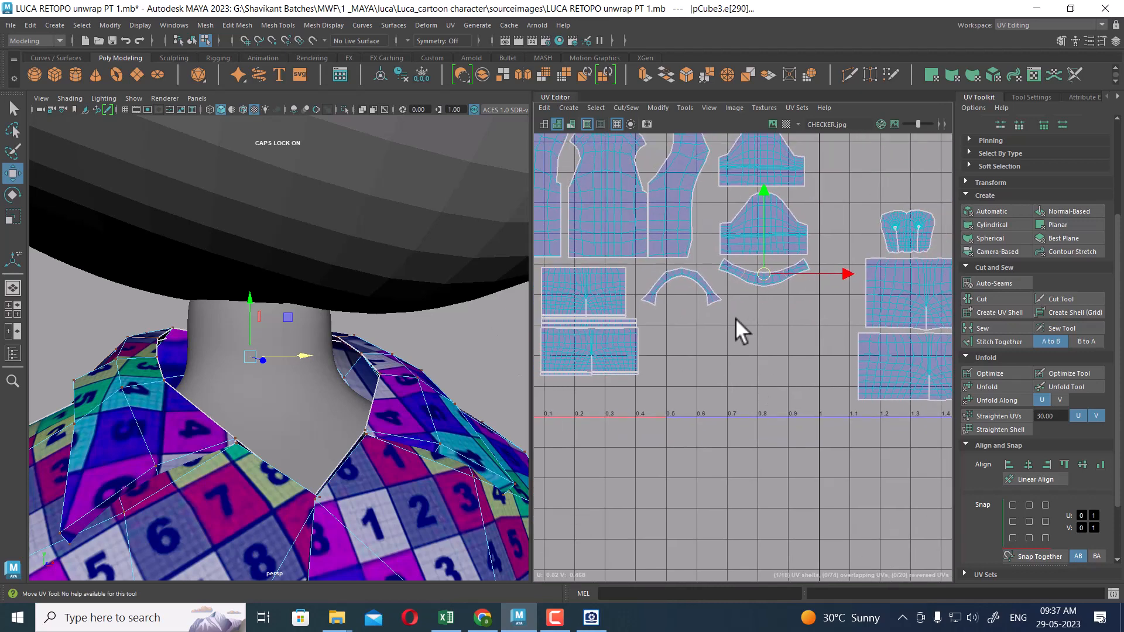
scroll(761, 243, up, 2)
Select the three shells lying outside the 0–1 tile and move them together into the tile.
right_click(829, 266)
right_drag(829, 267, 909, 209)
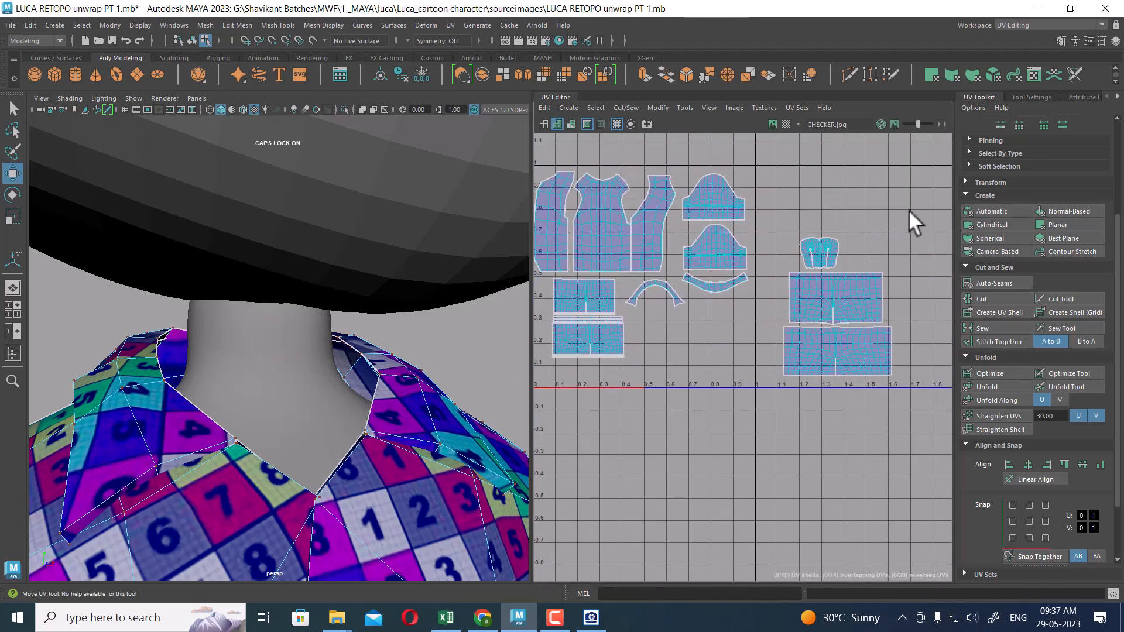
drag(816, 431, 822, 353)
mouse_move(824, 304)
right_down()
mouse_move(901, 342)
mouse_move(841, 310)
right_up()
drag(841, 310, 705, 323)
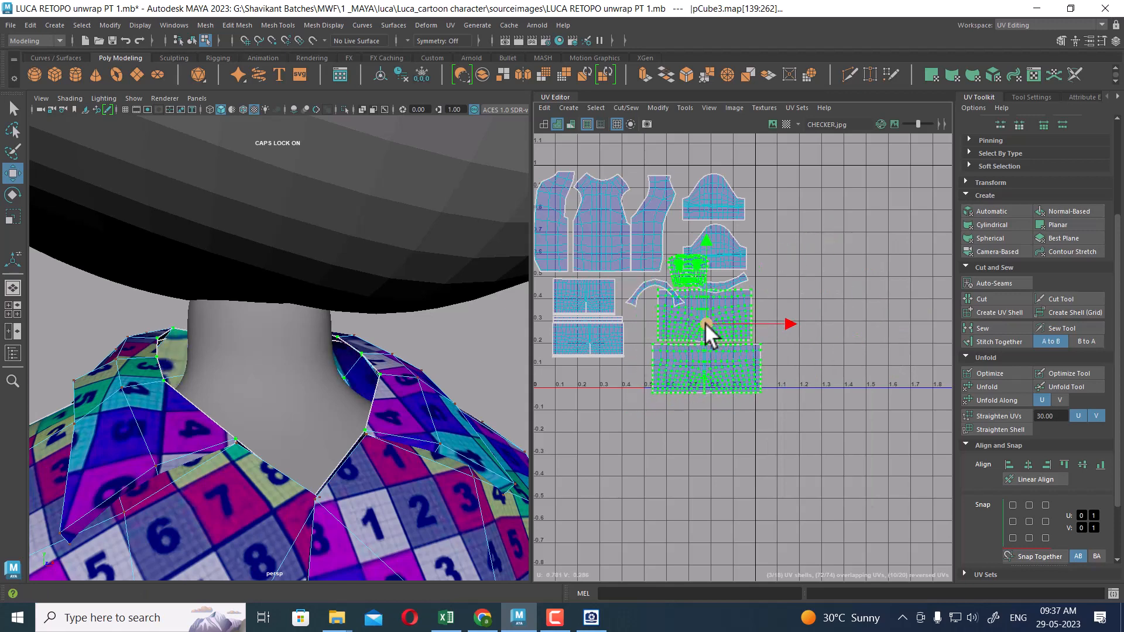
Scale the three selected shells down slightly and place them below the arched collar piece, beside the shorts shells.
alt+right_drag(705, 321, 760, 431)
alt+middle_drag(761, 431, 797, 404)
key(r)
drag(760, 332, 733, 347)
alt+middle_drag(733, 347, 798, 338)
key(w)
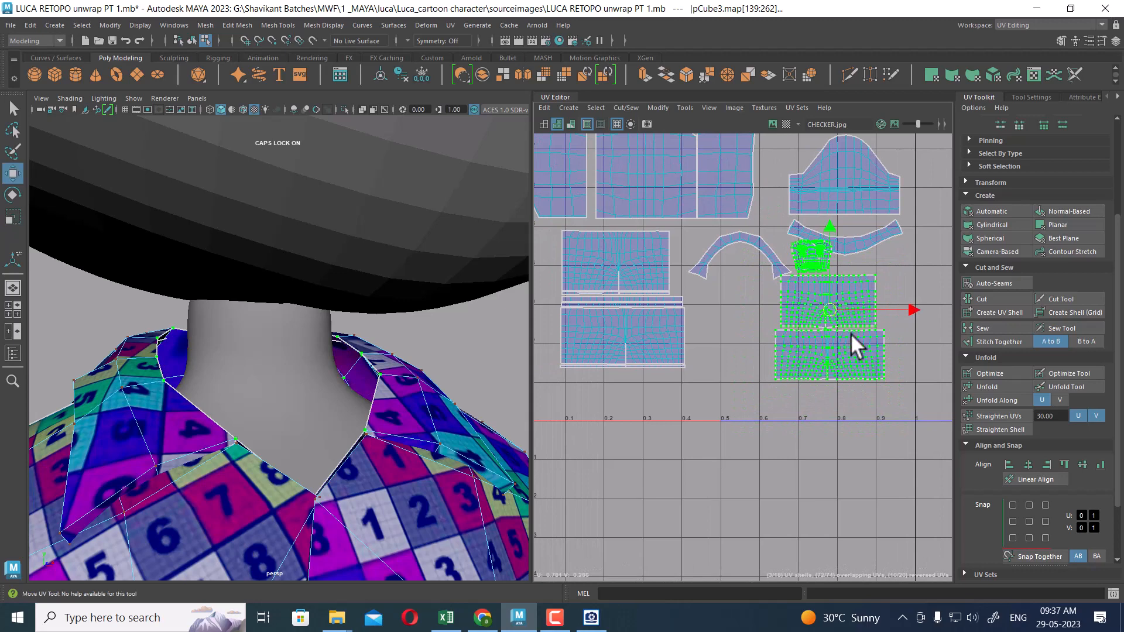
drag(832, 303, 756, 329)
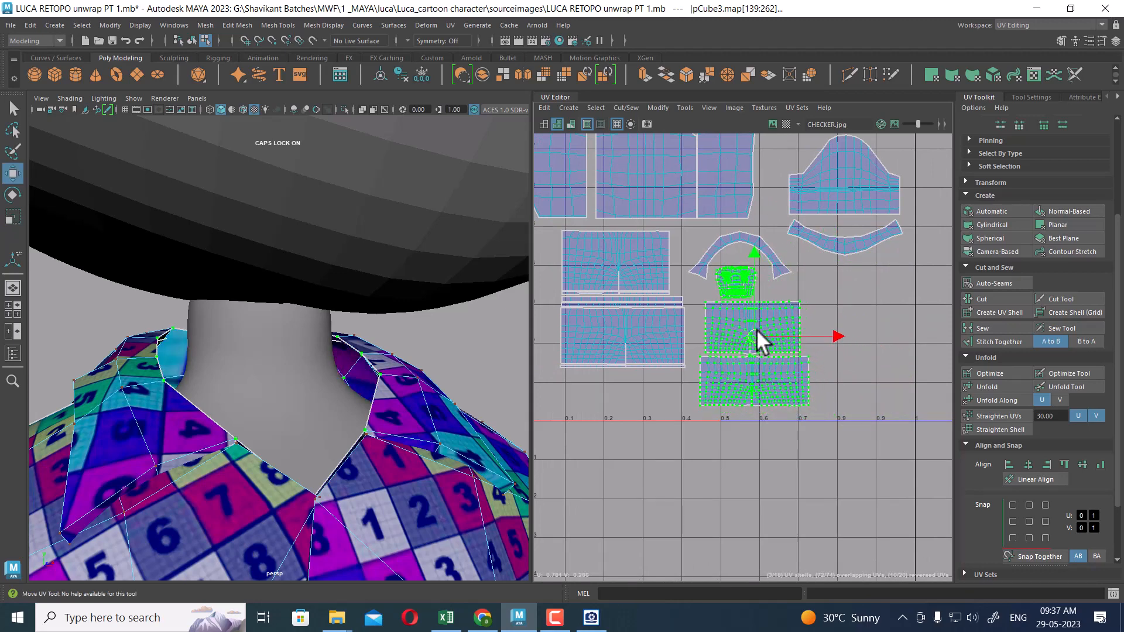
Return the clothing to object mode and clear the selection.
scroll(826, 375, down, 5)
scroll(412, 466, down, 5)
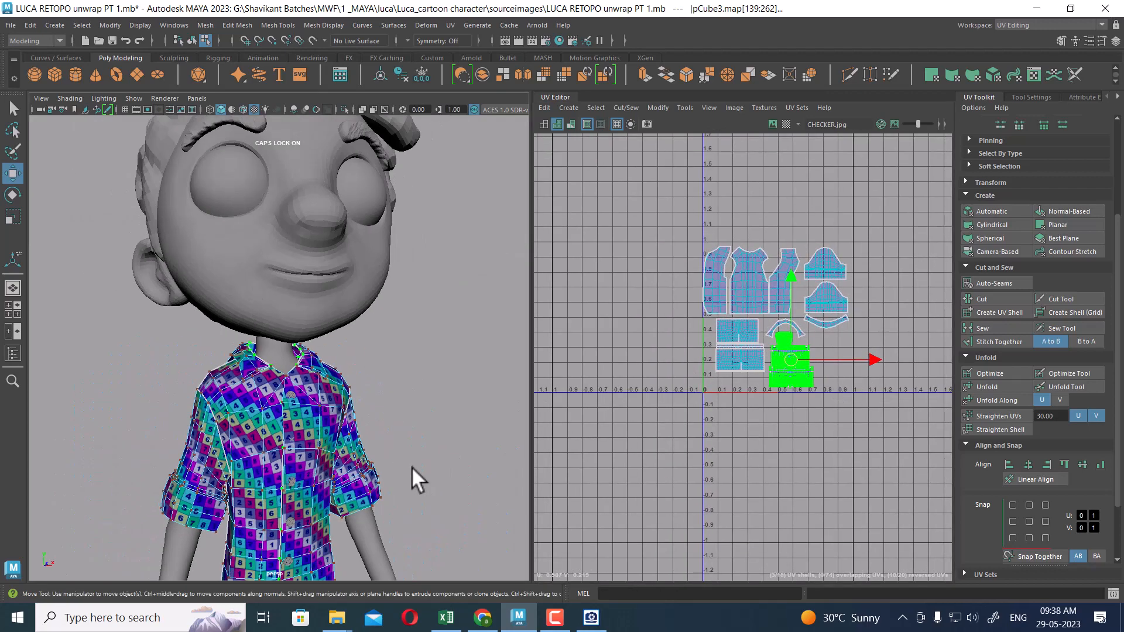
right_drag(284, 419, 465, 203)
click(401, 450)
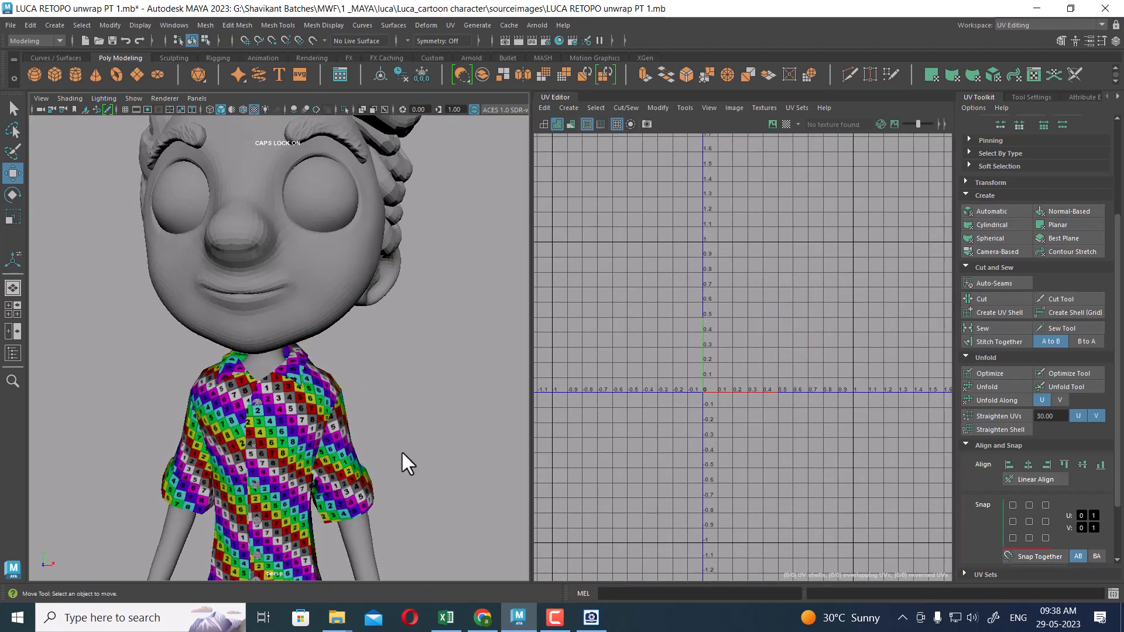
Examine the checker pattern on the shirt and shorts with the full character in view.
alt+middle_drag(401, 450, 400, 376)
scroll(400, 374, down, 2)
alt+drag(399, 371, 297, 301)
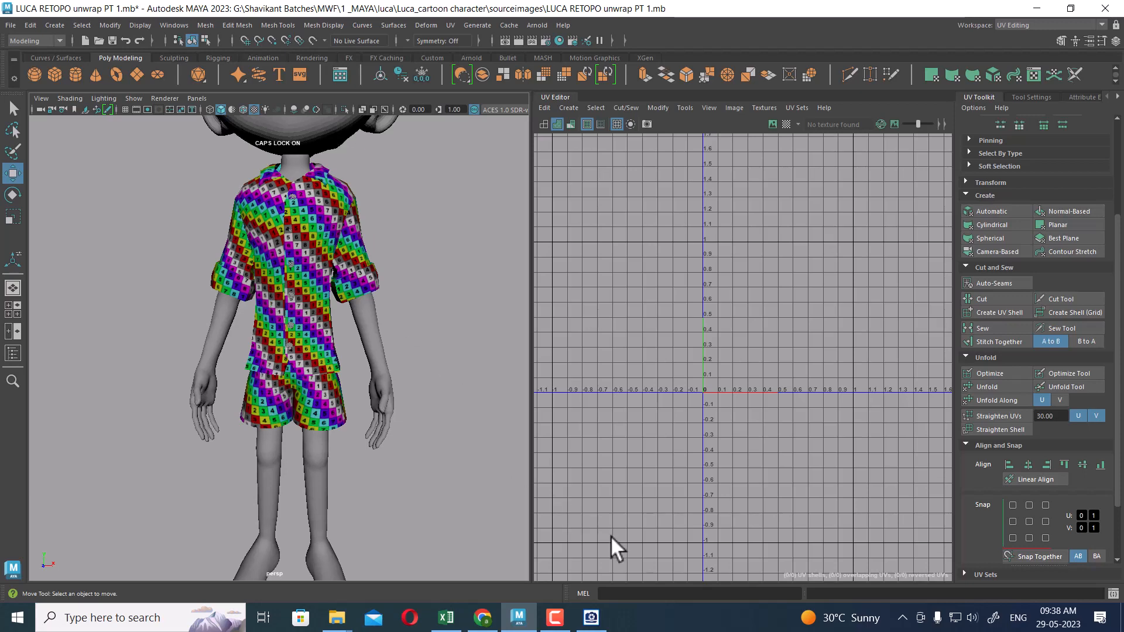
scroll(374, 372, down, 4)
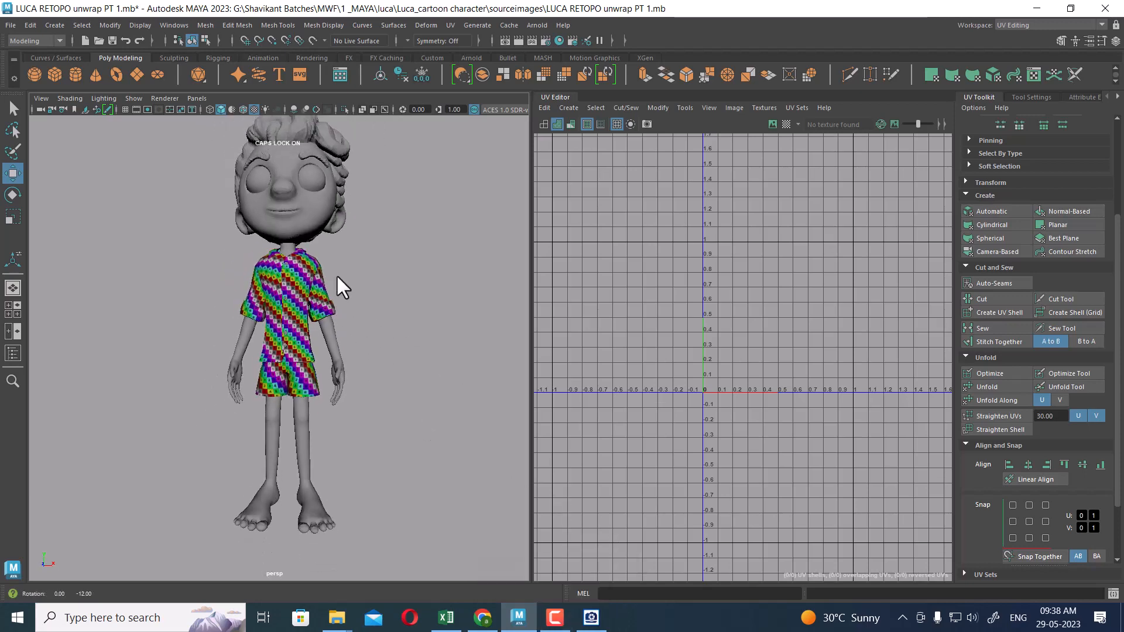
alt+middle_drag(345, 303, 336, 327)
alt+drag(335, 328, 307, 329)
click(562, 625)
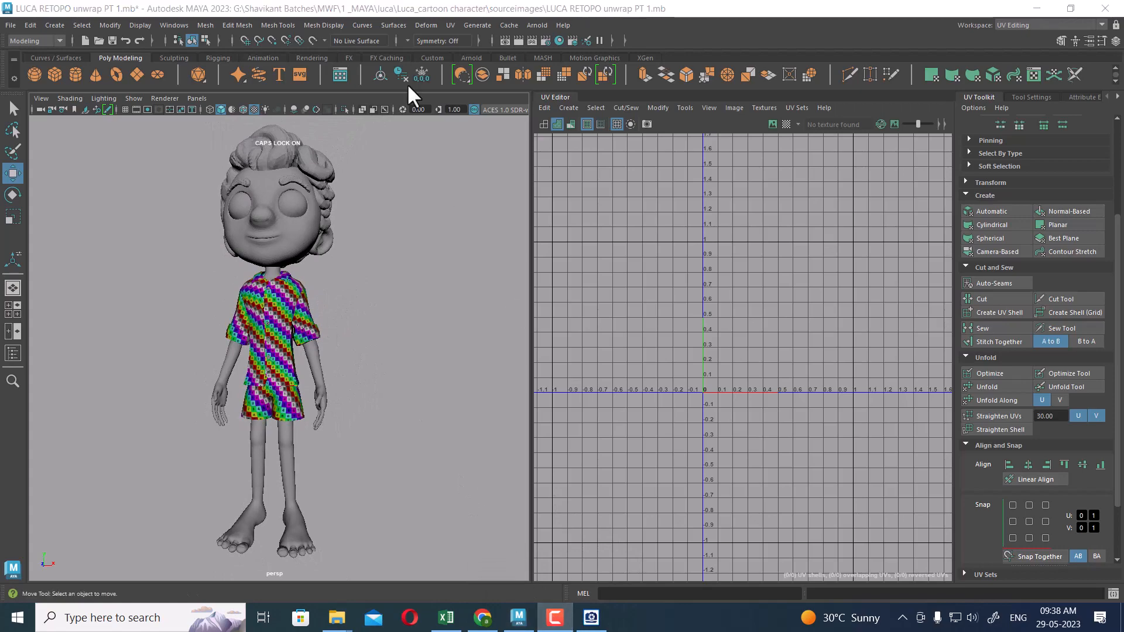